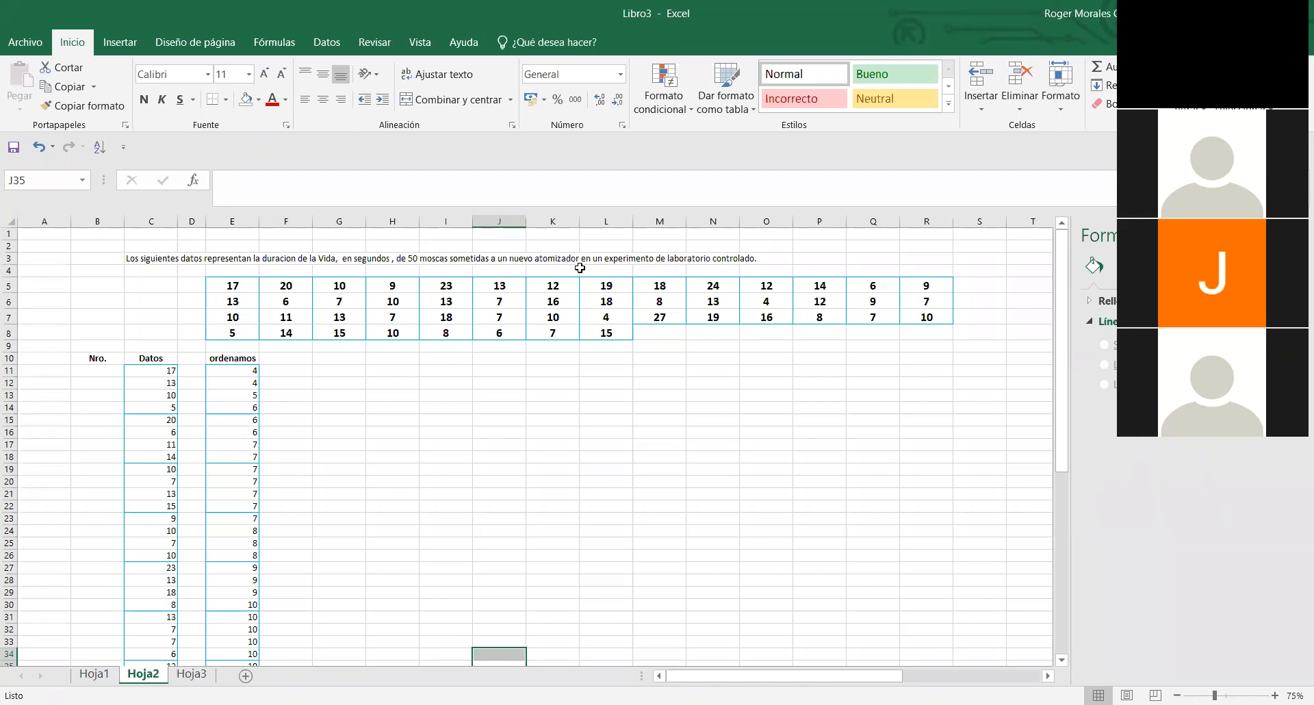
- Examine the problem statement in row 3 and the data table in rows 5 to 8 of sheet Hoja2
{"action": "double_click", "coordinate": [755, 258]}
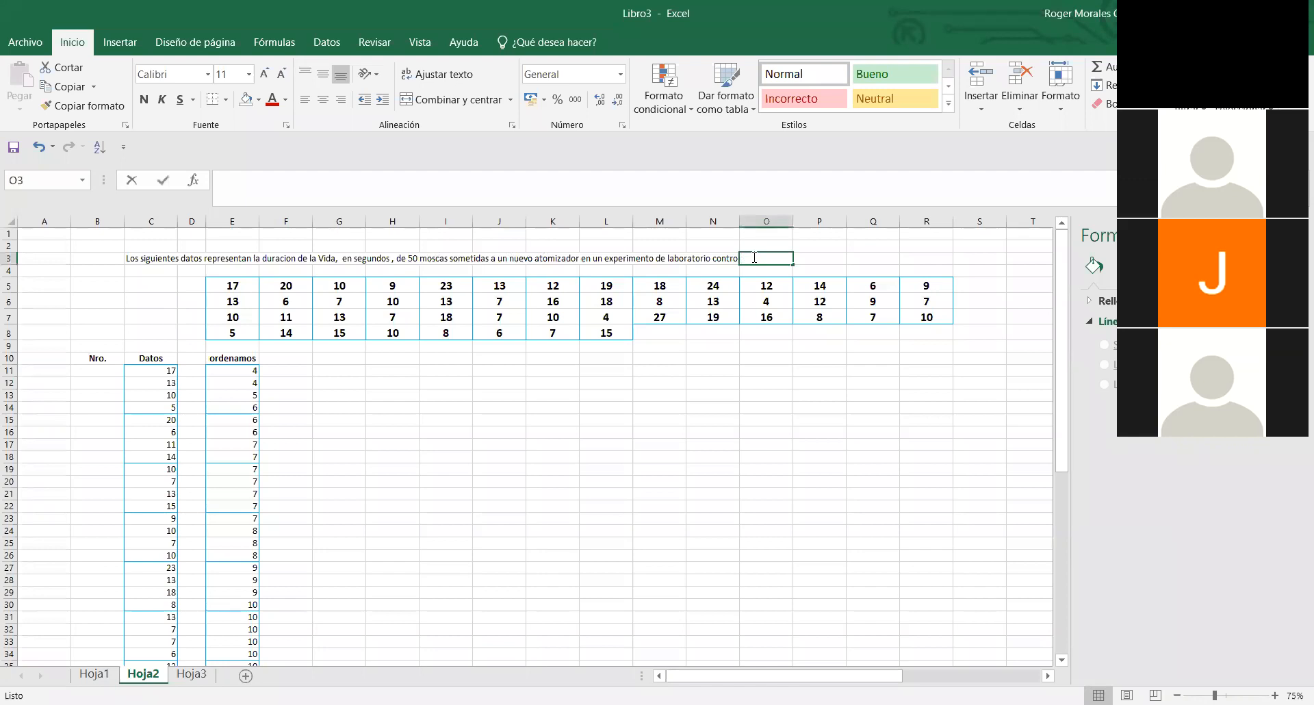
{"action": "left_click", "coordinate": [402, 368]}
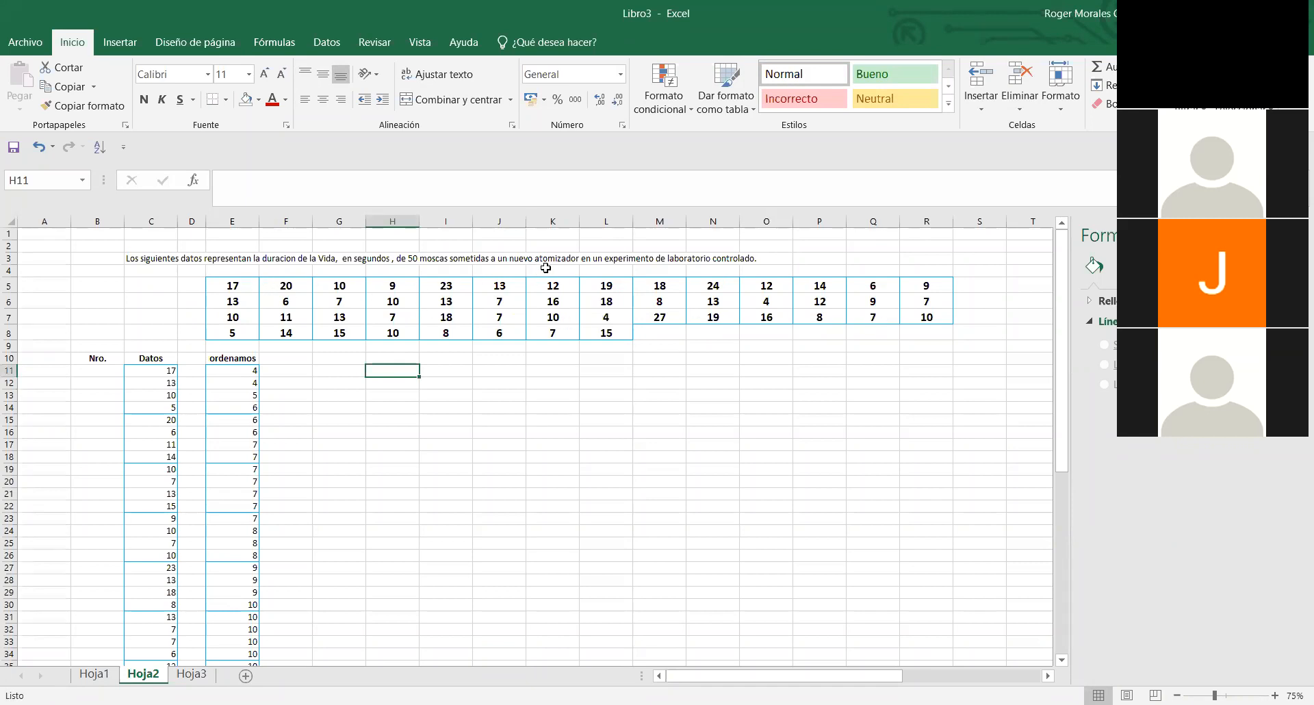
{"action": "left_click", "coordinate": [245, 289]}
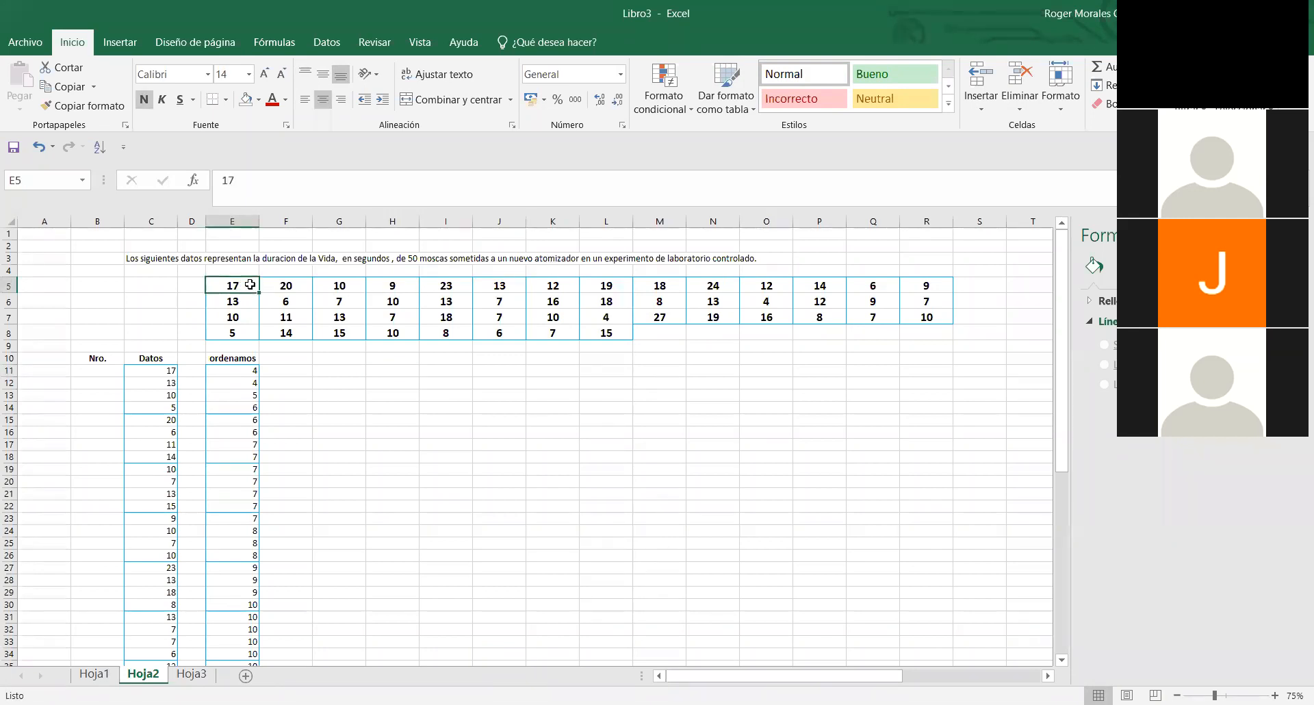
{"action": "left_click", "coordinate": [329, 301]}
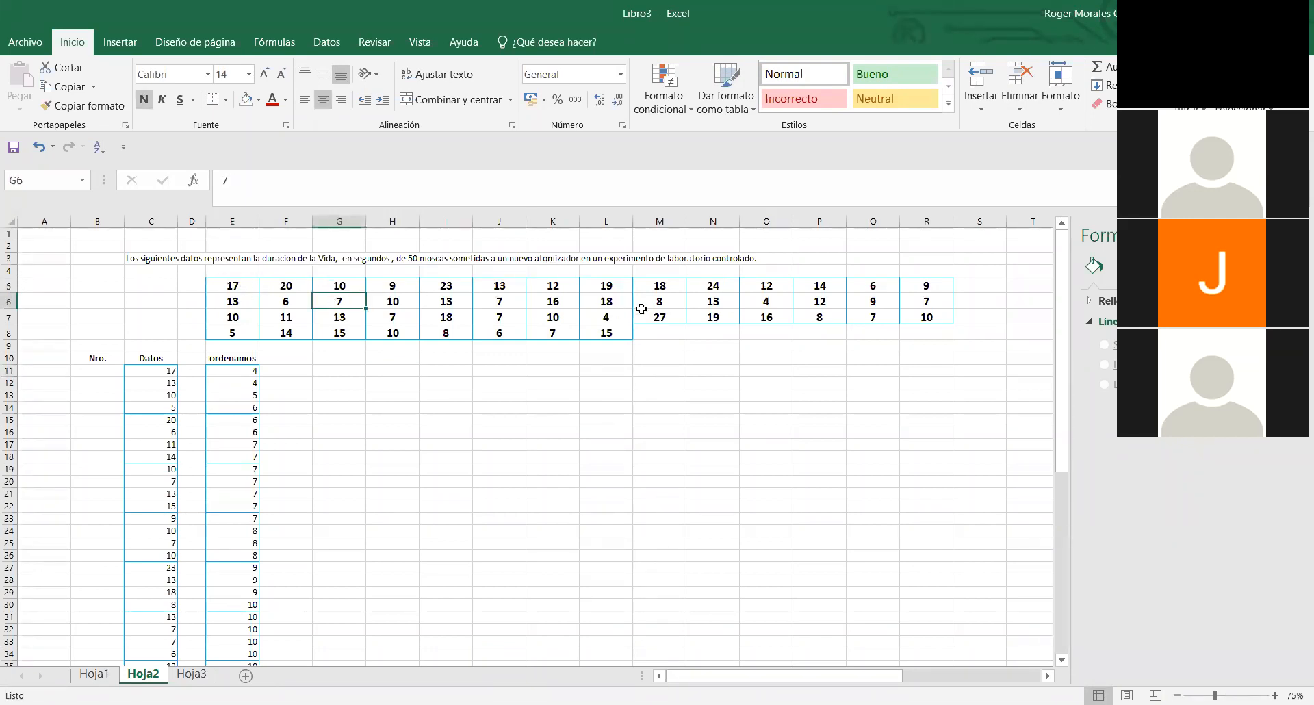
{"action": "left_click", "coordinate": [748, 302]}
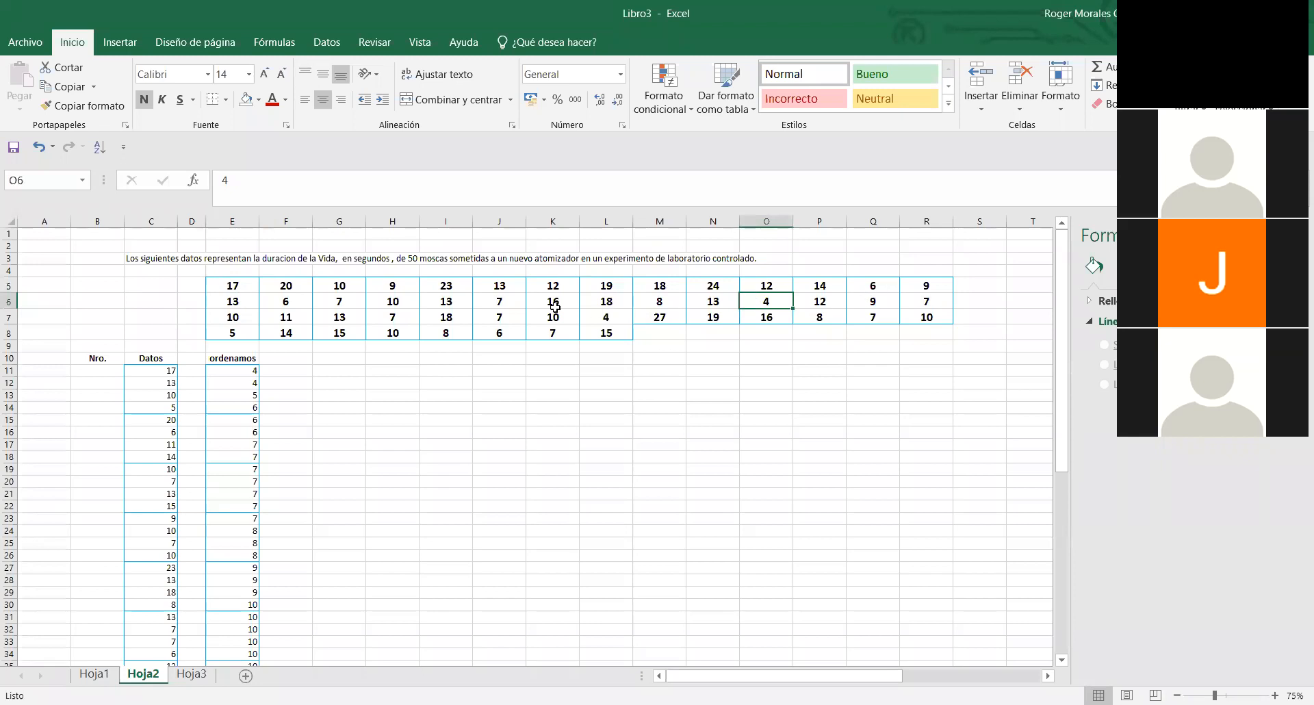
{"action": "left_click", "coordinate": [243, 284]}
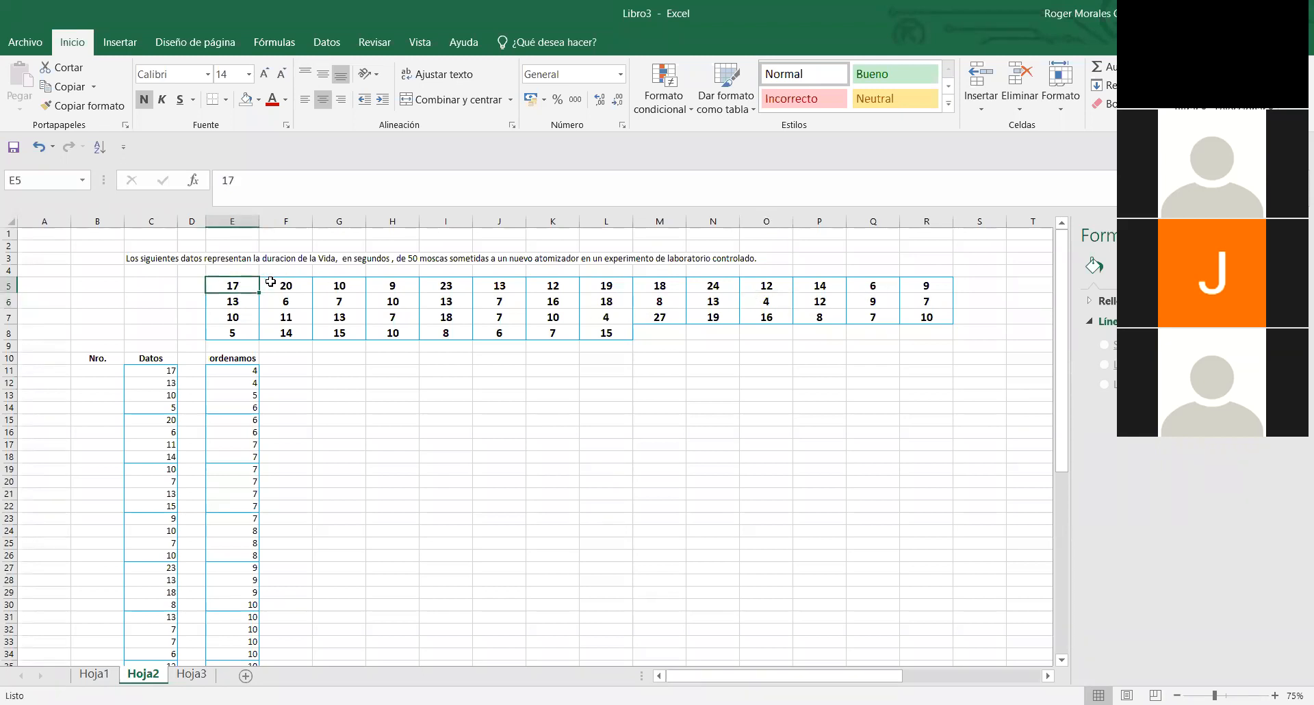
{"action": "left_click", "coordinate": [271, 282]}
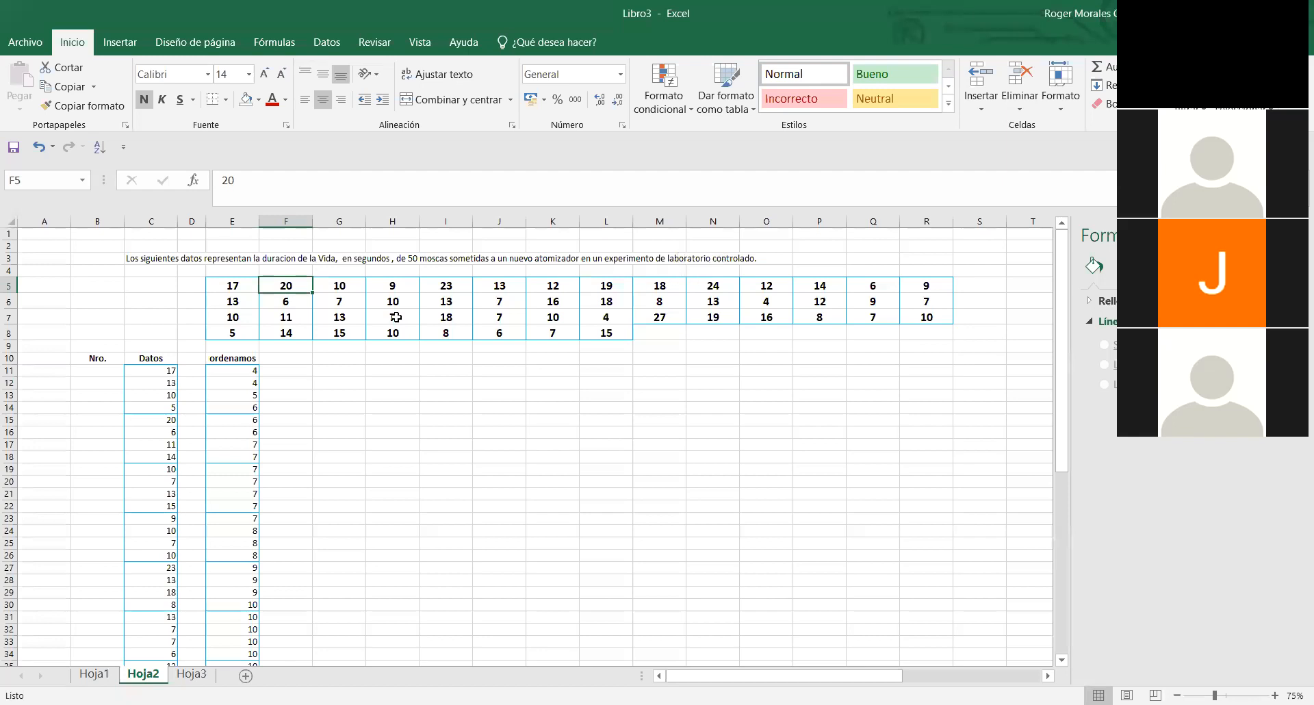
{"action": "left_click", "coordinate": [515, 396]}
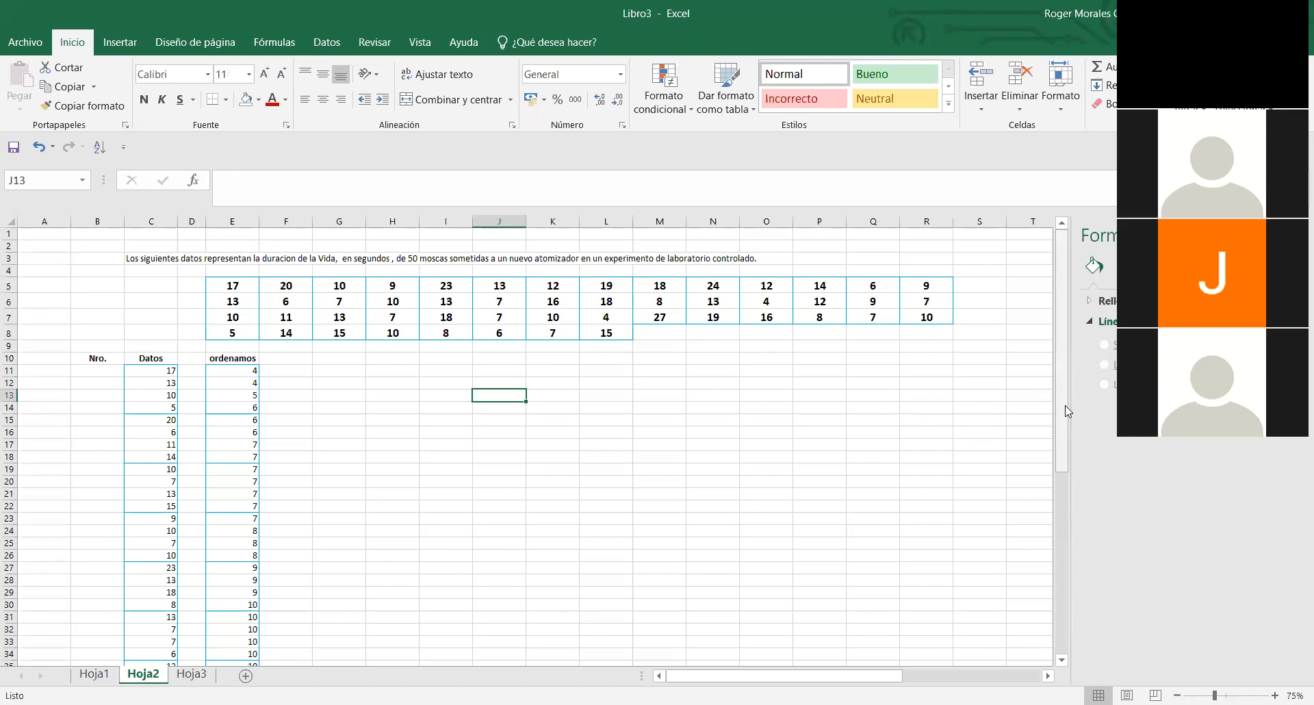
{"action": "left_click_drag", "start_coordinate": [1065, 414], "coordinate": [1065, 461]}
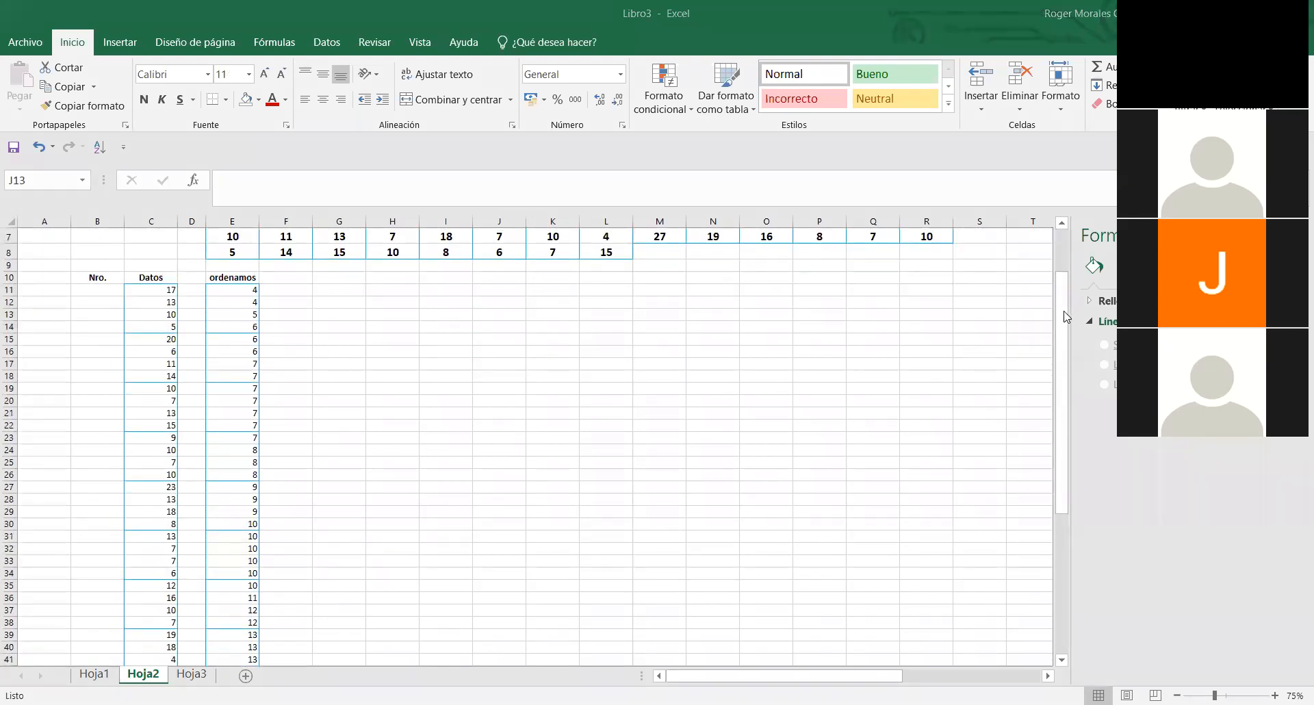
{"action": "left_click_drag", "start_coordinate": [1069, 286], "coordinate": [1066, 252]}
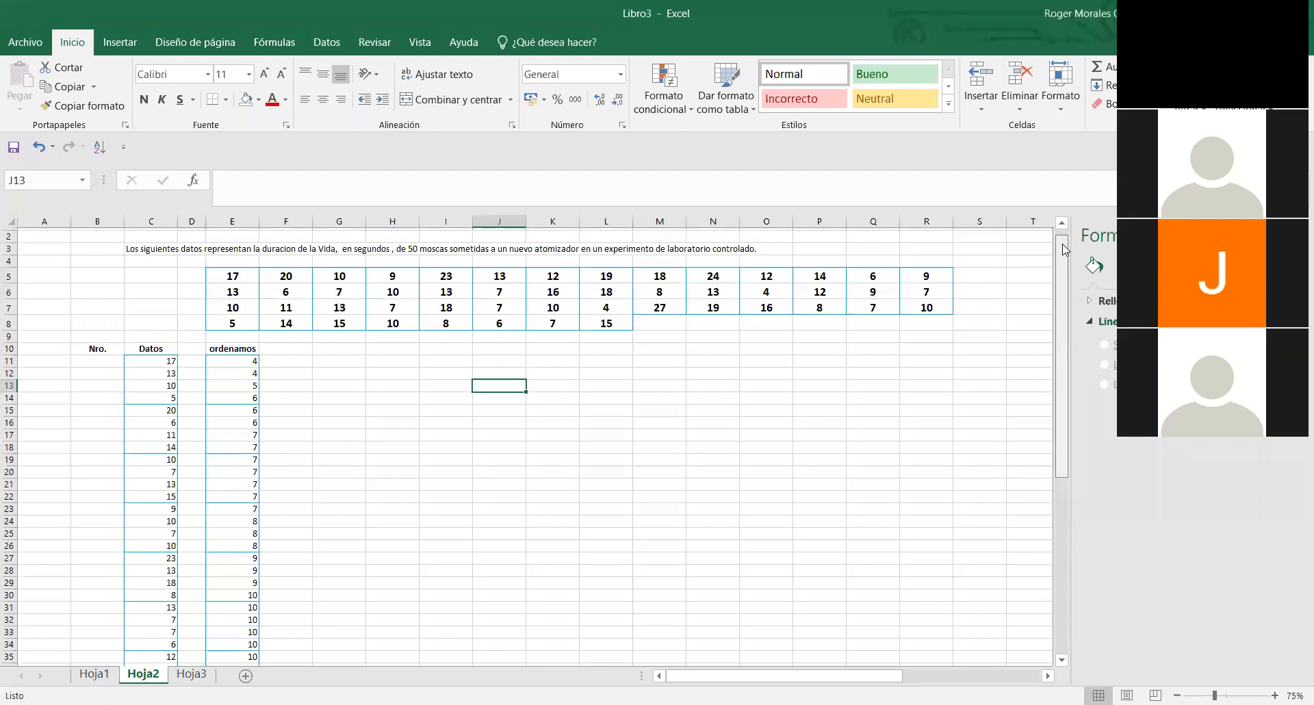
- Compare the data table's columns with the values stacked under the Datos heading in column C
{"action": "left_click", "coordinate": [240, 270]}
{"action": "left_click_drag", "start_coordinate": [240, 271], "coordinate": [602, 323]}
{"action": "left_click_drag", "start_coordinate": [228, 273], "coordinate": [638, 305]}
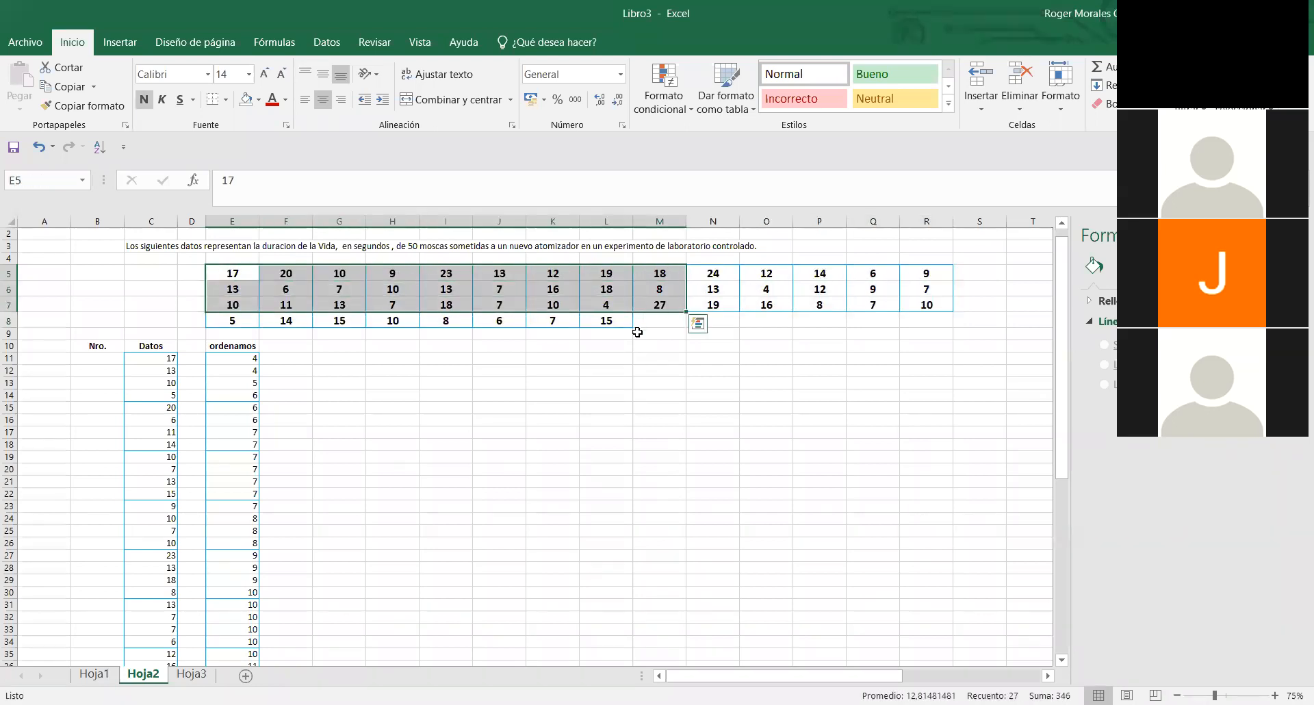
{"action": "left_click", "coordinate": [638, 345]}
{"action": "left_click_drag", "start_coordinate": [242, 274], "coordinate": [238, 319]}
{"action": "left_click_drag", "start_coordinate": [162, 357], "coordinate": [168, 395]}
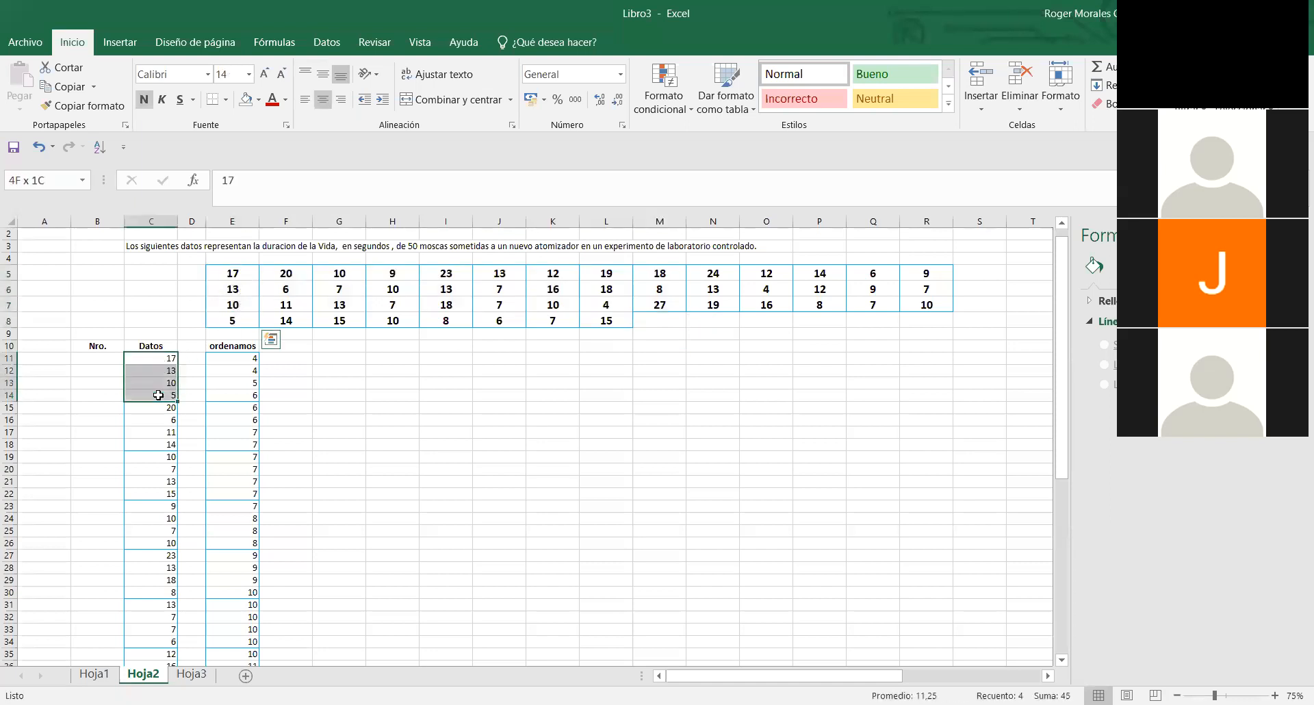
{"action": "left_click", "coordinate": [173, 221]}
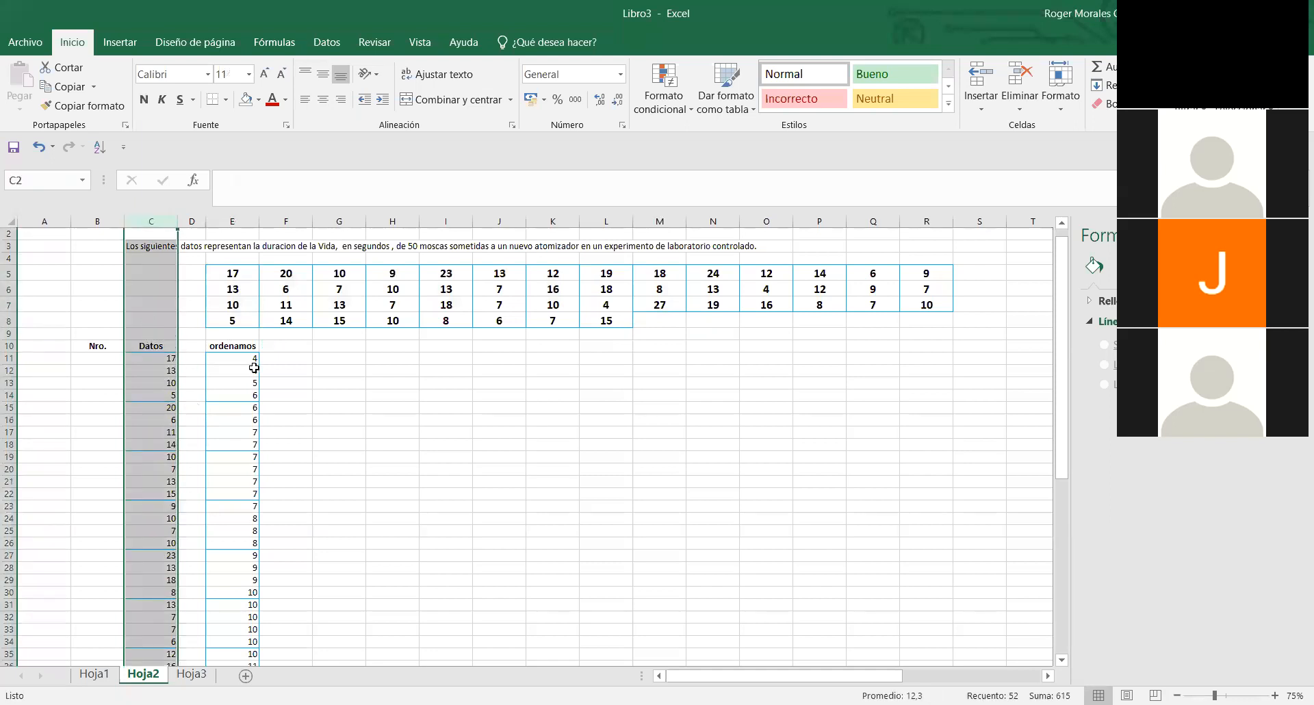
{"action": "left_click", "coordinate": [351, 373]}
- Number the first three rows under the Nro. heading as 1, 2 and 3 in B11:B13
{"action": "left_click", "coordinate": [111, 356]}
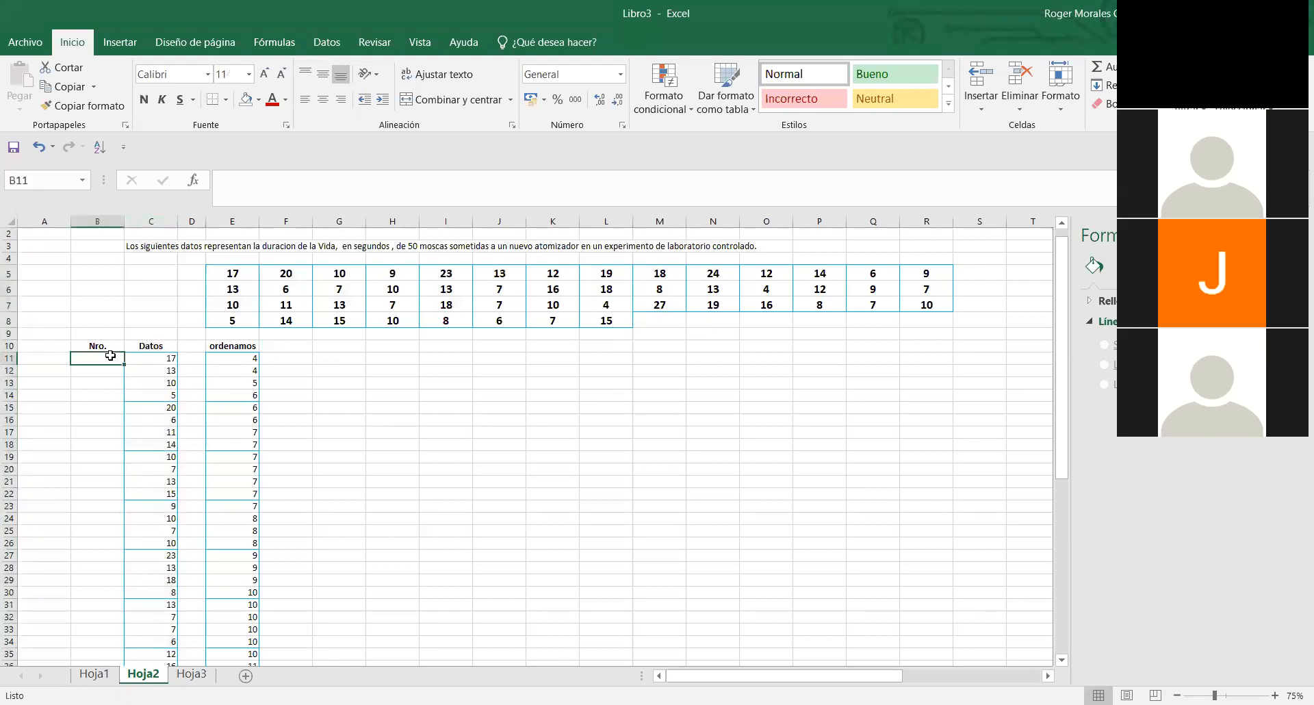
{"action": "type", "text": "1"}
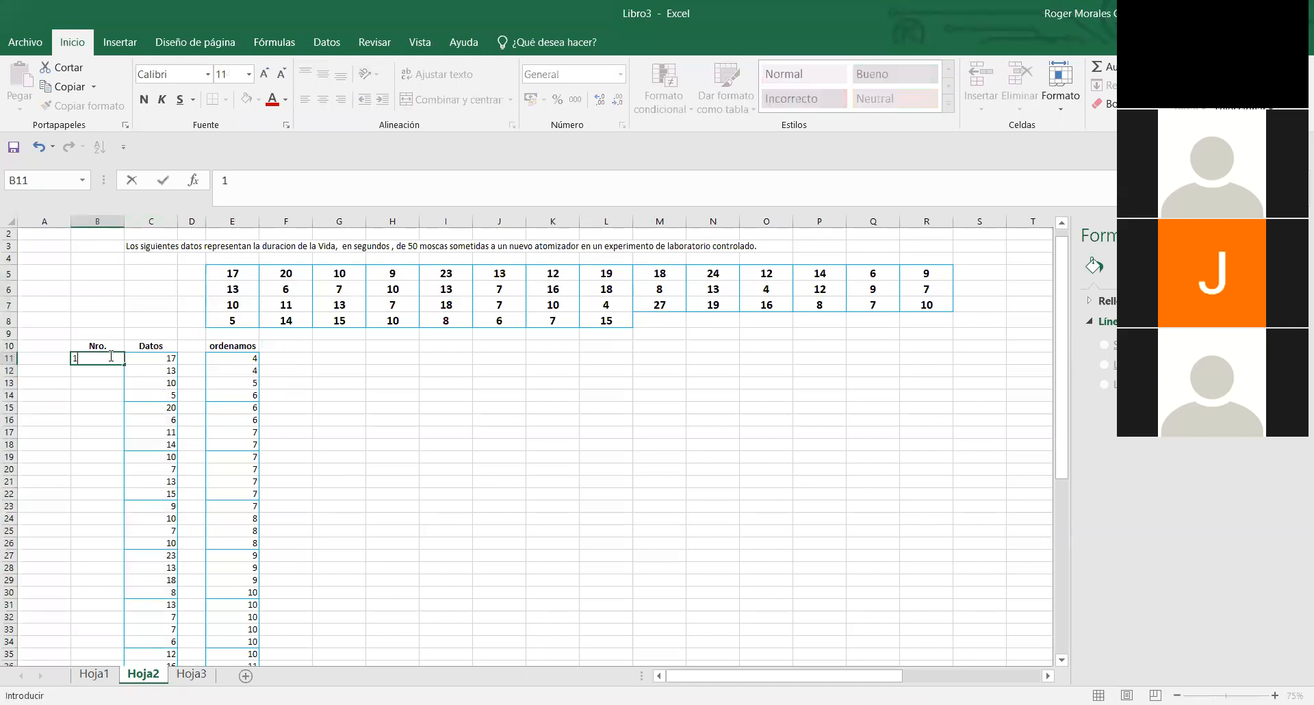
{"action": "key", "text": "Return"}
{"action": "type", "text": "2"}
{"action": "key", "text": "Return"}
{"action": "type", "text": "3"}
{"action": "key", "text": "Return"}
{"action": "type", "text": "4"}
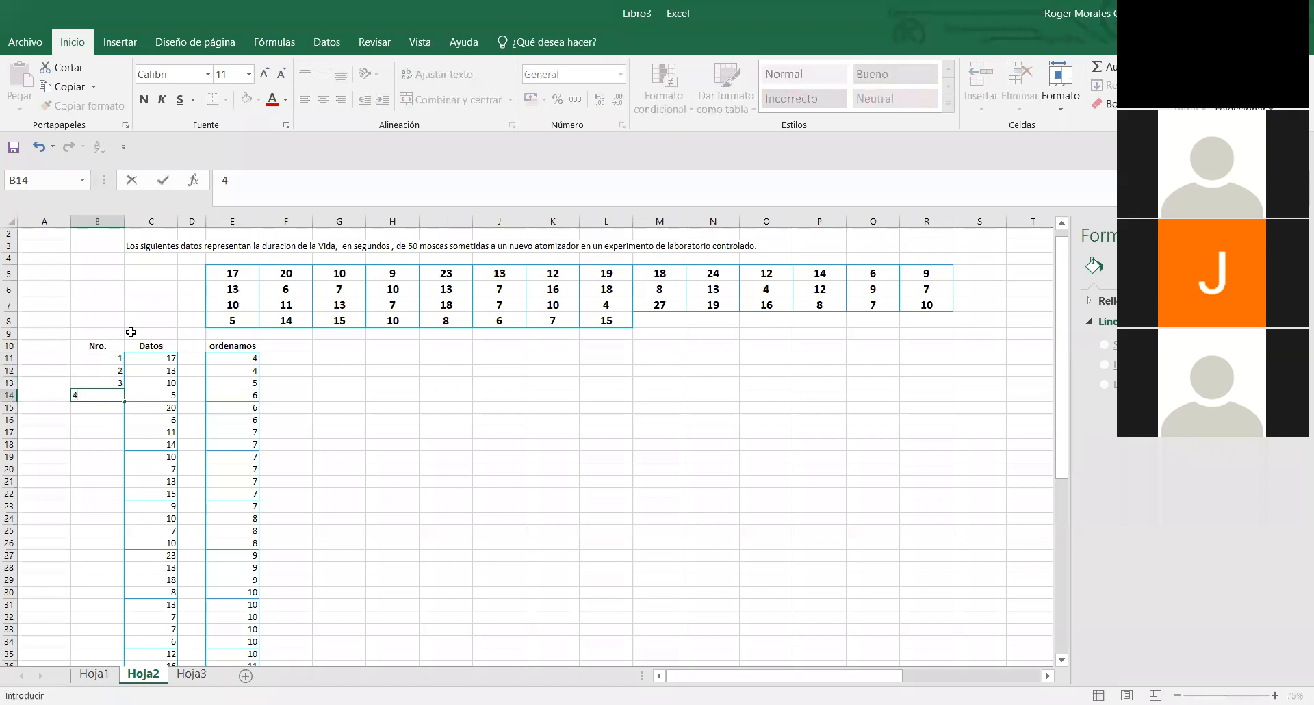
{"action": "key", "text": "Escape"}
- Extend the Nro. numbering series from B11:B13 down to row 60, ending at 50
{"action": "left_click_drag", "start_coordinate": [106, 358], "coordinate": [105, 664]}
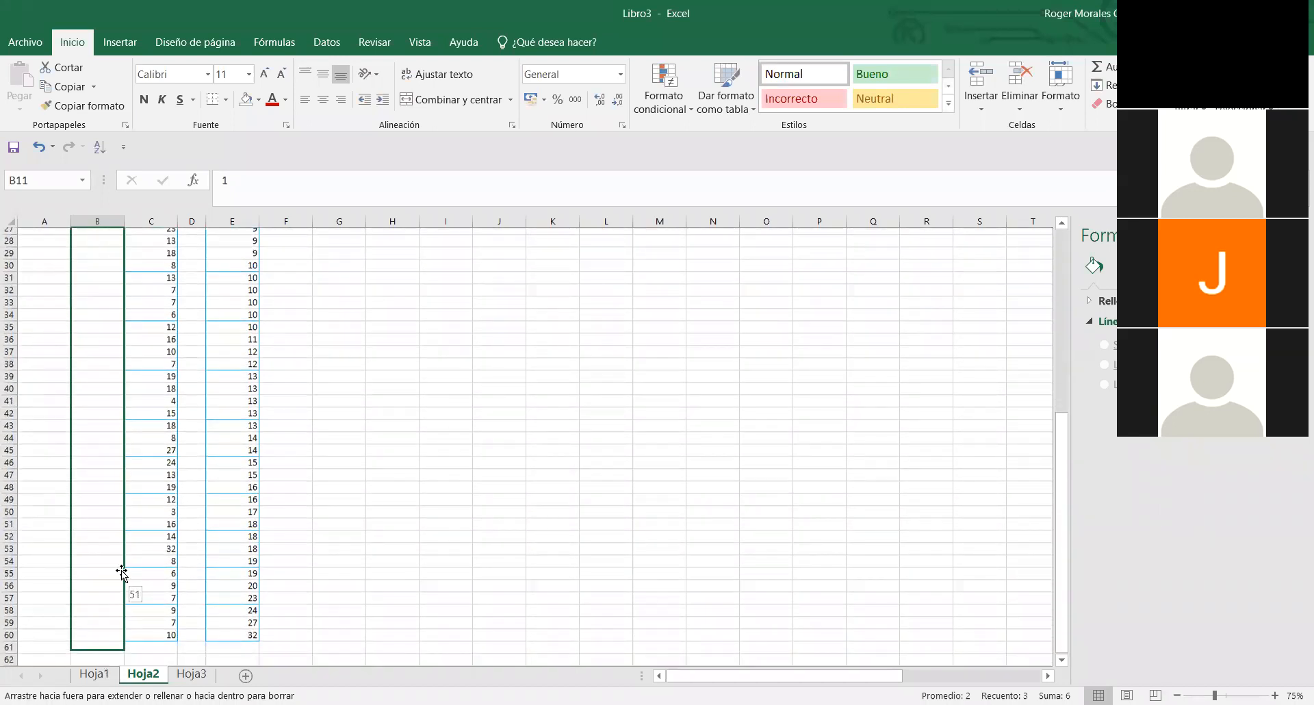
{"action": "left_click_drag", "start_coordinate": [122, 572], "coordinate": [123, 574]}
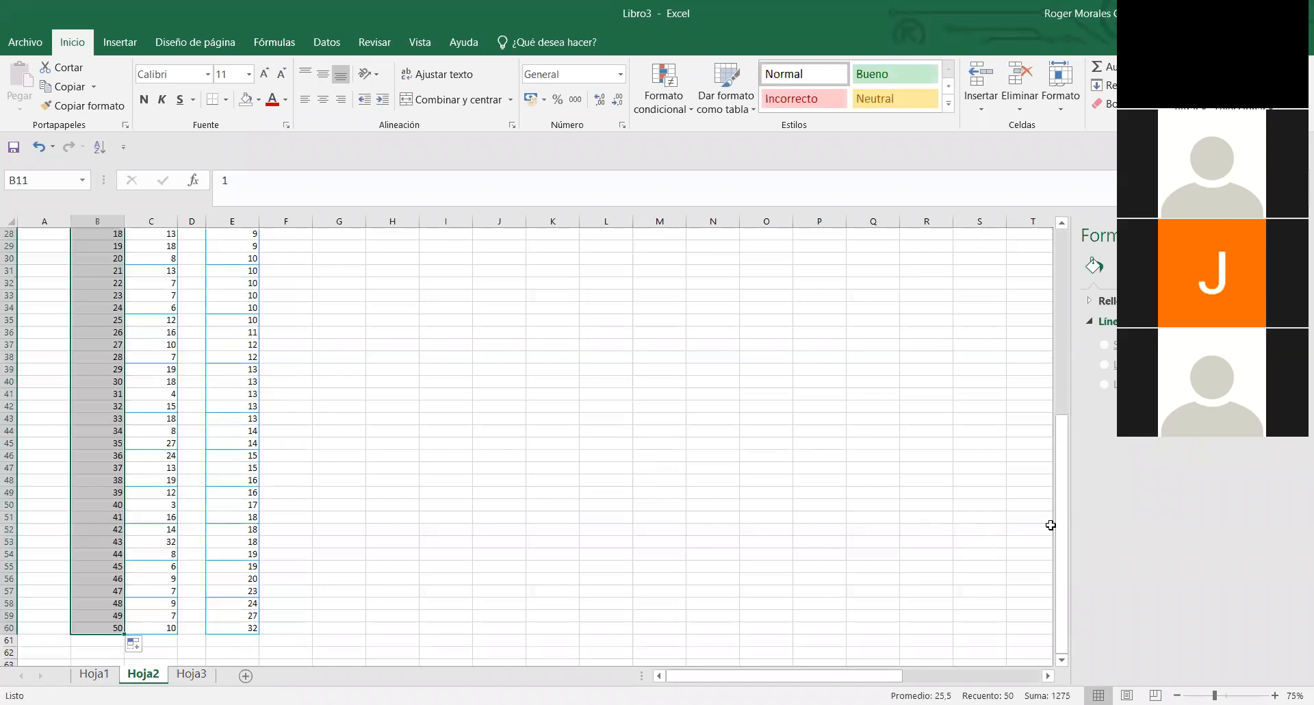
{"action": "left_click_drag", "start_coordinate": [1060, 518], "coordinate": [1060, 355]}
{"action": "left_click", "coordinate": [606, 432]}
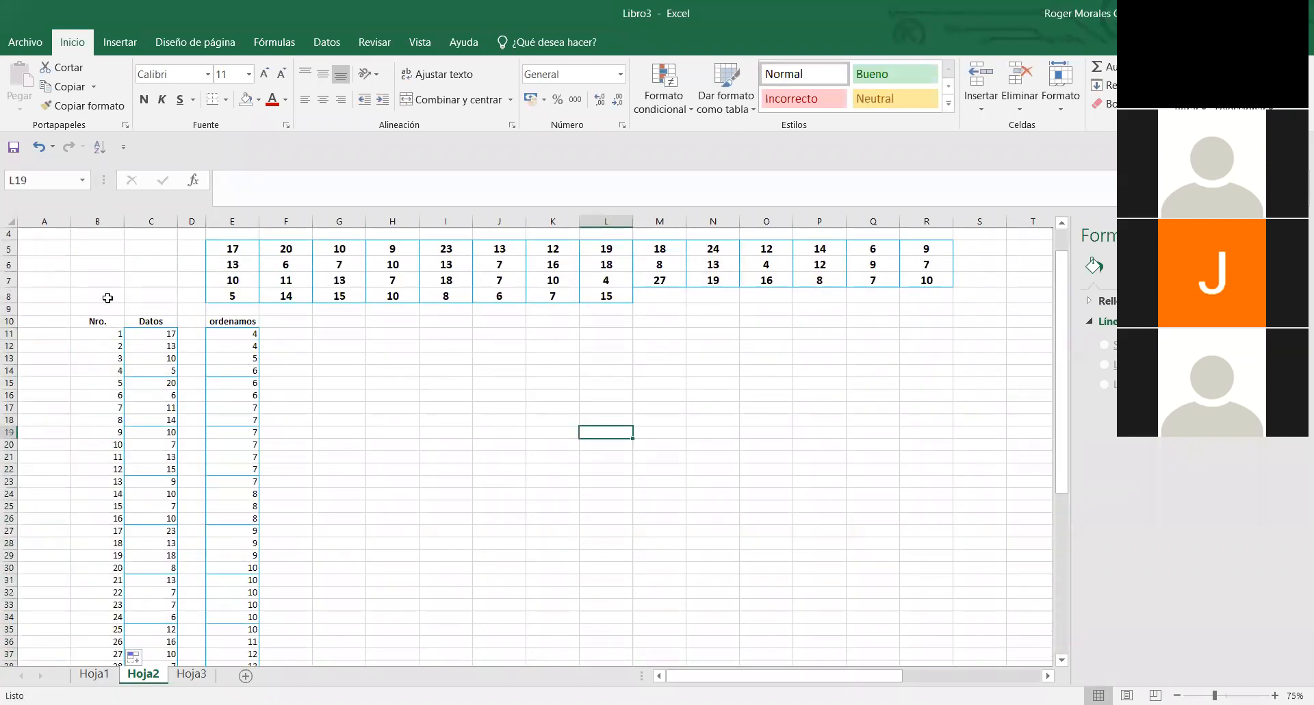
- Center the contents of column B horizontally
{"action": "left_click", "coordinate": [98, 222]}
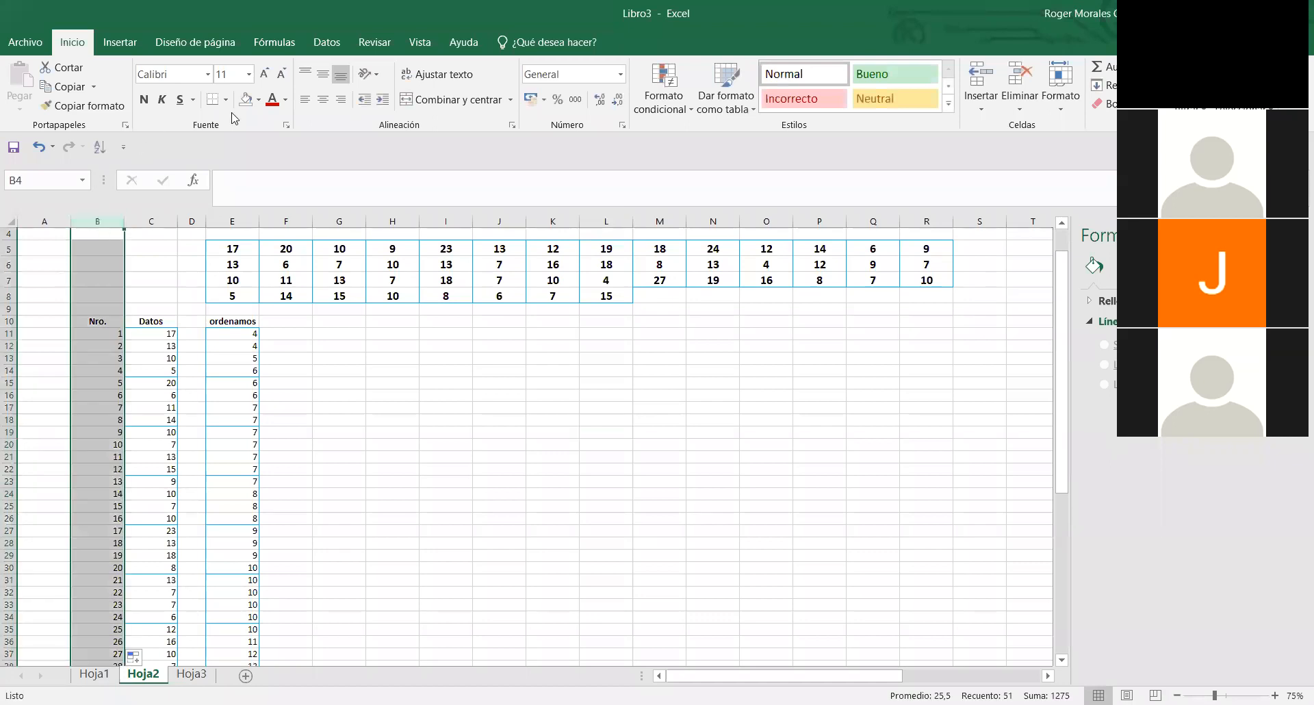
{"action": "left_click", "coordinate": [324, 101]}
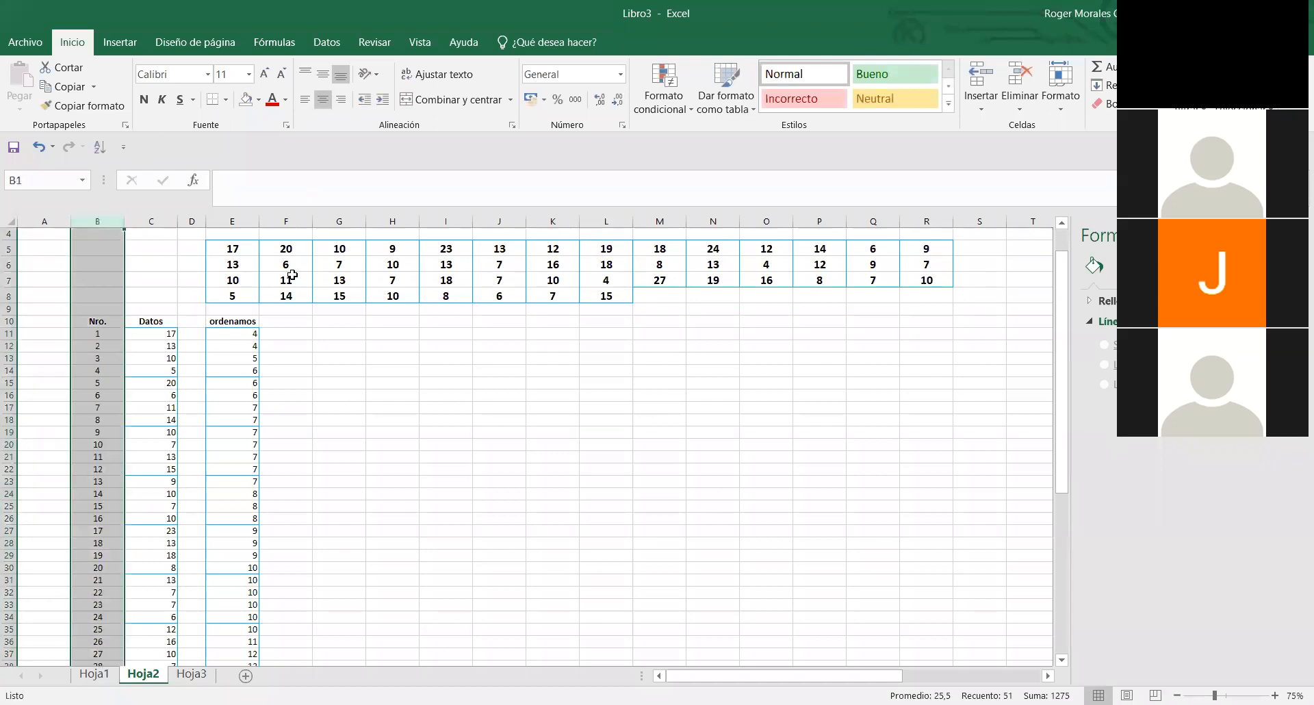
{"action": "left_click", "coordinate": [314, 360]}
- Check the count of the values in the data table E5:R8 and inspect its first entries
{"action": "left_click", "coordinate": [254, 248]}
{"action": "left_click_drag", "start_coordinate": [254, 248], "coordinate": [912, 294]}
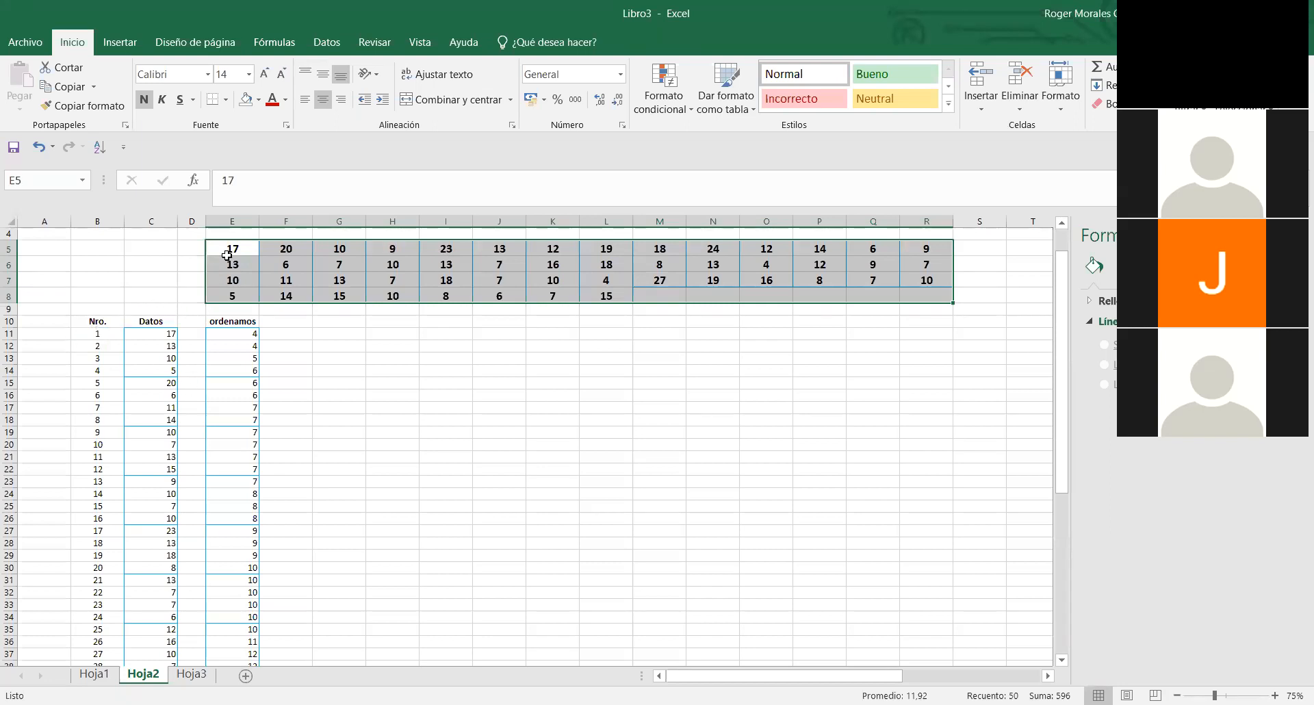
{"action": "left_click", "coordinate": [869, 340]}
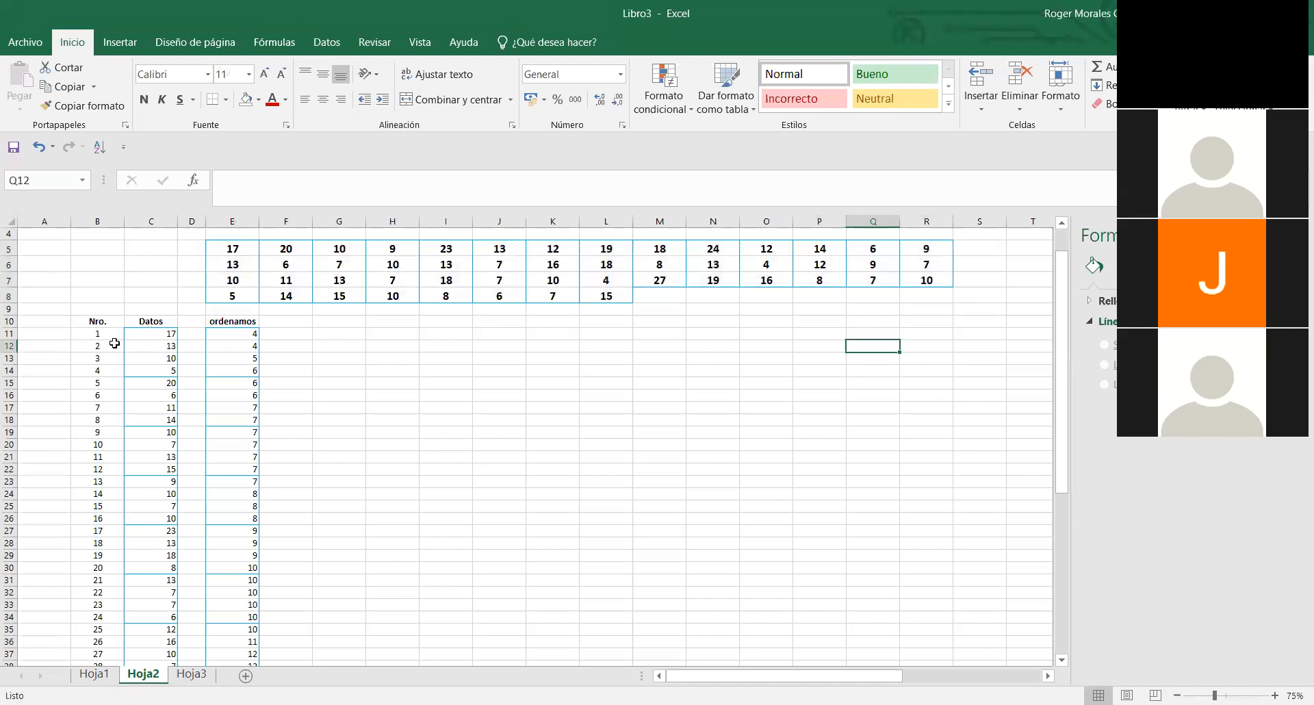
{"action": "left_click", "coordinate": [238, 246]}
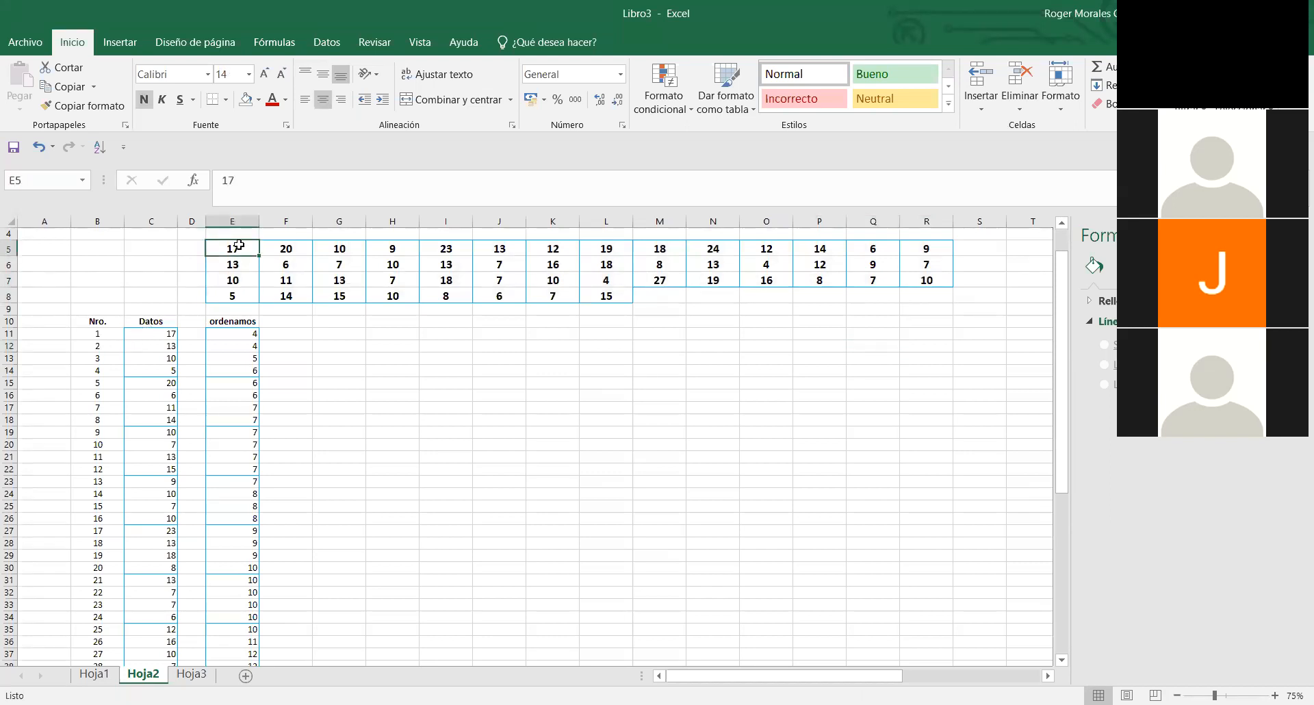
{"action": "left_click", "coordinate": [240, 261]}
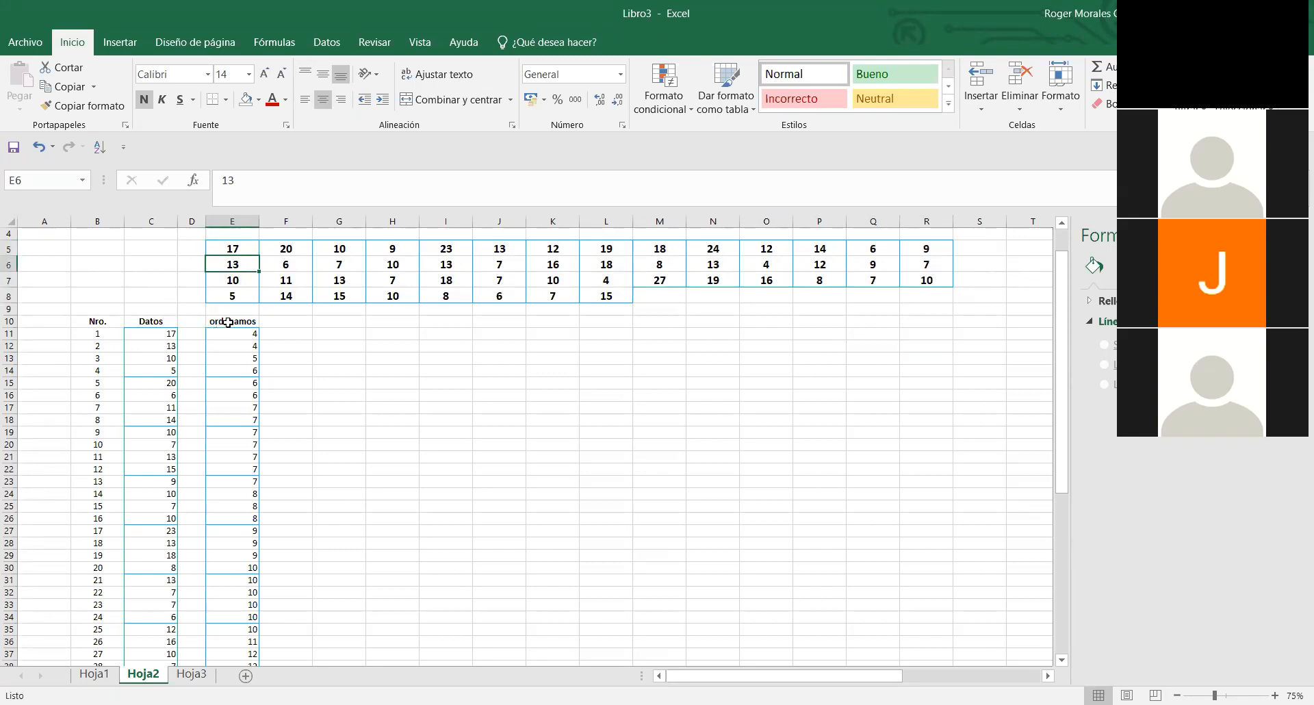
- Clear the existing values under the ordenamos heading in E11:E60
{"action": "left_click_drag", "start_coordinate": [237, 334], "coordinate": [243, 635]}
{"action": "key", "text": "Delete"}
{"action": "scroll", "coordinate": [275, 589], "scroll_direction": "up", "scroll_amount": 9}
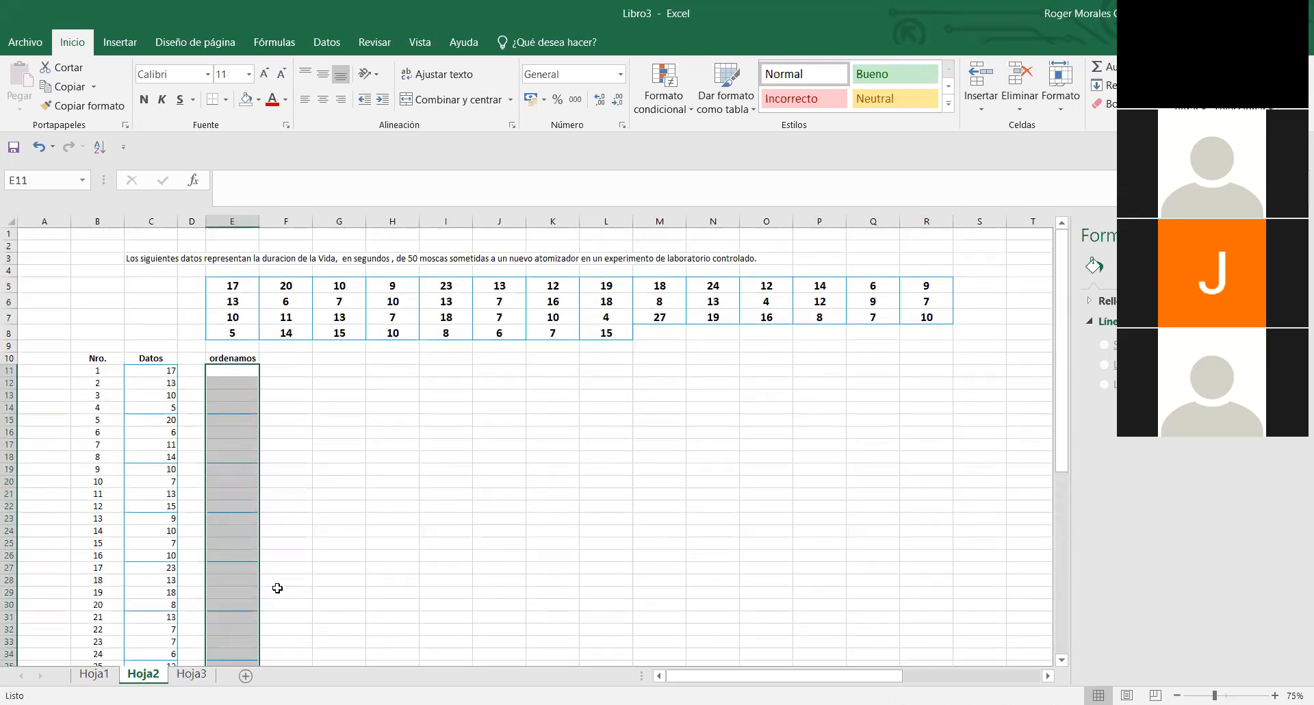
{"action": "left_click", "coordinate": [403, 534]}
- Copy the Datos values in C11:C60
{"action": "left_click_drag", "start_coordinate": [150, 372], "coordinate": [170, 257]}
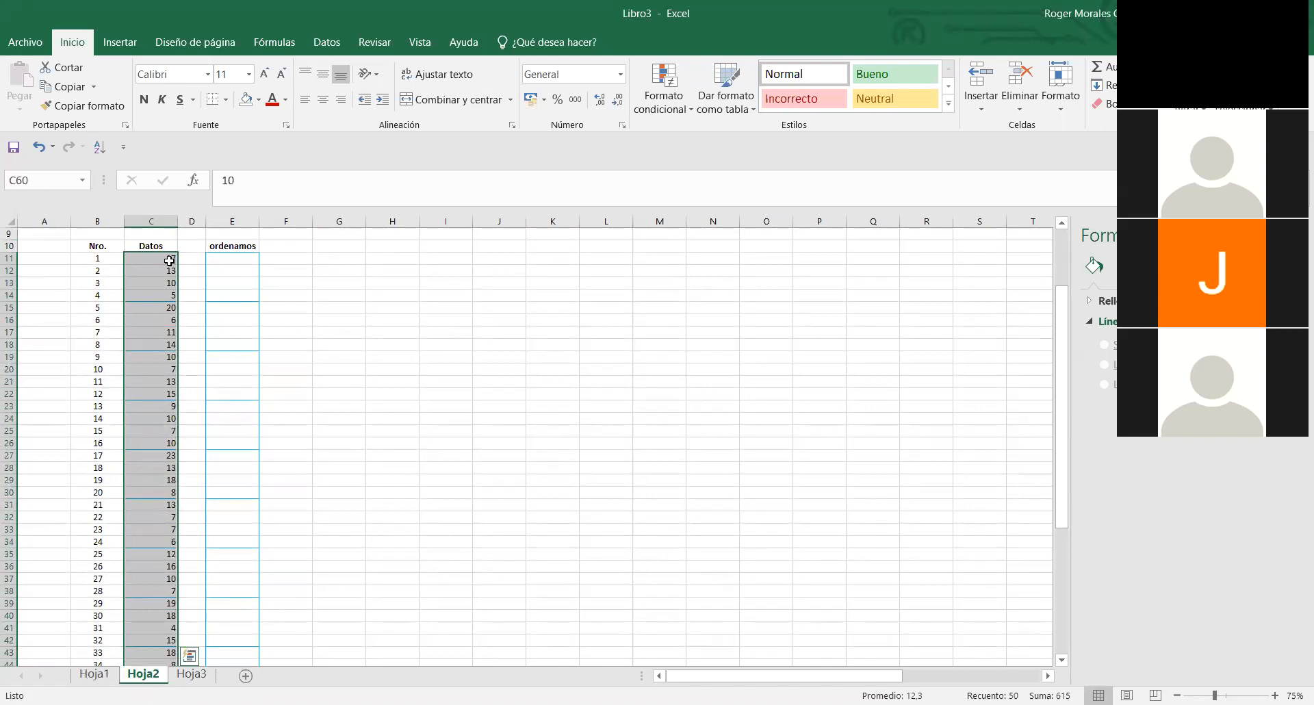
{"action": "right_click", "coordinate": [170, 260]}
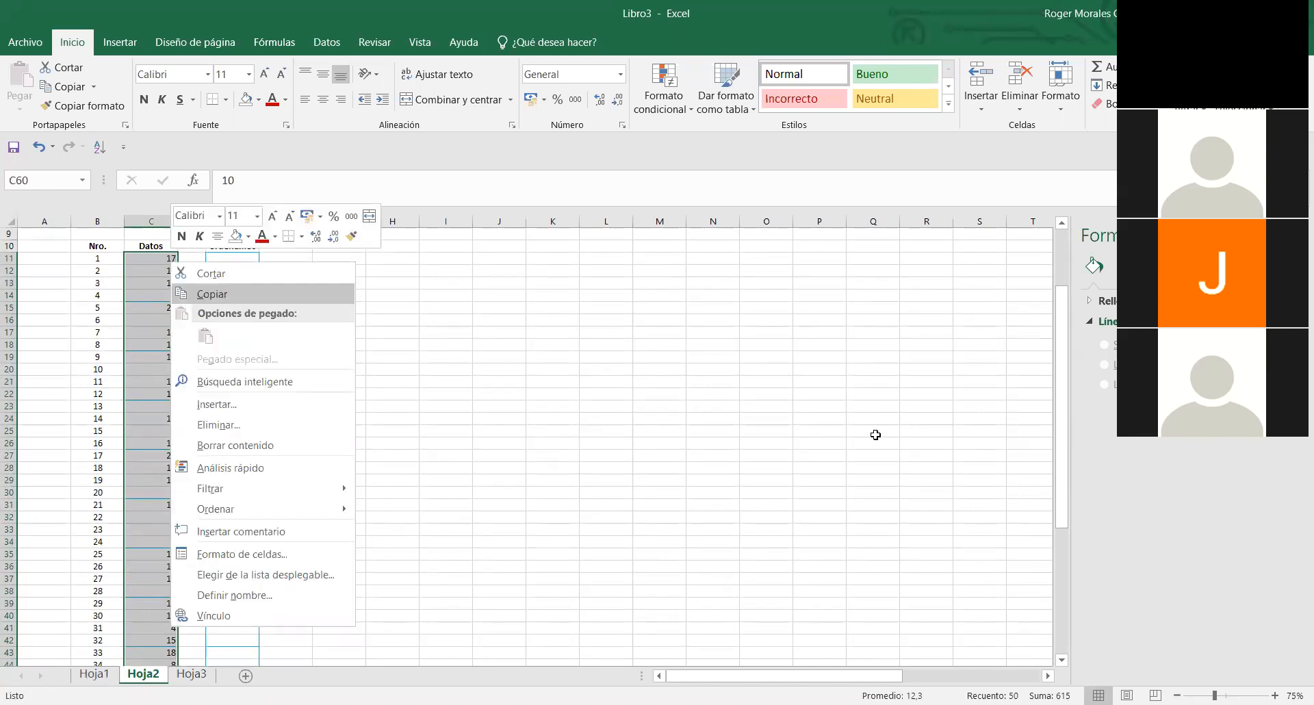
{"action": "key", "text": "ctrl+c"}
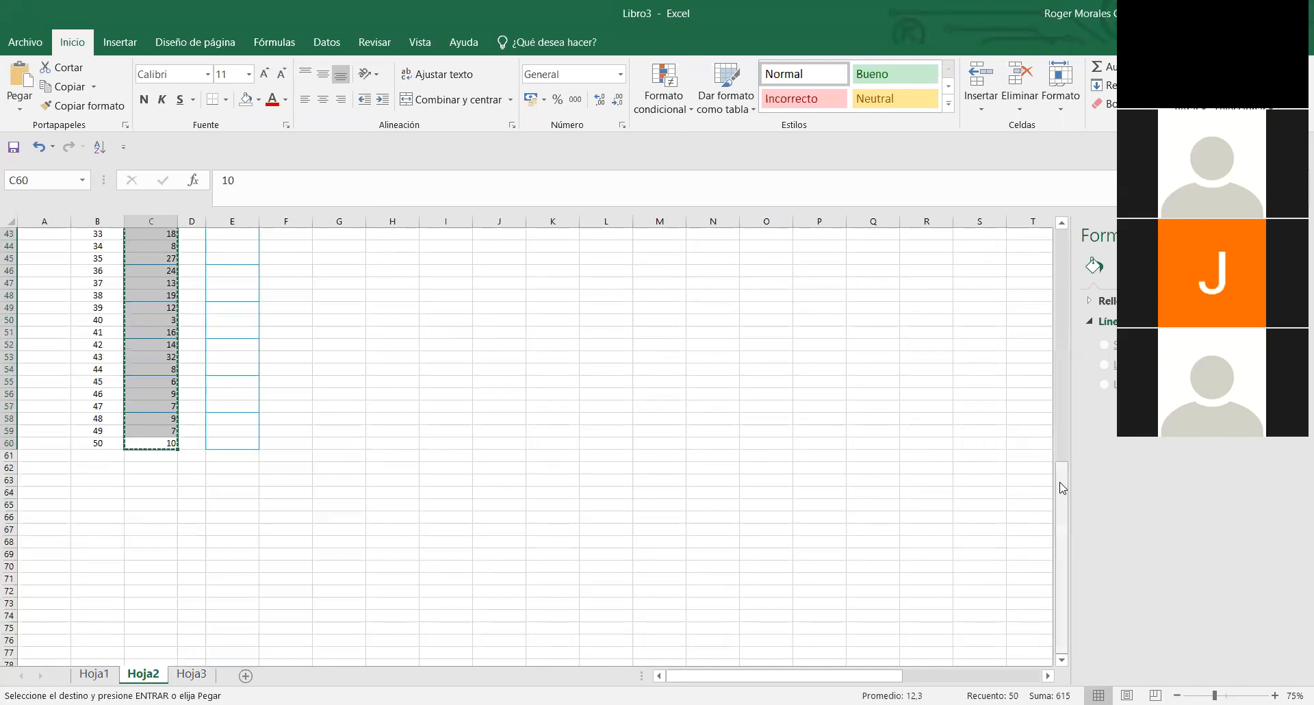
- Try pasting the copied Datos values starting at cell E60, and undo the paste
{"action": "left_click", "coordinate": [232, 443]}
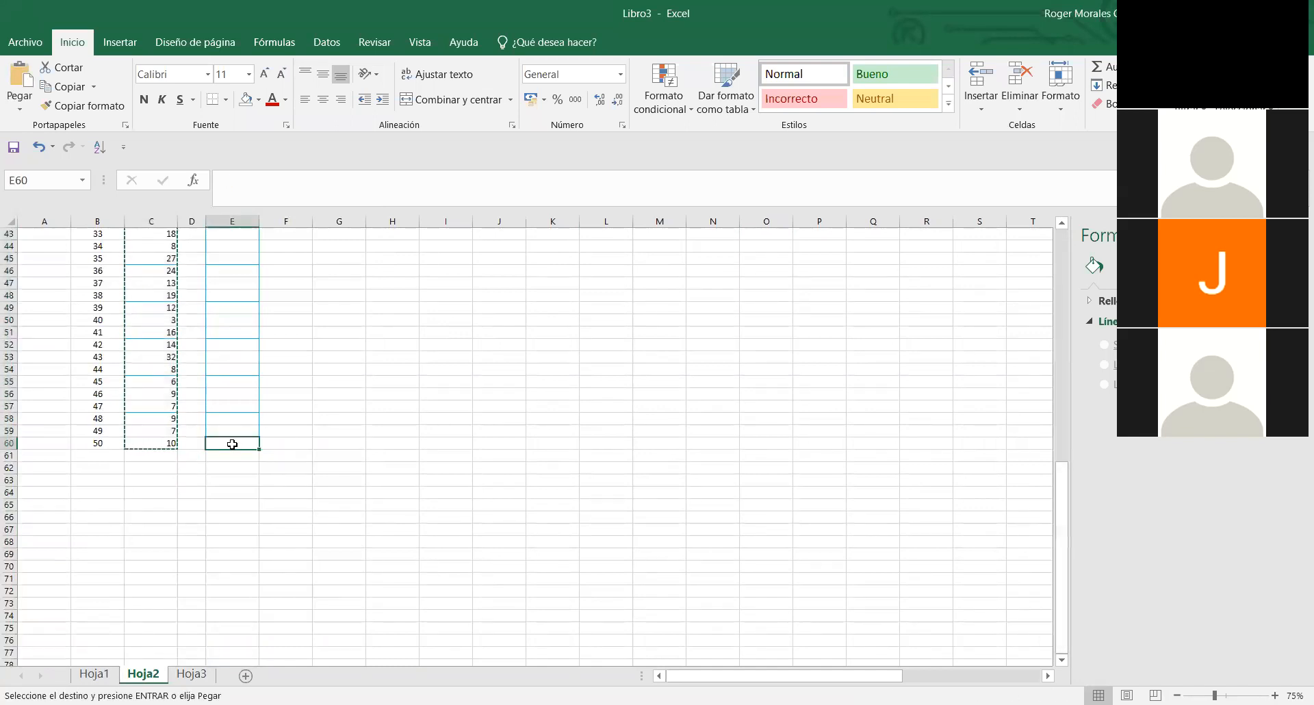
{"action": "key", "text": "ctrl+v"}
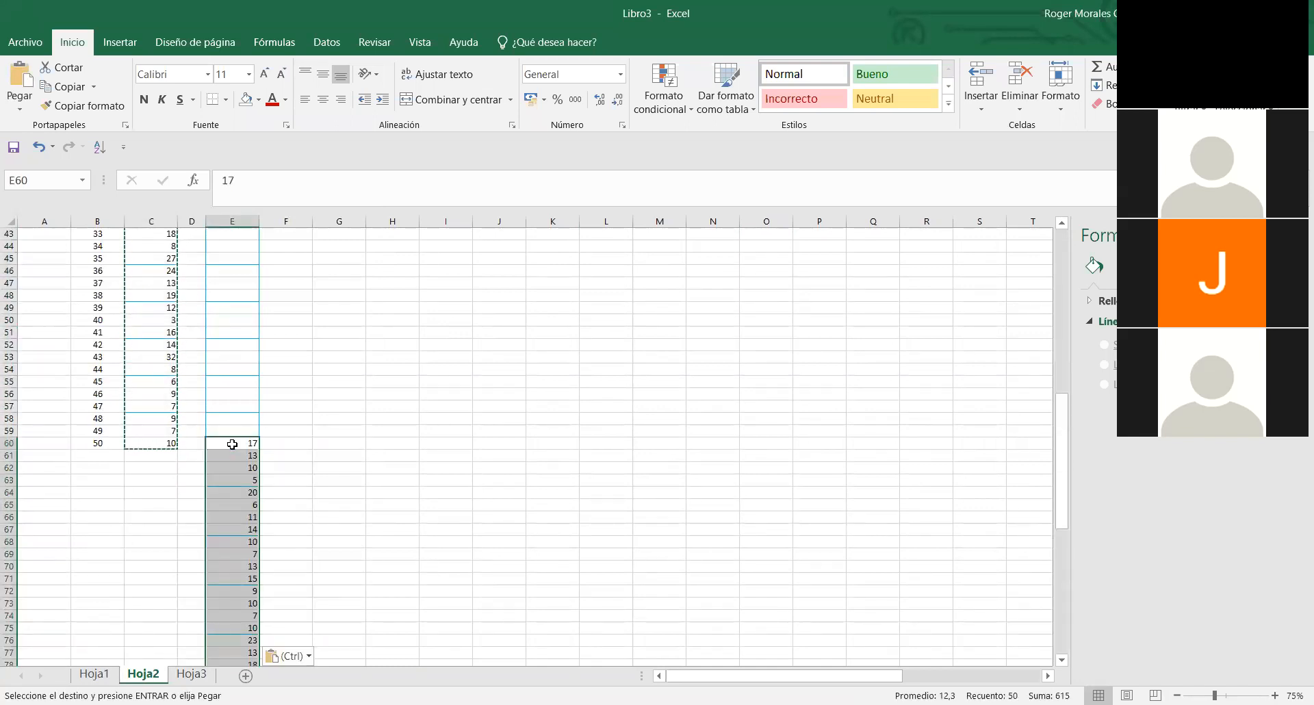
{"action": "key", "text": "ctrl+z"}
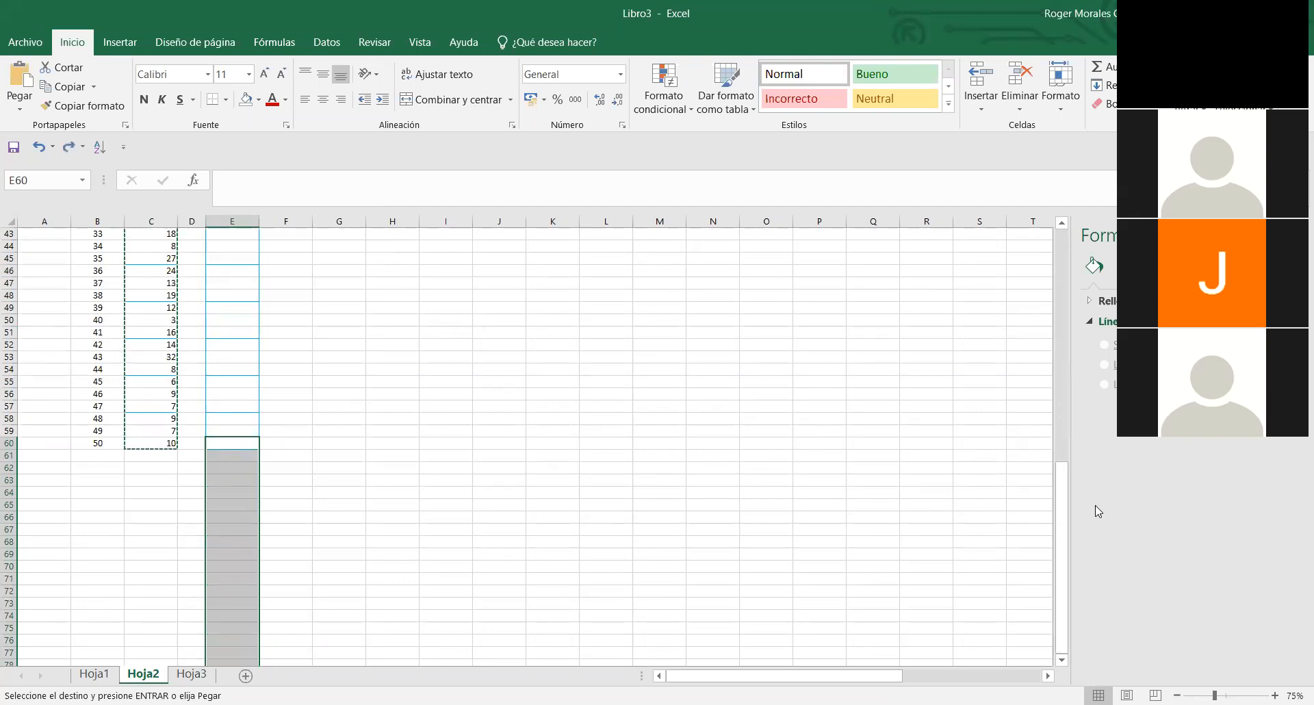
- Paste the copied Datos values into the ordenamos column starting at cell E11
{"action": "scroll", "coordinate": [616, 444], "scroll_direction": "up", "scroll_amount": 14}
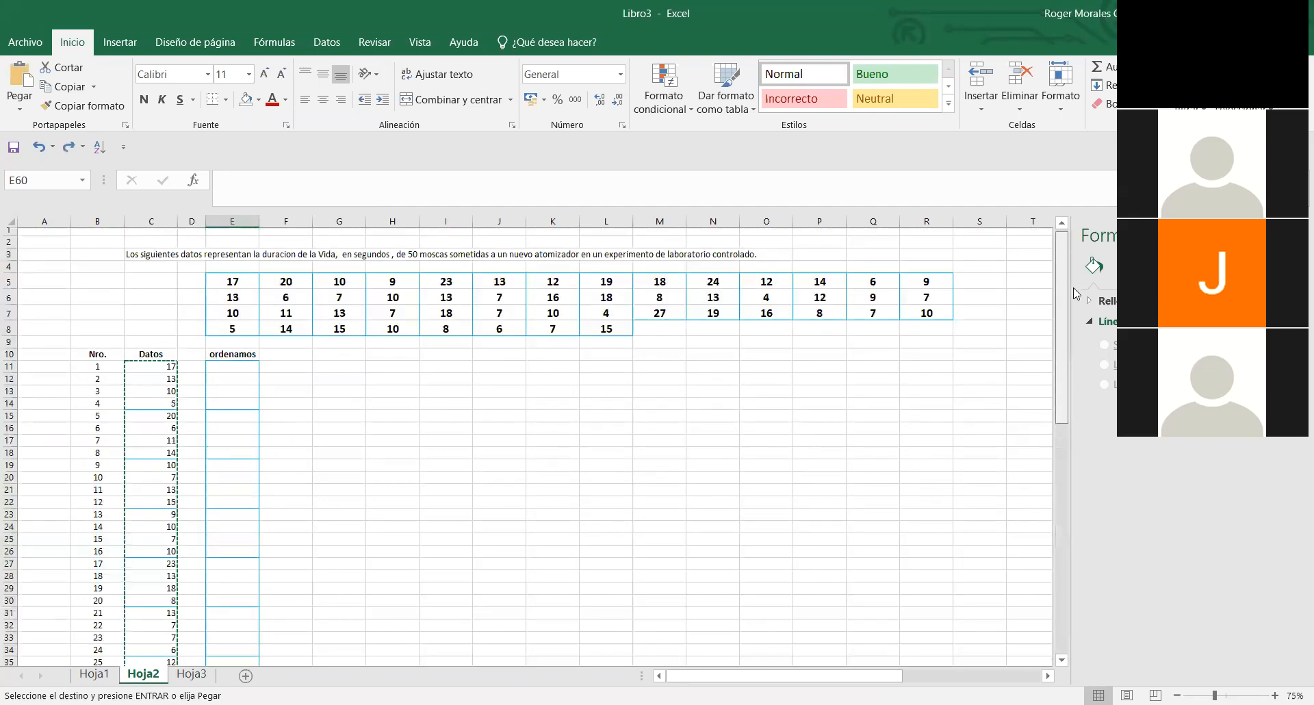
{"action": "left_click", "coordinate": [245, 371]}
{"action": "key", "text": "ctrl+v"}
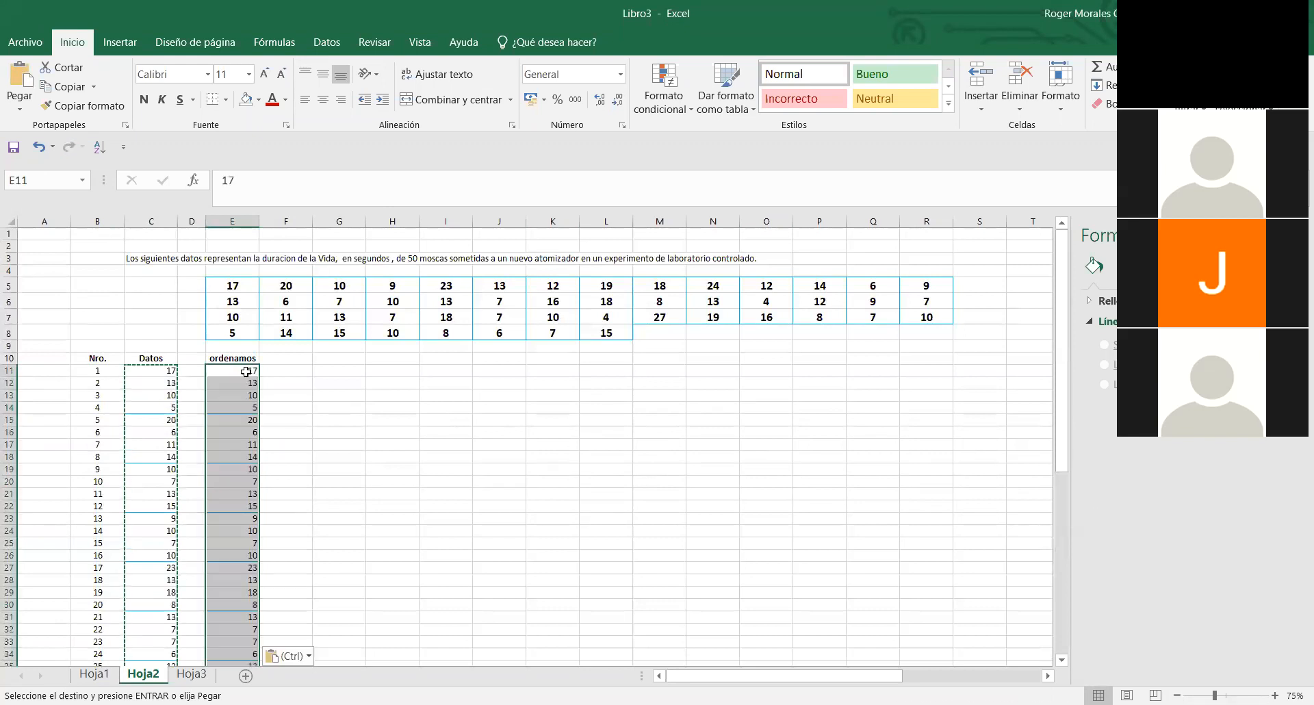
{"action": "left_click", "coordinate": [346, 433]}
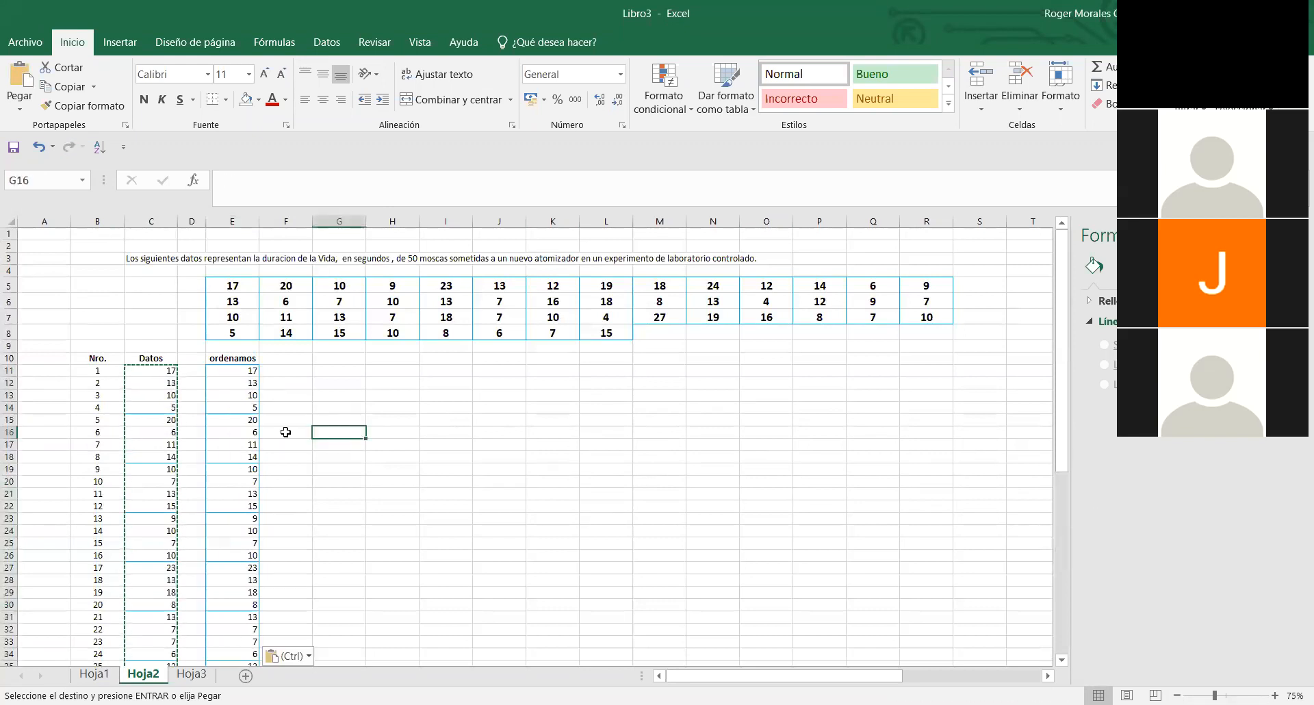
- Sort the ordenamos values in E11:E60 by cell values from smallest to largest
{"action": "left_click", "coordinate": [246, 370]}
{"action": "left_click", "coordinate": [311, 423]}
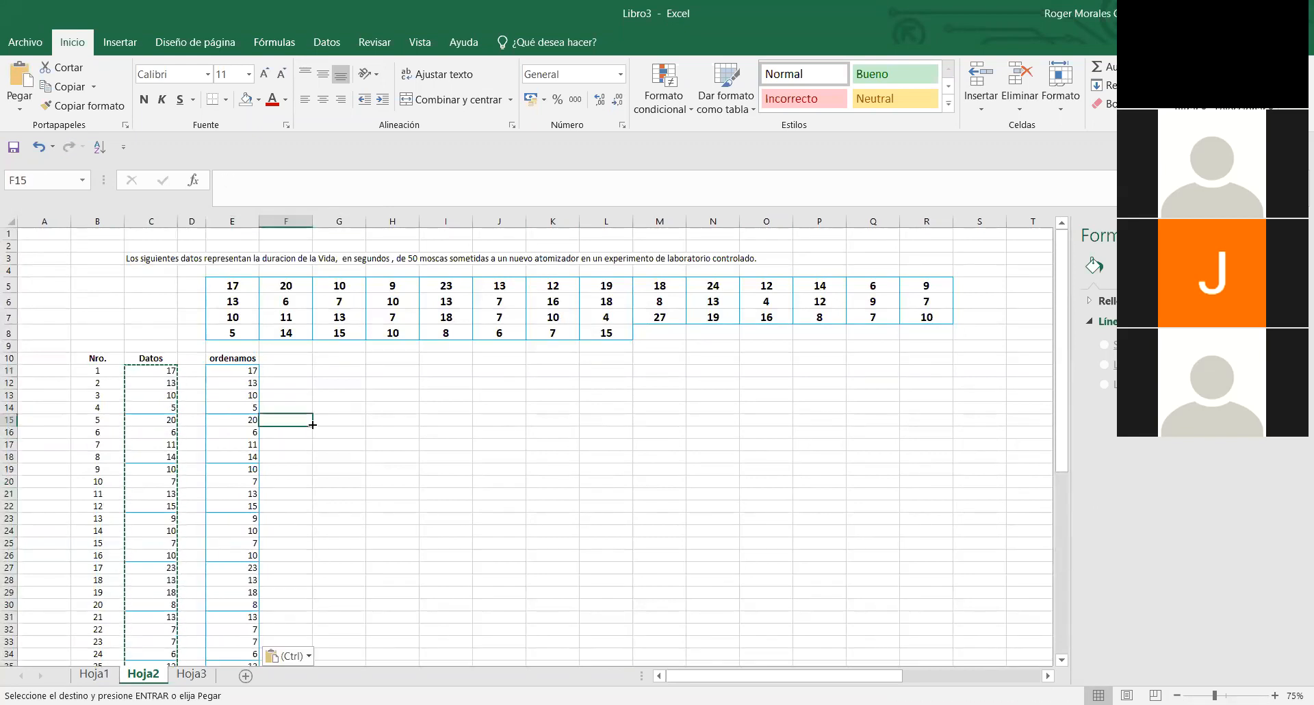
{"action": "key", "text": "Escape"}
{"action": "left_click_drag", "start_coordinate": [225, 378], "coordinate": [232, 648]}
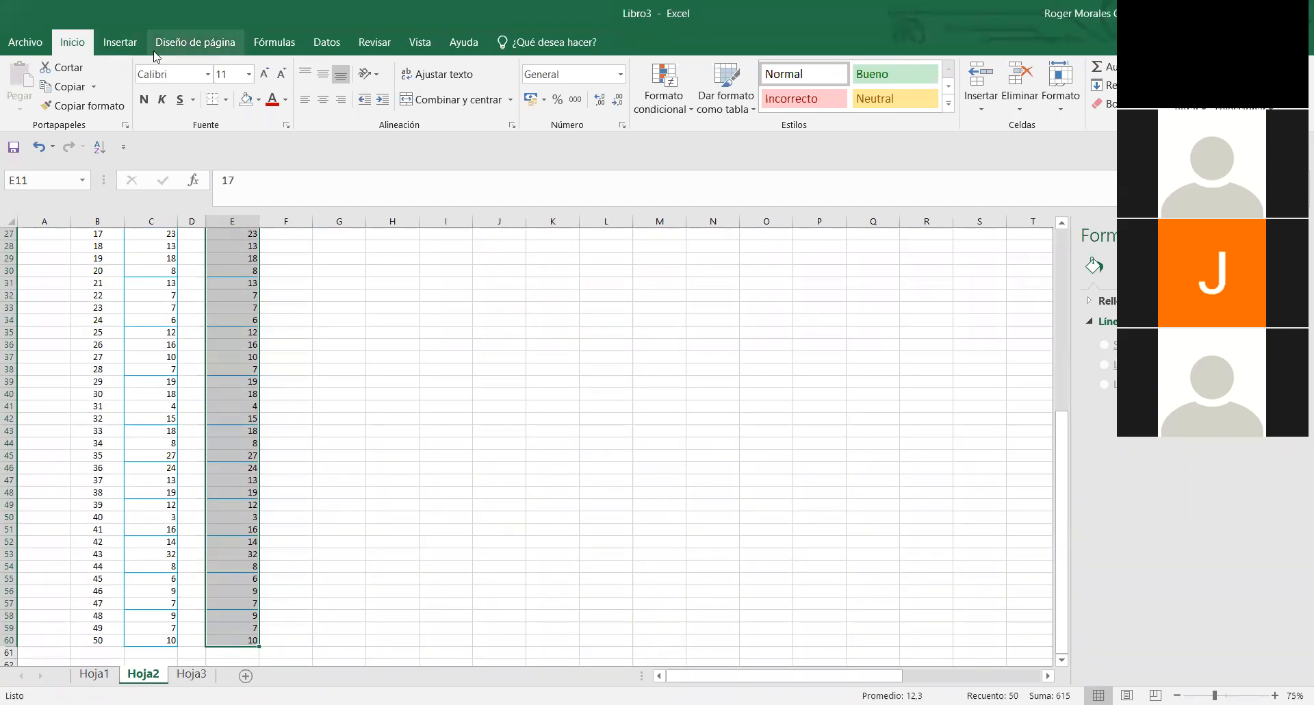
{"action": "left_click", "coordinate": [120, 42]}
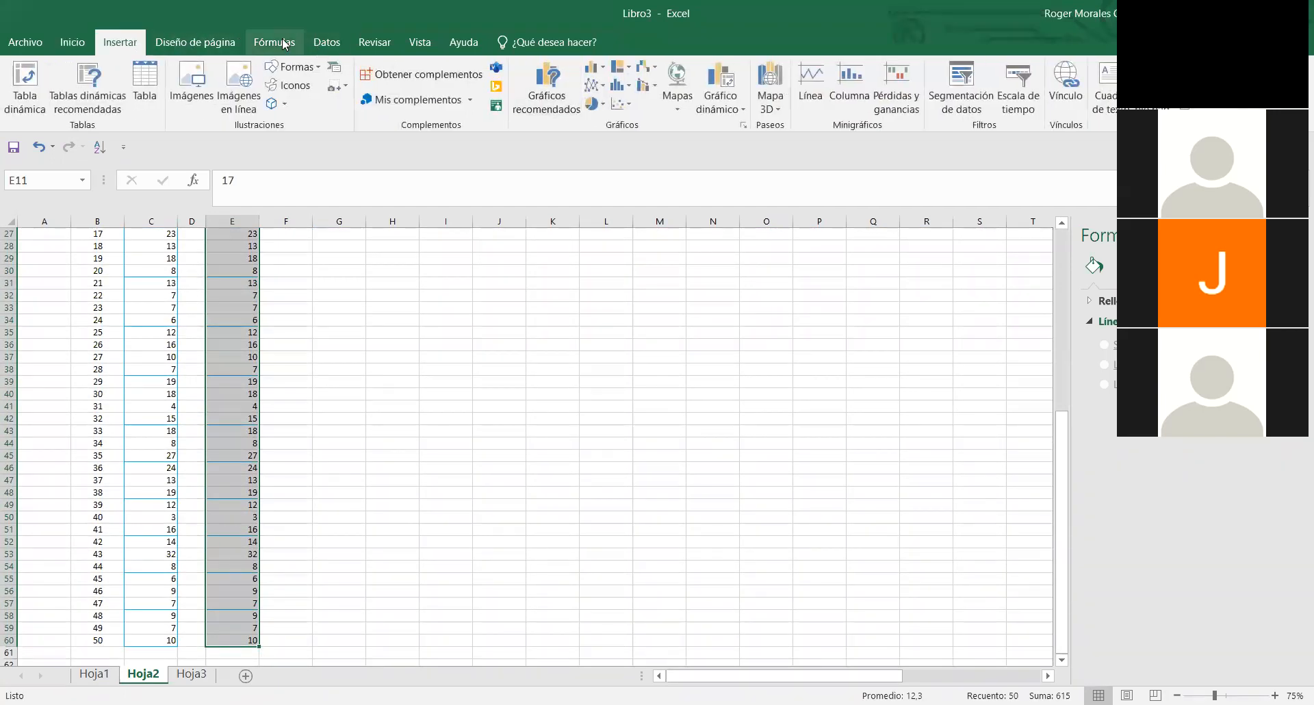
{"action": "scroll", "coordinate": [438, 68], "scroll_direction": "down", "scroll_amount": 3}
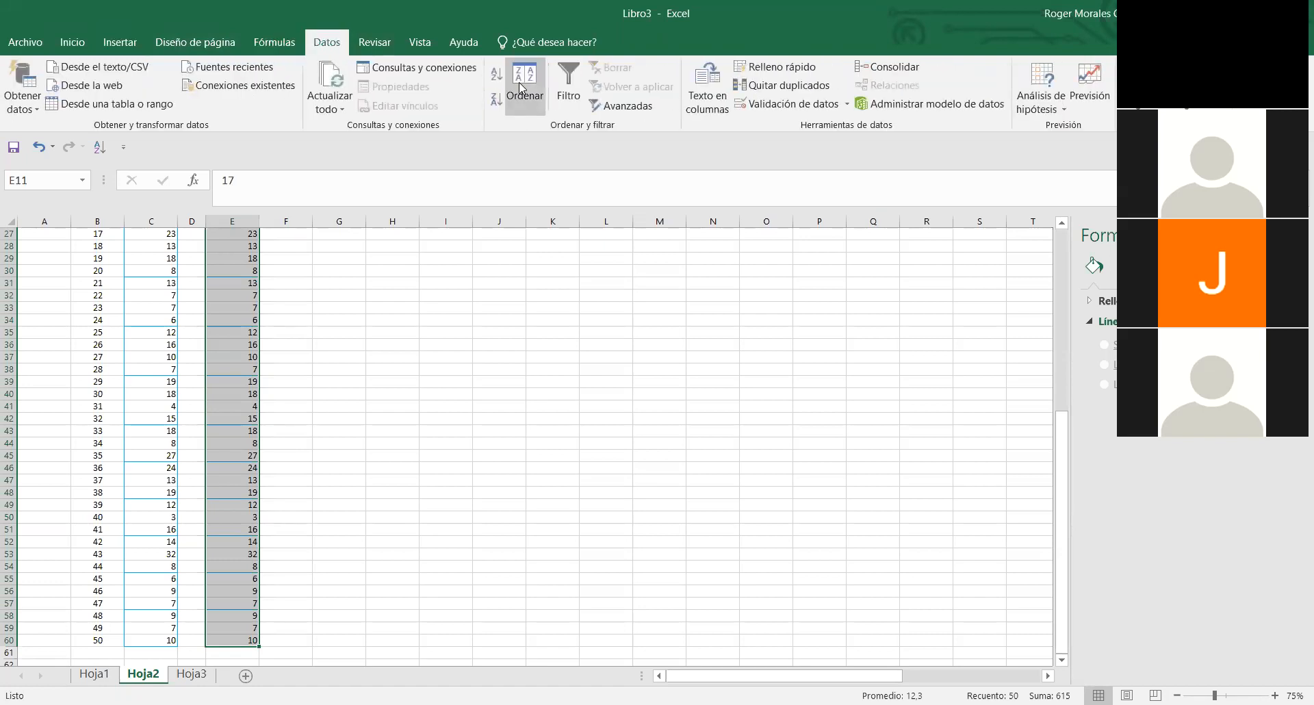
{"action": "left_click", "coordinate": [525, 86]}
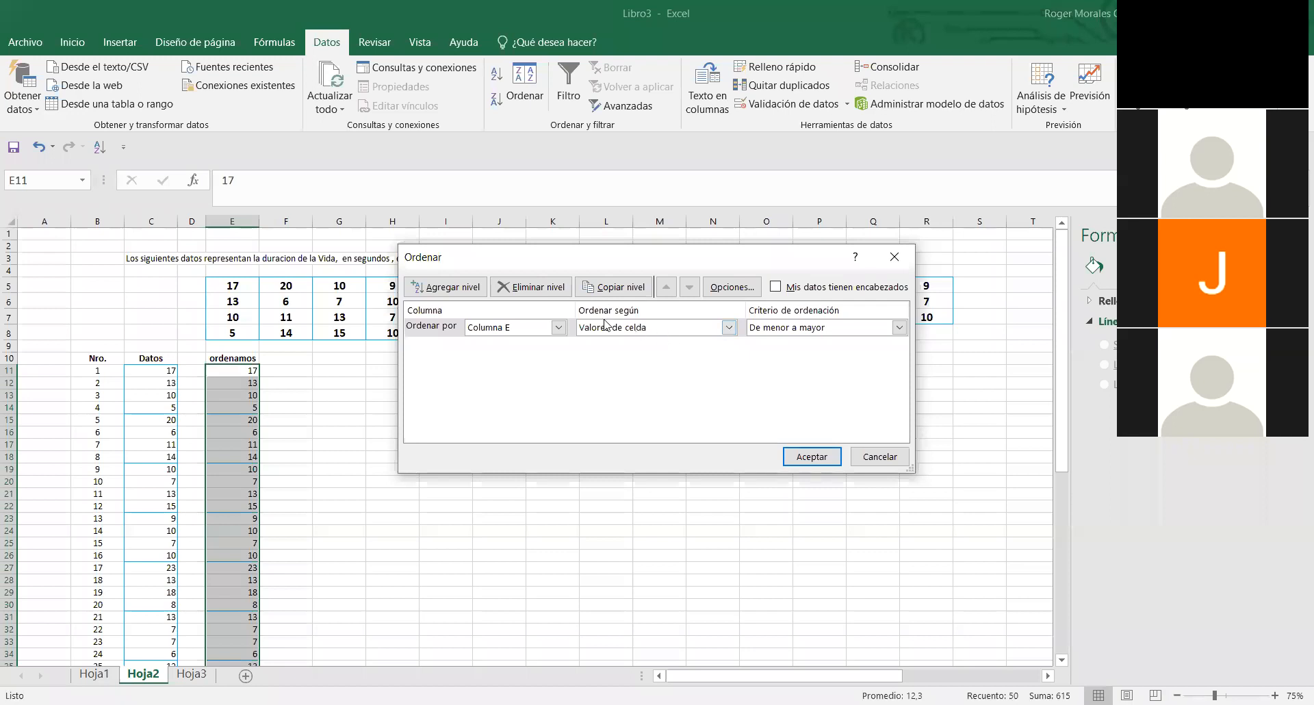
{"action": "left_click", "coordinate": [715, 330]}
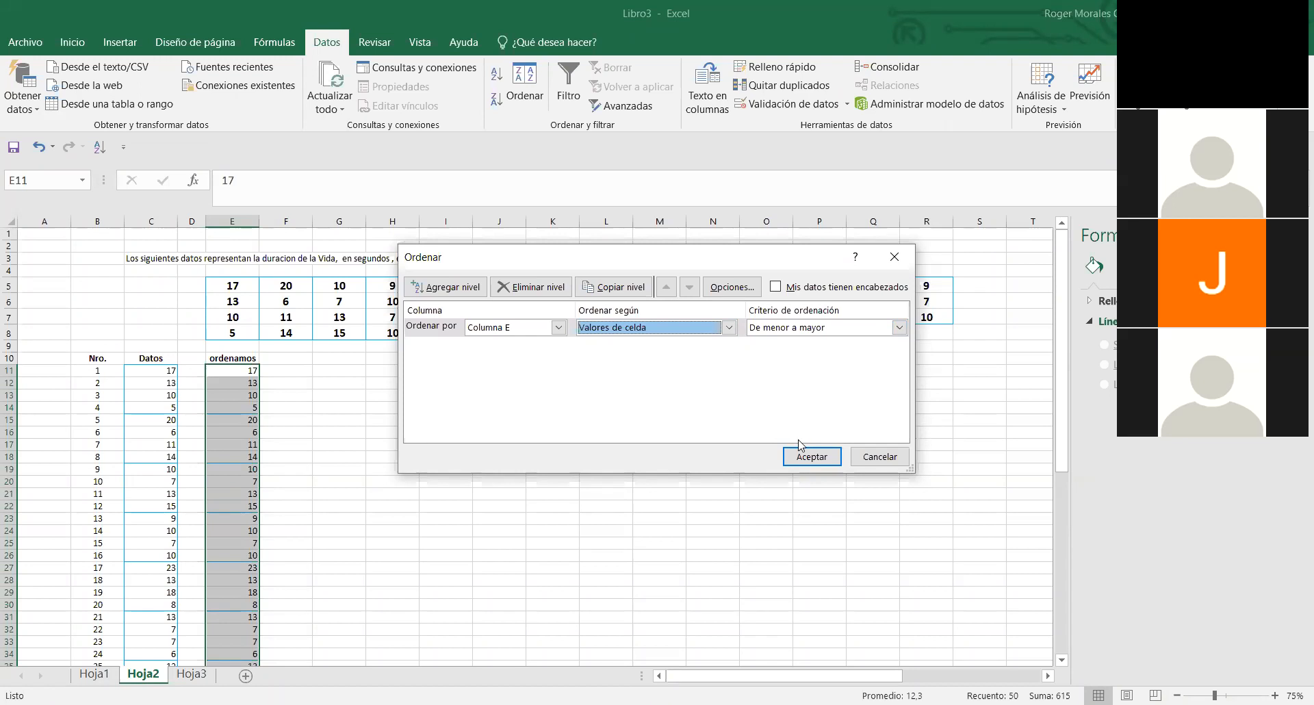
{"action": "left_click", "coordinate": [800, 458]}
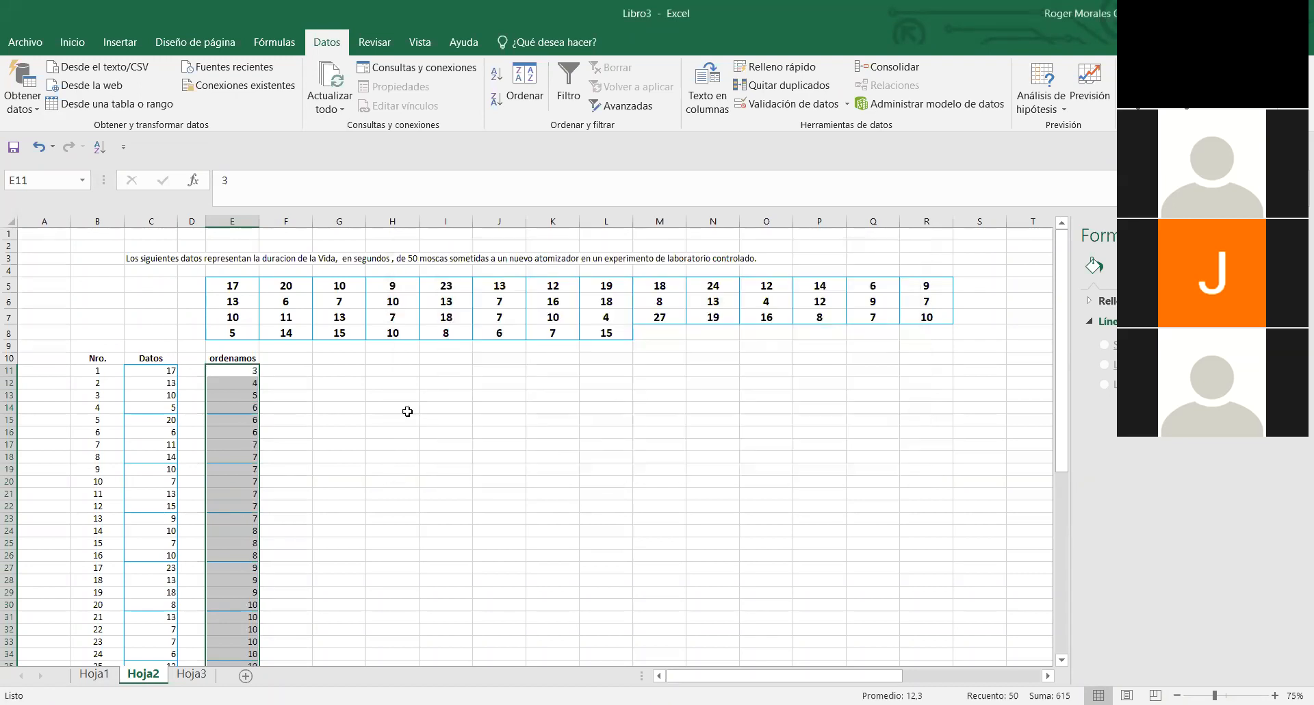
{"action": "left_click", "coordinate": [551, 448]}
{"action": "left_click_drag", "start_coordinate": [232, 369], "coordinate": [233, 639]}
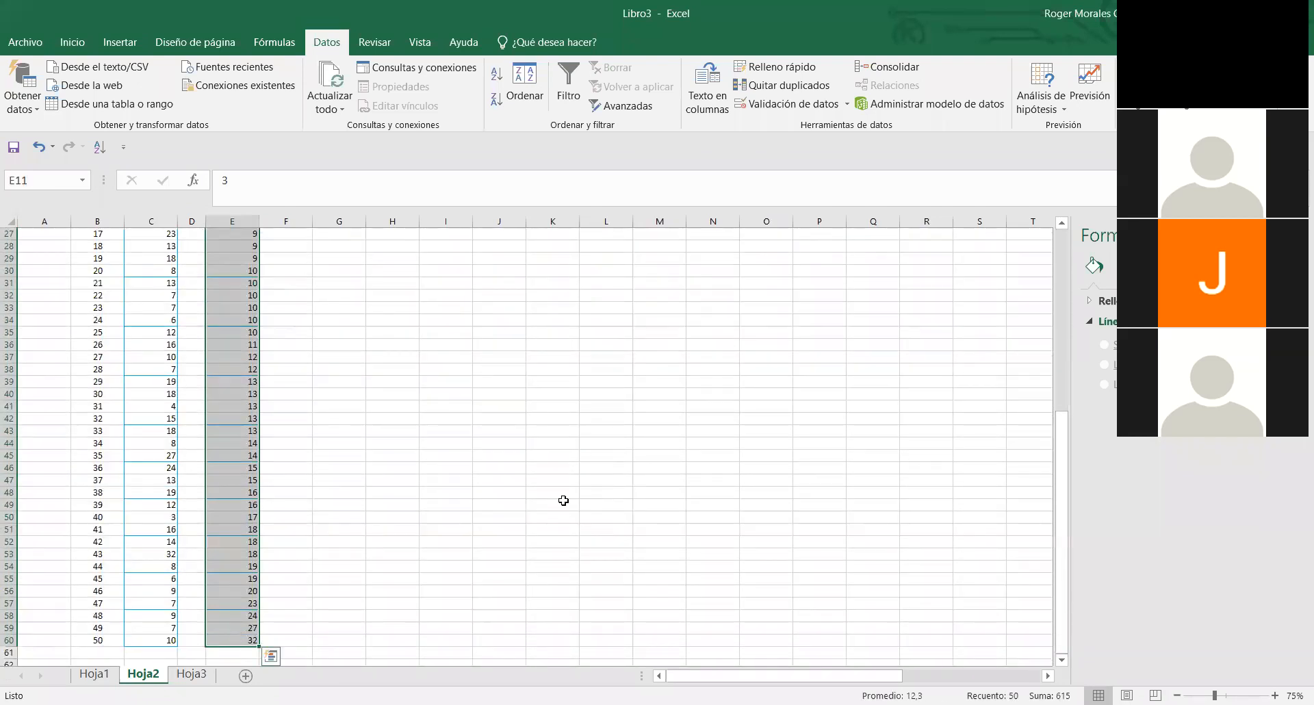
{"action": "left_click_drag", "start_coordinate": [1062, 445], "coordinate": [1060, 224]}
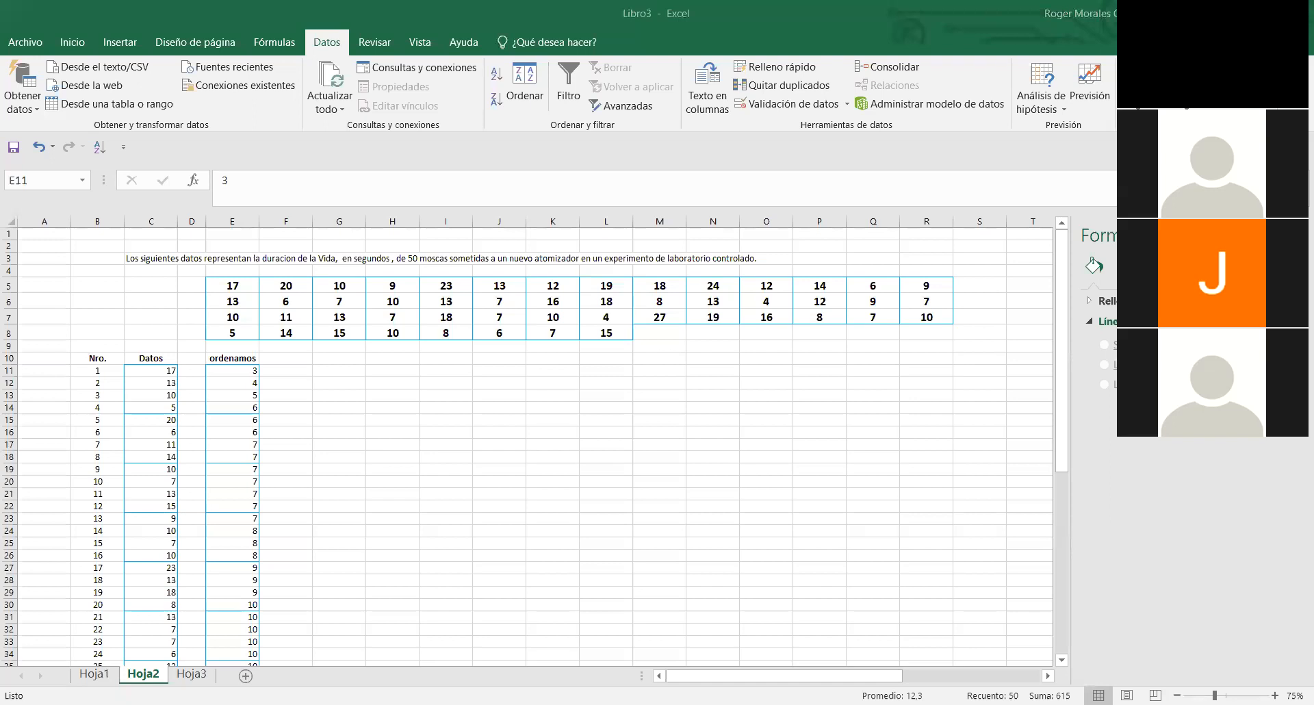
- Copy the grouped-data frequency distribution block starting at E5 in Hoja1 and paste it into Hoja2 at G11
{"action": "left_click", "coordinate": [144, 579]}
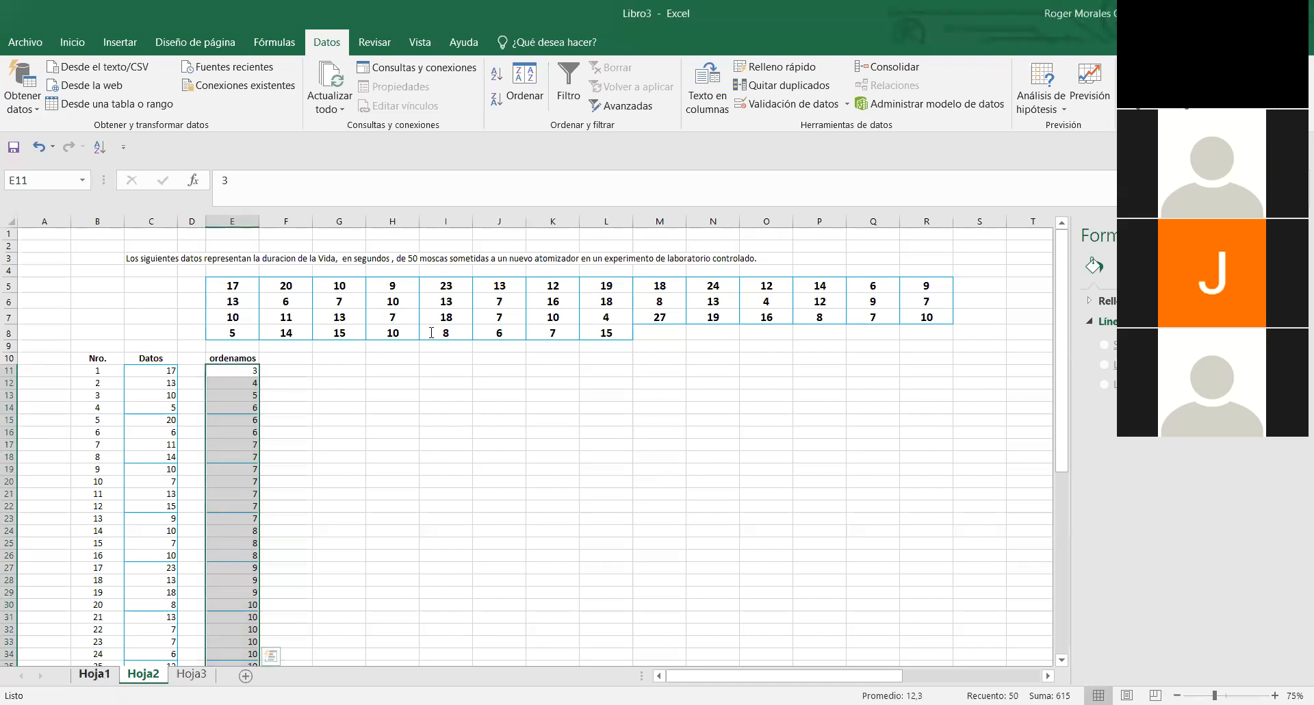
{"action": "key", "text": "ctrl+Page_Up"}
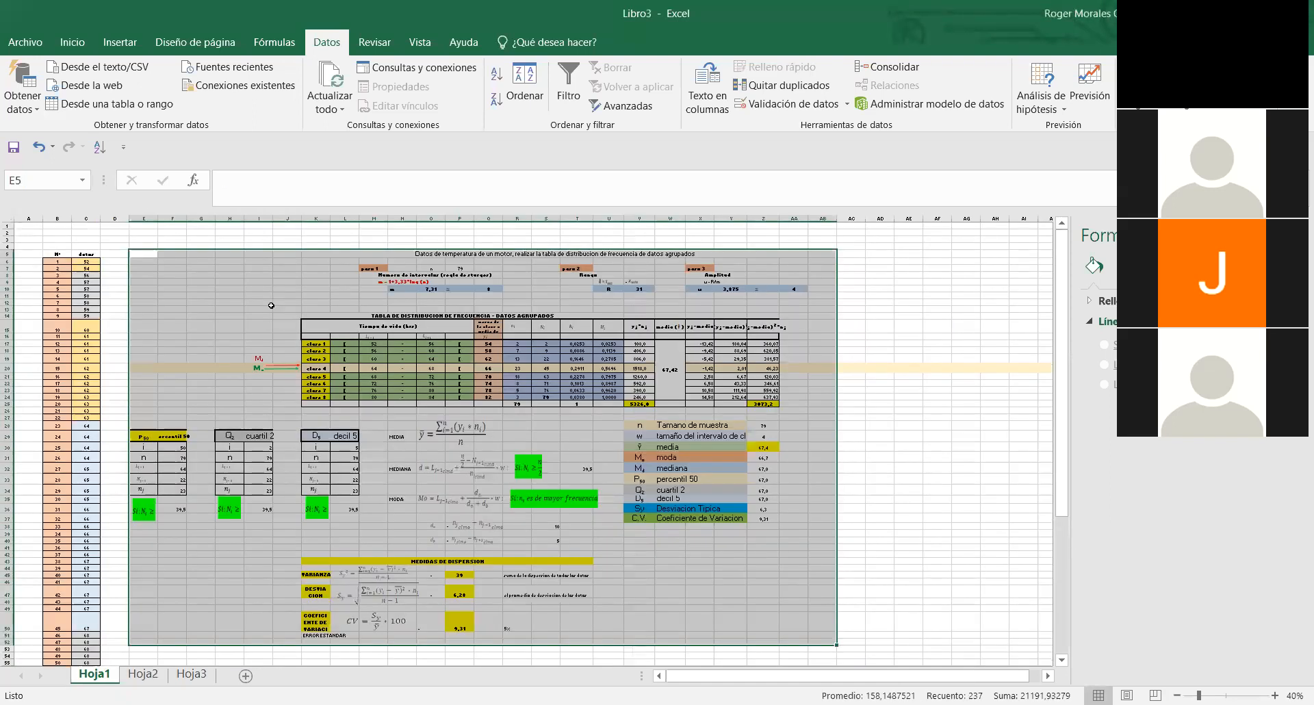
{"action": "right_click", "coordinate": [171, 272]}
{"action": "left_click", "coordinate": [192, 291]}
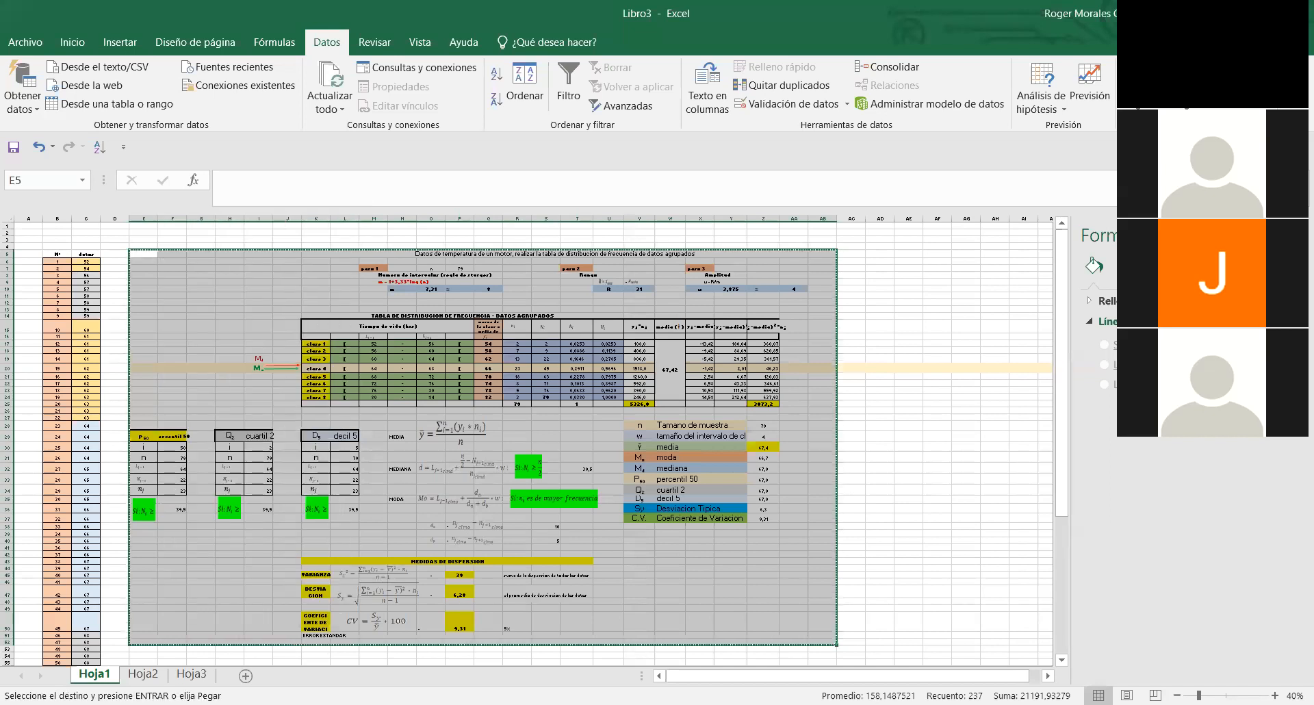
{"action": "left_click", "coordinate": [143, 673]}
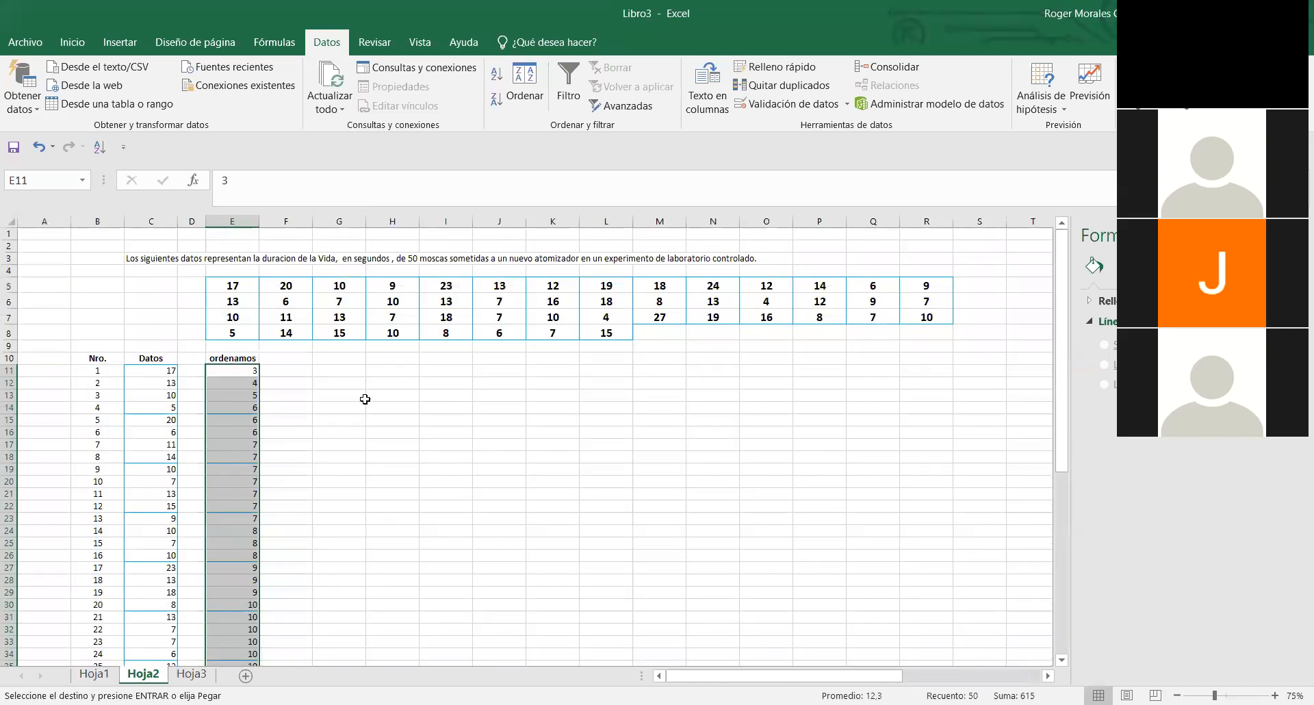
{"action": "left_click", "coordinate": [354, 369]}
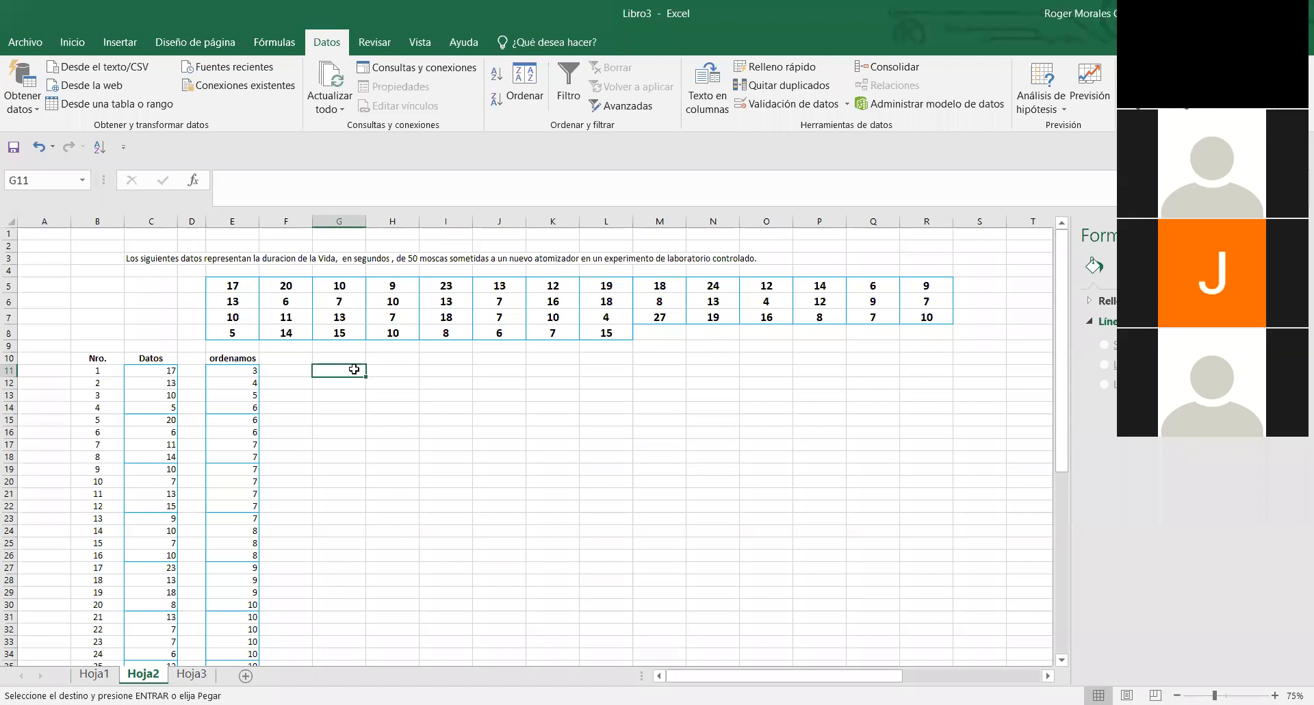
{"action": "key", "text": "ctrl+v"}
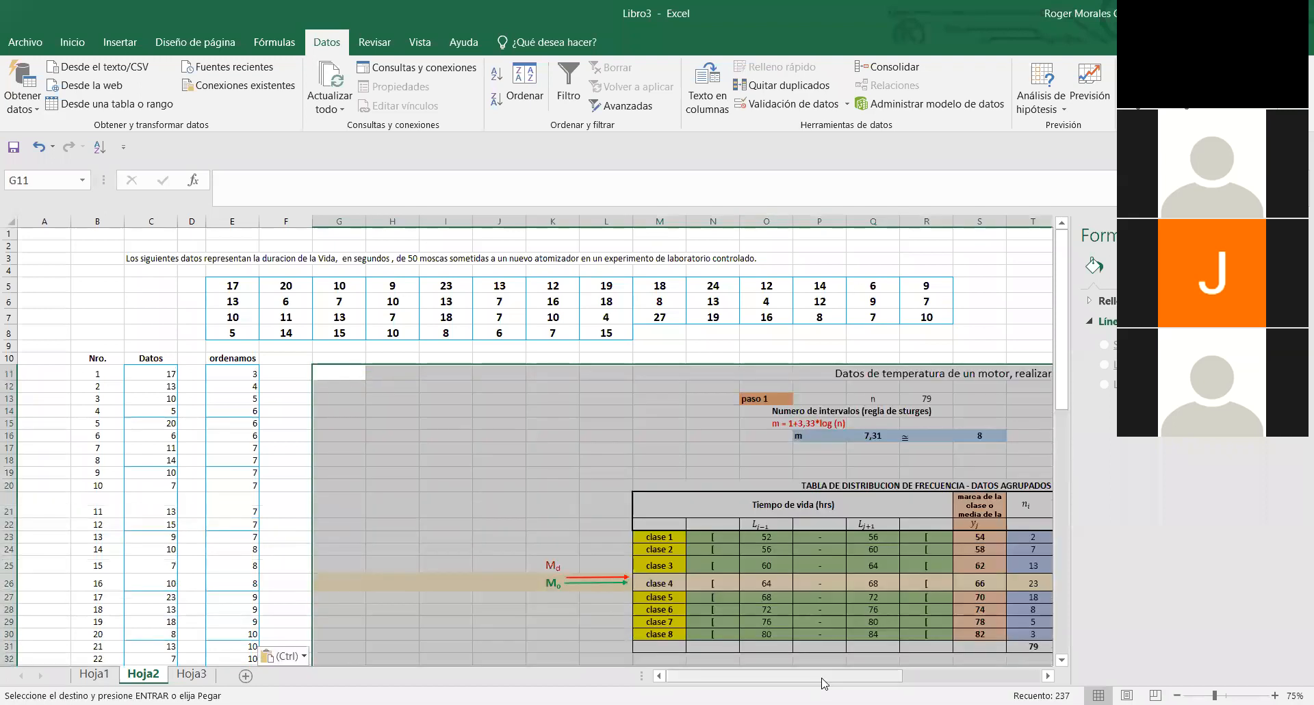
- Look over the pasted calculation steps, frequency distribution table and statistics summary in Hoja2
{"action": "left_click_drag", "start_coordinate": [825, 683], "coordinate": [981, 684]}
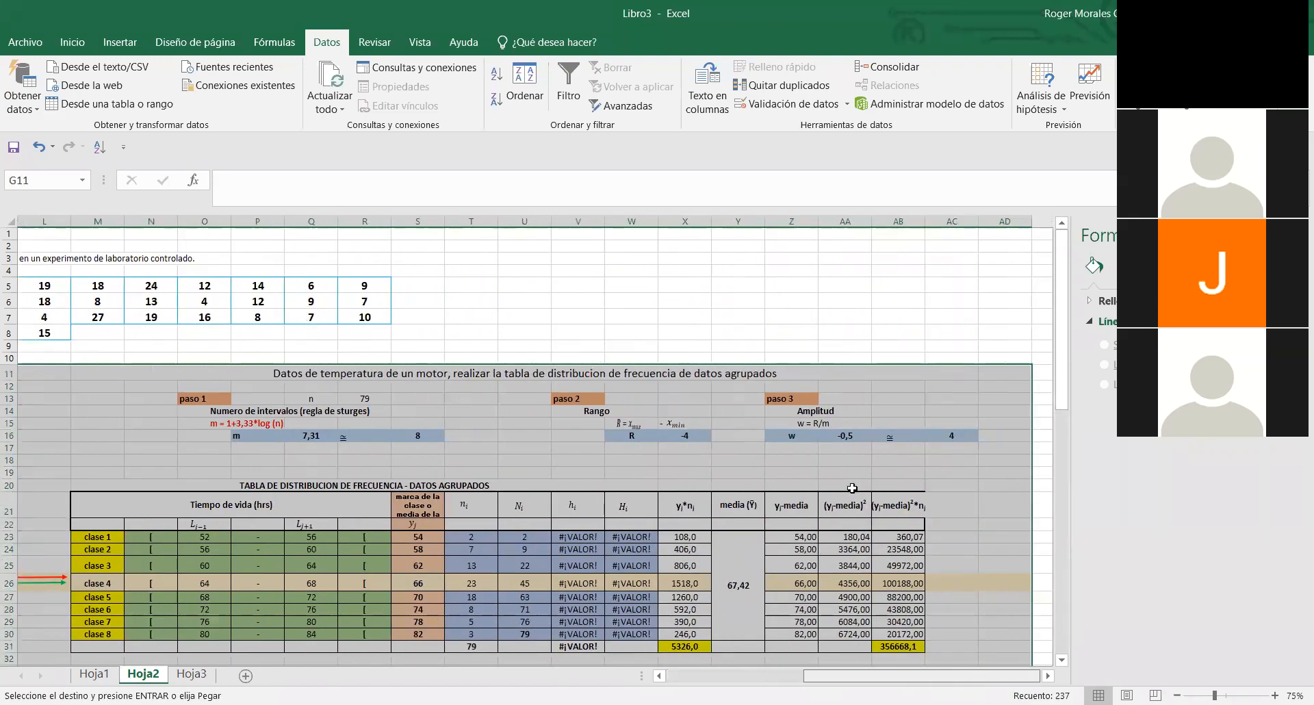
{"action": "left_click", "coordinate": [852, 488]}
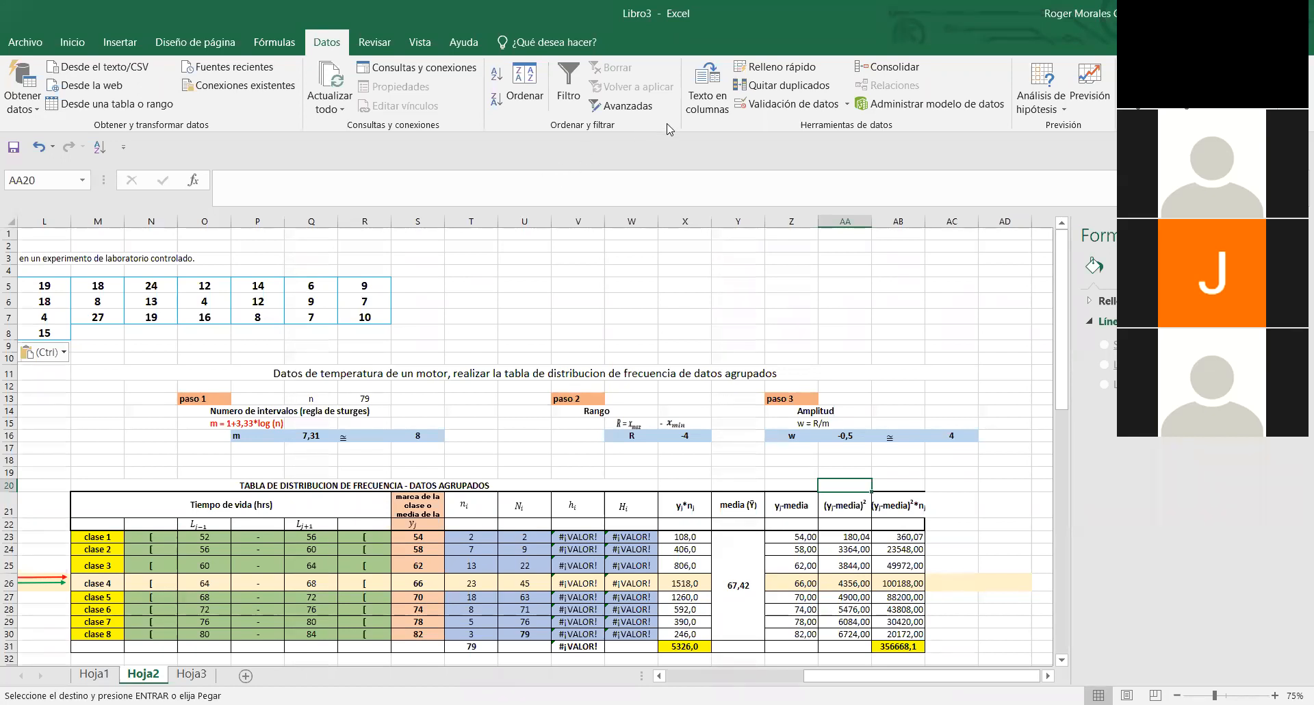
{"action": "left_click", "coordinate": [125, 496]}
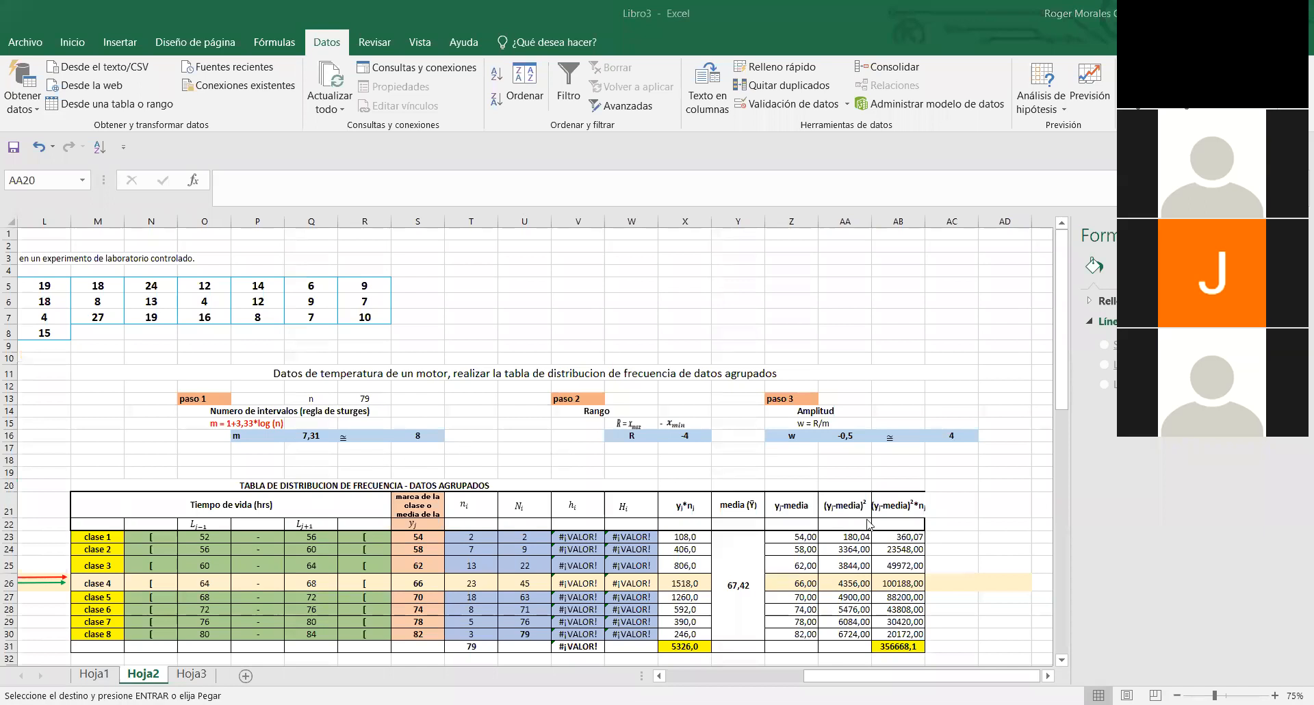
{"action": "left_click_drag", "start_coordinate": [1066, 390], "coordinate": [1059, 538]}
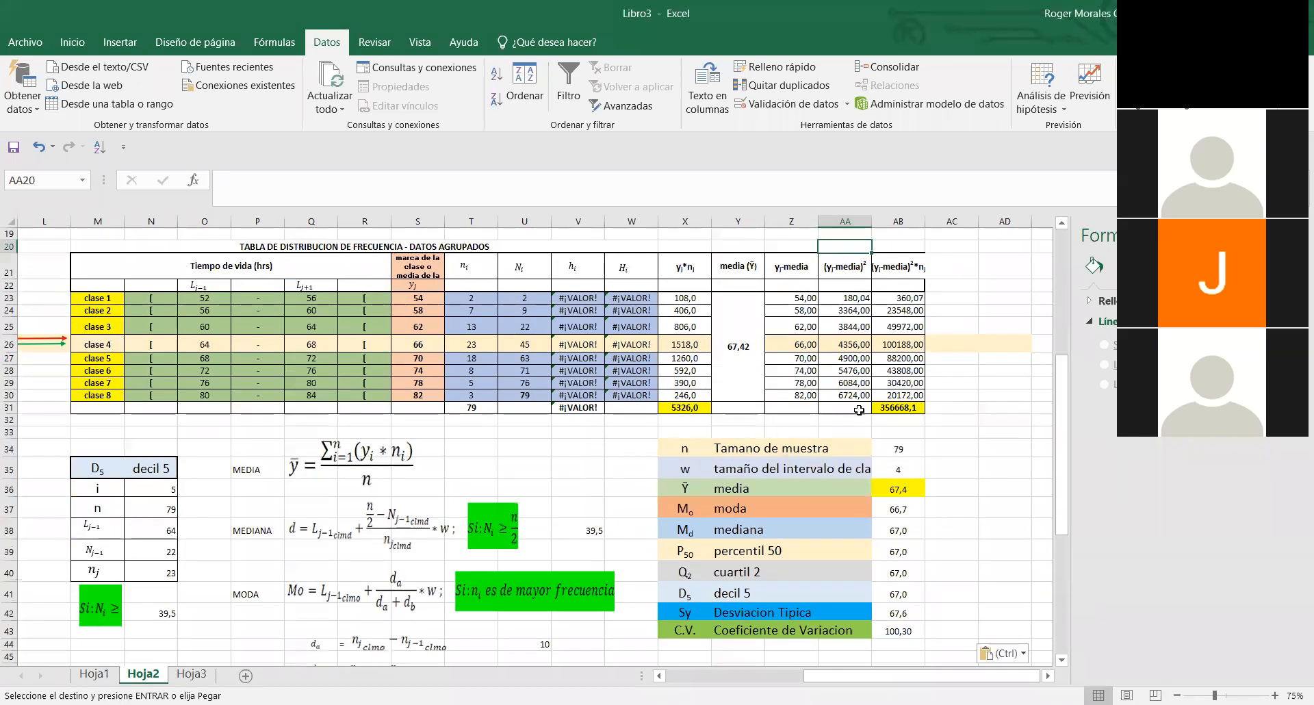
{"action": "left_click_drag", "start_coordinate": [1059, 397], "coordinate": [1059, 303]}
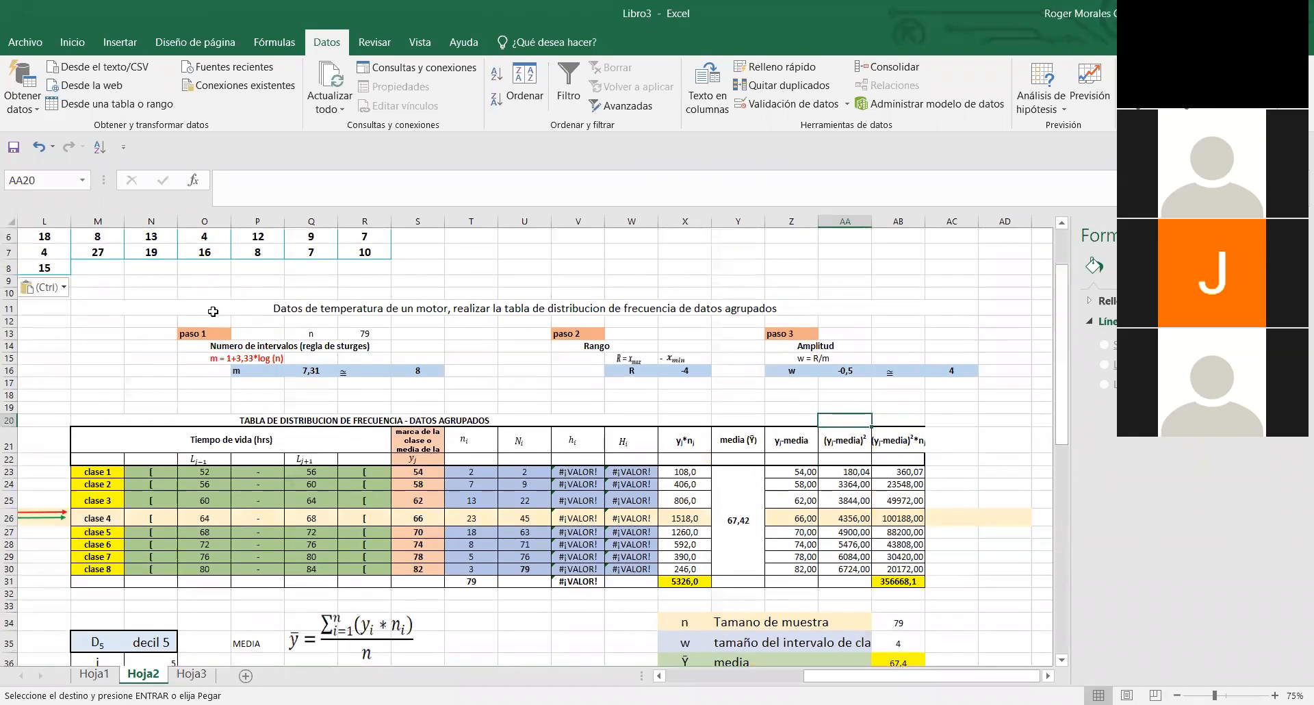
{"action": "left_click", "coordinate": [213, 307]}
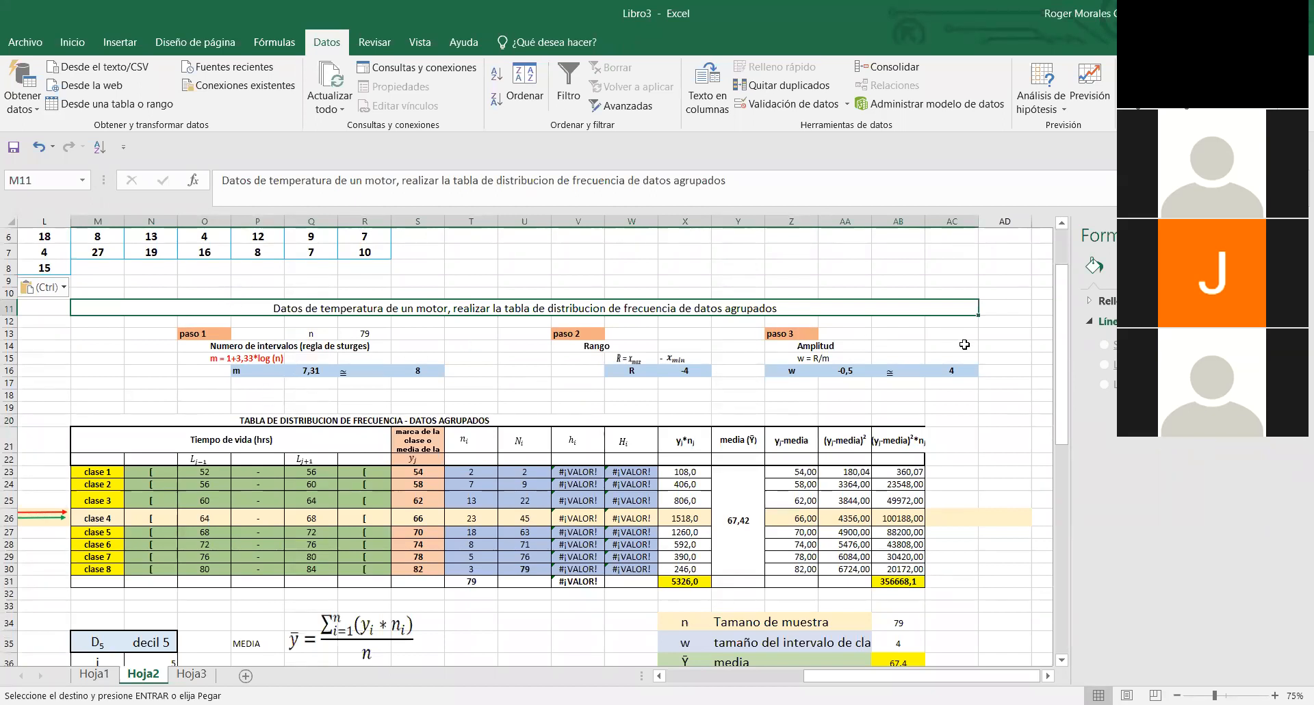
{"action": "left_click_drag", "start_coordinate": [1063, 384], "coordinate": [1063, 356]}
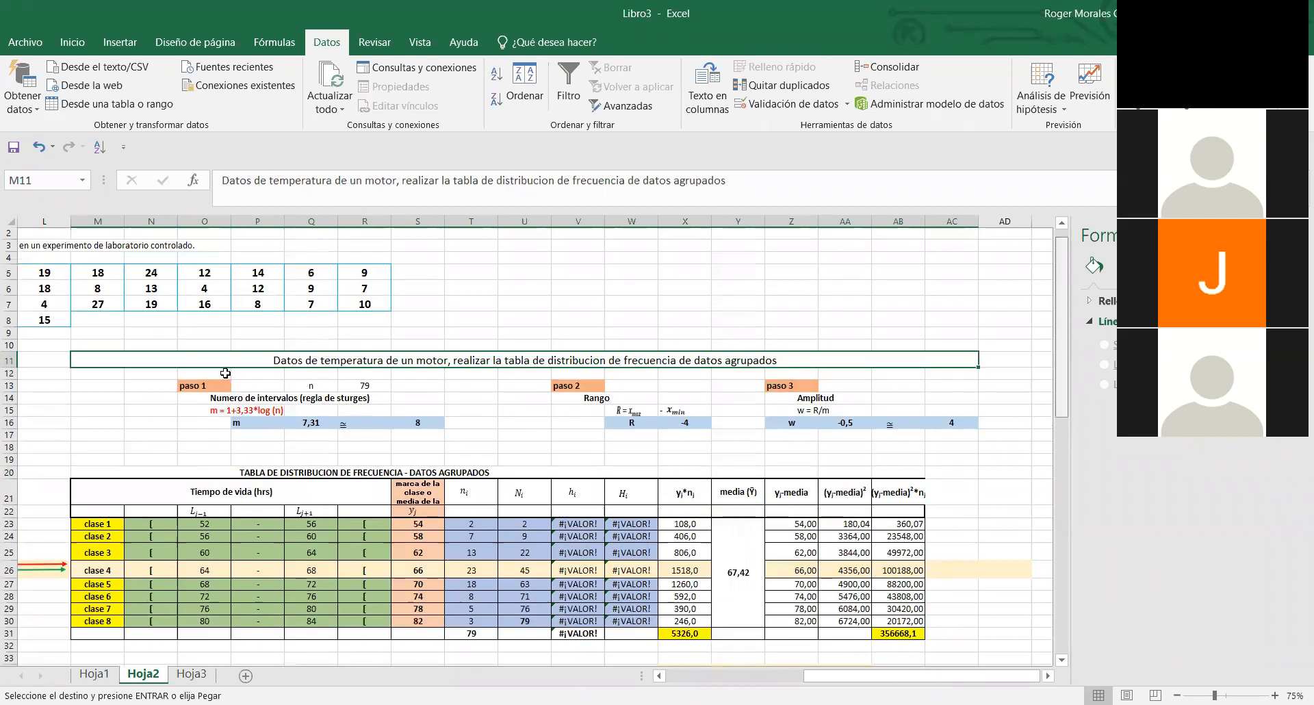
- Set the sample size n under paso 1 in R13 to 50
{"action": "left_click_drag", "start_coordinate": [823, 682], "coordinate": [761, 681]}
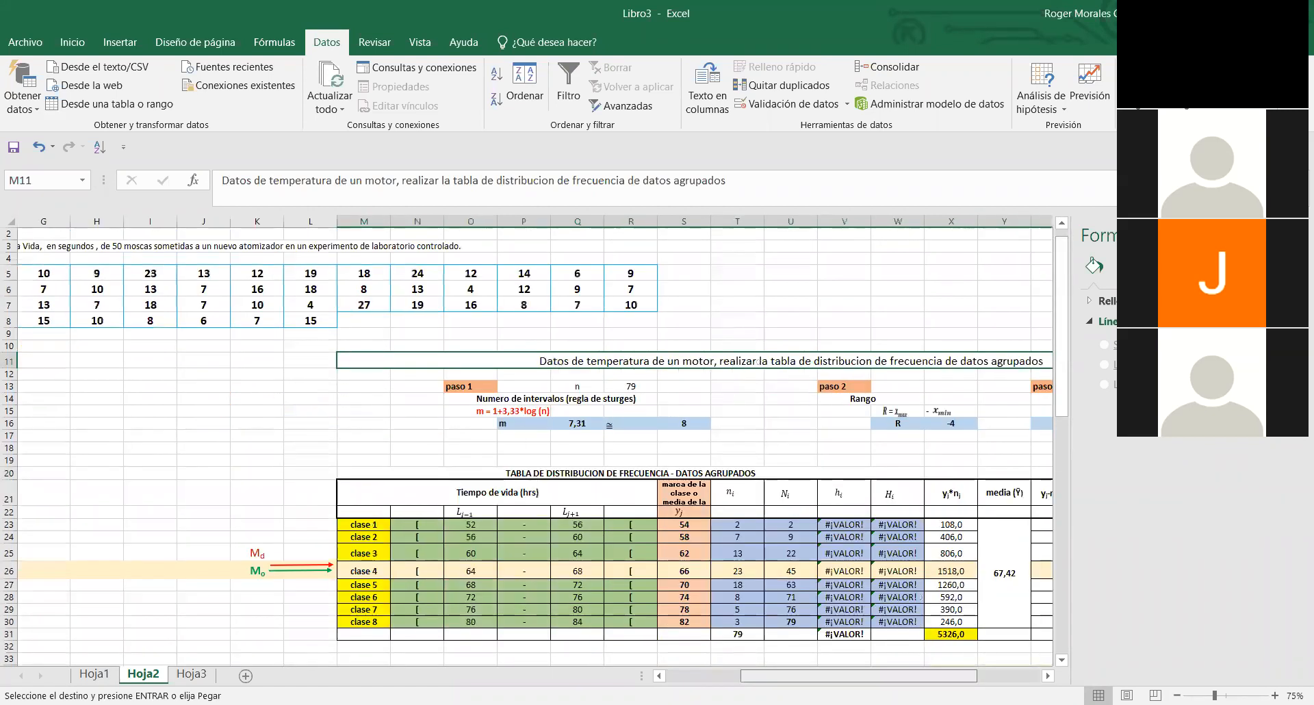
{"action": "left_click", "coordinate": [626, 383]}
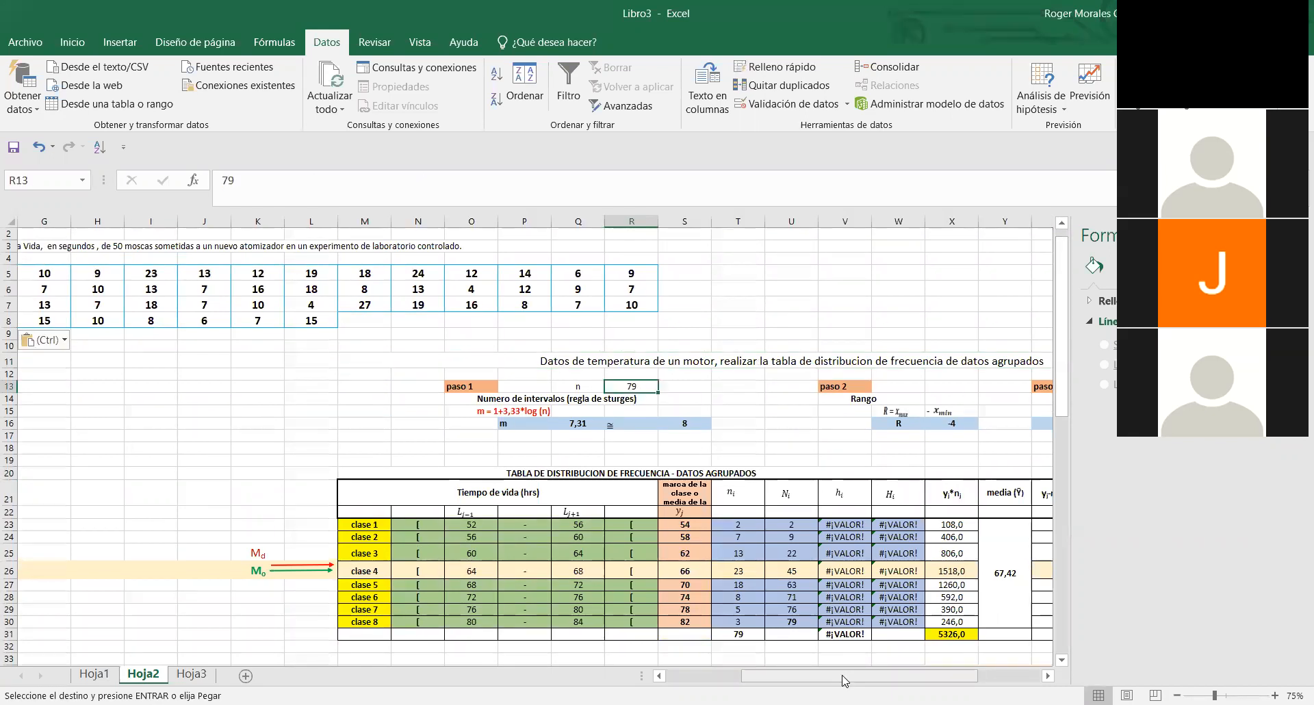
{"action": "mouse_move", "coordinate": [845, 680]}
{"action": "left_mouse_down"}
{"action": "mouse_move", "coordinate": [795, 681]}
{"action": "mouse_move", "coordinate": [831, 683]}
{"action": "left_mouse_up"}
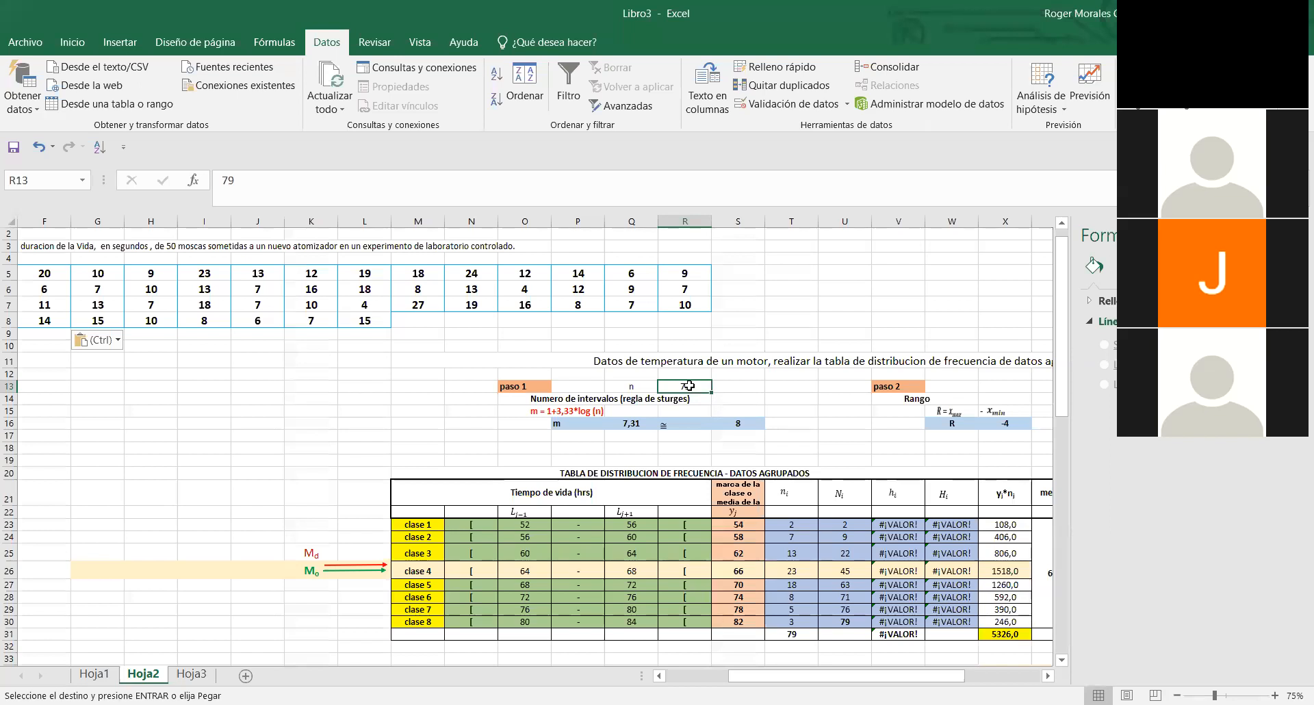
{"action": "type", "text": "50"}
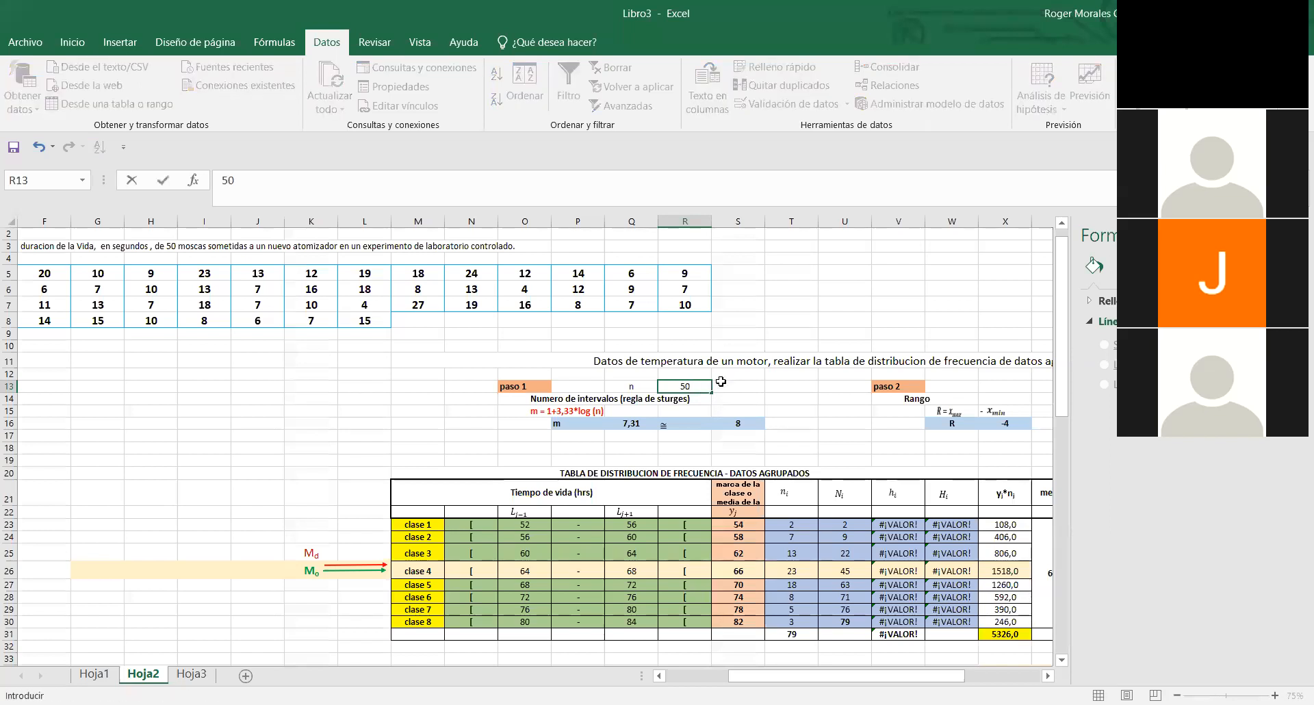
{"action": "left_click", "coordinate": [750, 385]}
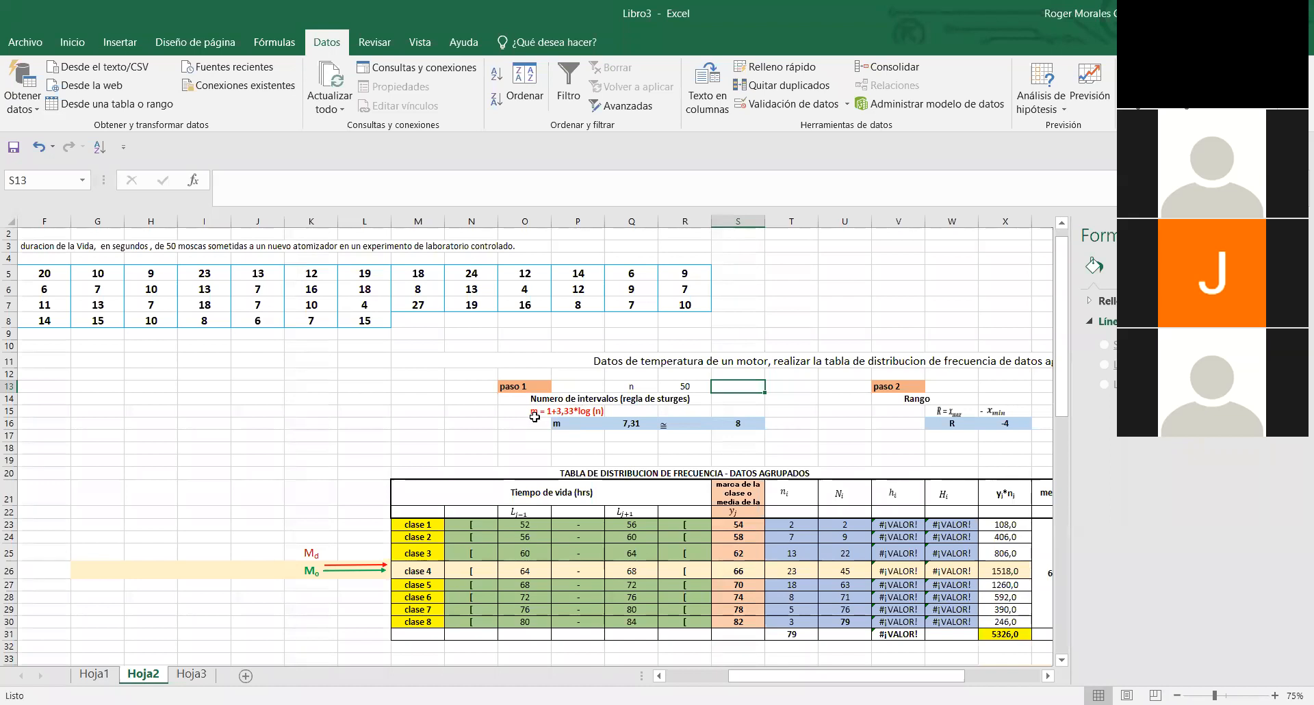
- Set the Sturges number of intervals m to 6,65 in Q16 and its rounded value to 7 in S16
{"action": "left_click", "coordinate": [577, 411]}
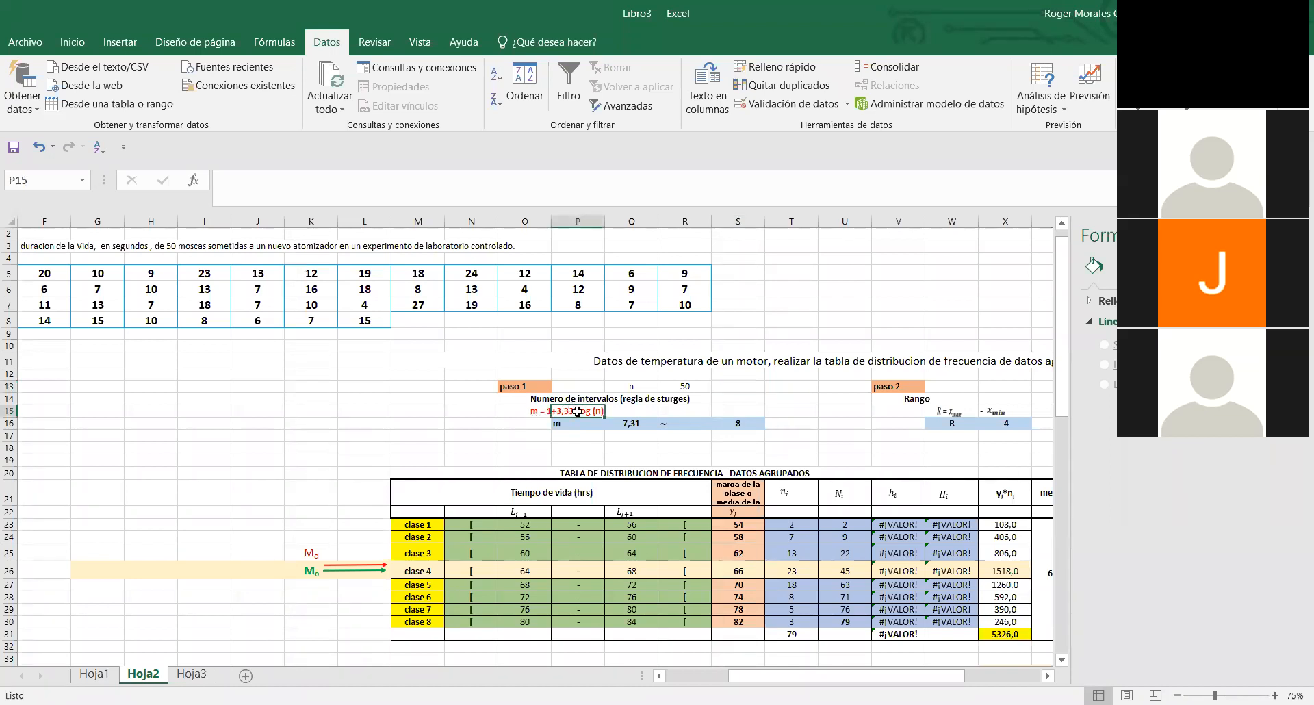
{"action": "left_click", "coordinate": [633, 424]}
{"action": "double_click", "coordinate": [634, 423]}
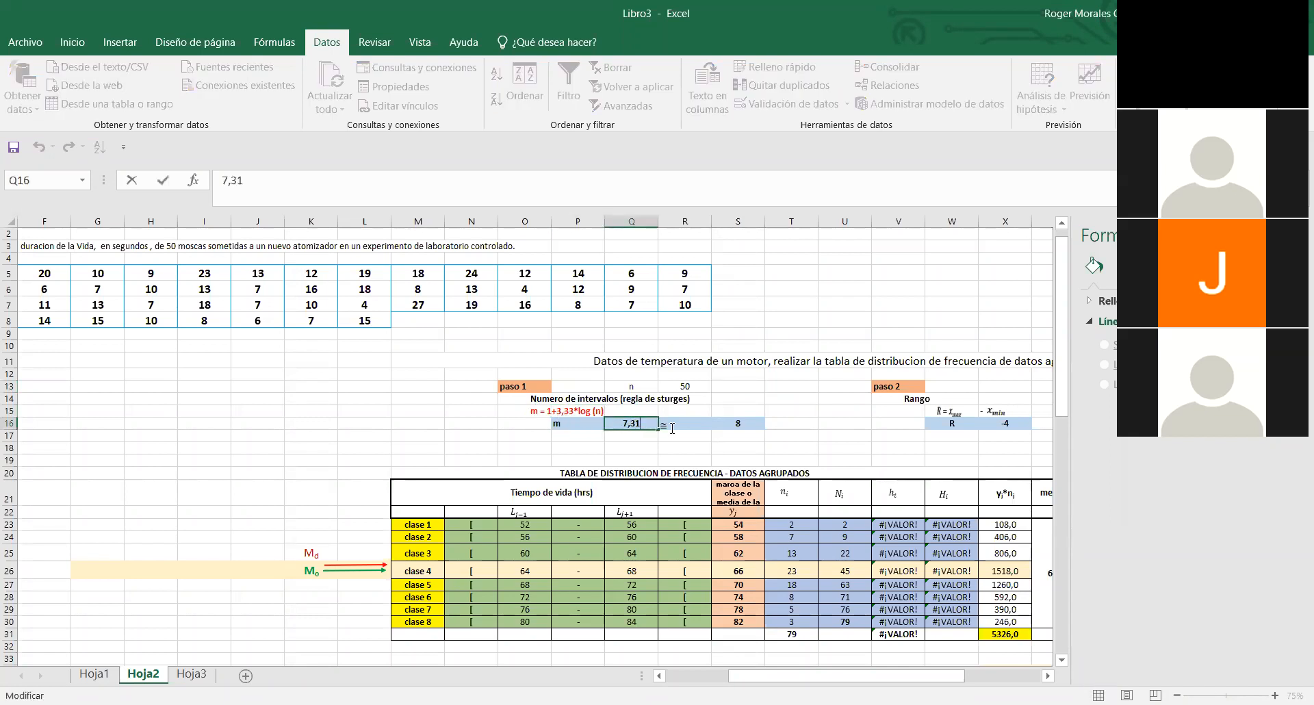
{"action": "key", "text": "BackSpace"}
{"action": "key", "text": "BackSpace"}
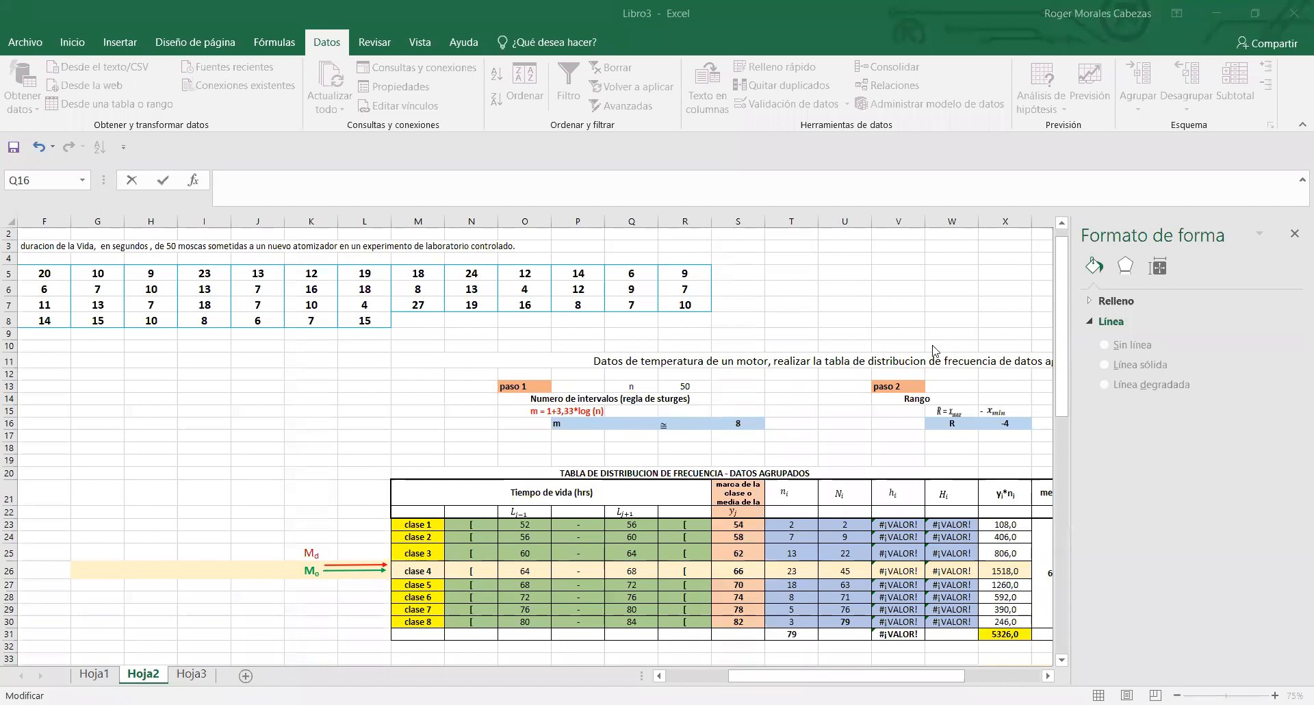
{"action": "left_click", "coordinate": [634, 423]}
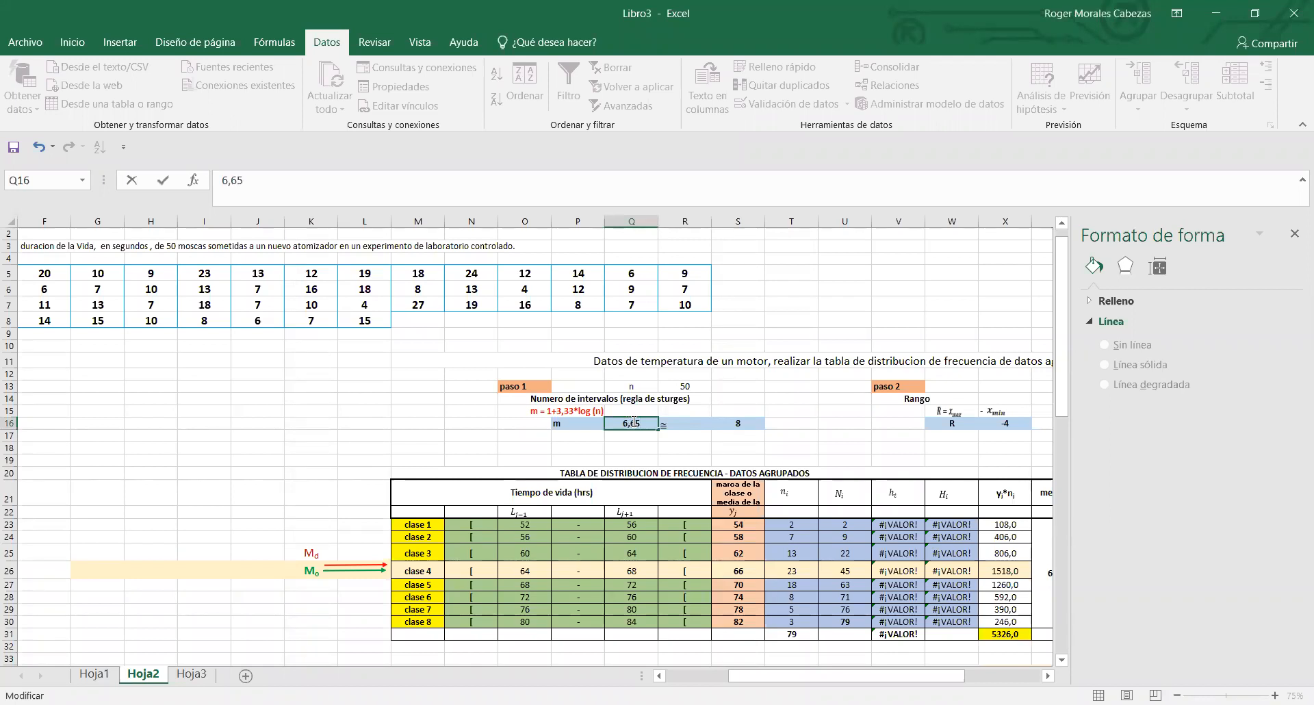
{"action": "left_click", "coordinate": [771, 424]}
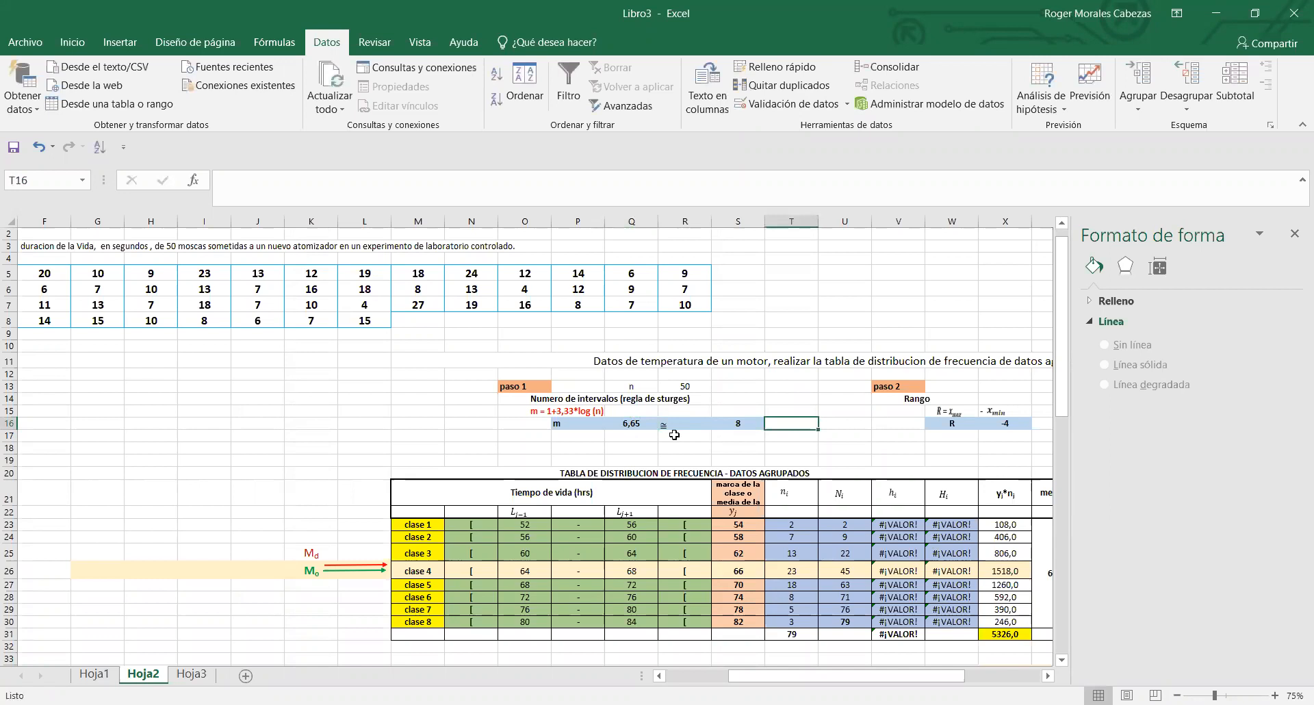
{"action": "left_click", "coordinate": [638, 425]}
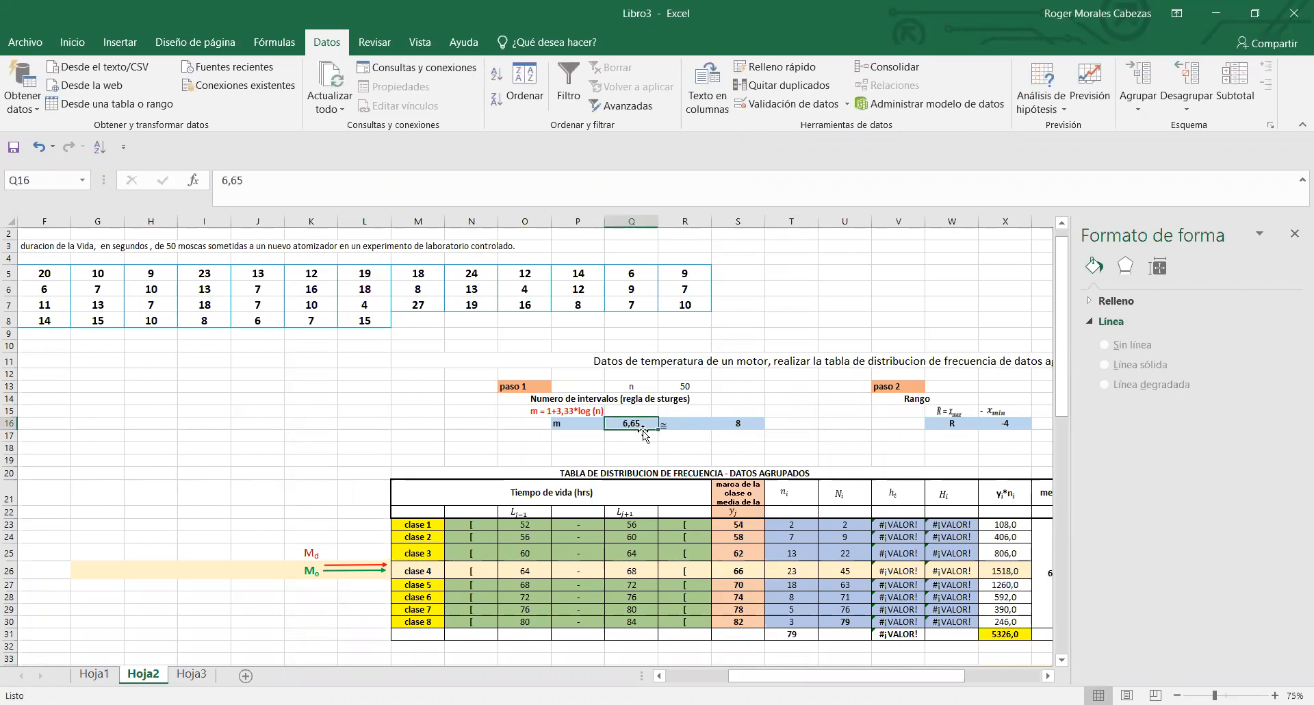
{"action": "left_click", "coordinate": [721, 424]}
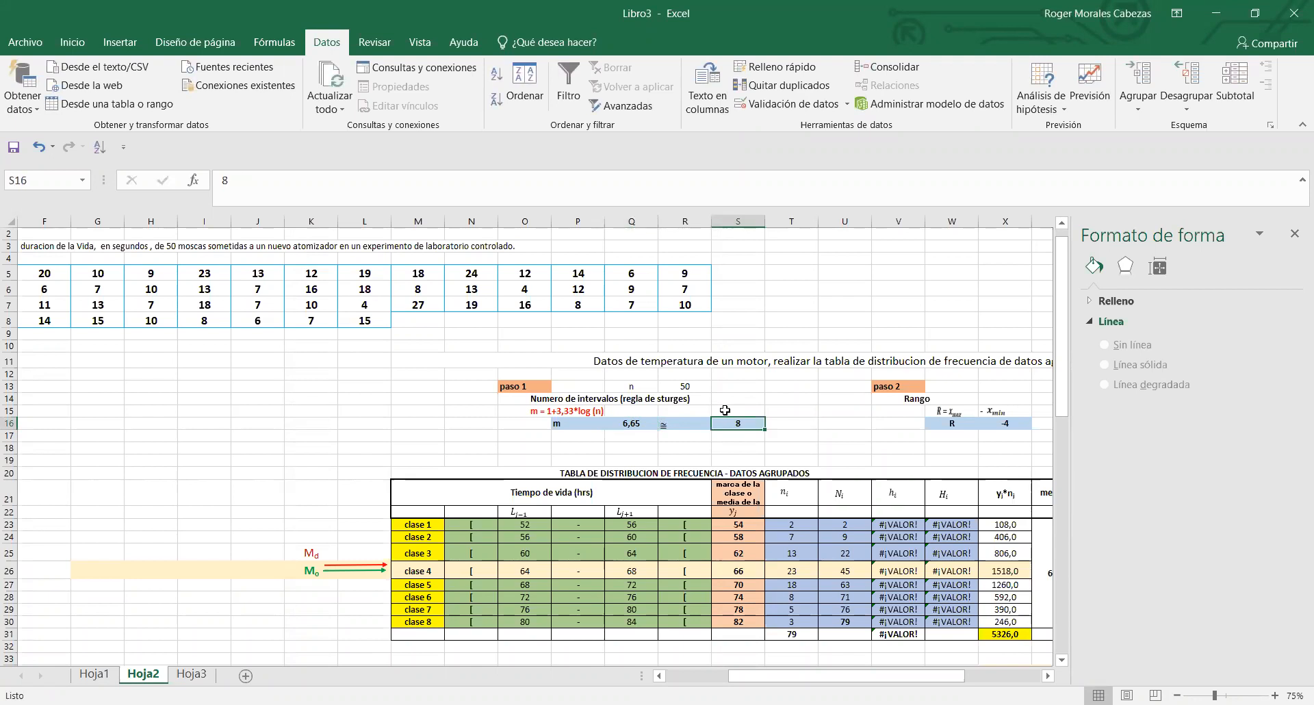
{"action": "type", "text": "7"}
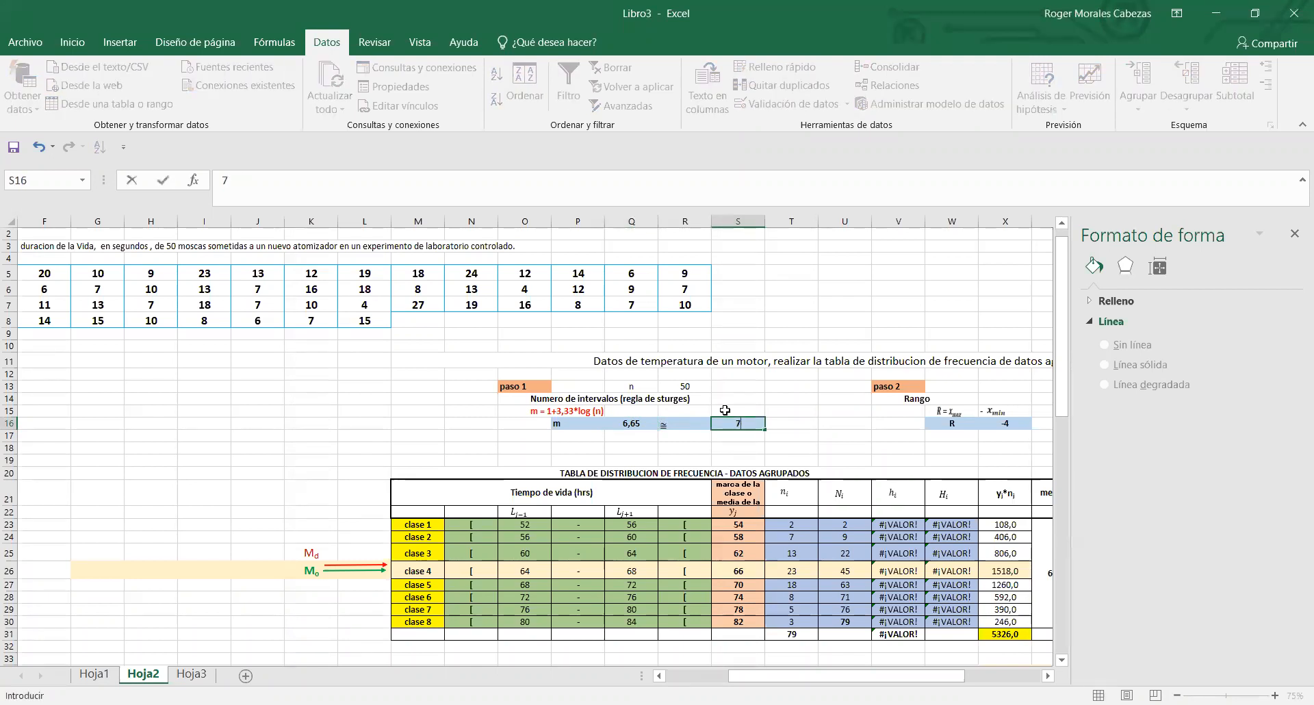
- Review the paso 1 to paso 3 calculations and the Datos and ordenamos columns in Hoja2
{"action": "left_click", "coordinate": [815, 439]}
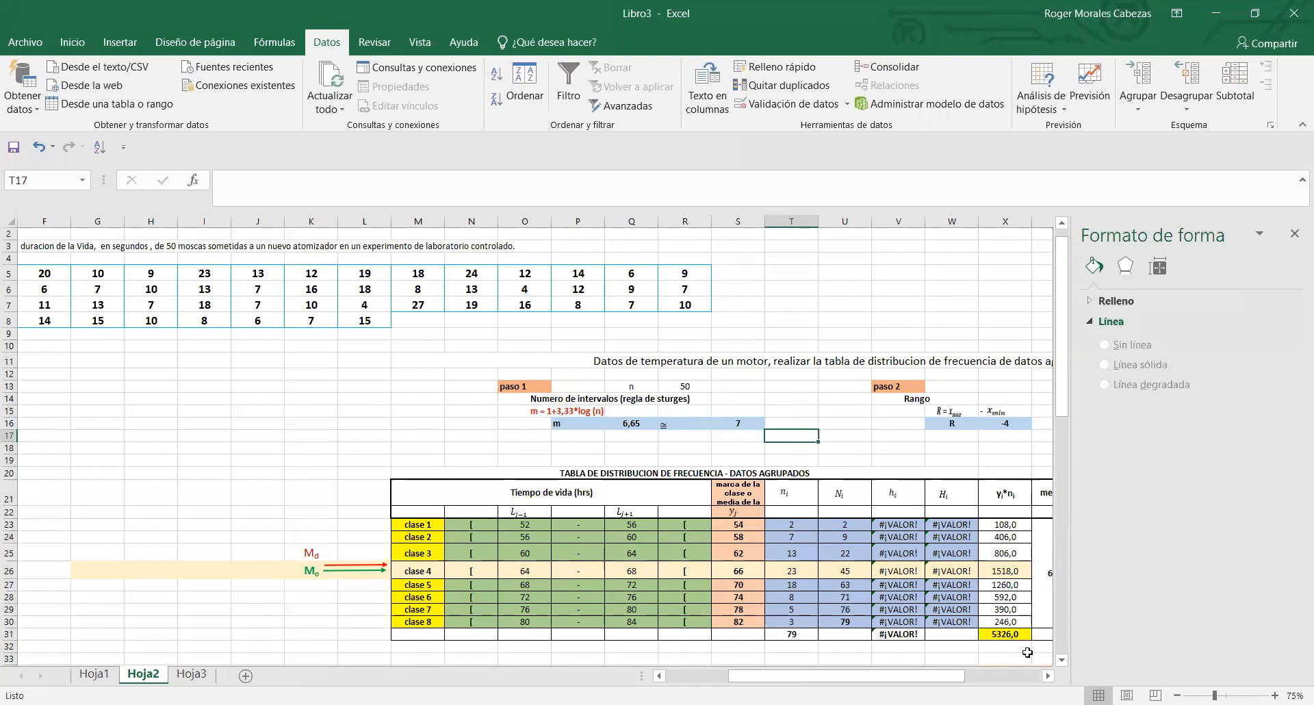
{"action": "left_click", "coordinate": [1048, 676]}
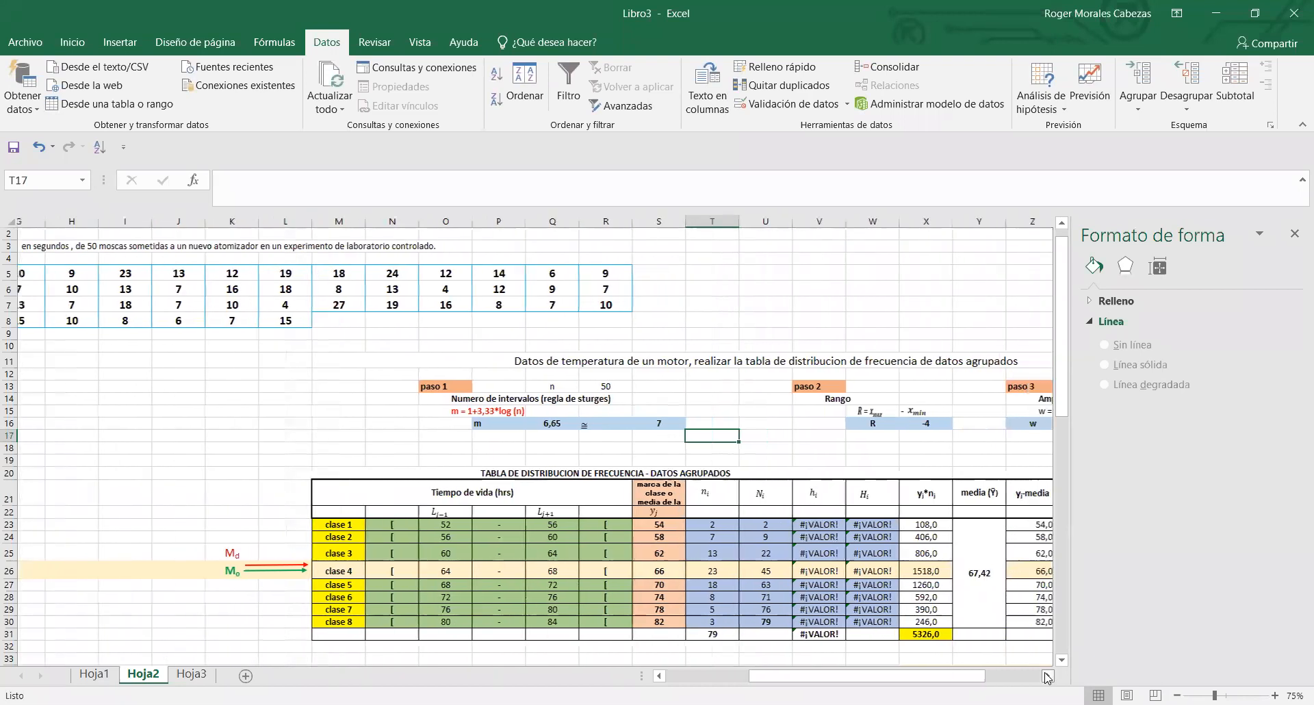
{"action": "left_click", "coordinate": [1047, 677]}
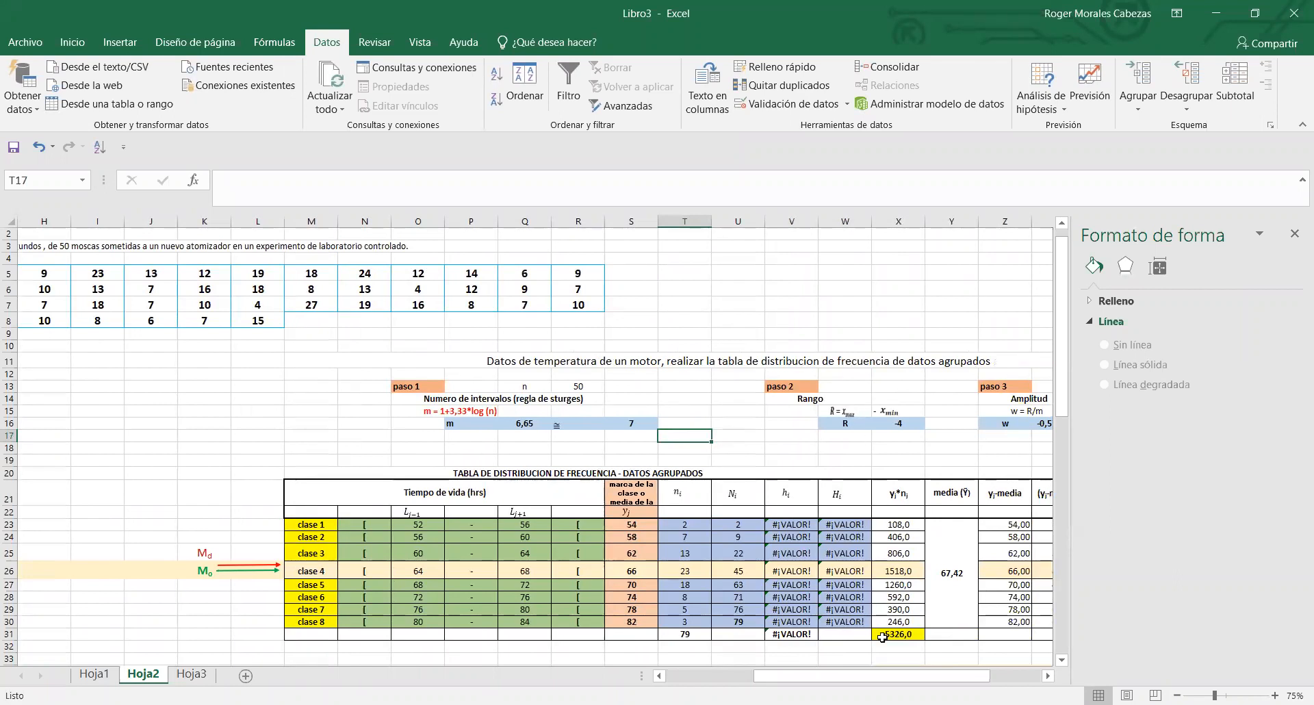
{"action": "left_click_drag", "start_coordinate": [871, 679], "coordinate": [784, 679]}
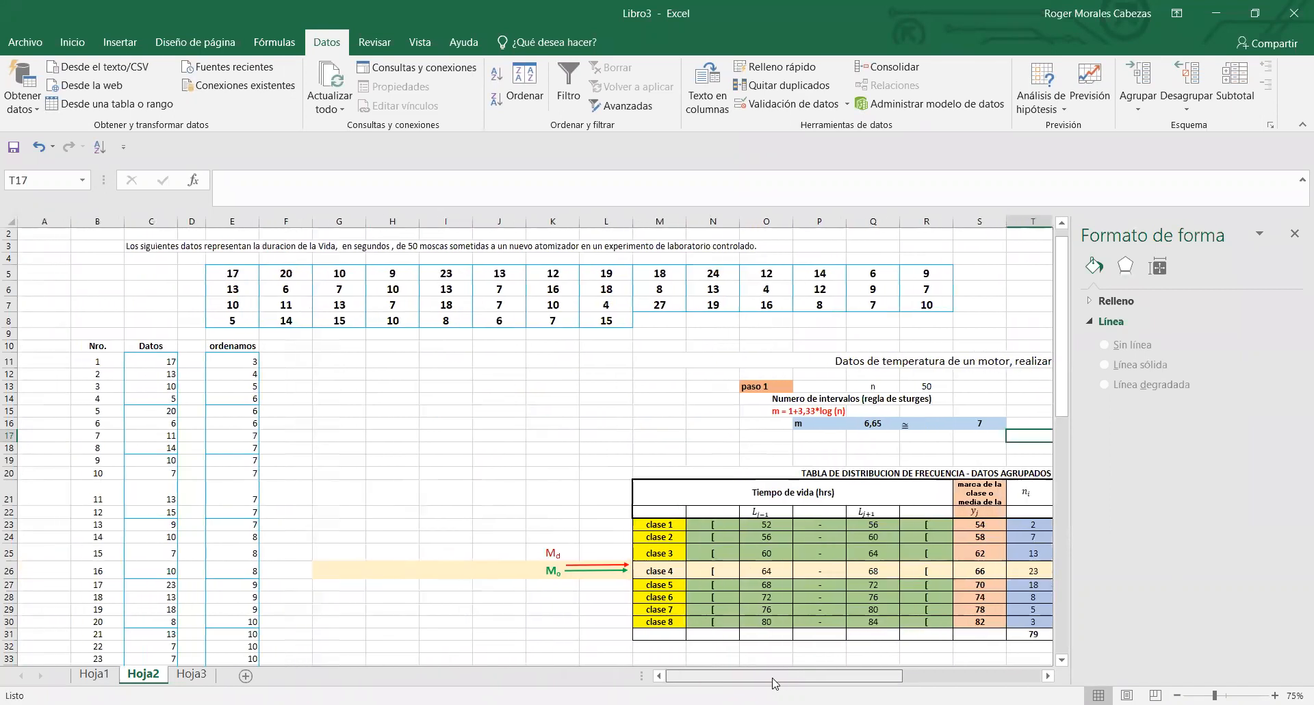
{"action": "mouse_move", "coordinate": [1062, 336]}
{"action": "left_mouse_down"}
{"action": "mouse_move", "coordinate": [1071, 385]}
{"action": "mouse_move", "coordinate": [1072, 348]}
{"action": "left_mouse_up"}
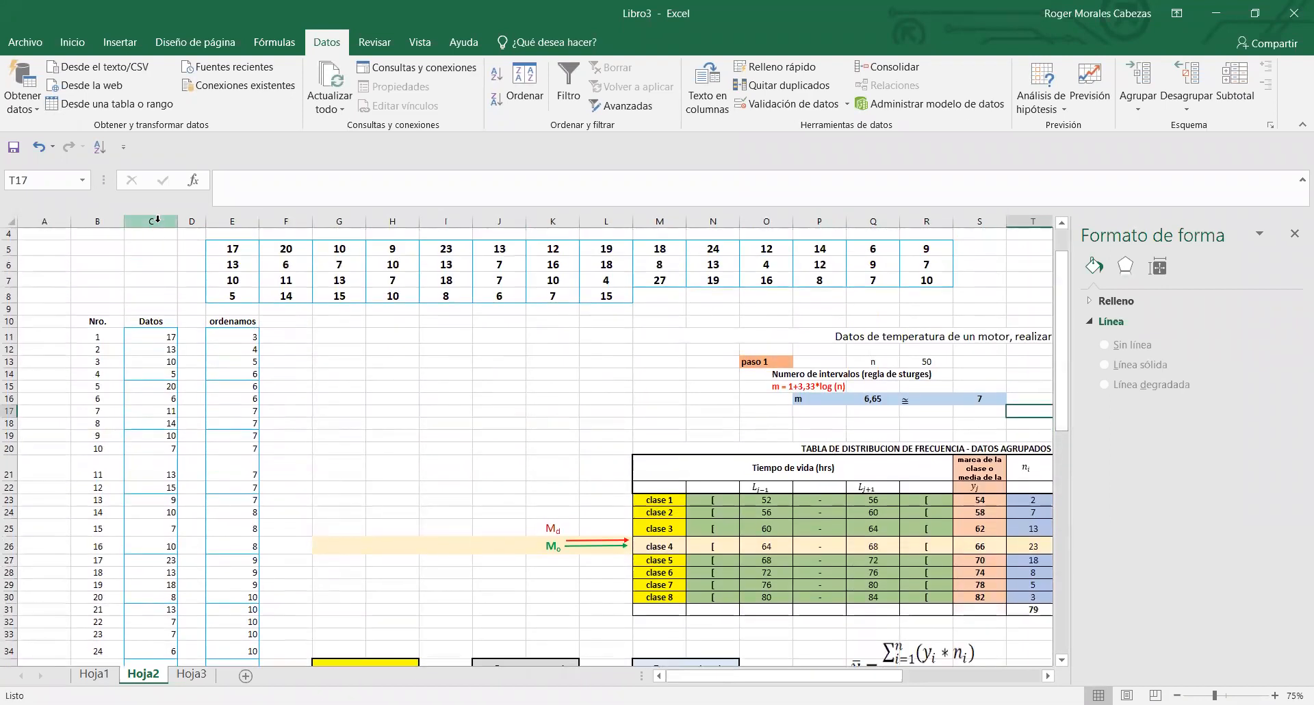
{"action": "left_click", "coordinate": [157, 221]}
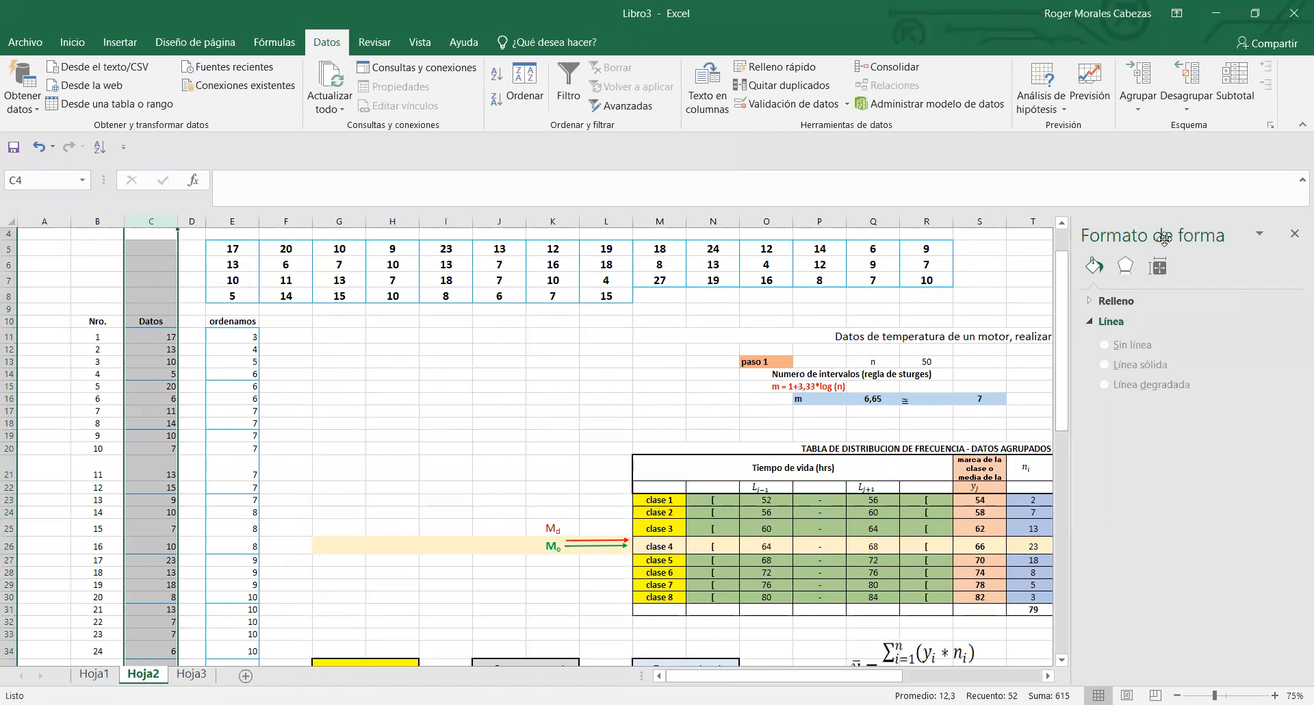
{"action": "left_click_drag", "start_coordinate": [1066, 331], "coordinate": [1001, 277]}
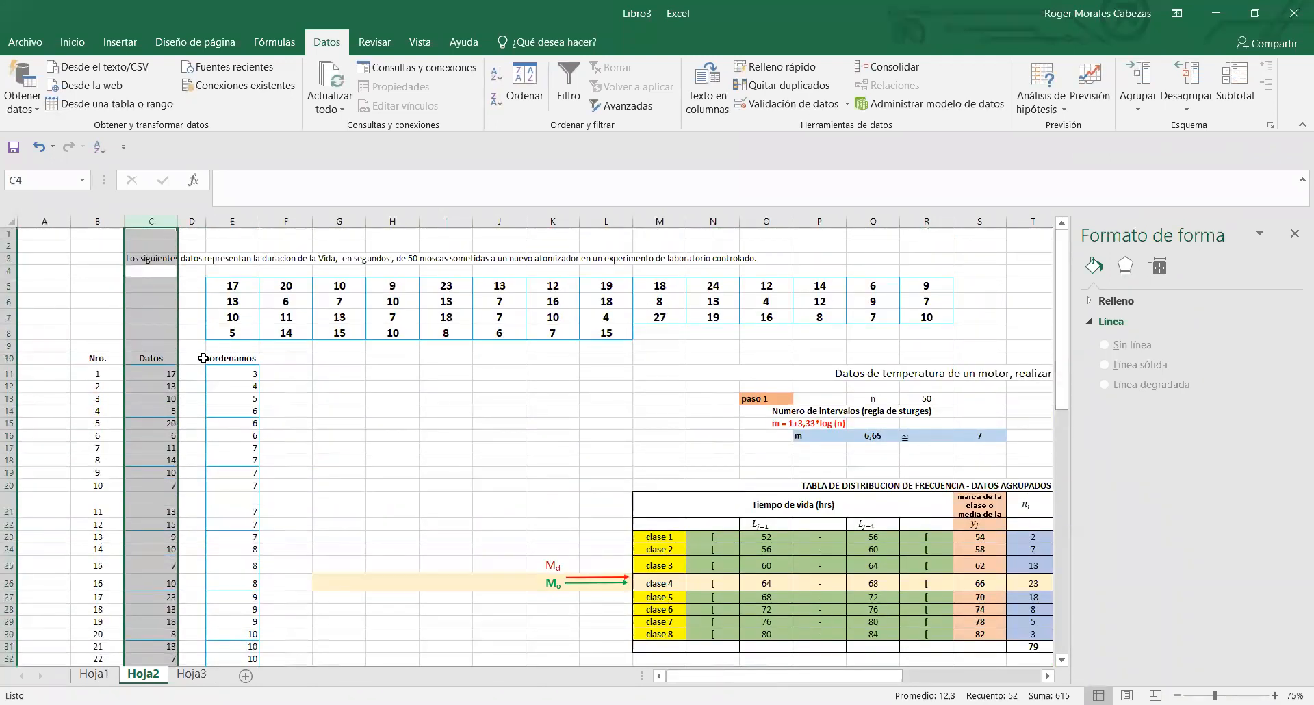
{"action": "left_click", "coordinate": [224, 370]}
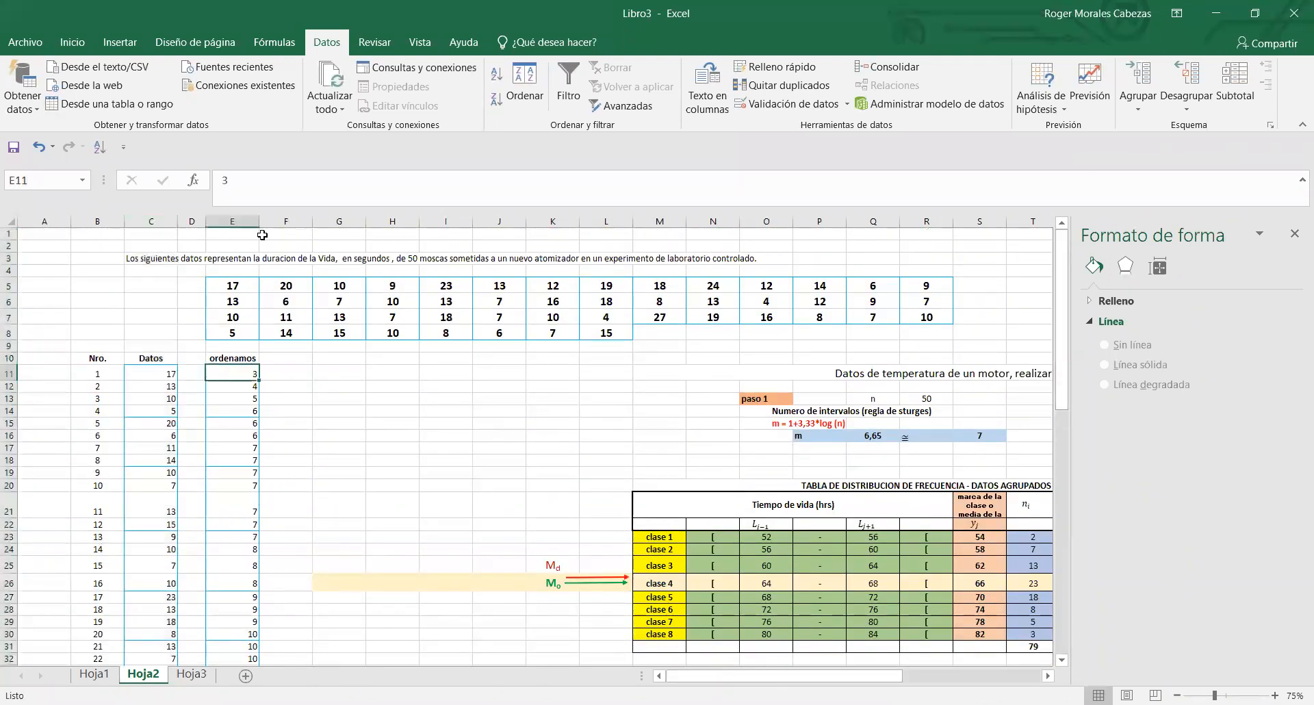
{"action": "left_click", "coordinate": [232, 221]}
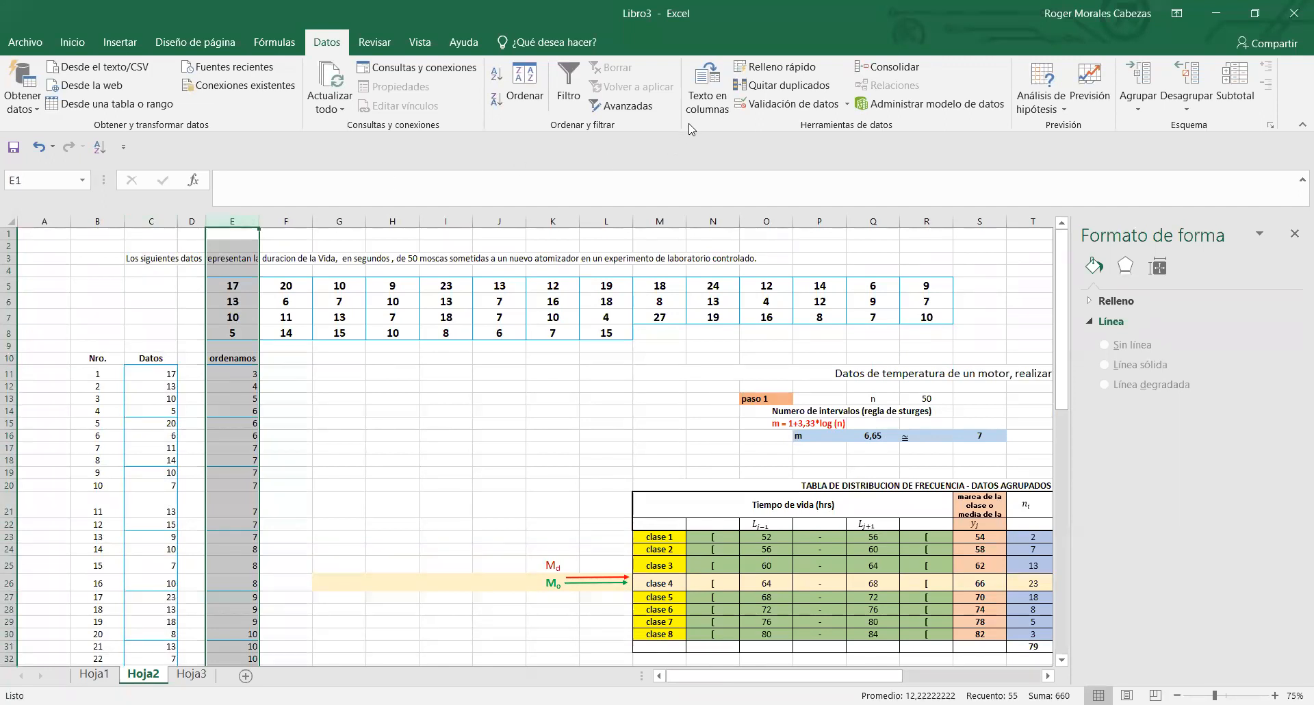
{"action": "key", "text": "alt+Tab"}
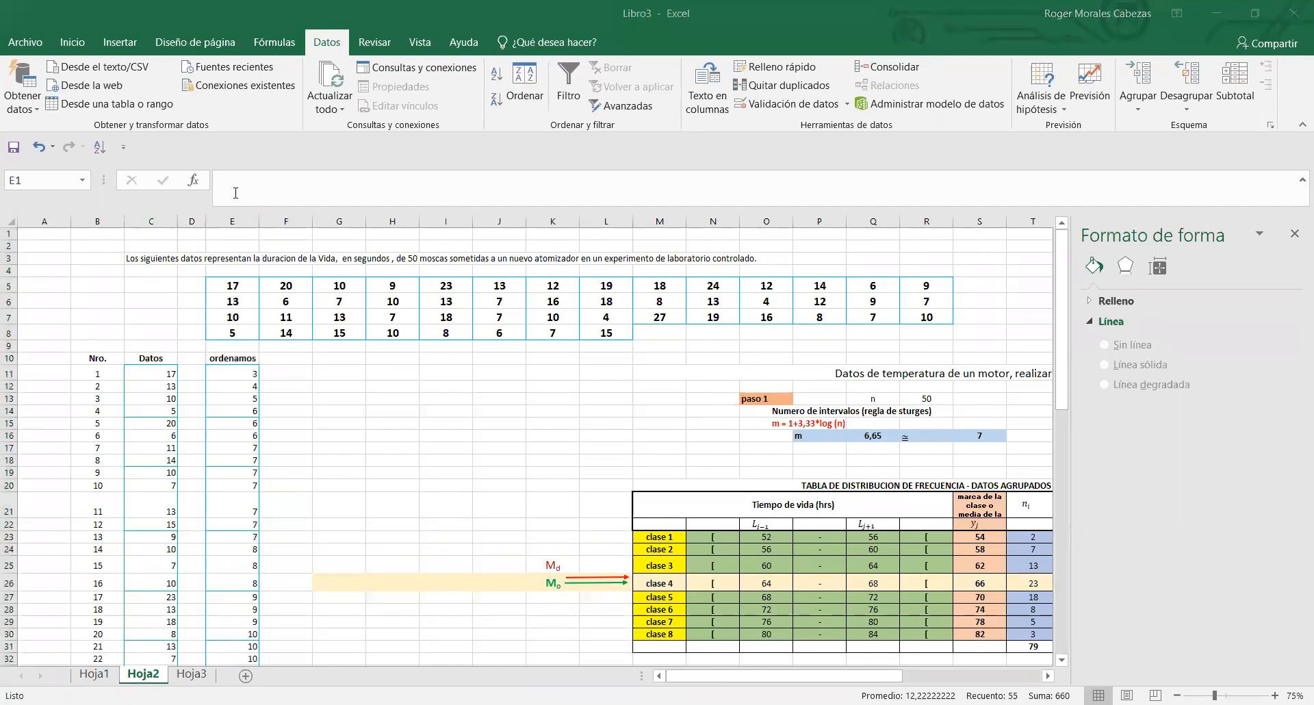
{"action": "key", "text": "alt+Tab"}
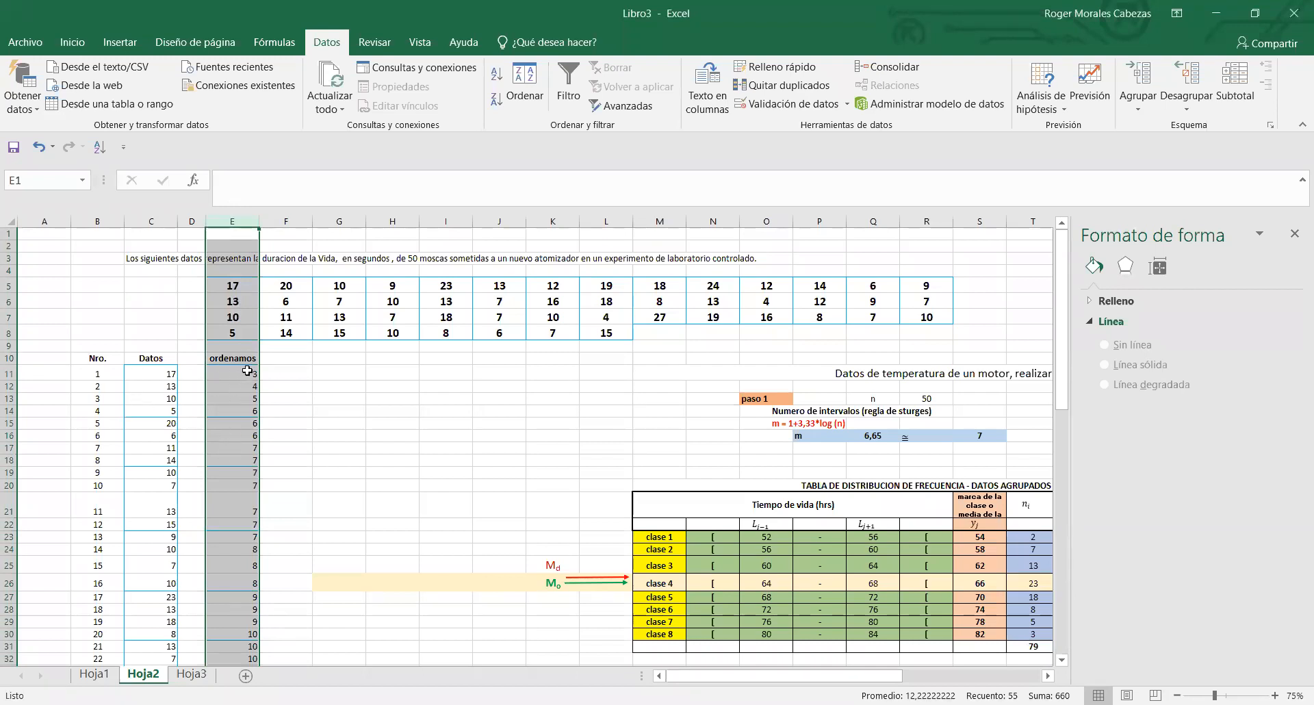
{"action": "left_click", "coordinate": [322, 385]}
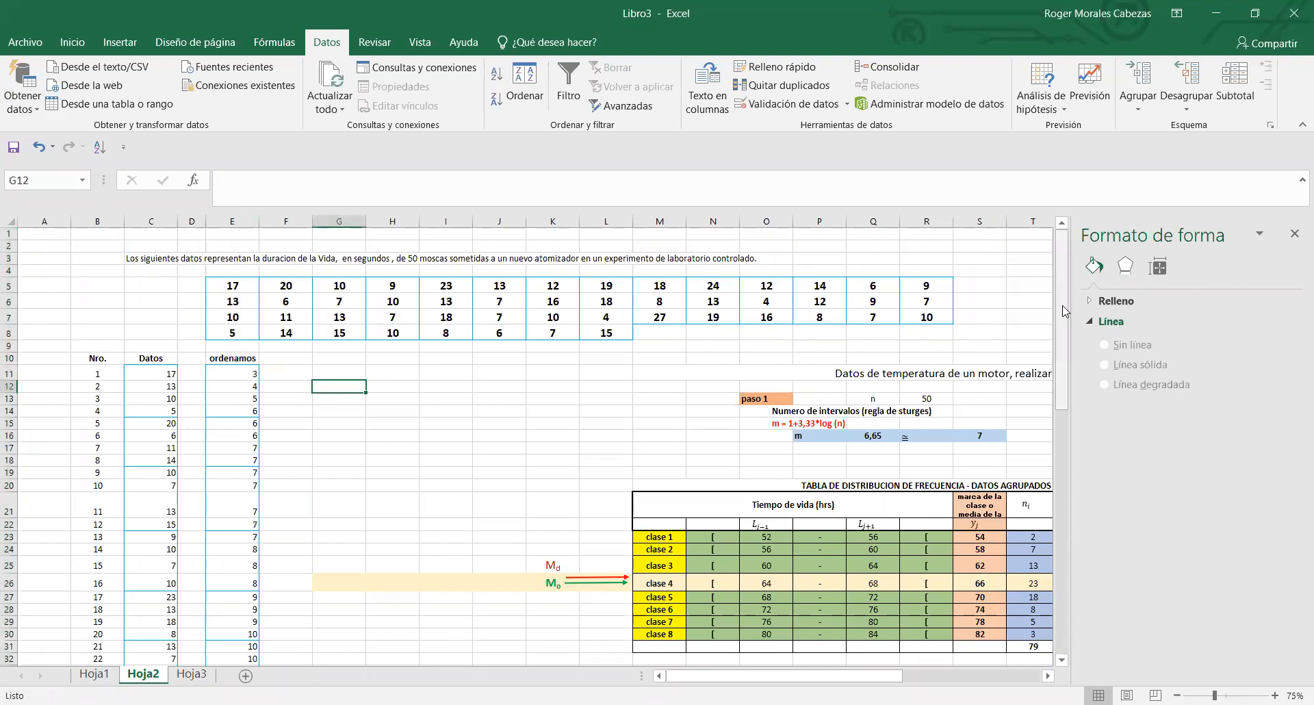
- Check the largest and smallest sorted values at the two ends of the ordenamos column, E60 and E11
{"action": "left_click_drag", "start_coordinate": [1066, 311], "coordinate": [1057, 596]}
{"action": "left_click", "coordinate": [219, 626]}
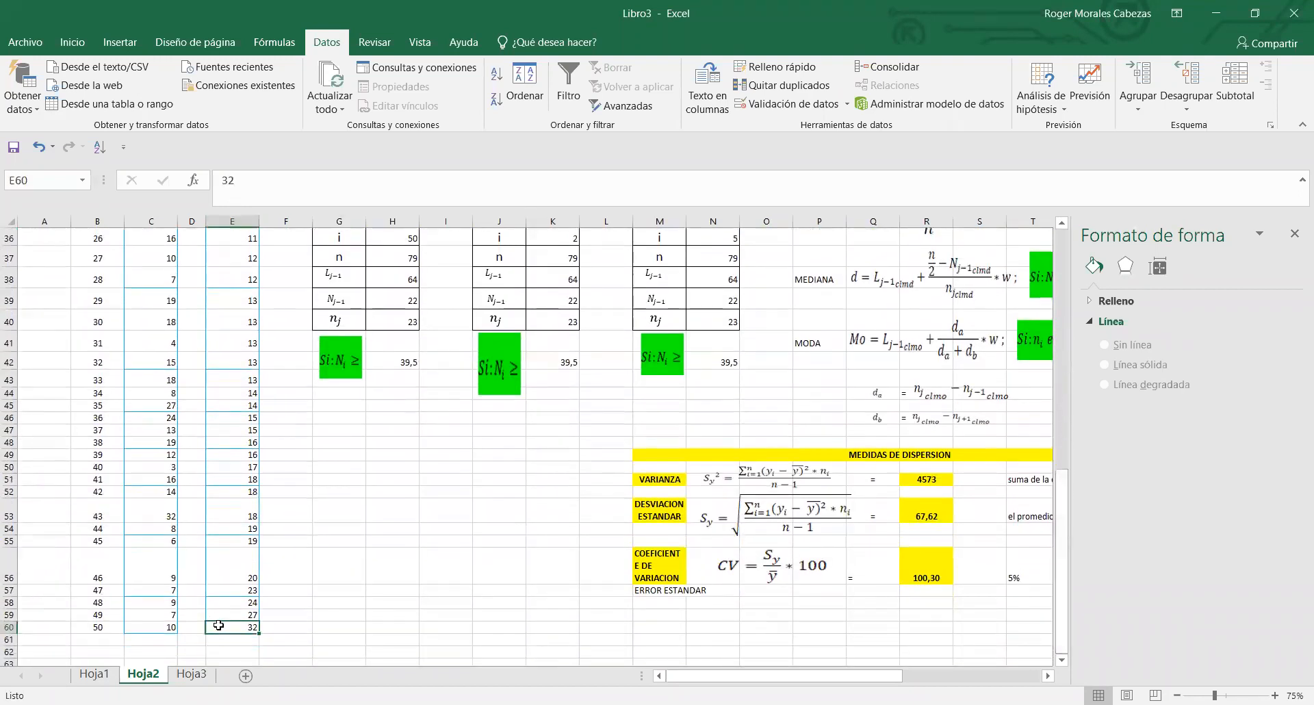
{"action": "left_click_drag", "start_coordinate": [1063, 493], "coordinate": [1060, 287]}
{"action": "left_click", "coordinate": [233, 309]}
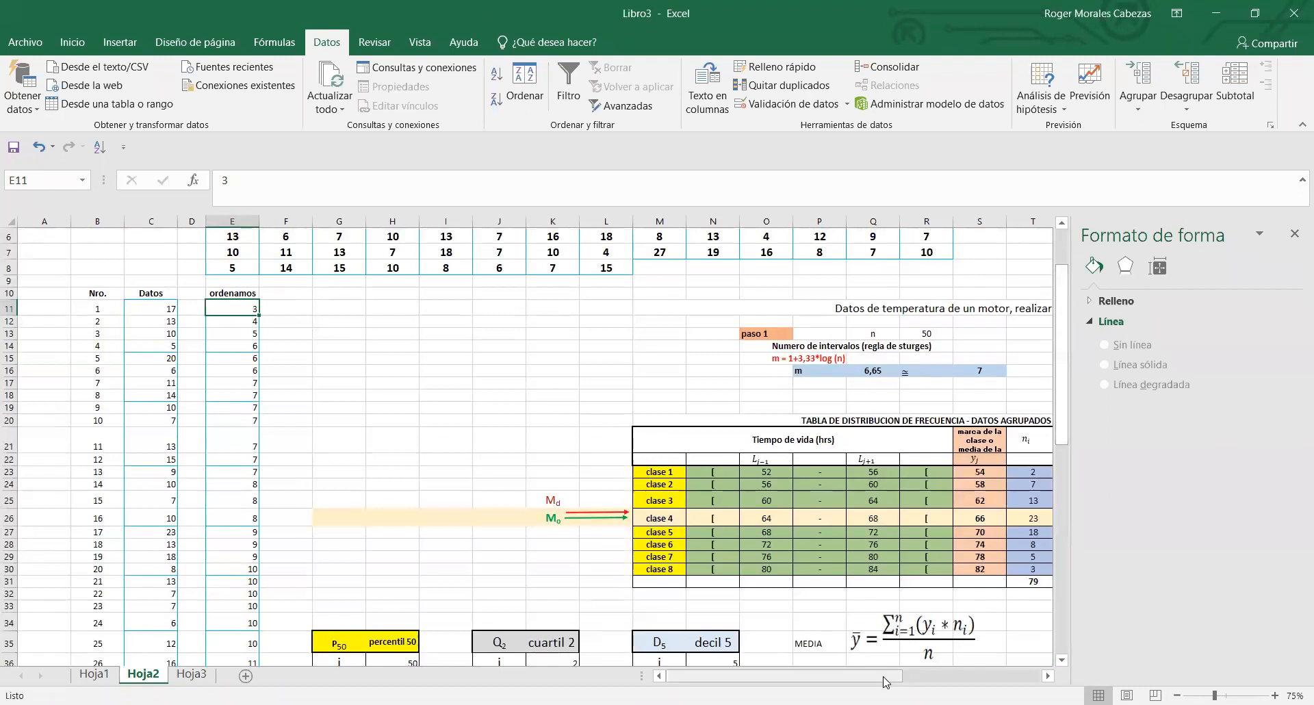
- Replace the range formula R under paso 2 in X16 with =32-4
{"action": "left_click_drag", "start_coordinate": [884, 682], "coordinate": [959, 680]}
{"action": "double_click", "coordinate": [955, 373]}
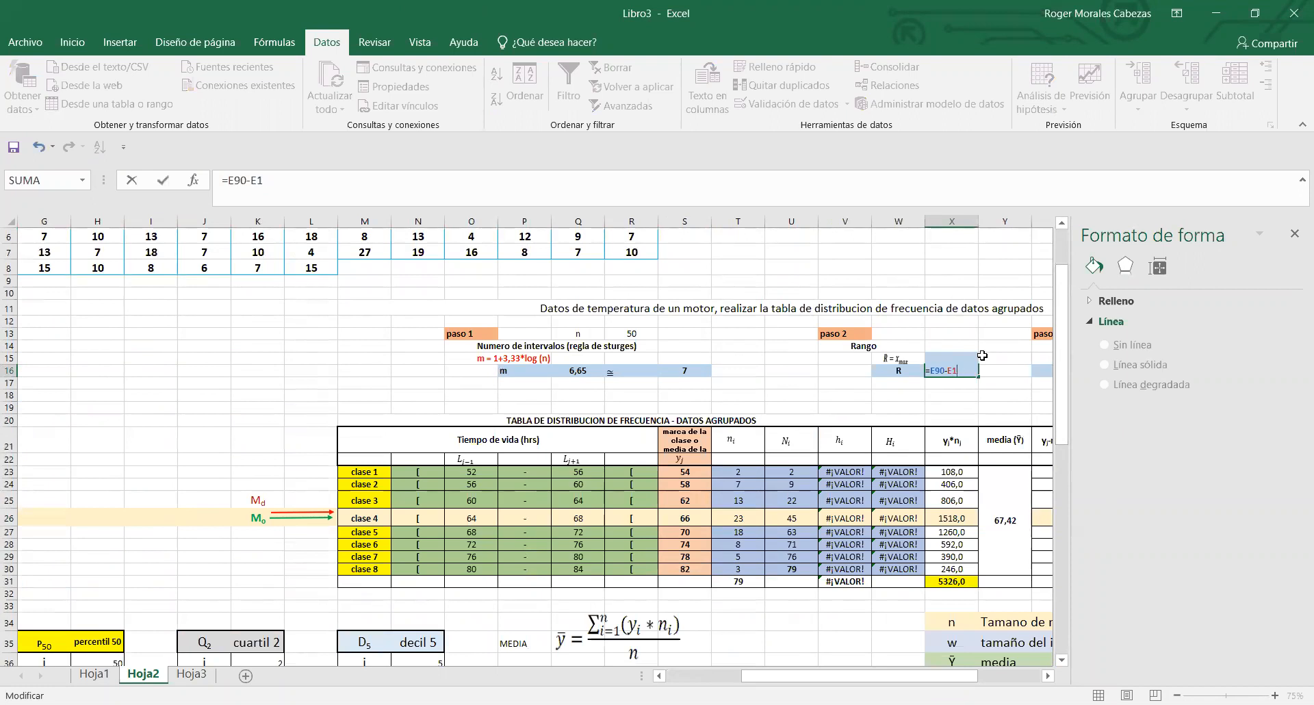
{"action": "key", "text": "BackSpace"}
{"action": "key", "text": "BackSpace"}
{"action": "key", "text": "BackSpace"}
{"action": "key", "text": "BackSpace"}
{"action": "key", "text": "BackSpace"}
{"action": "key", "text": "BackSpace"}
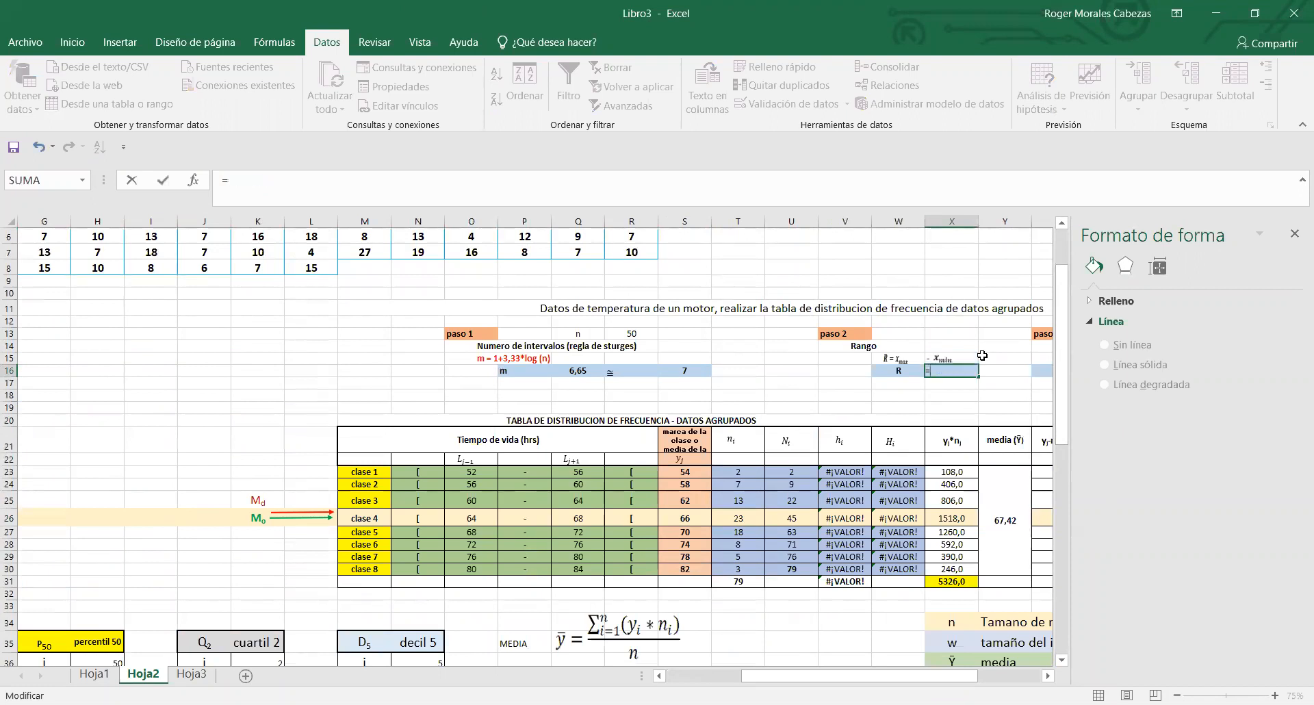
{"action": "type", "text": "32-4"}
{"action": "key", "text": "Return"}
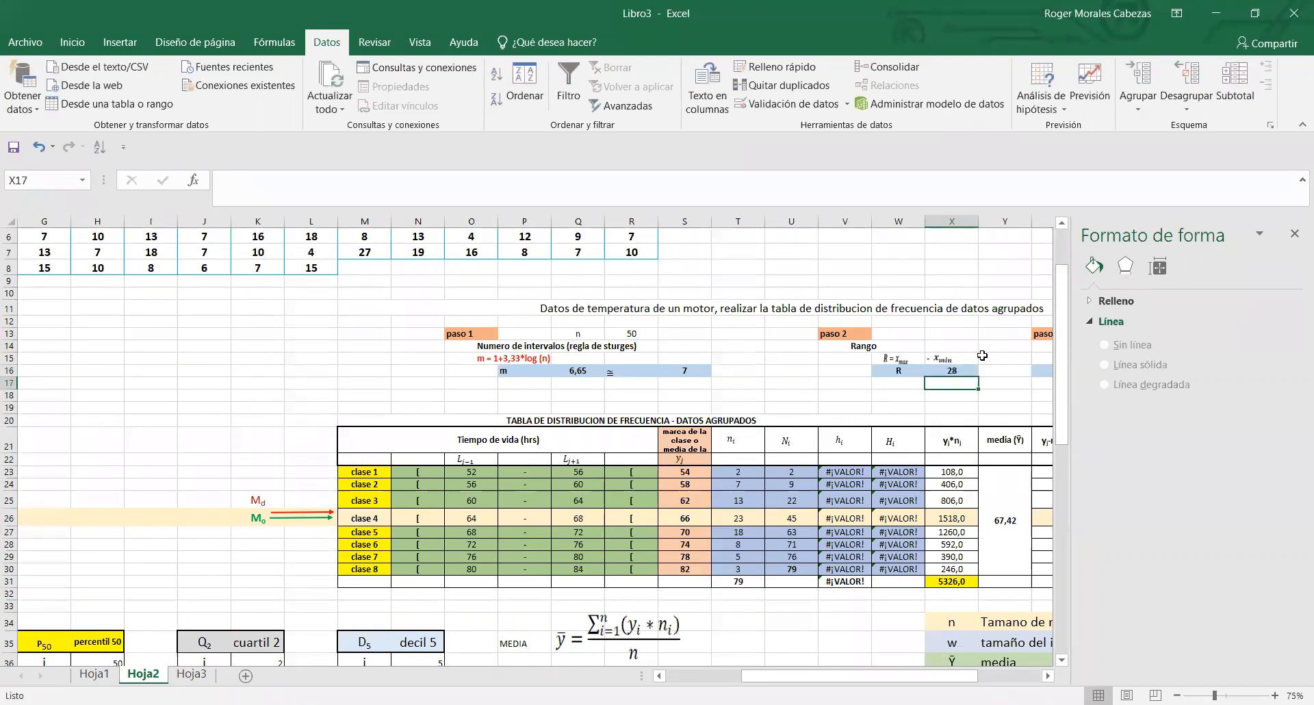
{"action": "left_click", "coordinate": [970, 368]}
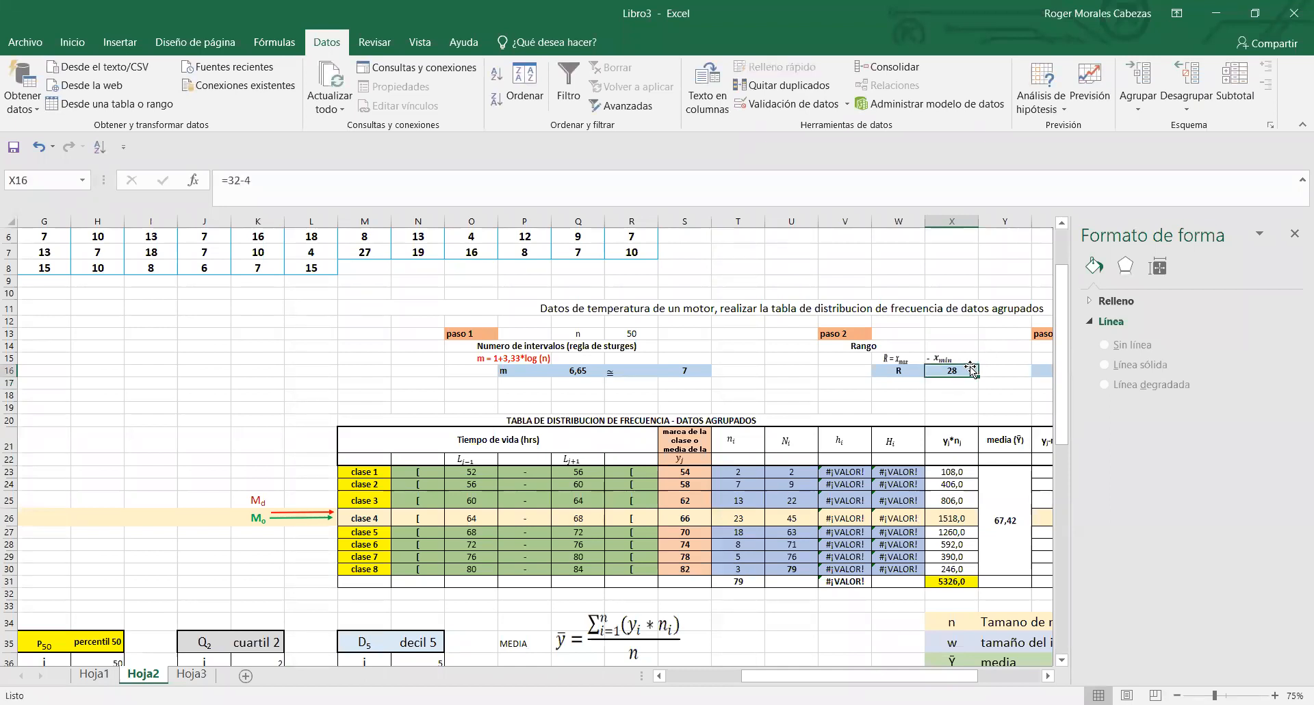
- Check the number of intervals in Q16, the amplitude formula w = R/m in AA16 and its rounded value in AC16
{"action": "left_click_drag", "start_coordinate": [939, 679], "coordinate": [980, 678]}
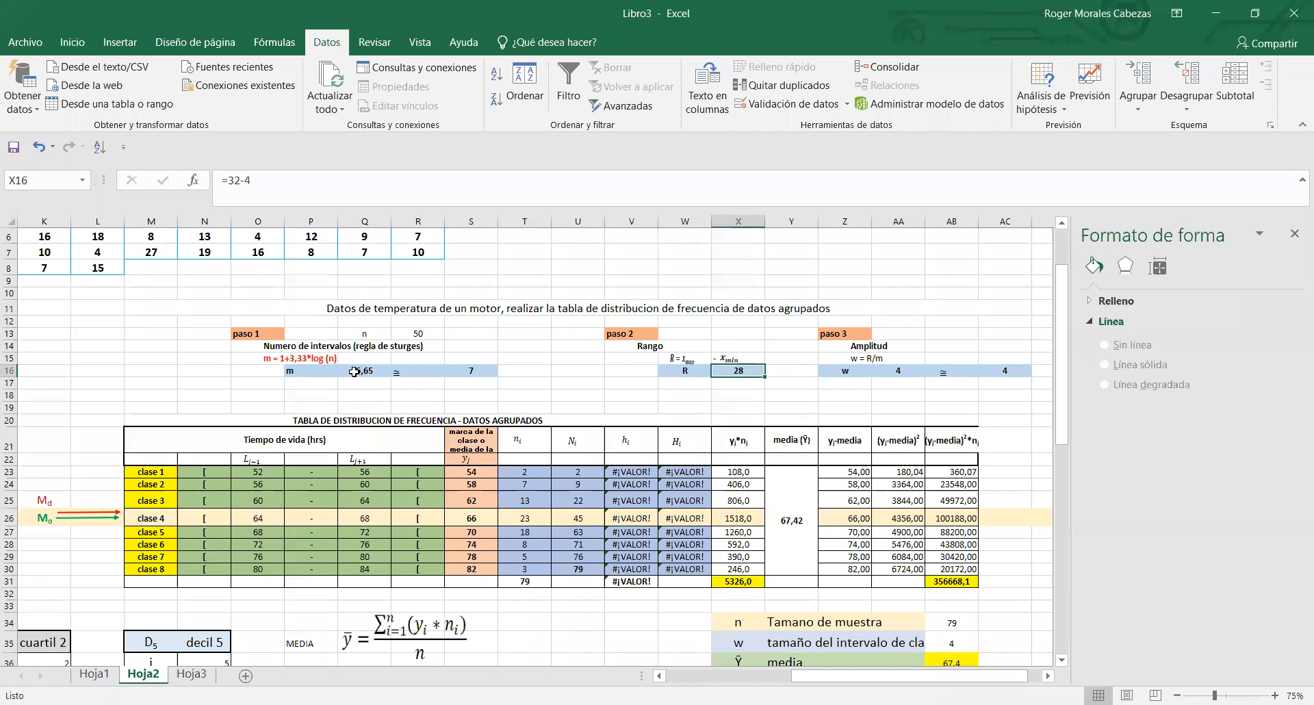
{"action": "left_click", "coordinate": [354, 371]}
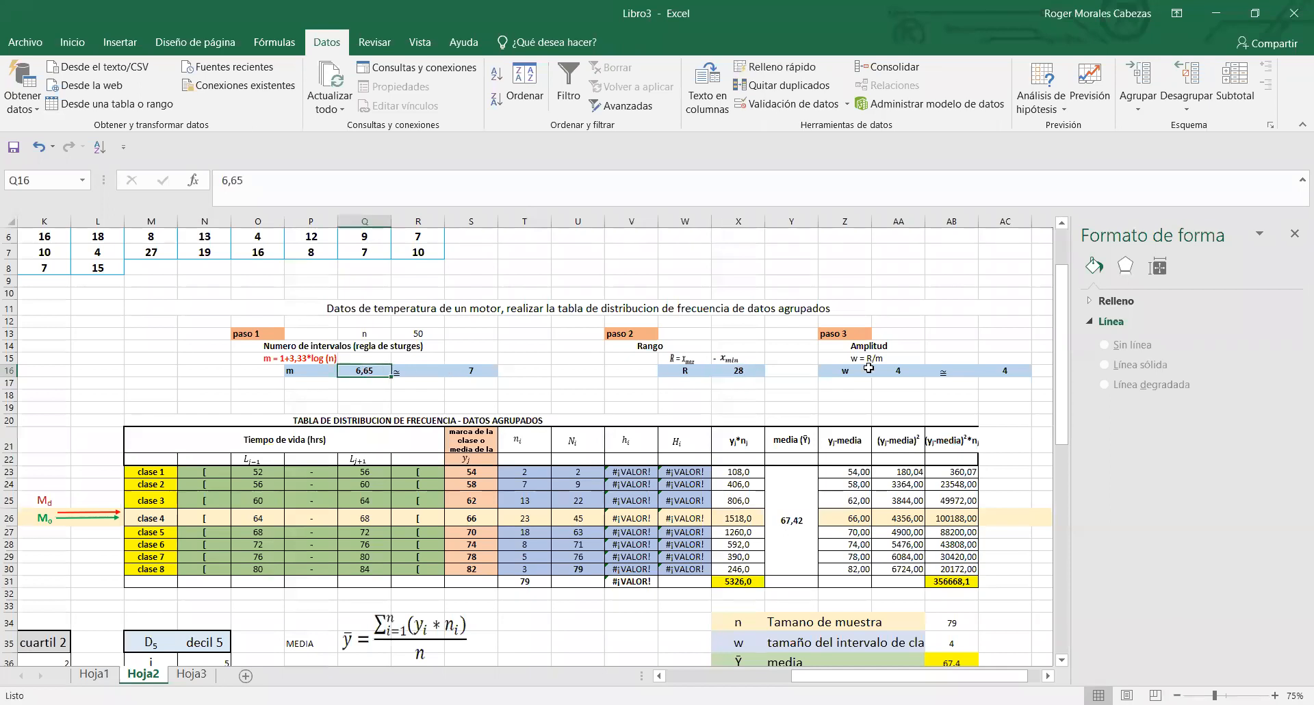
{"action": "double_click", "coordinate": [910, 375]}
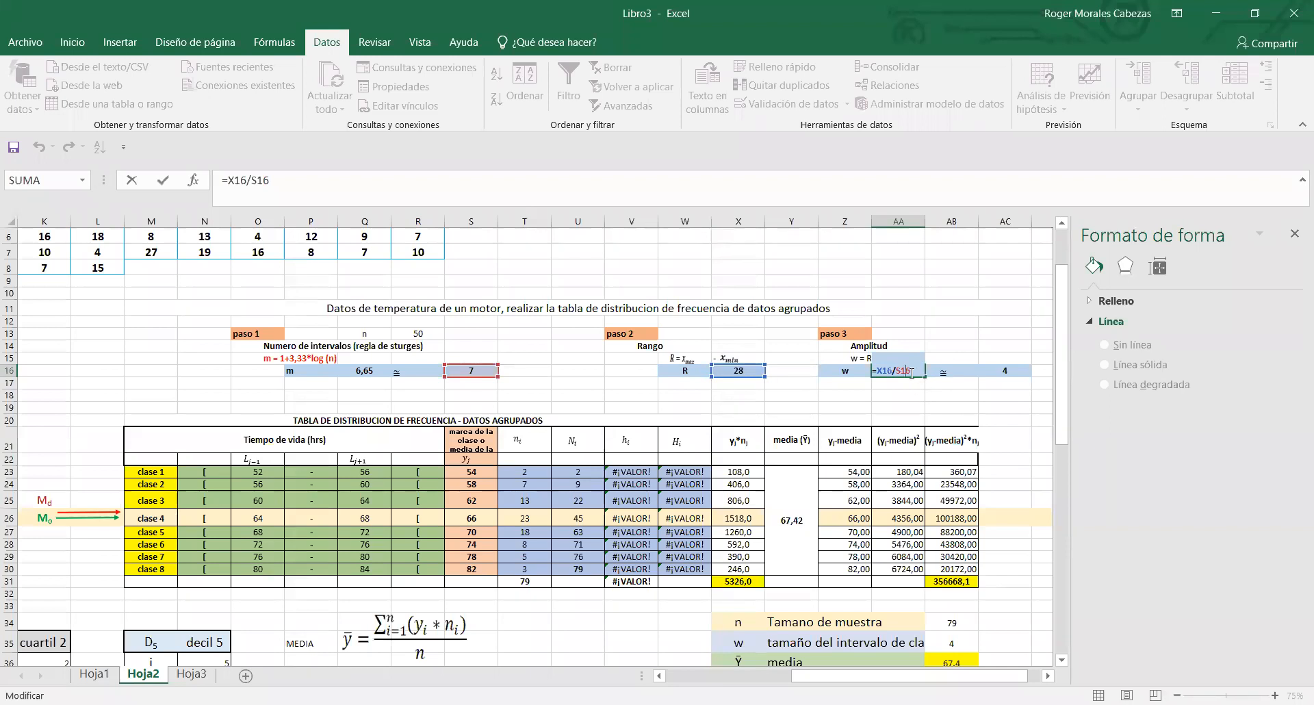
{"action": "key", "text": "Return"}
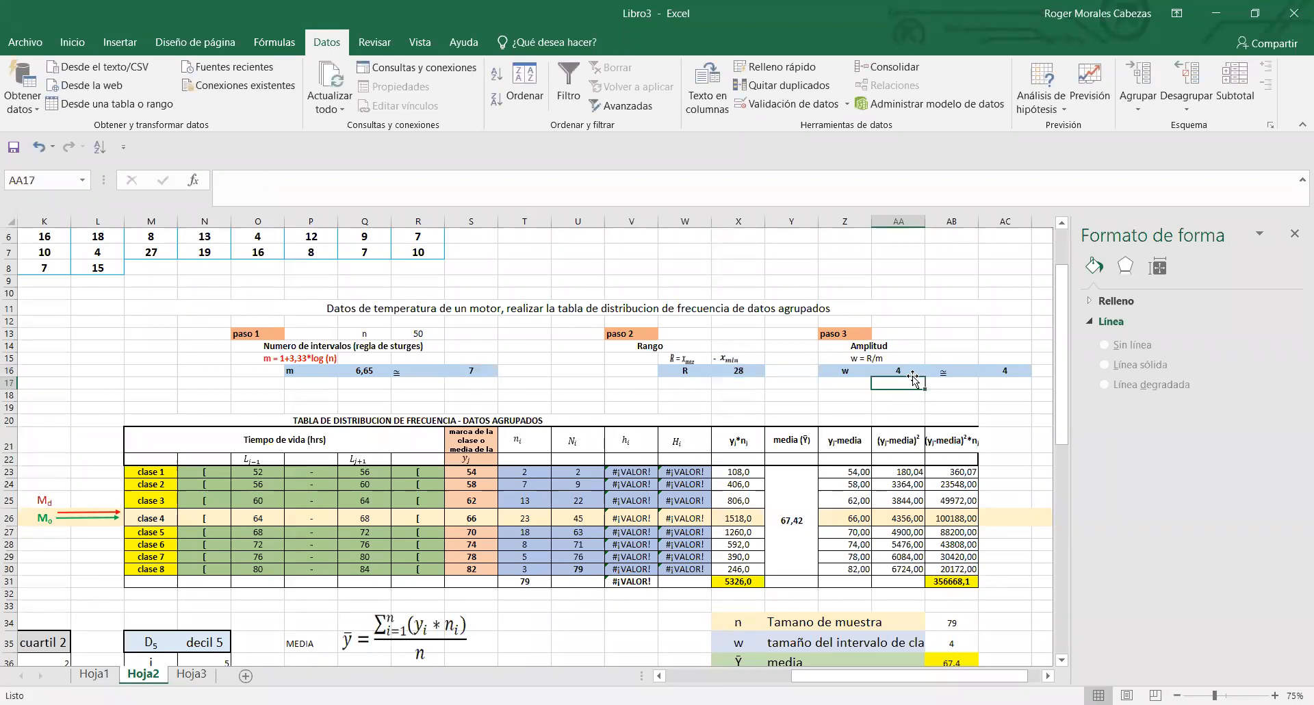
{"action": "left_click", "coordinate": [914, 370]}
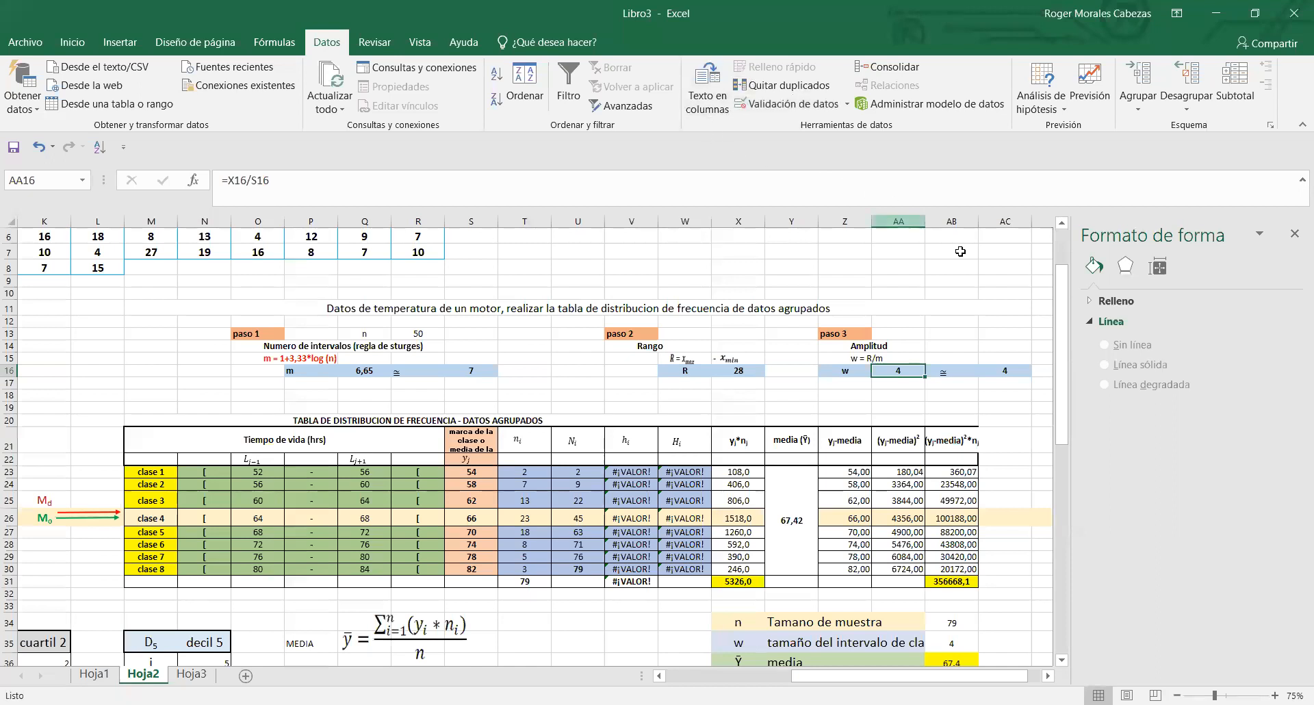
{"action": "left_click", "coordinate": [996, 373]}
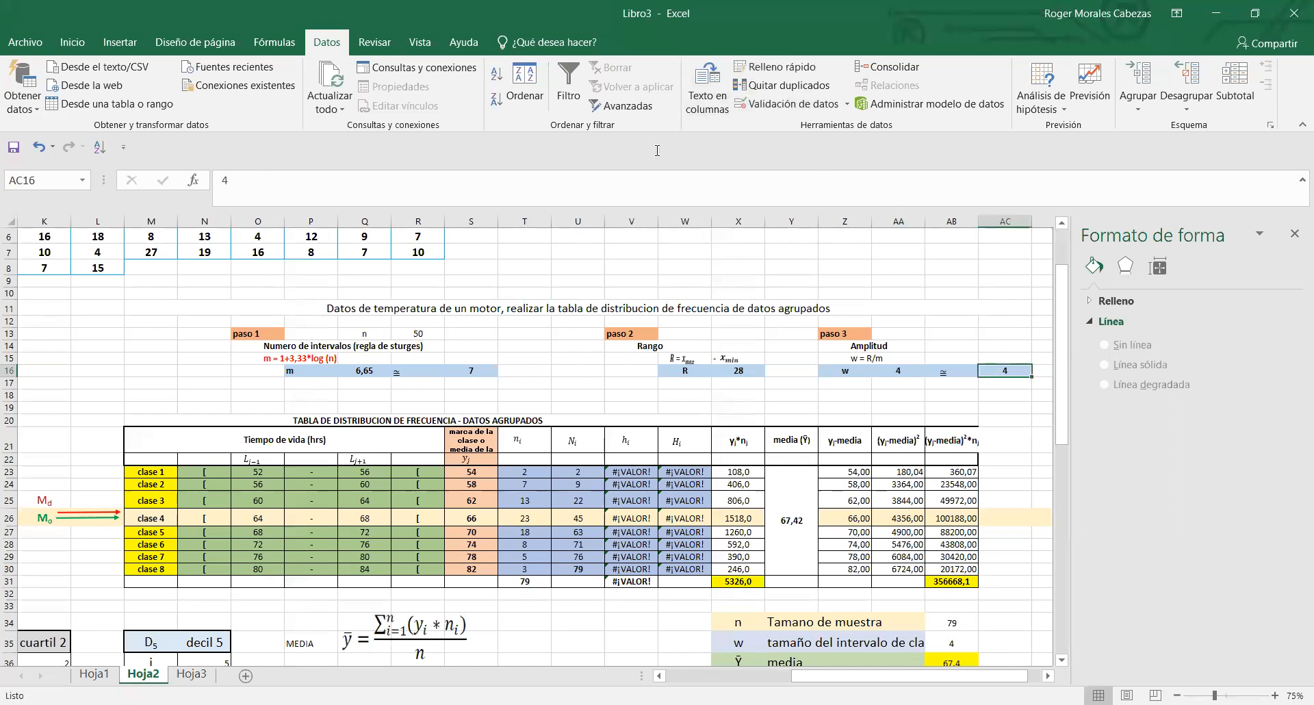
- Enter the example amplitude 4,5 in AA19, compare it with the rounded w in AC16, and clear it
{"action": "left_click", "coordinate": [657, 151]}
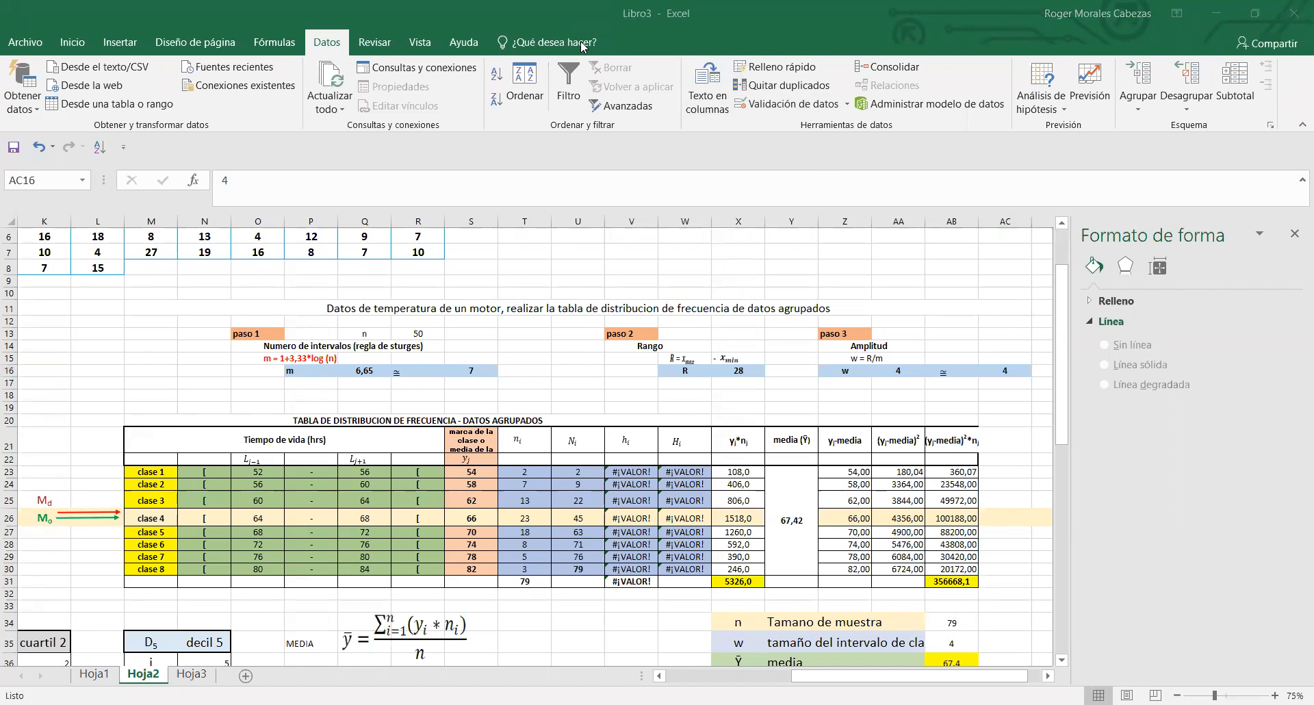
{"action": "double_click", "coordinate": [910, 375]}
{"action": "left_click", "coordinate": [885, 404]}
{"action": "type", "text": "4,5"}
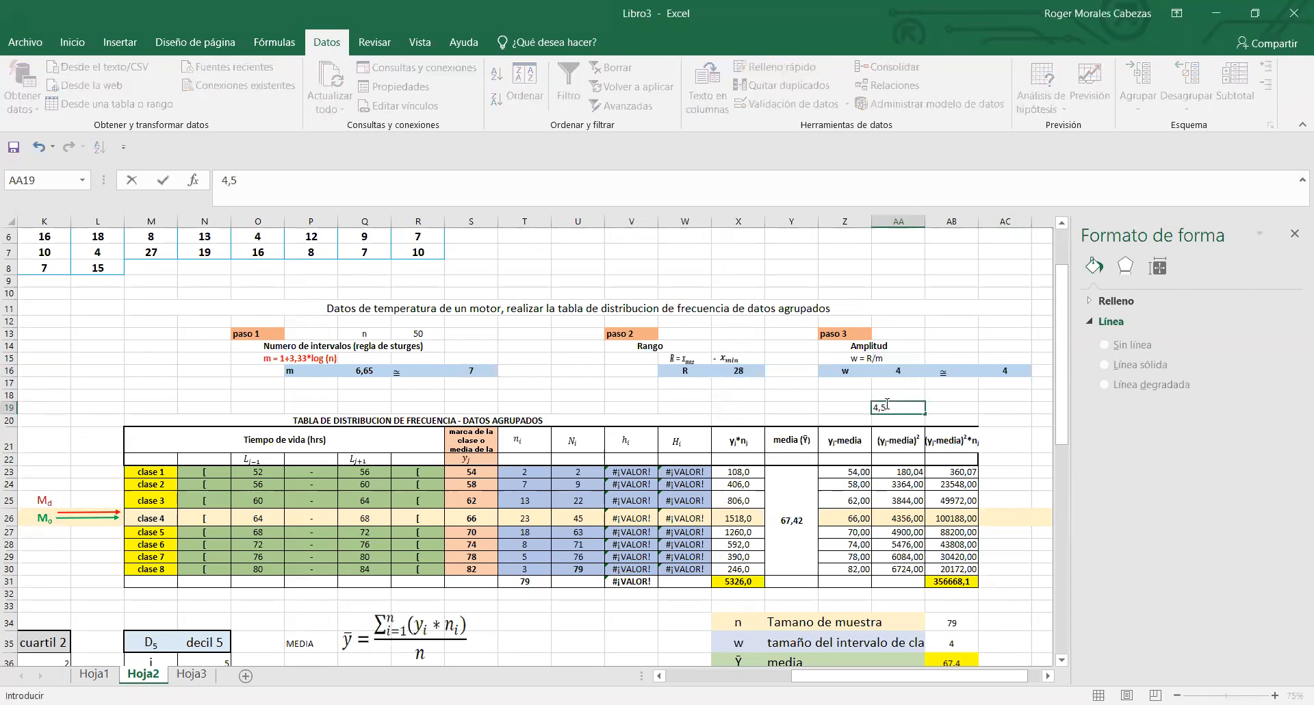
{"action": "left_click", "coordinate": [933, 407]}
{"action": "left_click", "coordinate": [891, 407]}
{"action": "left_click", "coordinate": [1012, 370]}
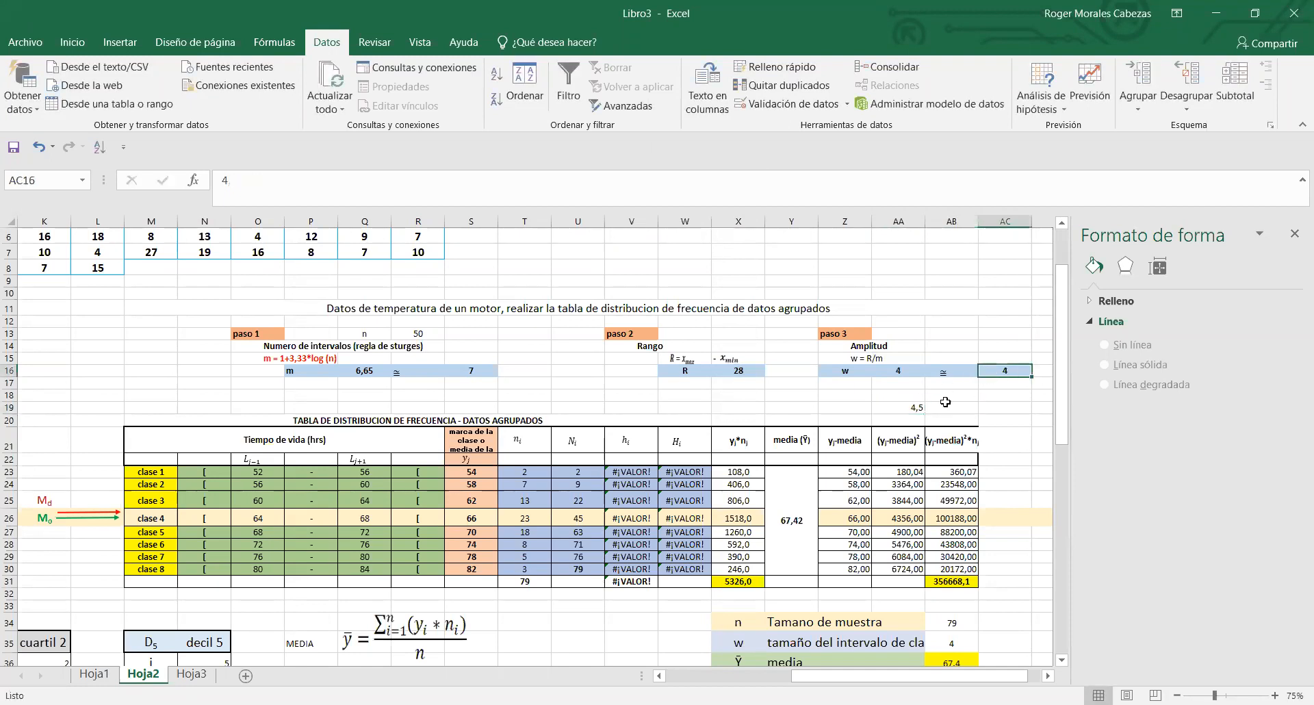
{"action": "left_click", "coordinate": [912, 410]}
{"action": "left_click", "coordinate": [1005, 371]}
{"action": "left_click", "coordinate": [912, 407]}
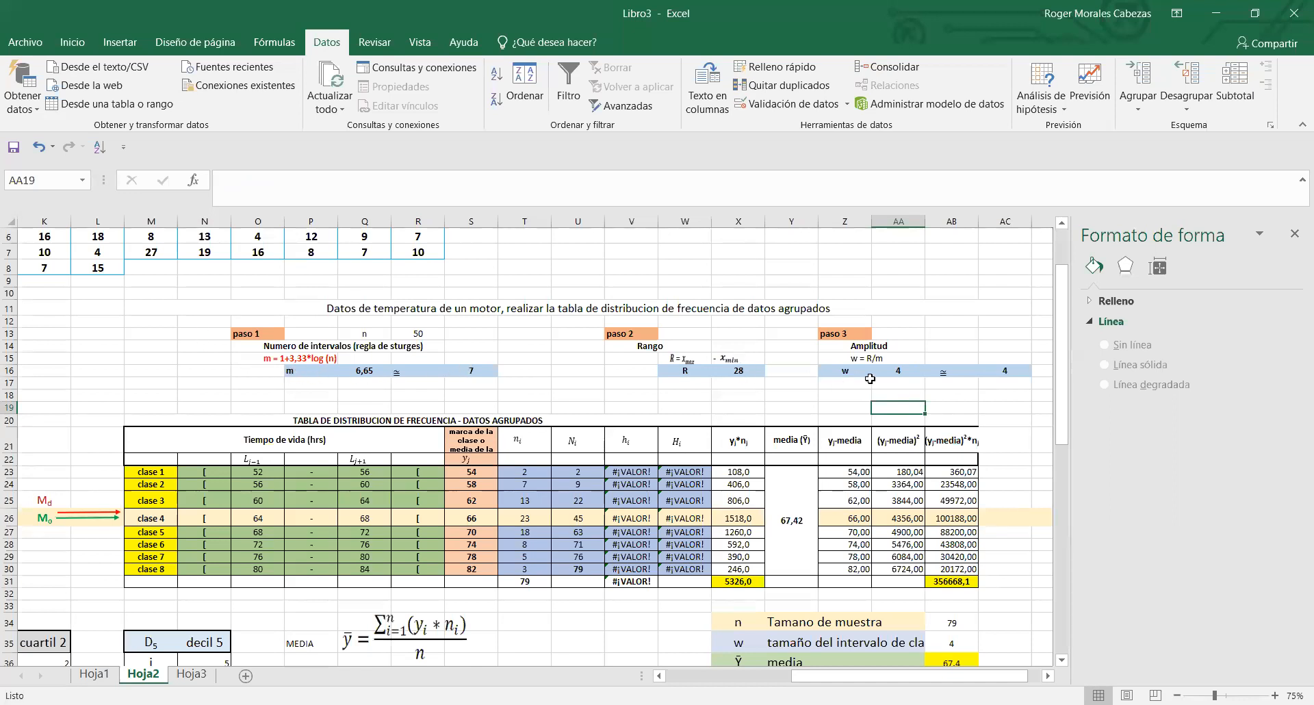
{"action": "left_click", "coordinate": [1003, 370]}
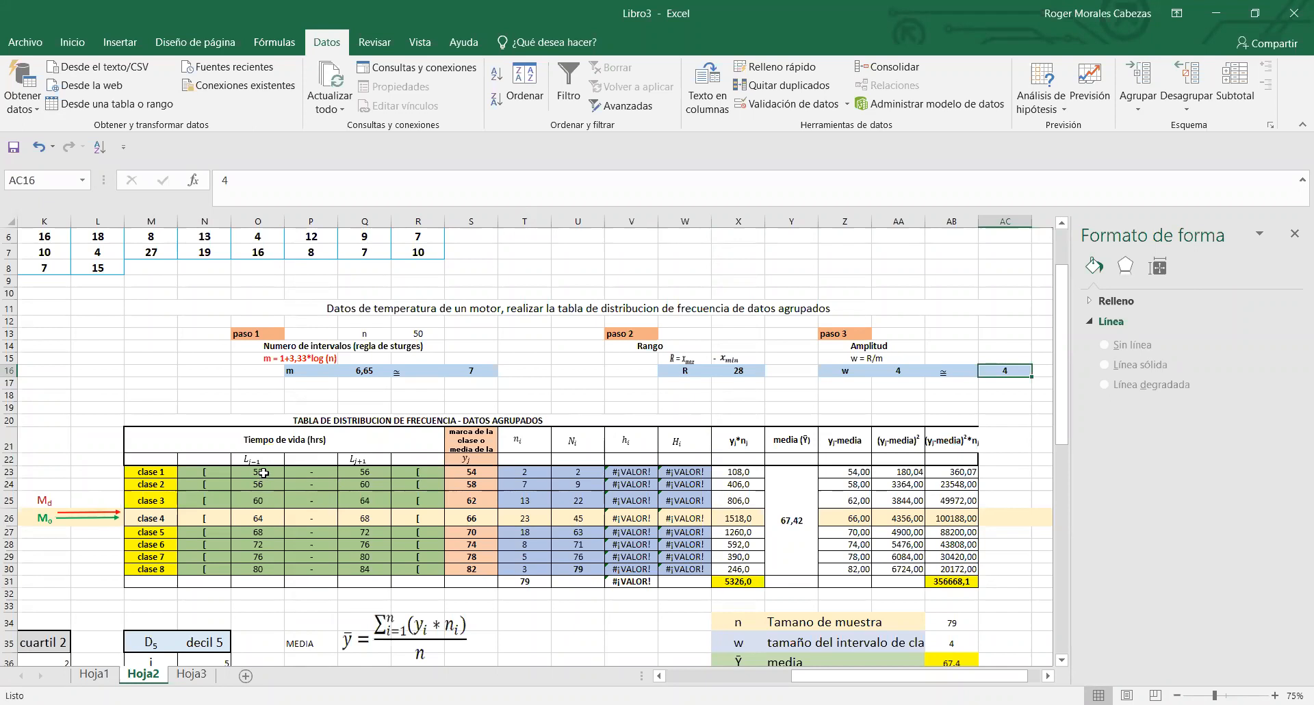
- Clear the lower and upper class limits of clase 1 to clase 8 in O23:O30 and Q23:Q30
{"action": "left_click_drag", "start_coordinate": [252, 471], "coordinate": [255, 568]}
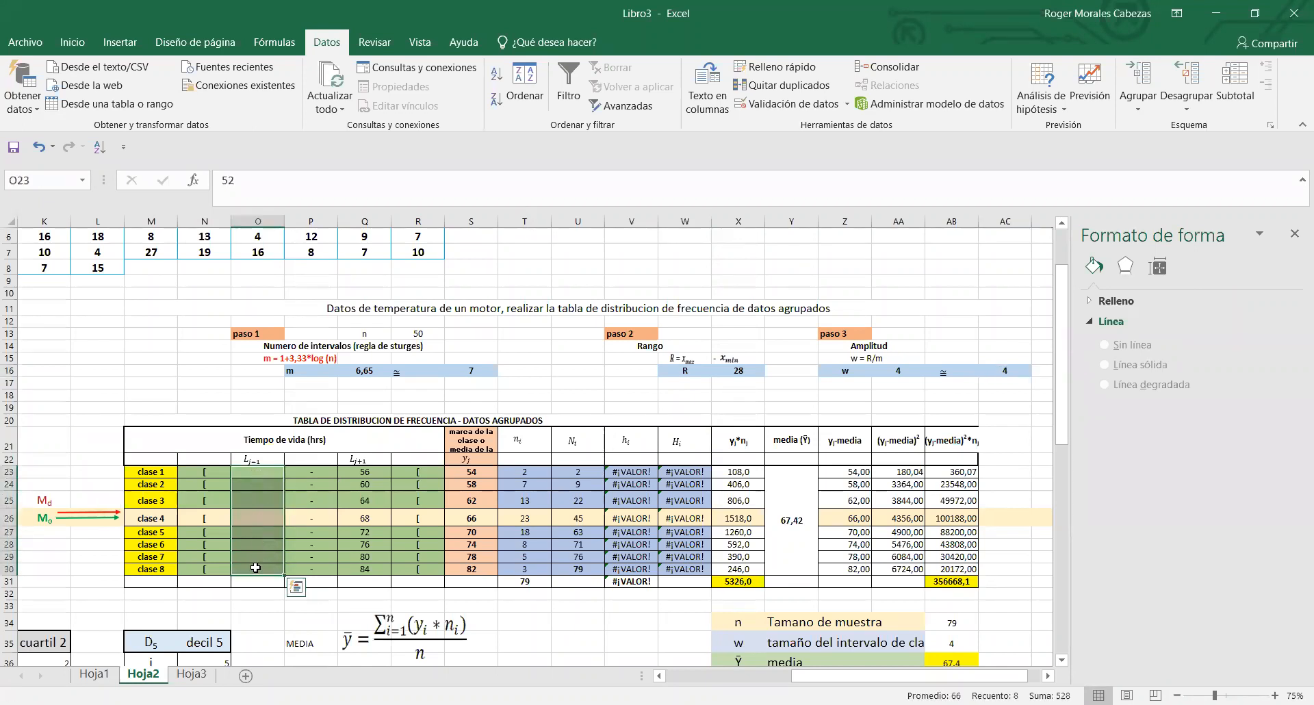
{"action": "key", "text": "Delete"}
{"action": "left_click_drag", "start_coordinate": [364, 473], "coordinate": [369, 567]}
{"action": "key", "text": "Delete"}
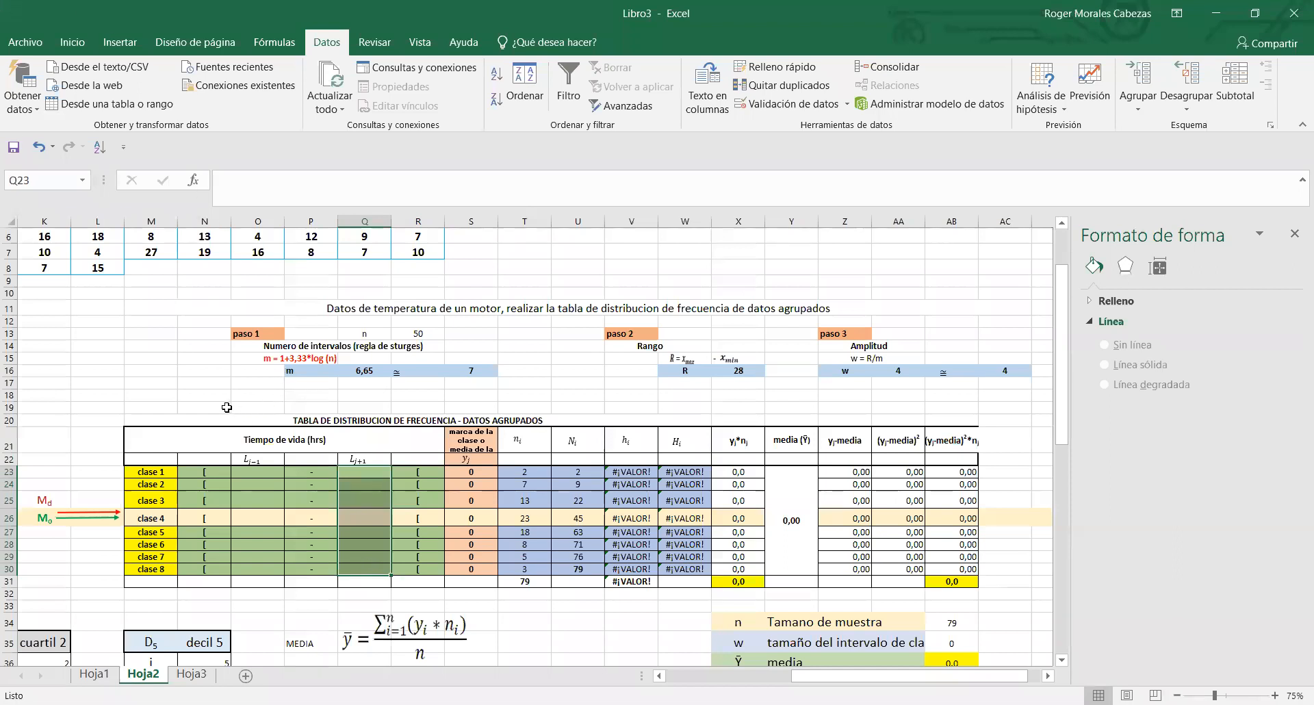
{"action": "left_click", "coordinate": [226, 408]}
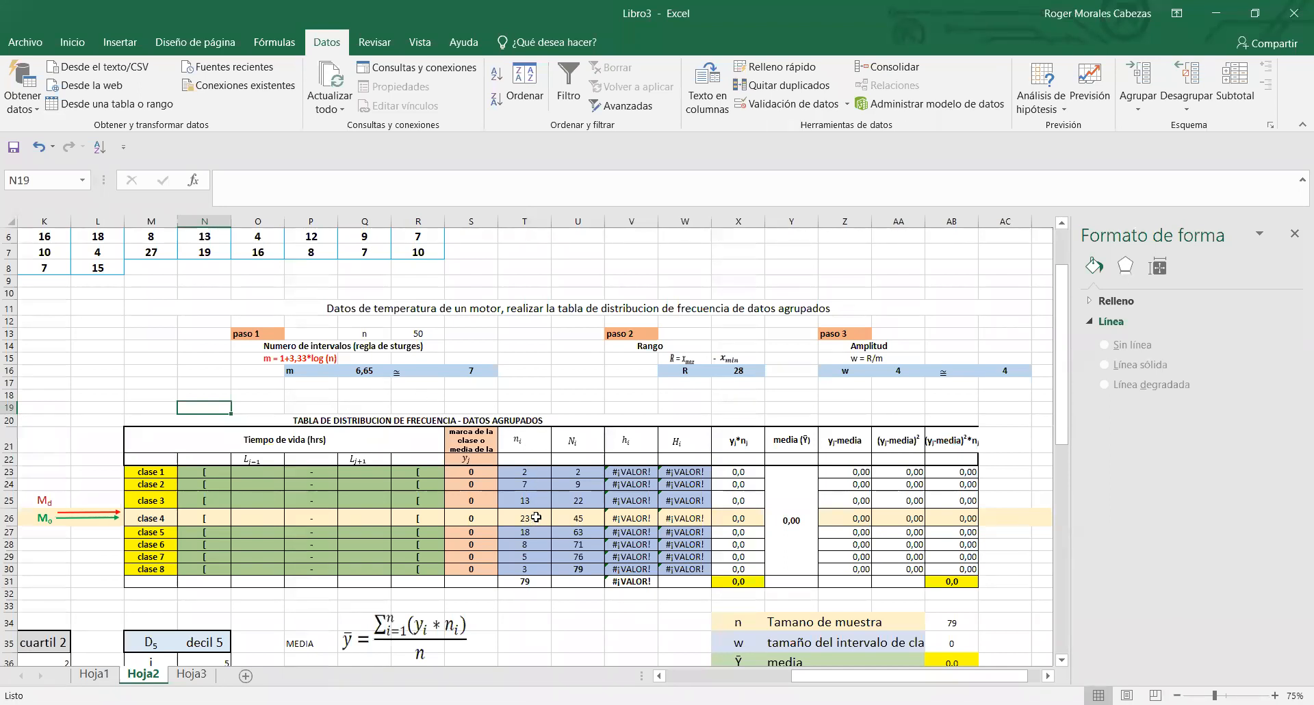
- Review the old absolute frequencies nᵢ in T23:T30 and the emptied class limits of the frequency table
{"action": "left_click", "coordinate": [537, 517]}
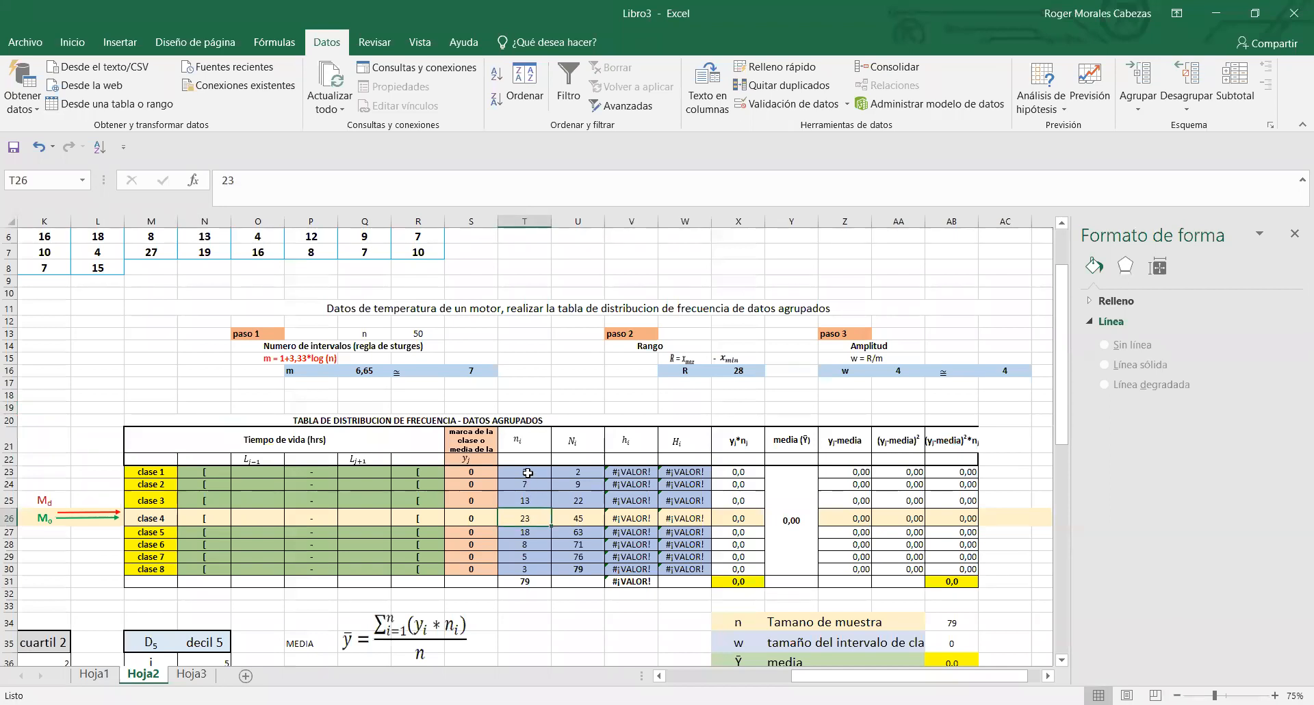
{"action": "left_click", "coordinate": [528, 473]}
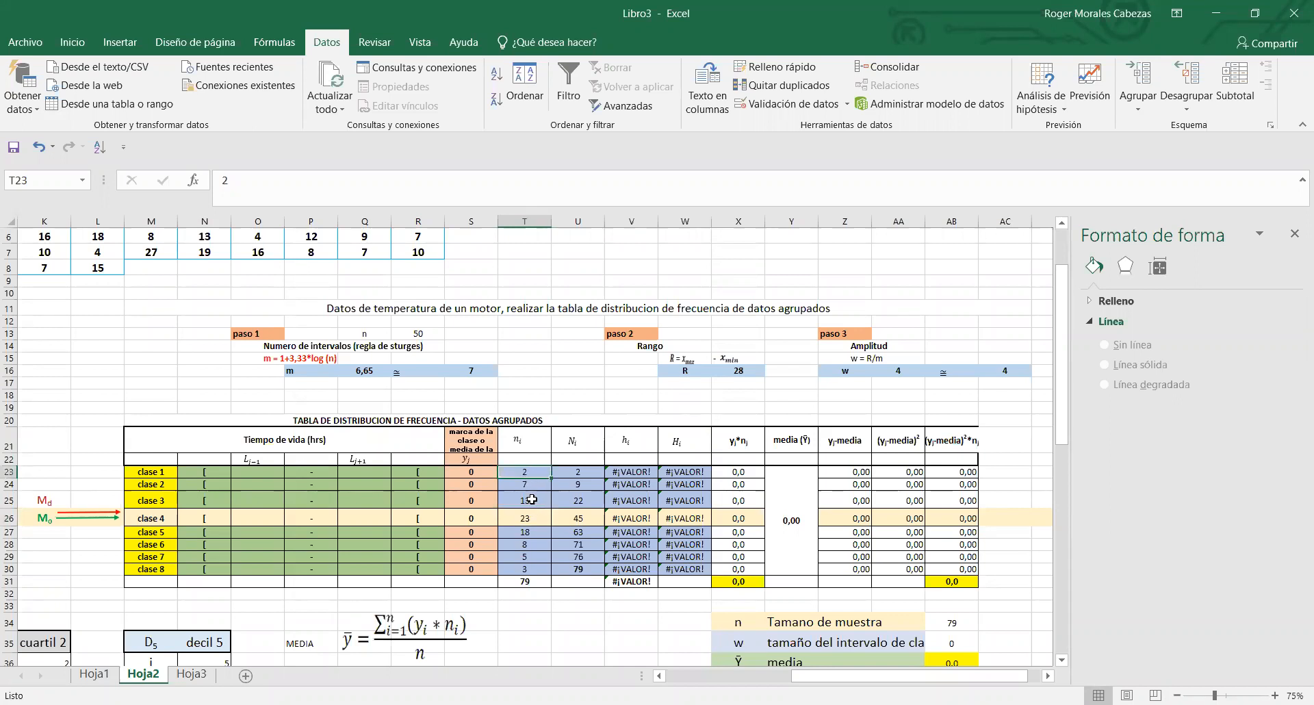
{"action": "left_click_drag", "start_coordinate": [532, 479], "coordinate": [532, 574]}
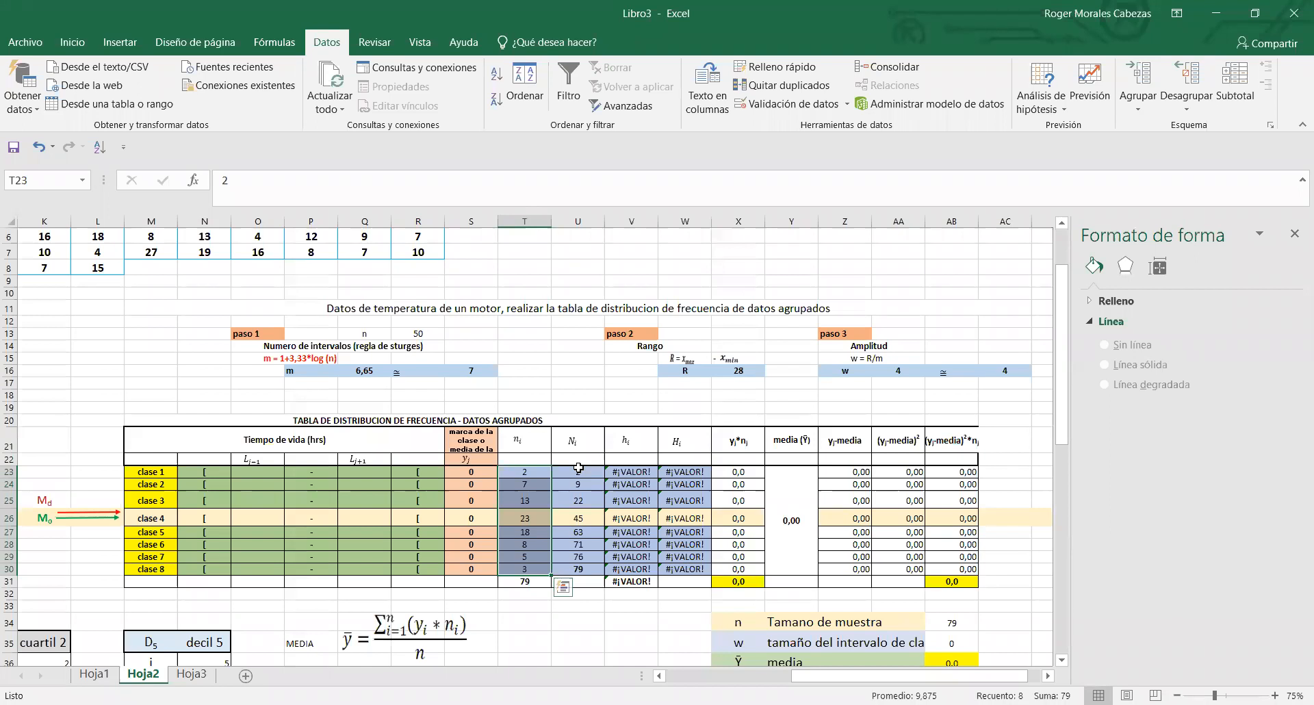
{"action": "left_click", "coordinate": [198, 385]}
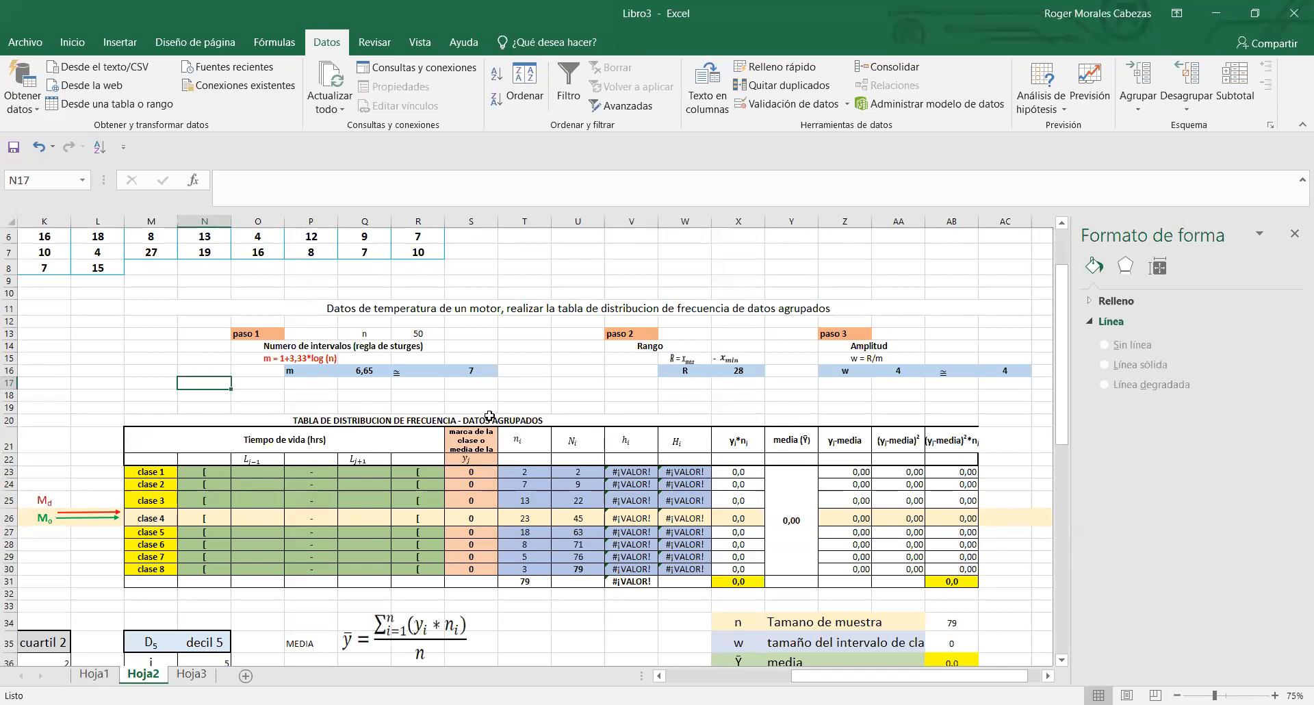
{"action": "left_click", "coordinate": [544, 518]}
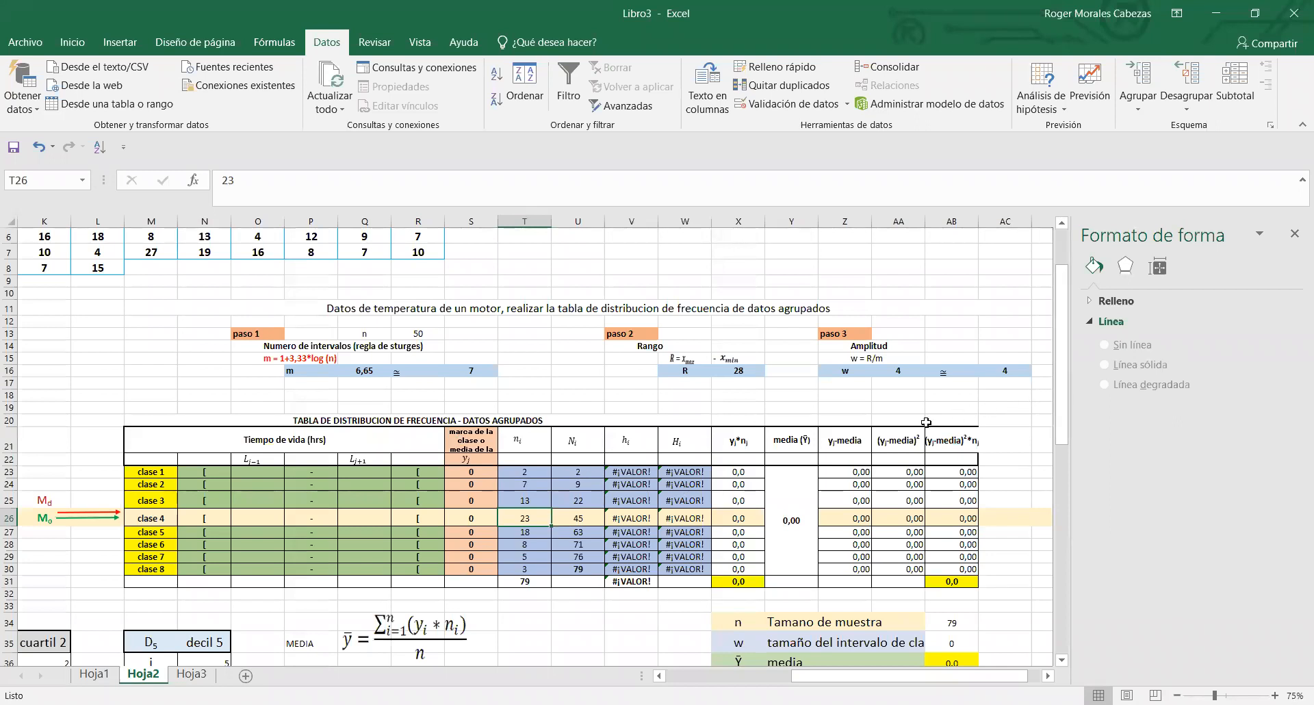
{"action": "left_click", "coordinate": [251, 476]}
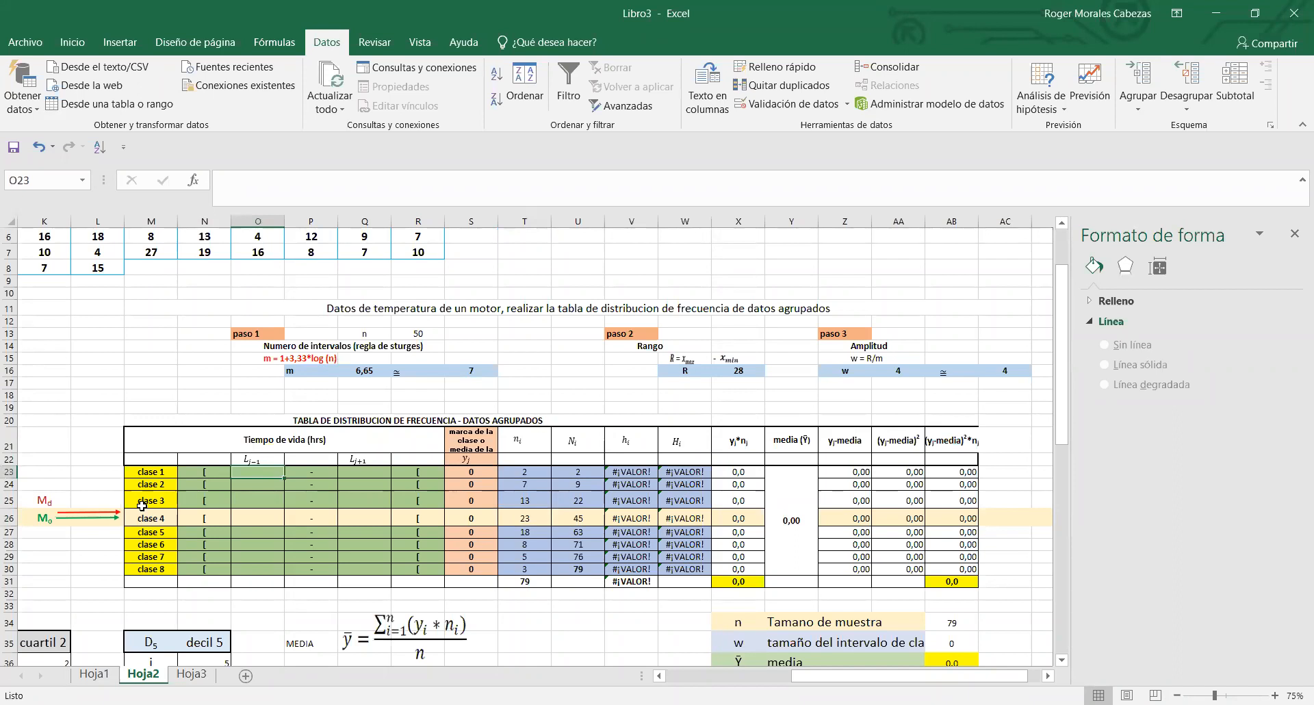
- Unmerge the media (Ȳ) cell spanning Y23:Y30 in the frequency table
{"action": "left_click_drag", "start_coordinate": [140, 569], "coordinate": [749, 582]}
{"action": "left_click", "coordinate": [768, 554]}
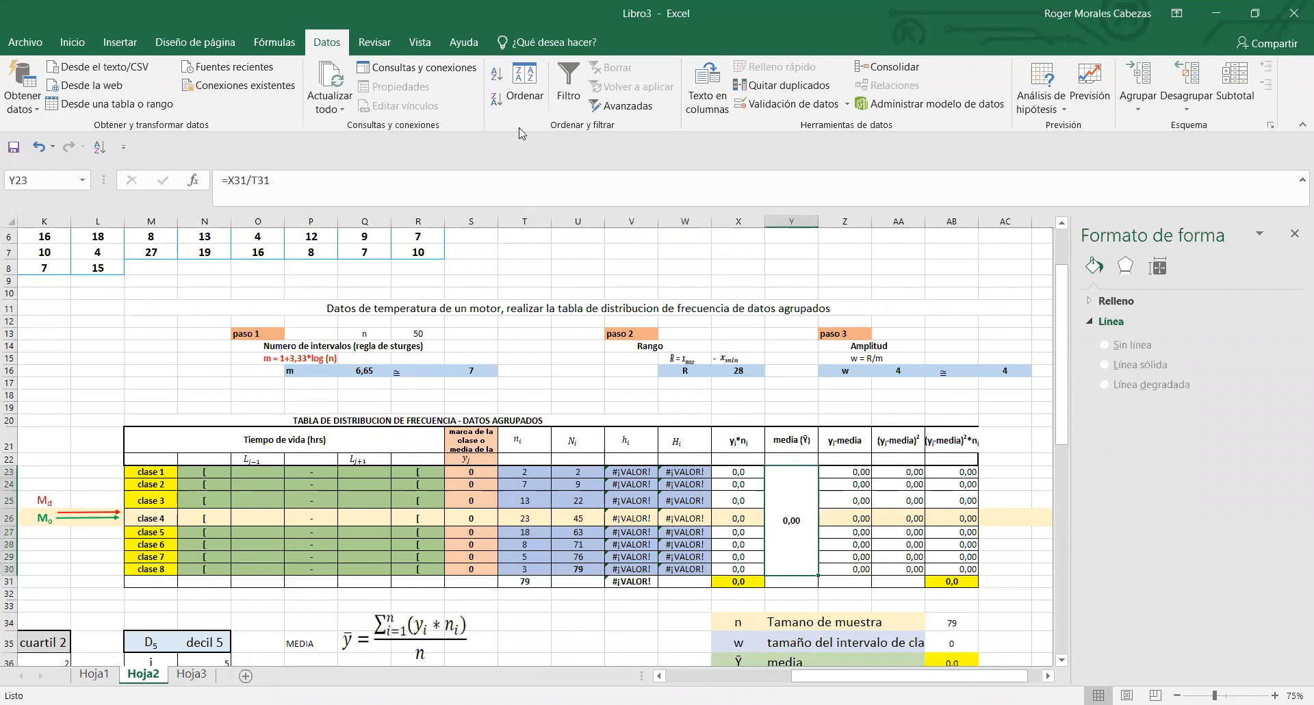
{"action": "left_click", "coordinate": [72, 41]}
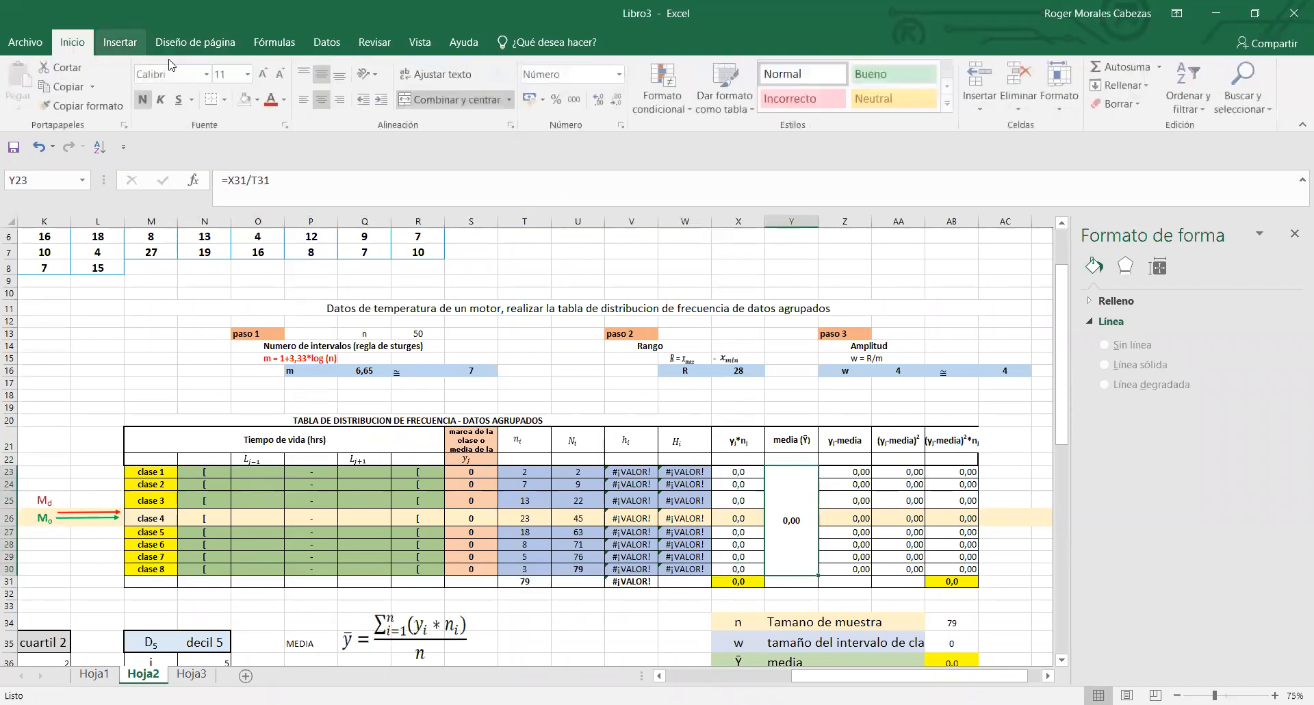
{"action": "left_click", "coordinate": [486, 100]}
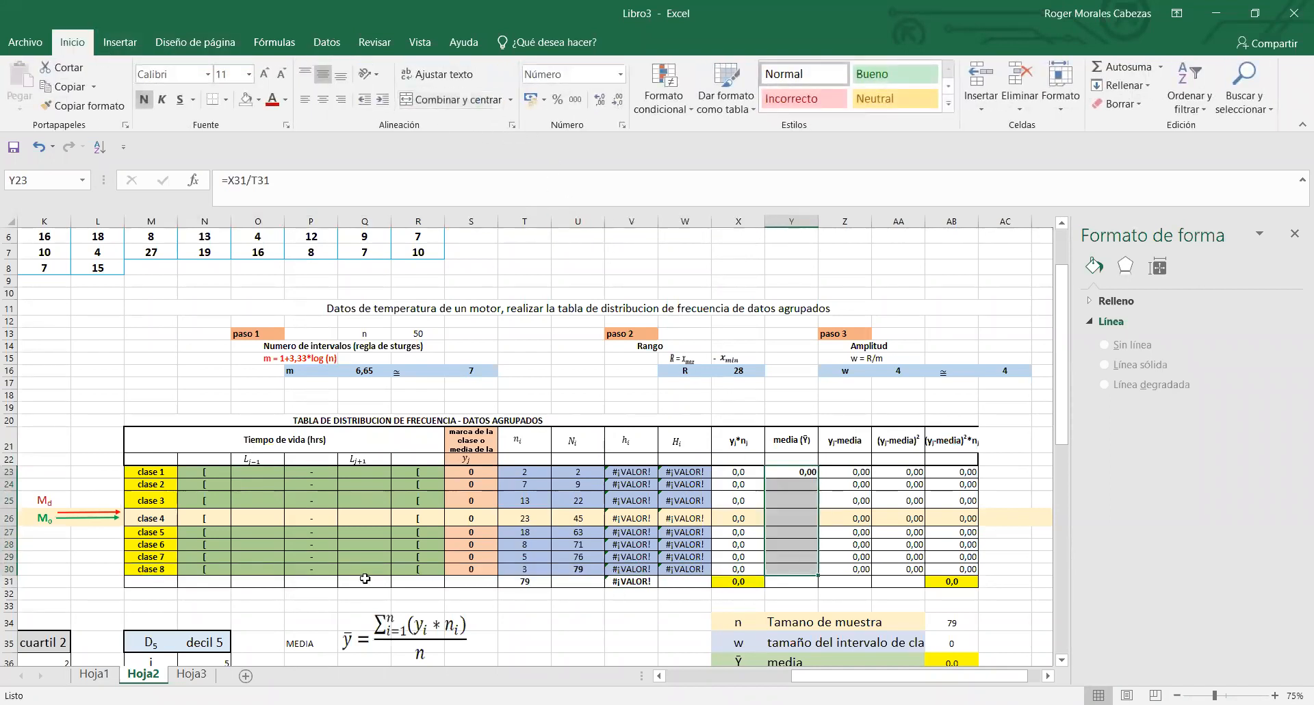
- Delete the entire sheet row of clase 8 (row 30) so the table keeps seven classes
{"action": "mouse_move", "coordinate": [131, 570]}
{"action": "left_mouse_down"}
{"action": "mouse_move", "coordinate": [753, 599]}
{"action": "mouse_move", "coordinate": [917, 586]}
{"action": "mouse_move", "coordinate": [958, 562]}
{"action": "mouse_move", "coordinate": [948, 579]}
{"action": "mouse_move", "coordinate": [884, 581]}
{"action": "mouse_move", "coordinate": [290, 583]}
{"action": "mouse_move", "coordinate": [156, 569]}
{"action": "left_mouse_up"}
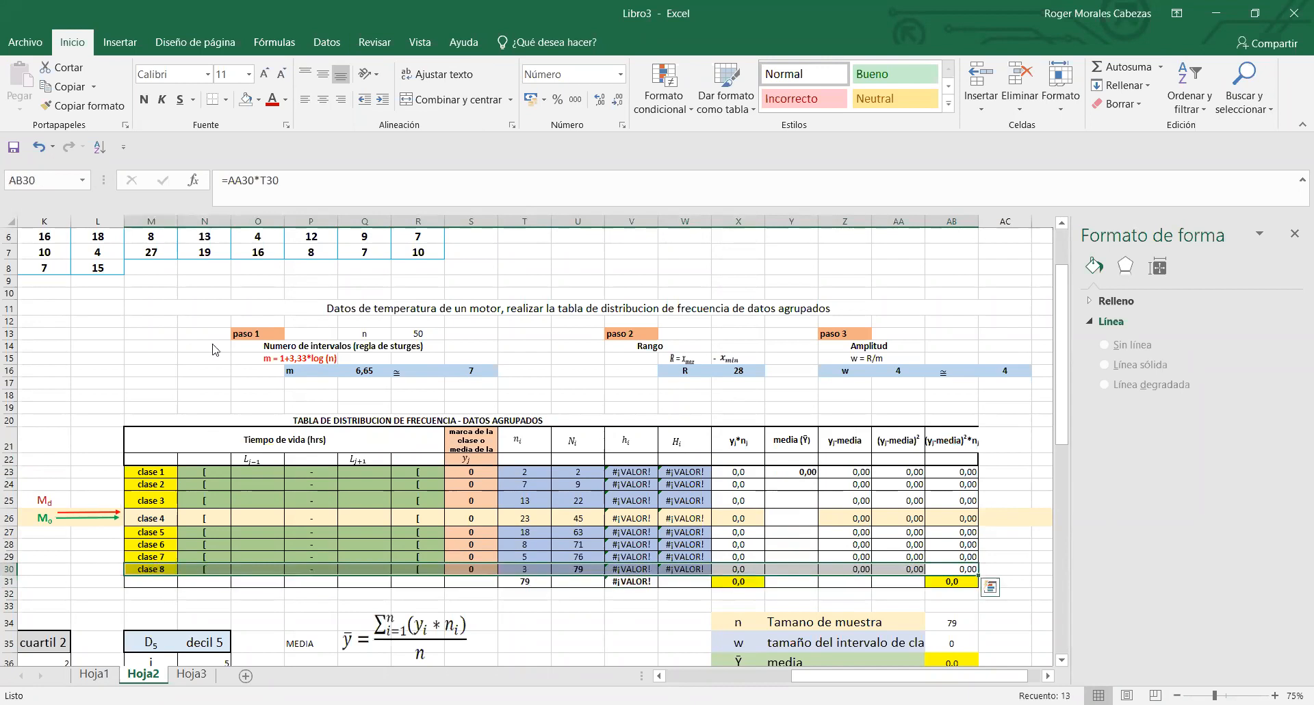
{"action": "right_click", "coordinate": [158, 572]}
{"action": "left_click", "coordinate": [206, 368]}
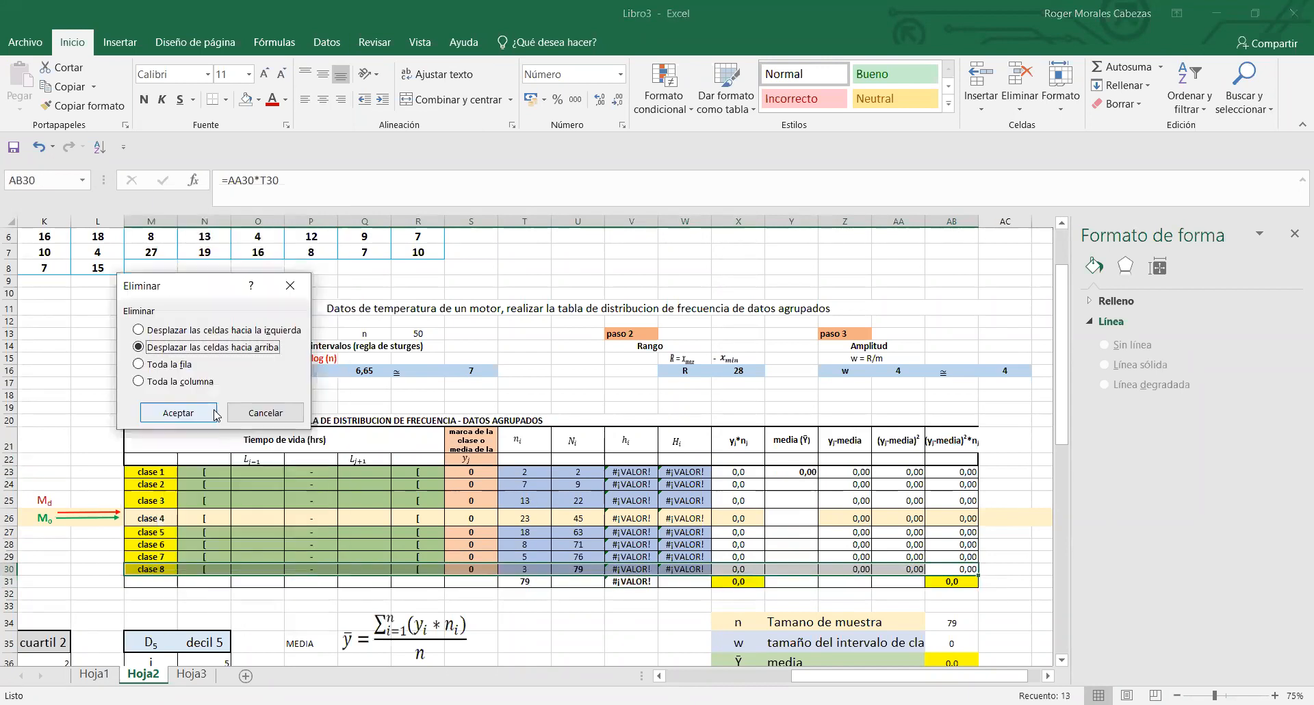
{"action": "left_click", "coordinate": [140, 364]}
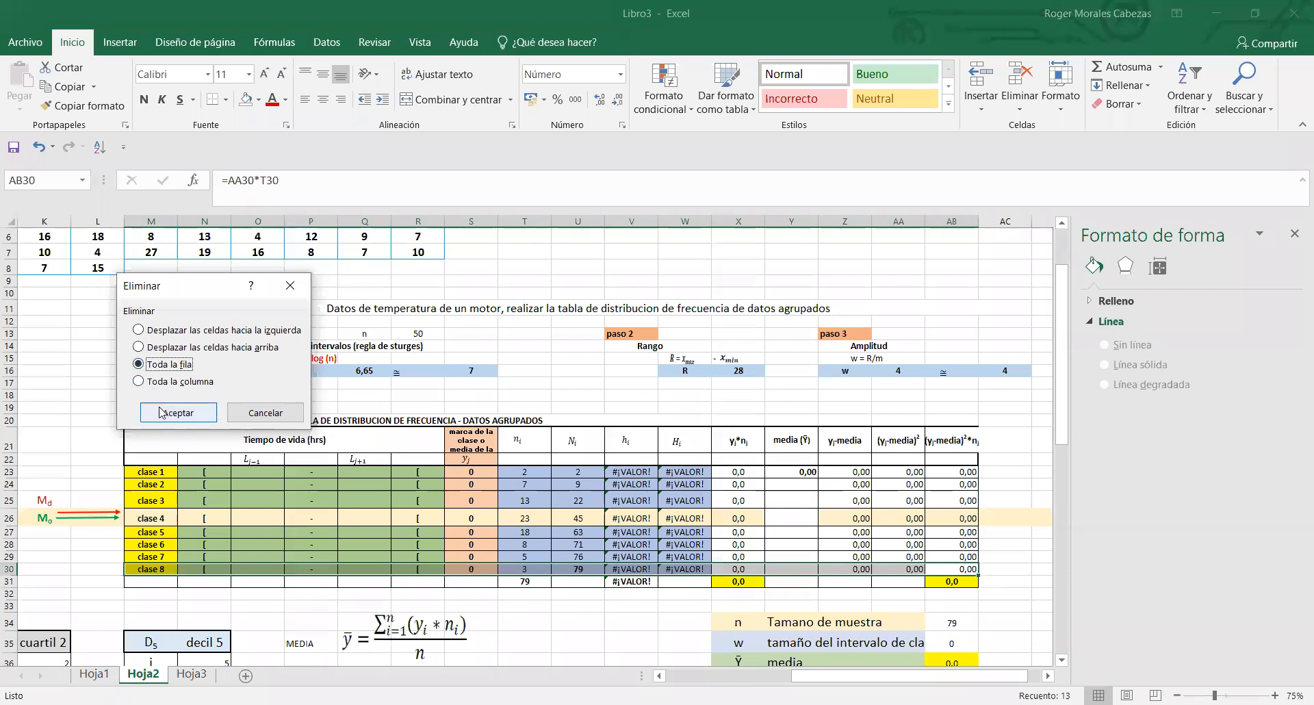
{"action": "left_click", "coordinate": [177, 413]}
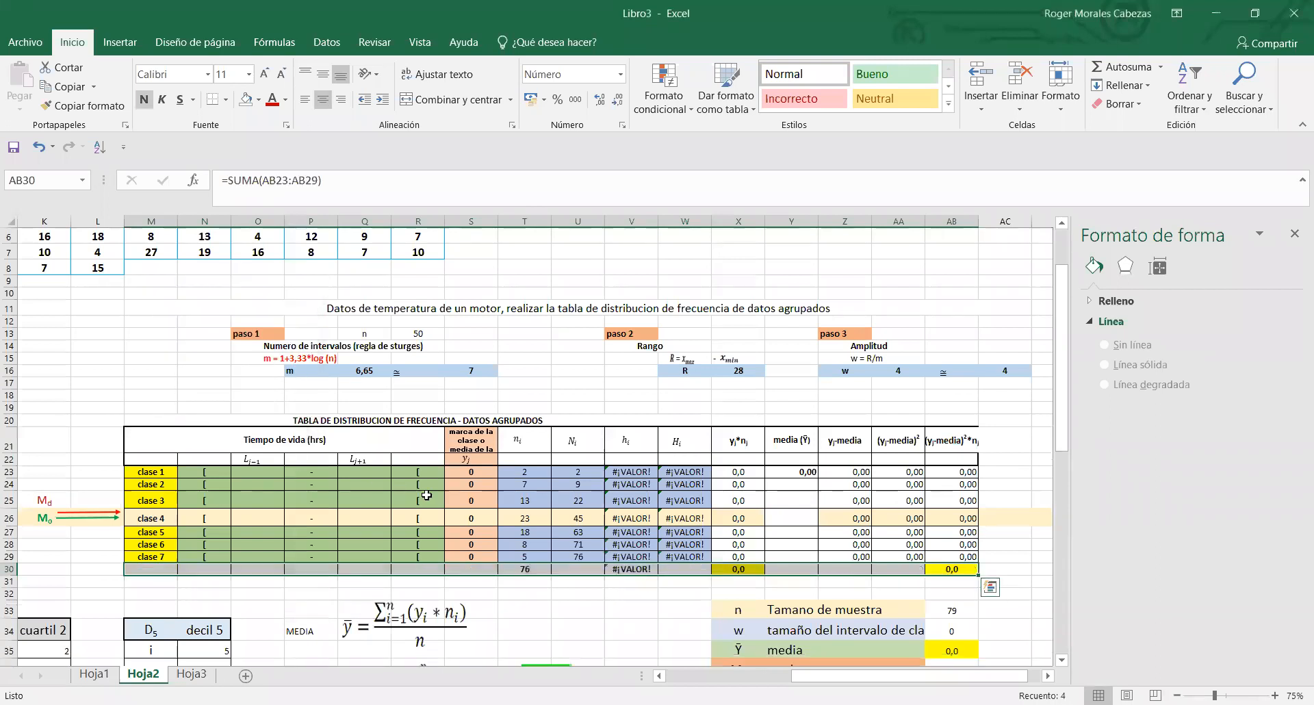
{"action": "left_click", "coordinate": [647, 595]}
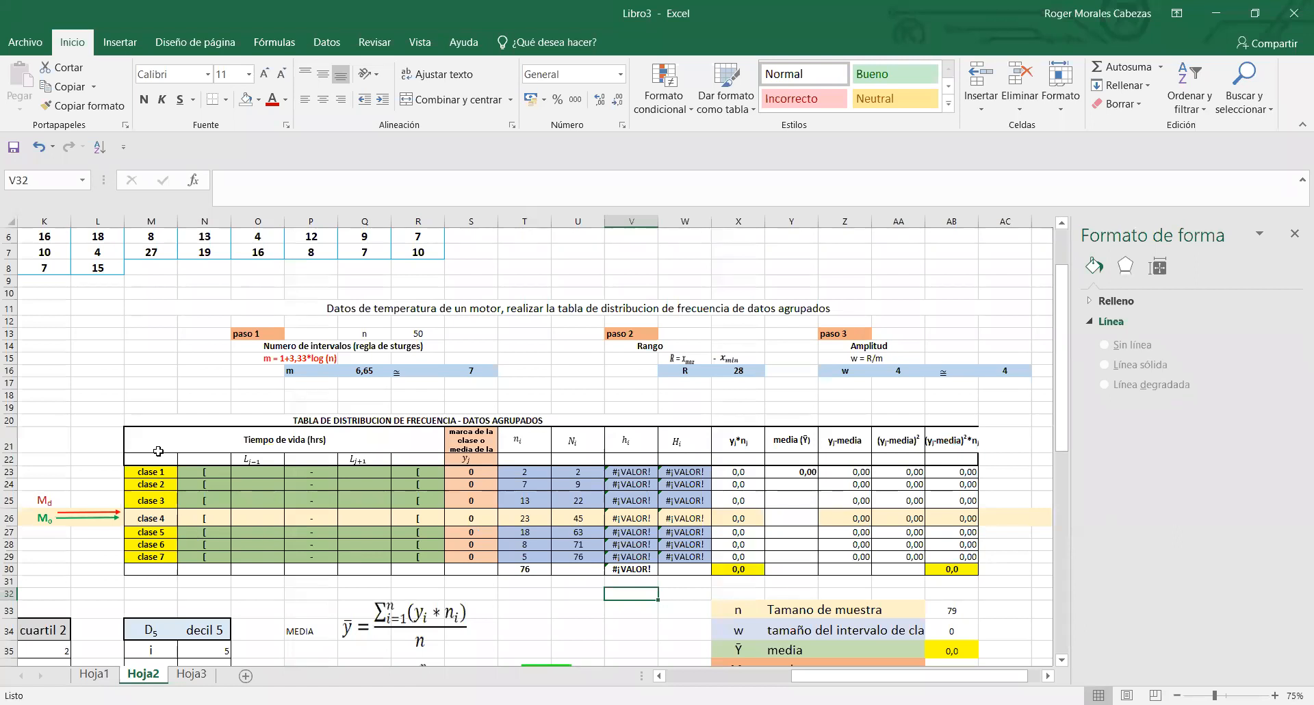
- Check the fly-lifetime data in E5:R8 and replace the first value of the ordenamos column, E11, with 4
{"action": "left_click", "coordinate": [265, 474]}
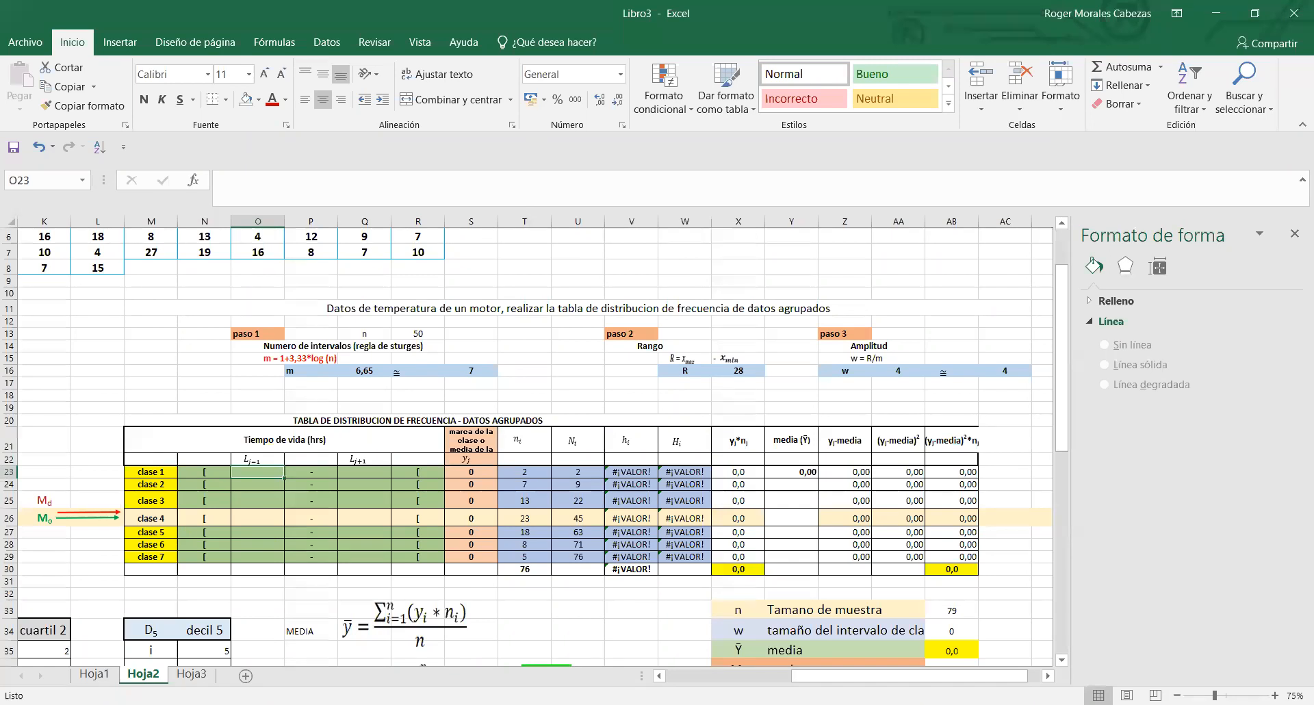
{"action": "left_click_drag", "start_coordinate": [827, 684], "coordinate": [753, 662]}
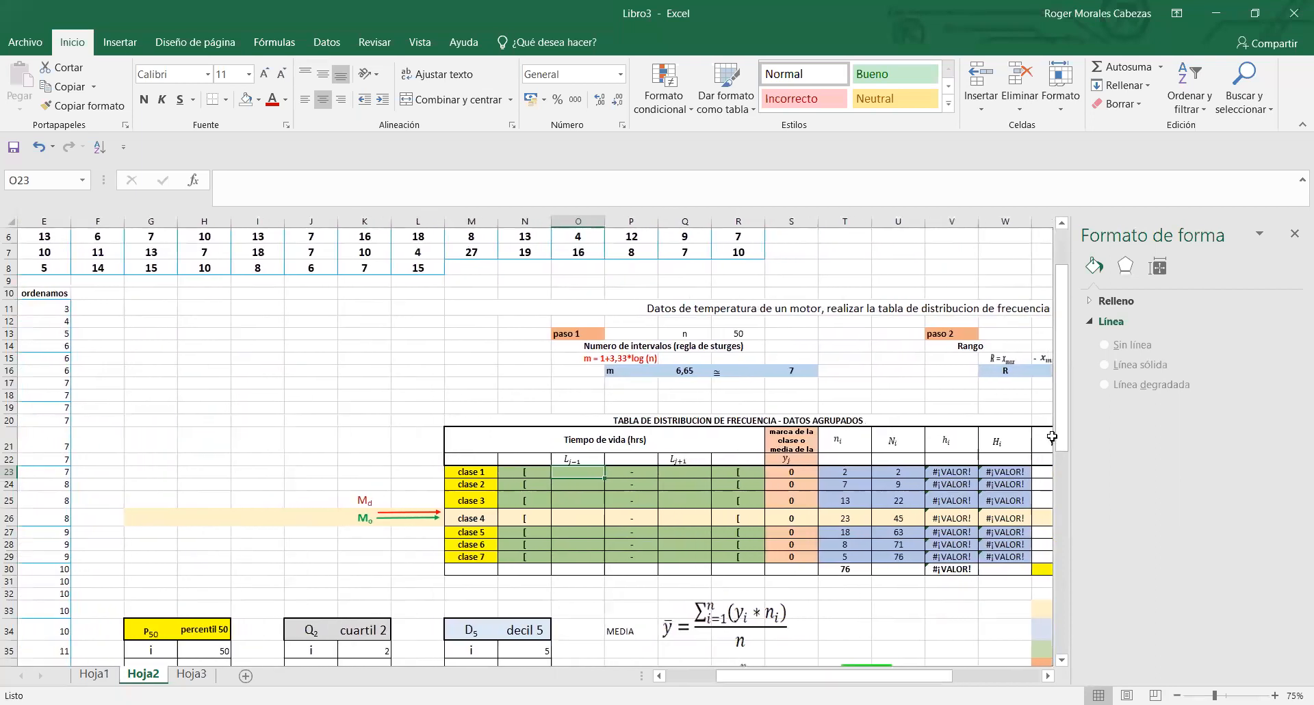
{"action": "left_click_drag", "start_coordinate": [1066, 431], "coordinate": [1067, 395]}
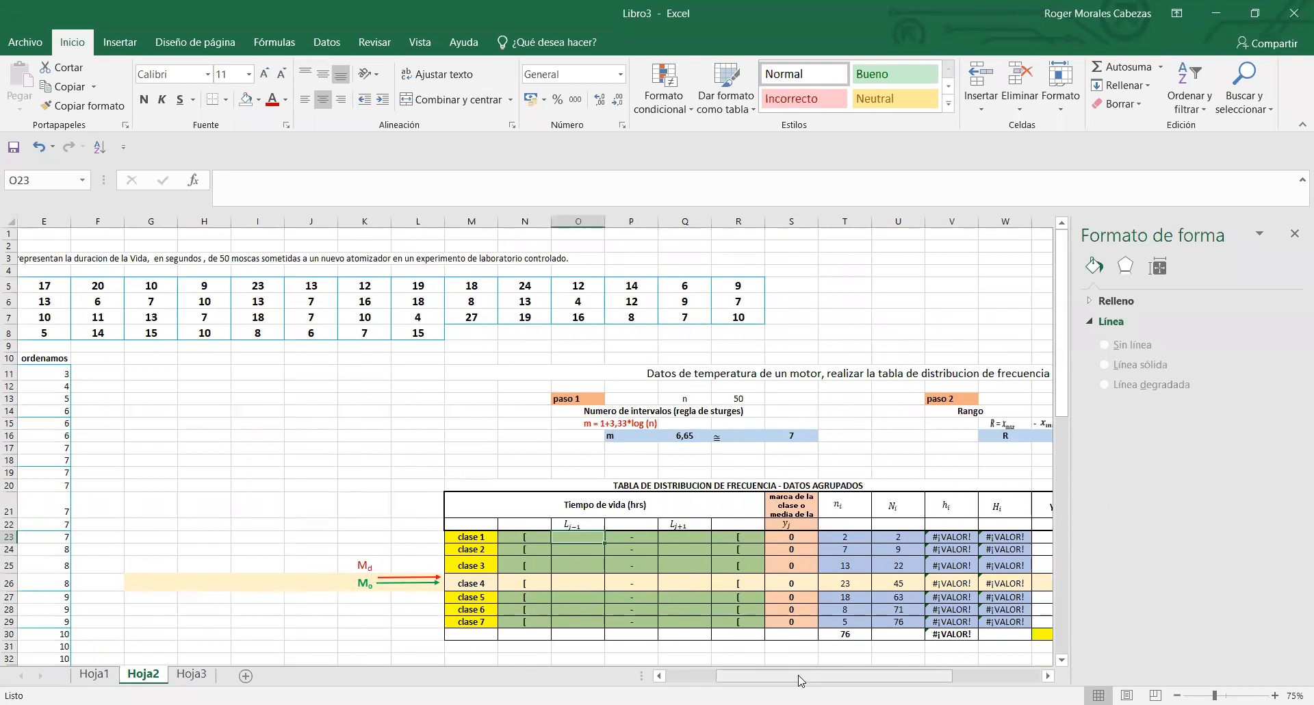
{"action": "left_click_drag", "start_coordinate": [799, 680], "coordinate": [758, 682]}
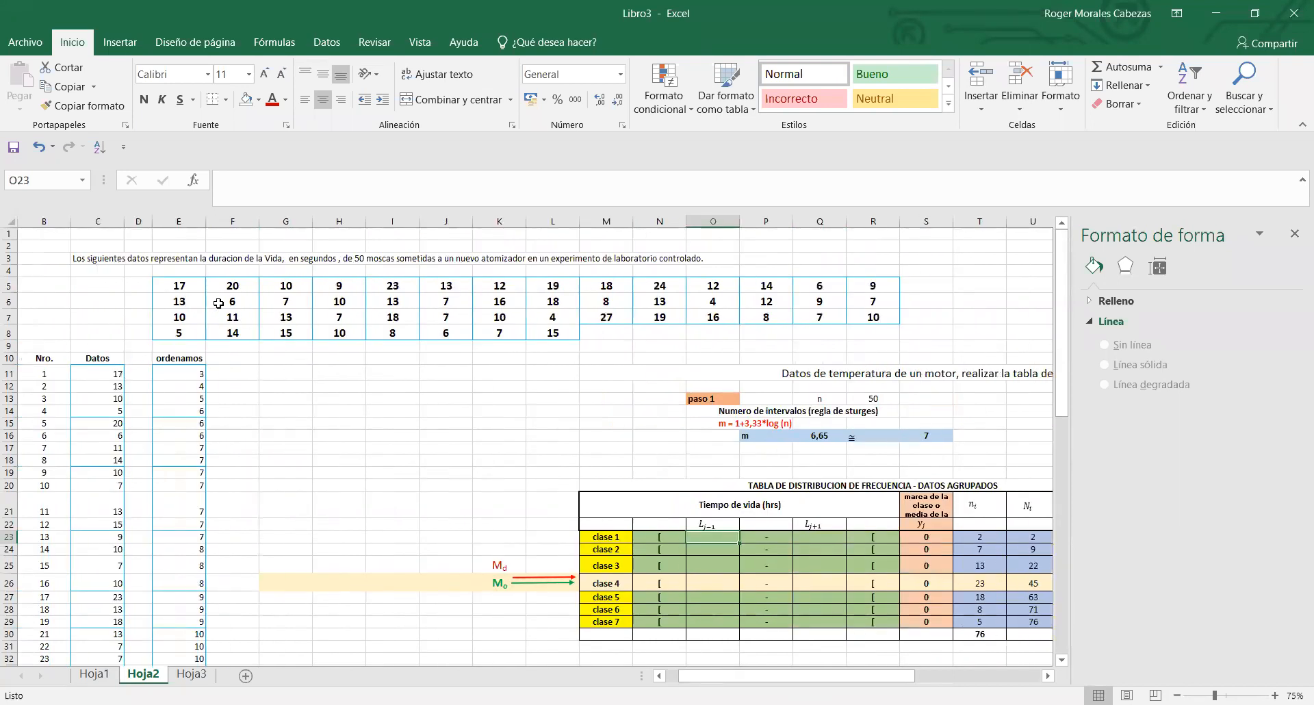
{"action": "left_click_drag", "start_coordinate": [185, 289], "coordinate": [861, 334]}
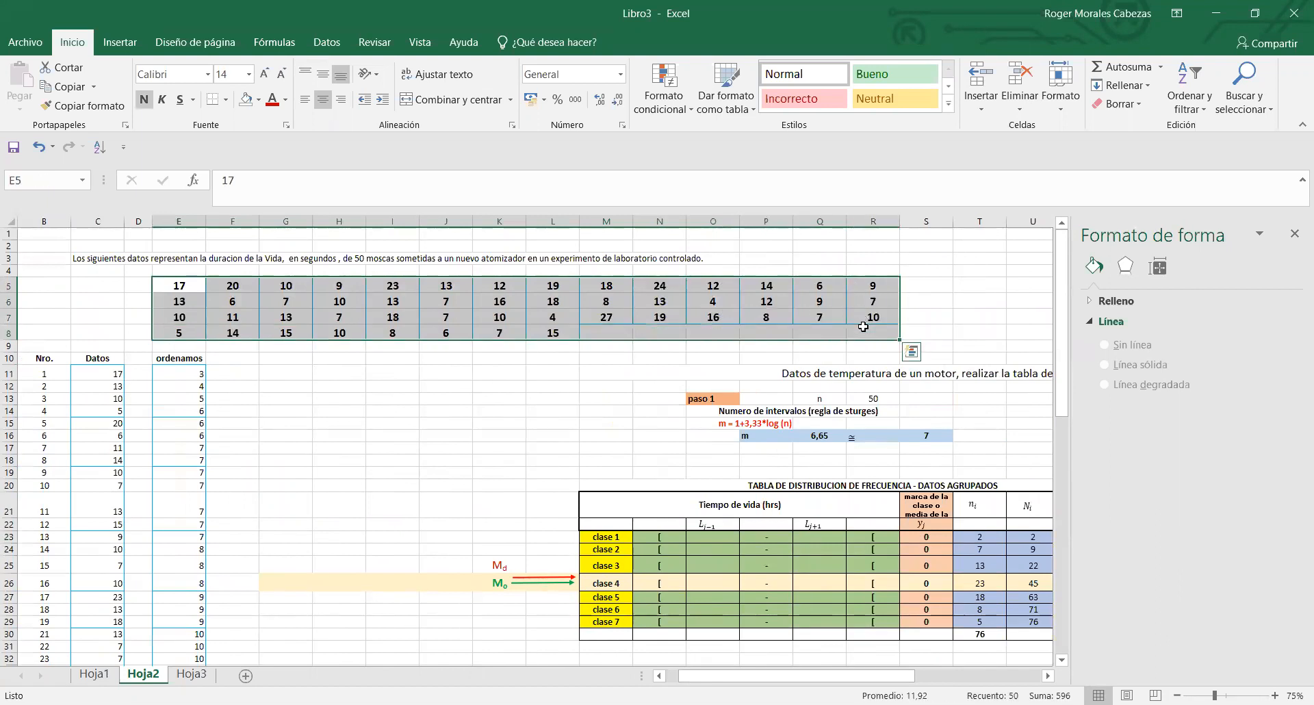
{"action": "left_click", "coordinate": [199, 375]}
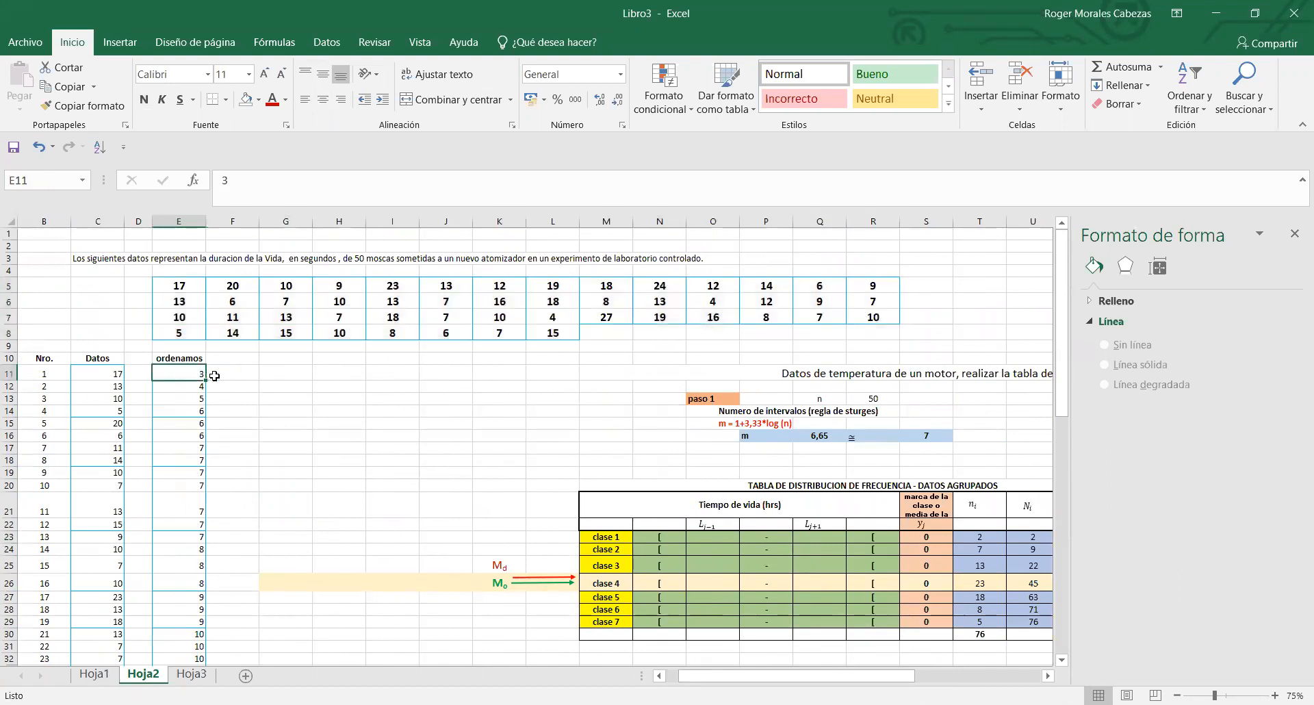
{"action": "type", "text": "4"}
{"action": "left_click", "coordinate": [264, 420]}
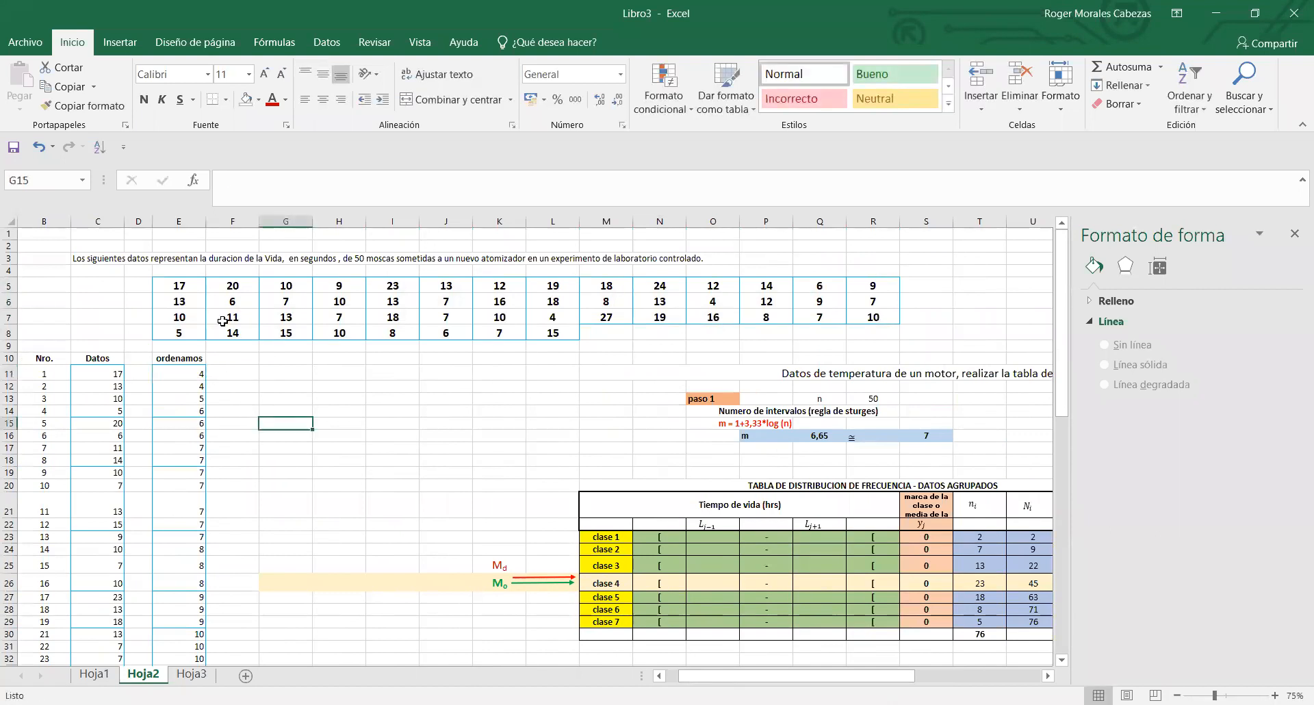
- Compare the fly-lifetime data in E5:R8 with the smallest ordered value in E11
{"action": "left_click_drag", "start_coordinate": [182, 287], "coordinate": [890, 349]}
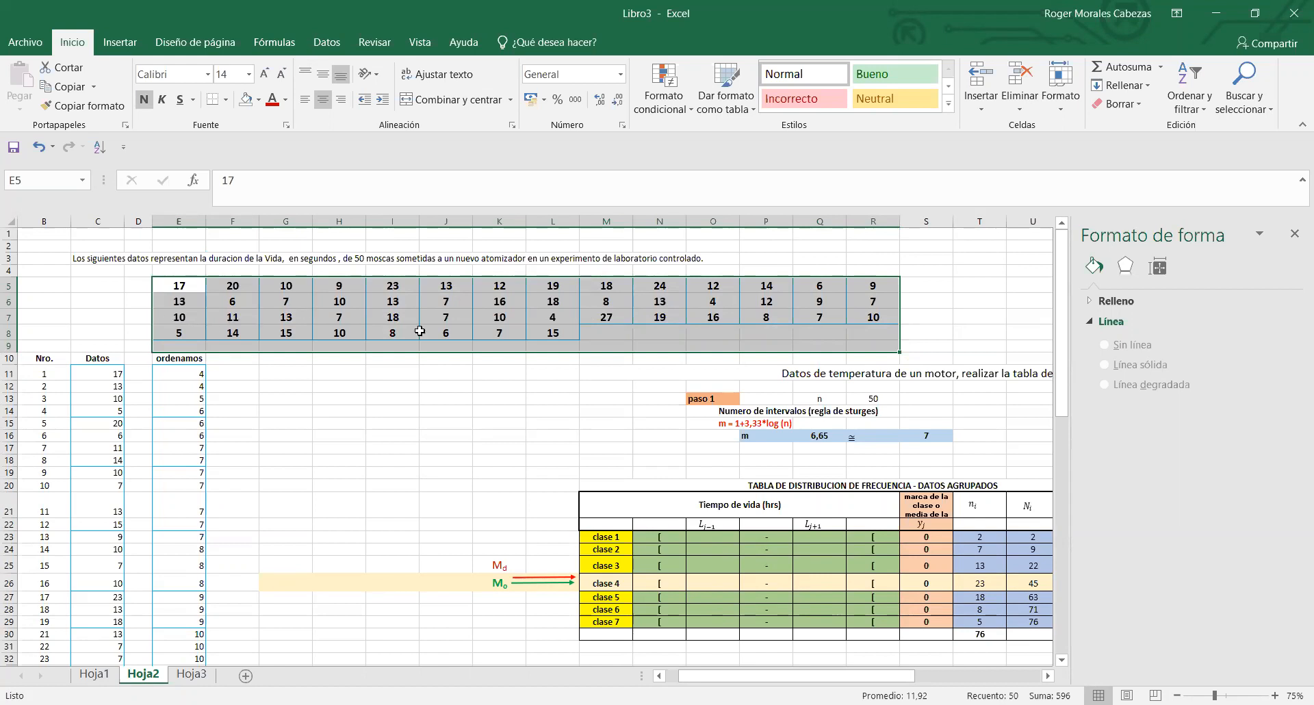
{"action": "left_click", "coordinate": [189, 373]}
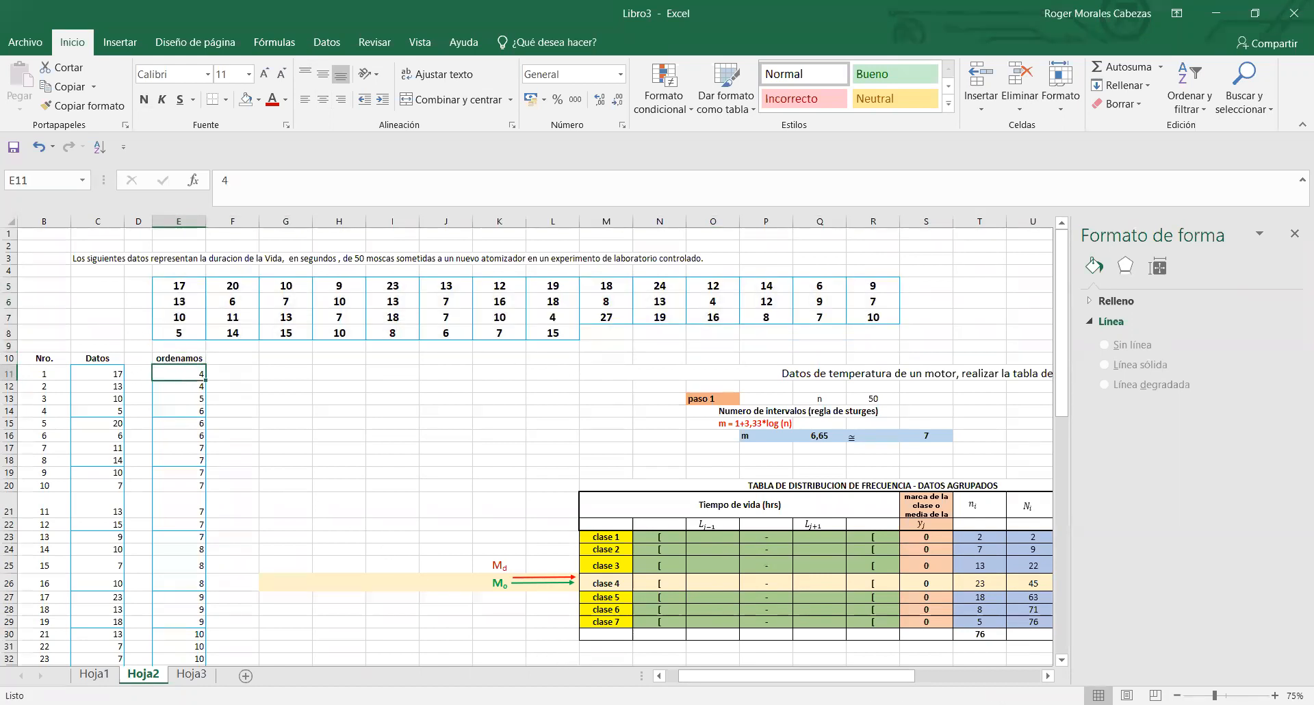
{"action": "scroll", "coordinate": [674, 683], "scroll_direction": "left", "scroll_amount": 1}
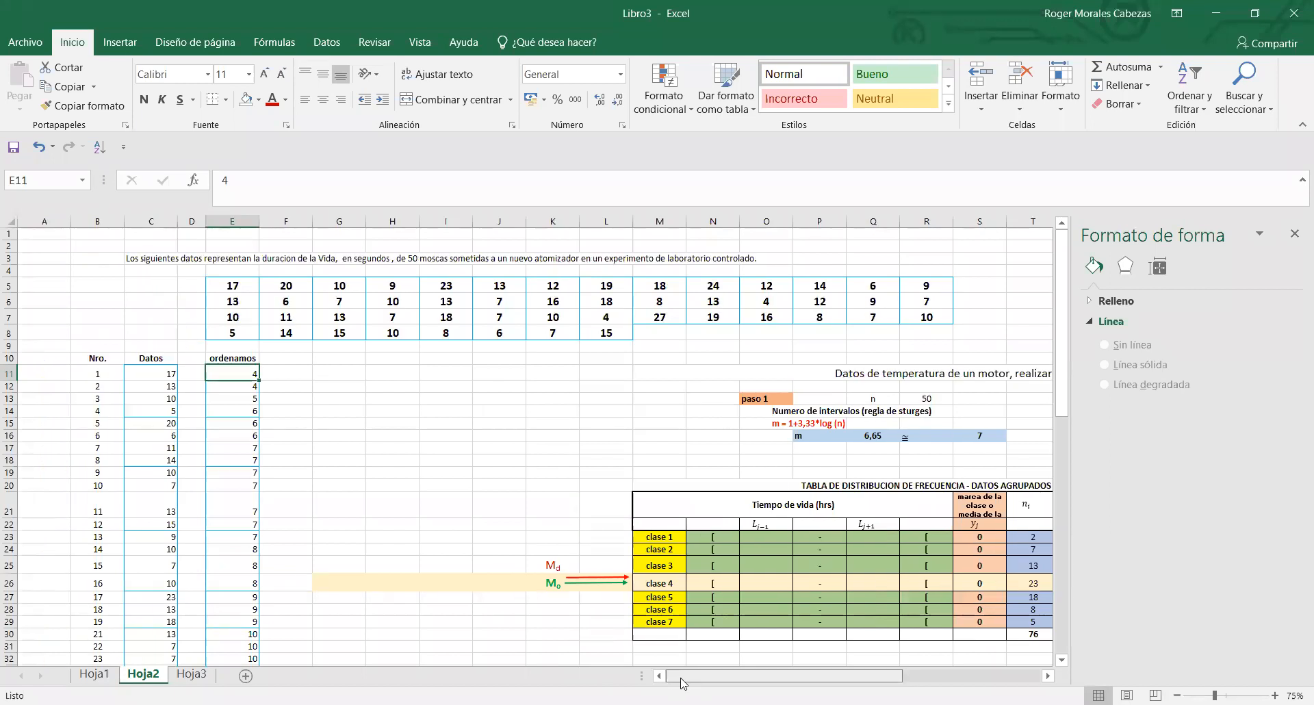
{"action": "left_click", "coordinate": [421, 451]}
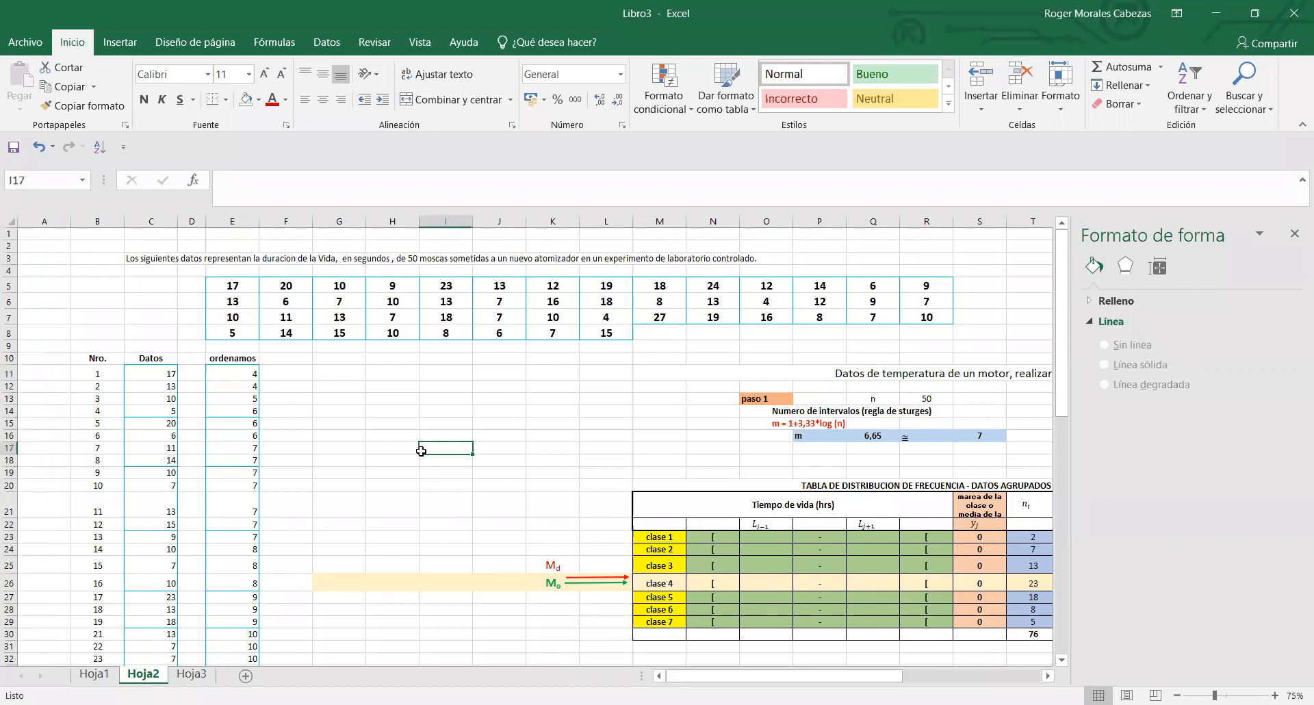
{"action": "left_click_drag", "start_coordinate": [236, 283], "coordinate": [906, 329]}
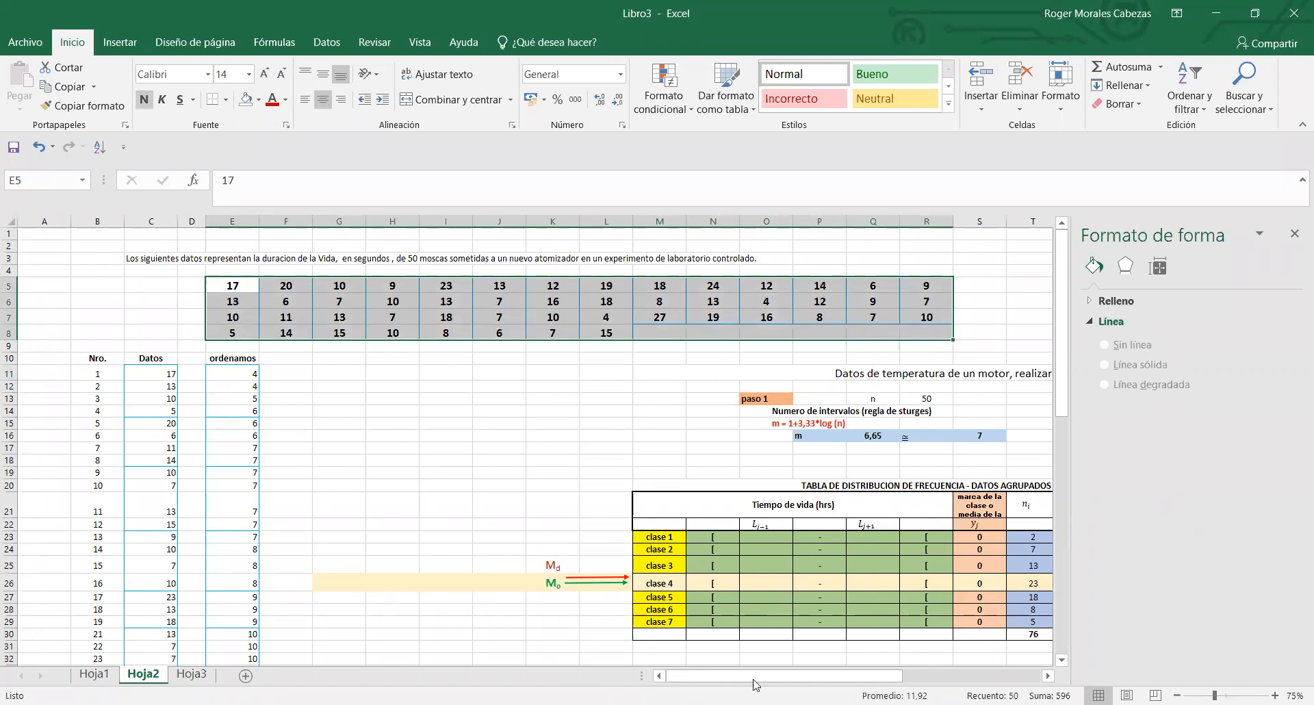
- Inspect the range formula R in X16 under paso 2 without changing it
{"action": "left_click_drag", "start_coordinate": [782, 676], "coordinate": [918, 676]}
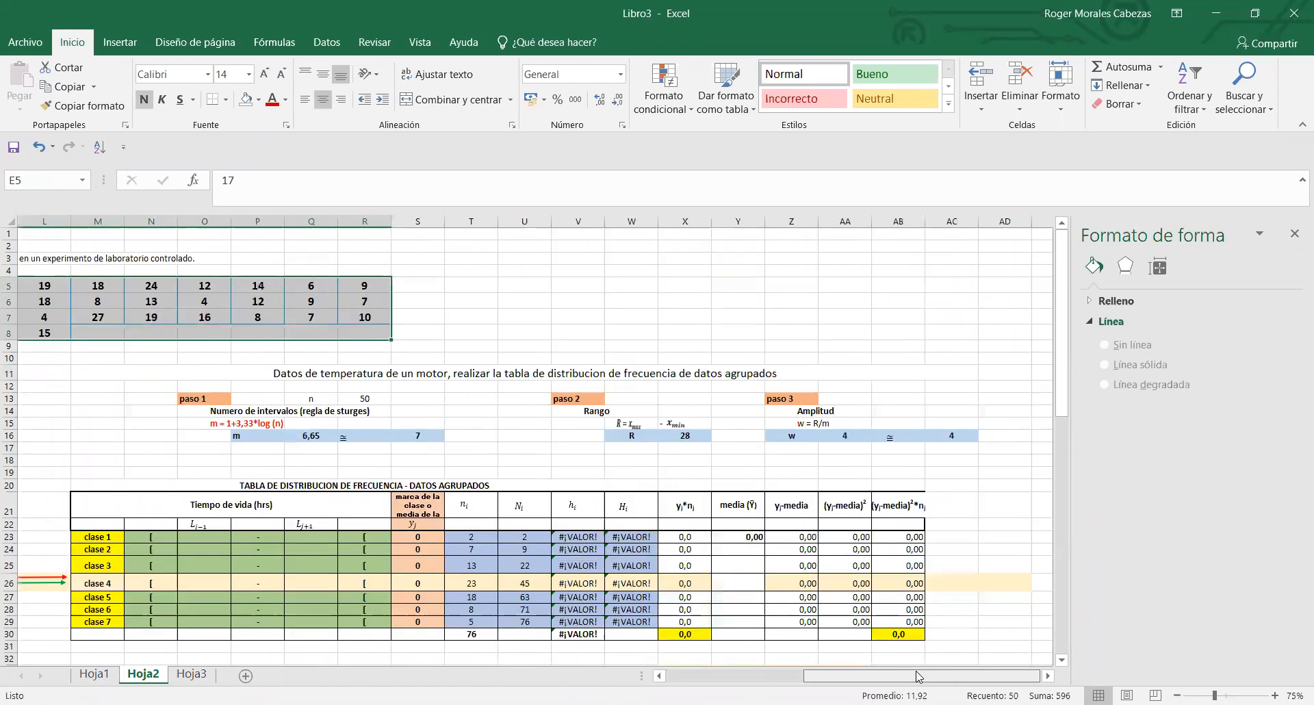
{"action": "double_click", "coordinate": [682, 435]}
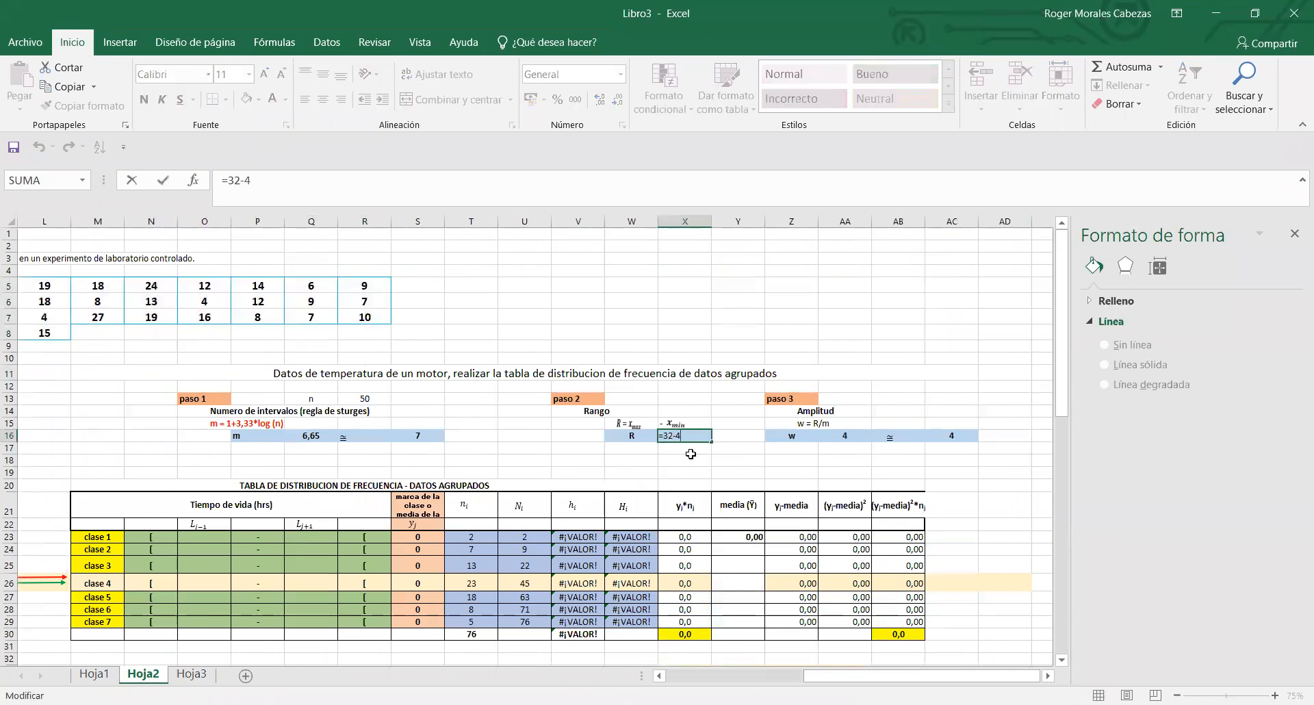
{"action": "key", "text": "Return"}
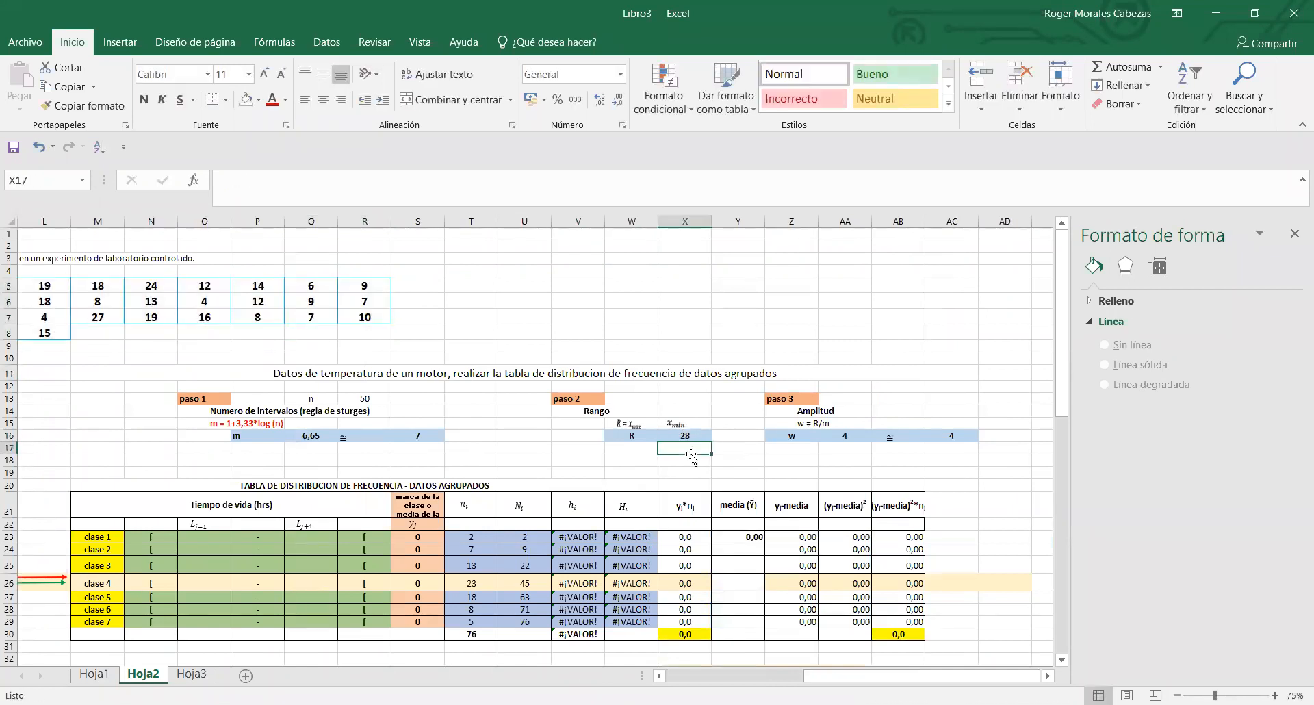
- Enter 4 as the lower class limit of clase 1 in O23
{"action": "left_click_drag", "start_coordinate": [823, 680], "coordinate": [765, 680]}
{"action": "left_click", "coordinate": [527, 529]}
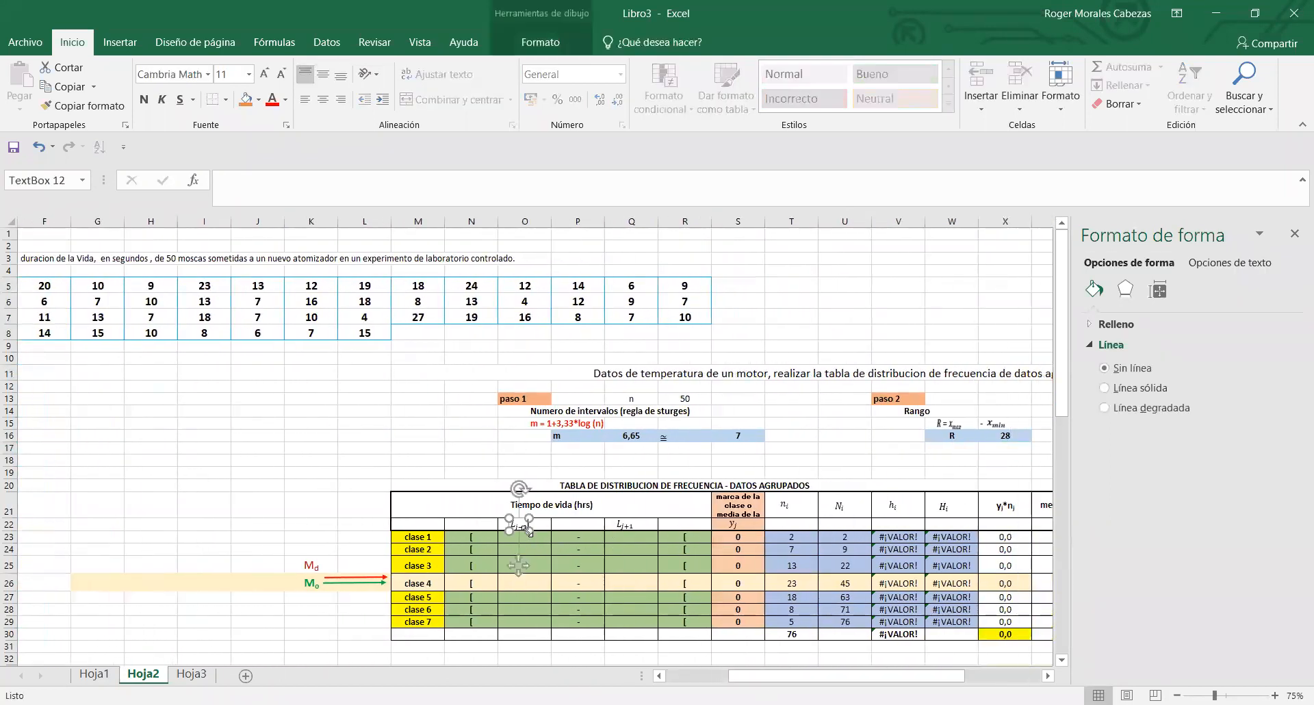
{"action": "left_click", "coordinate": [541, 542]}
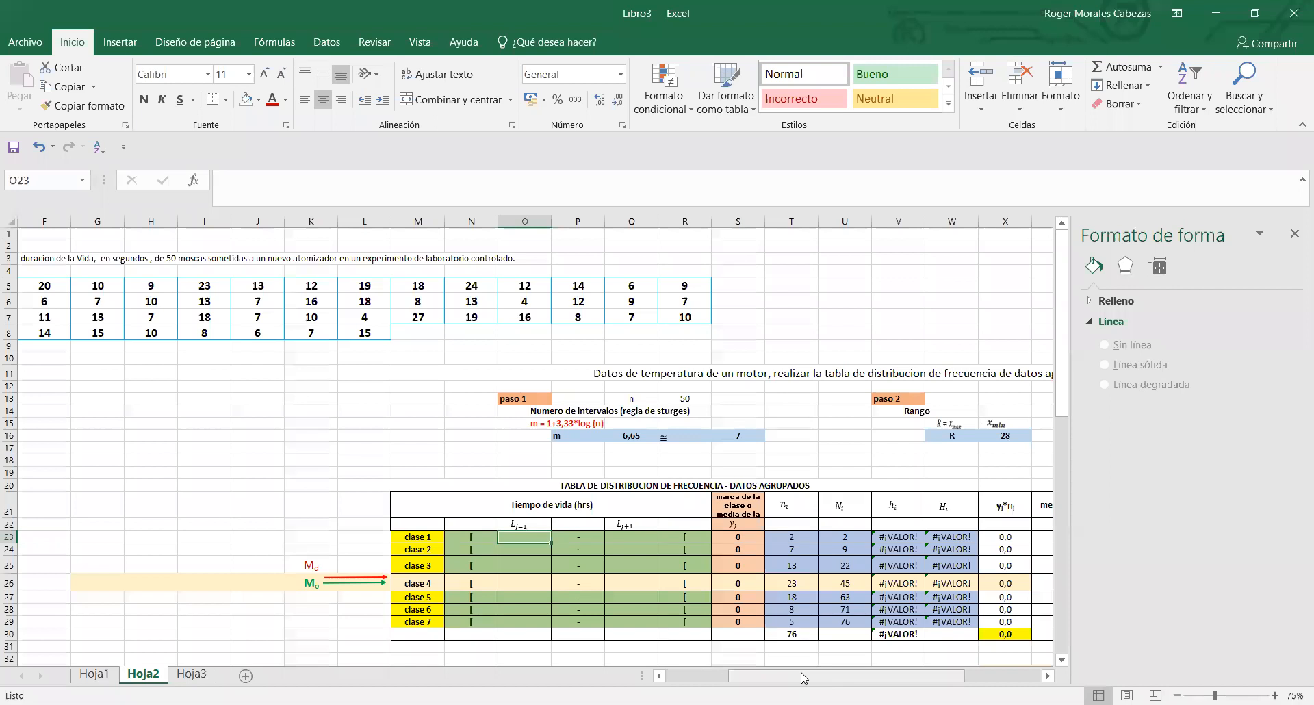
{"action": "left_click_drag", "start_coordinate": [805, 677], "coordinate": [829, 678]}
{"action": "left_click", "coordinate": [417, 545]}
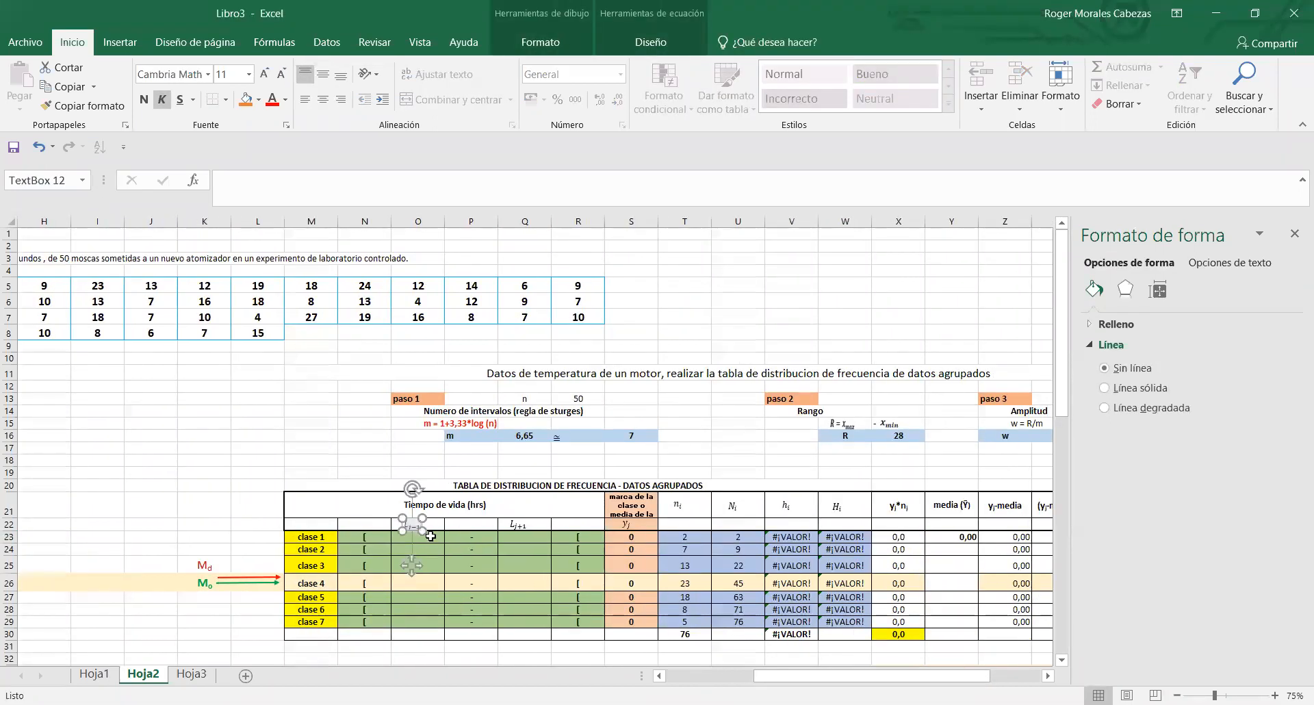
{"action": "left_click", "coordinate": [431, 537]}
{"action": "type", "text": "4"}
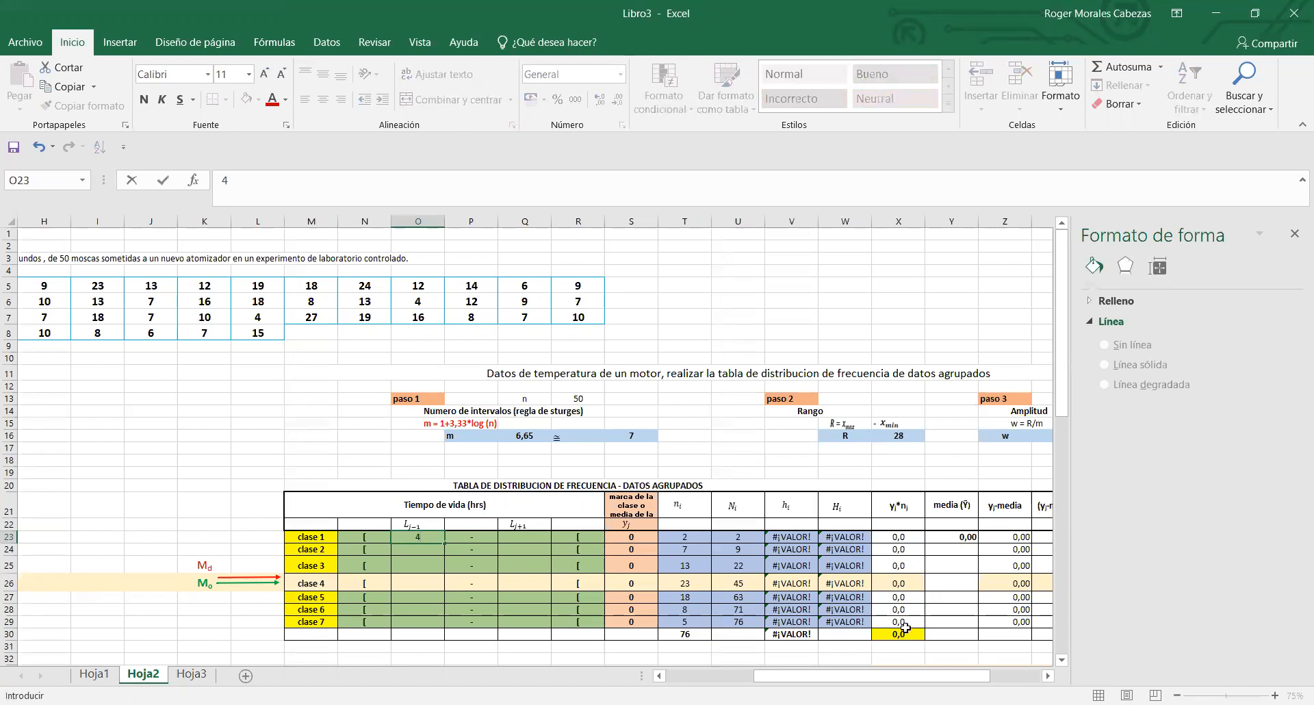
{"action": "left_click_drag", "start_coordinate": [901, 677], "coordinate": [938, 677]}
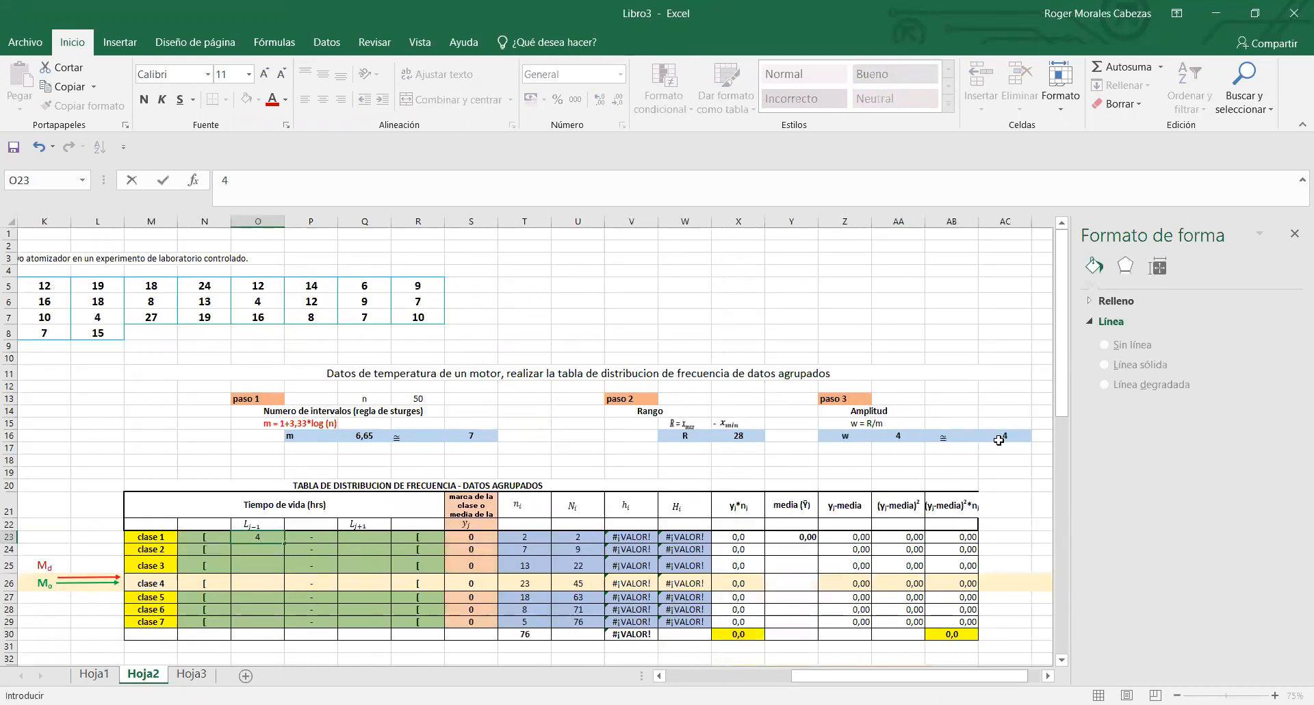
{"action": "key", "text": "ctrl+Return"}
{"action": "left_click", "coordinate": [268, 551]}
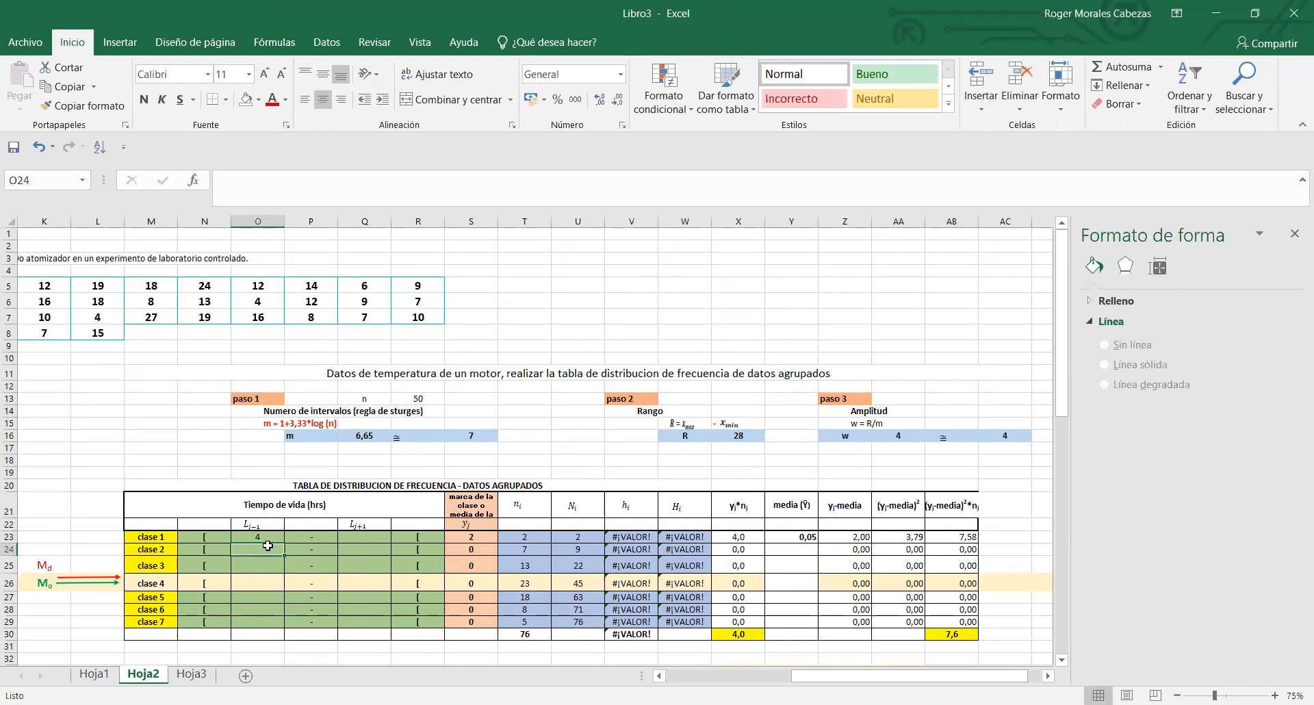
- Enter 8 as the lower class limit of clase 2 in O24
{"action": "type", "text": "8"}
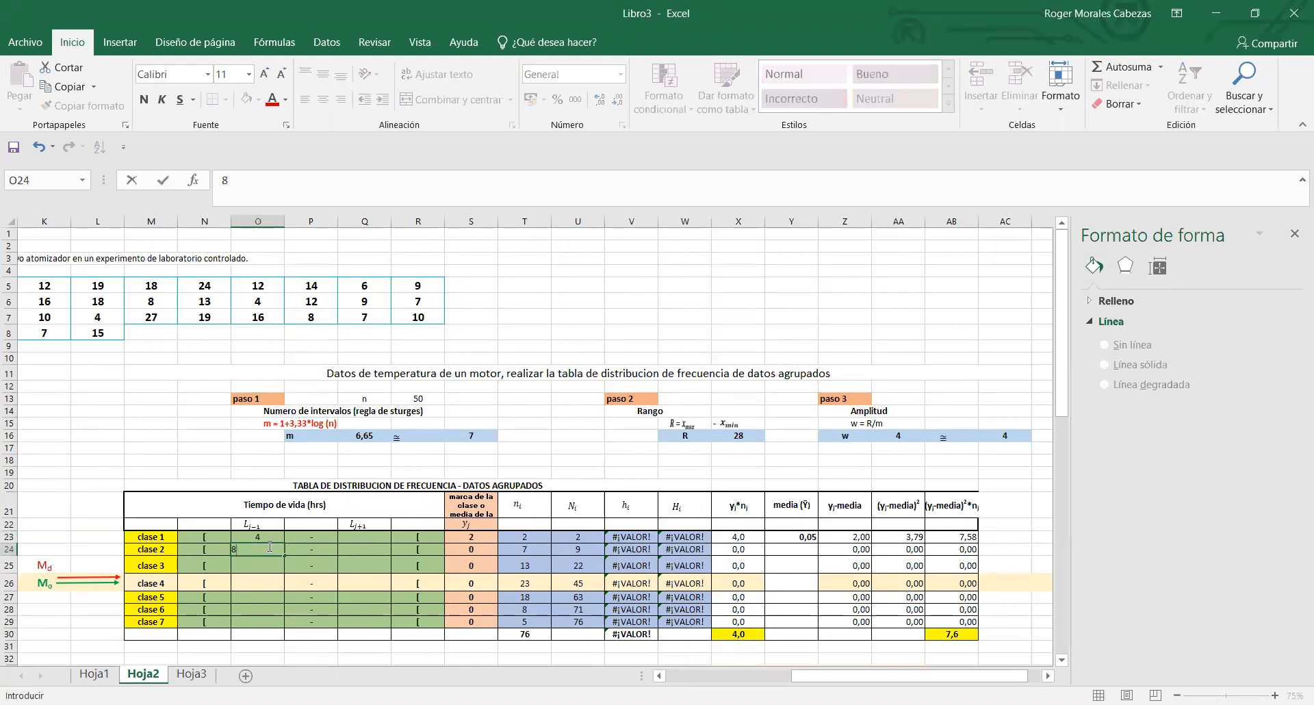
{"action": "key", "text": "Return"}
- Enter 8 as the upper class limit of clase 1 in Q23
{"action": "left_click", "coordinate": [268, 538]}
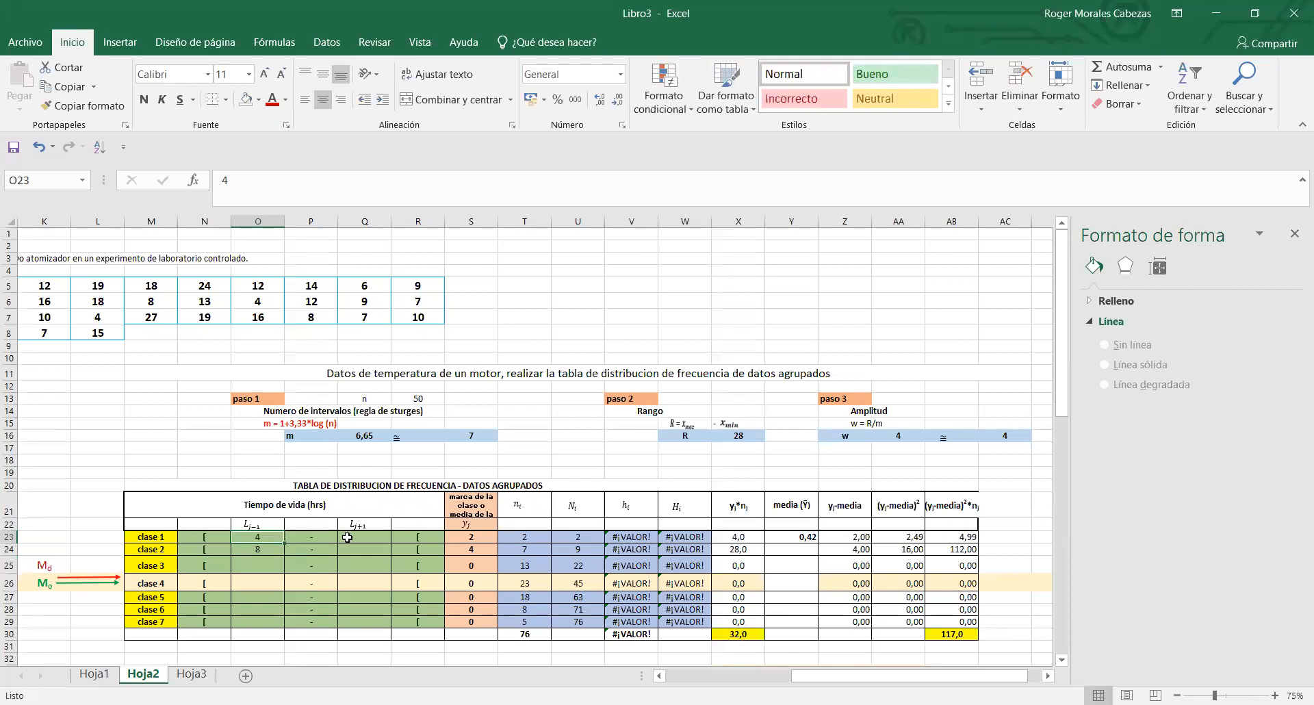
{"action": "left_click", "coordinate": [348, 538]}
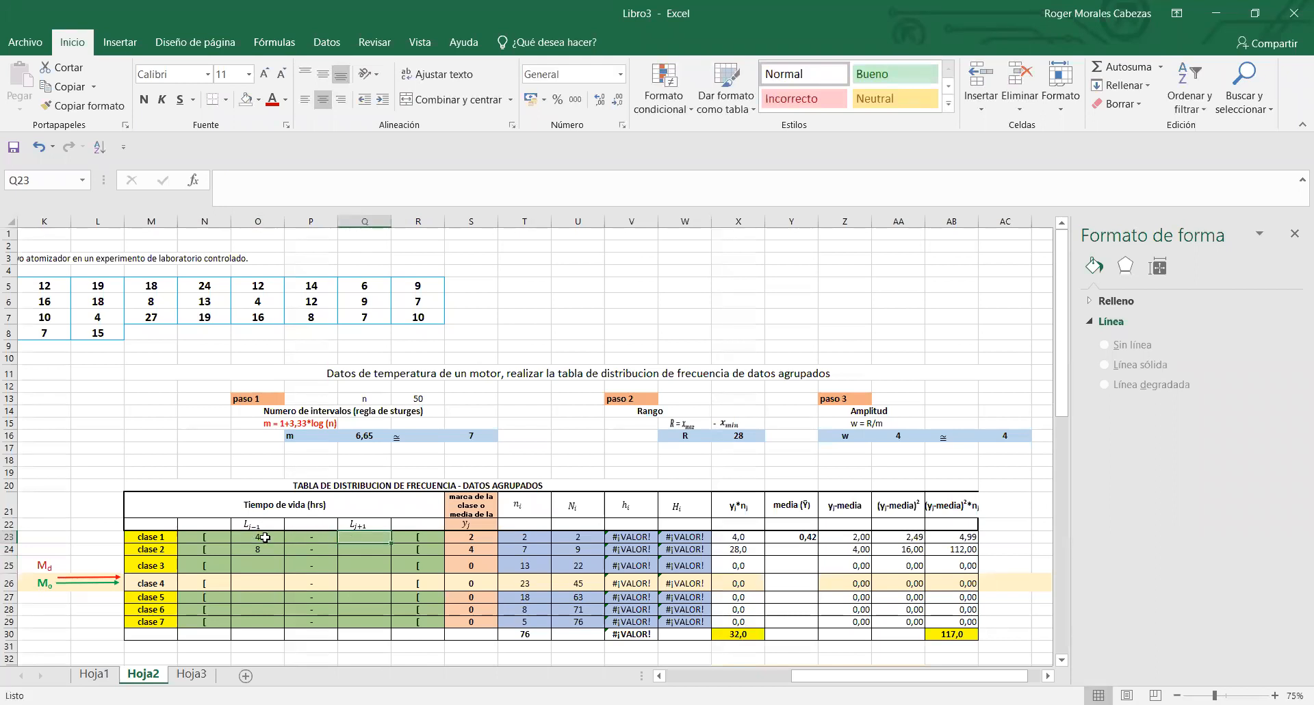
{"action": "left_click", "coordinate": [266, 538]}
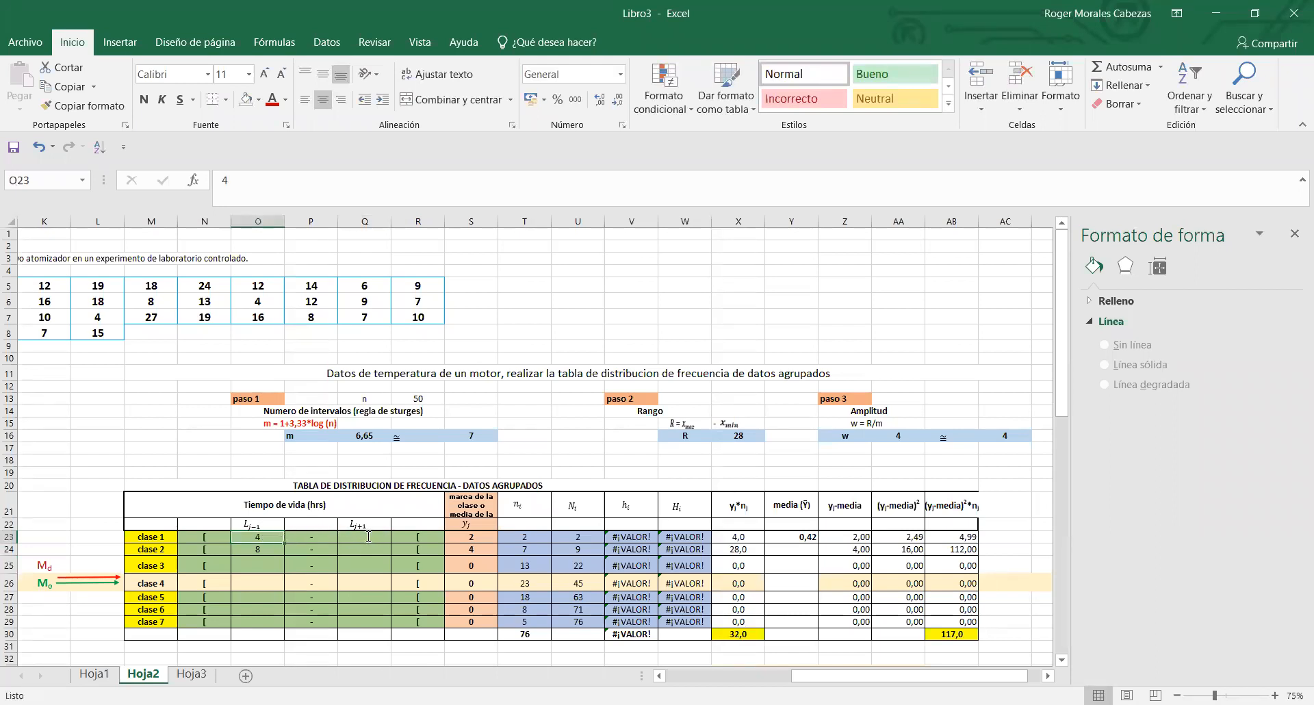
{"action": "left_click", "coordinate": [364, 539]}
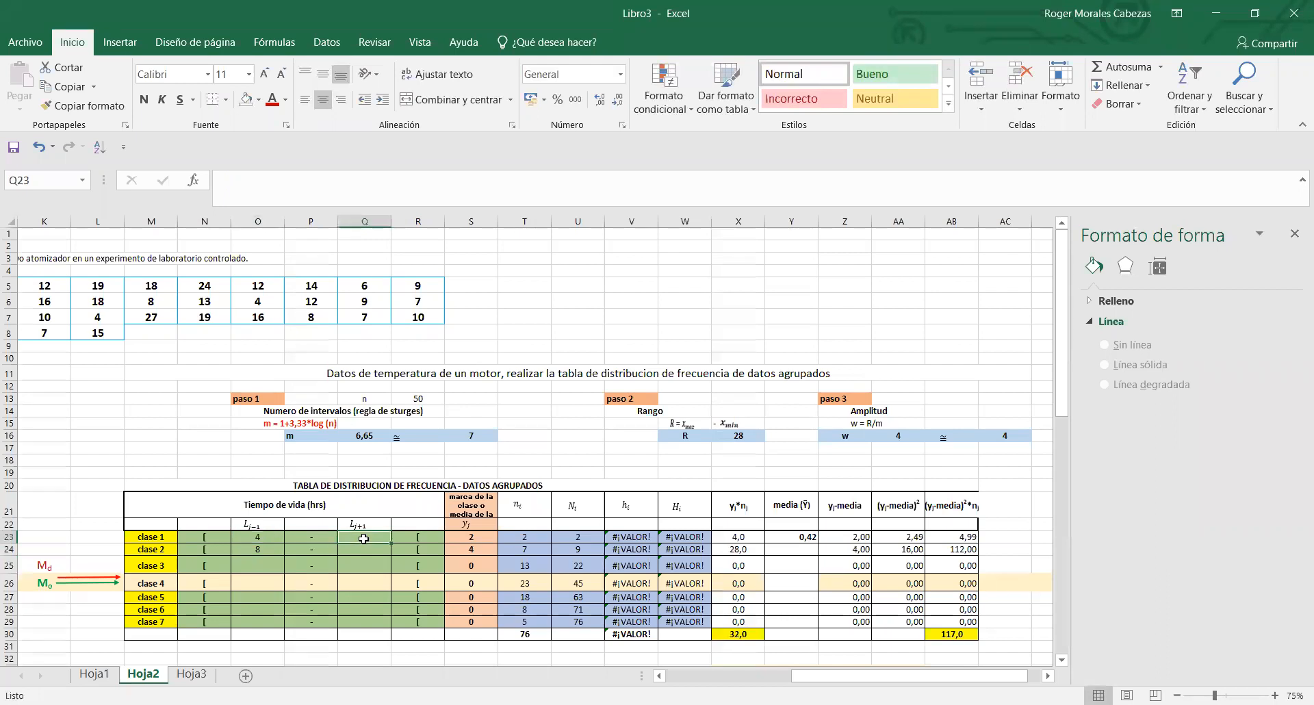
{"action": "type", "text": "8"}
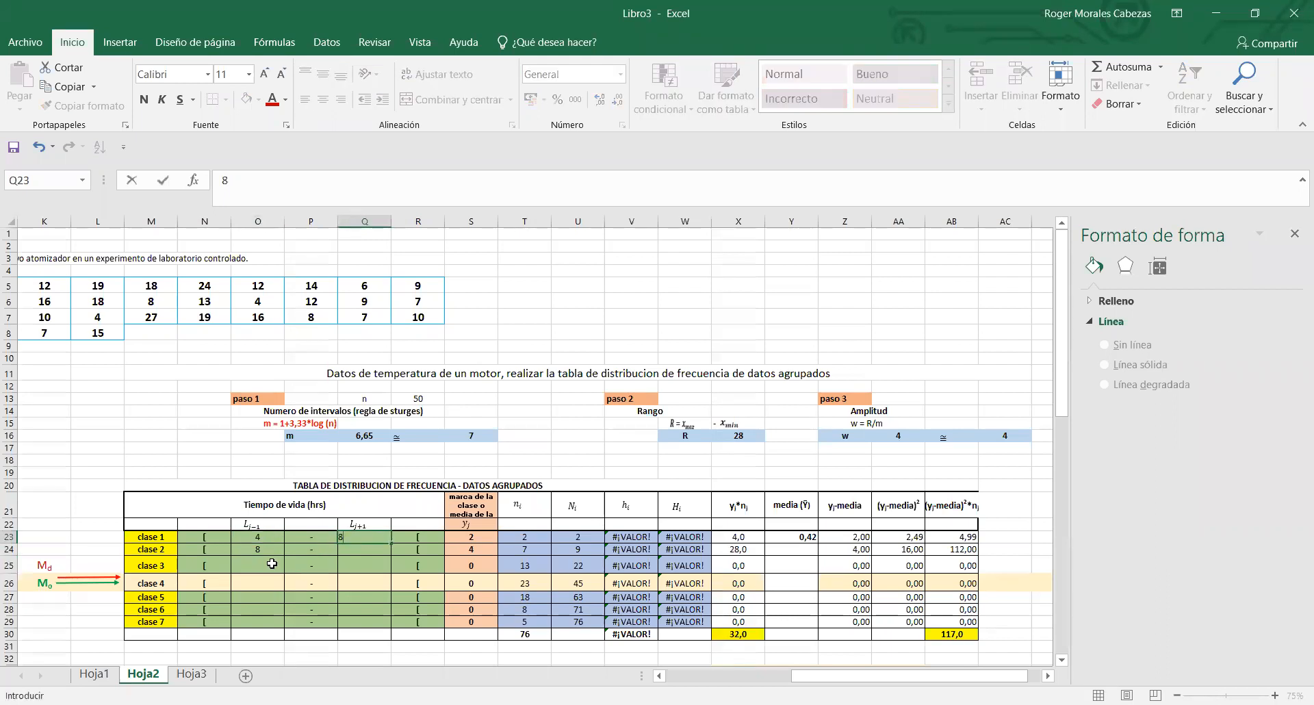
- Clear the lower class limit of clase 2 in O24
{"action": "left_click", "coordinate": [271, 550]}
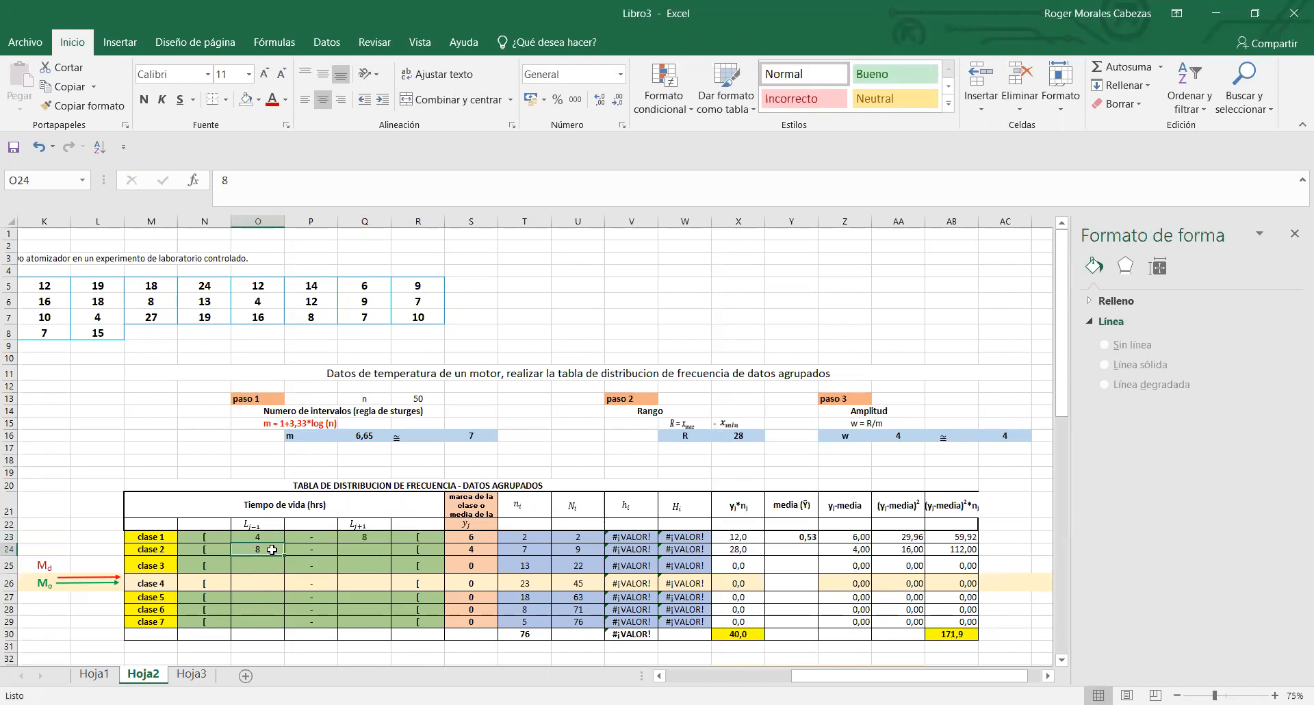
{"action": "key", "text": "Delete"}
- Review the lower and upper limits of clase 1 in O23 and Q23 against the cells of clase 2
{"action": "left_click", "coordinate": [354, 538]}
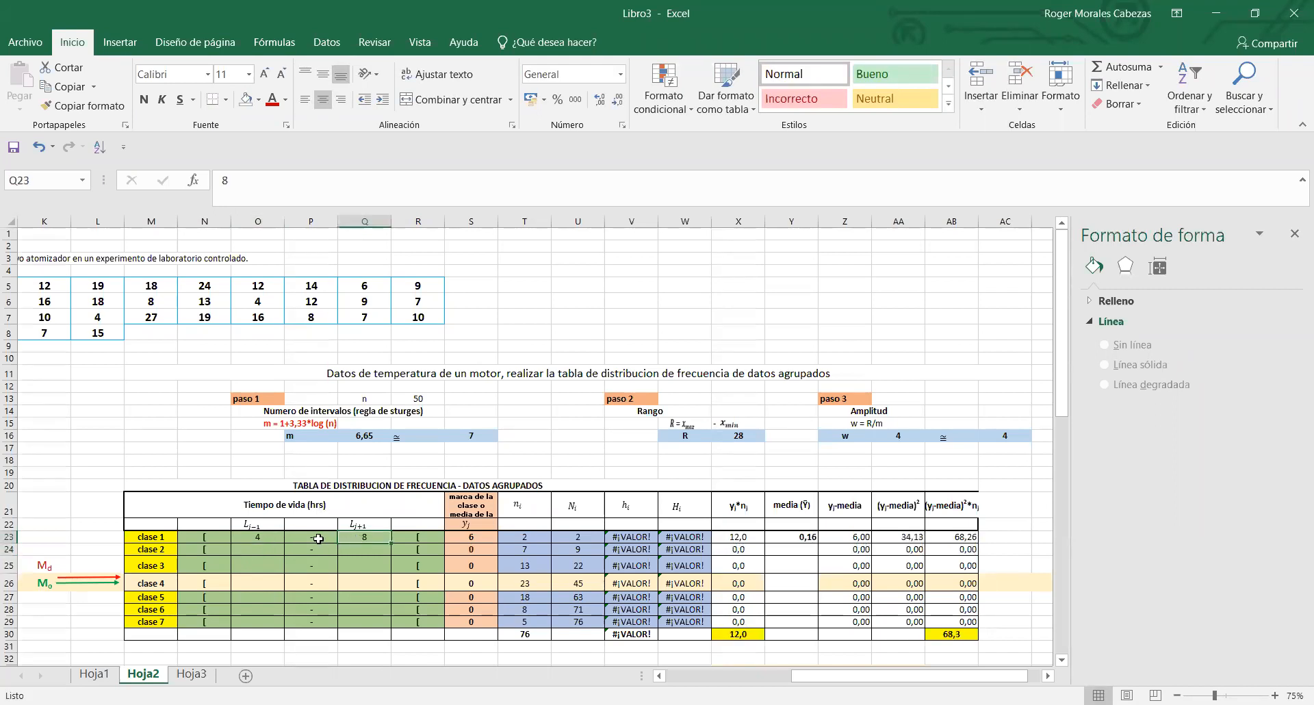
{"action": "left_click", "coordinate": [261, 537]}
{"action": "left_click", "coordinate": [364, 529]}
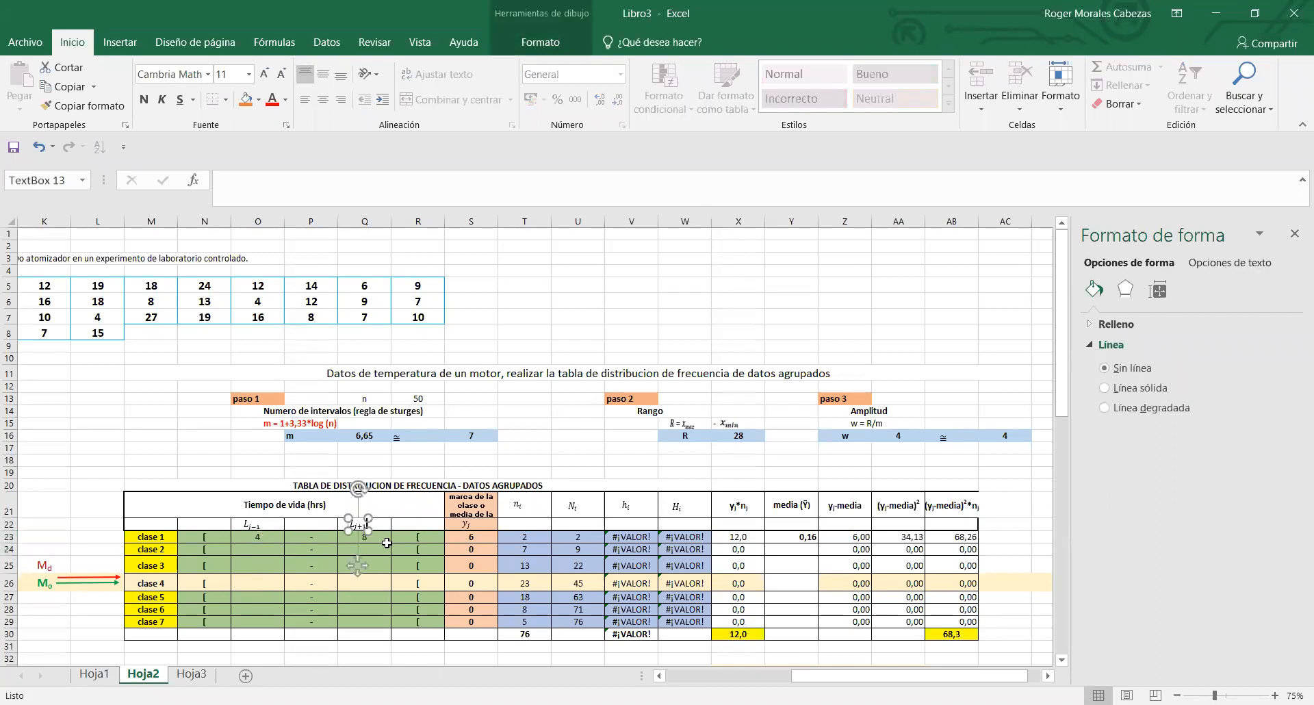
{"action": "left_click", "coordinate": [384, 538]}
{"action": "left_click", "coordinate": [379, 551]}
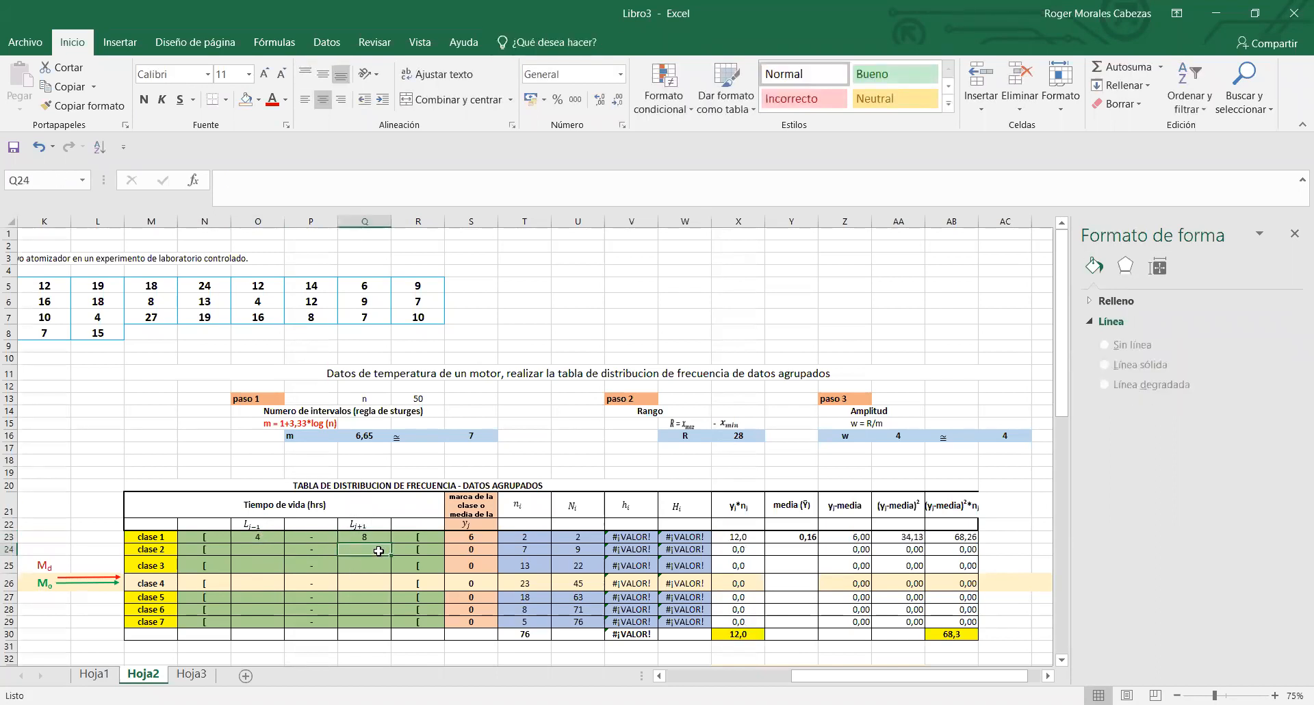
{"action": "left_click", "coordinate": [263, 539]}
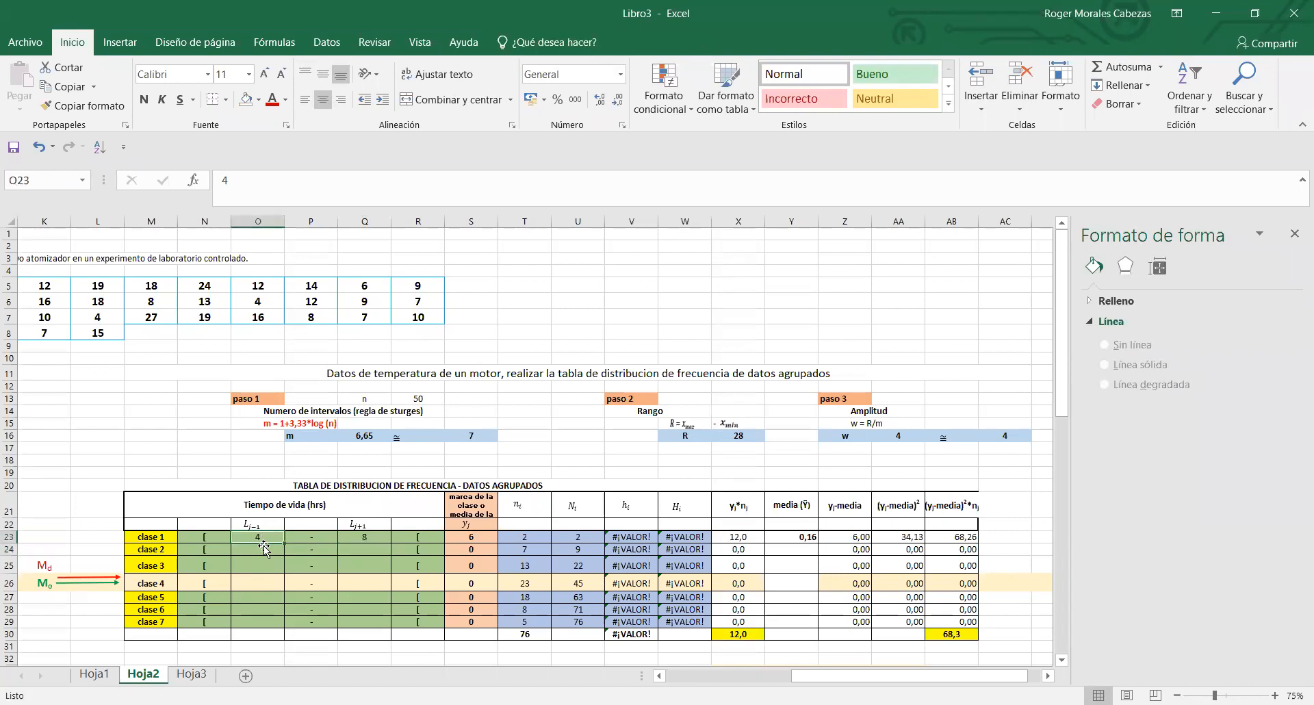
{"action": "left_click", "coordinate": [264, 550]}
{"action": "left_click", "coordinate": [397, 540]}
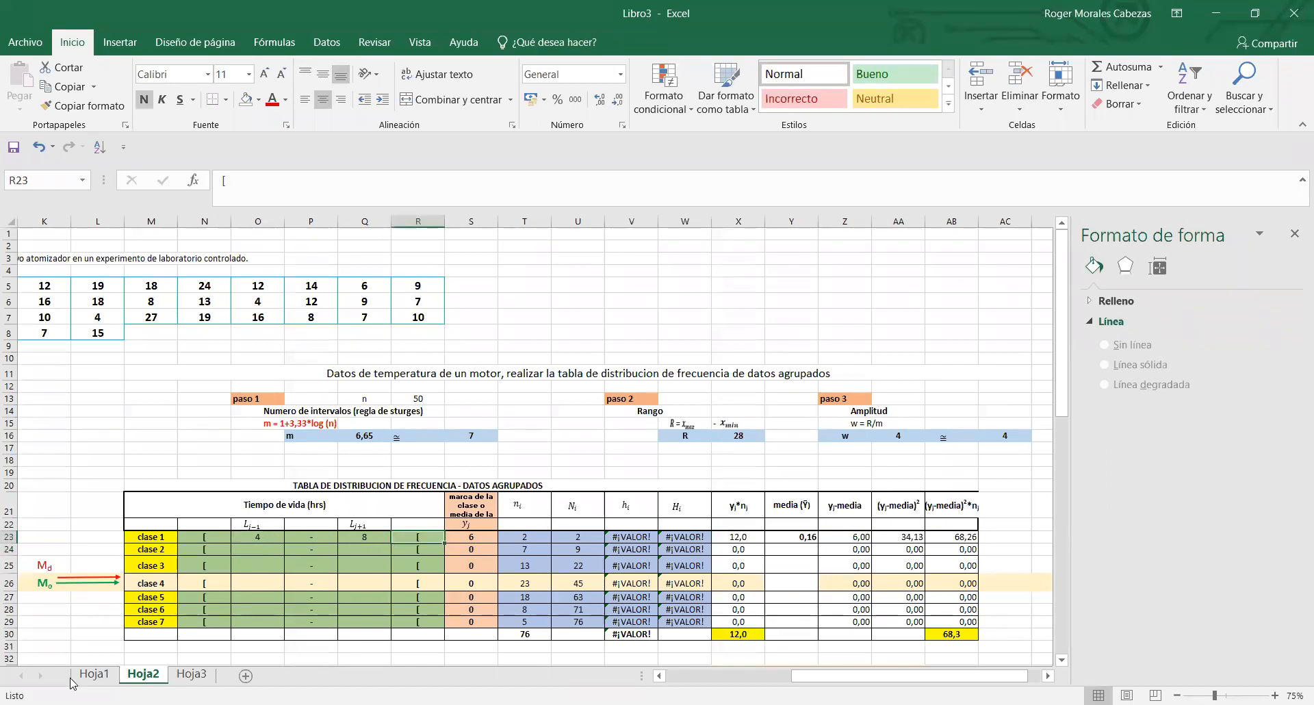
- Check in Hoja1 how the class limits in M17, O17 and M18 are calculated, and return to Hoja2
{"action": "left_click", "coordinate": [94, 674]}
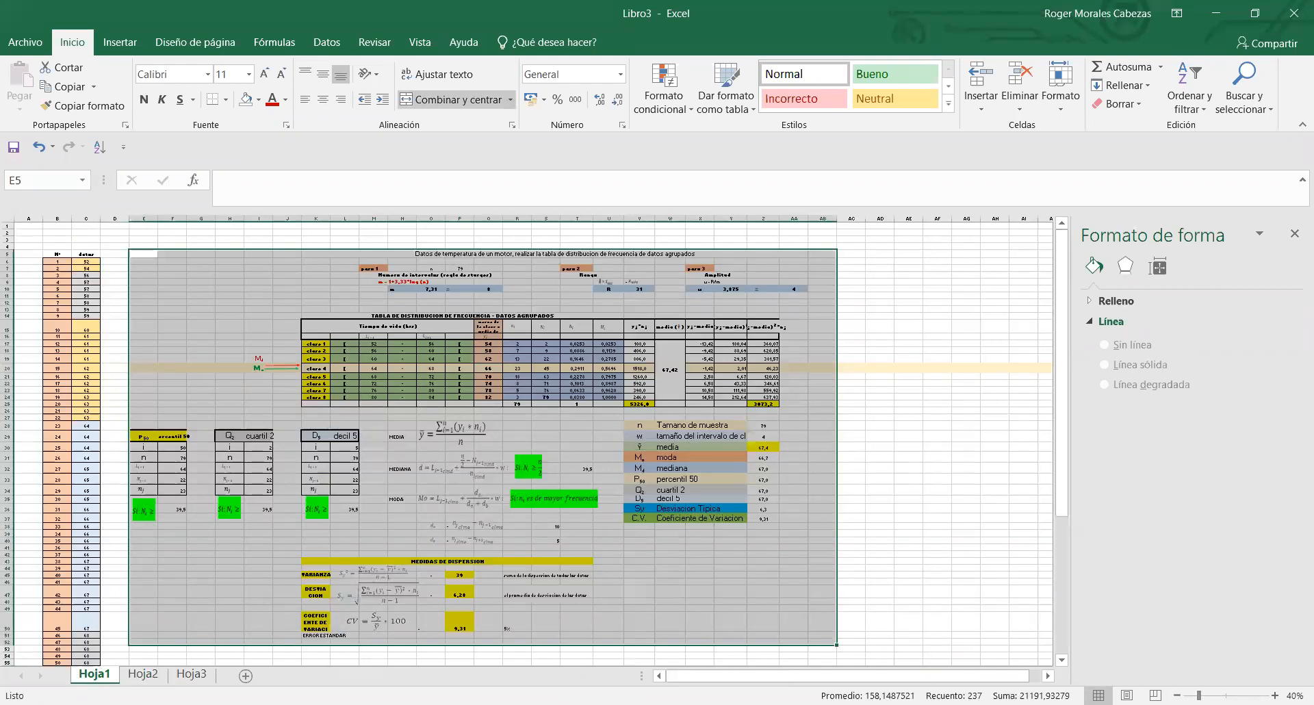
{"action": "scroll", "coordinate": [534, 441], "scroll_direction": "up", "scroll_amount": 3}
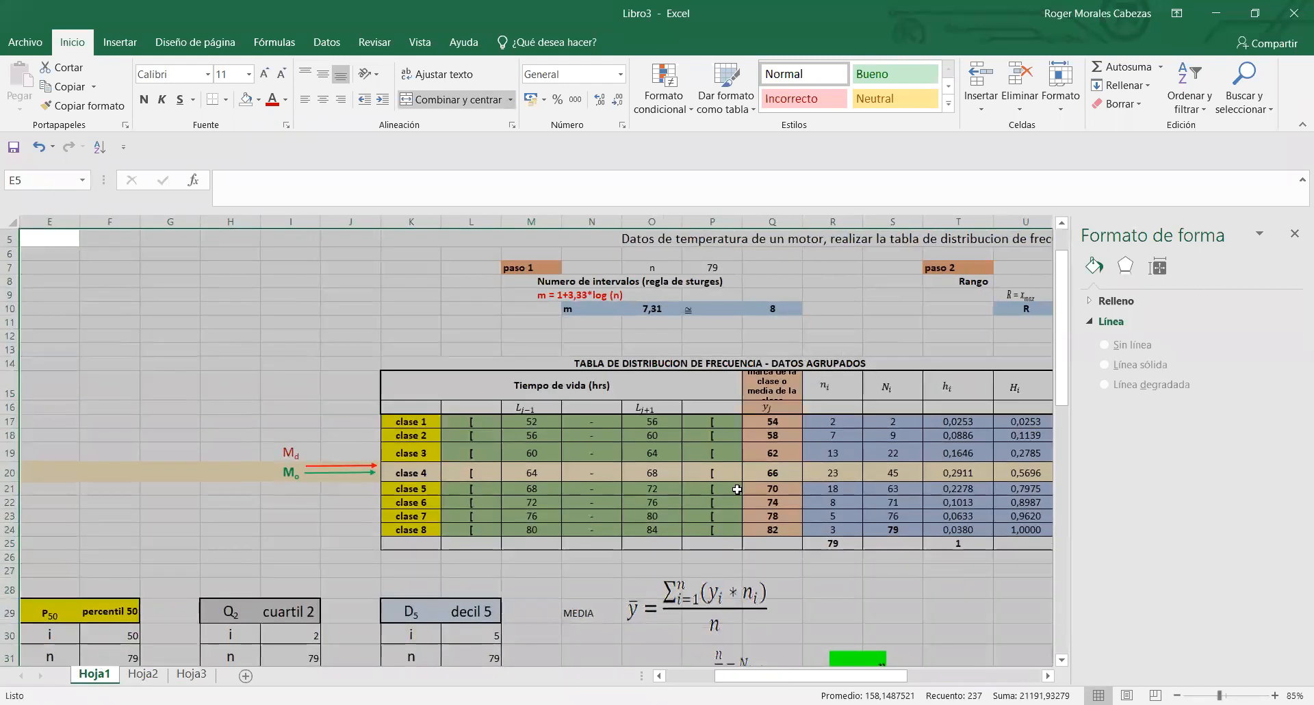
{"action": "left_click", "coordinate": [693, 469]}
{"action": "left_click_drag", "start_coordinate": [506, 421], "coordinate": [651, 421]}
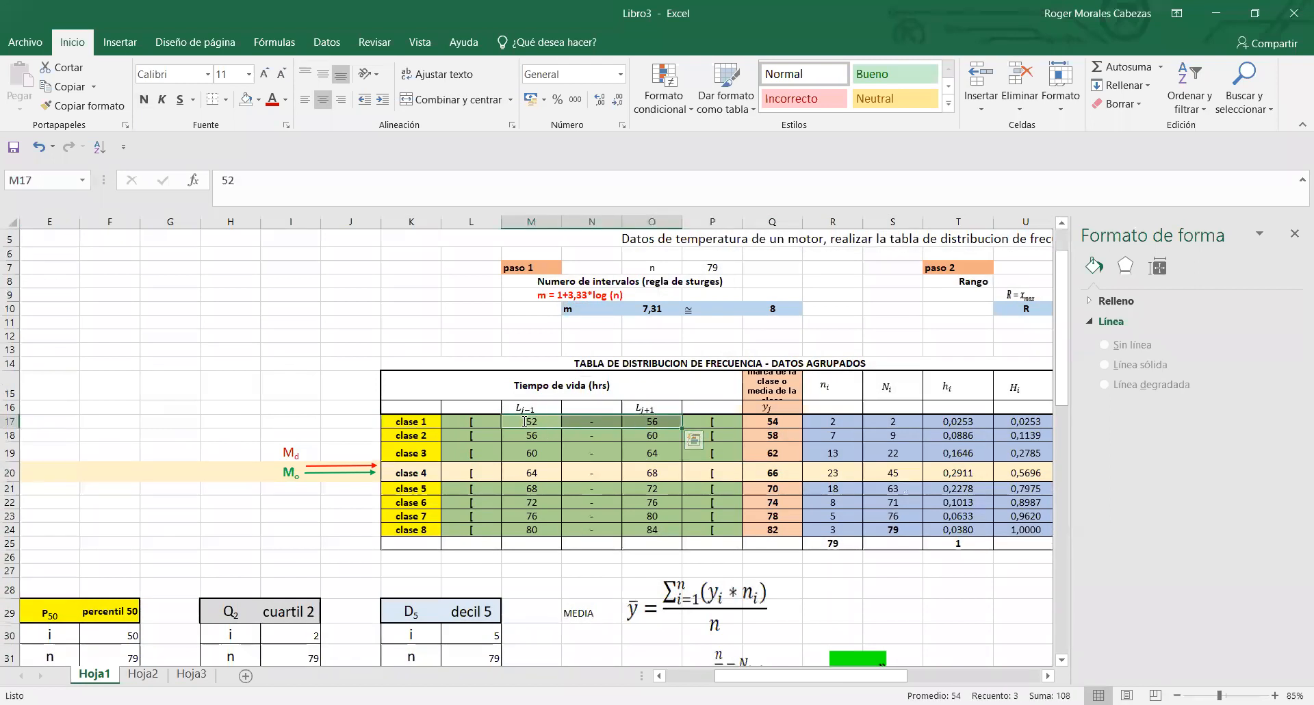
{"action": "left_click", "coordinate": [674, 419]}
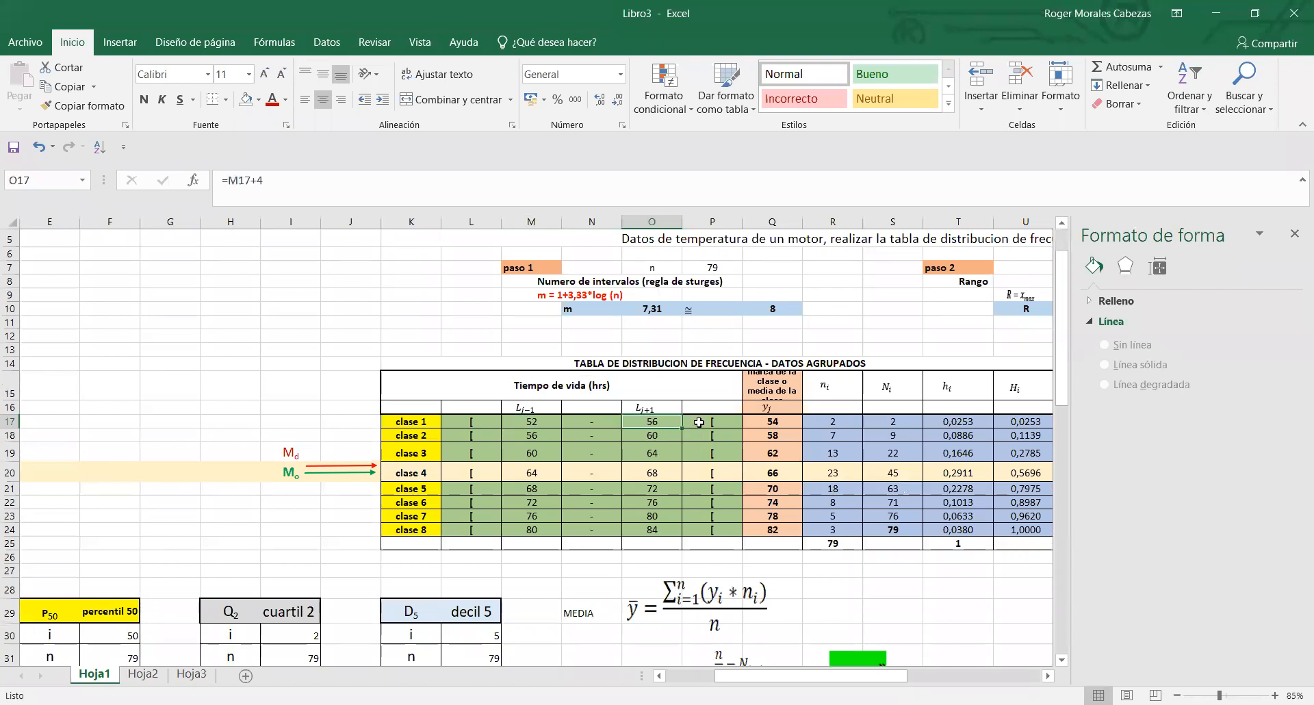
{"action": "left_click", "coordinate": [699, 422]}
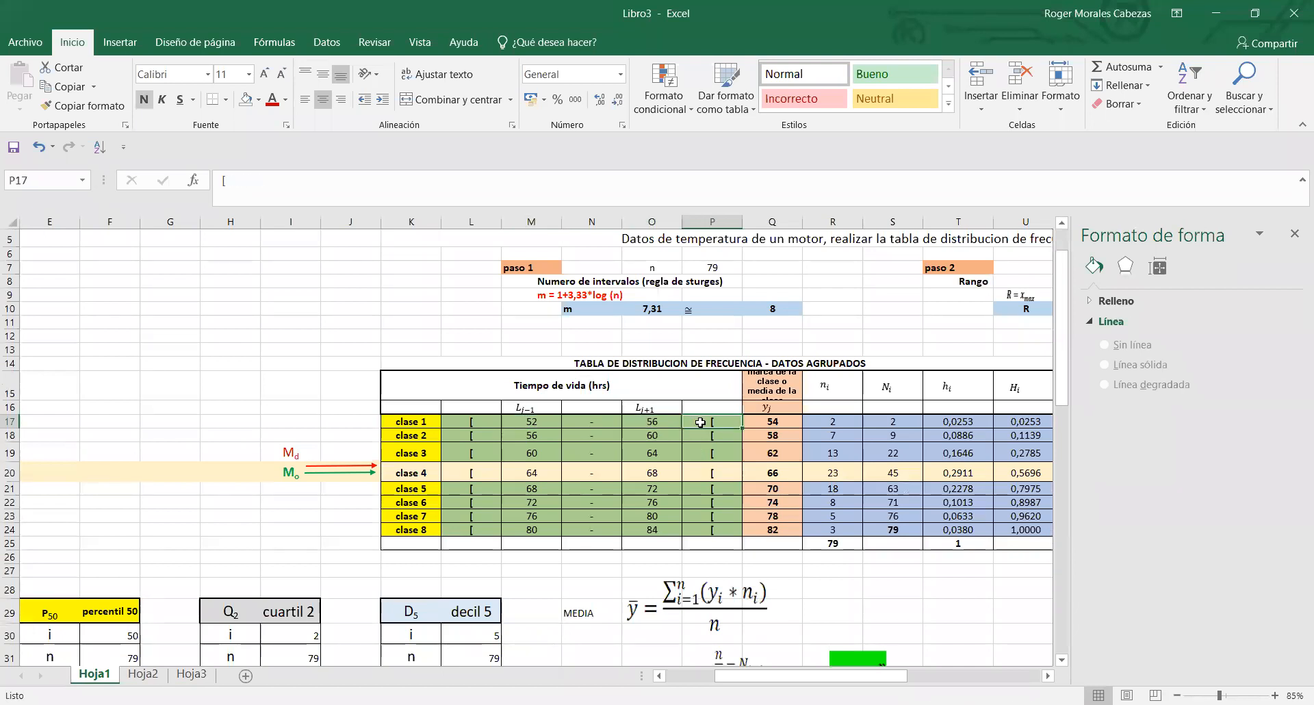
{"action": "left_click", "coordinate": [549, 425]}
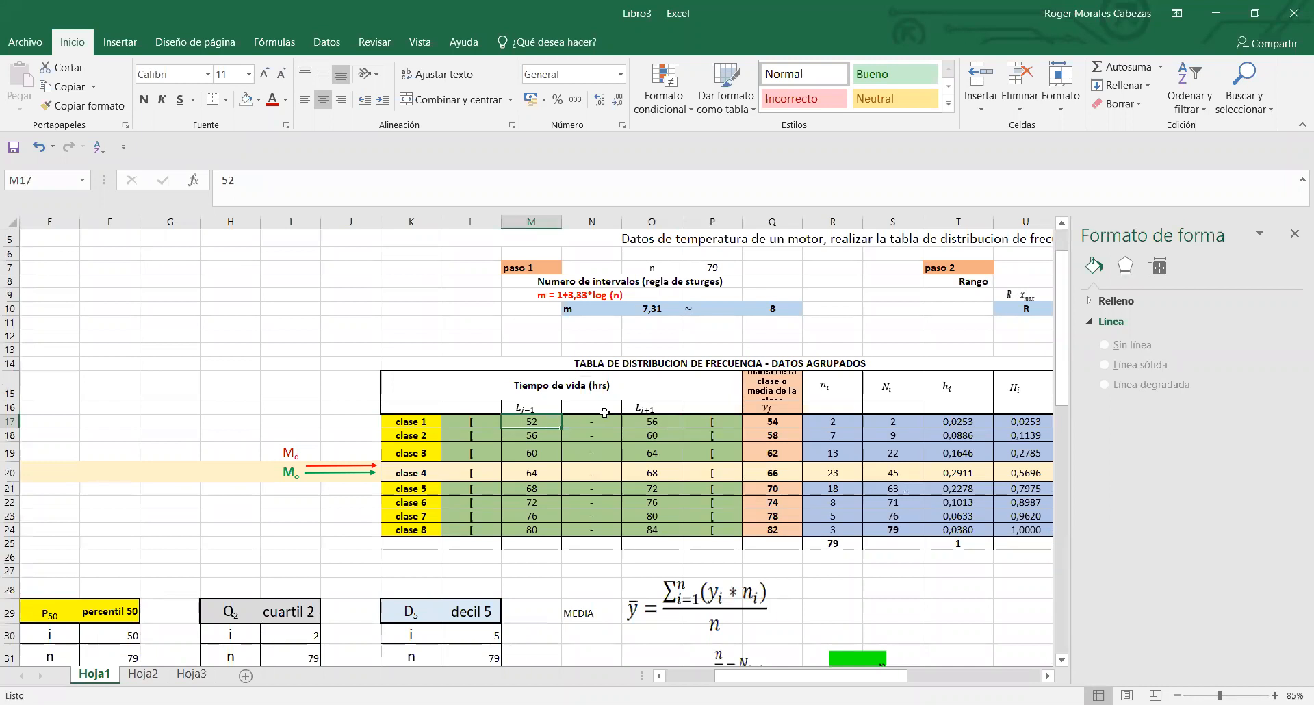
{"action": "left_click", "coordinate": [654, 421]}
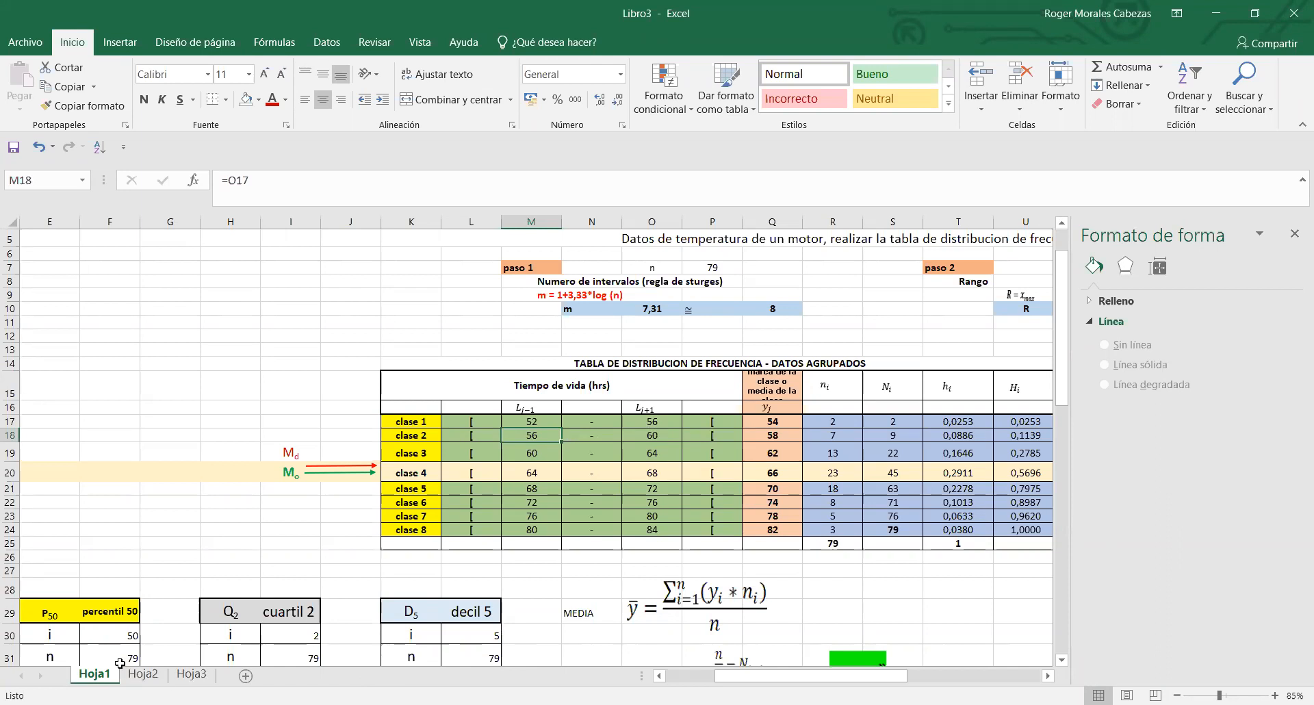
{"action": "left_click", "coordinate": [143, 674]}
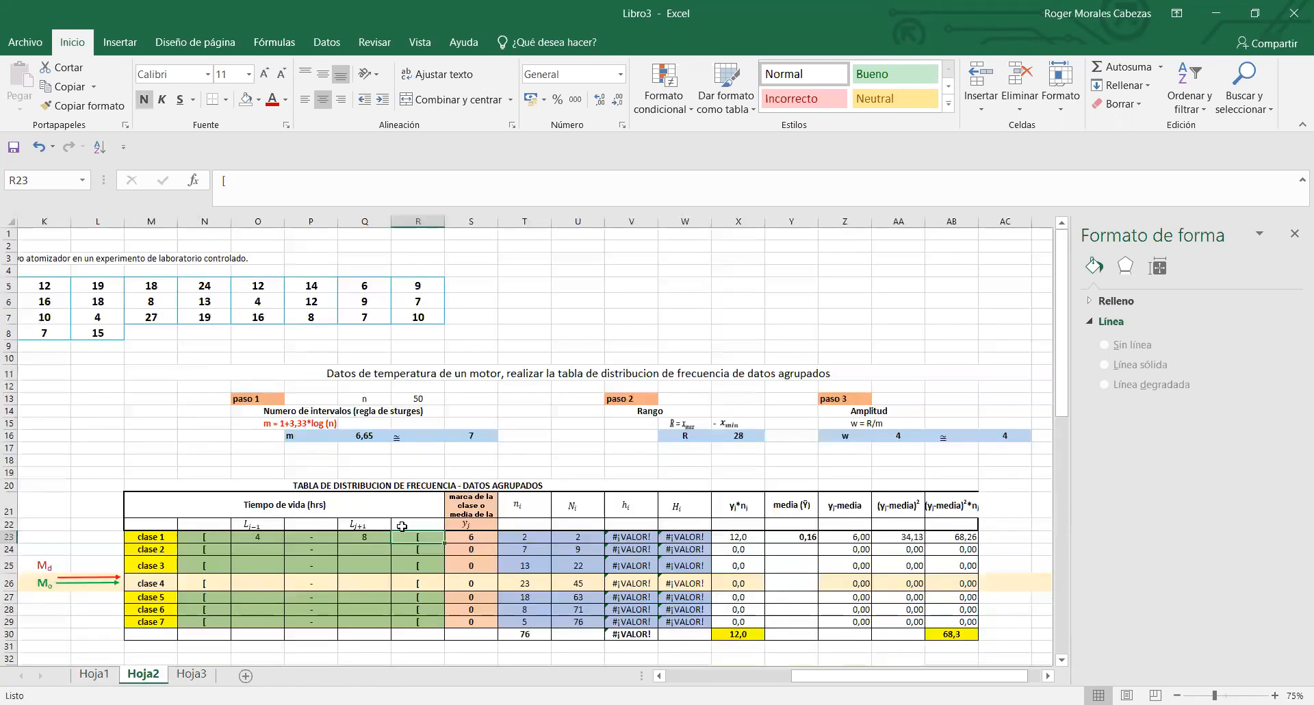
- Try extending the lower class limits 4 and 8 as a series down to O29, and undo the fill and the 8 in O24
{"action": "left_click", "coordinate": [250, 538]}
{"action": "left_click", "coordinate": [249, 548]}
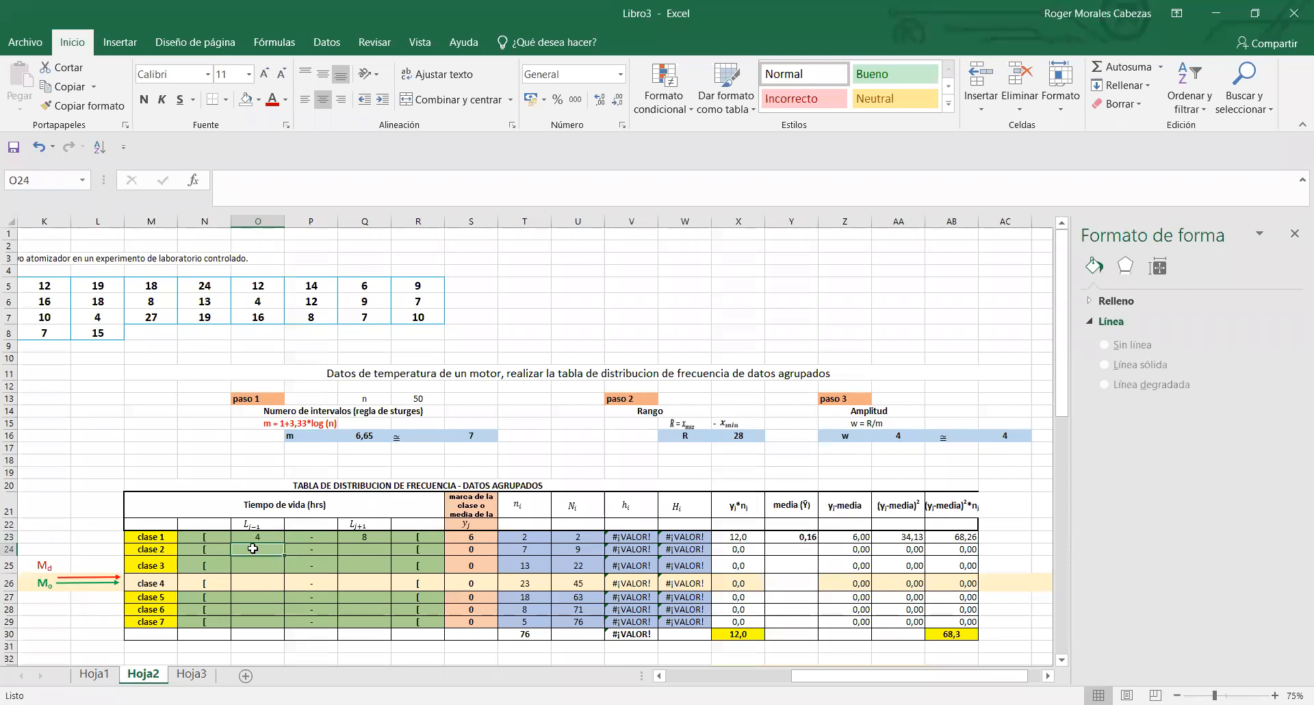
{"action": "double_click", "coordinate": [254, 549]}
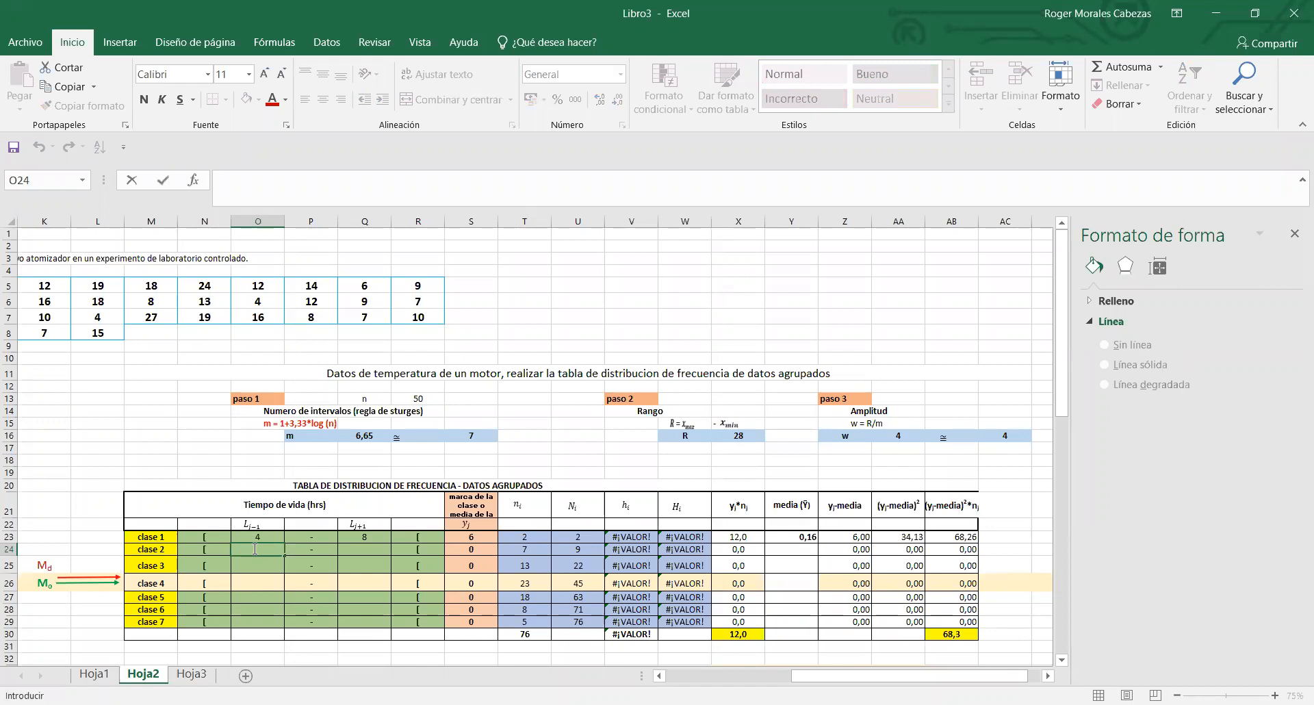
{"action": "type", "text": "8"}
{"action": "key", "text": "Return"}
{"action": "left_click_drag", "start_coordinate": [272, 539], "coordinate": [280, 624]}
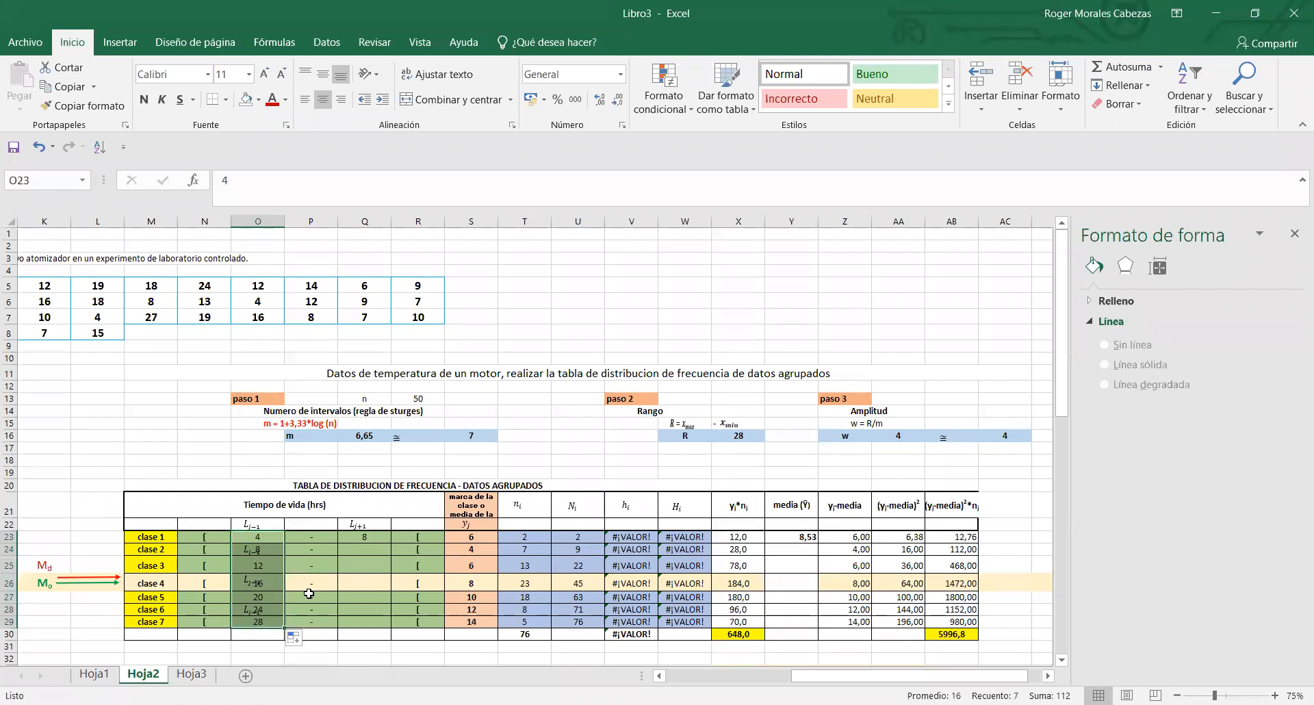
{"action": "key", "text": "ctrl+z"}
{"action": "key", "text": "ctrl+z"}
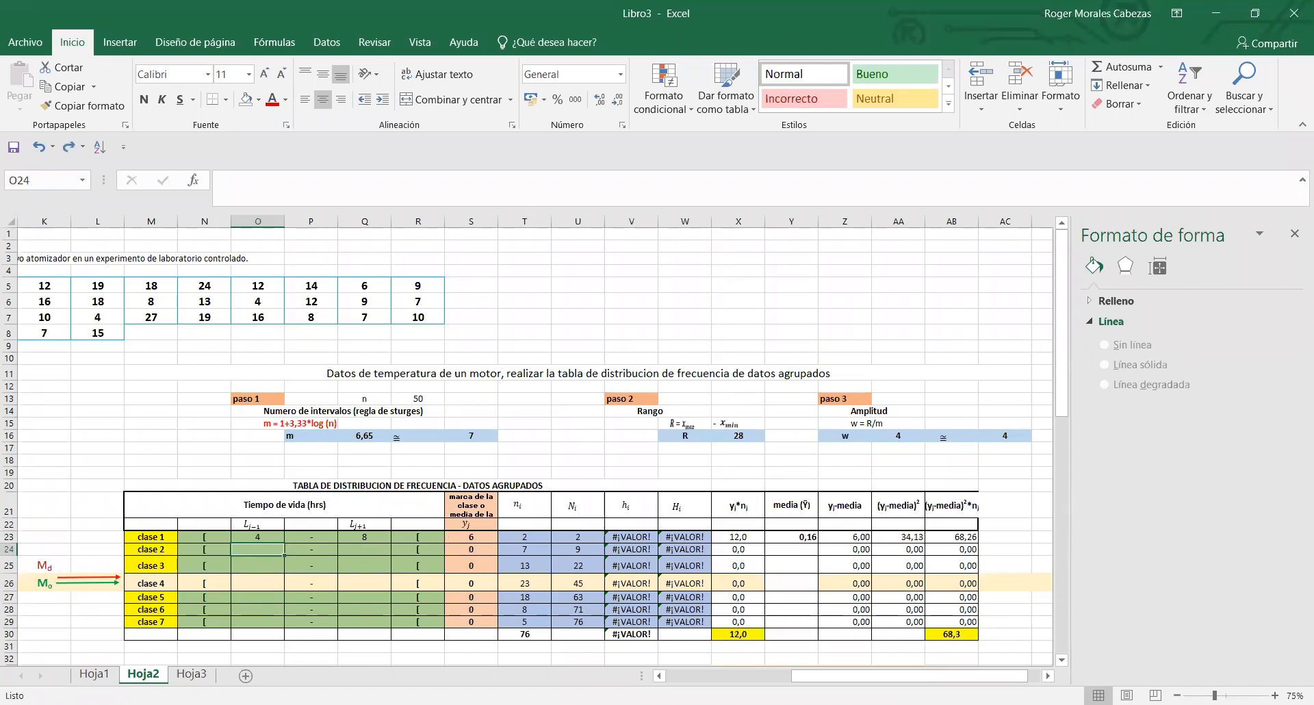
- Calculate the lower class limit of clase 2 in O24 with =O23+4 and copy the formula down to clase 7 in O29
{"action": "left_click_drag", "start_coordinate": [1215, 695], "coordinate": [1225, 695]}
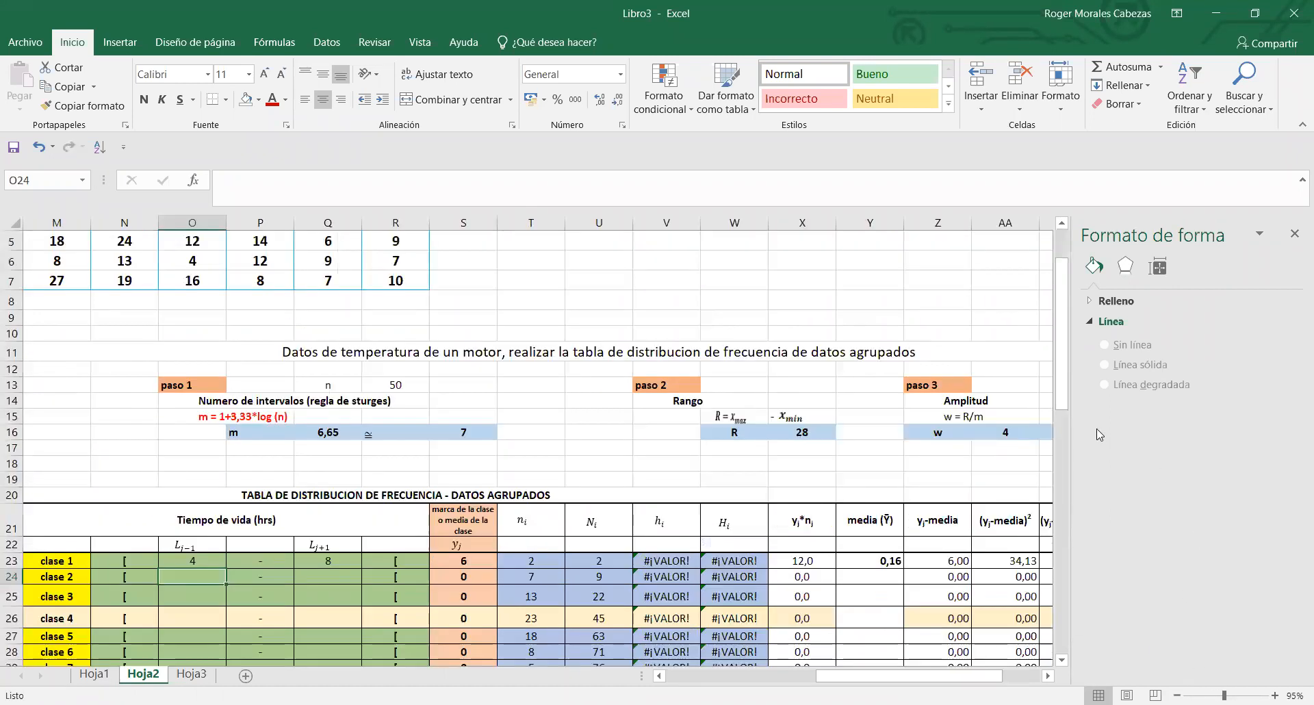
{"action": "left_click_drag", "start_coordinate": [1062, 400], "coordinate": [1063, 460]}
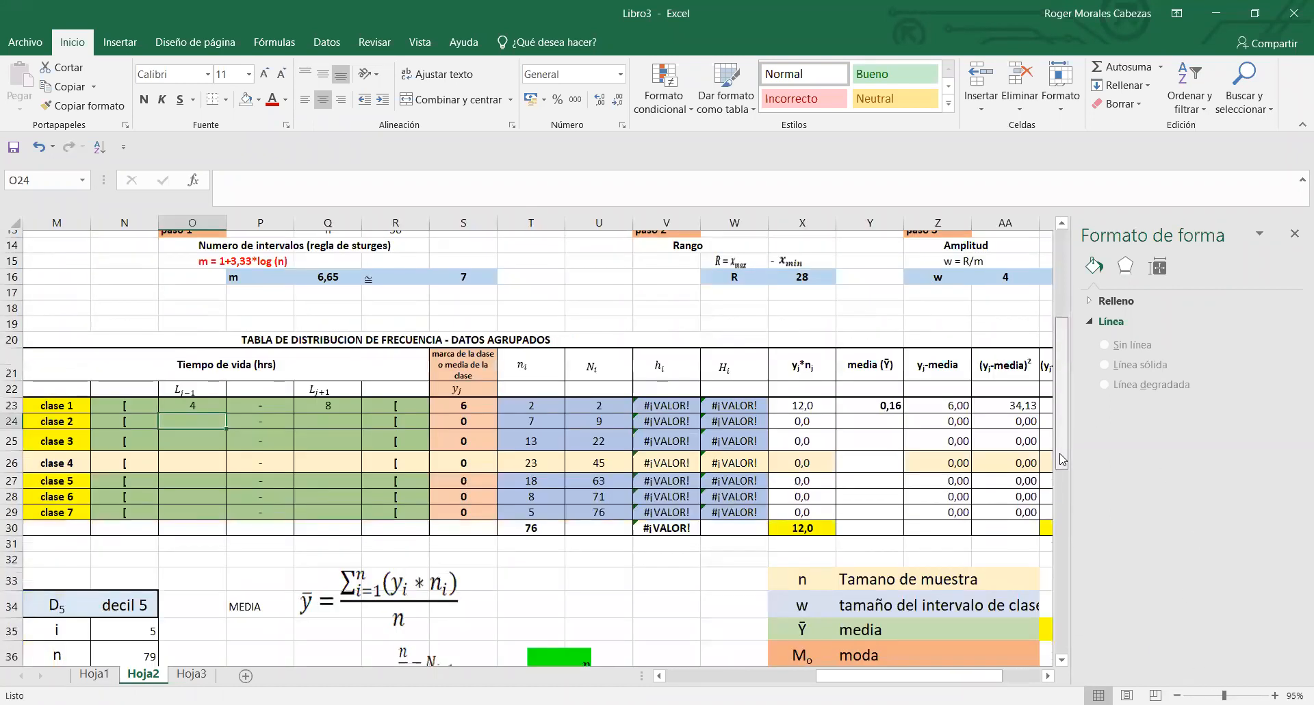
{"action": "double_click", "coordinate": [202, 413]}
{"action": "type", "text": "="}
{"action": "left_click", "coordinate": [189, 398]}
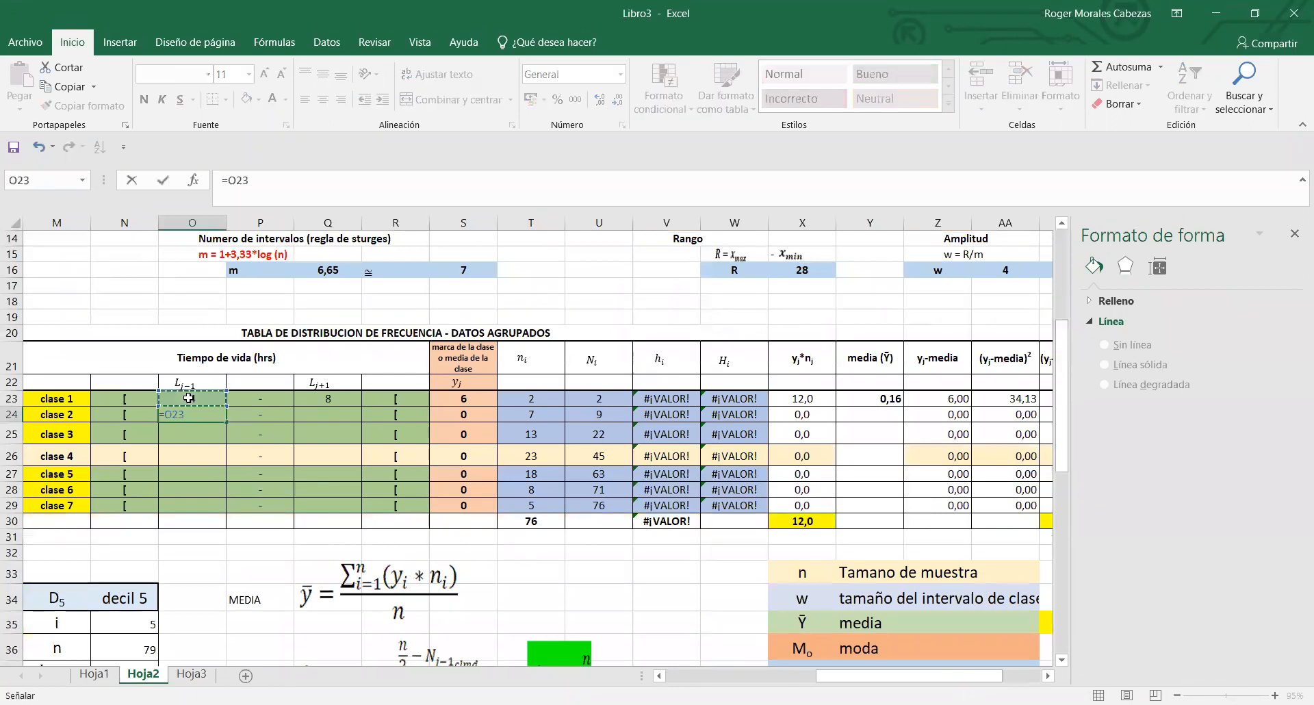
{"action": "type", "text": "+4"}
{"action": "key", "text": "Return"}
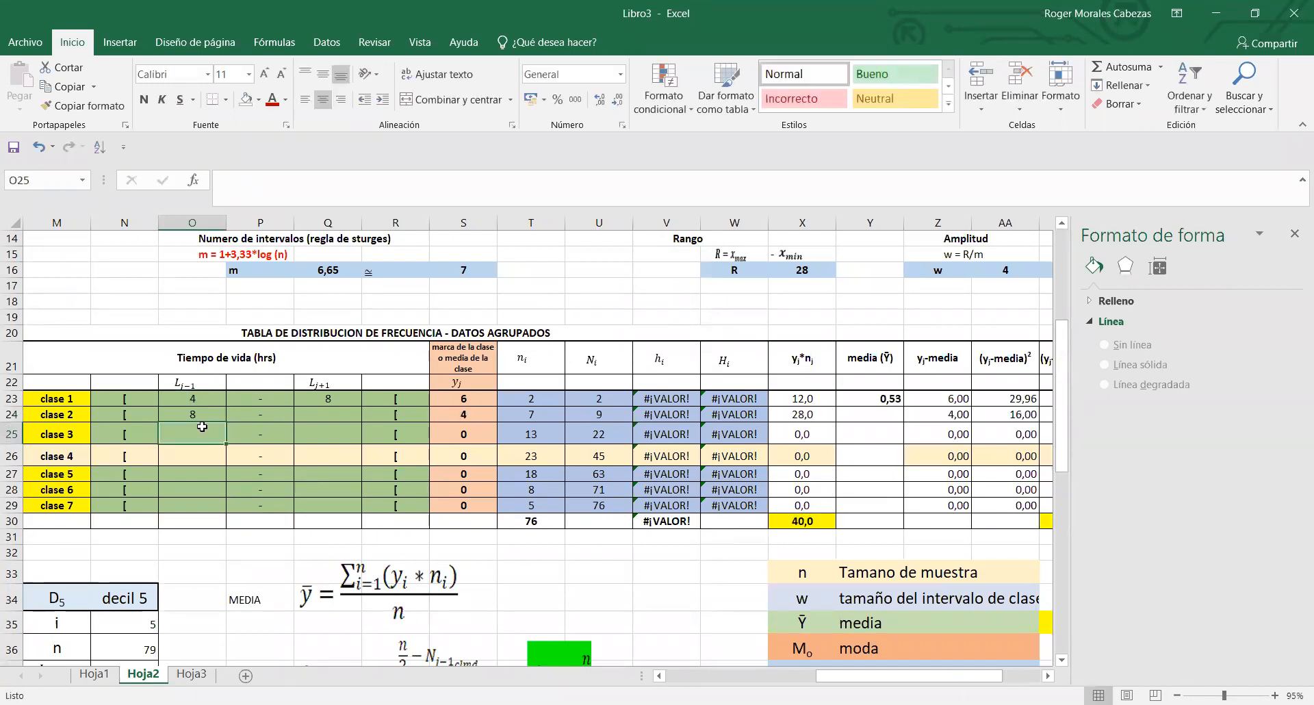
{"action": "left_click", "coordinate": [198, 415]}
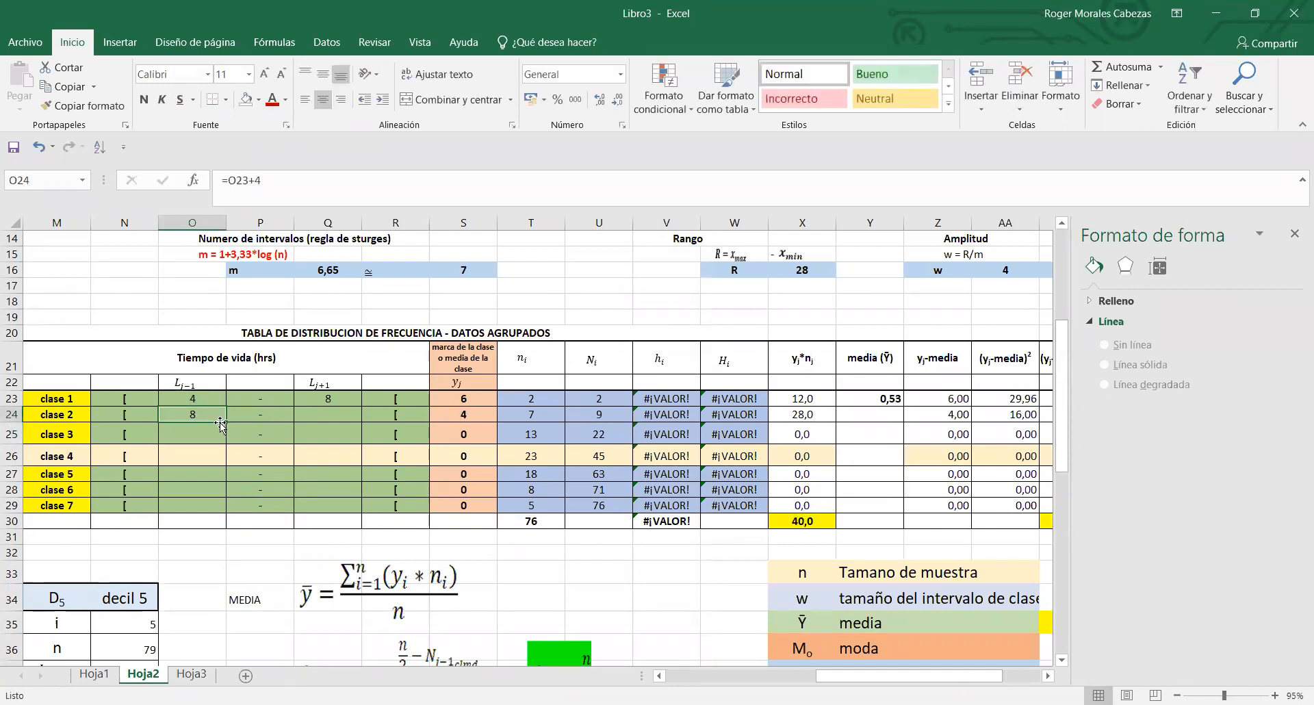
{"action": "left_click_drag", "start_coordinate": [229, 422], "coordinate": [230, 503]}
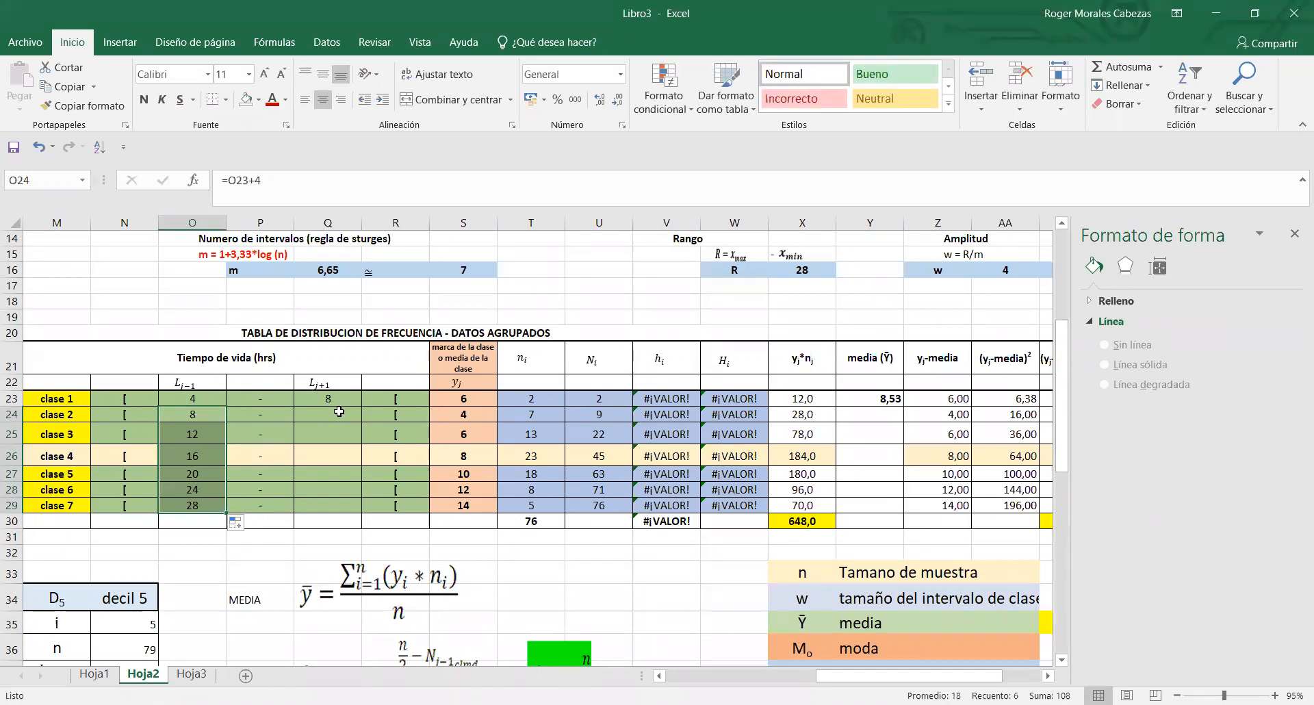
- Calculate the upper class limit of clase 2 in Q24 with =O24+4 and copy the formula down to clase 7 in Q29
{"action": "left_click", "coordinate": [206, 412]}
{"action": "left_click", "coordinate": [206, 399]}
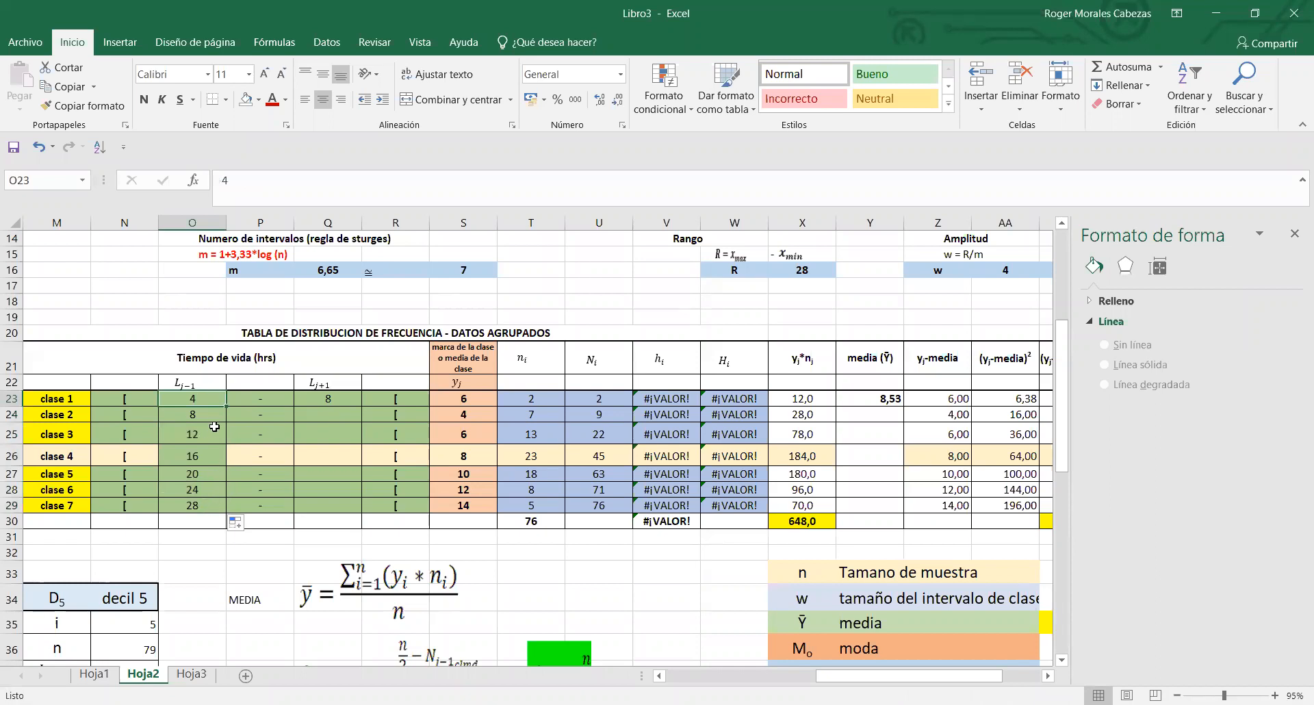
{"action": "left_click", "coordinate": [331, 399]}
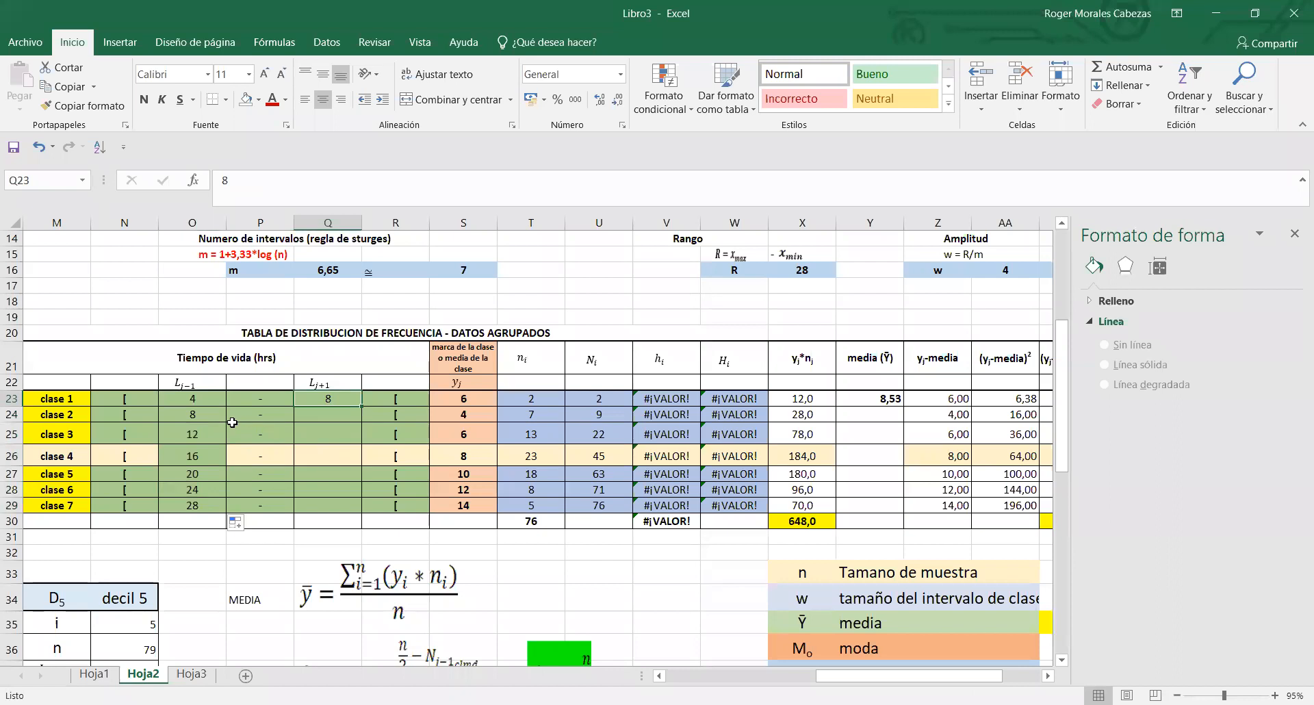
{"action": "left_click", "coordinate": [204, 412]}
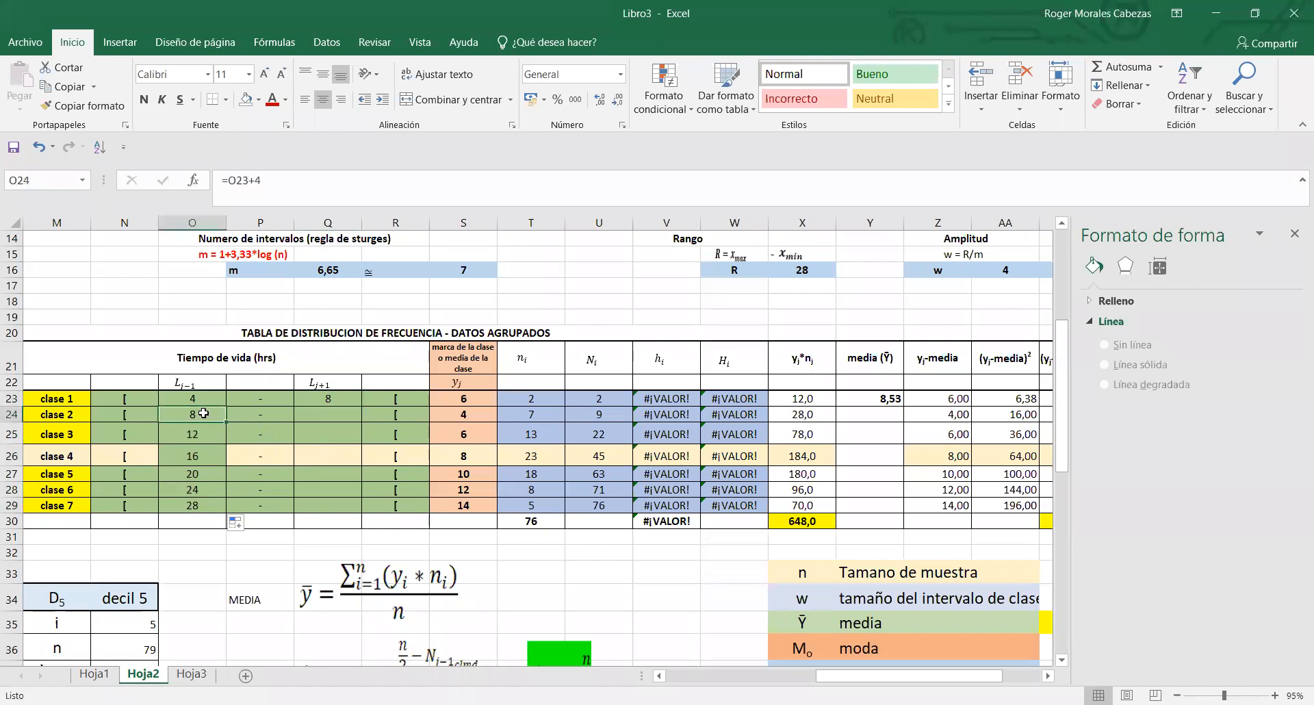
{"action": "left_click", "coordinate": [310, 411]}
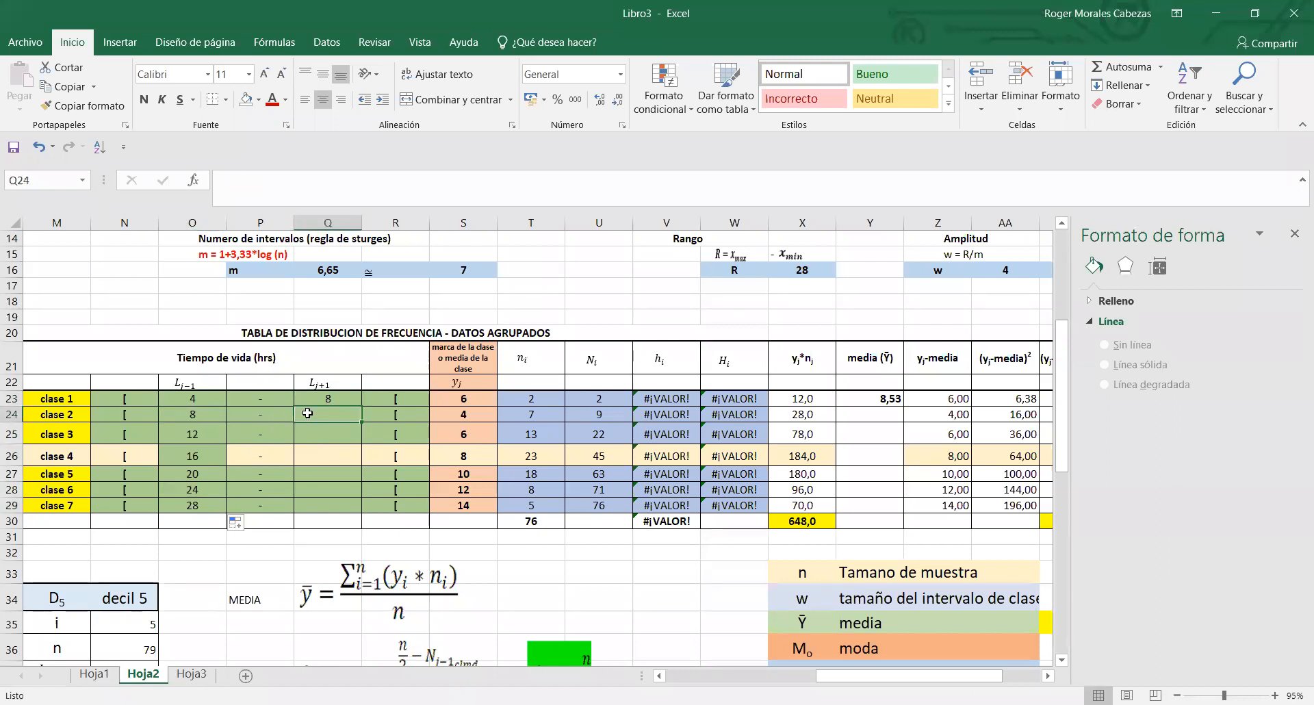
{"action": "type", "text": "="}
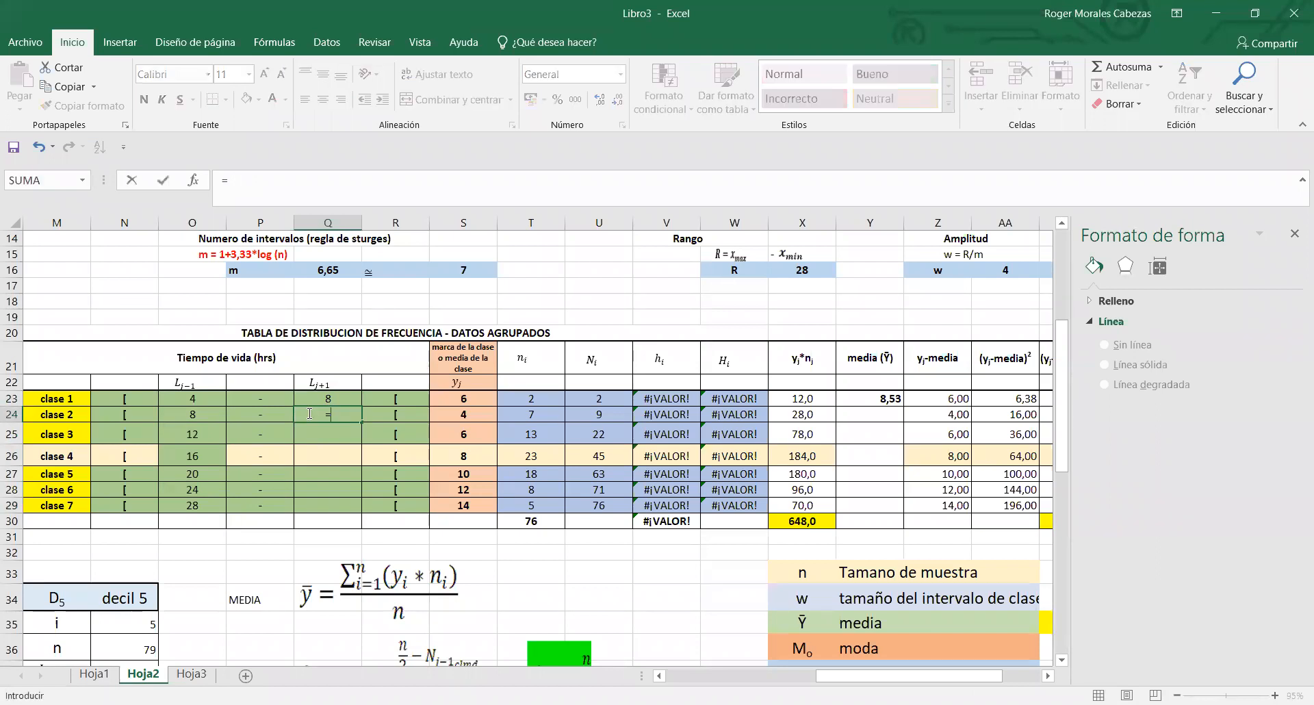
{"action": "left_click", "coordinate": [194, 413]}
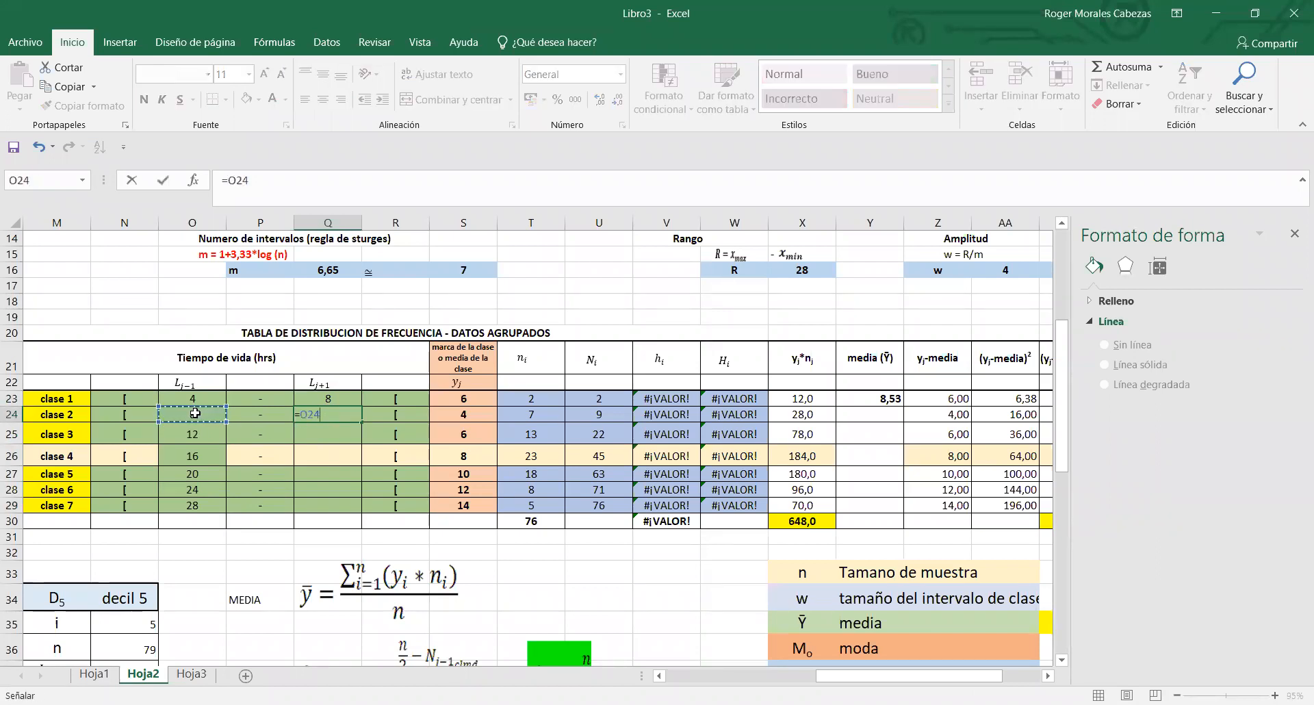
{"action": "type", "text": "+4"}
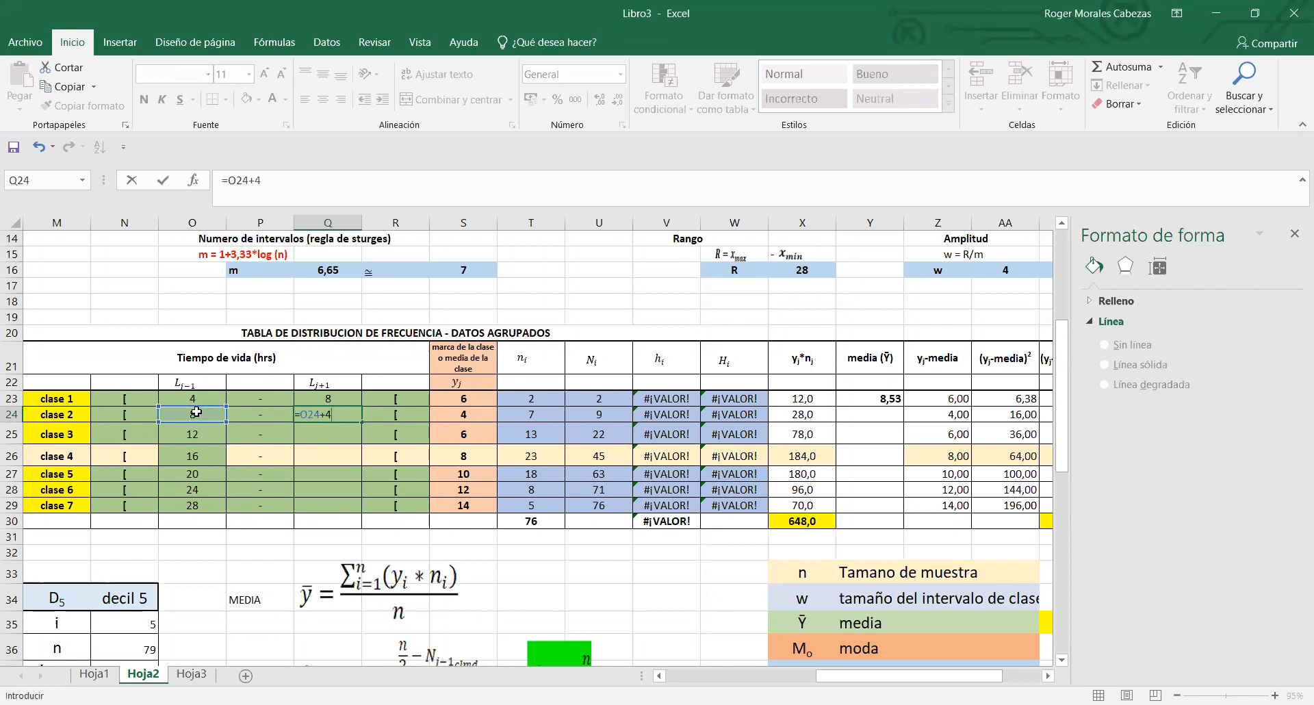
{"action": "key", "text": "Return"}
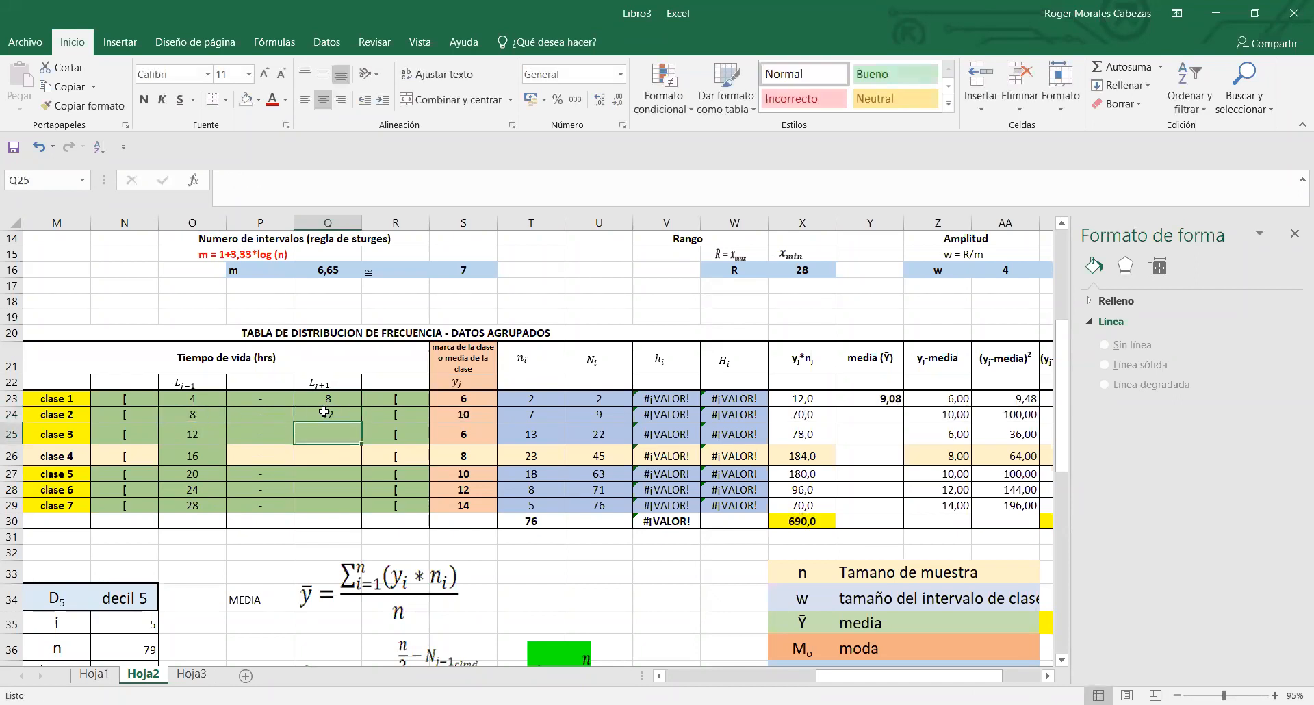
{"action": "left_click", "coordinate": [332, 410]}
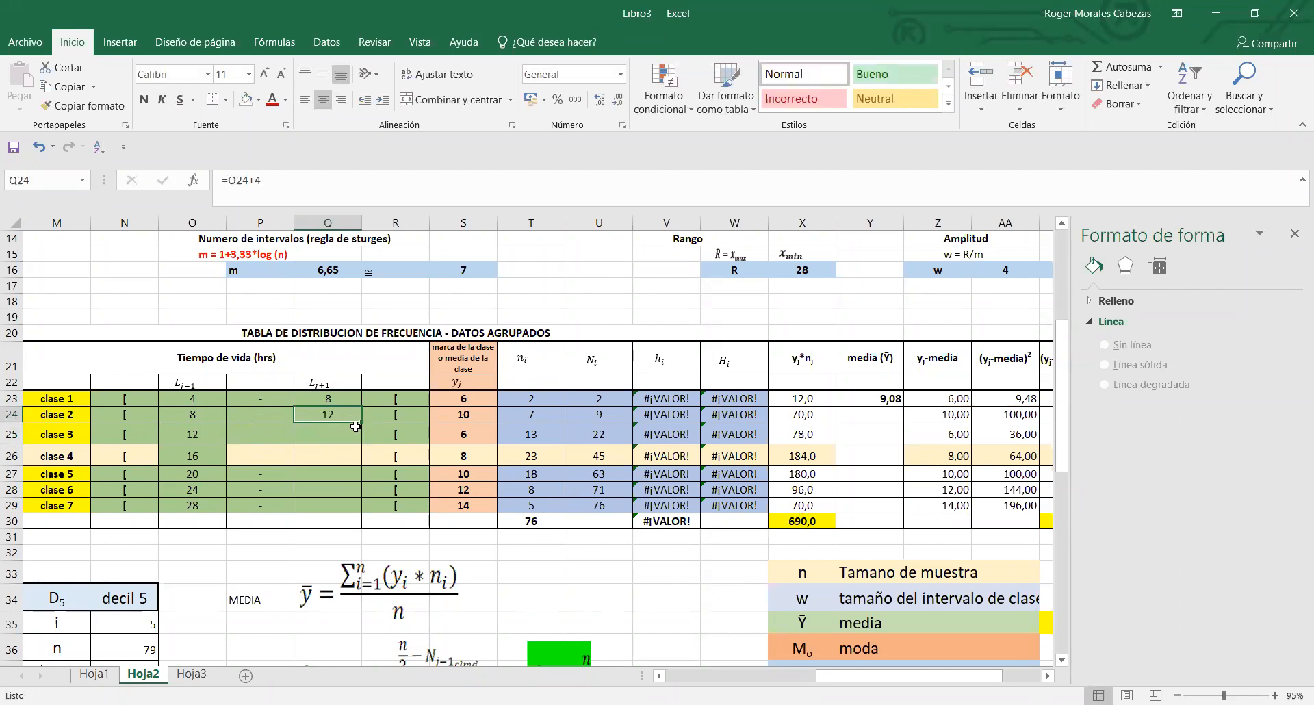
{"action": "left_click_drag", "start_coordinate": [362, 425], "coordinate": [365, 505]}
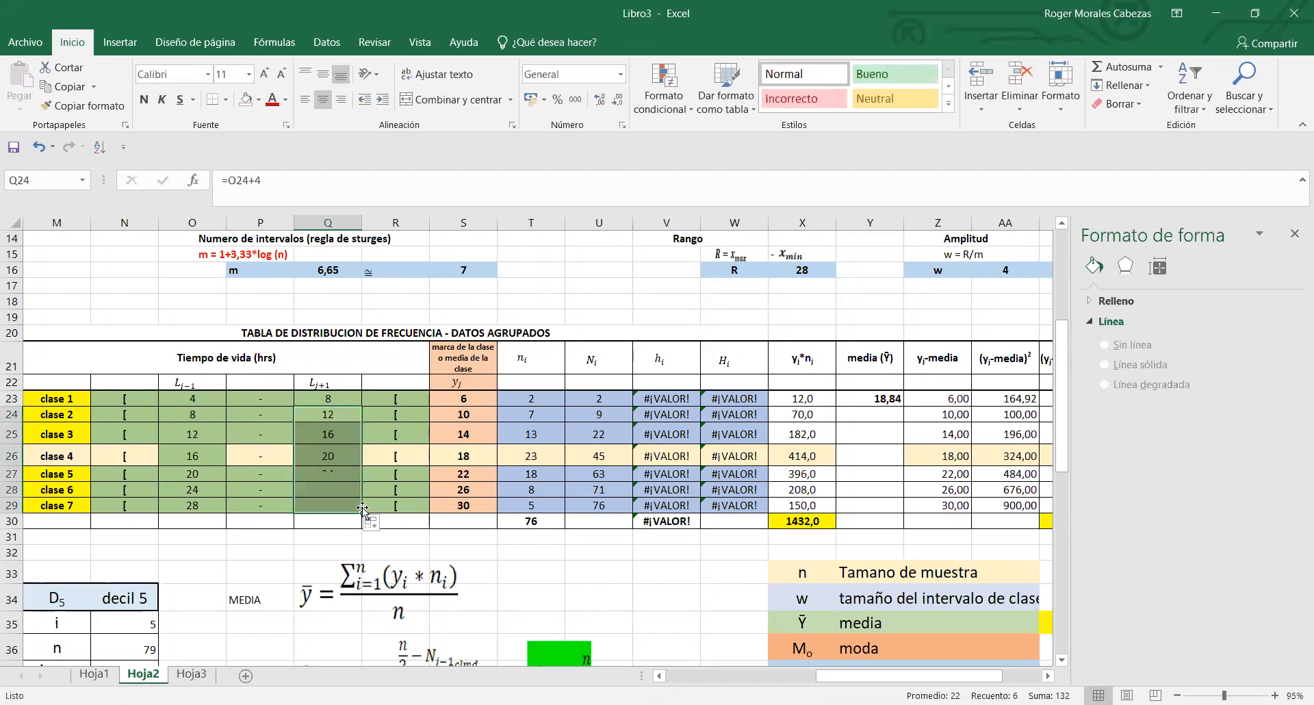
{"action": "left_click", "coordinate": [270, 551]}
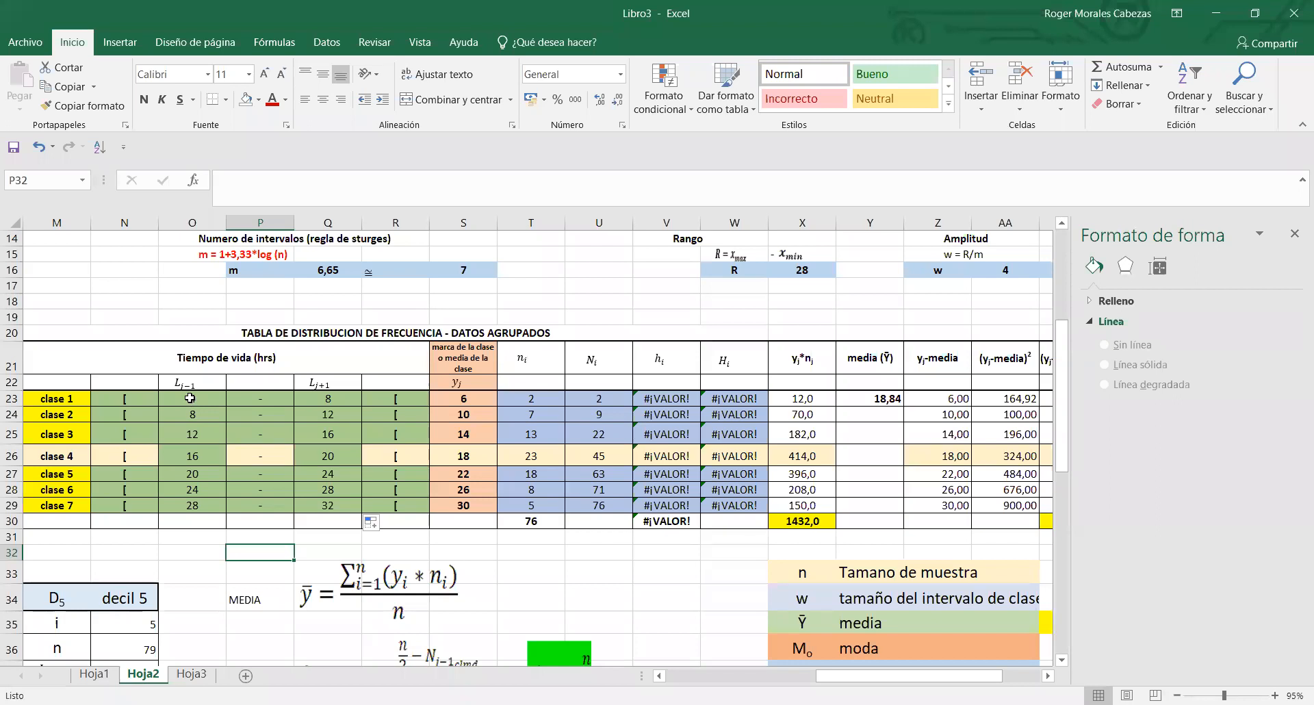
- Compare the lower and upper limits of clase 1 in O23 and Q23 with the limit formulas of clase 2 in O24 and Q24
{"action": "left_click", "coordinate": [718, 142]}
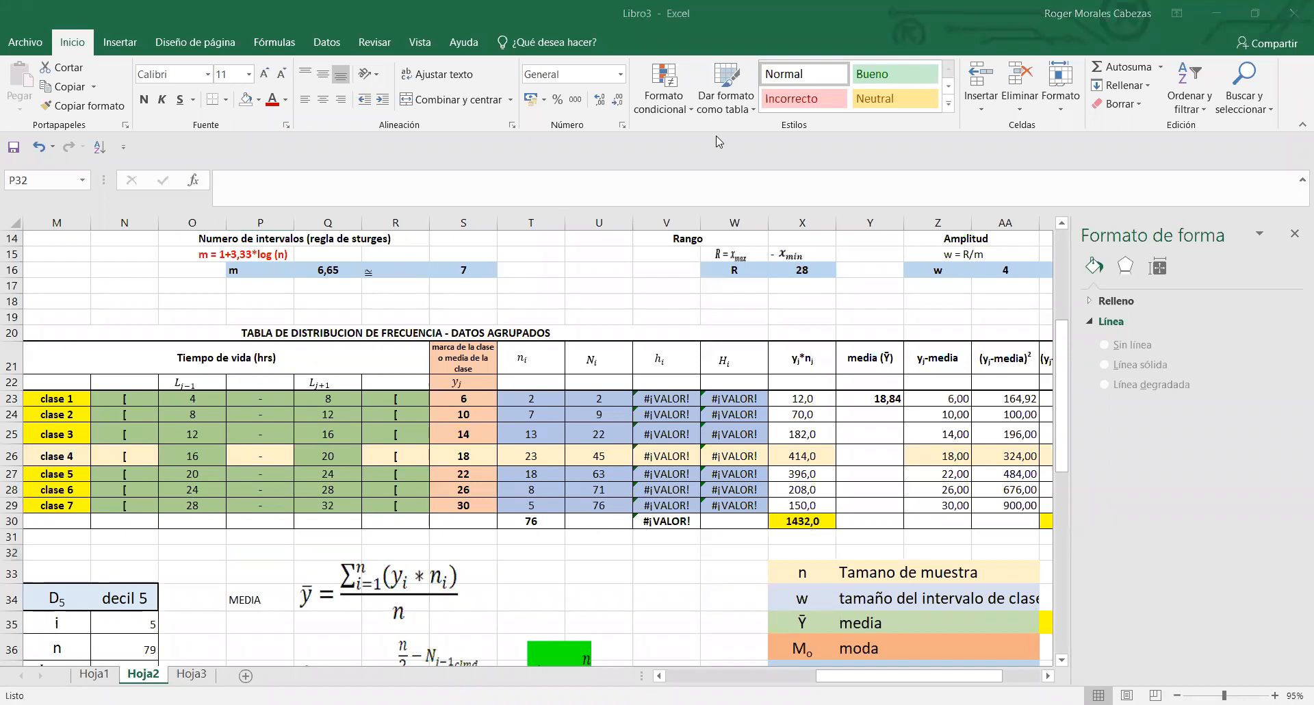
{"action": "left_click", "coordinate": [213, 403]}
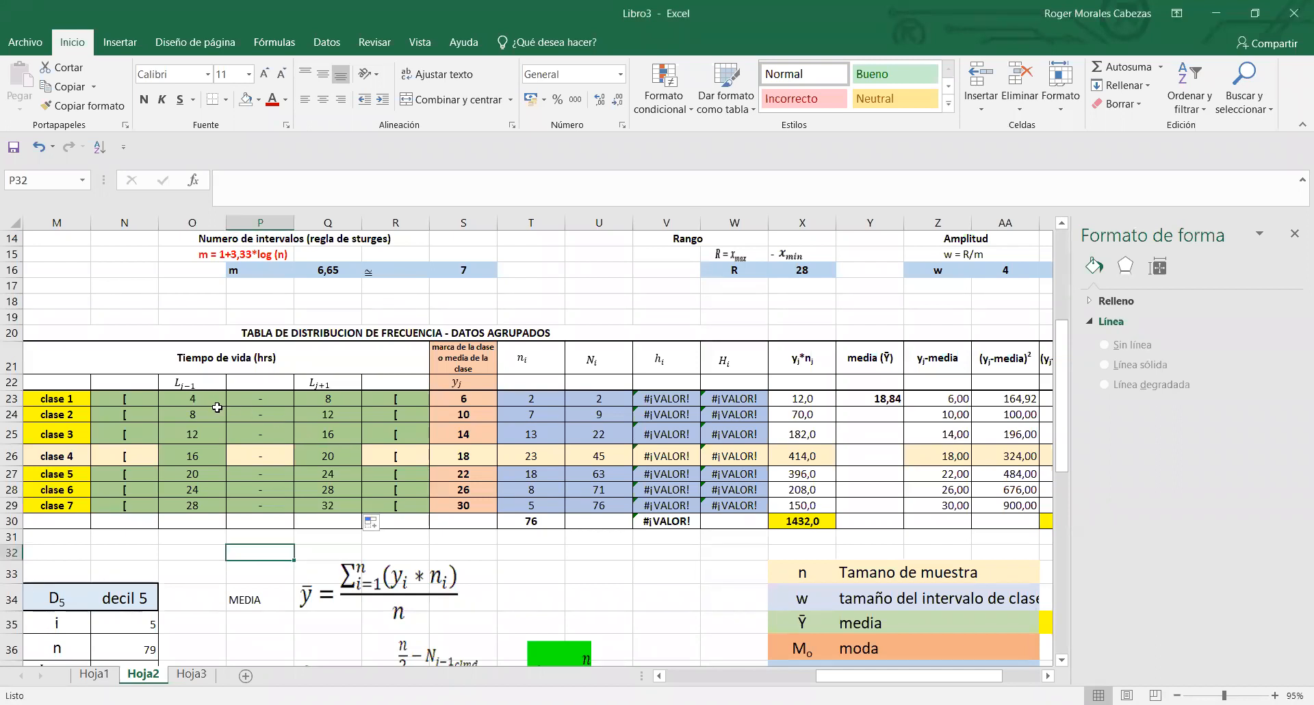
{"action": "left_click", "coordinate": [218, 404]}
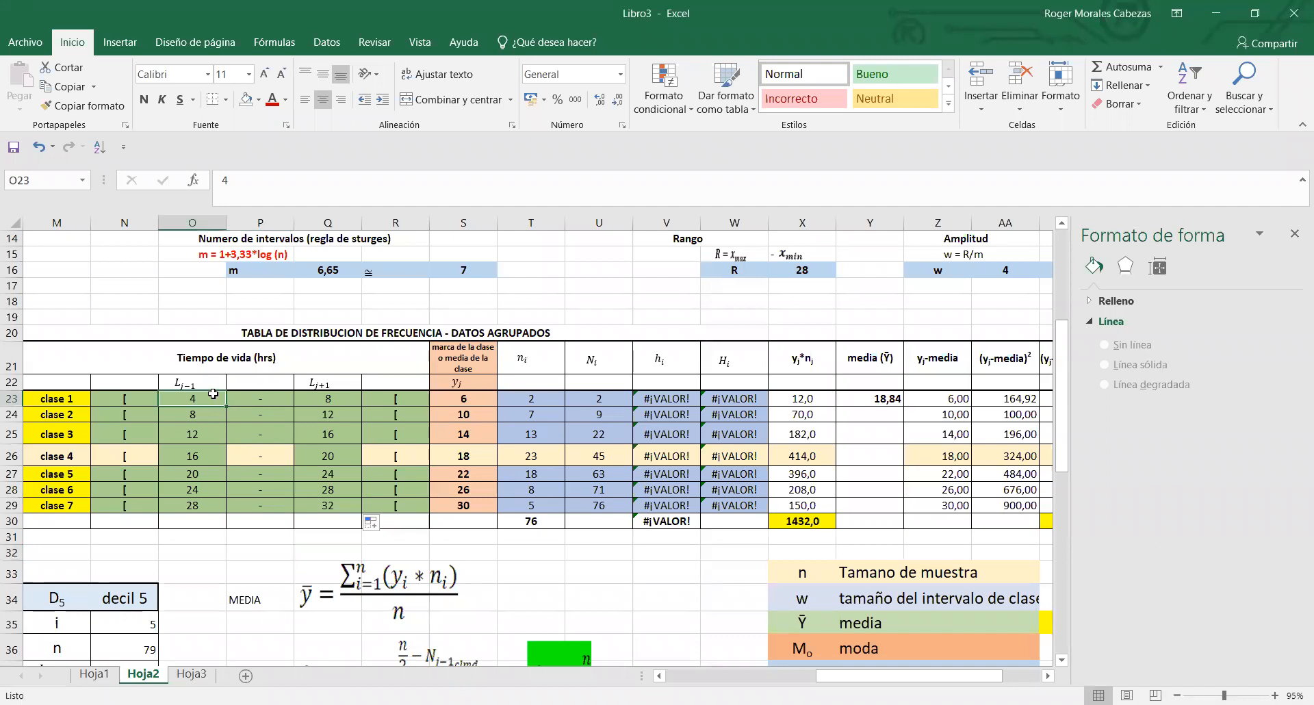
{"action": "left_click", "coordinate": [319, 400]}
{"action": "left_click", "coordinate": [210, 413]}
{"action": "left_click", "coordinate": [339, 394]}
{"action": "left_click", "coordinate": [210, 413]}
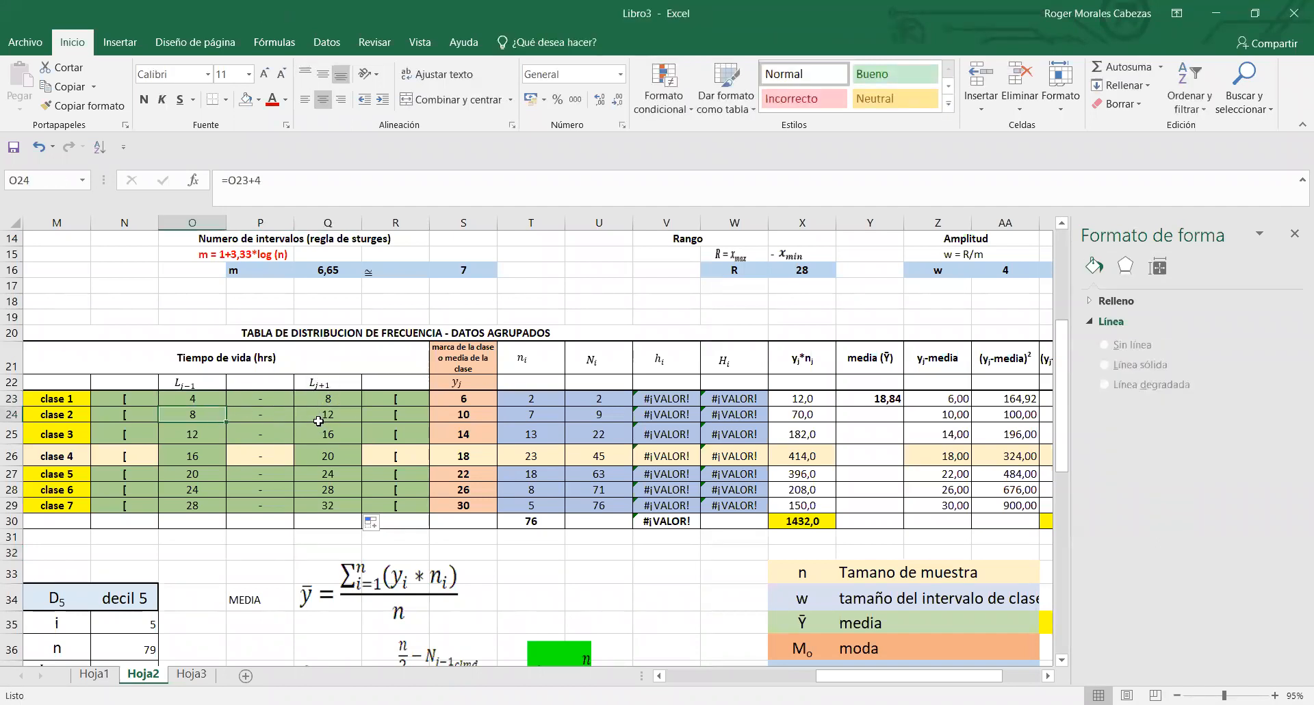
{"action": "left_click", "coordinate": [318, 419]}
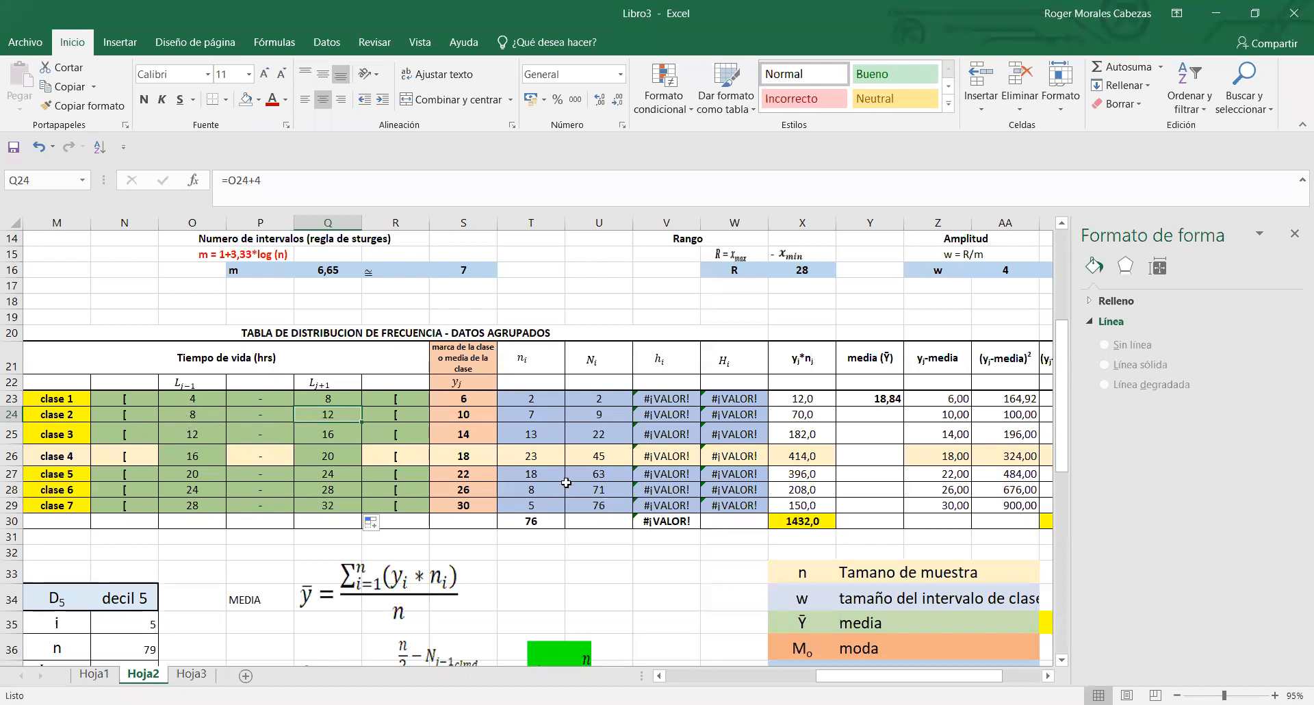
{"action": "left_click", "coordinate": [543, 568]}
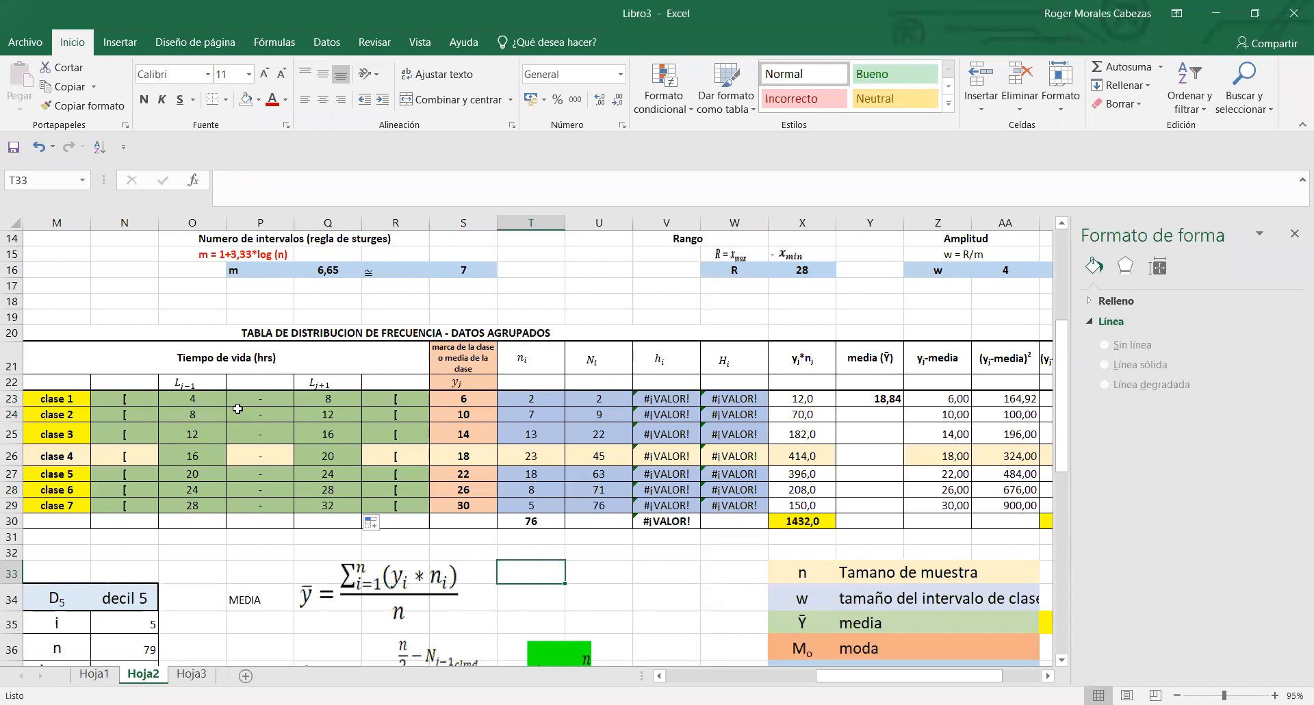
- Examine the interval notation of clase 1 across N23:R23, including its brackets, and check its upper limit against the lower limit of clase 2
{"action": "left_click_drag", "start_coordinate": [207, 403], "coordinate": [301, 406]}
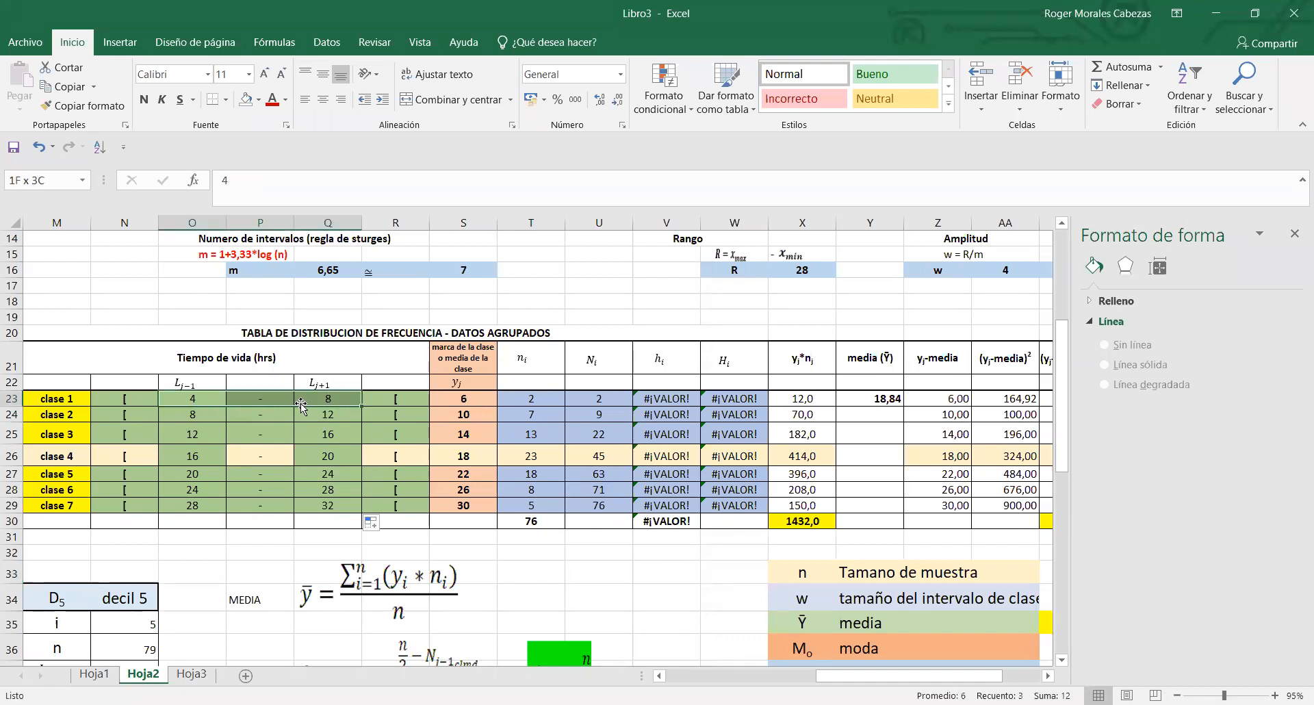
{"action": "left_click", "coordinate": [364, 404]}
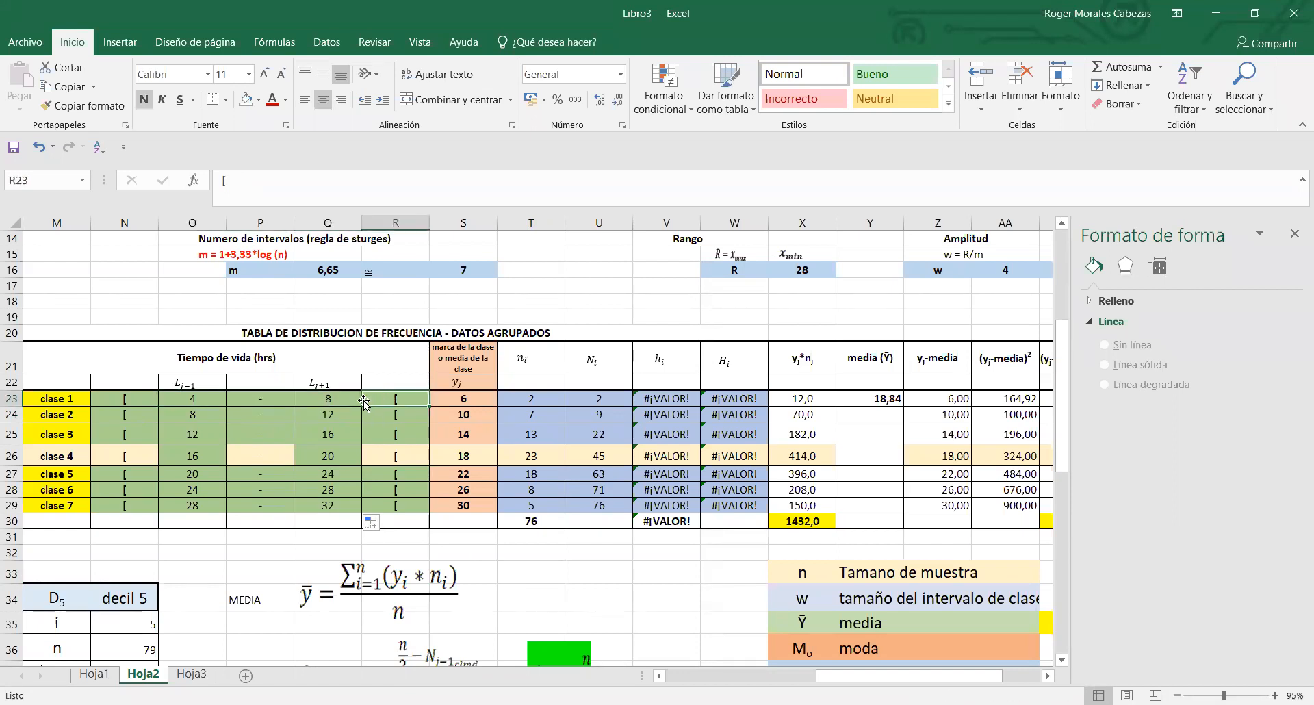
{"action": "left_click", "coordinate": [195, 401]}
{"action": "left_click_drag", "start_coordinate": [195, 401], "coordinate": [328, 398]}
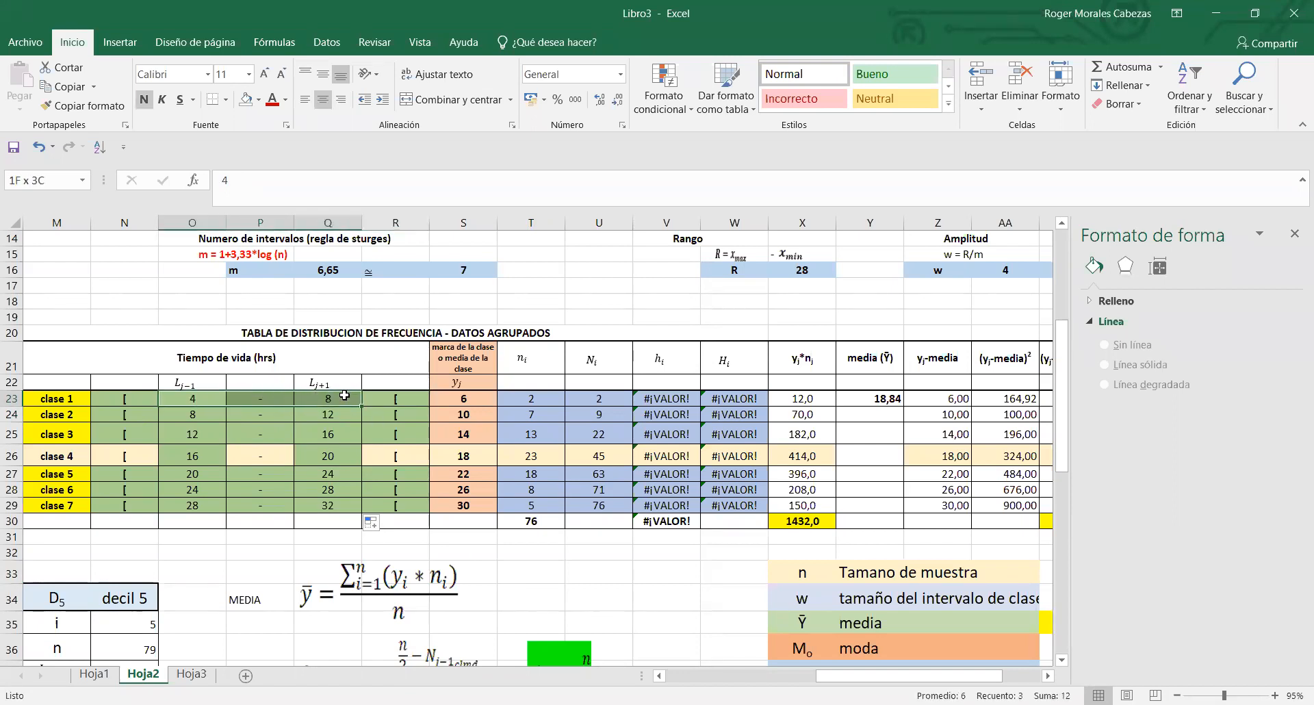
{"action": "left_click_drag", "start_coordinate": [147, 398], "coordinate": [387, 400]}
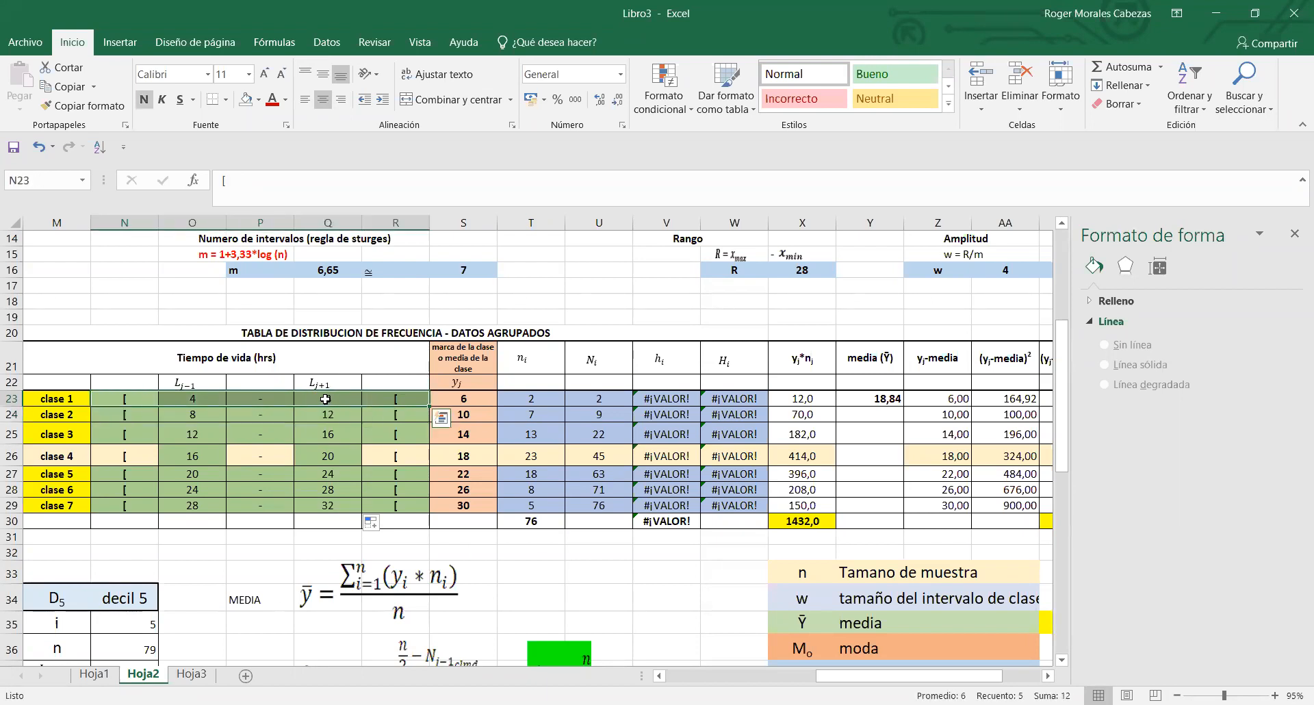
{"action": "left_click", "coordinate": [210, 397]}
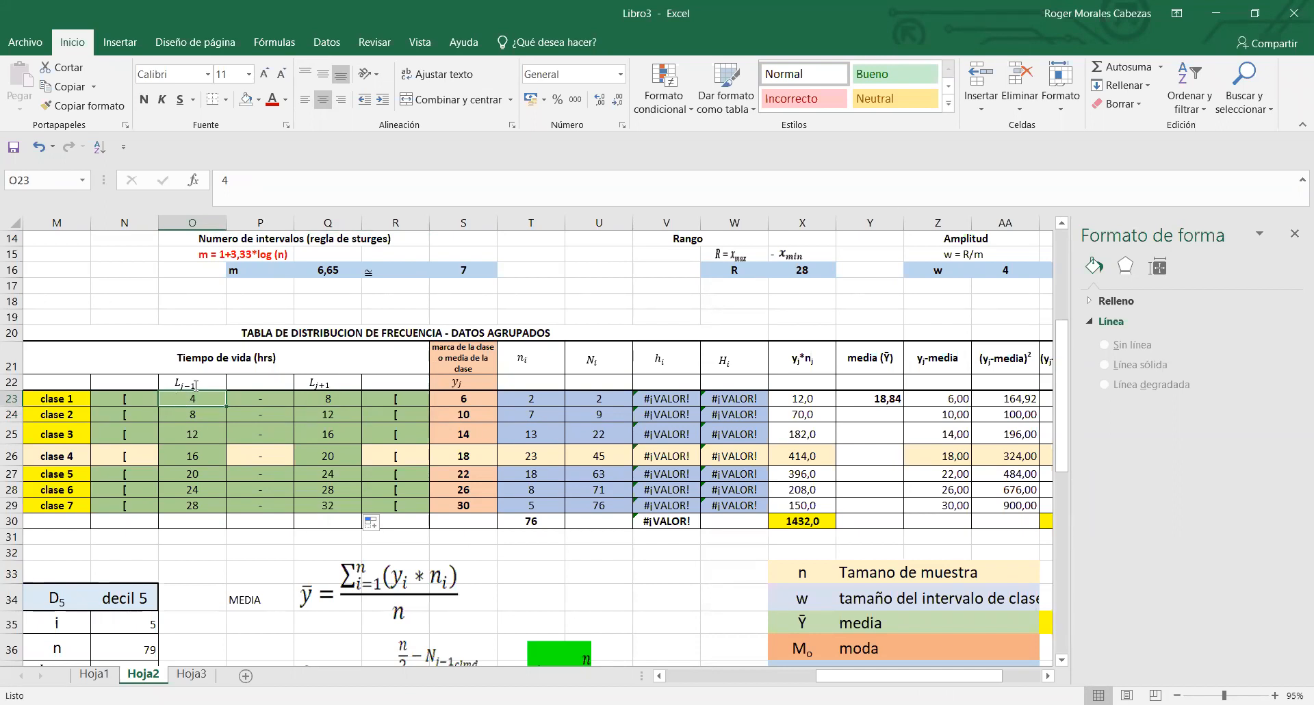
{"action": "left_click", "coordinate": [350, 401]}
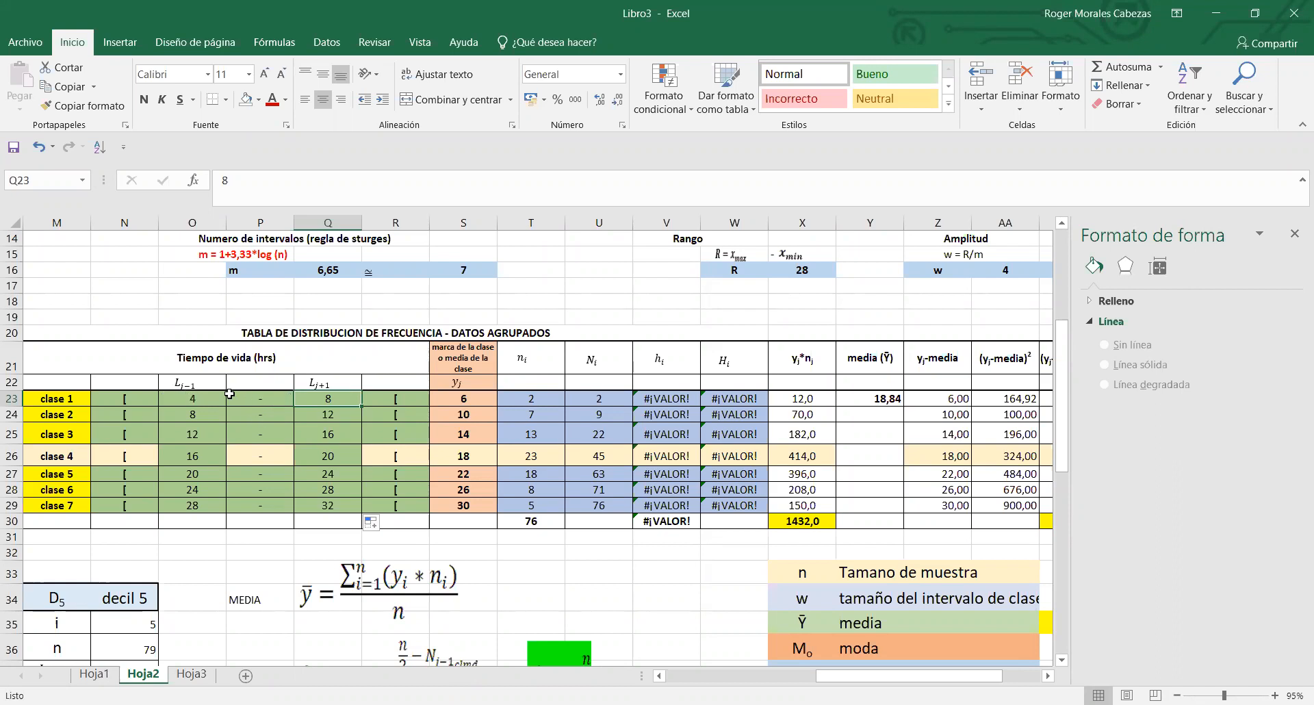
{"action": "left_click", "coordinate": [196, 397]}
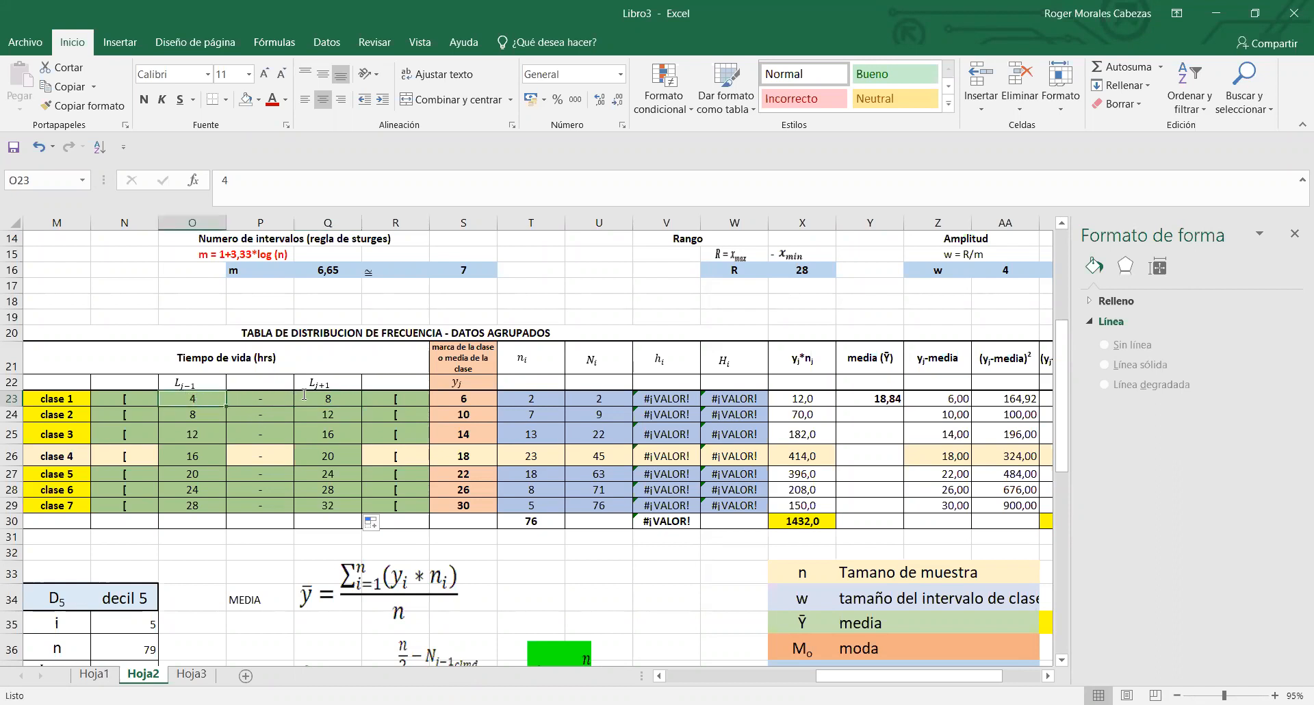
{"action": "left_click", "coordinate": [199, 417]}
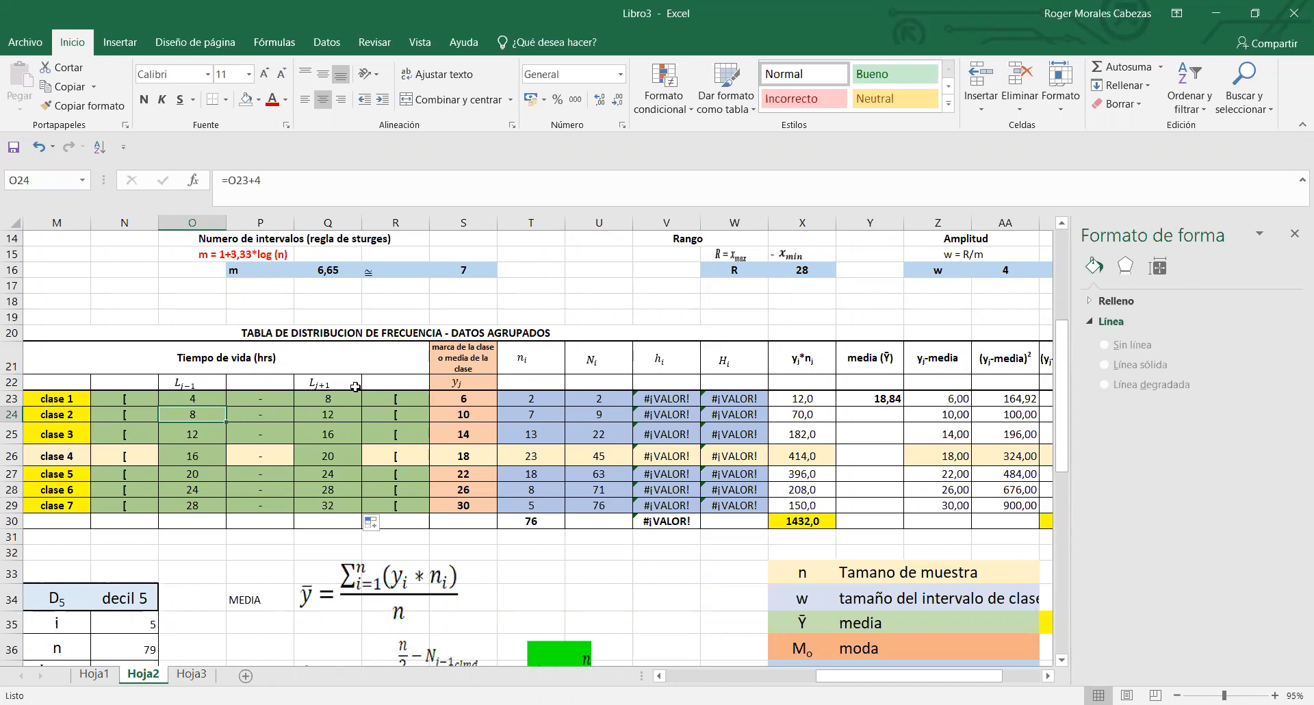
{"action": "left_click", "coordinate": [321, 398]}
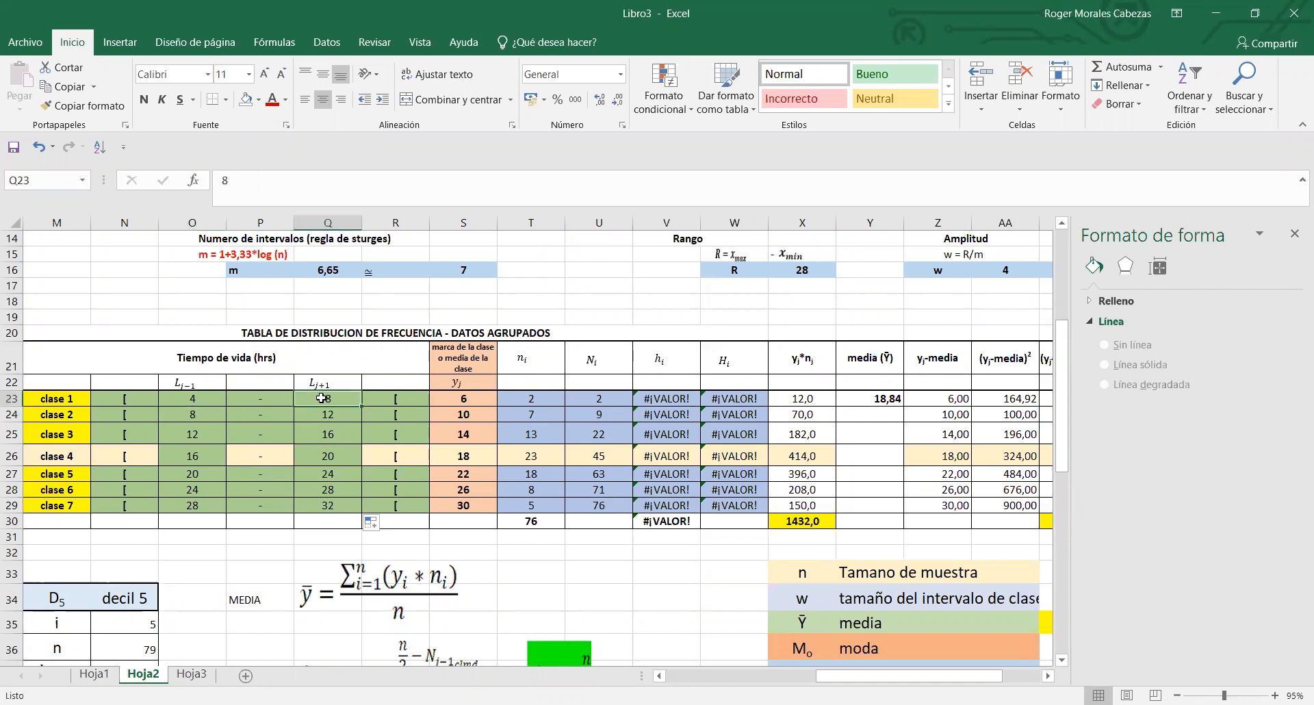
{"action": "left_click", "coordinate": [205, 394]}
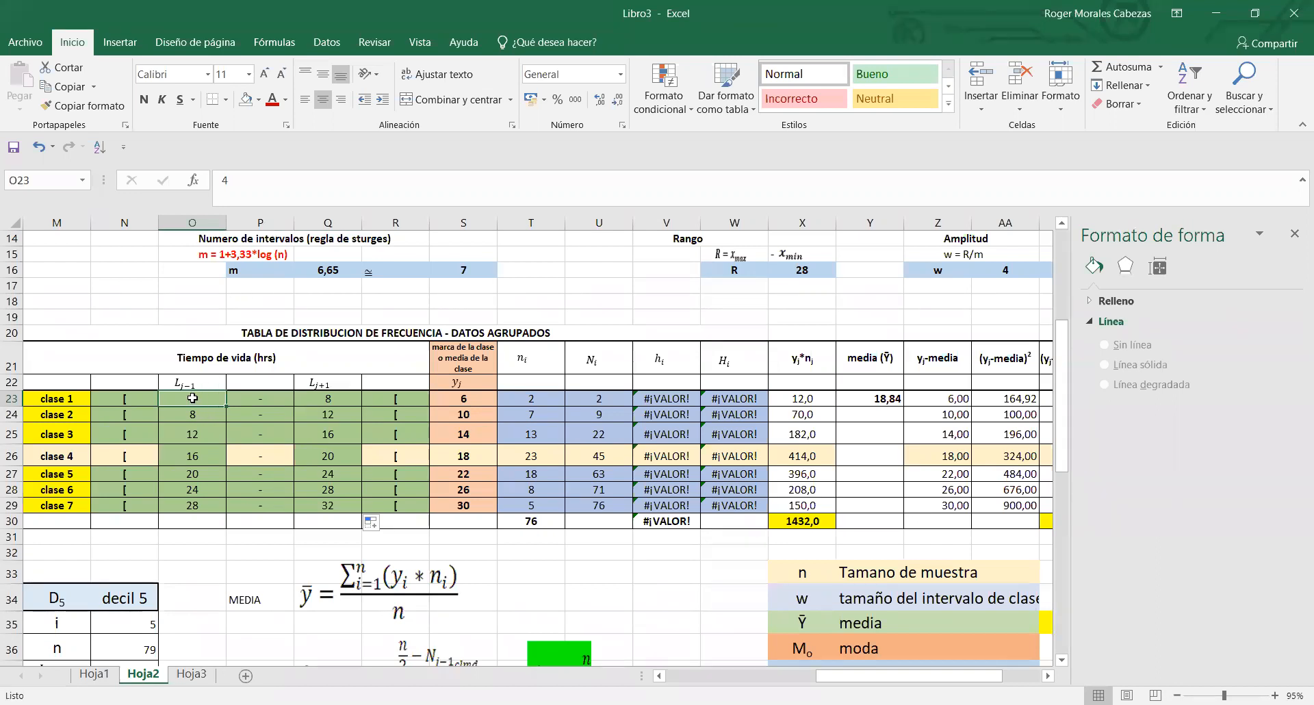
{"action": "left_click", "coordinate": [395, 399]}
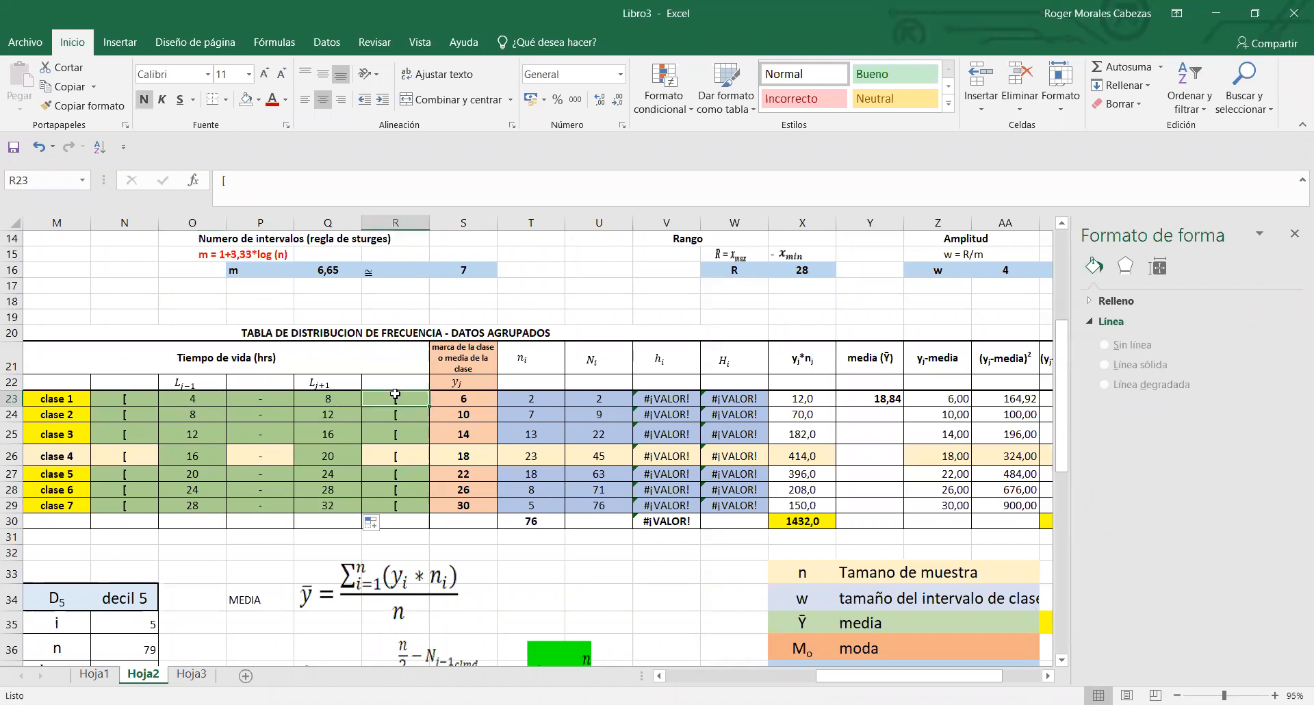
{"action": "left_click", "coordinate": [341, 397]}
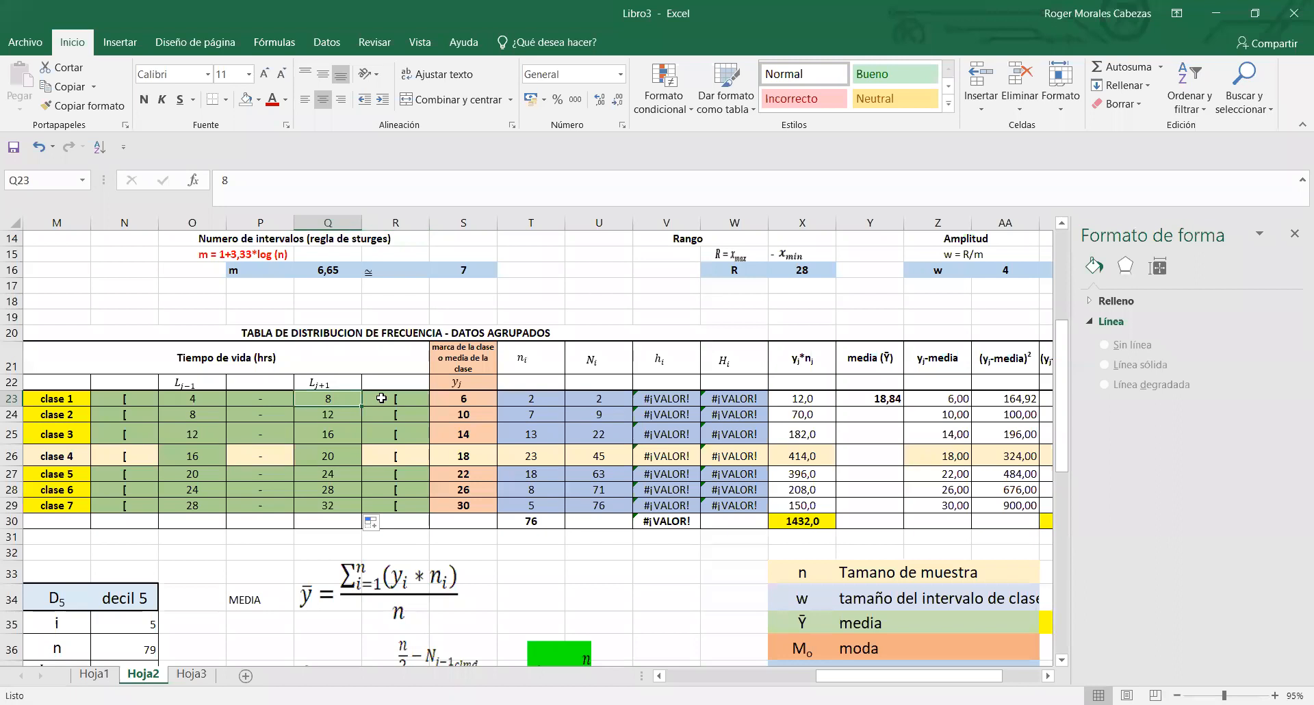
- Review how the intervals continue from clase 2 to clase 3, and recheck the bracket cells of clase 1 in N23 and R23
{"action": "left_click", "coordinate": [121, 410]}
{"action": "left_click", "coordinate": [171, 411]}
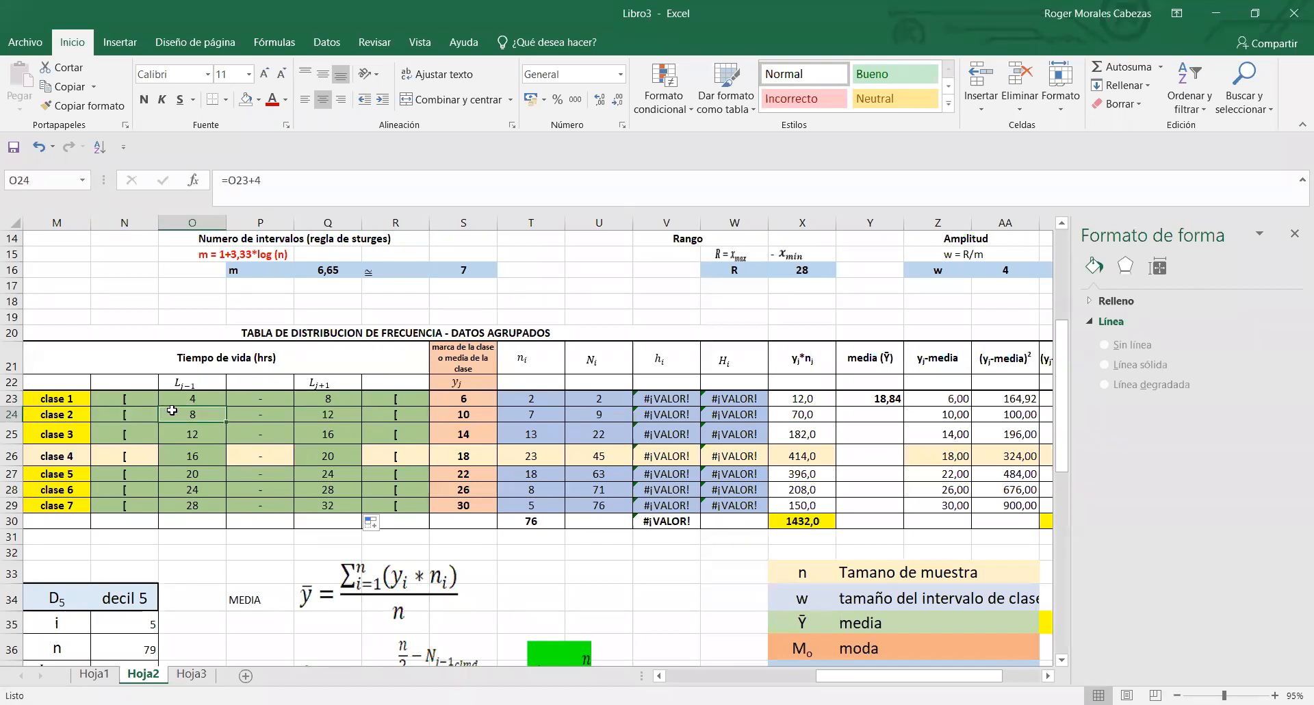
{"action": "left_click", "coordinate": [312, 416]}
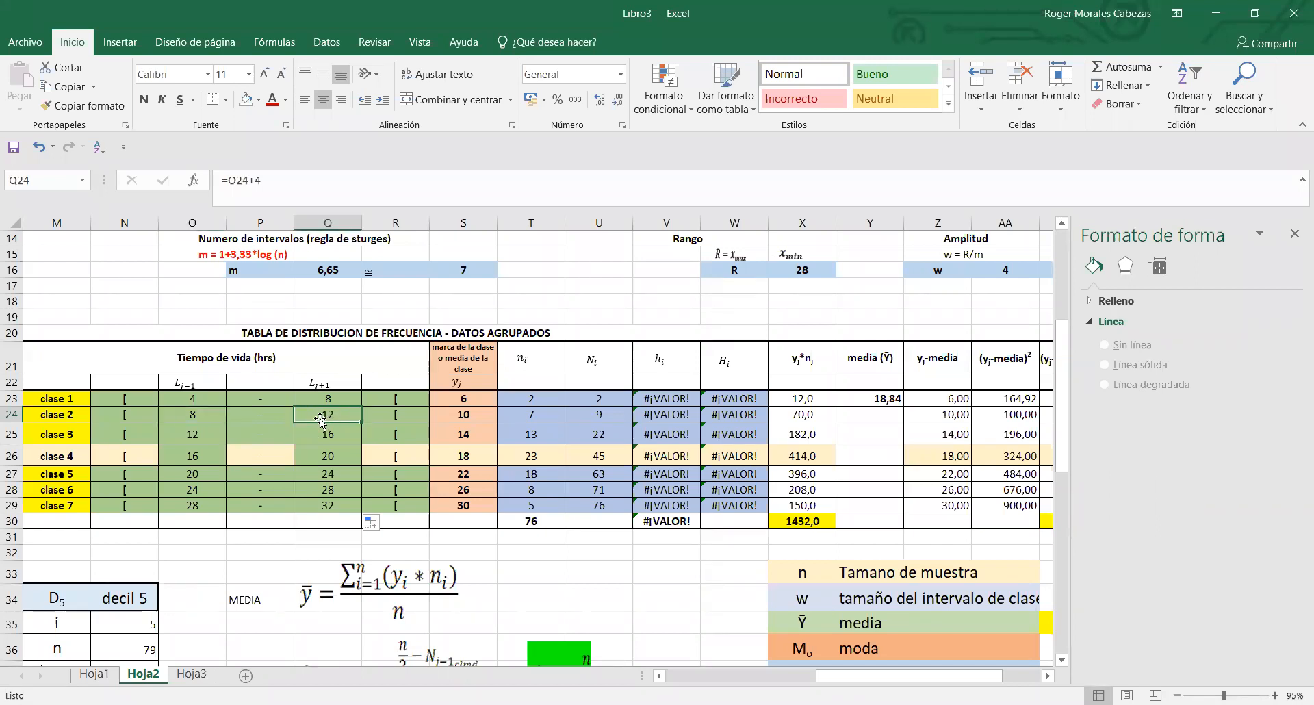
{"action": "key", "text": "Left"}
{"action": "key", "text": "Left"}
{"action": "key", "text": "Down"}
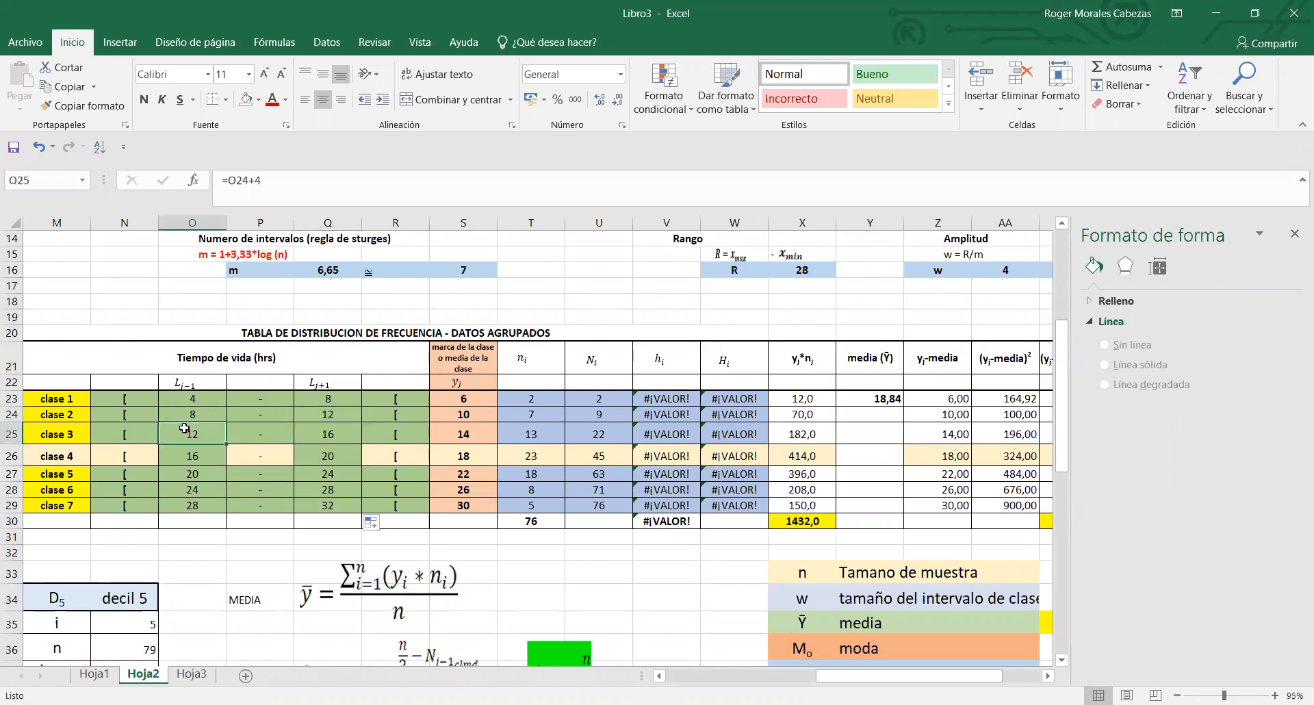
{"action": "left_click_drag", "start_coordinate": [138, 395], "coordinate": [419, 404]}
{"action": "left_click", "coordinate": [261, 414]}
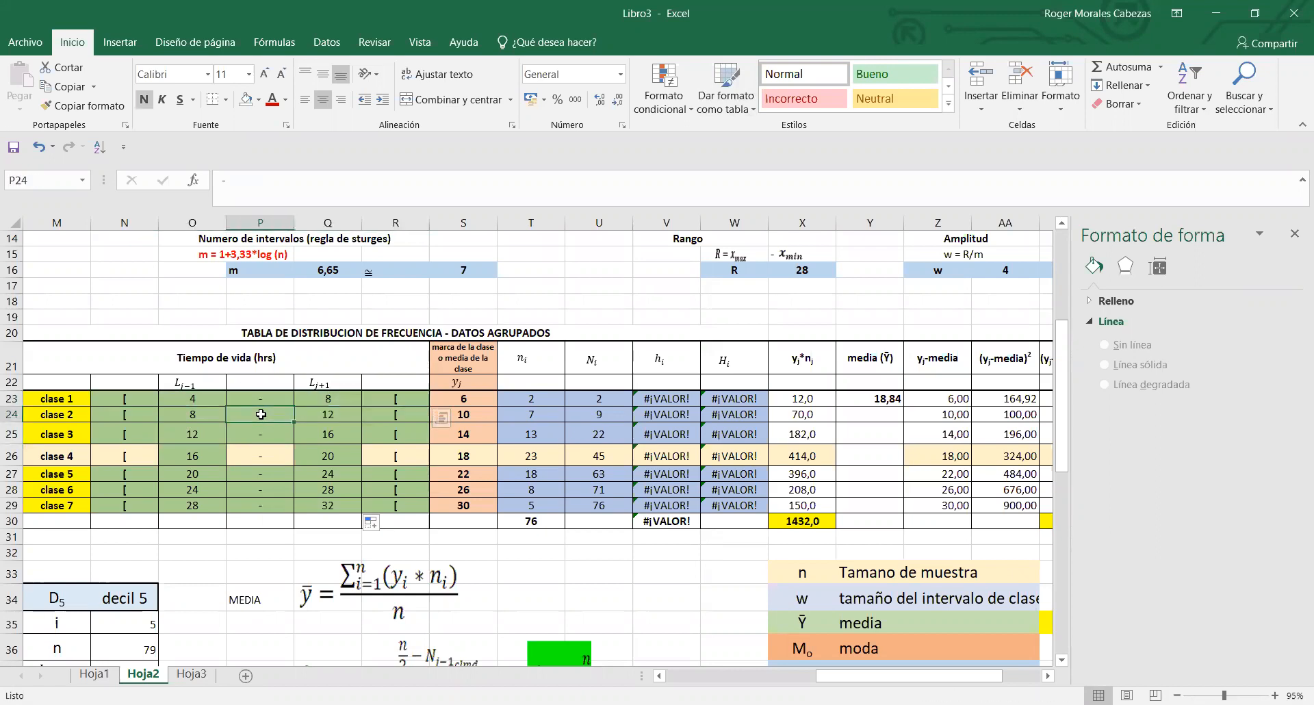
{"action": "left_click", "coordinate": [143, 400]}
{"action": "left_click", "coordinate": [176, 399]}
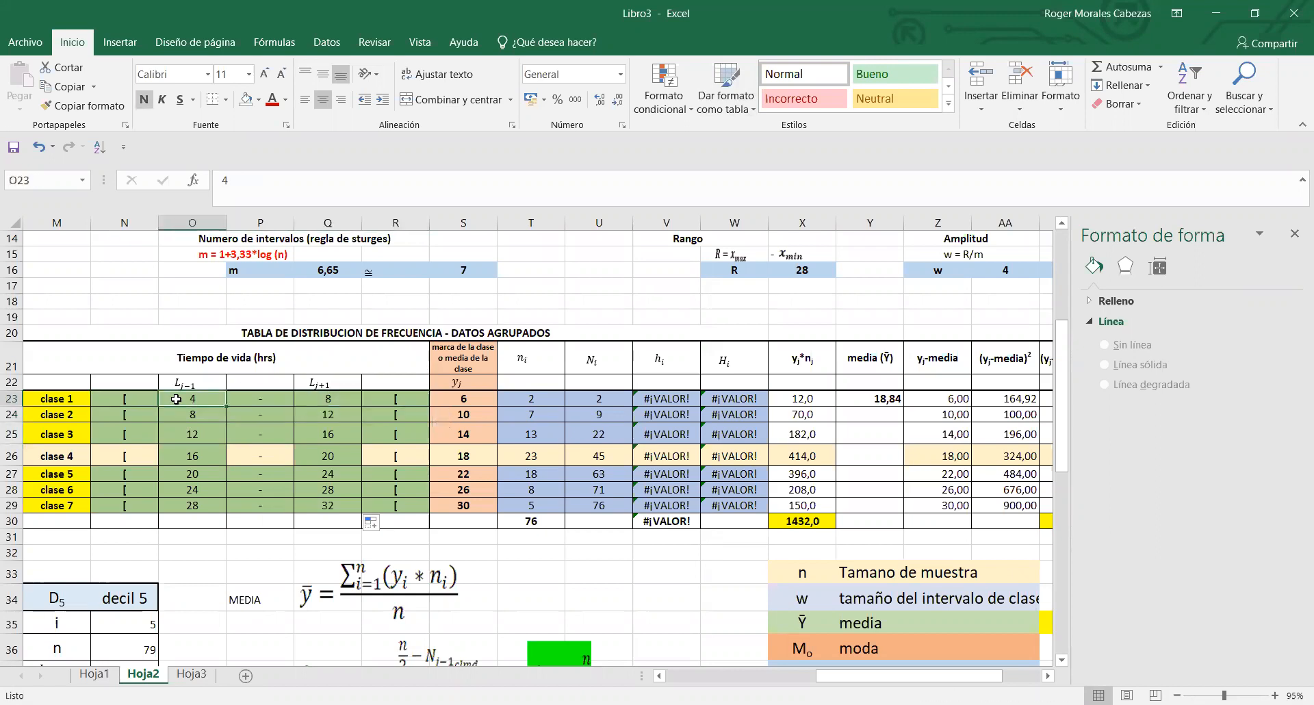
{"action": "left_click", "coordinate": [372, 399]}
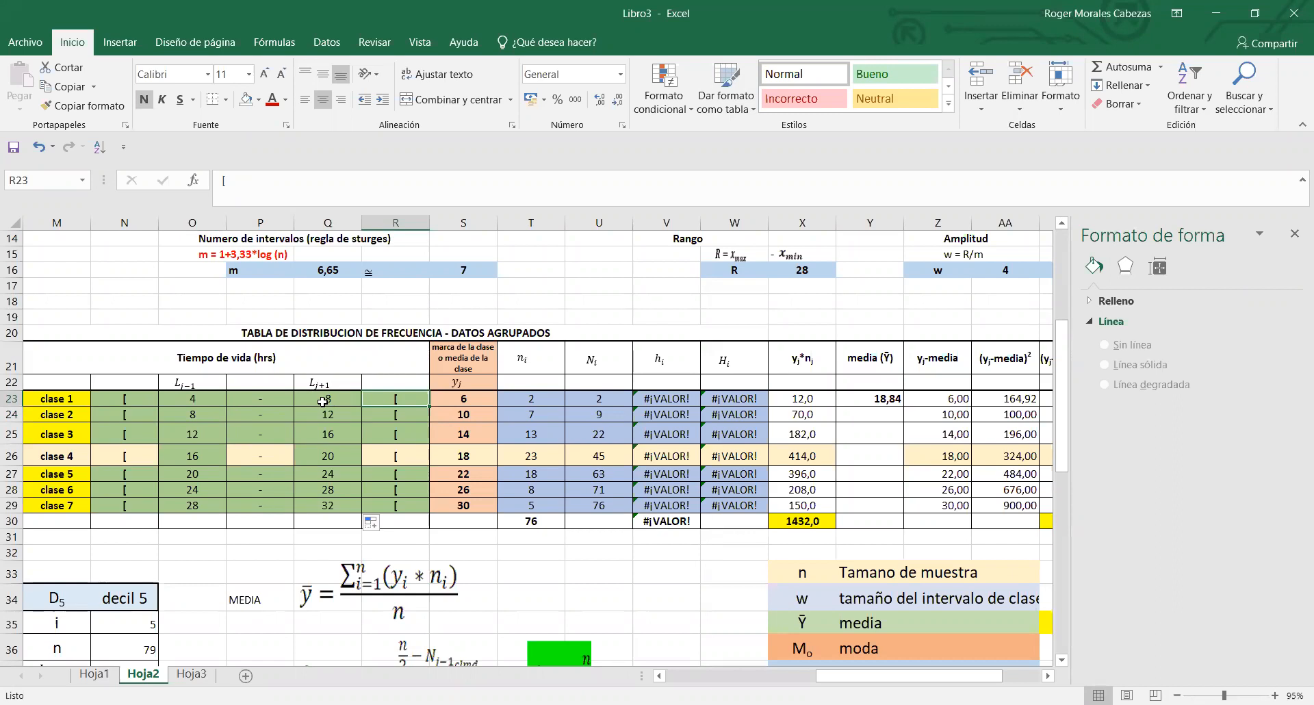
- Compare the lower and upper limits of clase 1, clase 2 and clase 3 in columns O and Q, and review clase 1's whole interval in N23:R23
{"action": "left_click", "coordinate": [174, 401]}
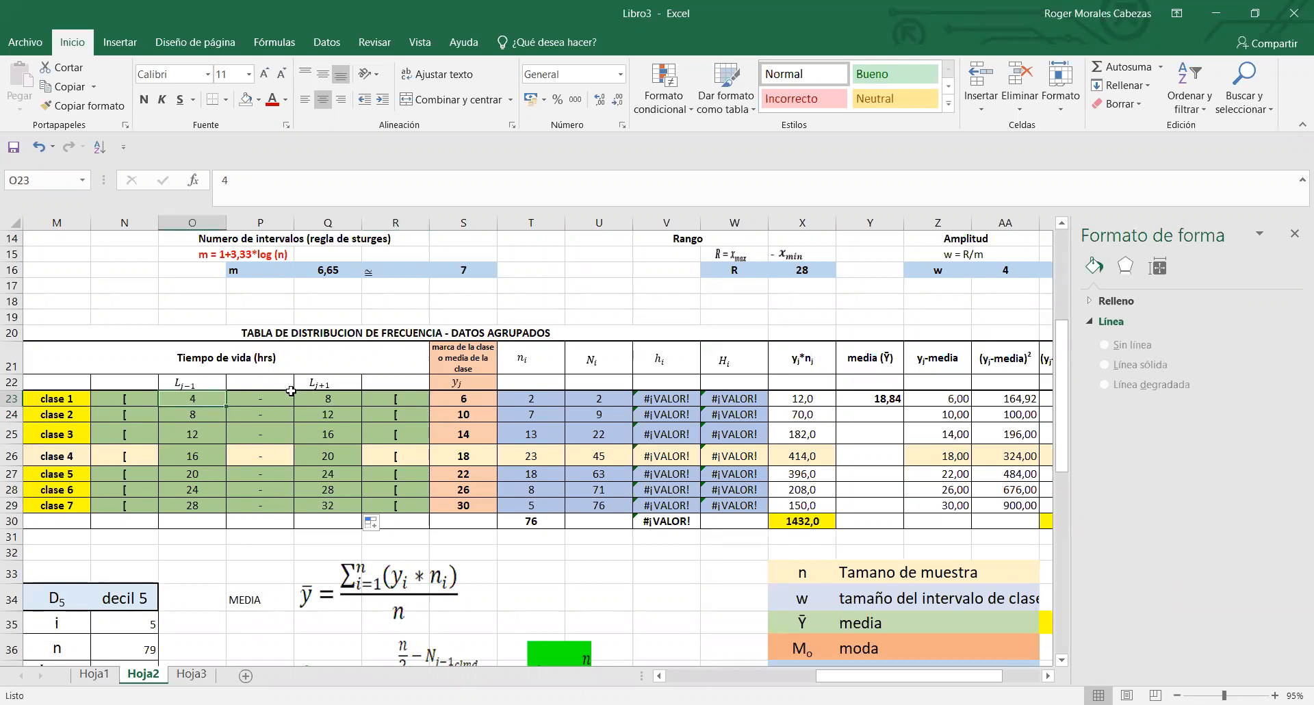
{"action": "left_click", "coordinate": [323, 399]}
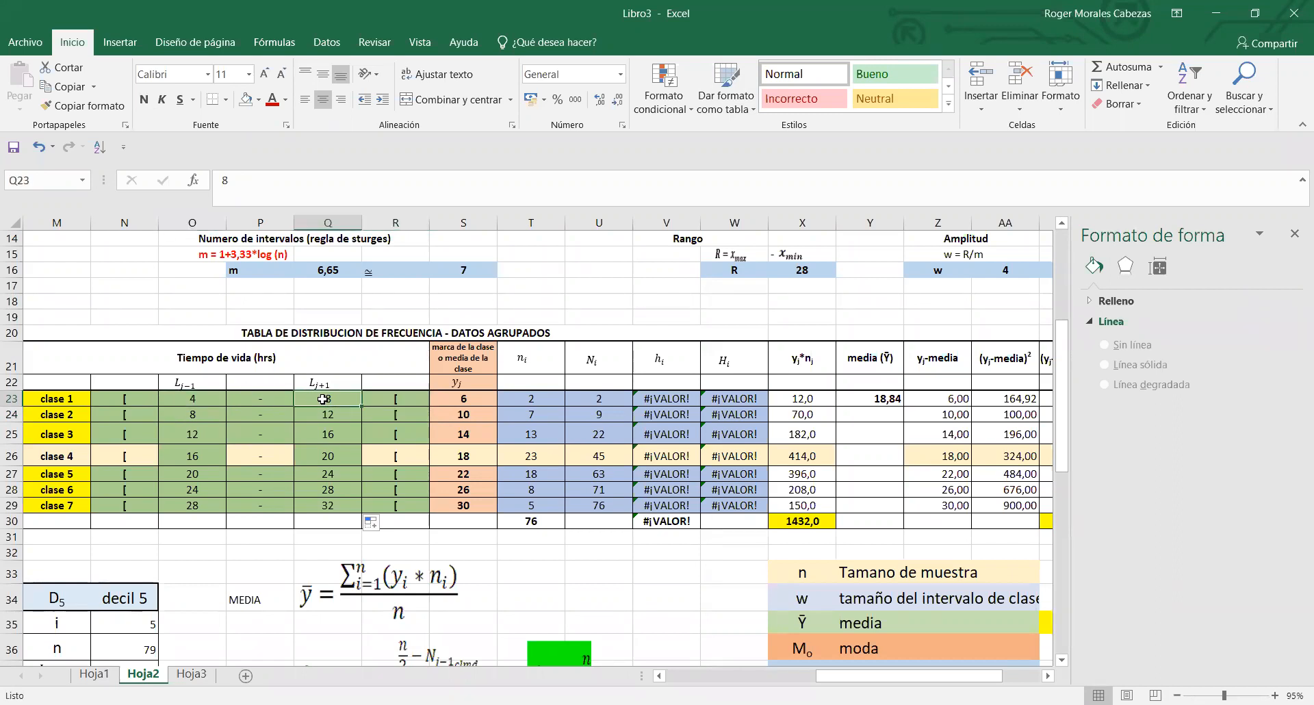
{"action": "left_click", "coordinate": [198, 397]}
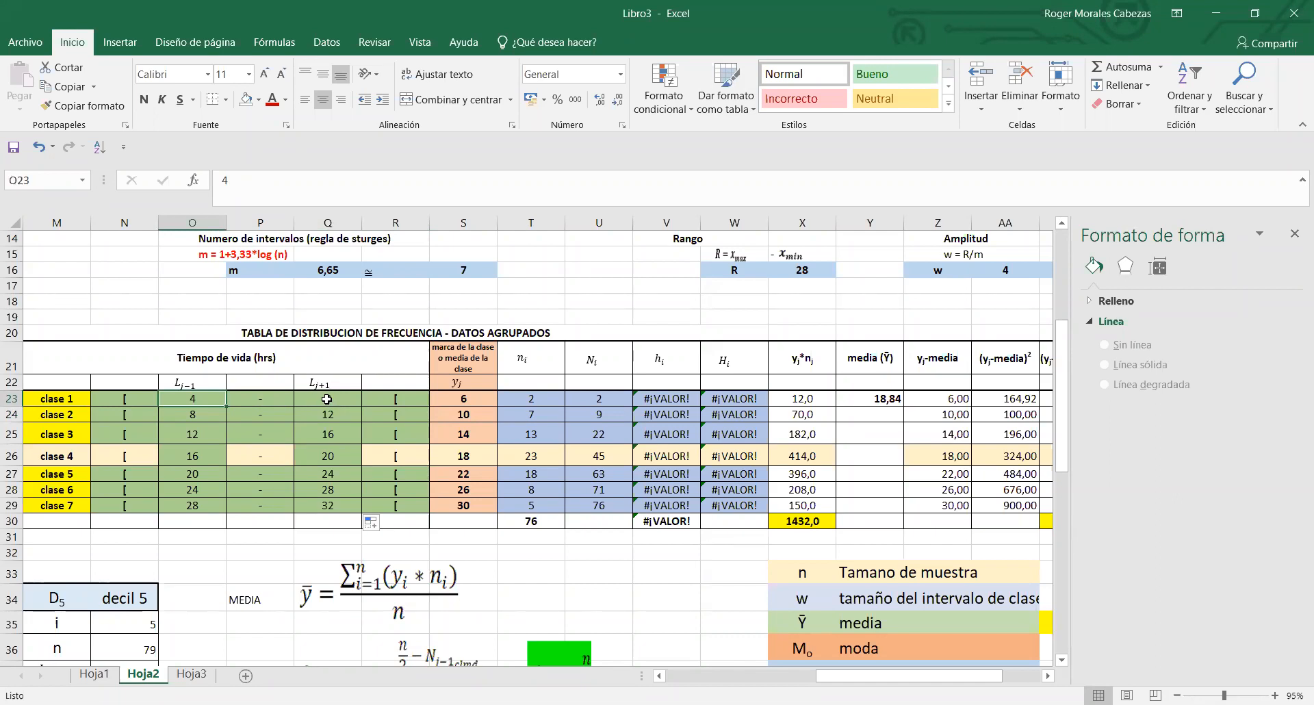
{"action": "left_click", "coordinate": [171, 419]}
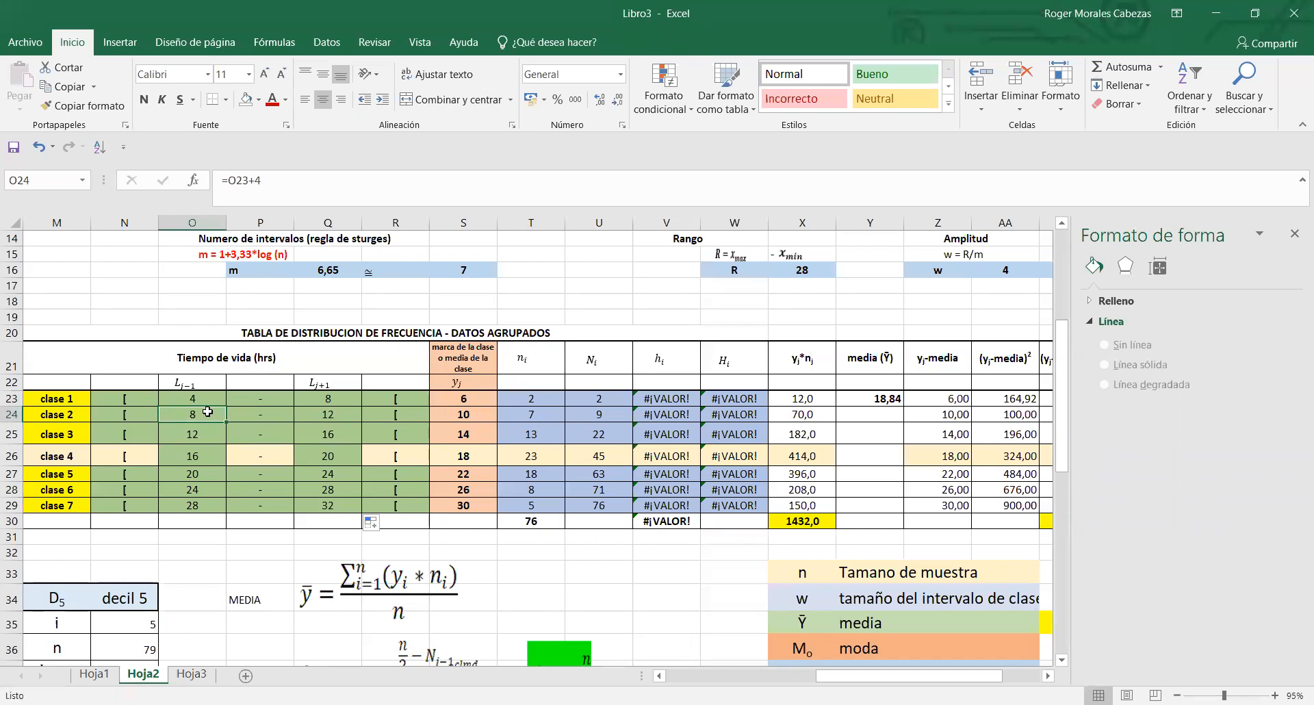
{"action": "left_click", "coordinate": [324, 416]}
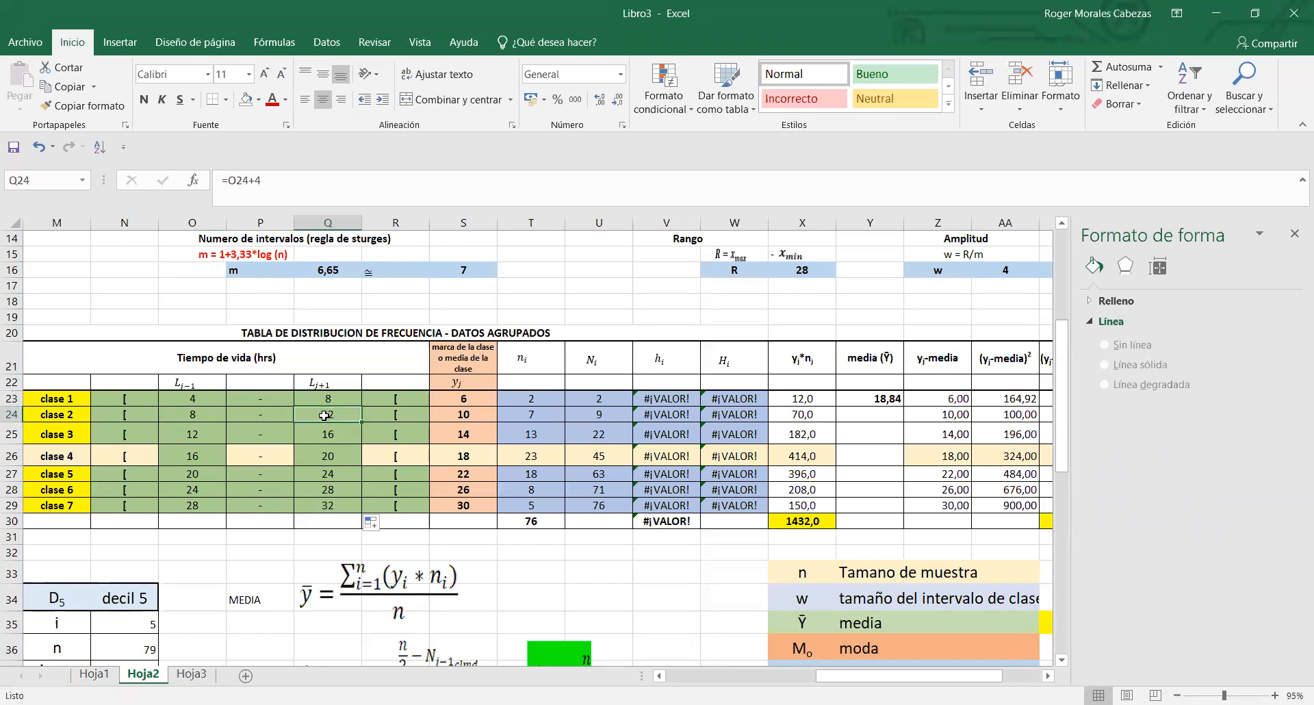
{"action": "left_click", "coordinate": [192, 433]}
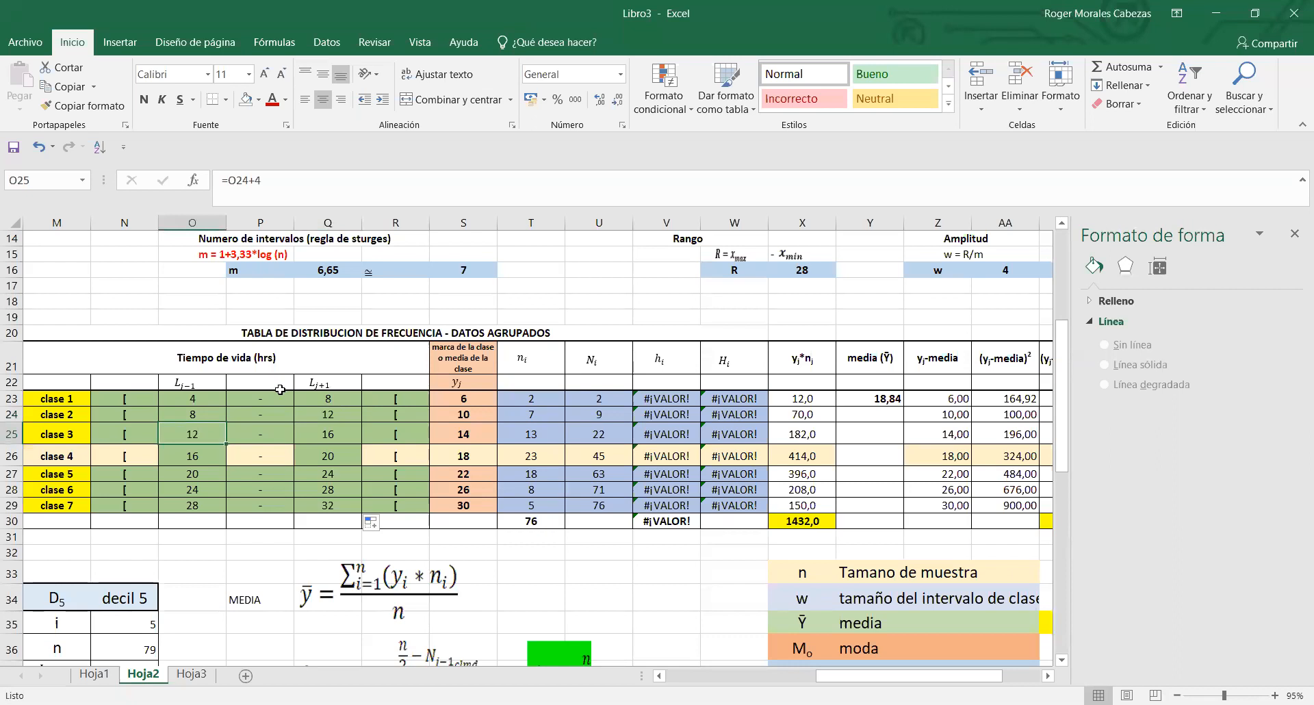
{"action": "left_click", "coordinate": [205, 399]}
{"action": "left_click", "coordinate": [139, 402]}
{"action": "left_click_drag", "start_coordinate": [139, 402], "coordinate": [387, 400]}
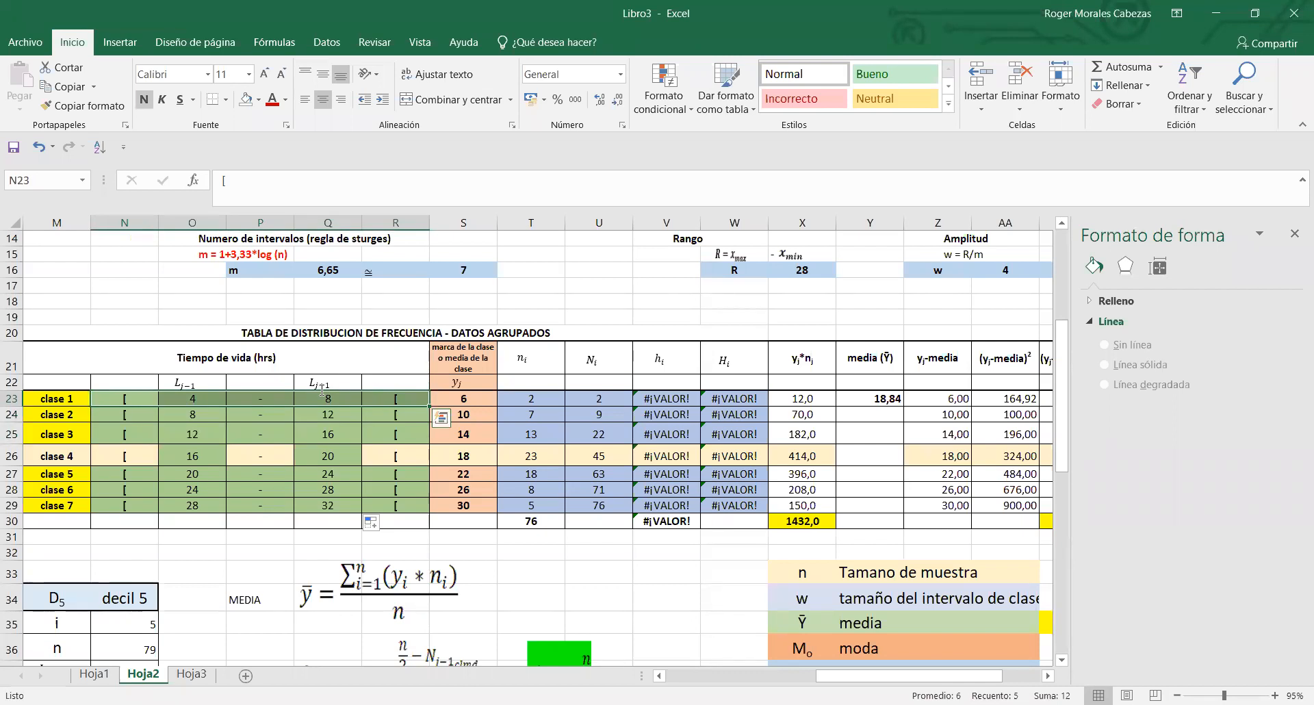
{"action": "left_click", "coordinate": [184, 417]}
{"action": "left_click", "coordinate": [163, 400]}
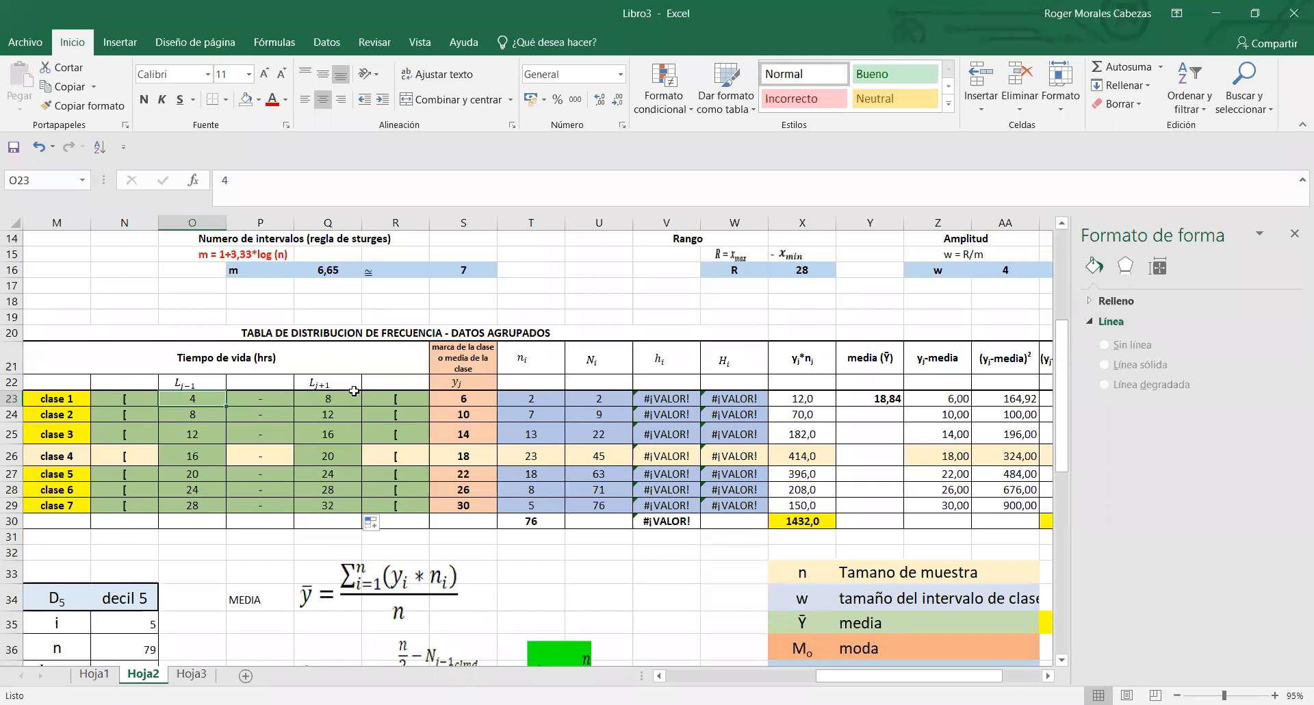
- Check the upper limits from clase 1 to clase 7 in Q23:Q29 and compare the last one with the largest ordered value in column E
{"action": "left_click", "coordinate": [322, 403]}
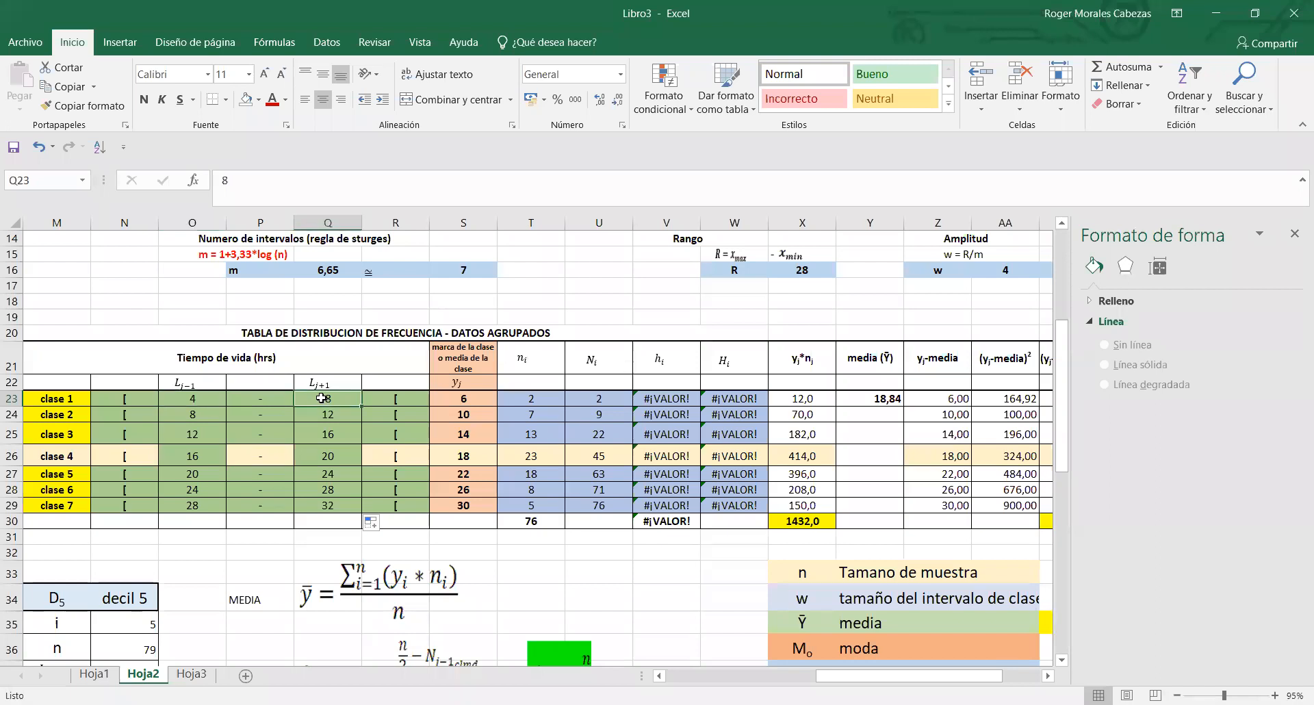
{"action": "left_click", "coordinate": [325, 414]}
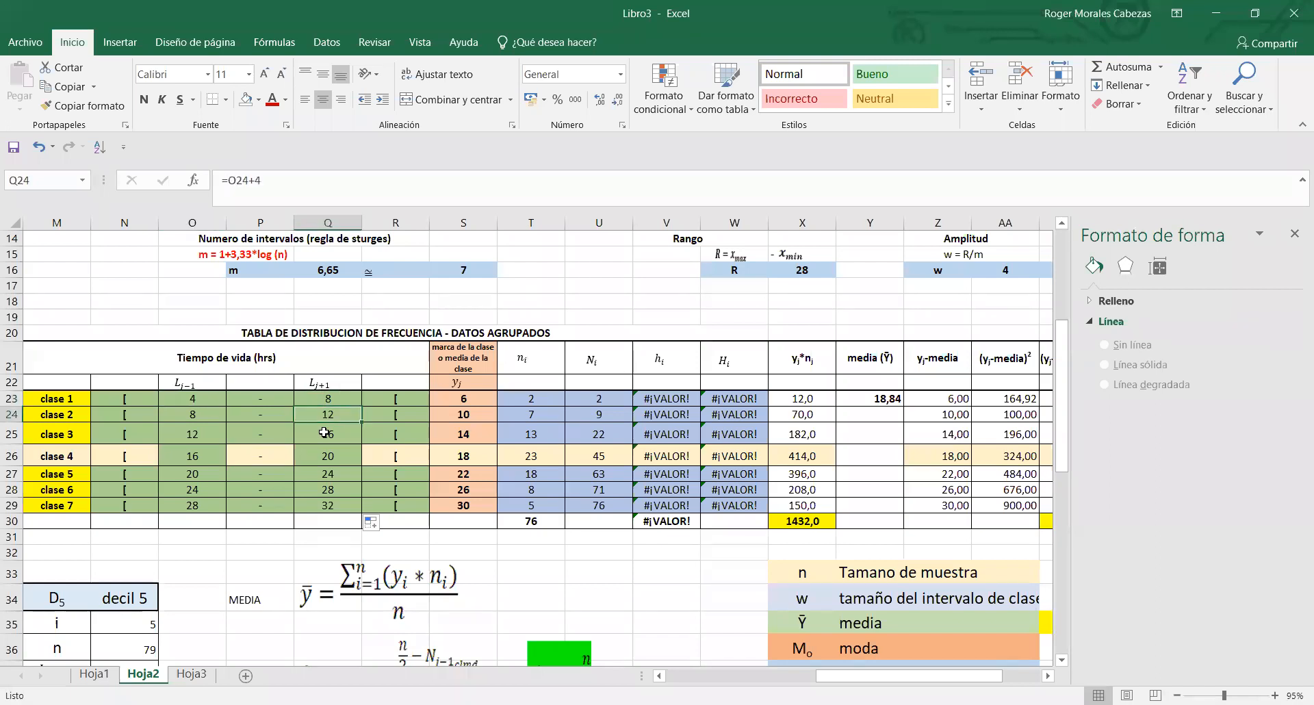
{"action": "left_click", "coordinate": [325, 433]}
{"action": "left_click", "coordinate": [338, 459]}
{"action": "left_click", "coordinate": [339, 474]}
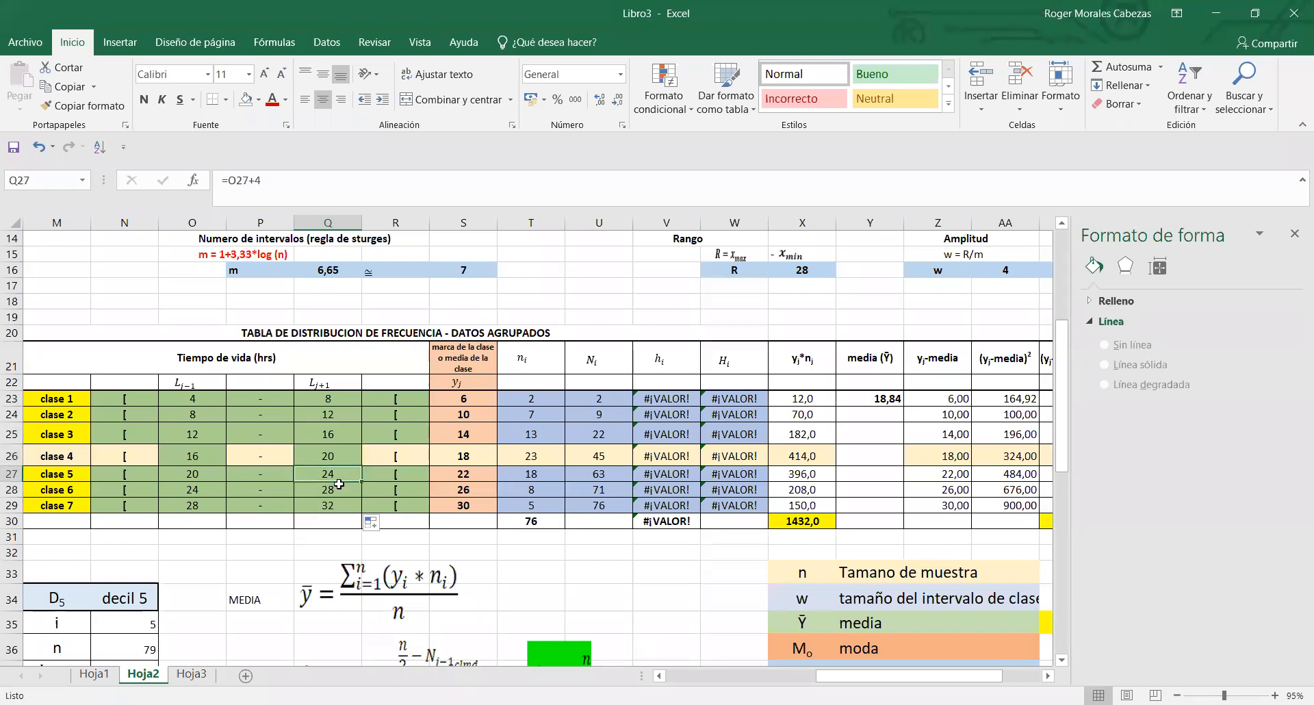
{"action": "left_click", "coordinate": [337, 494]}
{"action": "left_click", "coordinate": [342, 506]}
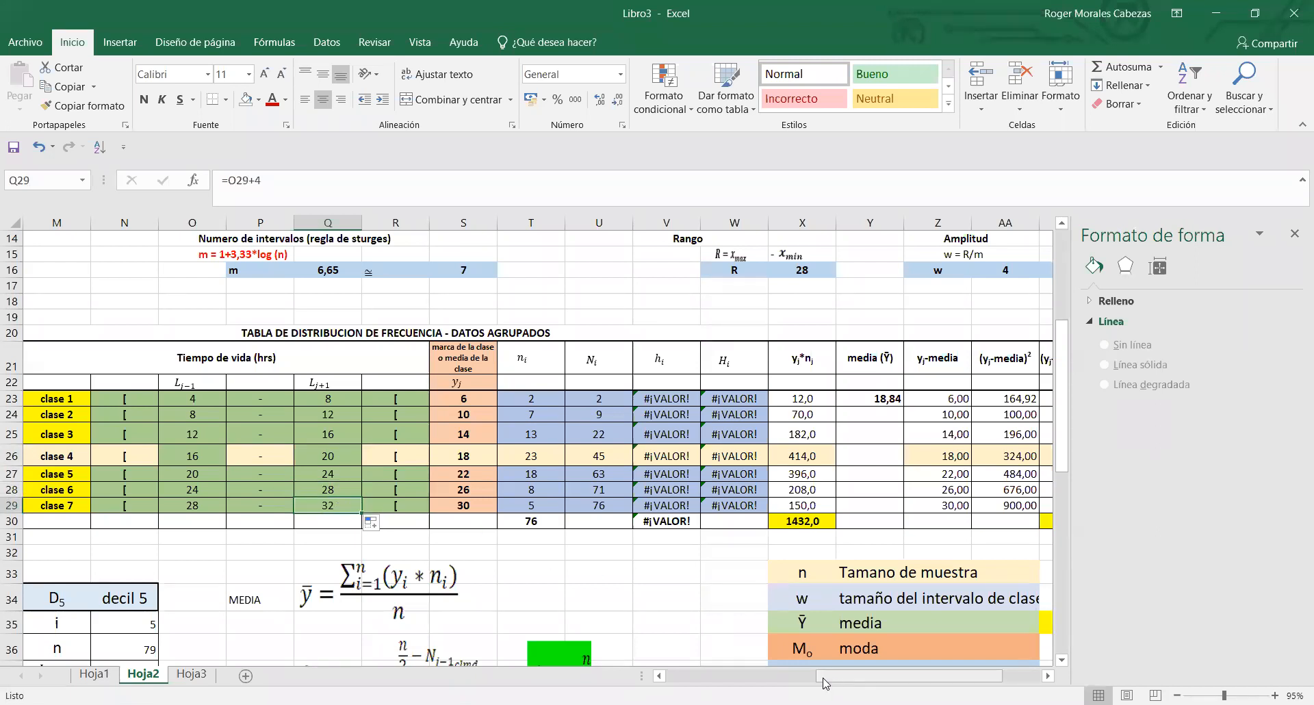
{"action": "left_click_drag", "start_coordinate": [909, 677], "coordinate": [802, 677]}
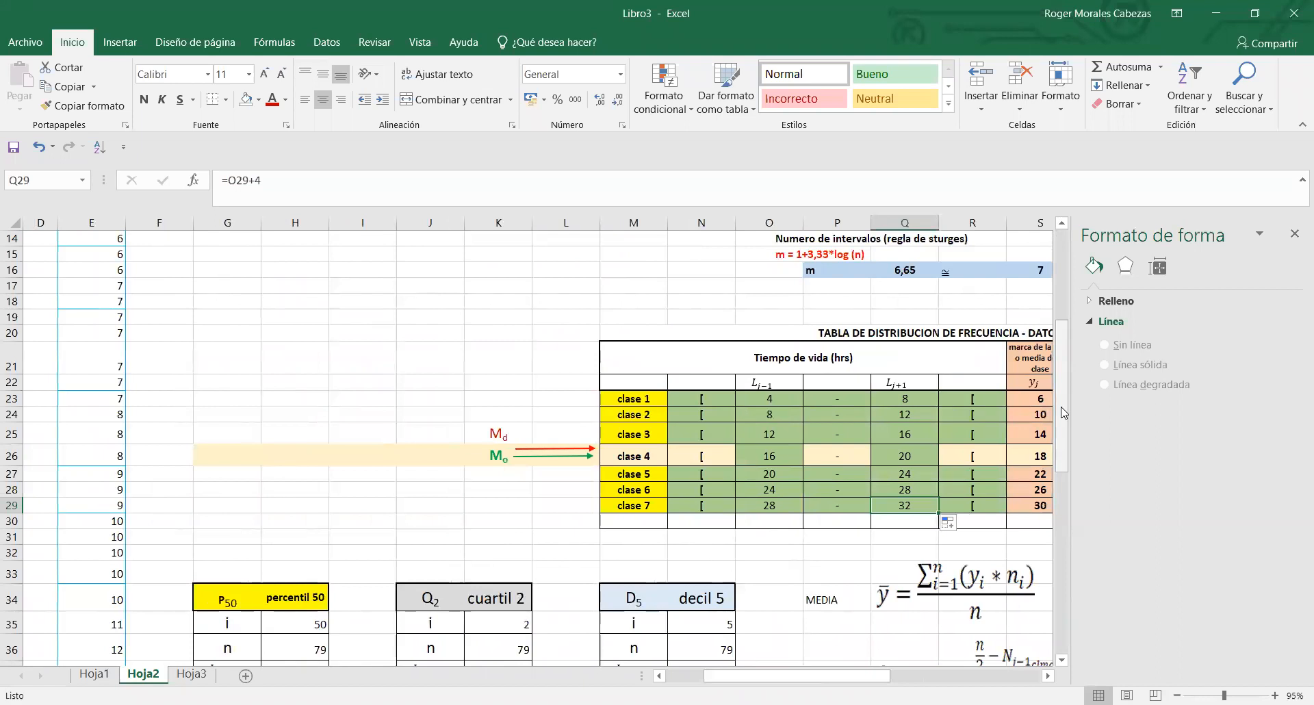
{"action": "scroll", "coordinate": [1062, 526], "scroll_direction": "down", "scroll_amount": 9}
{"action": "scroll", "coordinate": [1044, 332], "scroll_direction": "up", "scroll_amount": 13}
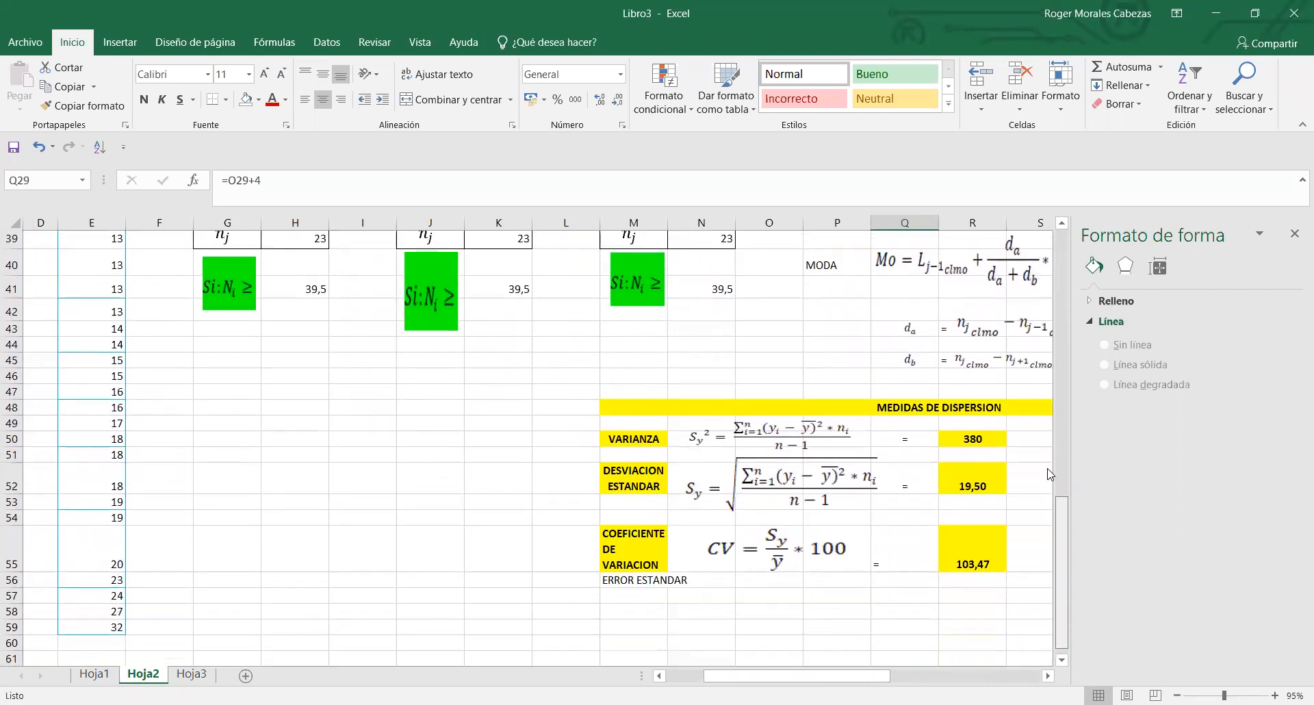
{"action": "scroll", "coordinate": [1043, 332], "scroll_direction": "down", "scroll_amount": 2}
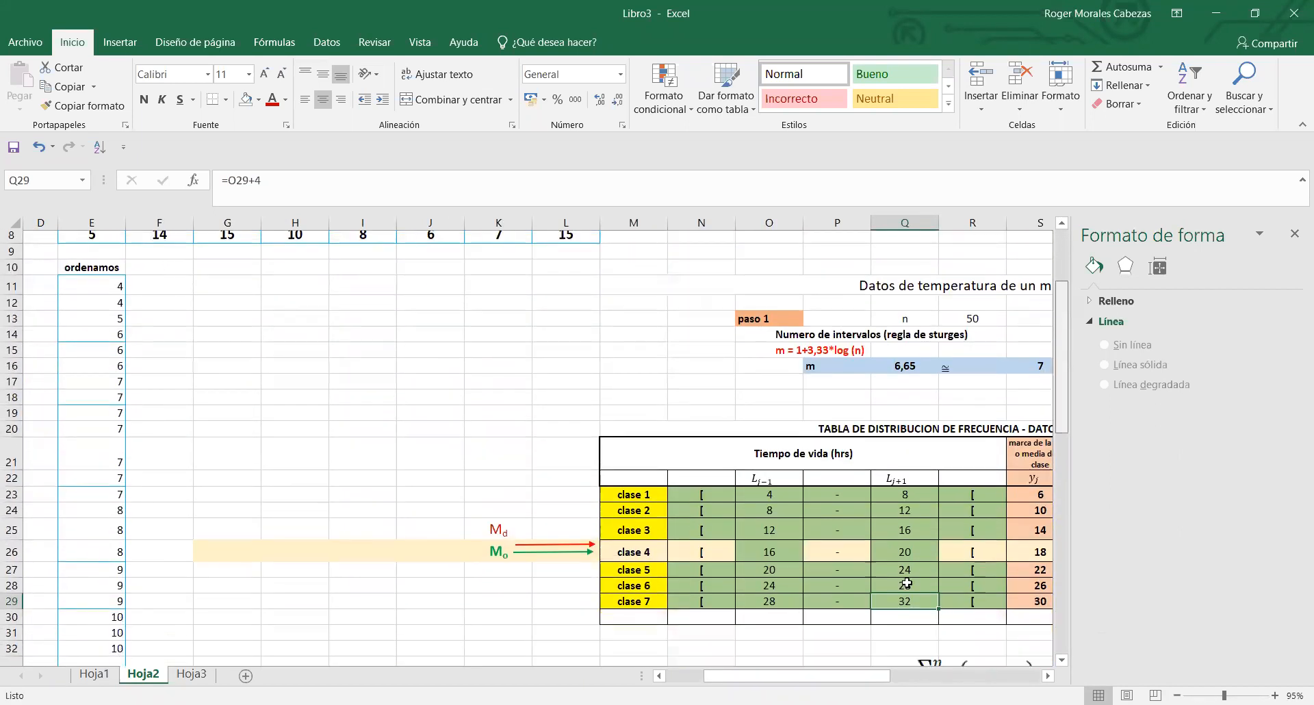
{"action": "left_click_drag", "start_coordinate": [854, 681], "coordinate": [941, 681]}
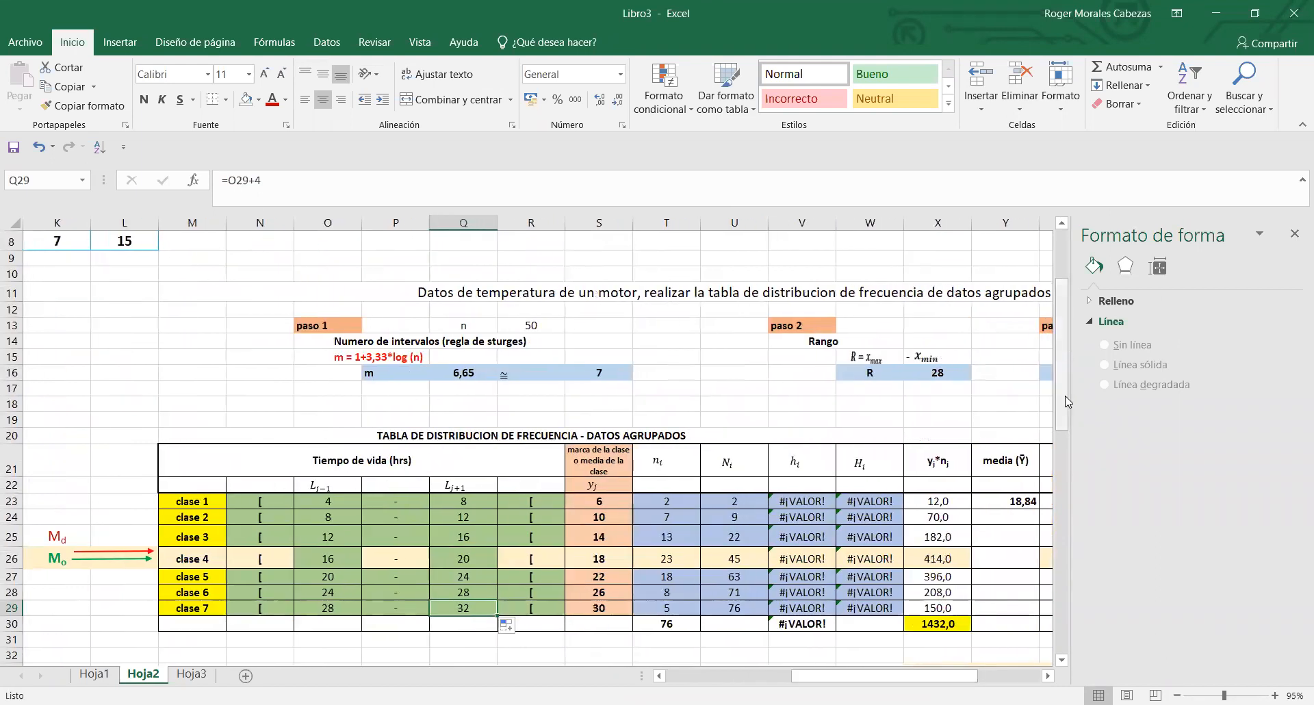
{"action": "scroll", "coordinate": [559, 467], "scroll_direction": "down", "scroll_amount": 3}
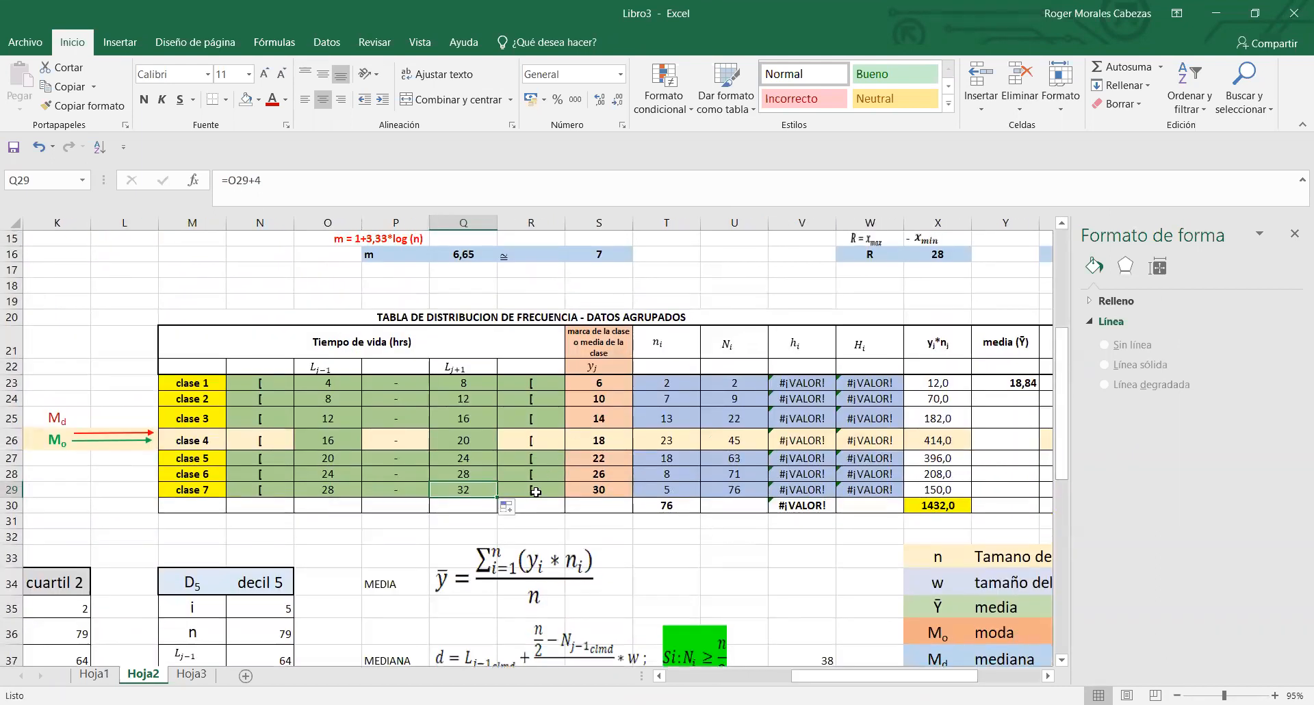
- Check the last class's closing bracket in P24 of Hoja1, and replace clase 7's closing bracket in R29 of Hoja2 with ")"
{"action": "left_click", "coordinate": [535, 491]}
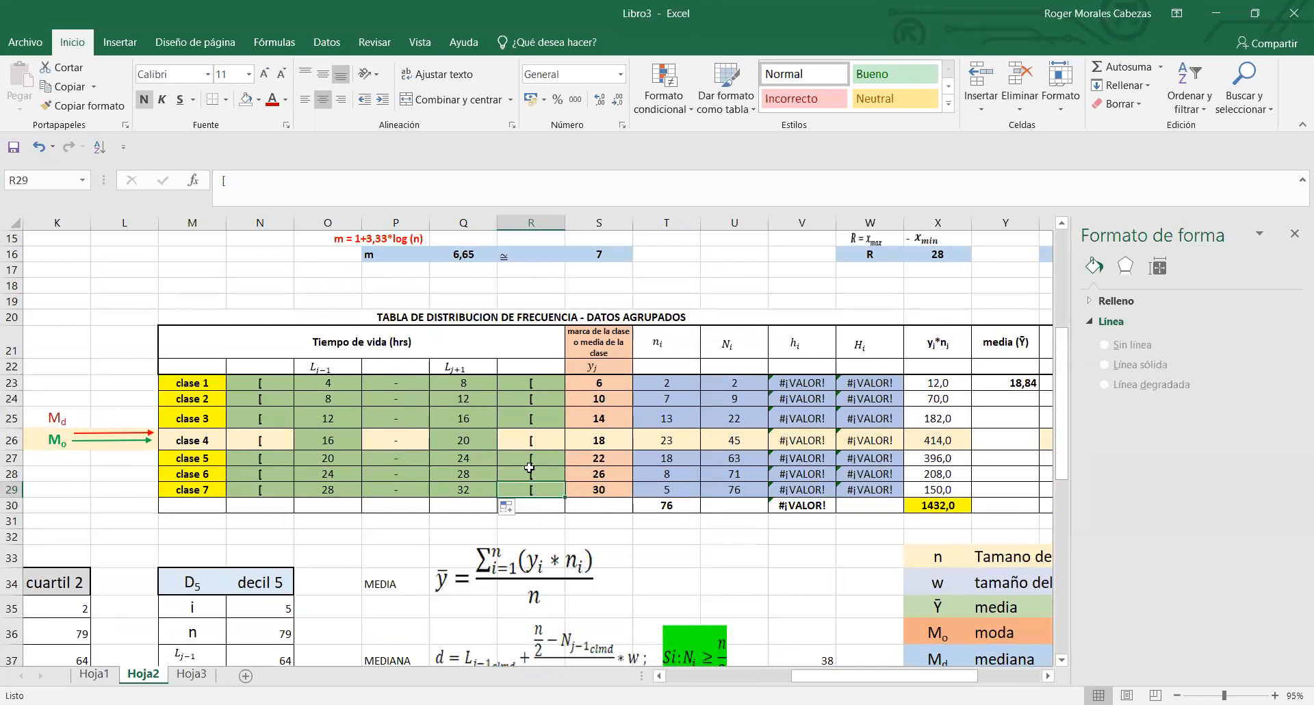
{"action": "right_click", "coordinate": [530, 489]}
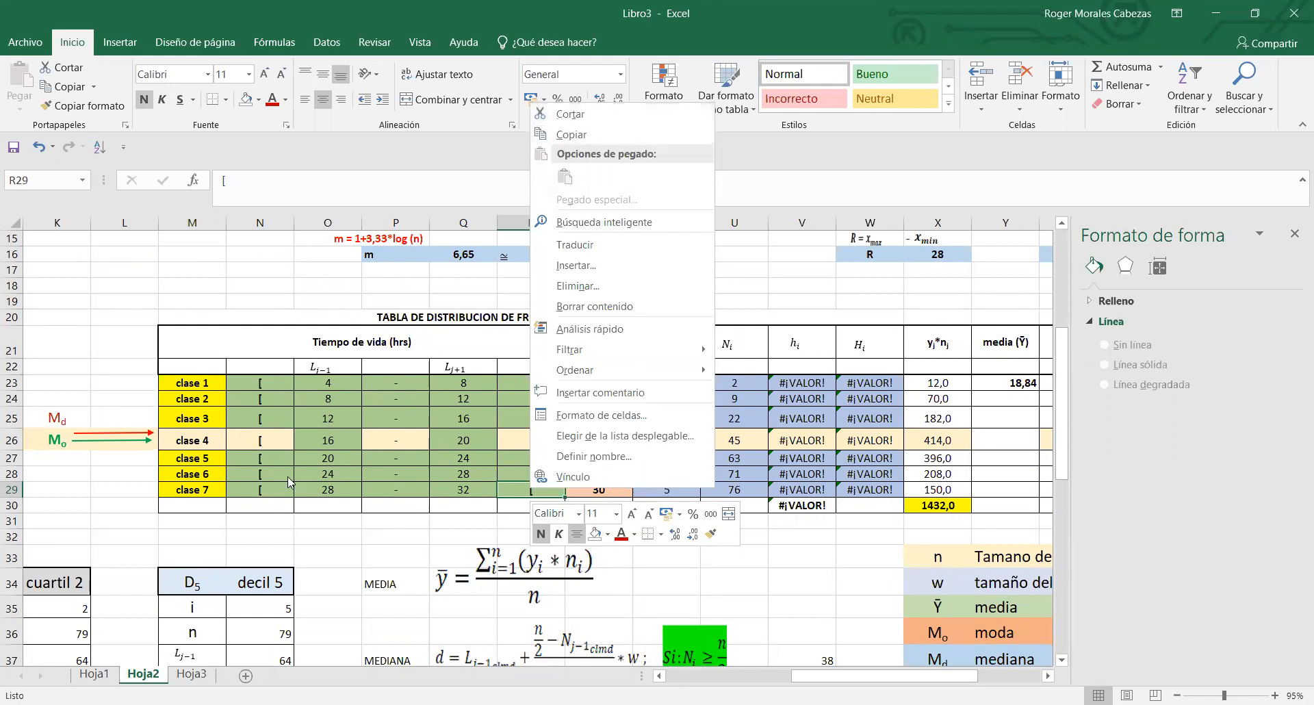
{"action": "key", "text": "Escape"}
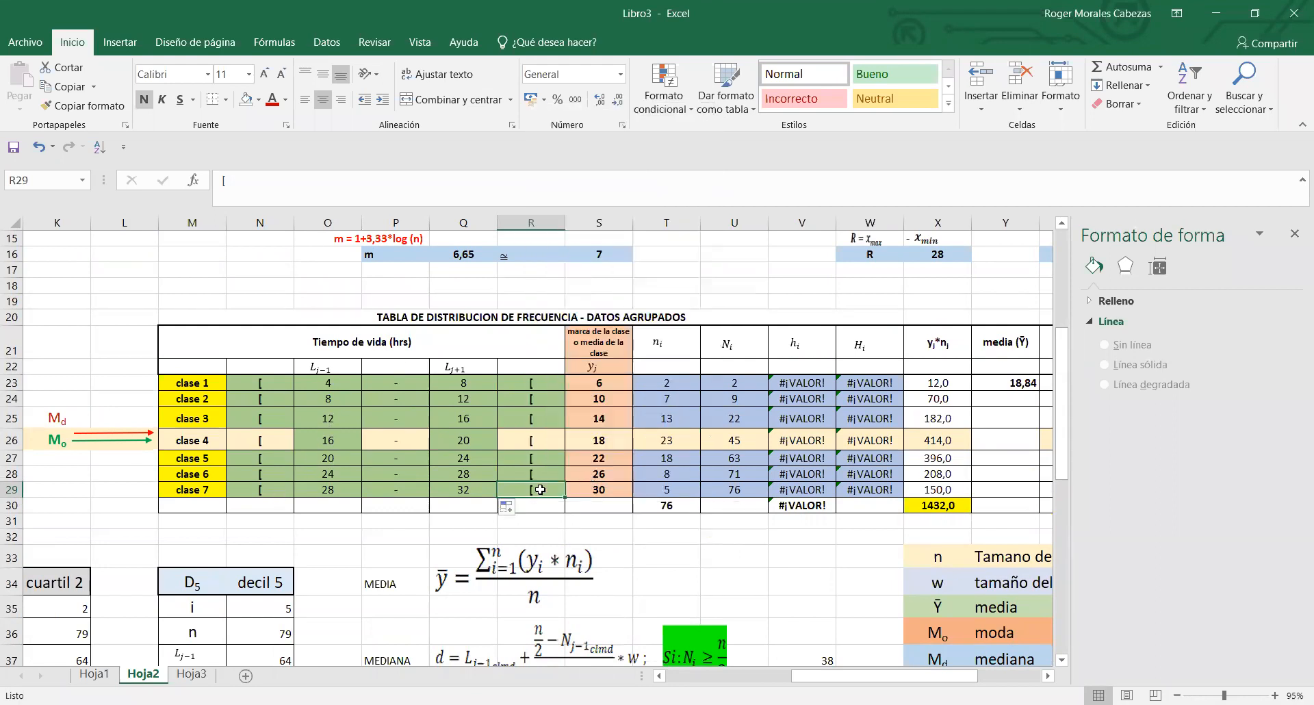
{"action": "left_click", "coordinate": [480, 490]}
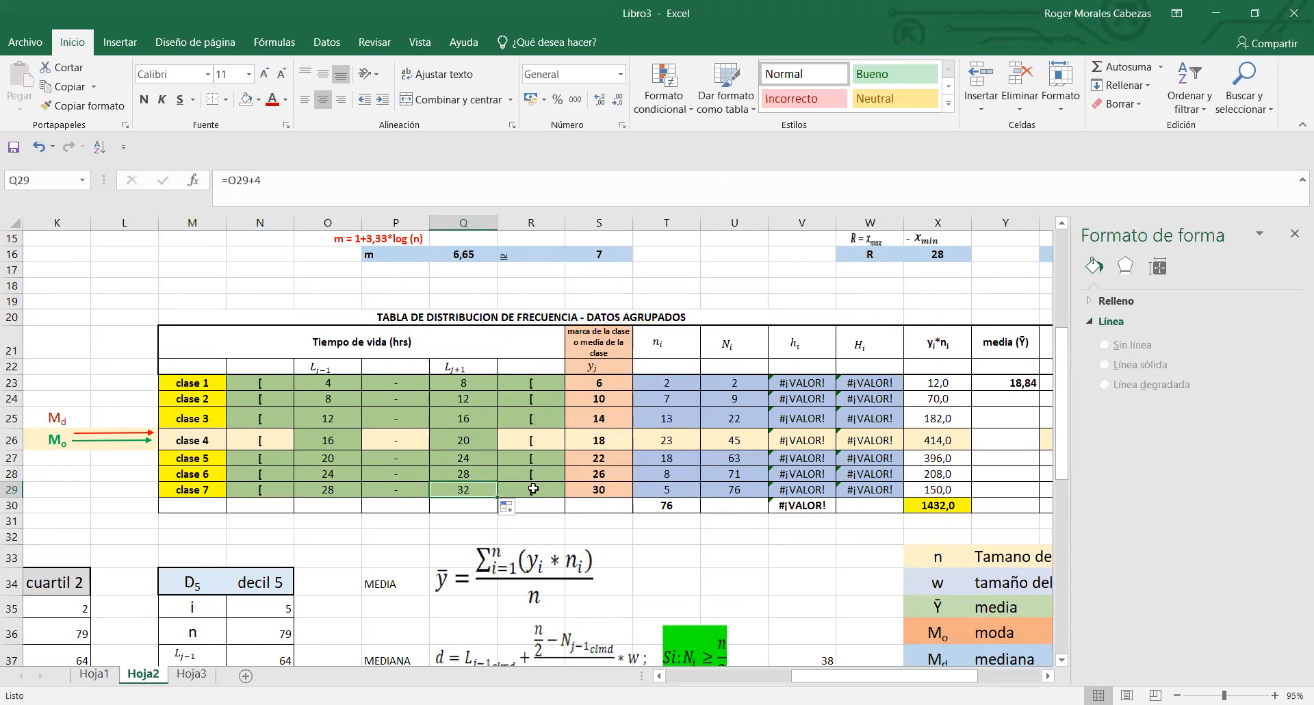
{"action": "left_click", "coordinate": [94, 675]}
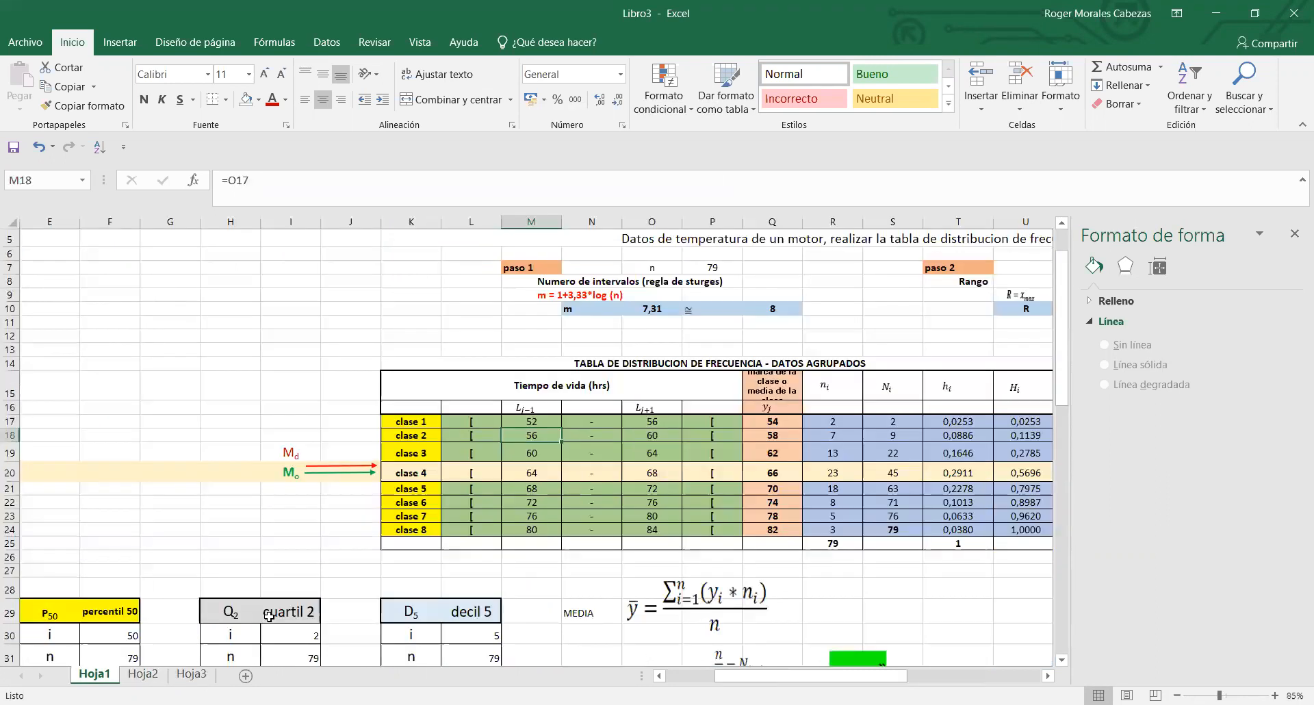
{"action": "left_click", "coordinate": [694, 531]}
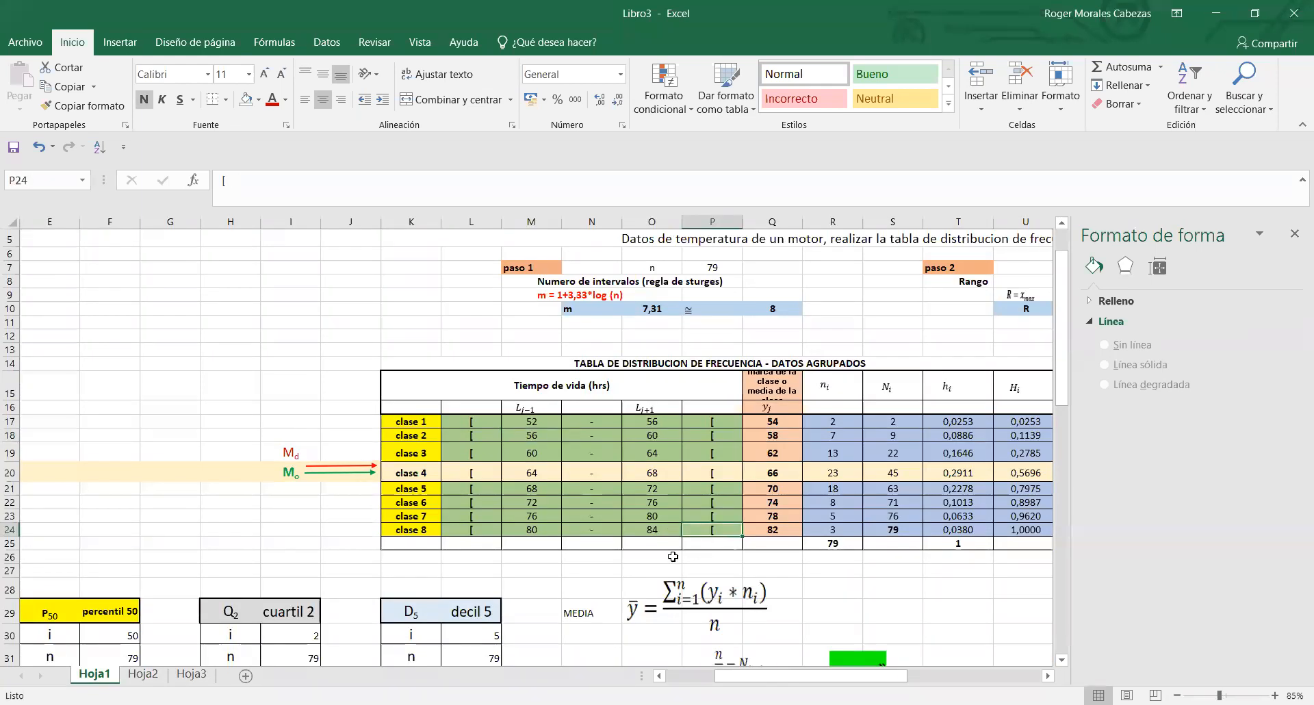
{"action": "left_click", "coordinate": [143, 674]}
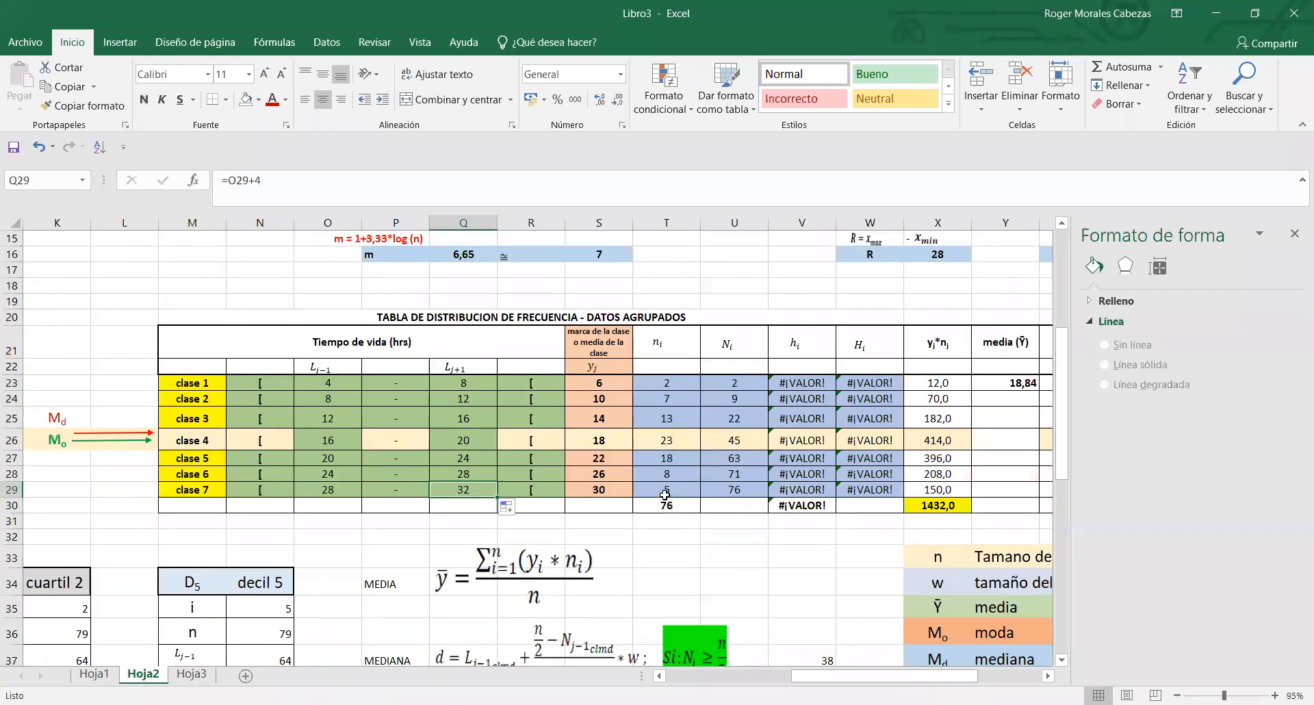
{"action": "left_click", "coordinate": [528, 490]}
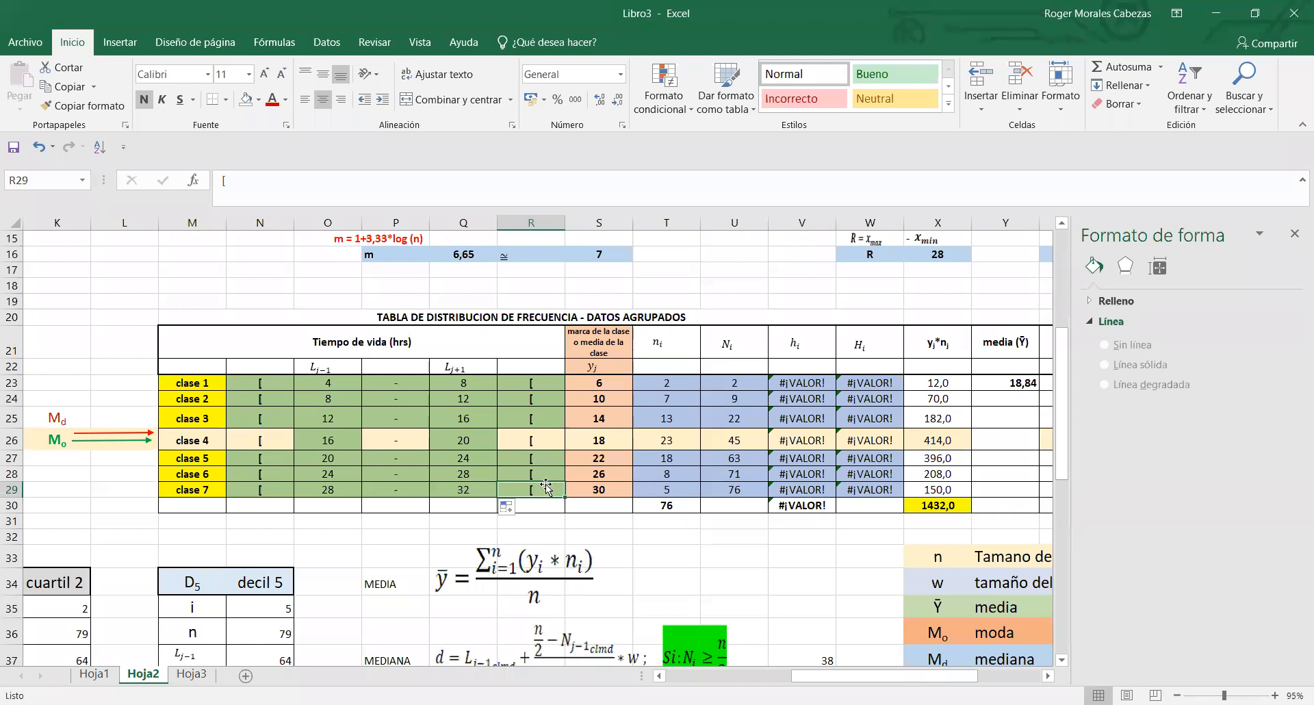
{"action": "key", "text": "BackSpace"}
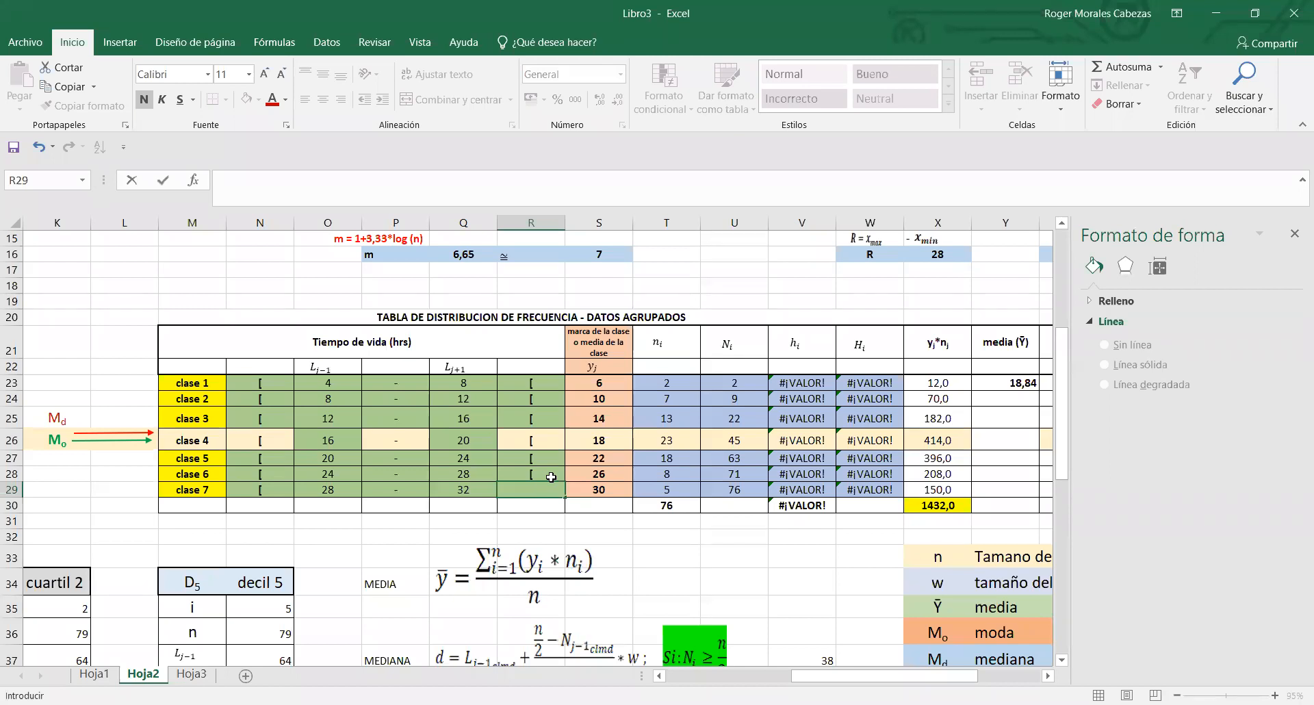
{"action": "type", "text": ")"}
{"action": "left_click", "coordinate": [596, 524]}
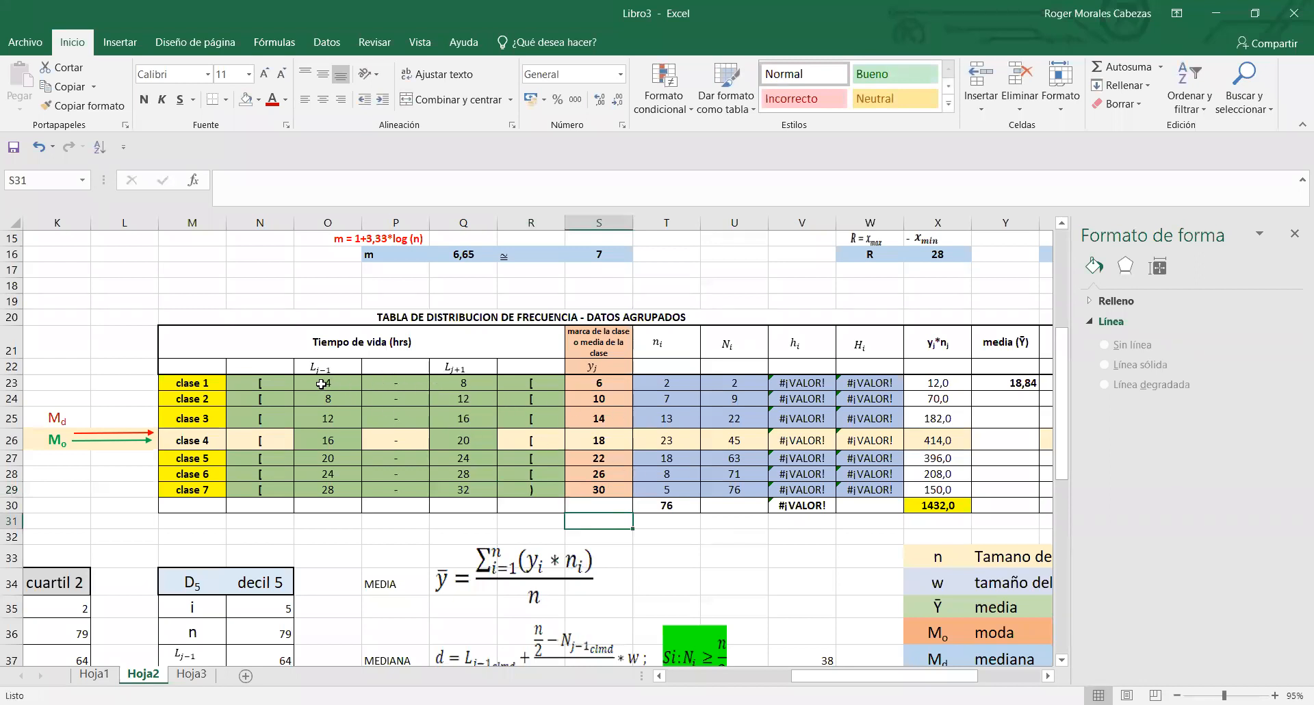
- Examine clase 1's interval in N23:R23, its class mark formula in S23 and its lower limit in O23
{"action": "left_click_drag", "start_coordinate": [285, 386], "coordinate": [558, 383]}
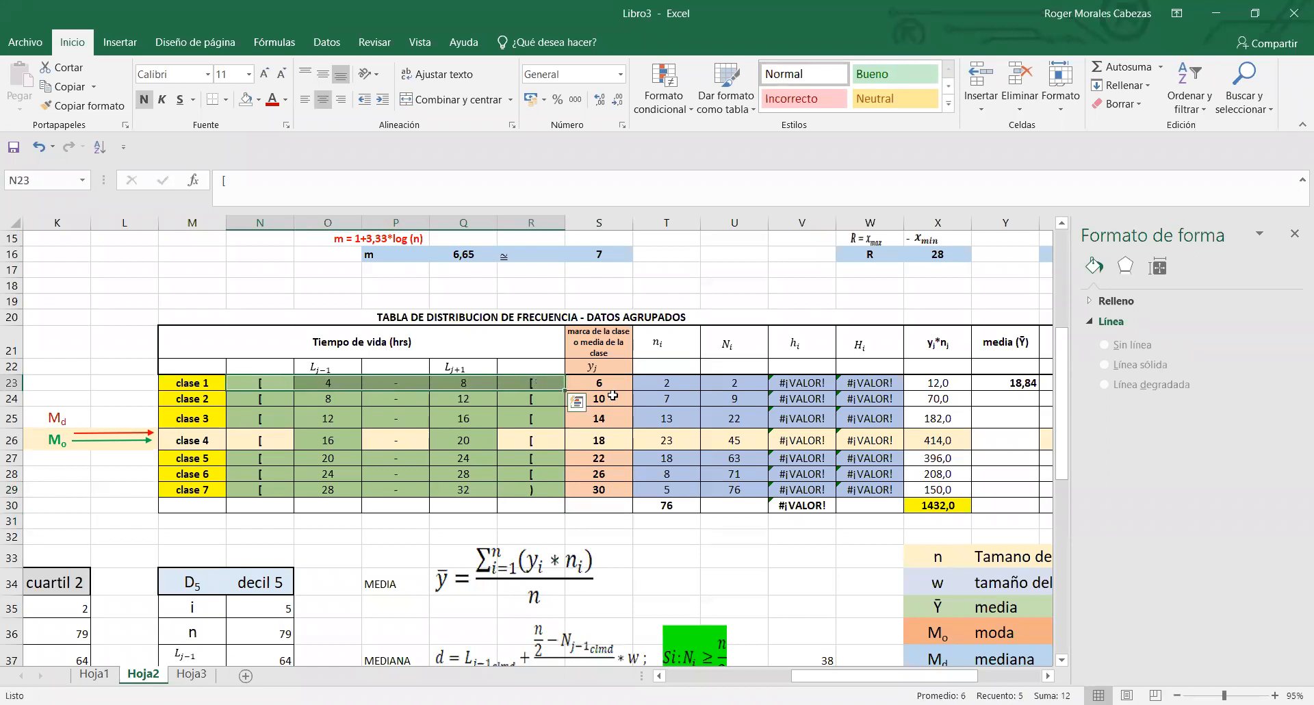
{"action": "left_click", "coordinate": [613, 383]}
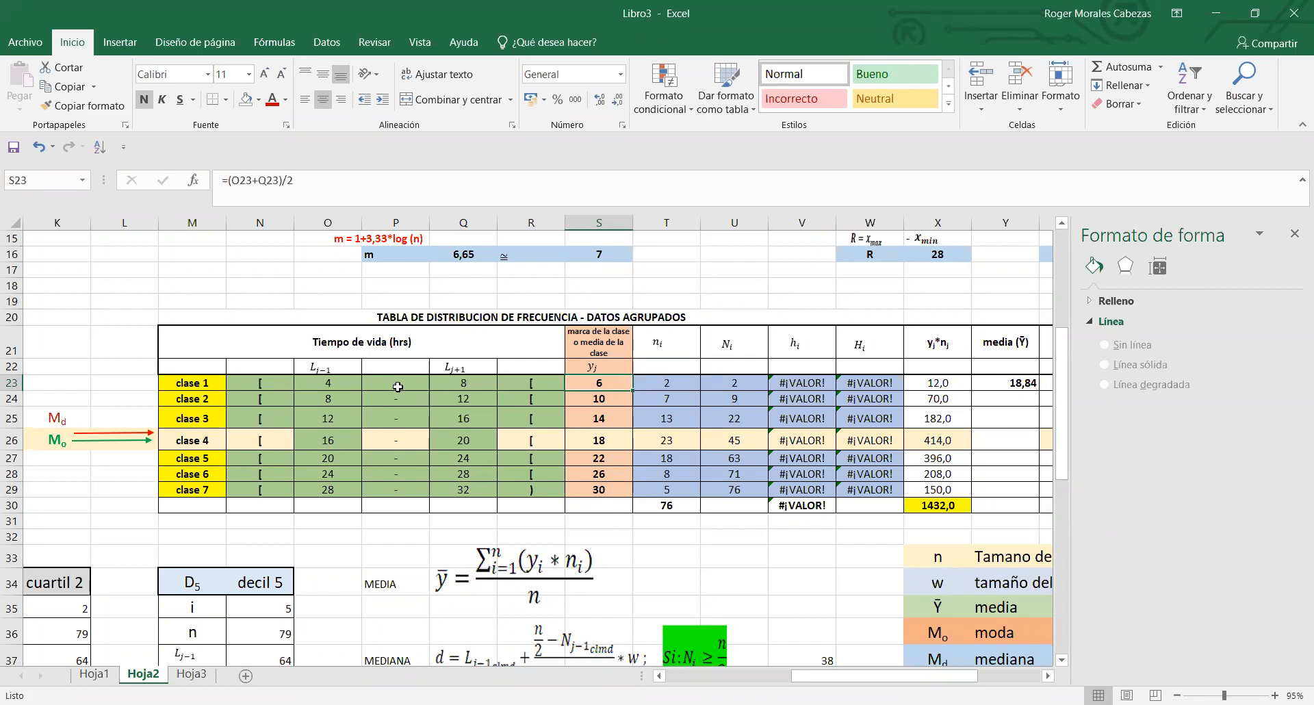
{"action": "left_click", "coordinate": [346, 385]}
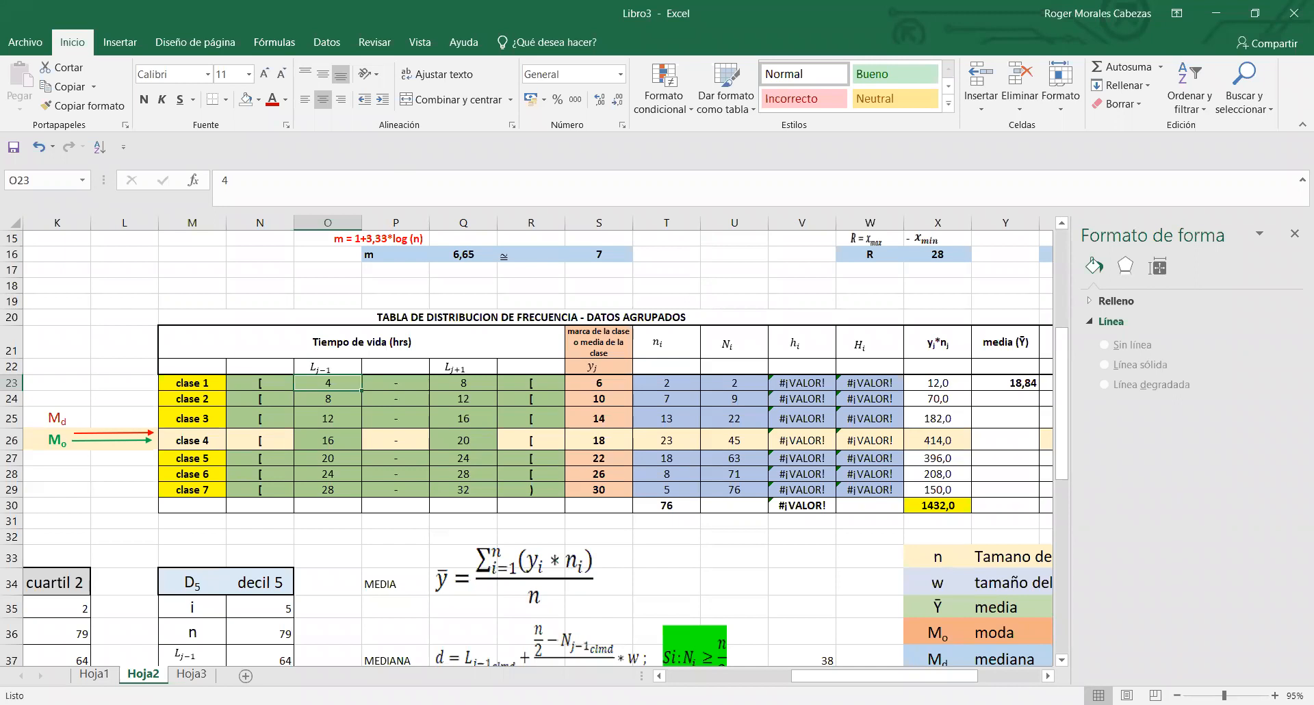
{"action": "key", "text": "alt+Tab"}
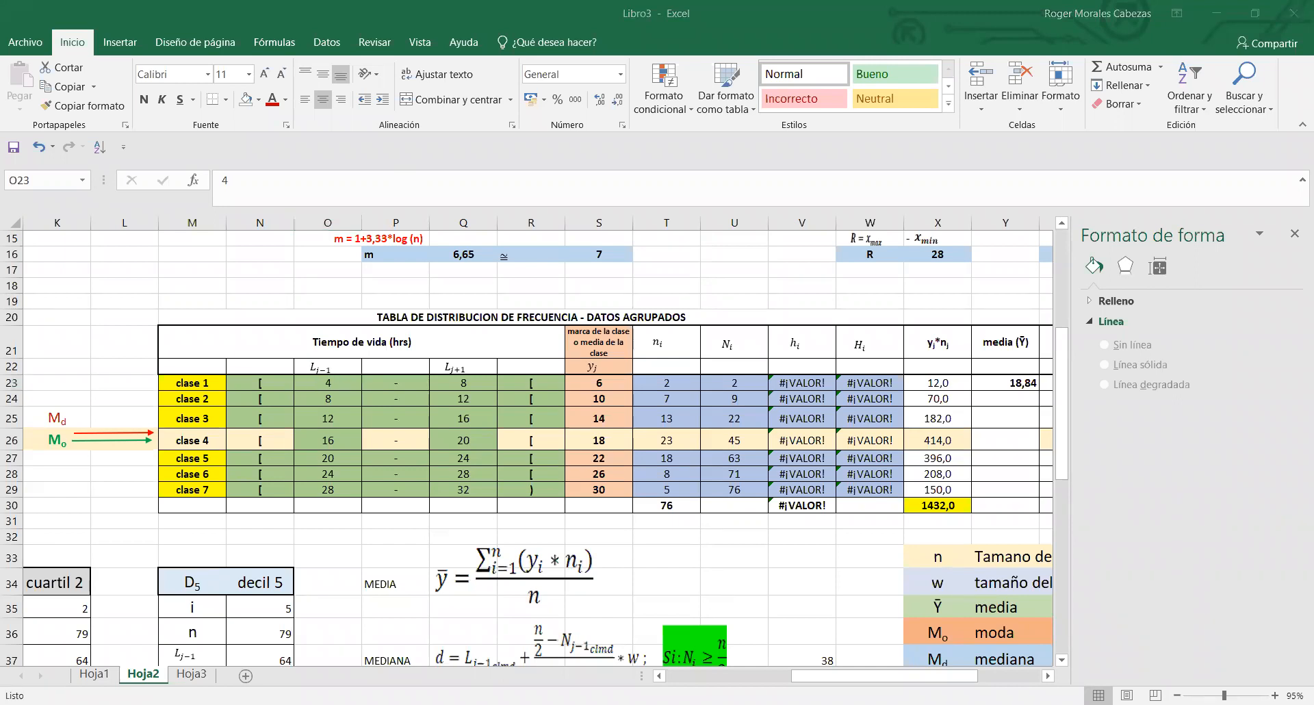
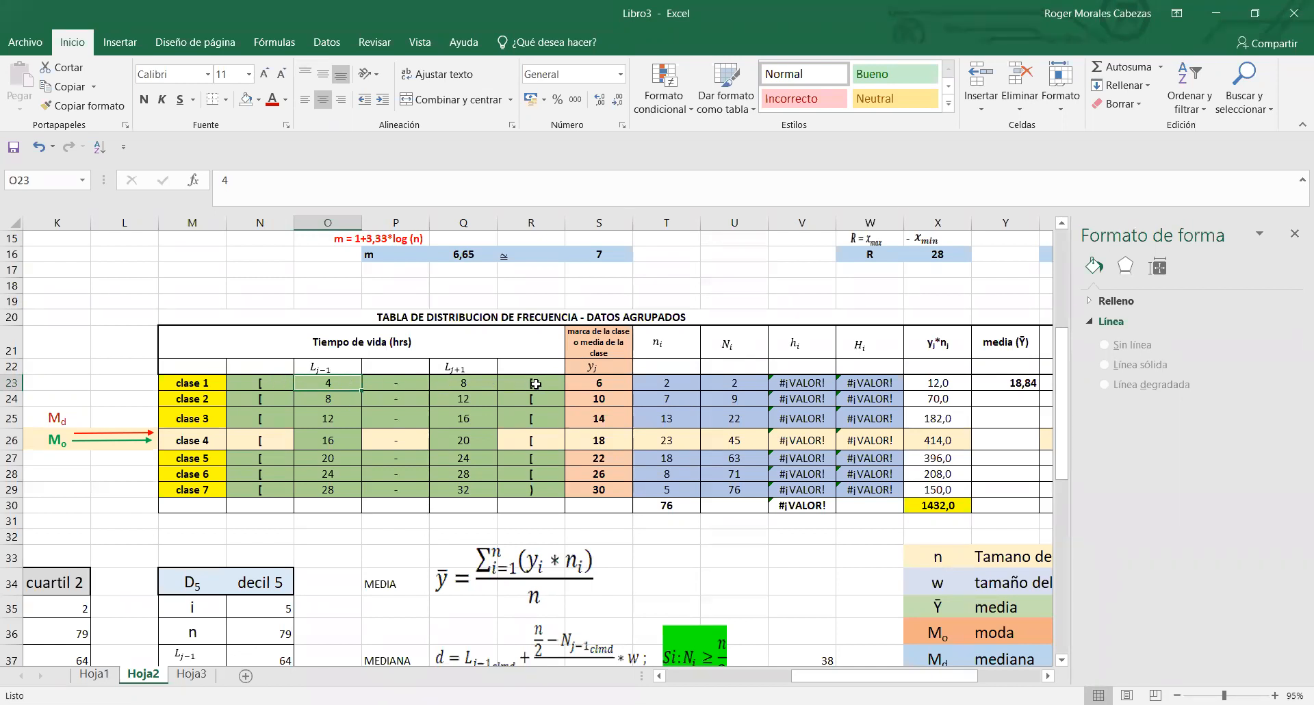
- Review the class marks in S23:S29 and the absolute frequency column T of the frequency table
{"action": "left_click", "coordinate": [603, 382]}
{"action": "left_click_drag", "start_coordinate": [603, 382], "coordinate": [612, 488]}
{"action": "left_click", "coordinate": [657, 550]}
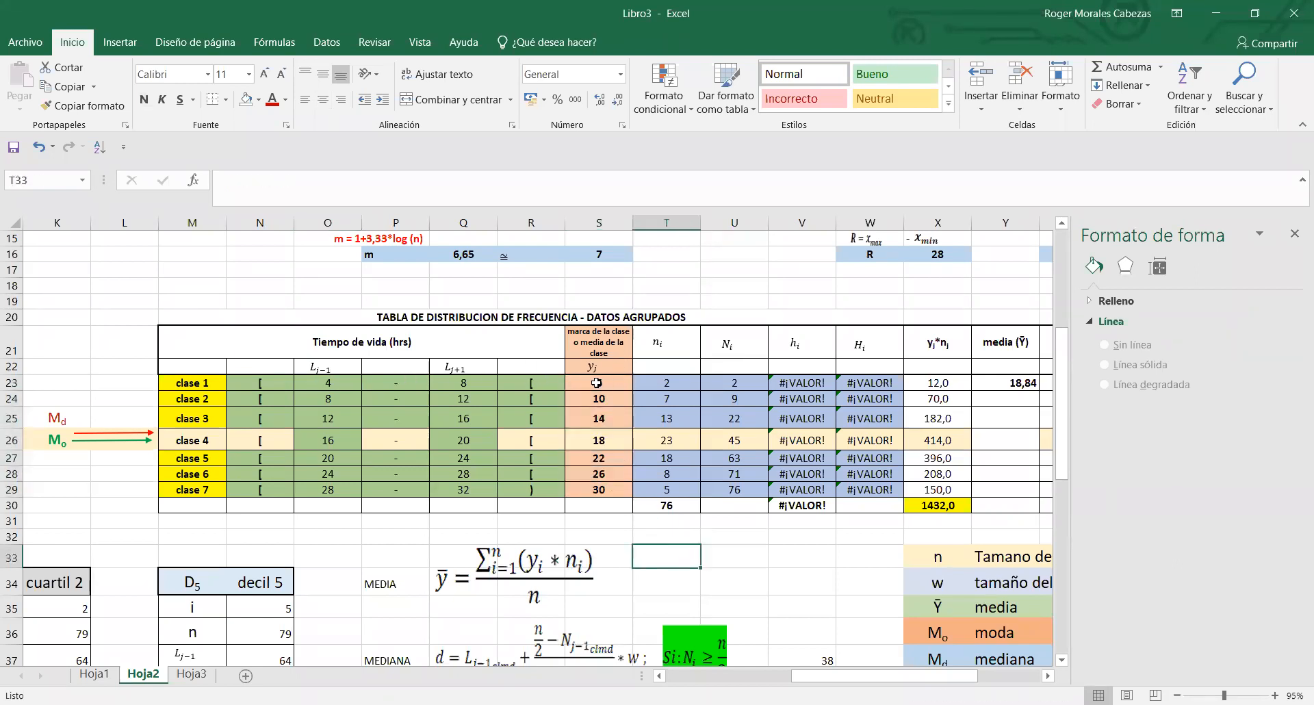
{"action": "left_click", "coordinate": [316, 384]}
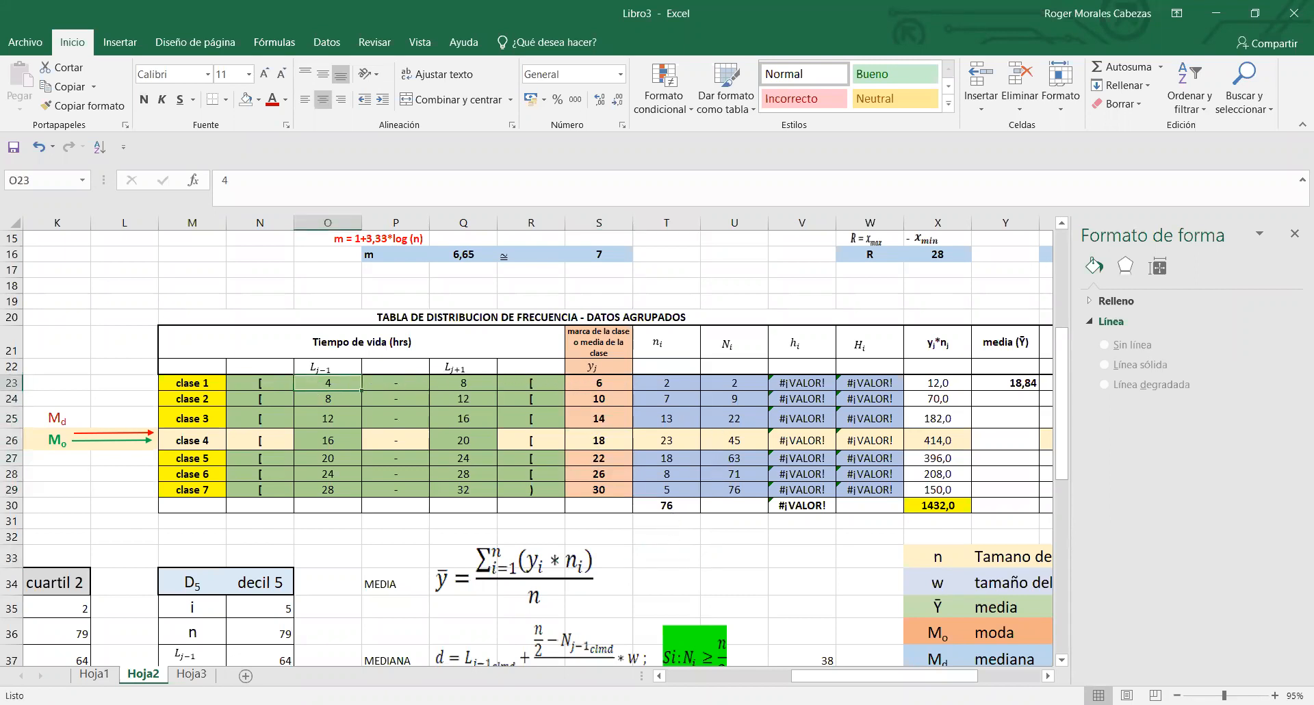
{"action": "mouse_move", "coordinate": [820, 680]}
{"action": "left_mouse_down"}
{"action": "mouse_move", "coordinate": [782, 680]}
{"action": "mouse_move", "coordinate": [821, 680]}
{"action": "left_mouse_up"}
{"action": "left_click", "coordinate": [679, 337]}
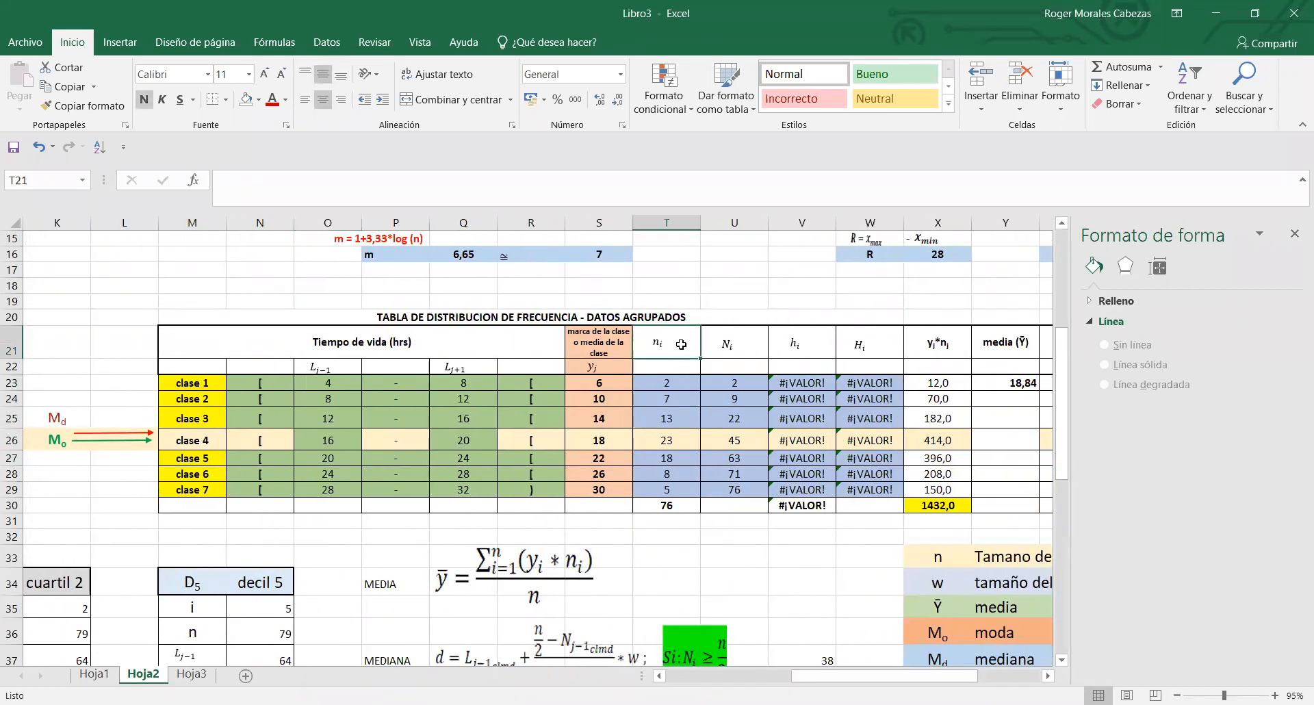
{"action": "left_click", "coordinate": [677, 223]}
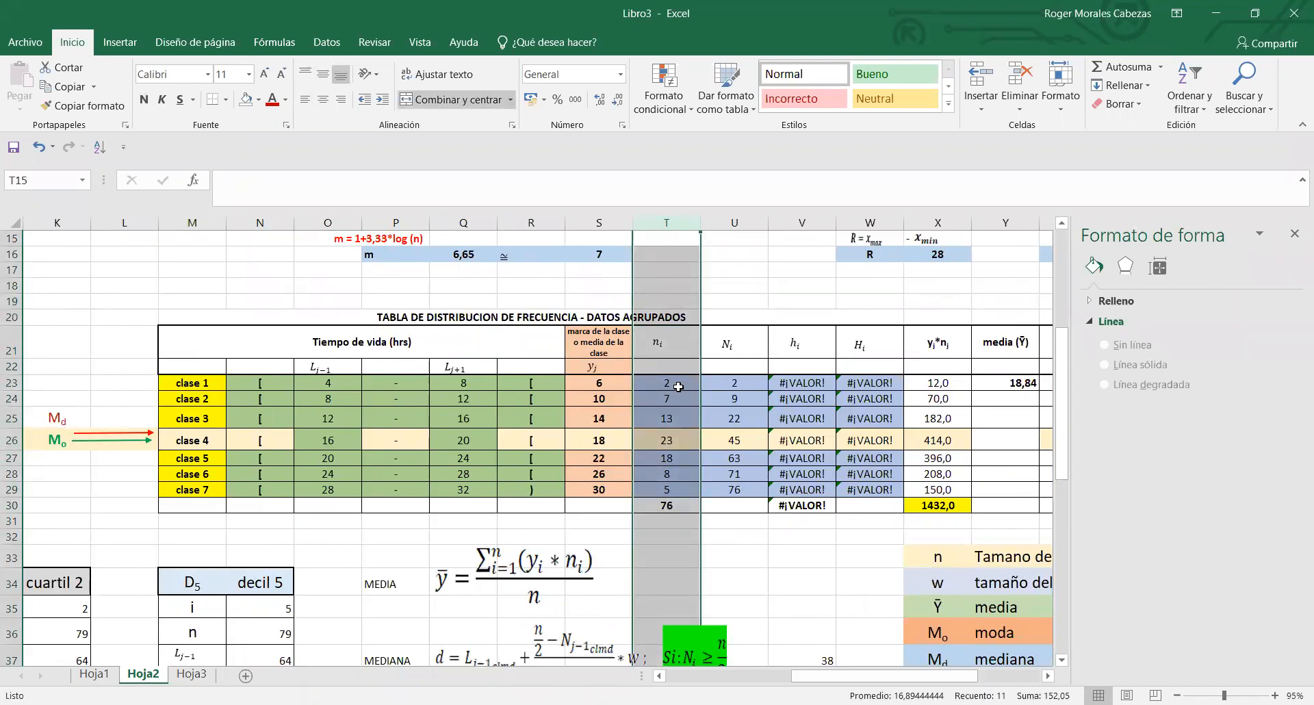
{"action": "left_click", "coordinate": [641, 382]}
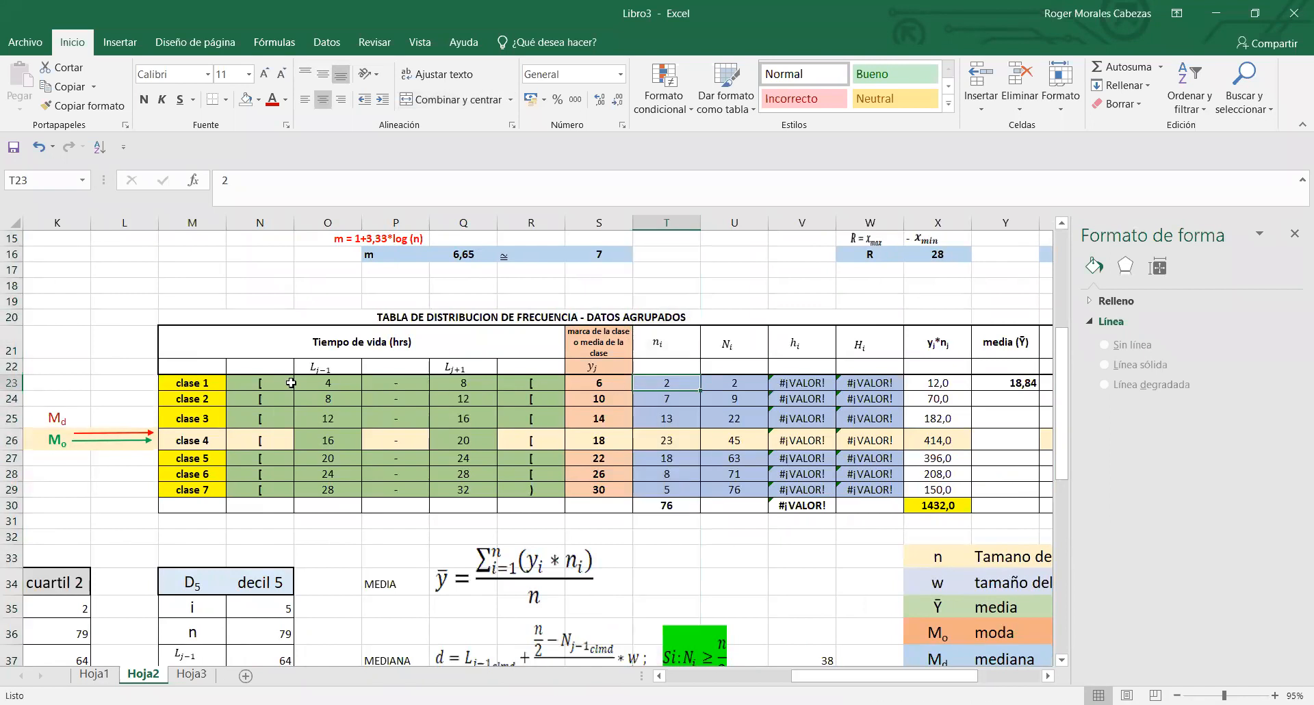
- Check clase 1's lower and upper limits in O23 and Q23
{"action": "key", "text": "Left"}
{"action": "key", "text": "Left"}
{"action": "key", "text": "Left"}
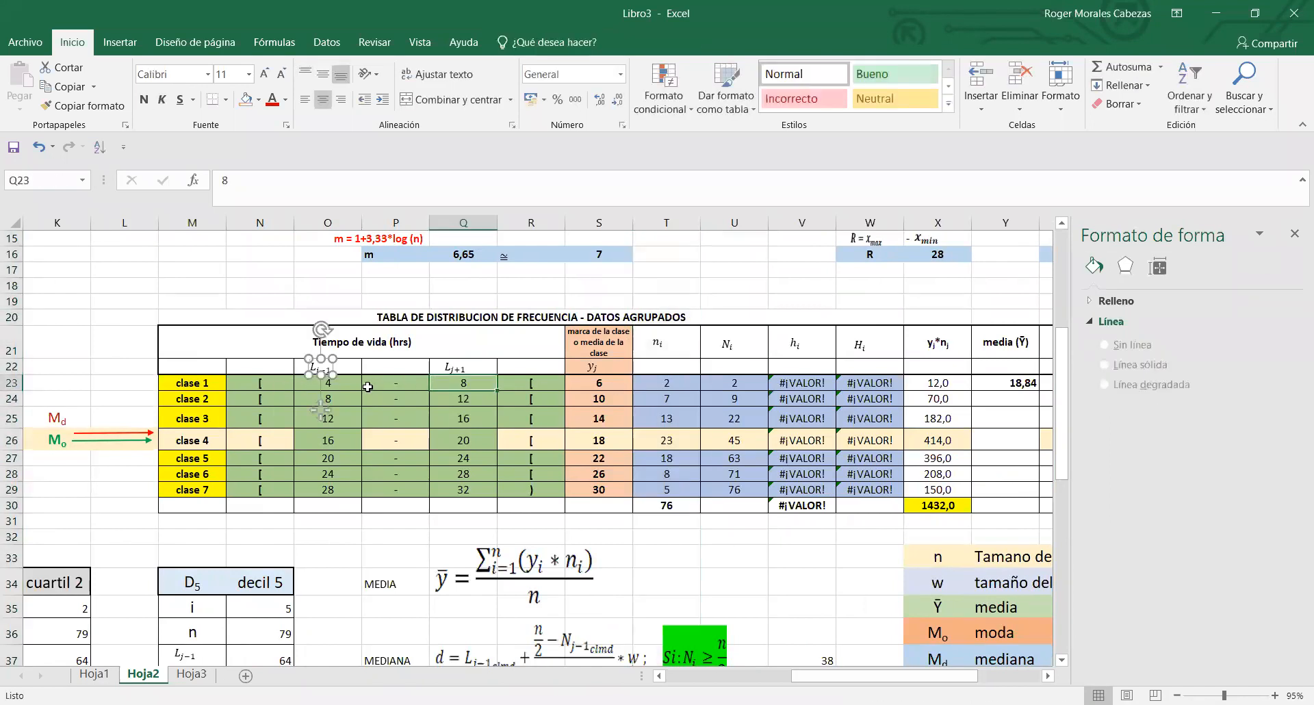
{"action": "key", "text": "Left"}
{"action": "key", "text": "Left"}
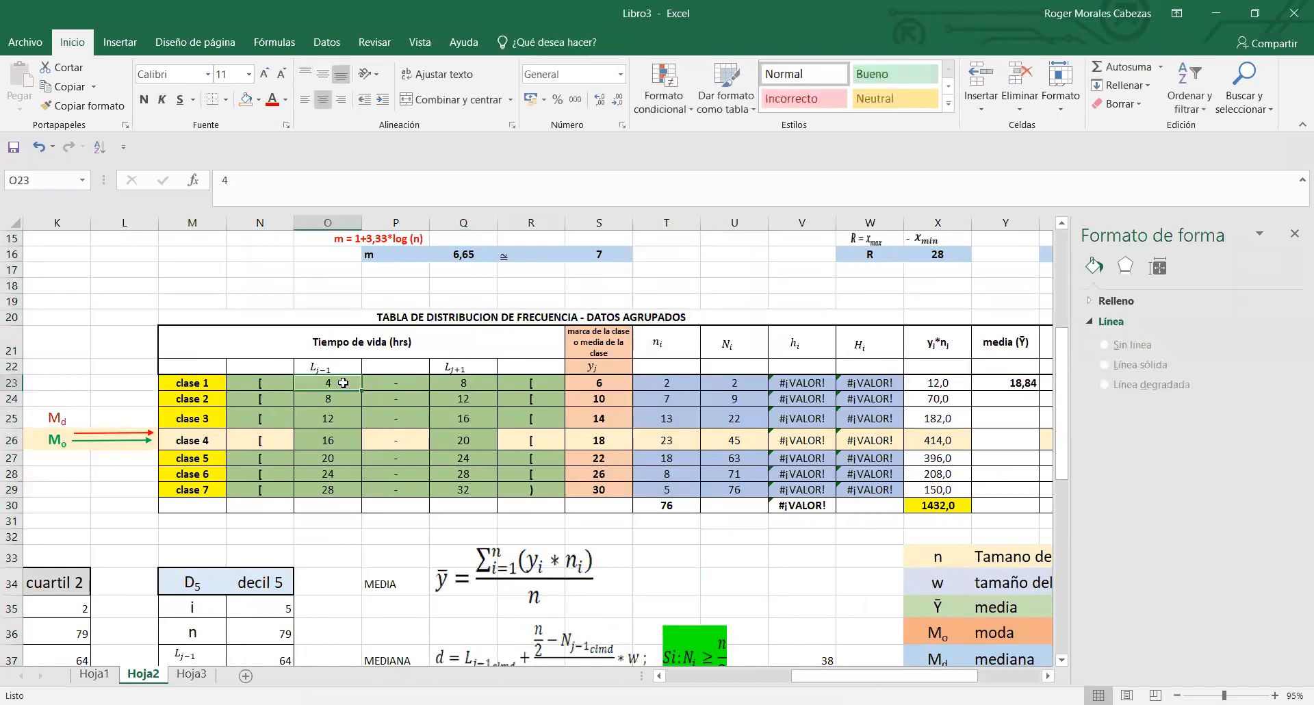
{"action": "left_click", "coordinate": [443, 383]}
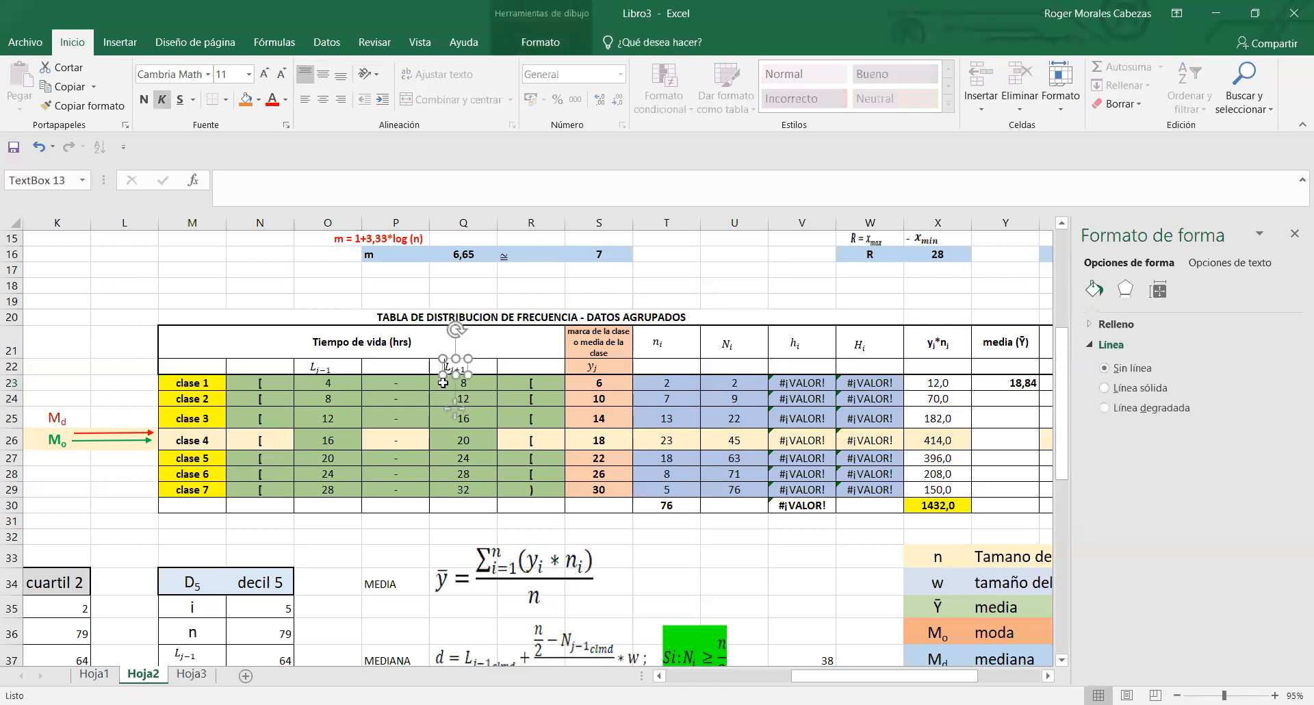
{"action": "left_click", "coordinate": [443, 382]}
{"action": "left_click_drag", "start_coordinate": [333, 385], "coordinate": [445, 384]}
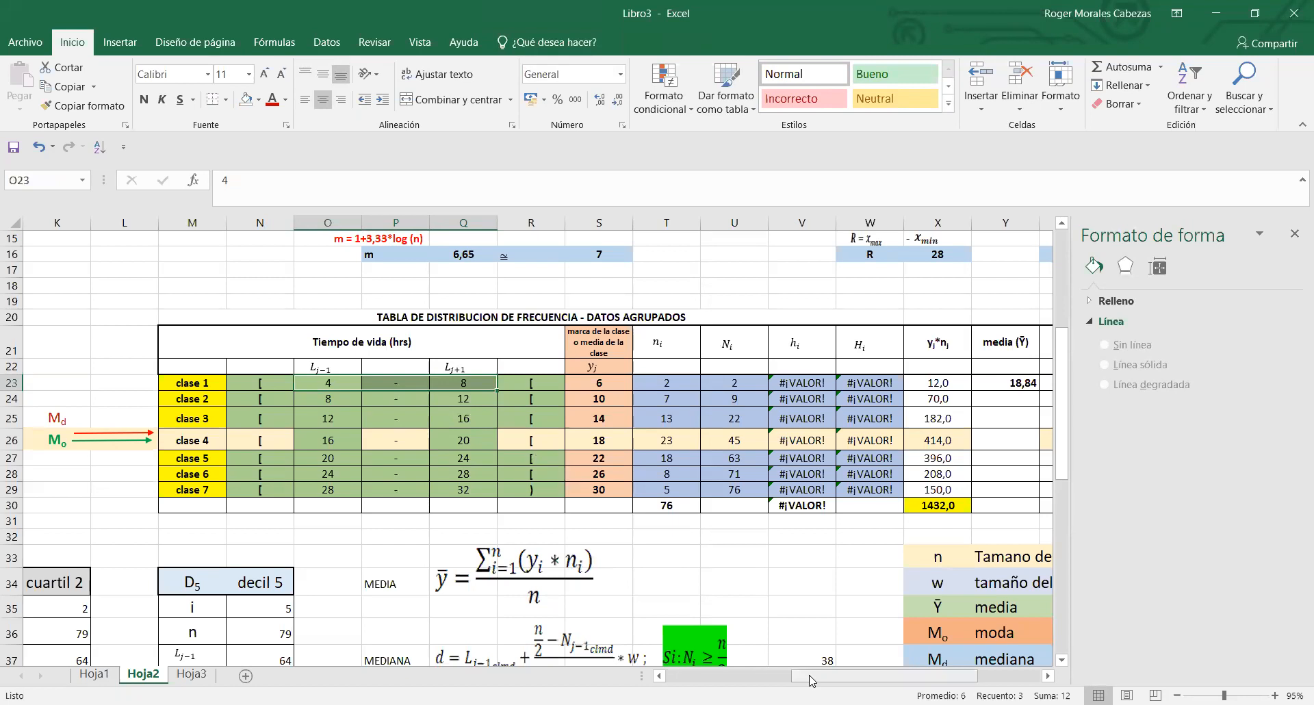
- Count the ordered values from 4 to below 8 in E11:E23 and enter 13 as clase 1's frequency in T23
{"action": "left_click_drag", "start_coordinate": [814, 678], "coordinate": [690, 677]}
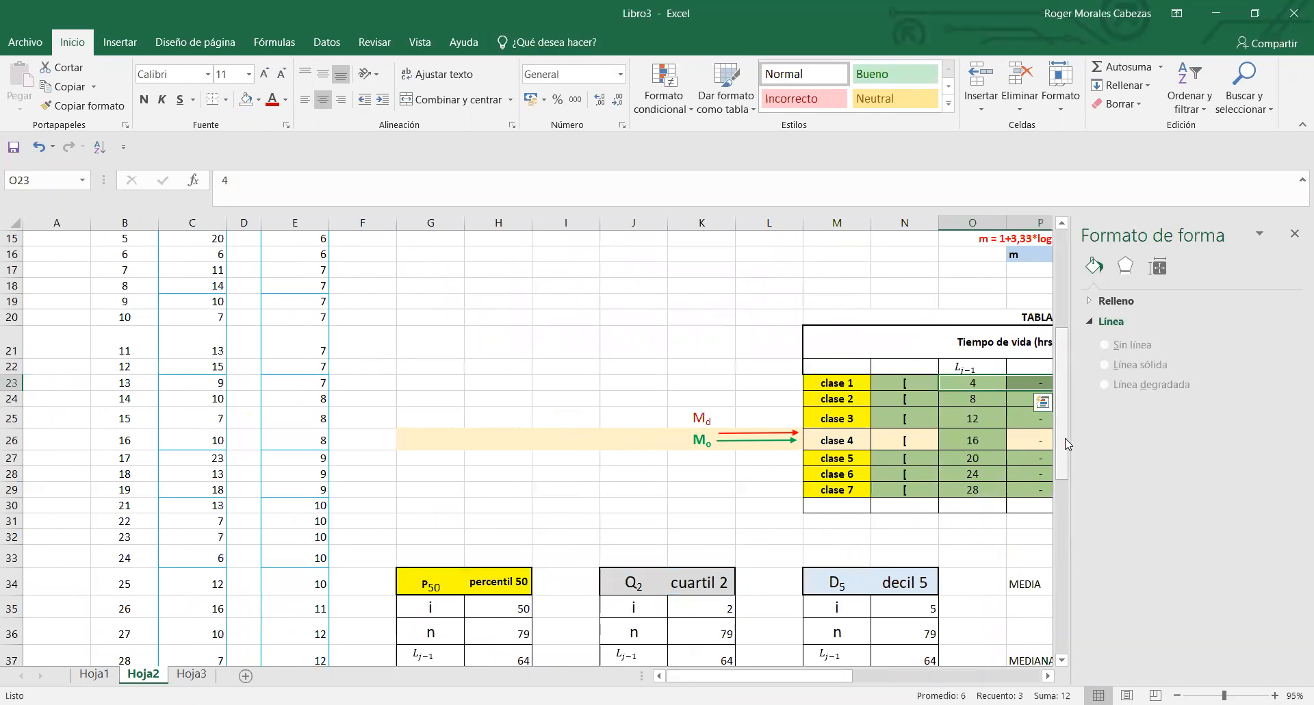
{"action": "scroll", "coordinate": [1066, 443], "scroll_direction": "up", "scroll_amount": 3}
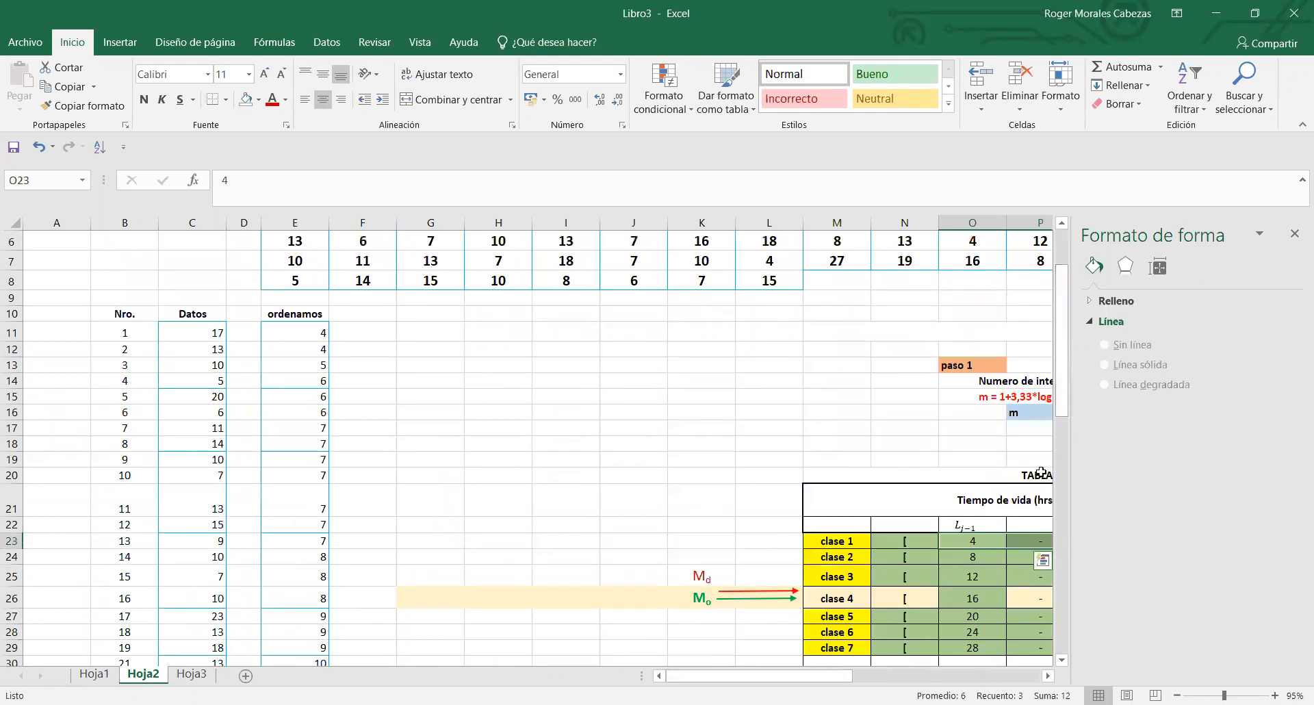
{"action": "left_click_drag", "start_coordinate": [1068, 406], "coordinate": [1068, 426]}
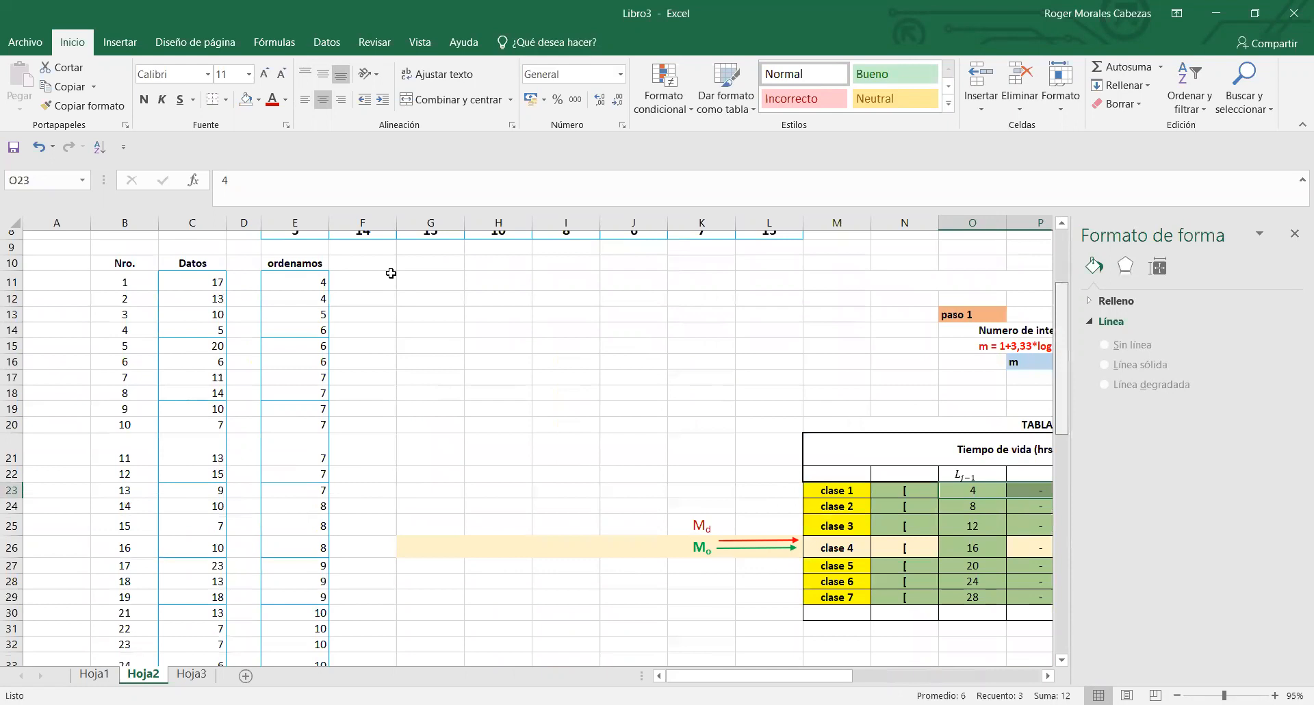
{"action": "left_click", "coordinate": [307, 276]}
{"action": "left_click_drag", "start_coordinate": [307, 277], "coordinate": [319, 484]}
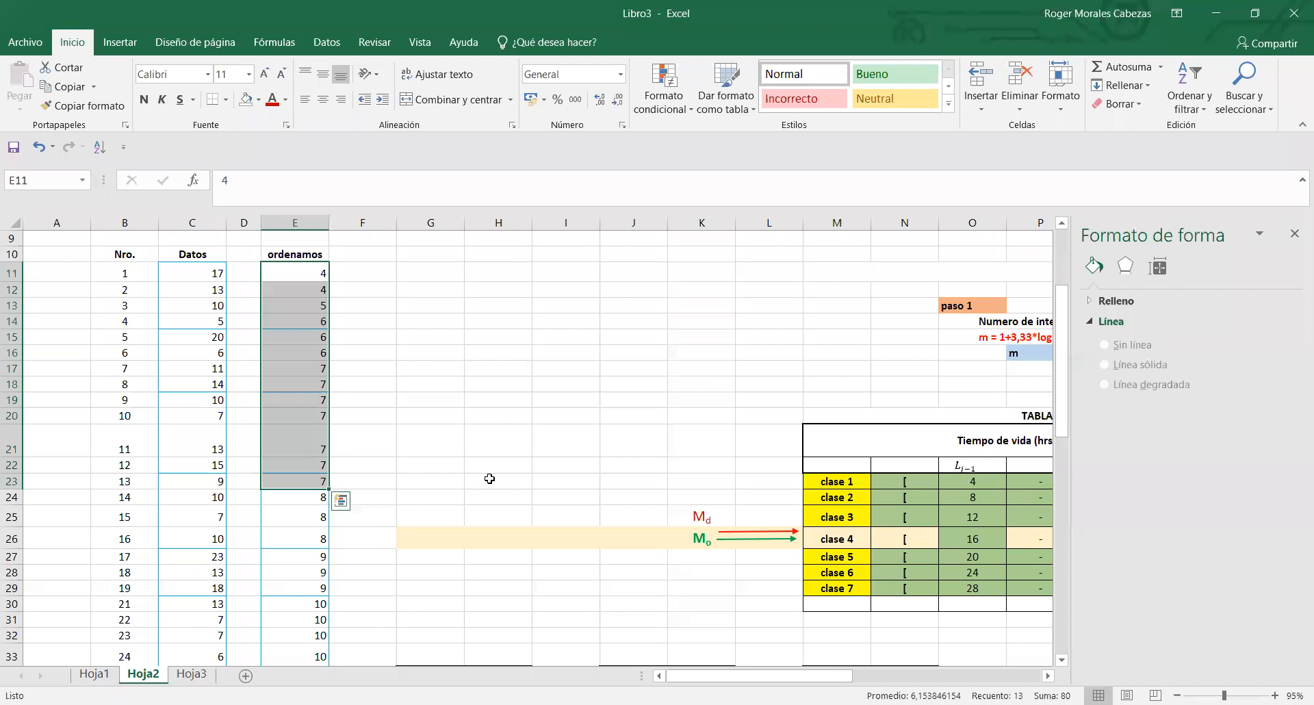
{"action": "left_click_drag", "start_coordinate": [854, 677], "coordinate": [939, 678]}
{"action": "left_click", "coordinate": [875, 481]}
{"action": "type", "text": "1"}
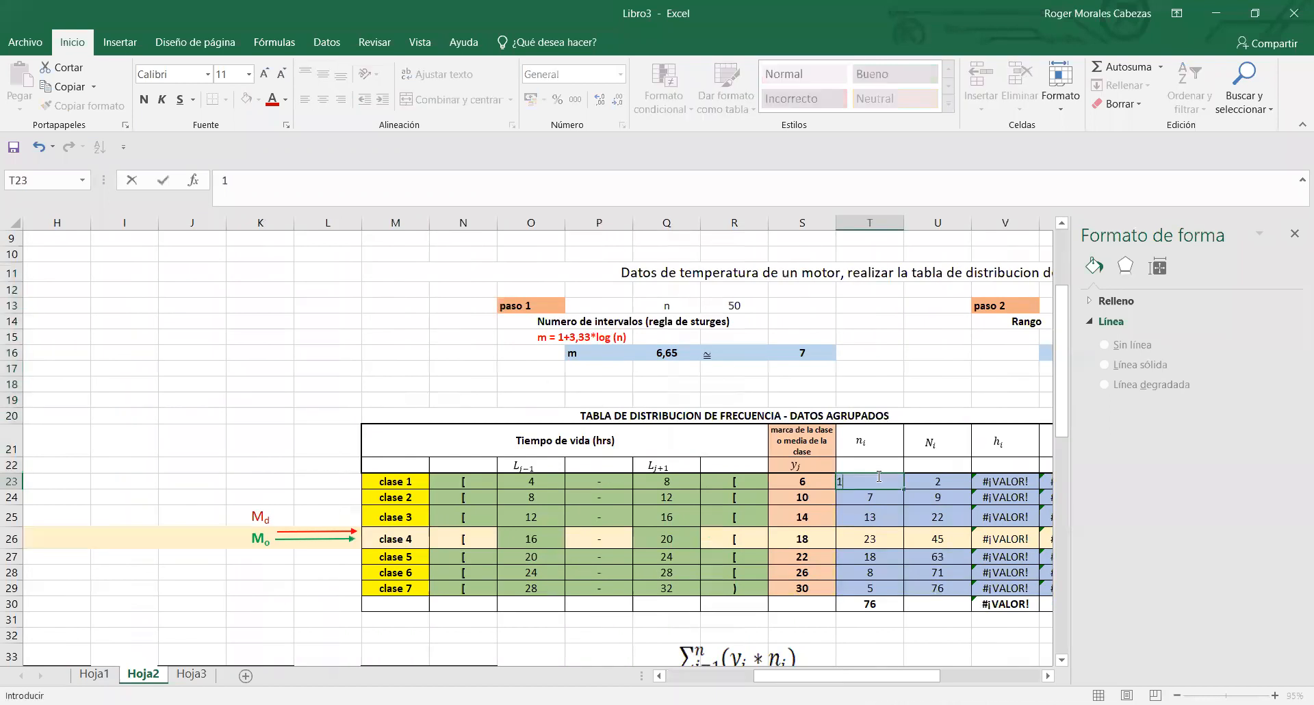
{"action": "key", "text": "Return"}
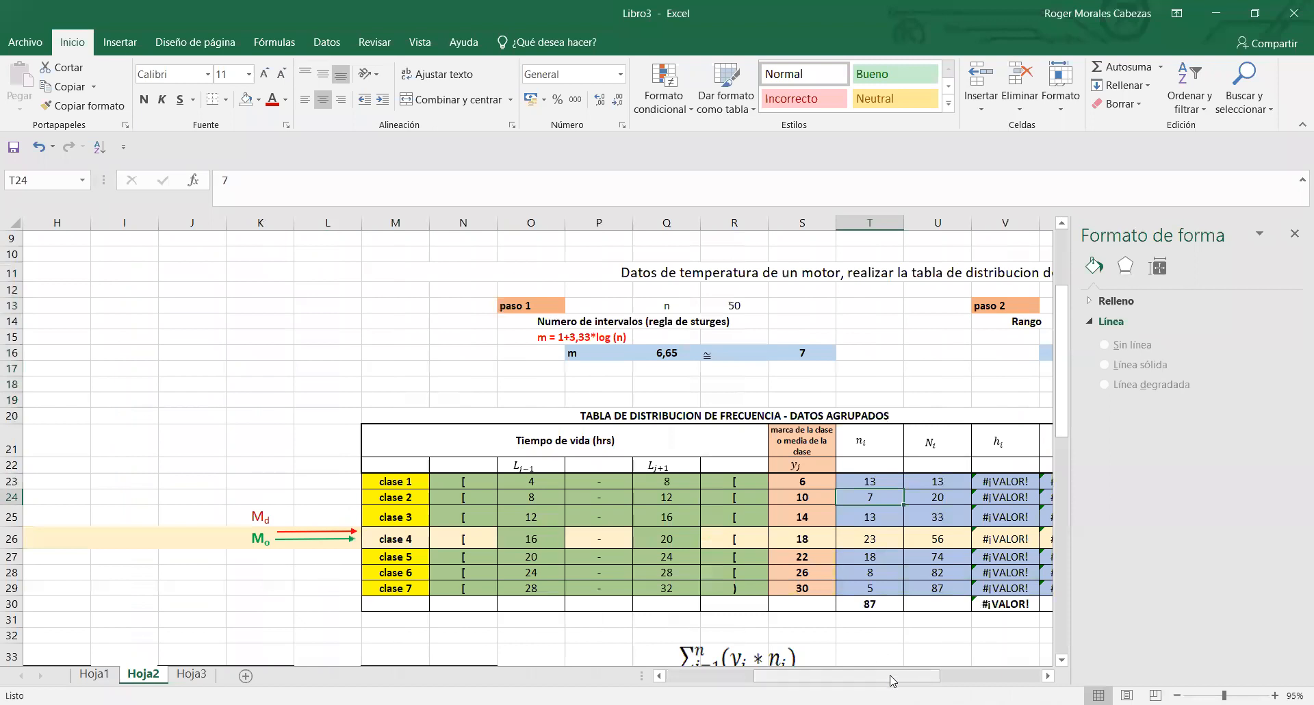
- Count the ordered values from 8 to below 12 in E24:E35 and enter 12 as clase 2's frequency in T24
{"action": "left_click", "coordinate": [527, 497]}
{"action": "left_click", "coordinate": [649, 495]}
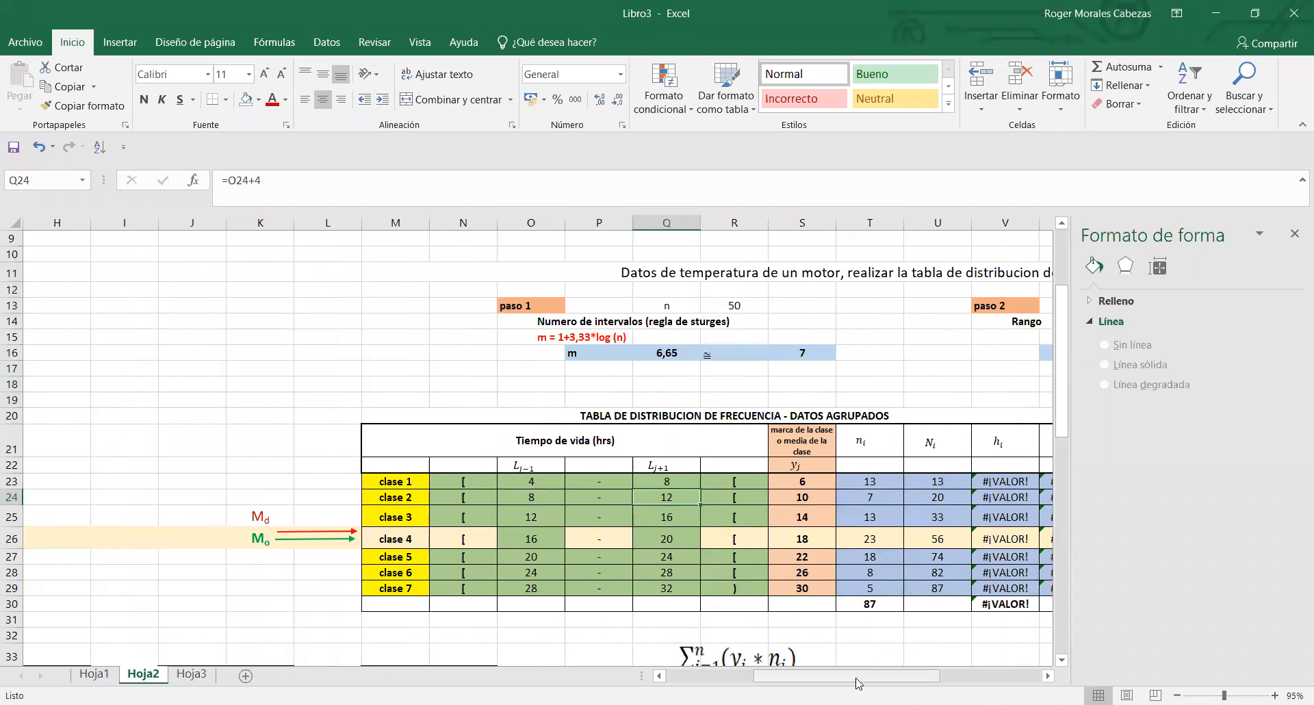
{"action": "left_click_drag", "start_coordinate": [857, 680], "coordinate": [746, 670]}
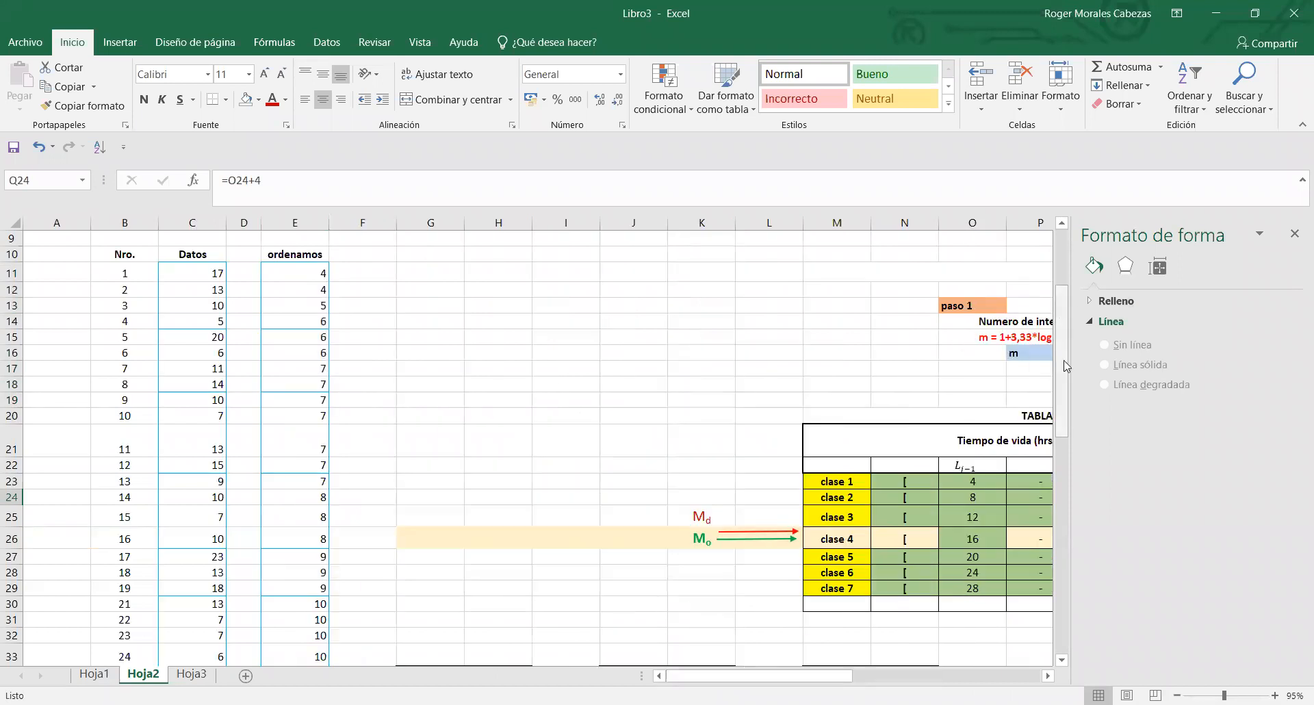
{"action": "left_click_drag", "start_coordinate": [1066, 366], "coordinate": [1065, 414]}
{"action": "left_click", "coordinate": [317, 389]}
{"action": "left_click_drag", "start_coordinate": [317, 390], "coordinate": [322, 519]}
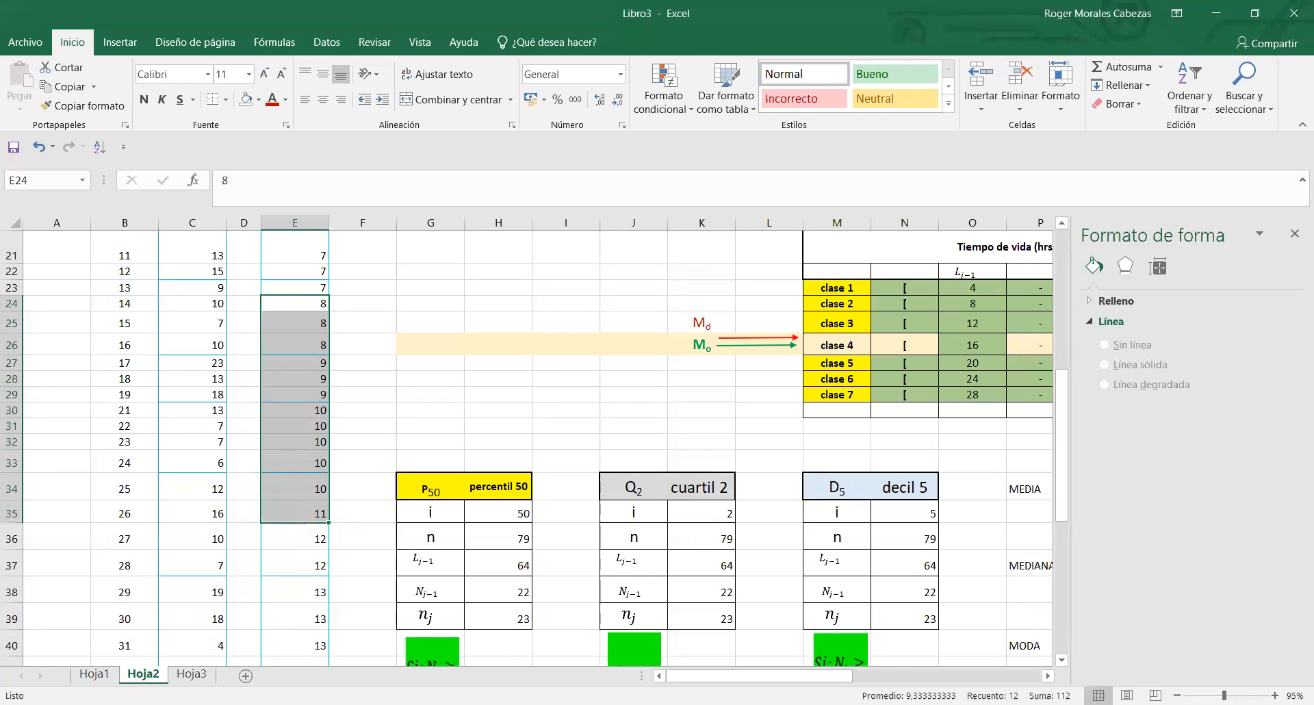
{"action": "left_click_drag", "start_coordinate": [842, 678], "coordinate": [980, 679]}
{"action": "left_click", "coordinate": [605, 303]}
{"action": "type", "text": "12"}
{"action": "key", "text": "Return"}
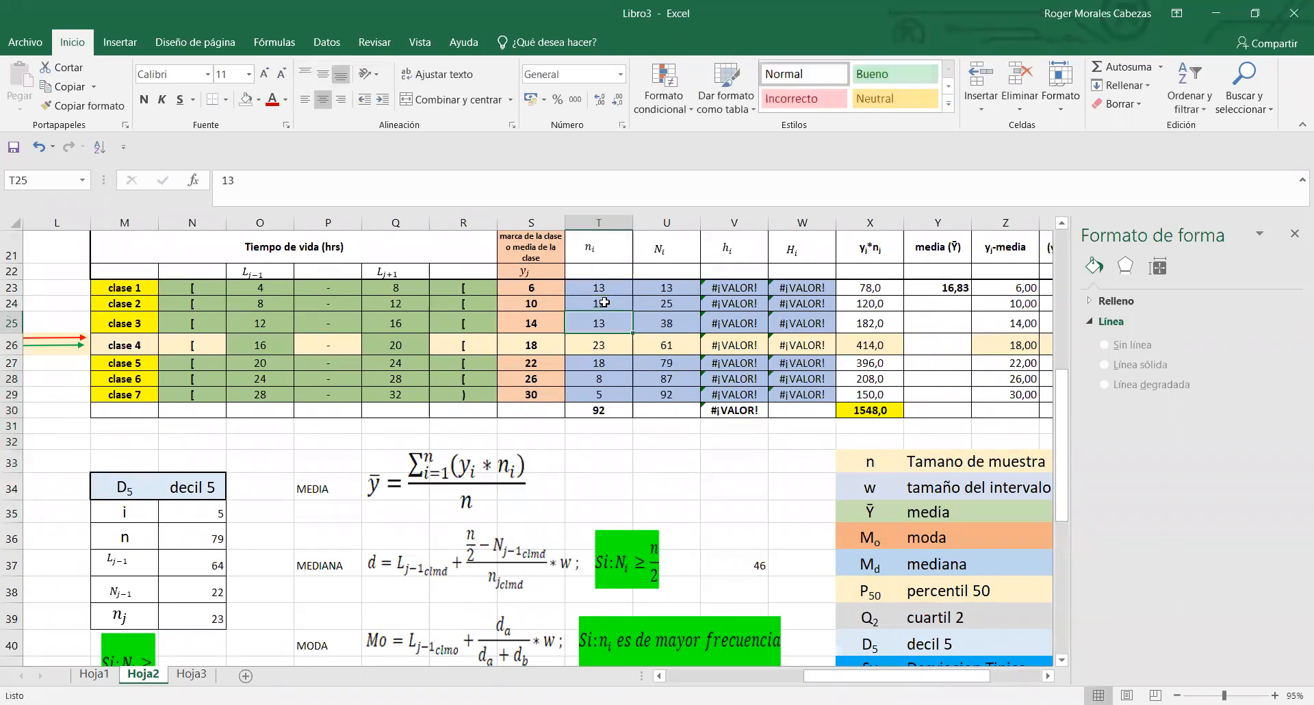
- Clear the template's remaining frequencies and their total in T25:T30
{"action": "left_click_drag", "start_coordinate": [601, 324], "coordinate": [600, 408]}
{"action": "key", "text": "Delete"}
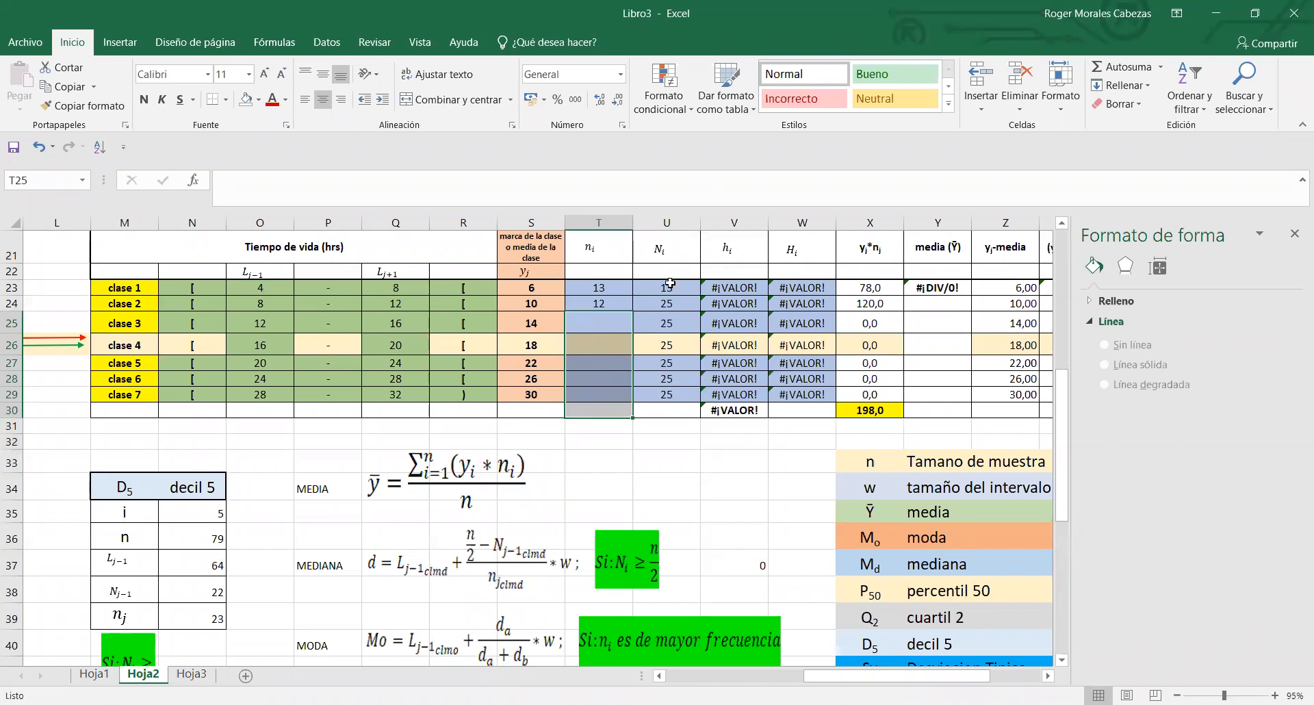
{"action": "left_click", "coordinate": [601, 301]}
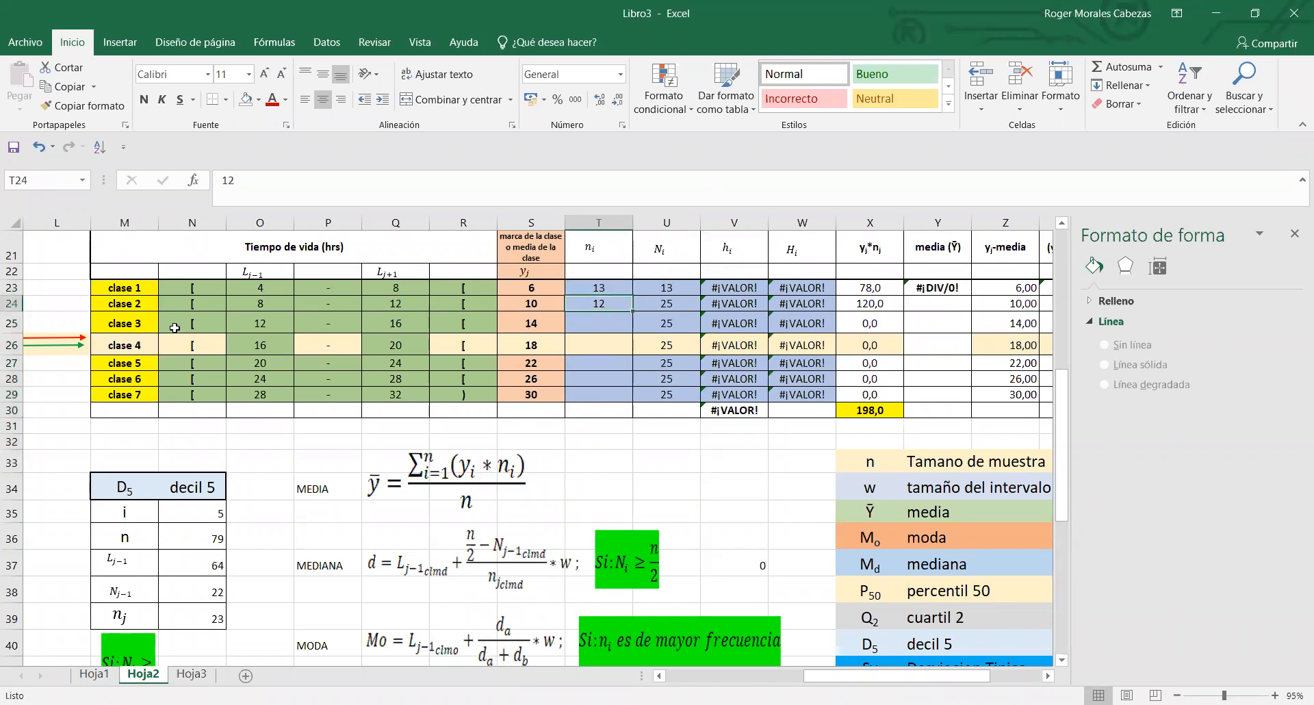
- Count the ordered values from 12 to below 16 in E36:E46 and enter 11 as clase 3's frequency in T25
{"action": "left_click", "coordinate": [257, 319]}
{"action": "left_click", "coordinate": [403, 324]}
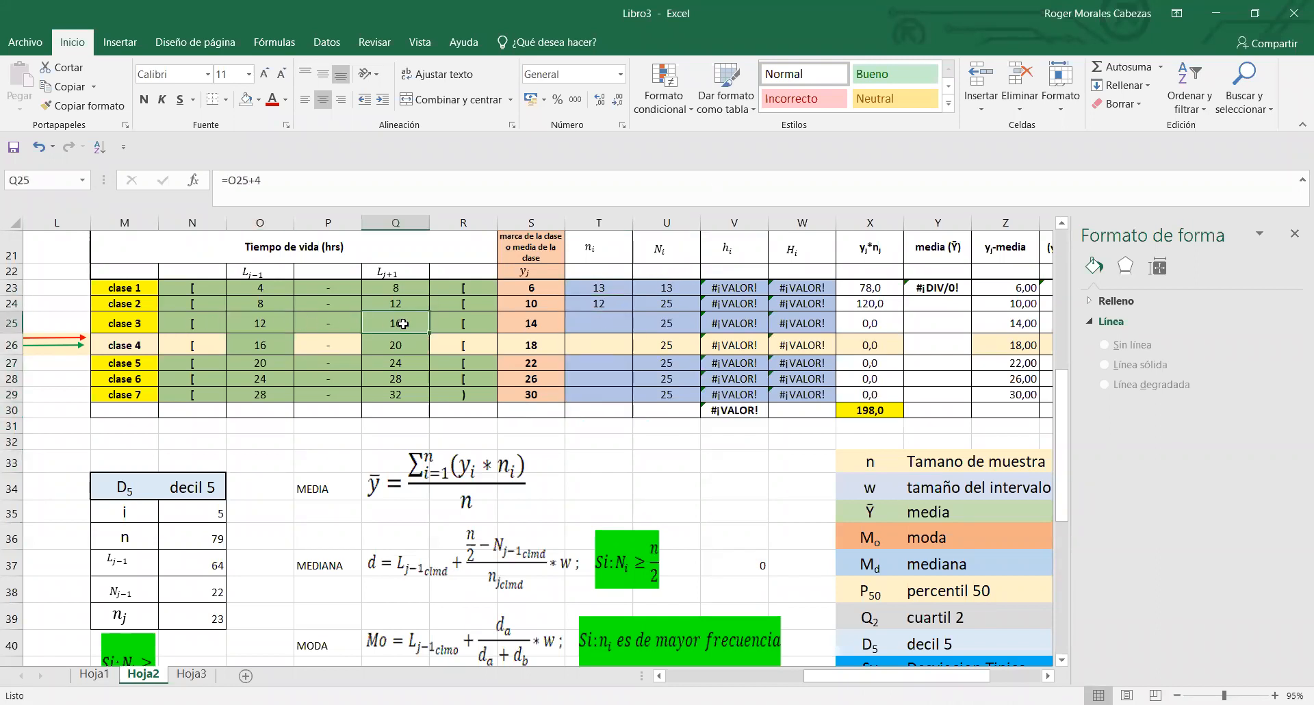
{"action": "left_click_drag", "start_coordinate": [965, 681], "coordinate": [781, 680]}
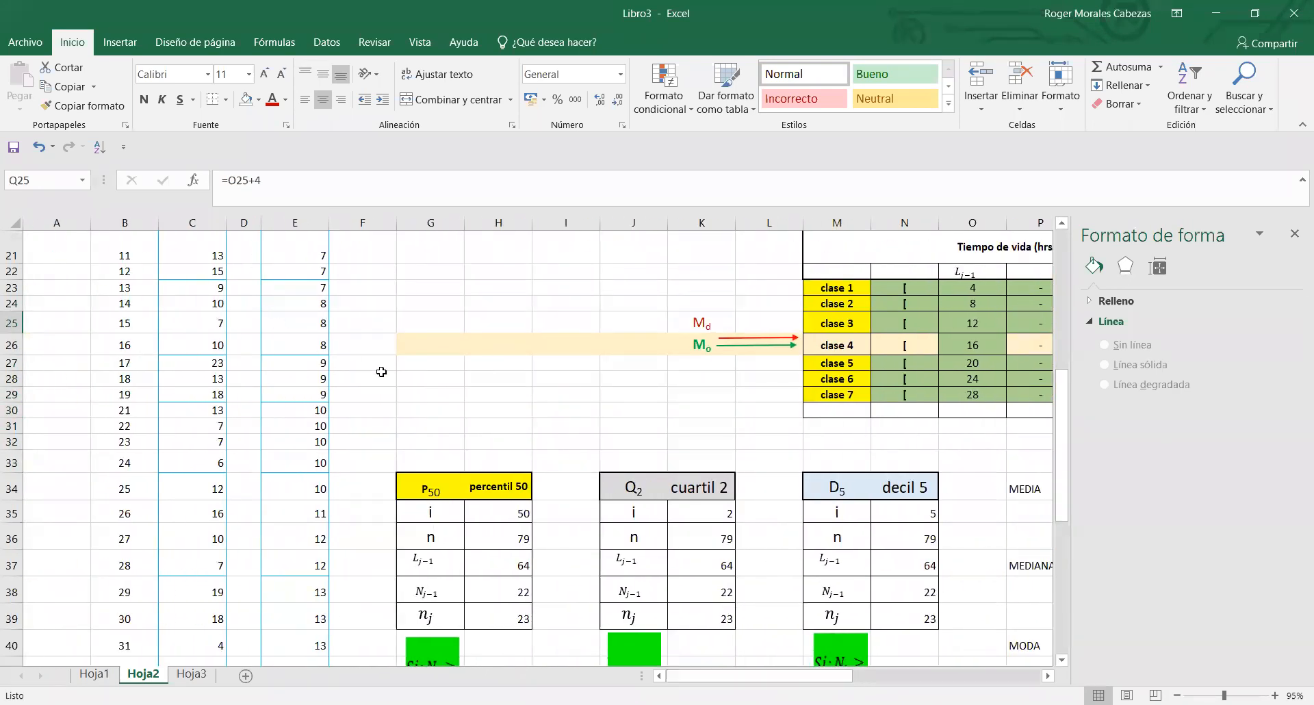
{"action": "left_click_drag", "start_coordinate": [1064, 411], "coordinate": [1064, 508]}
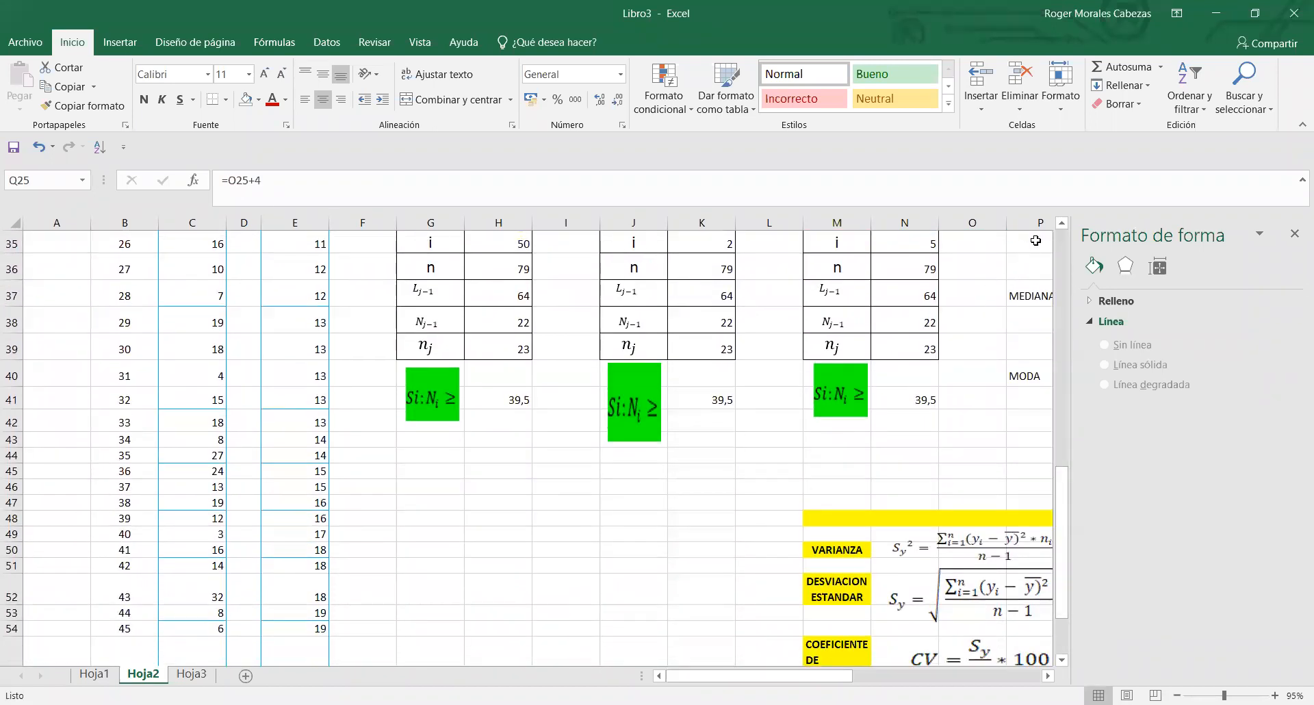
{"action": "left_click", "coordinate": [1063, 228]}
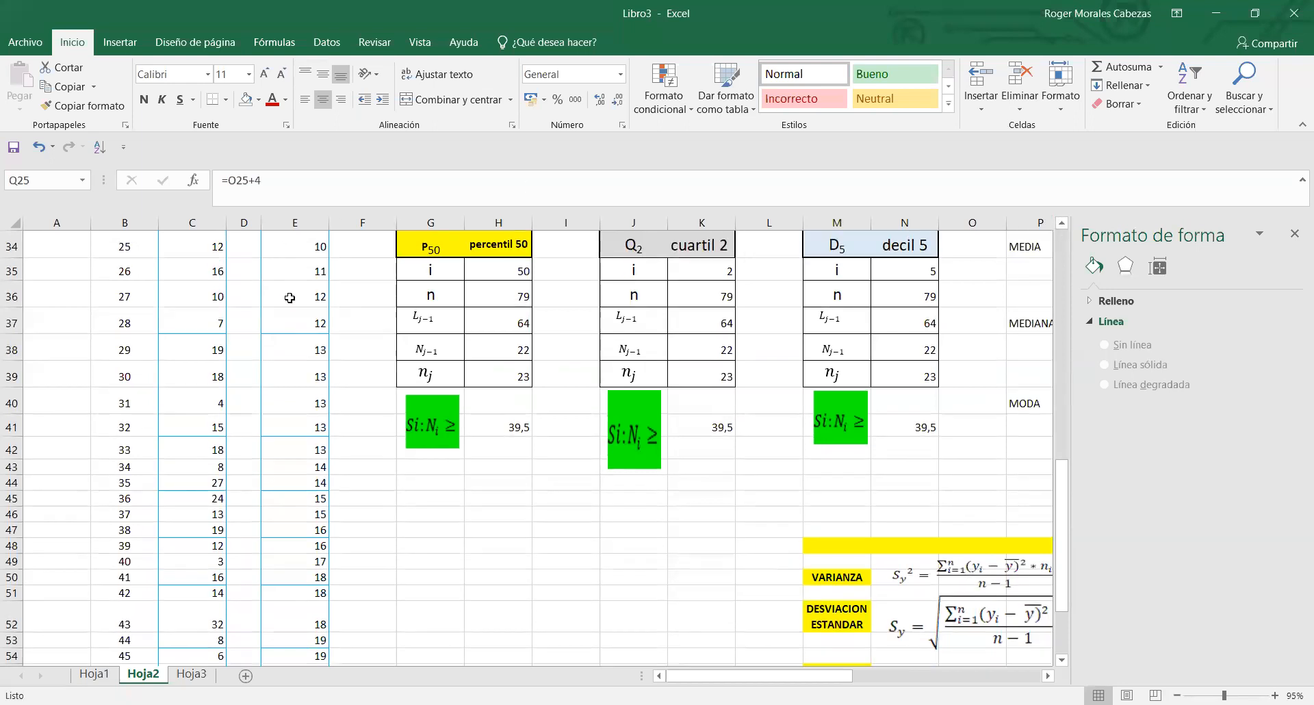
{"action": "left_click_drag", "start_coordinate": [295, 296], "coordinate": [314, 514]}
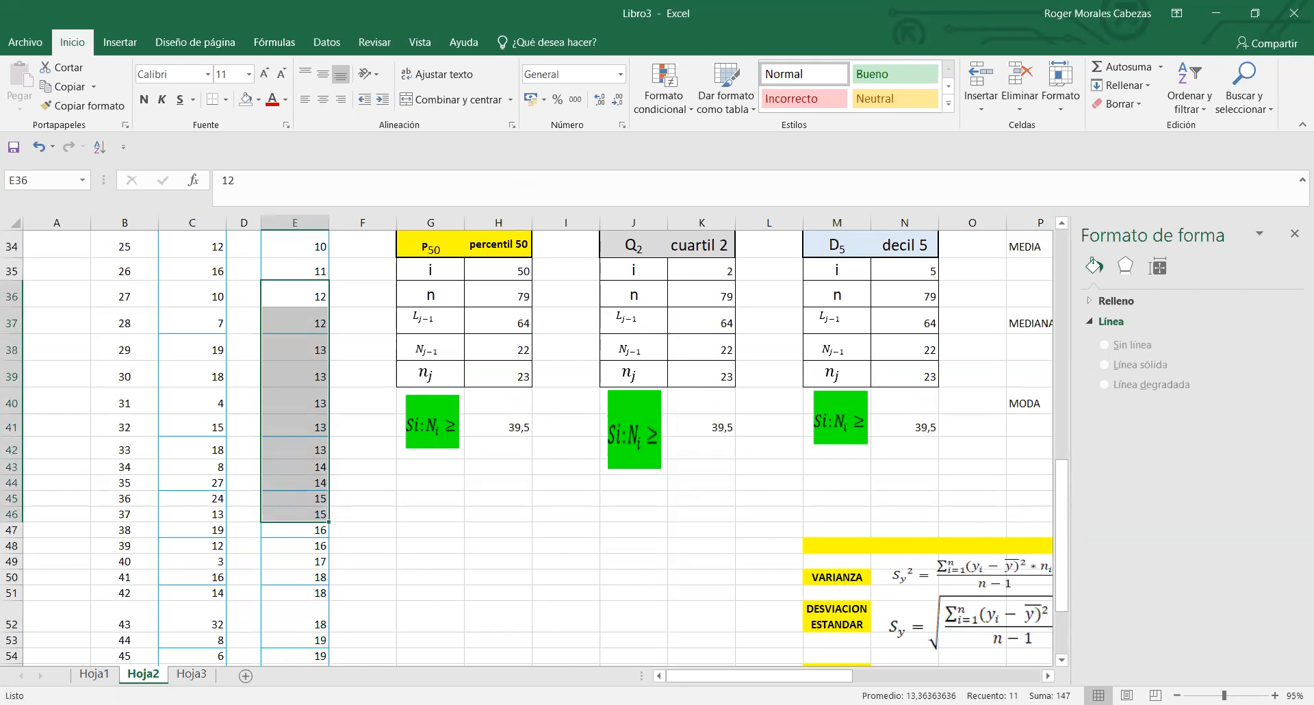
{"action": "scroll", "coordinate": [547, 445], "scroll_direction": "right", "scroll_amount": 4}
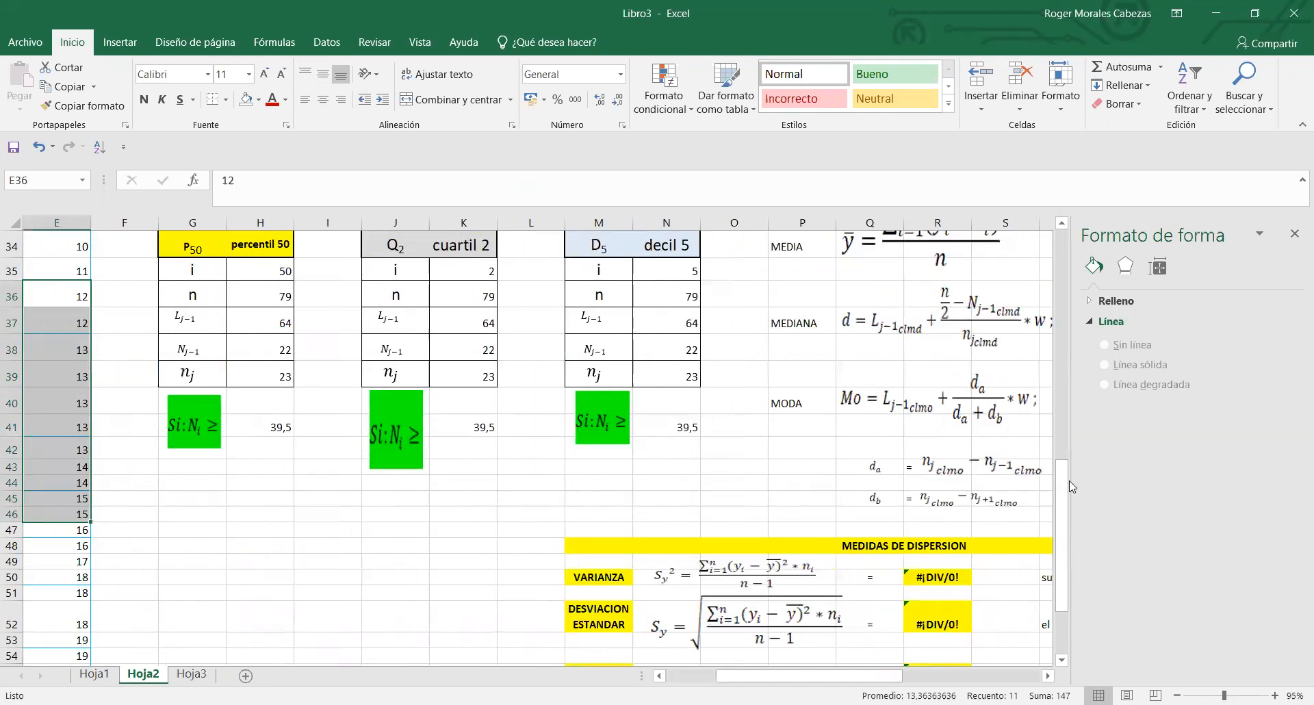
{"action": "scroll", "coordinate": [1053, 370], "scroll_direction": "up", "scroll_amount": 6}
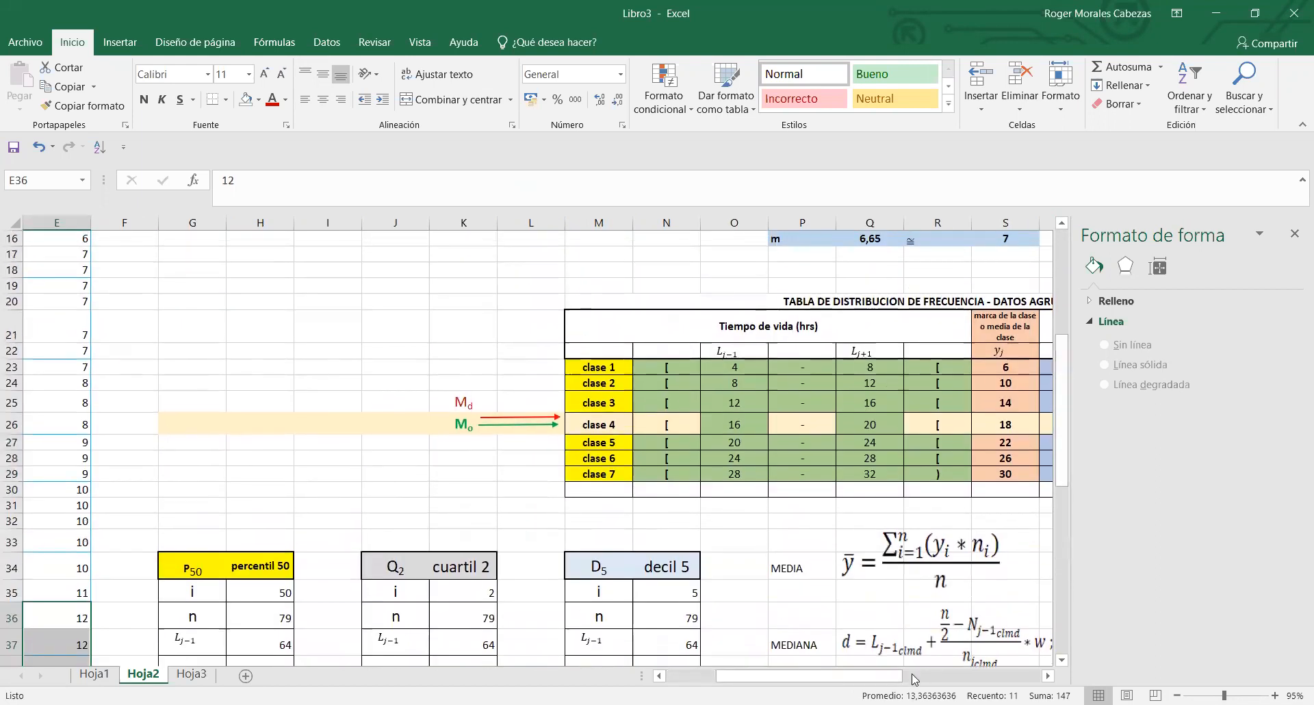
{"action": "scroll", "coordinate": [729, 450], "scroll_direction": "right", "scroll_amount": 5}
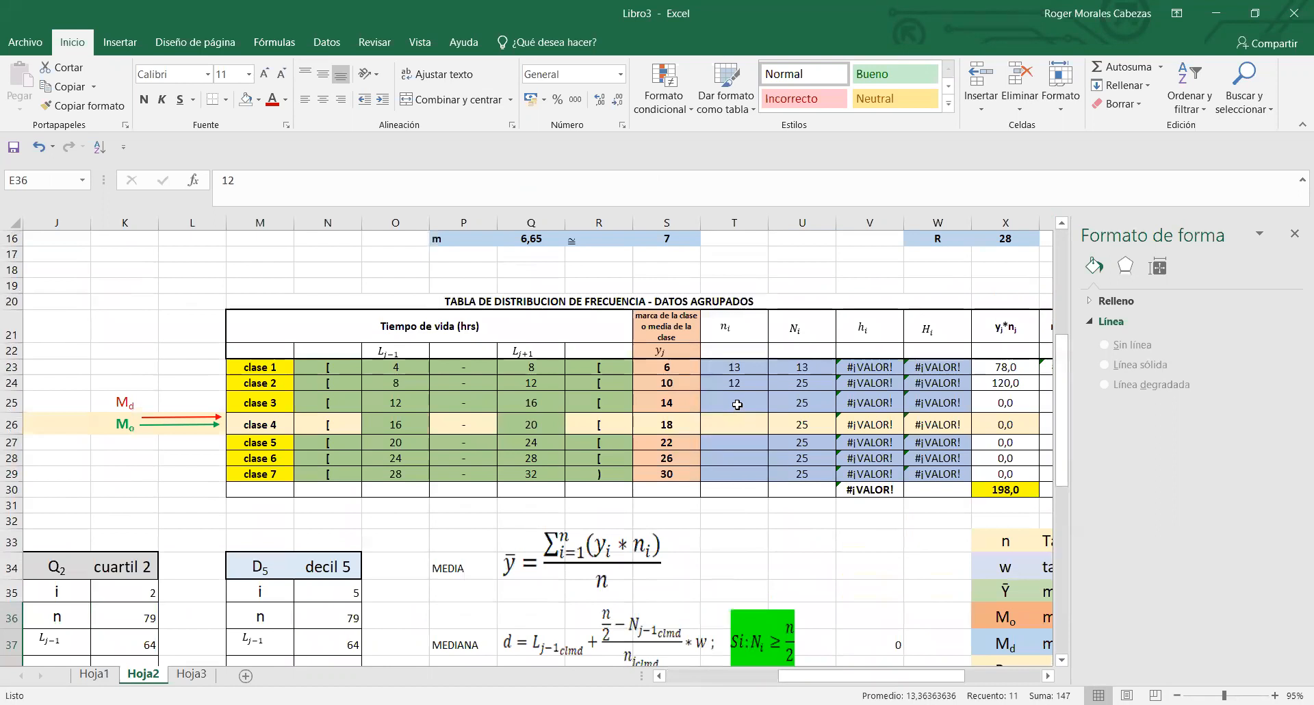
{"action": "left_click", "coordinate": [741, 404]}
{"action": "type", "text": "11"}
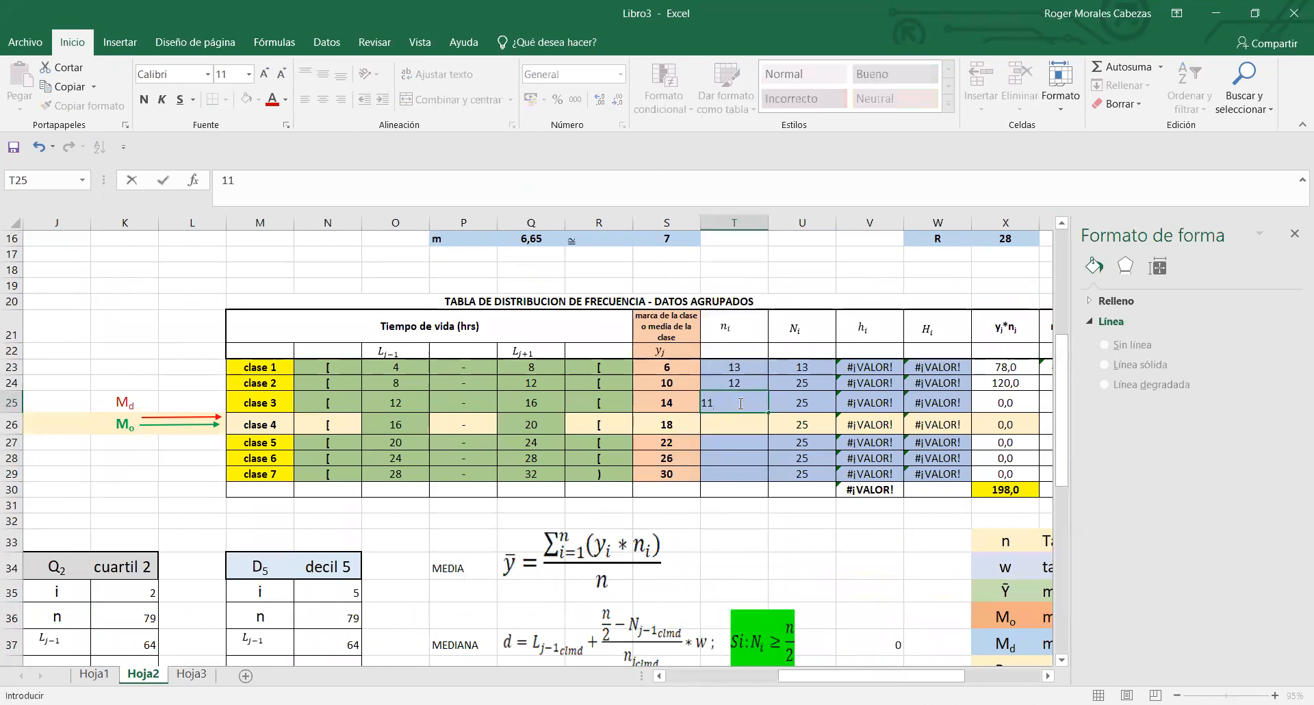
{"action": "left_click", "coordinate": [748, 539]}
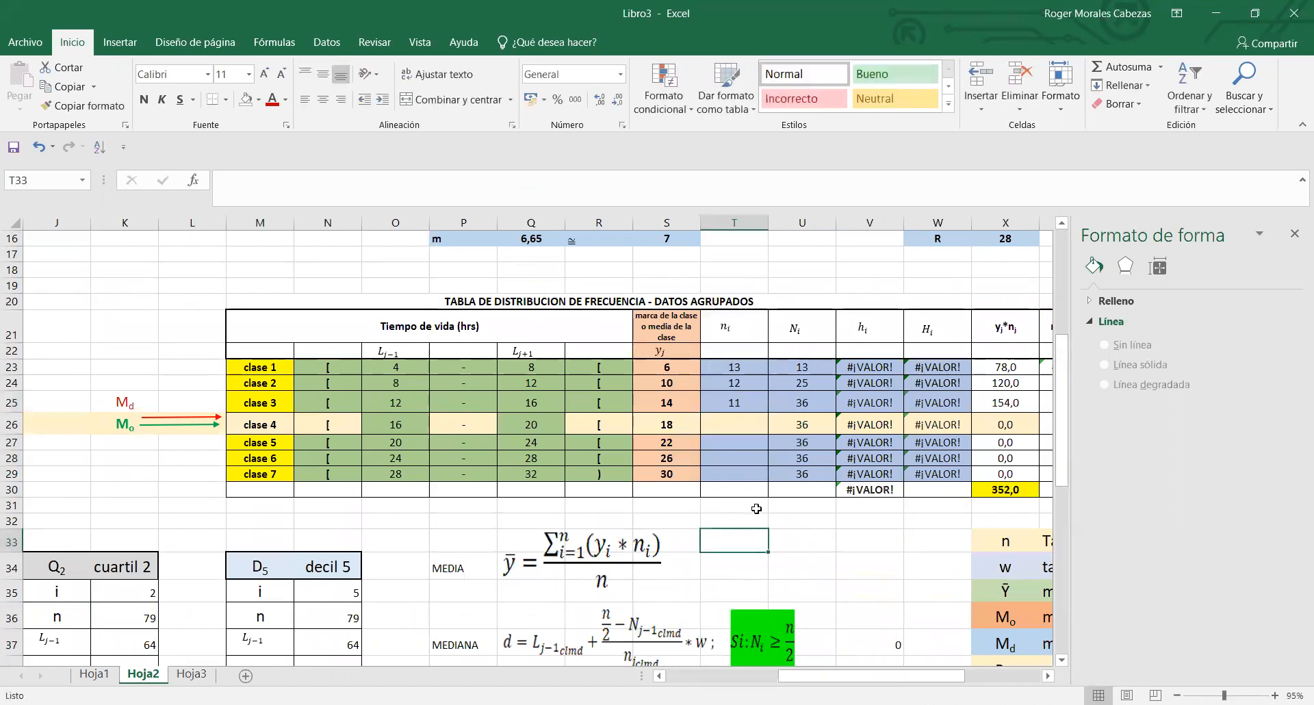
- Count the ordered values from 16 to below 20 in E47:E54 and enter 8 as clase 4's frequency in T26
{"action": "left_click", "coordinate": [373, 425]}
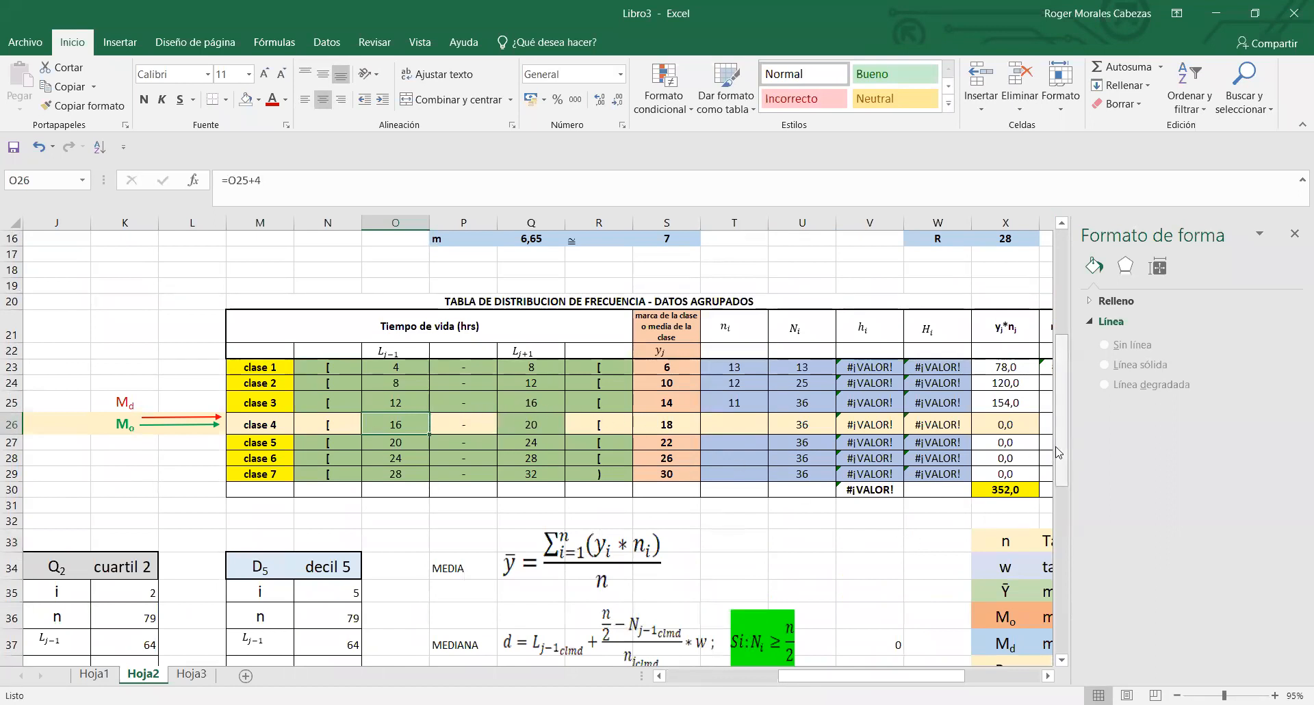
{"action": "left_click_drag", "start_coordinate": [904, 678], "coordinate": [792, 677]}
{"action": "left_click_drag", "start_coordinate": [1065, 434], "coordinate": [1065, 609]}
{"action": "left_click_drag", "start_coordinate": [311, 377], "coordinate": [320, 500]}
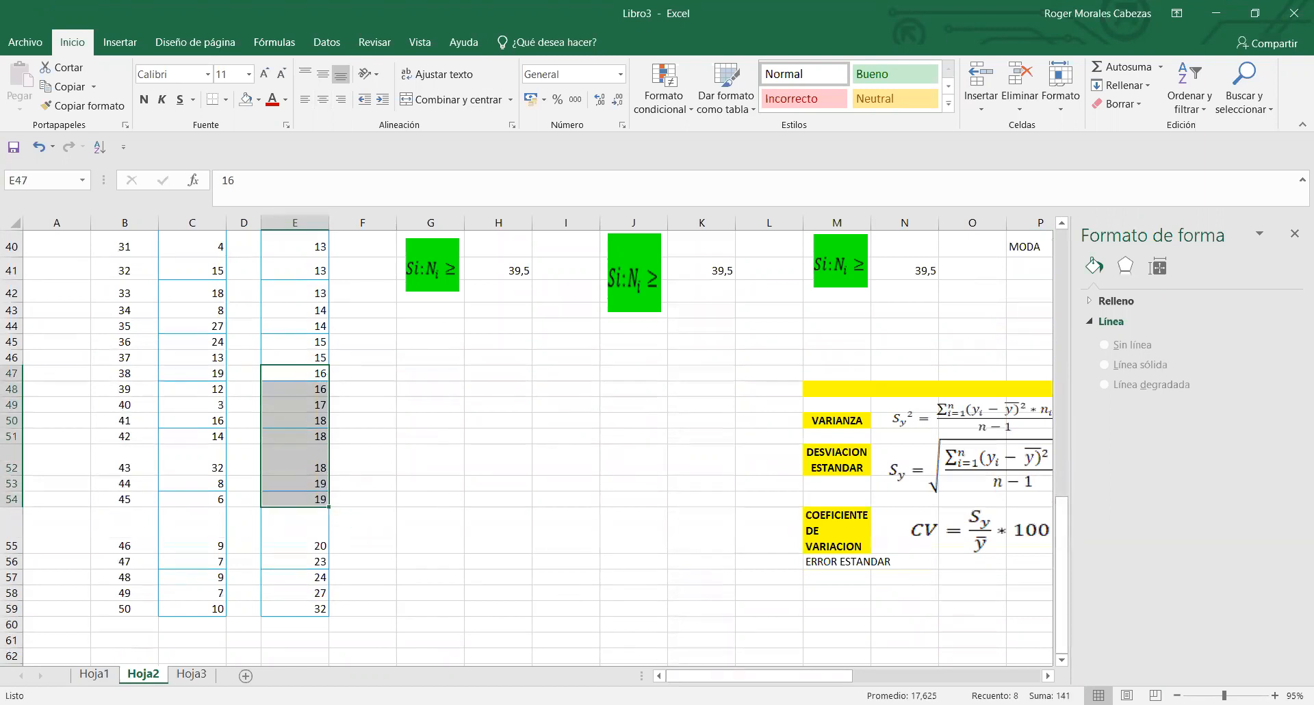
{"action": "left_click_drag", "start_coordinate": [794, 676], "coordinate": [881, 678]}
{"action": "left_click_drag", "start_coordinate": [1062, 588], "coordinate": [1081, 437]}
{"action": "left_click", "coordinate": [886, 443]}
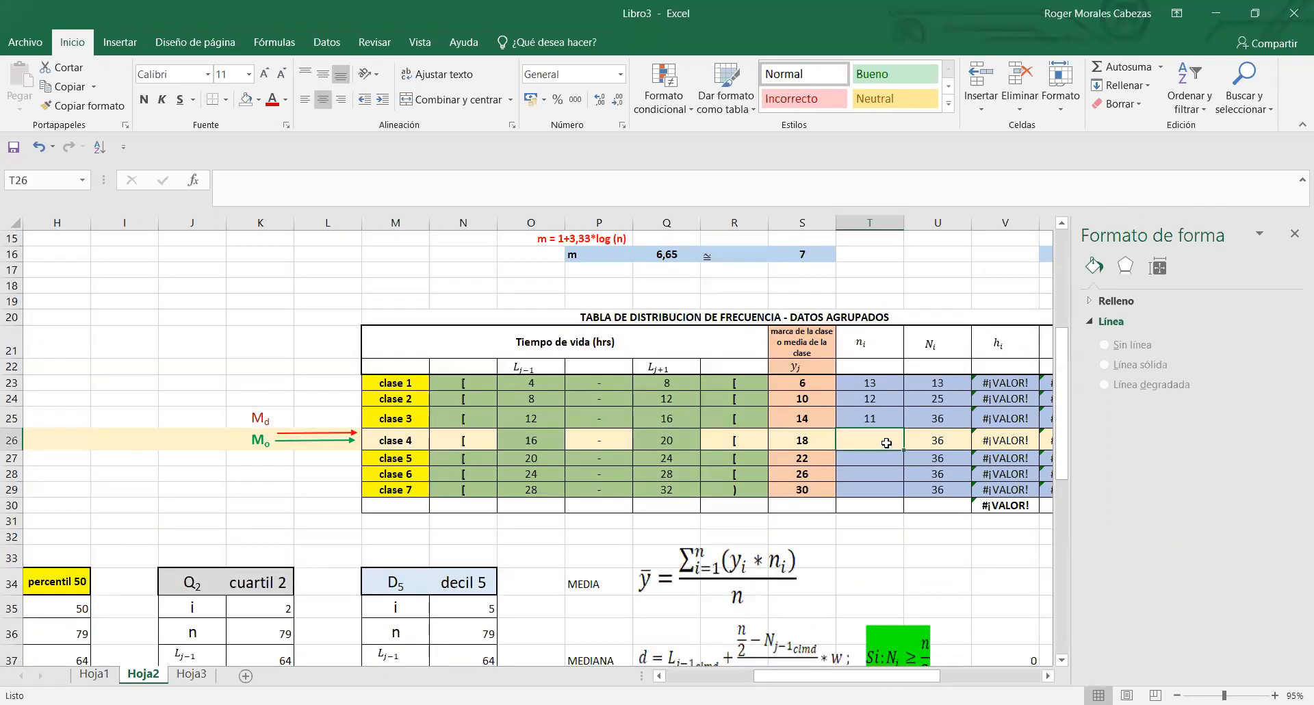
{"action": "type", "text": "8"}
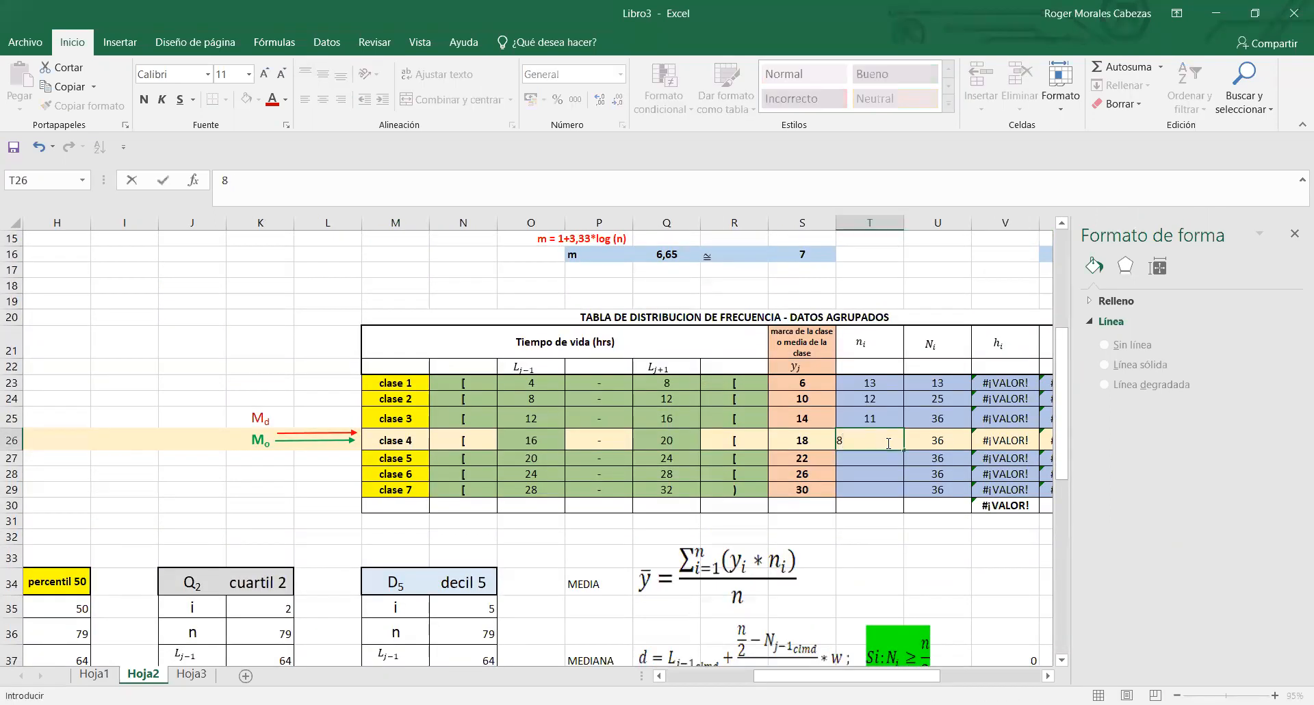
{"action": "left_click", "coordinate": [889, 490]}
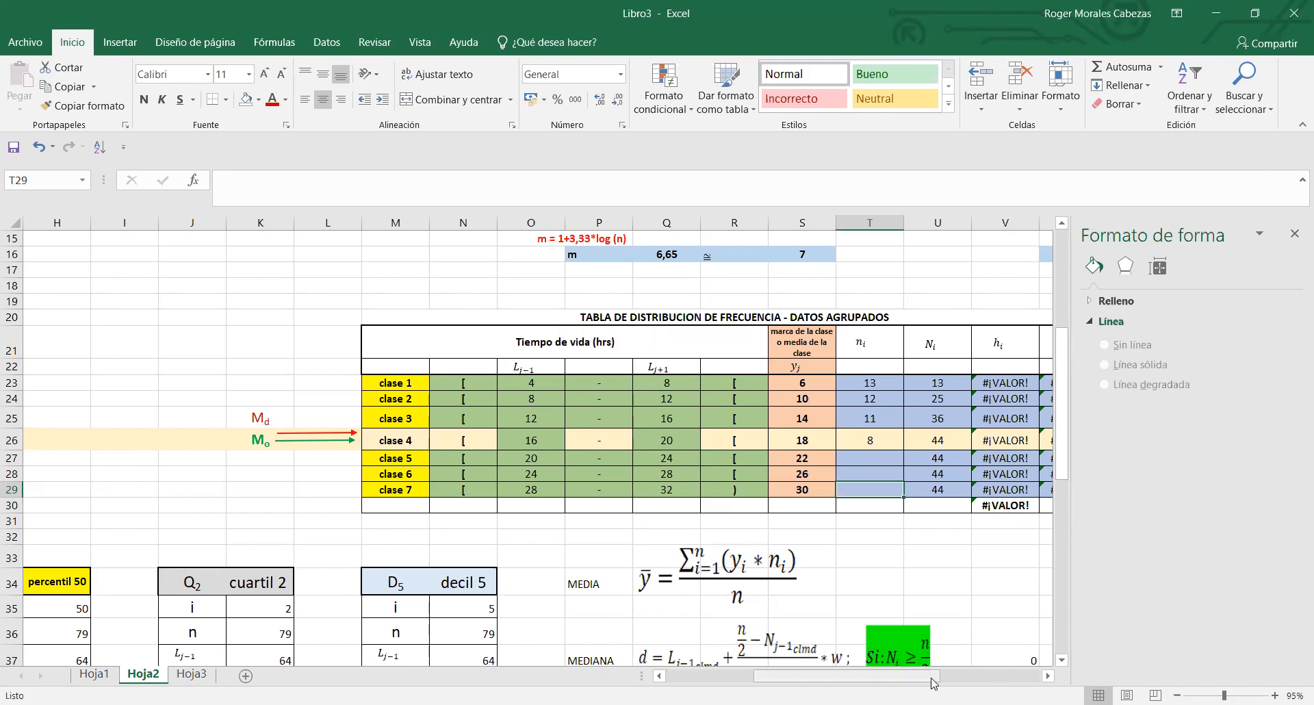
- Count the ordered values from 20 to below 24 in E55:E56 and enter 2 as clase 5's frequency in T27
{"action": "left_click_drag", "start_coordinate": [935, 683], "coordinate": [829, 683]}
{"action": "left_click_drag", "start_coordinate": [1058, 365], "coordinate": [1079, 551]}
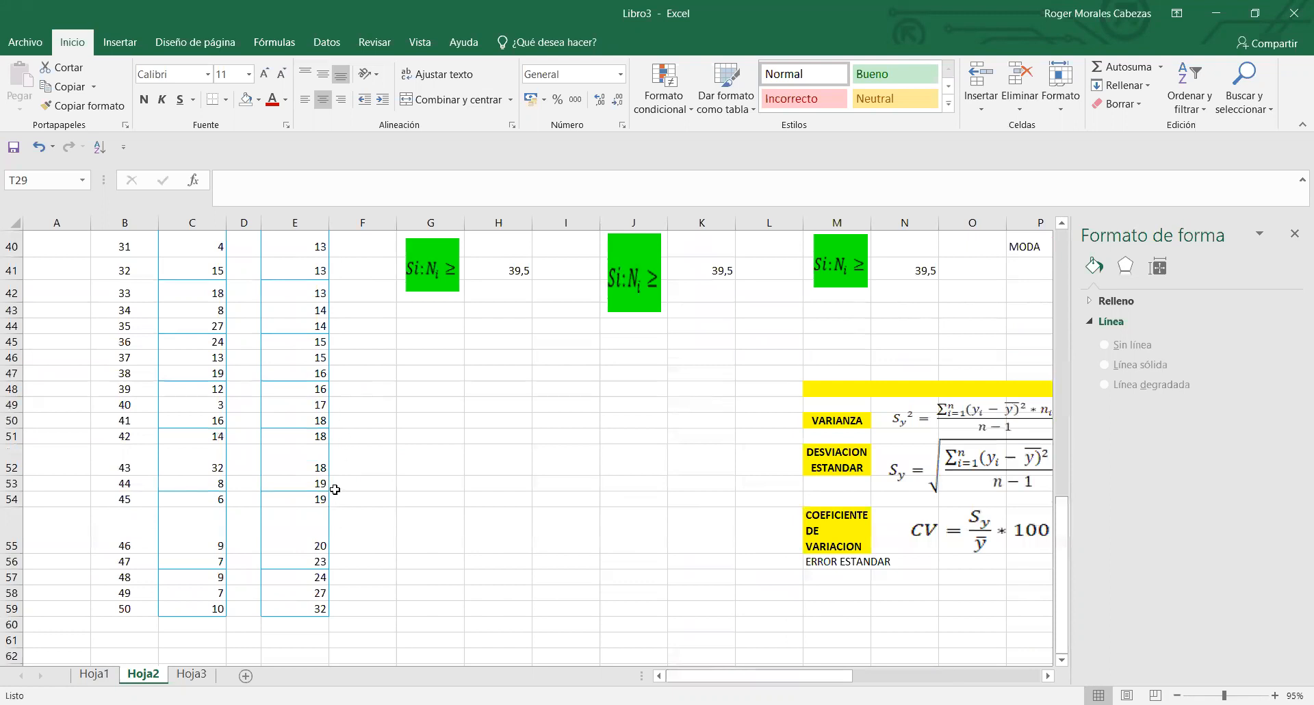
{"action": "left_click", "coordinate": [316, 525]}
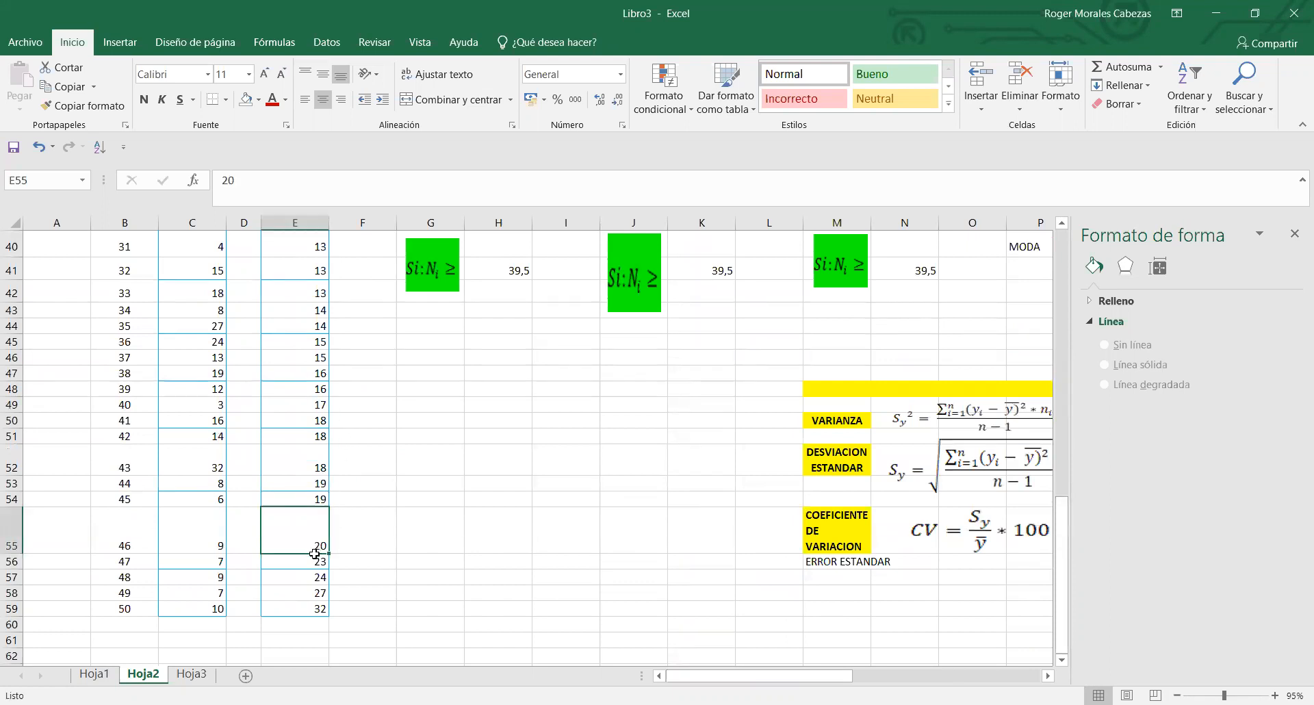
{"action": "left_click_drag", "start_coordinate": [315, 553], "coordinate": [317, 563]}
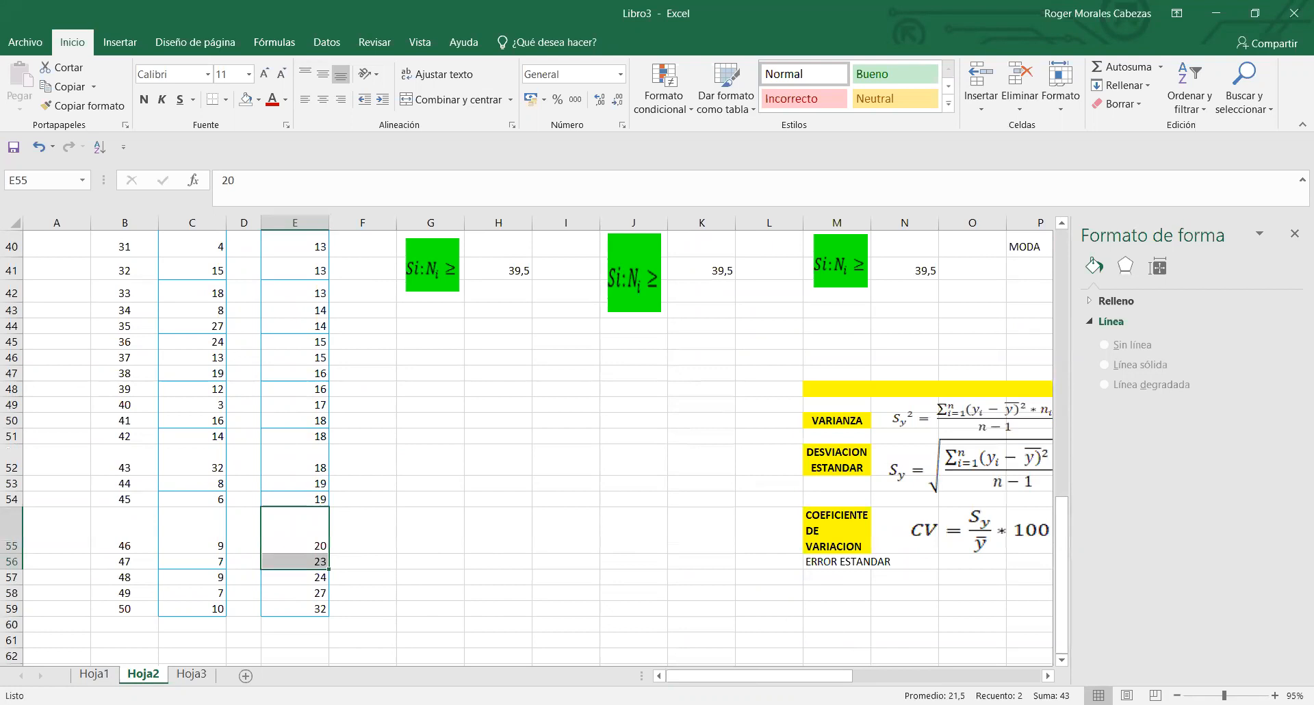
{"action": "scroll", "coordinate": [902, 681], "scroll_direction": "right", "scroll_amount": 5}
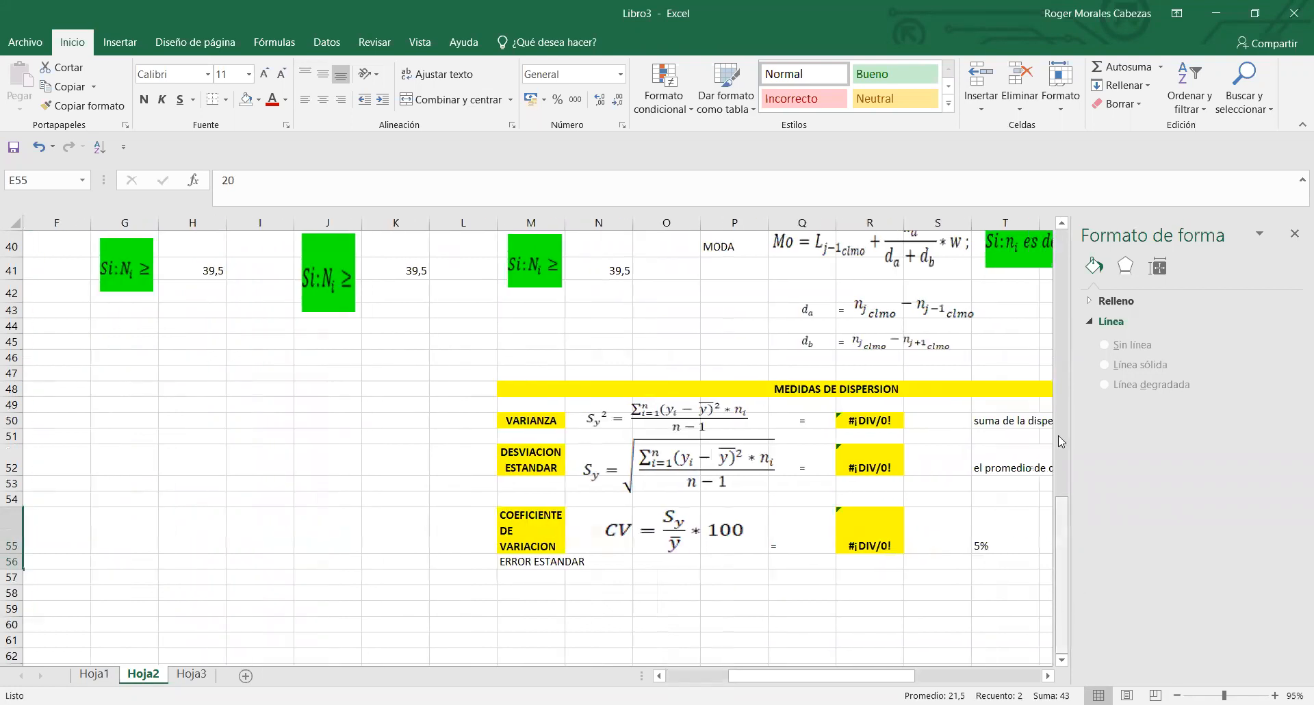
{"action": "scroll", "coordinate": [1018, 458], "scroll_direction": "up", "scroll_amount": 8}
{"action": "left_click", "coordinate": [1019, 458]}
{"action": "type", "text": "2"}
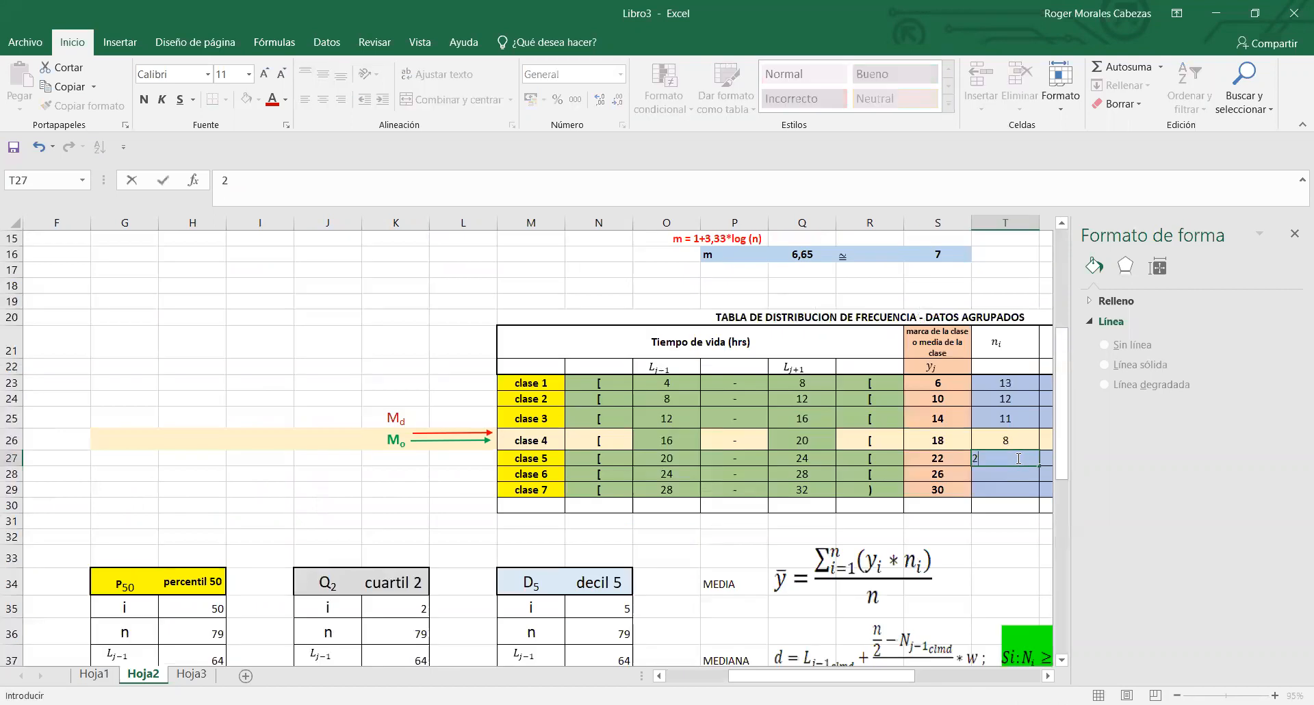
{"action": "key", "text": "Return"}
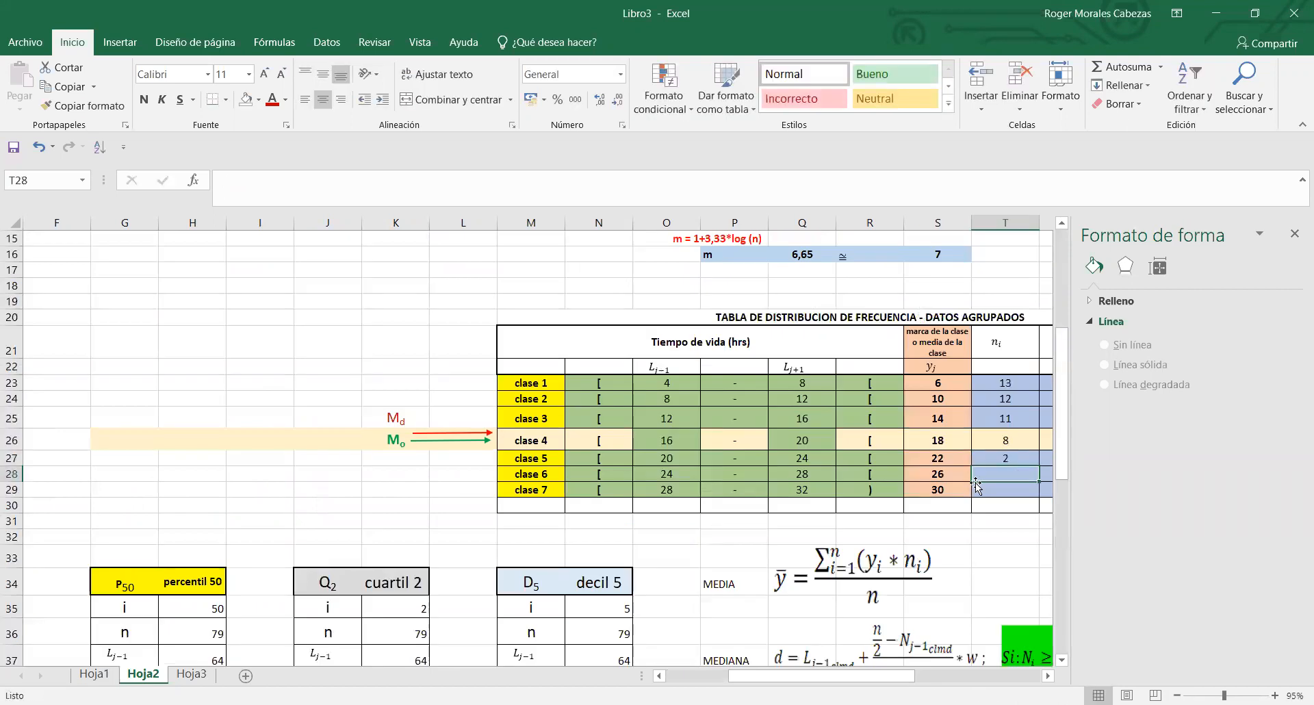
- Count the ordered values from 24 to below 28 in E57:E58 and enter 2 as clase 6's frequency in T28
{"action": "left_click", "coordinate": [684, 474]}
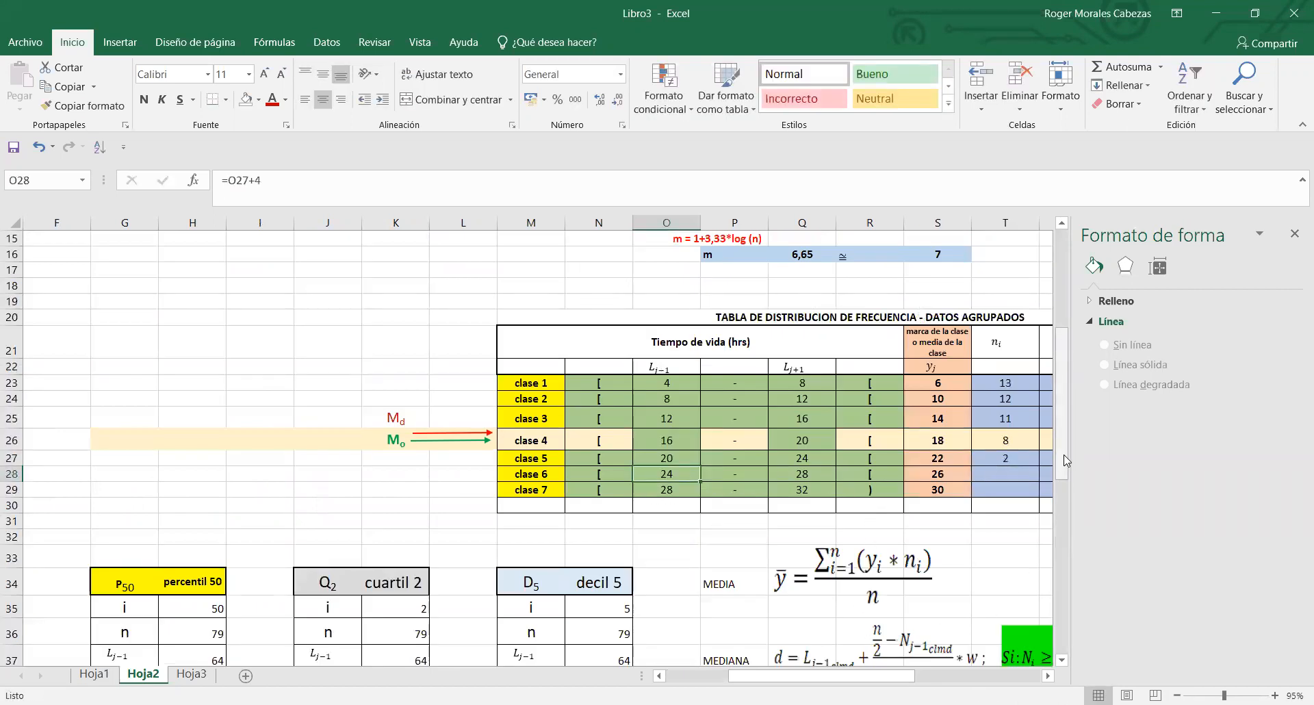
{"action": "scroll", "coordinate": [1064, 459], "scroll_direction": "down", "scroll_amount": 8}
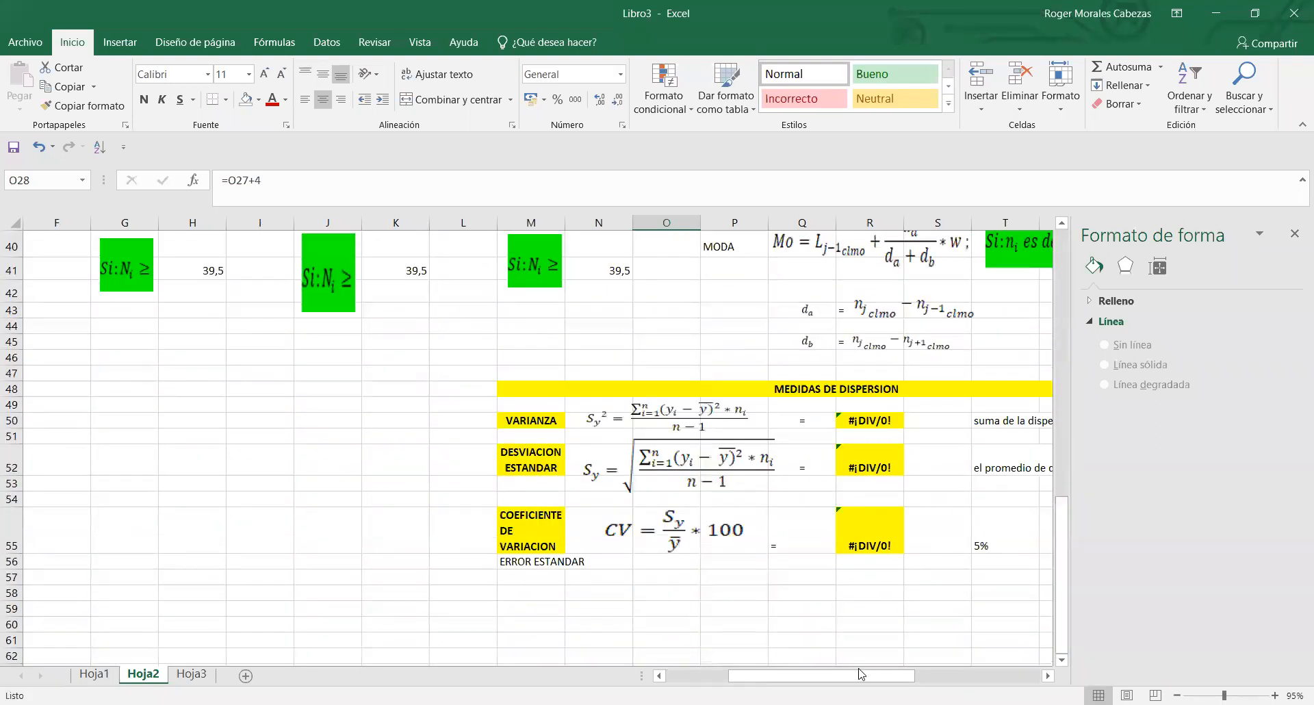
{"action": "left_click_drag", "start_coordinate": [859, 676], "coordinate": [793, 678]}
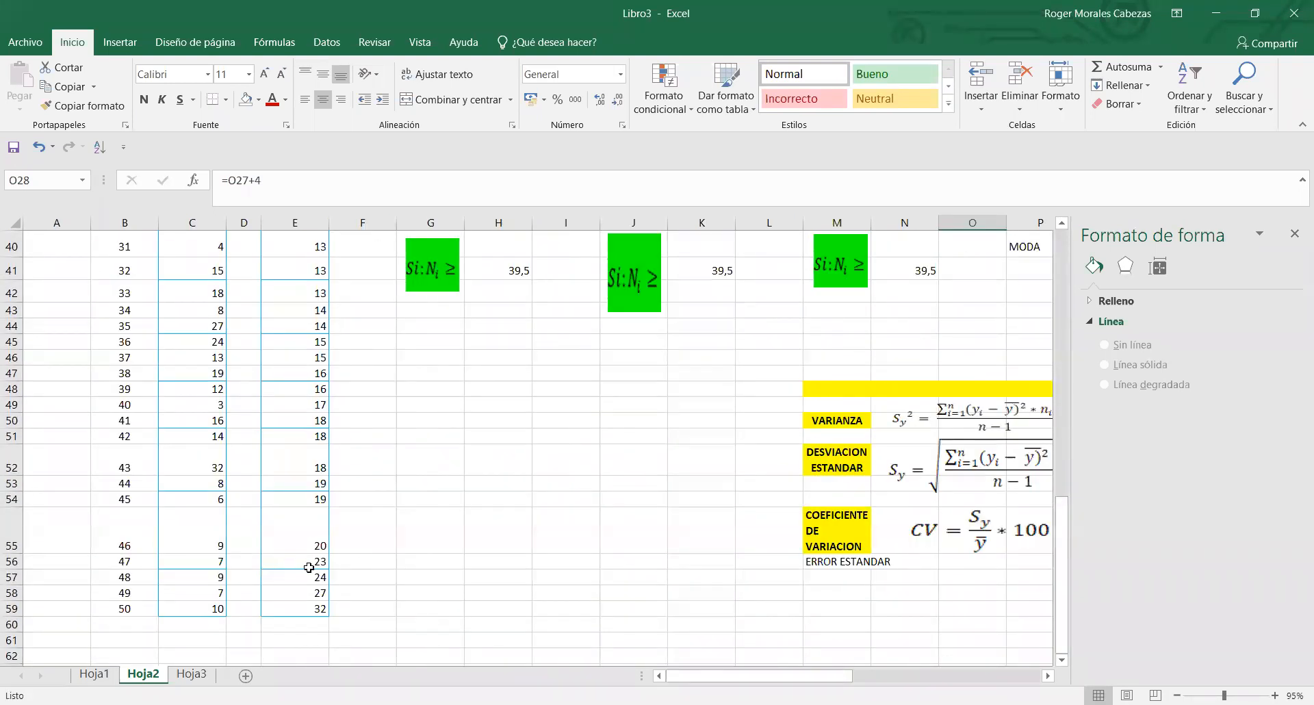
{"action": "left_click_drag", "start_coordinate": [317, 577], "coordinate": [319, 589]}
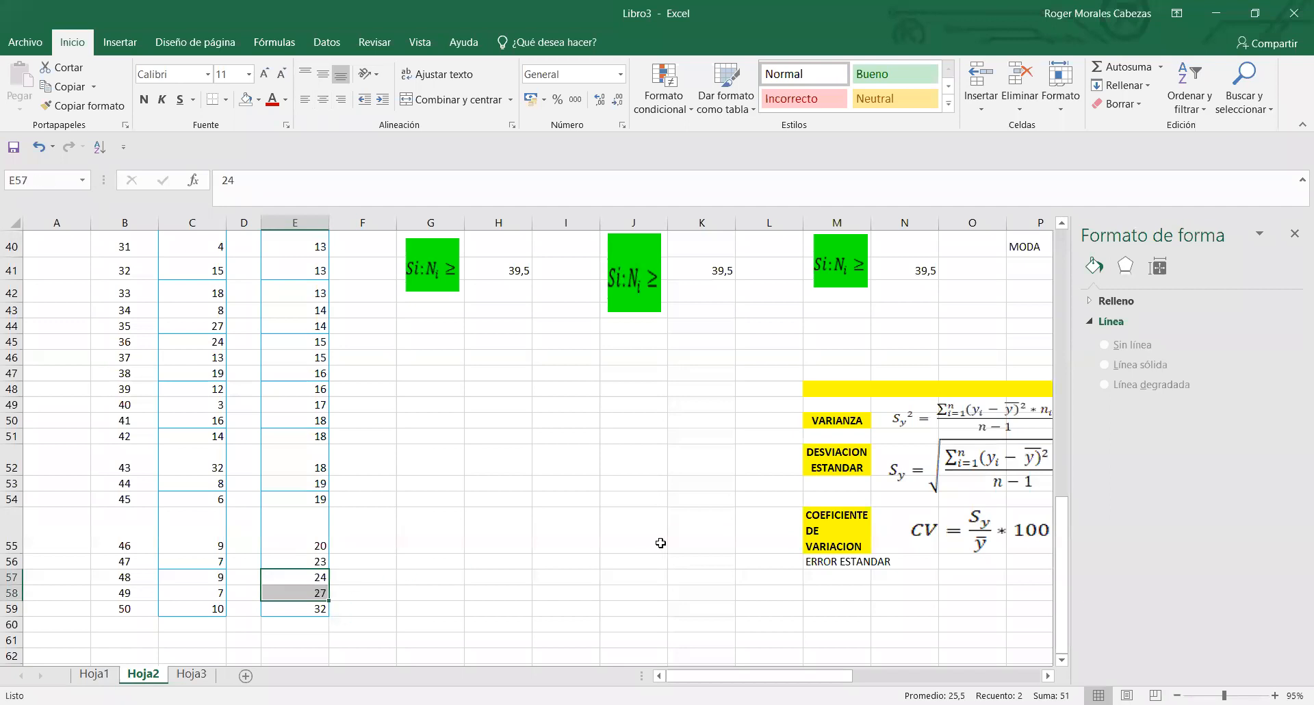
{"action": "left_click_drag", "start_coordinate": [1059, 606], "coordinate": [1075, 479]}
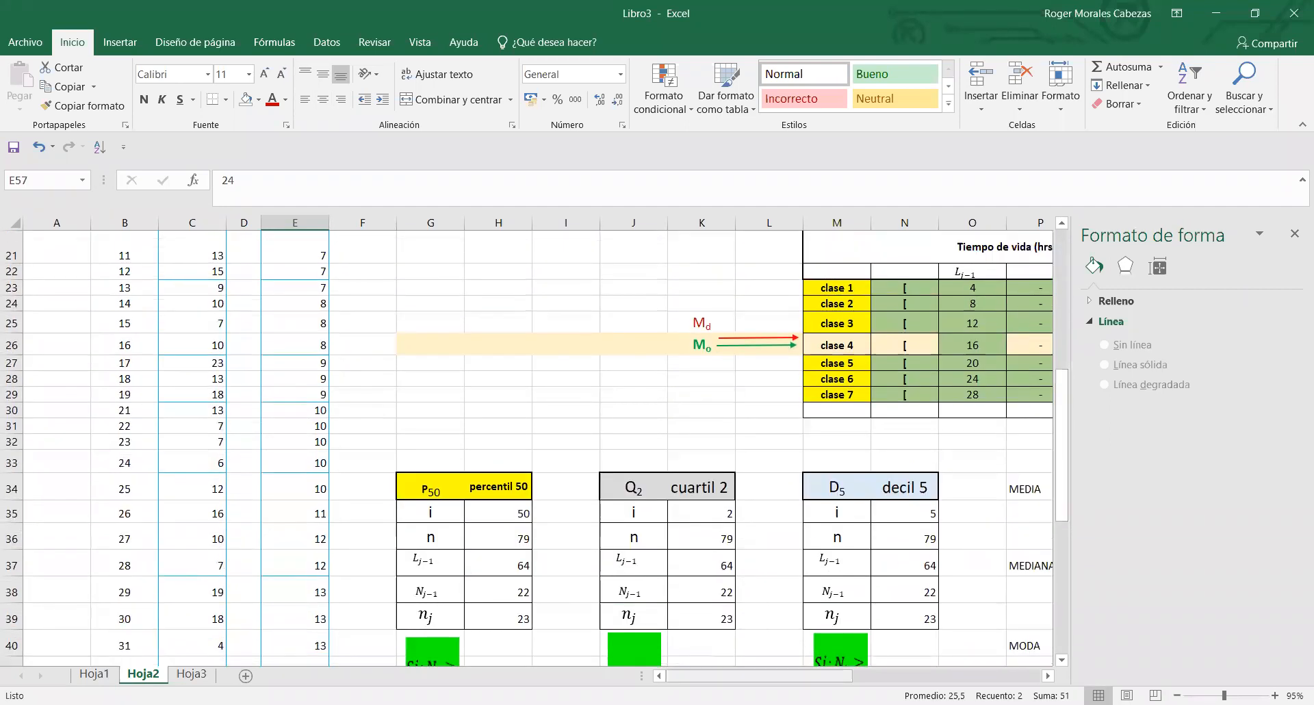
{"action": "left_click_drag", "start_coordinate": [839, 676], "coordinate": [928, 674]}
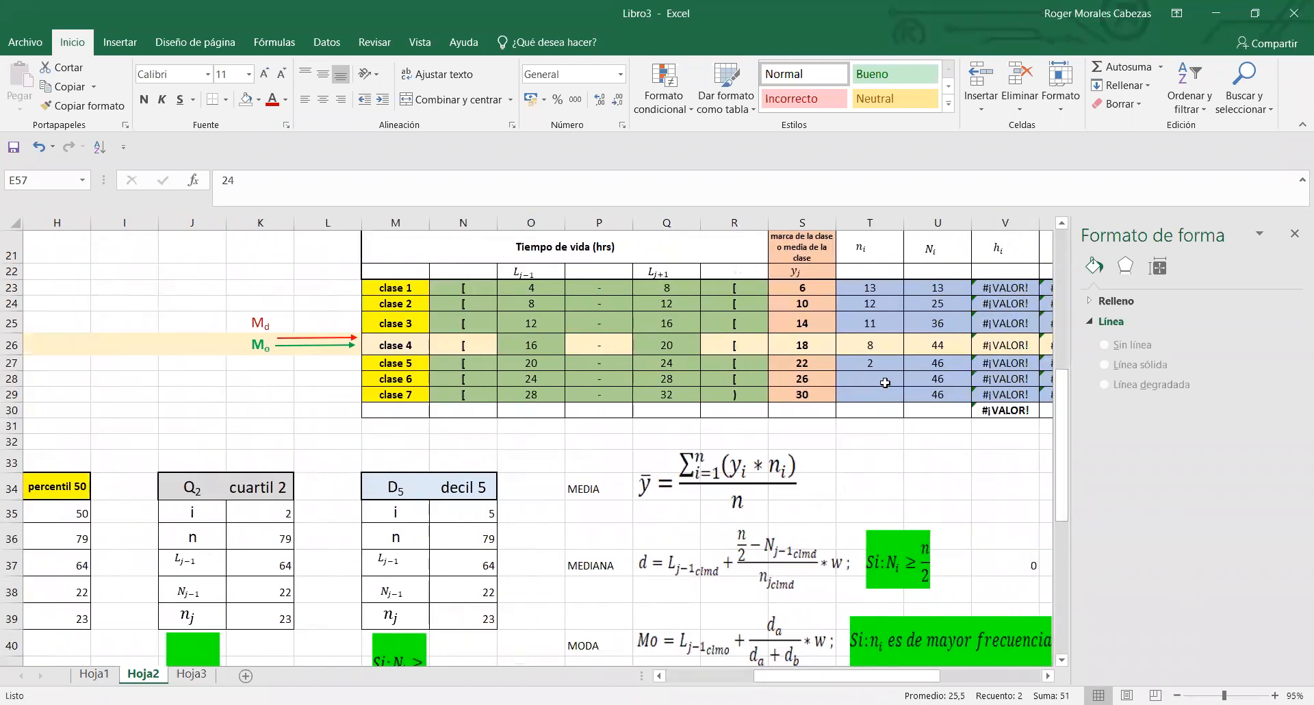
{"action": "left_click", "coordinate": [883, 380]}
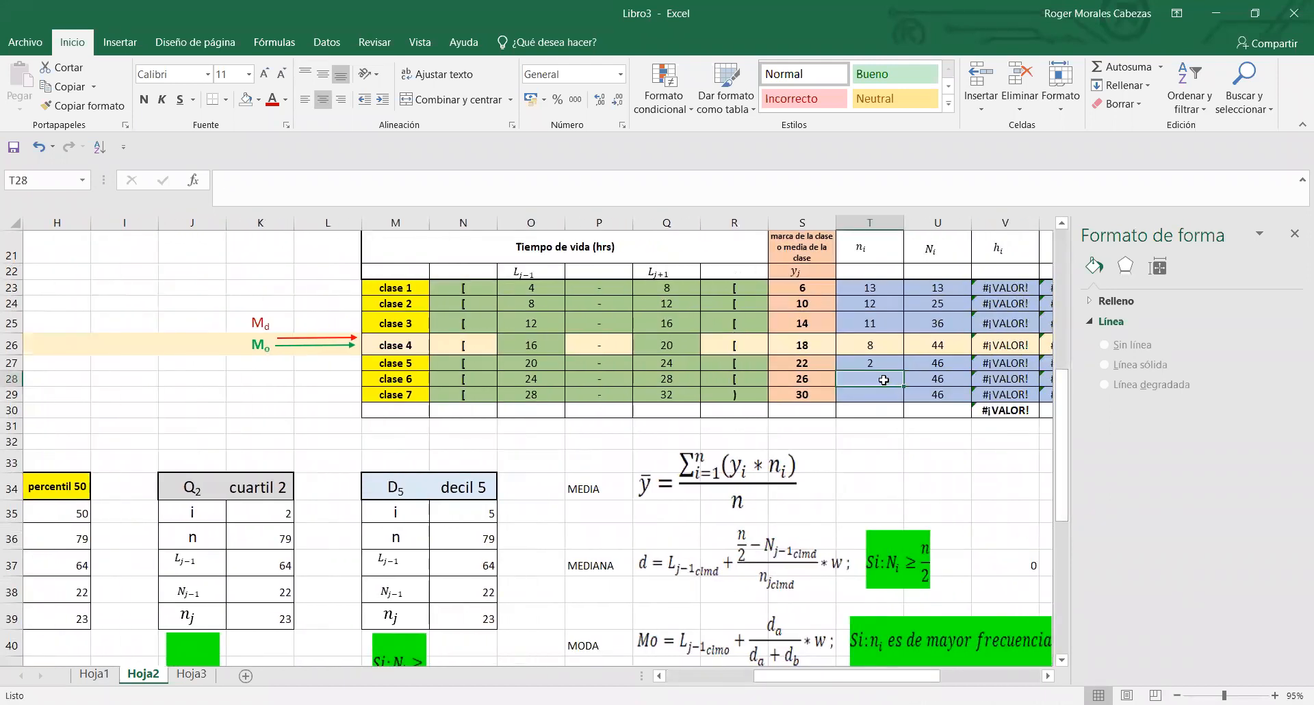
{"action": "type", "text": "2"}
{"action": "key", "text": "Return"}
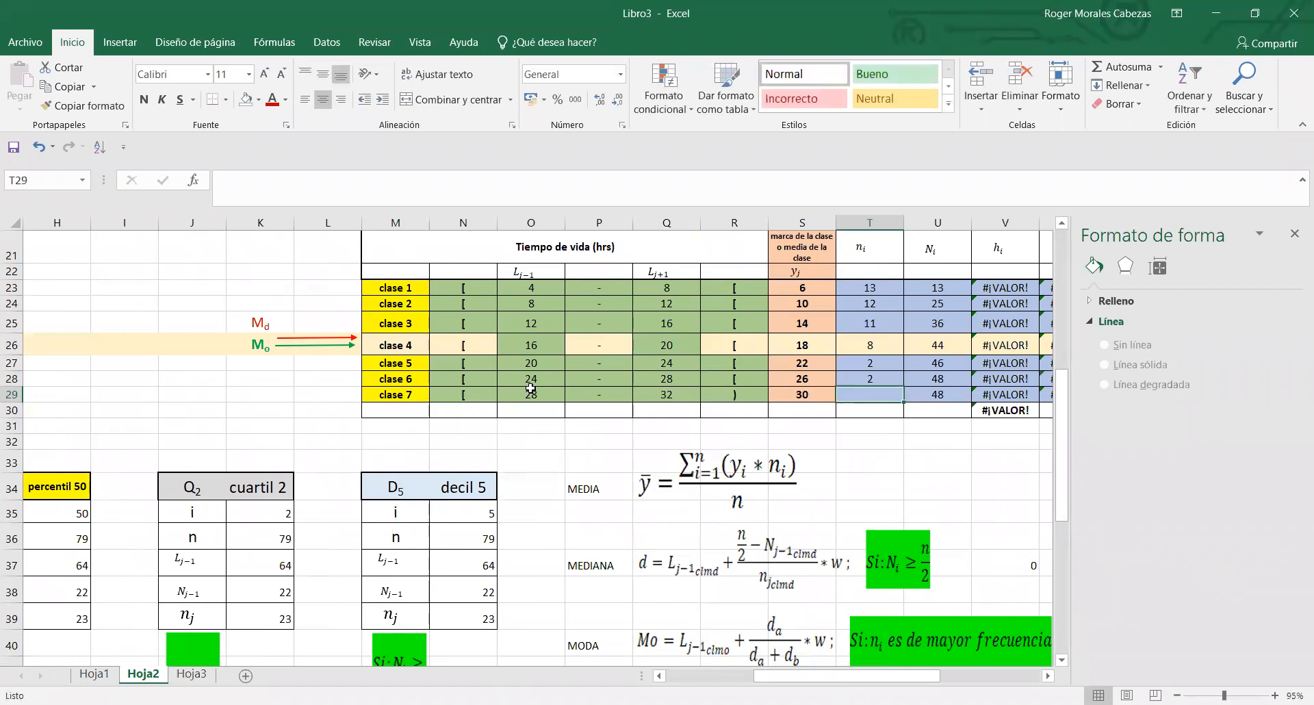
- Count the ordered values from 28 to 32 inclusive in column E and enter 1 as clase 7's frequency in T29
{"action": "left_click", "coordinate": [693, 389]}
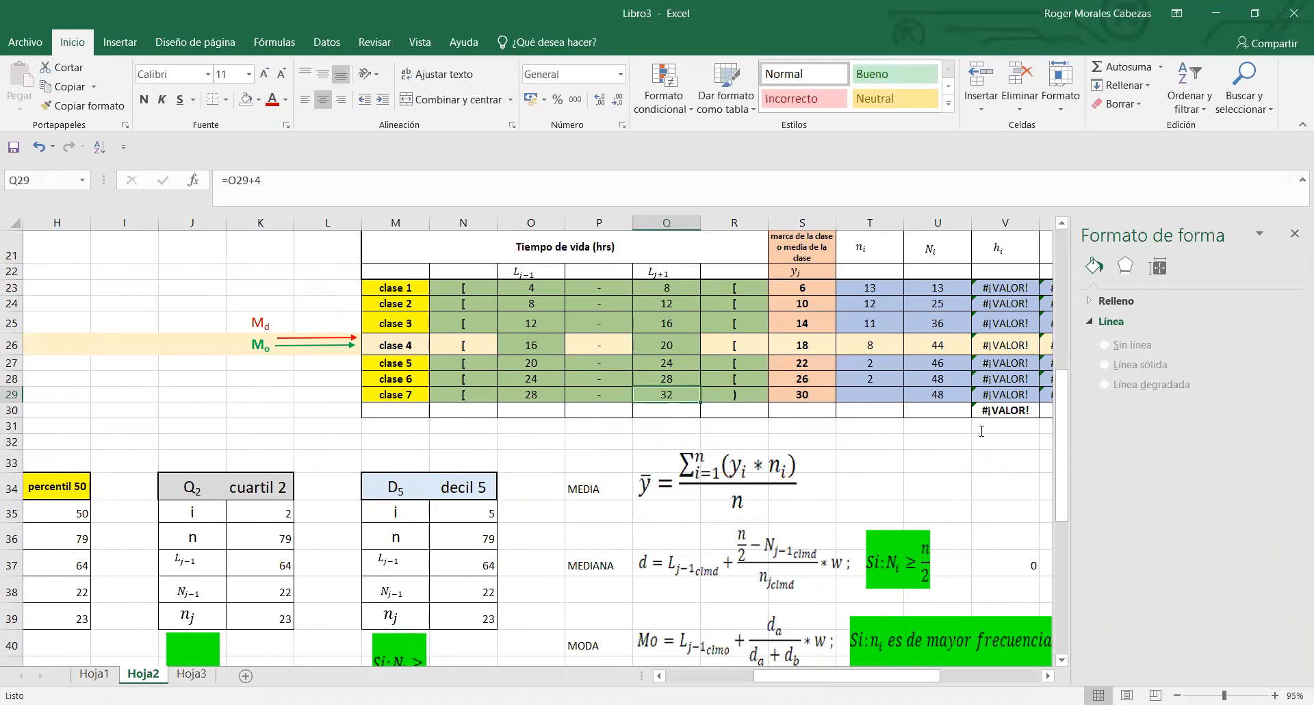
{"action": "left_click_drag", "start_coordinate": [1062, 460], "coordinate": [1077, 584]}
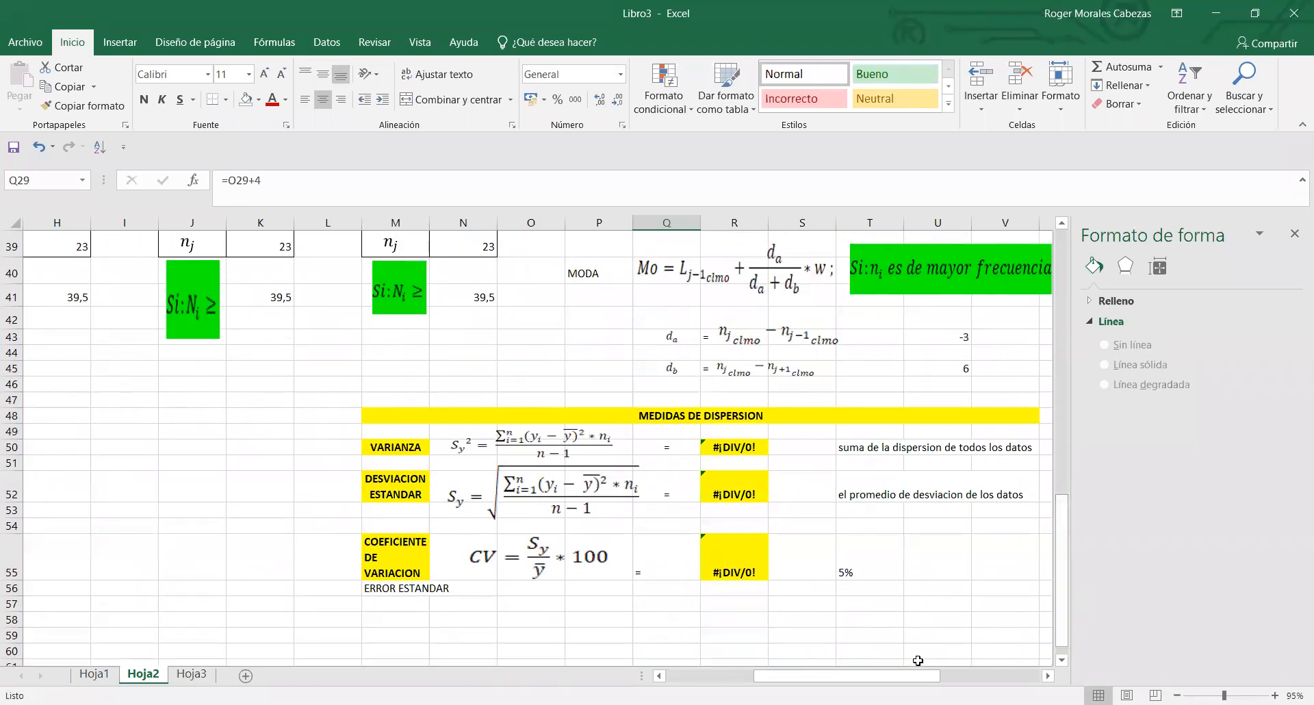
{"action": "left_click_drag", "start_coordinate": [915, 677], "coordinate": [829, 676]}
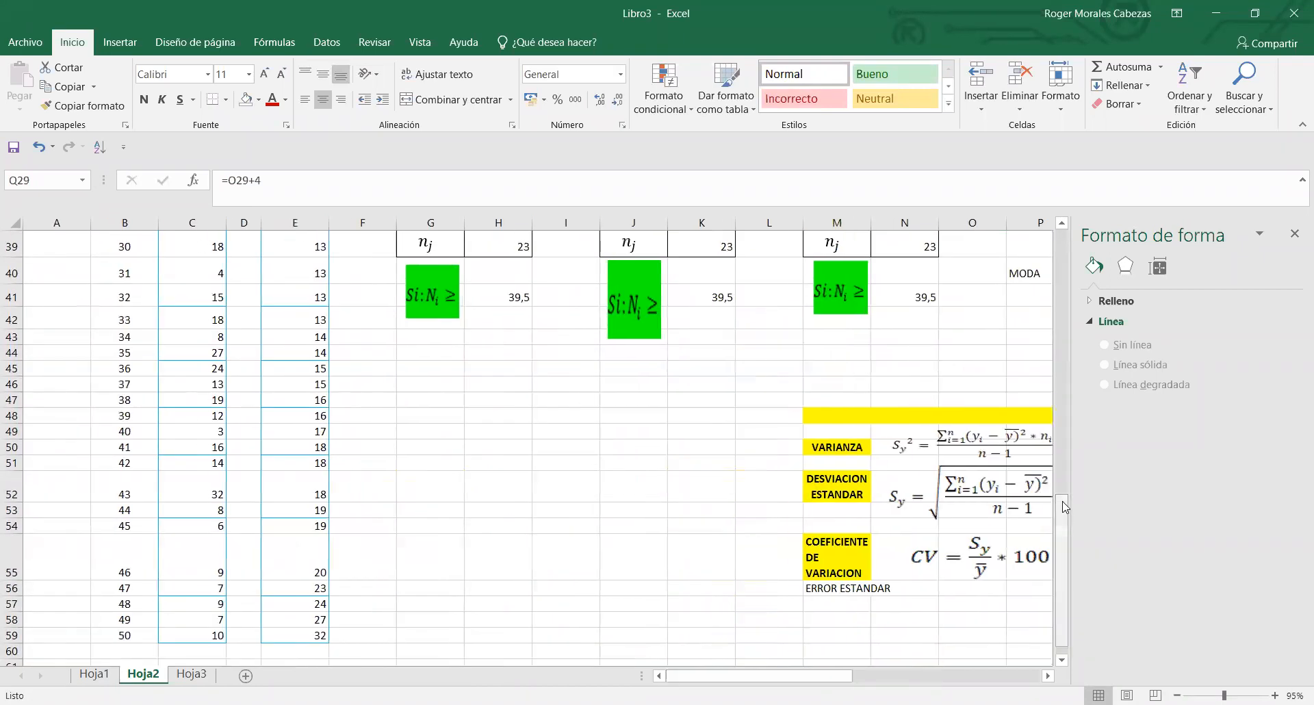
{"action": "left_click_drag", "start_coordinate": [1063, 501], "coordinate": [1068, 554]}
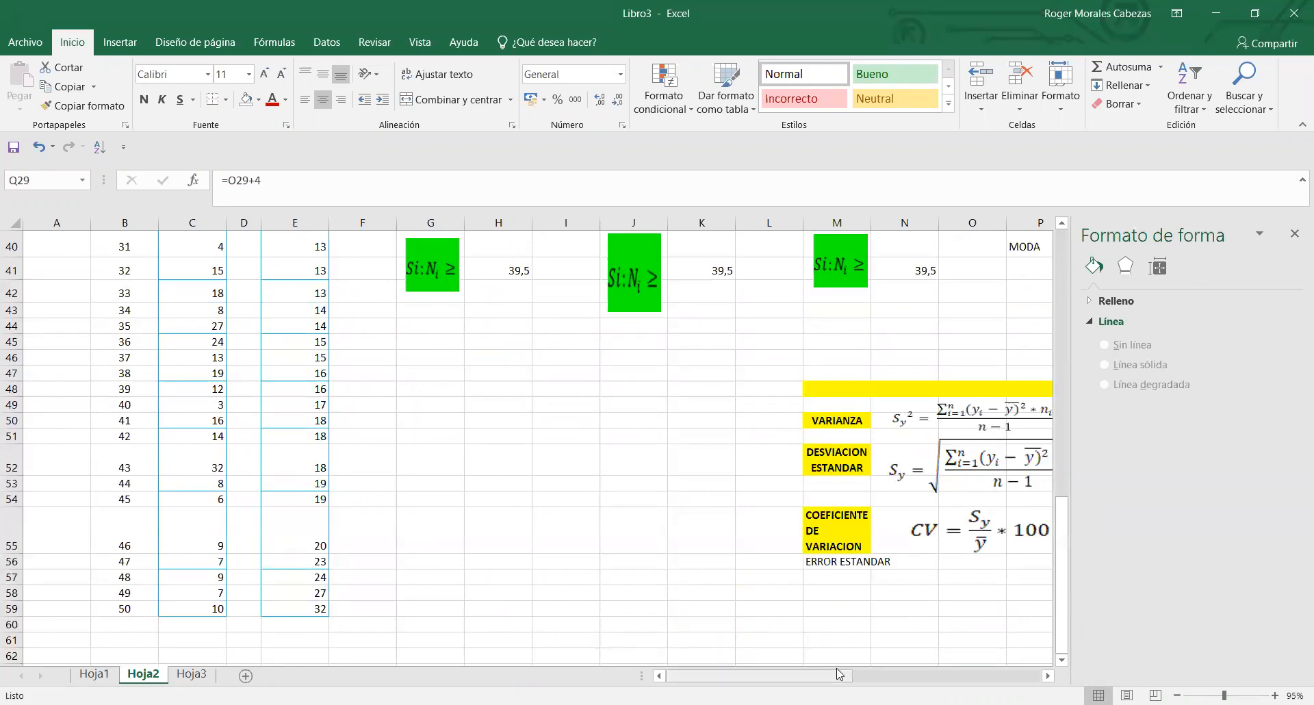
{"action": "left_click_drag", "start_coordinate": [840, 675], "coordinate": [915, 675]}
{"action": "left_click_drag", "start_coordinate": [1063, 538], "coordinate": [1082, 379]}
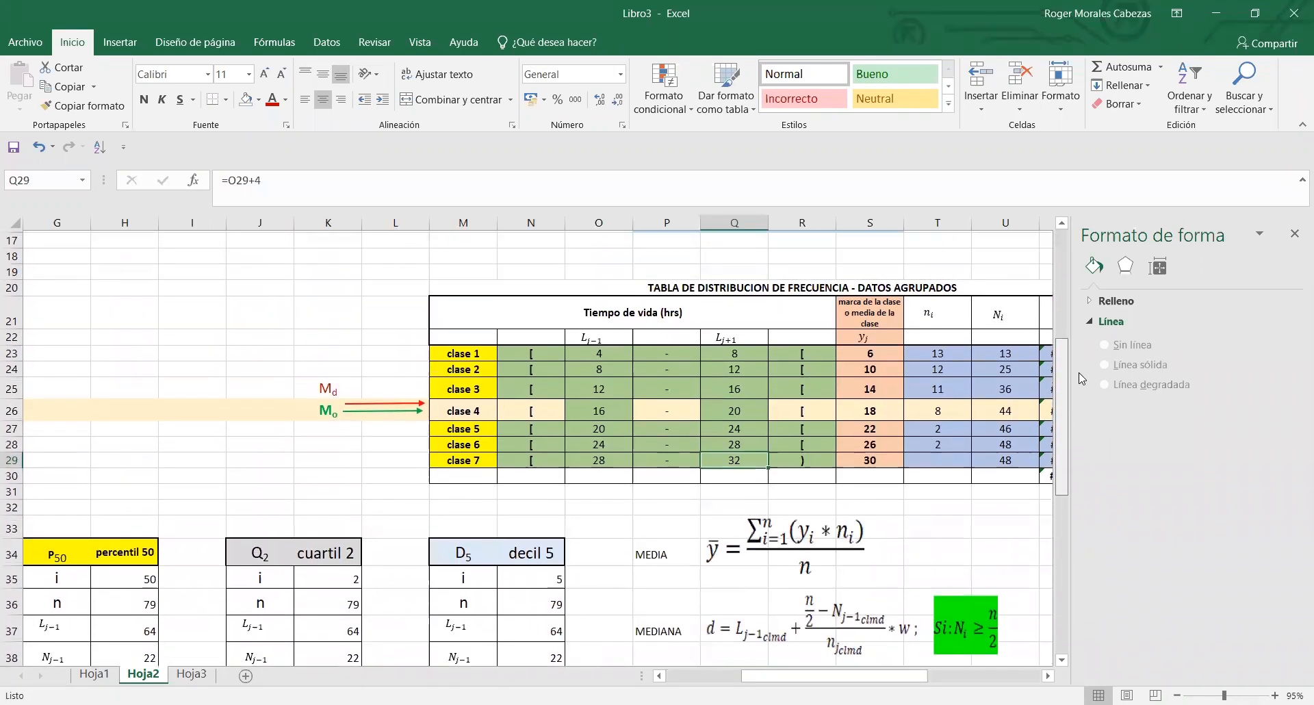
{"action": "left_click", "coordinate": [942, 458]}
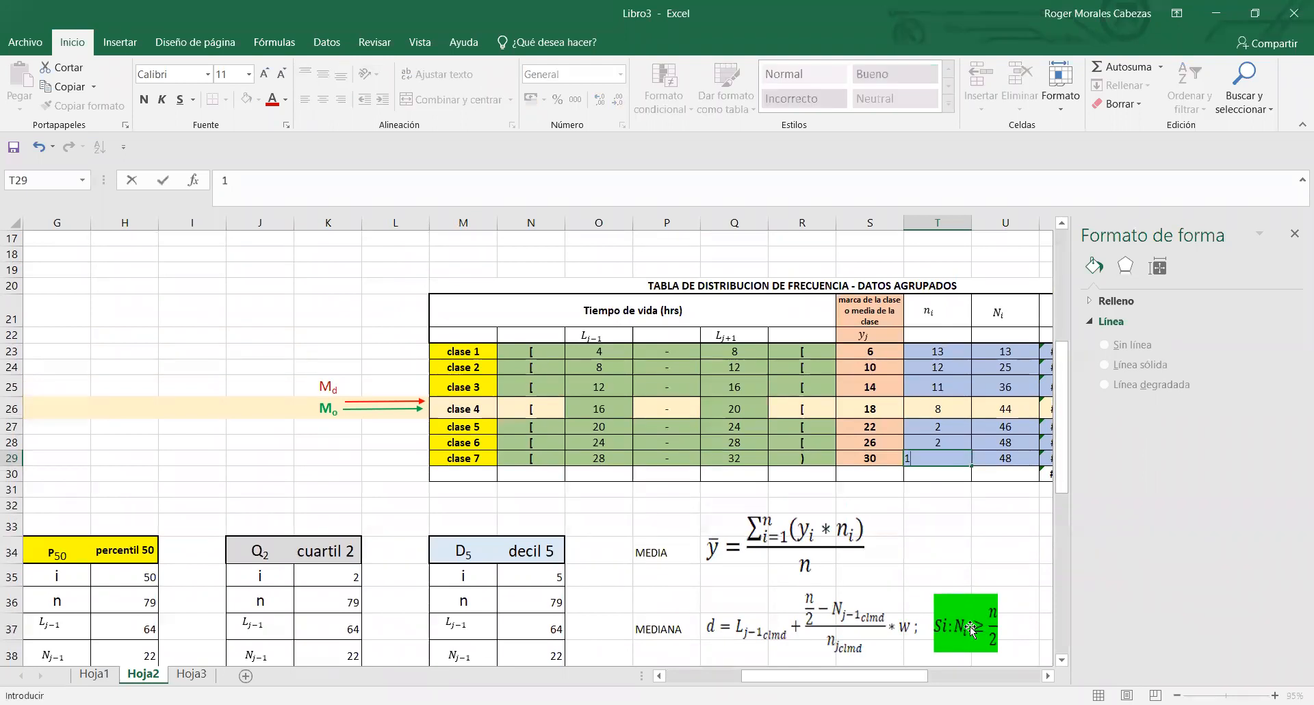
{"action": "type", "text": "1"}
{"action": "key", "text": "Return"}
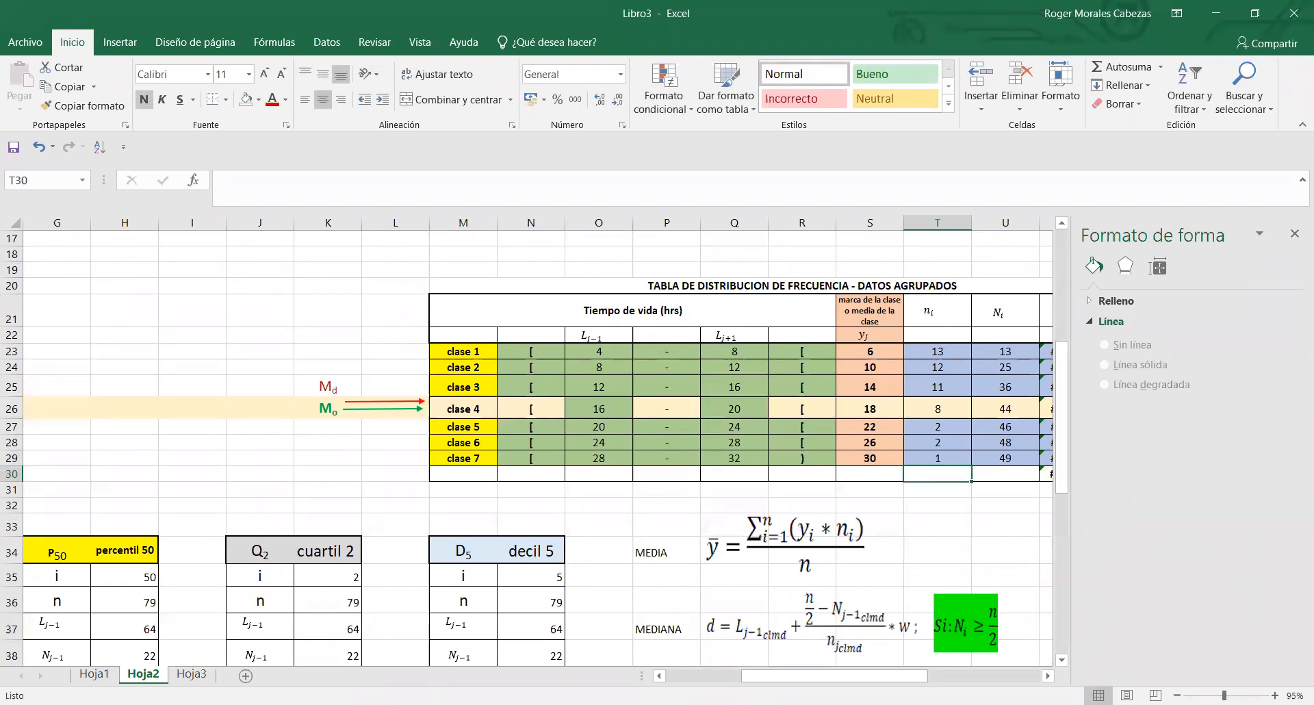
- Total the absolute frequencies in T30 with an AutoSum of T23:T29
{"action": "left_click_drag", "start_coordinate": [910, 675], "coordinate": [957, 658]}
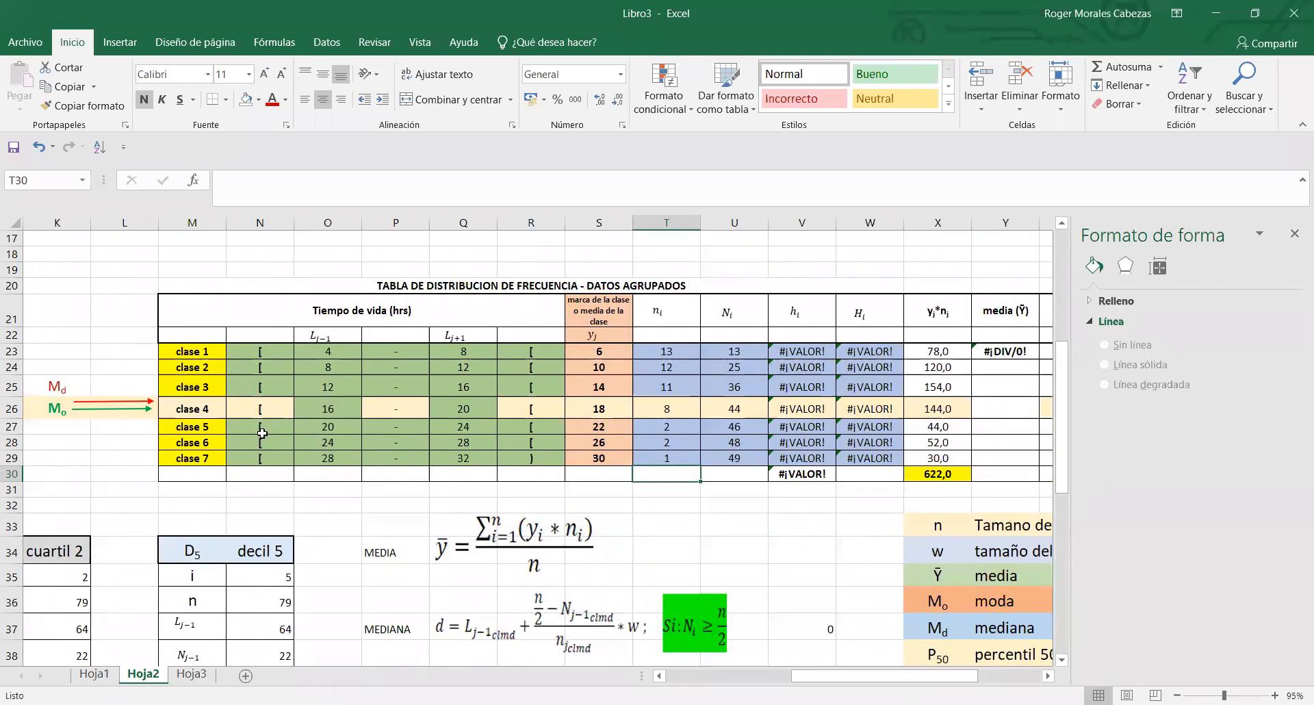
{"action": "left_click", "coordinate": [746, 477]}
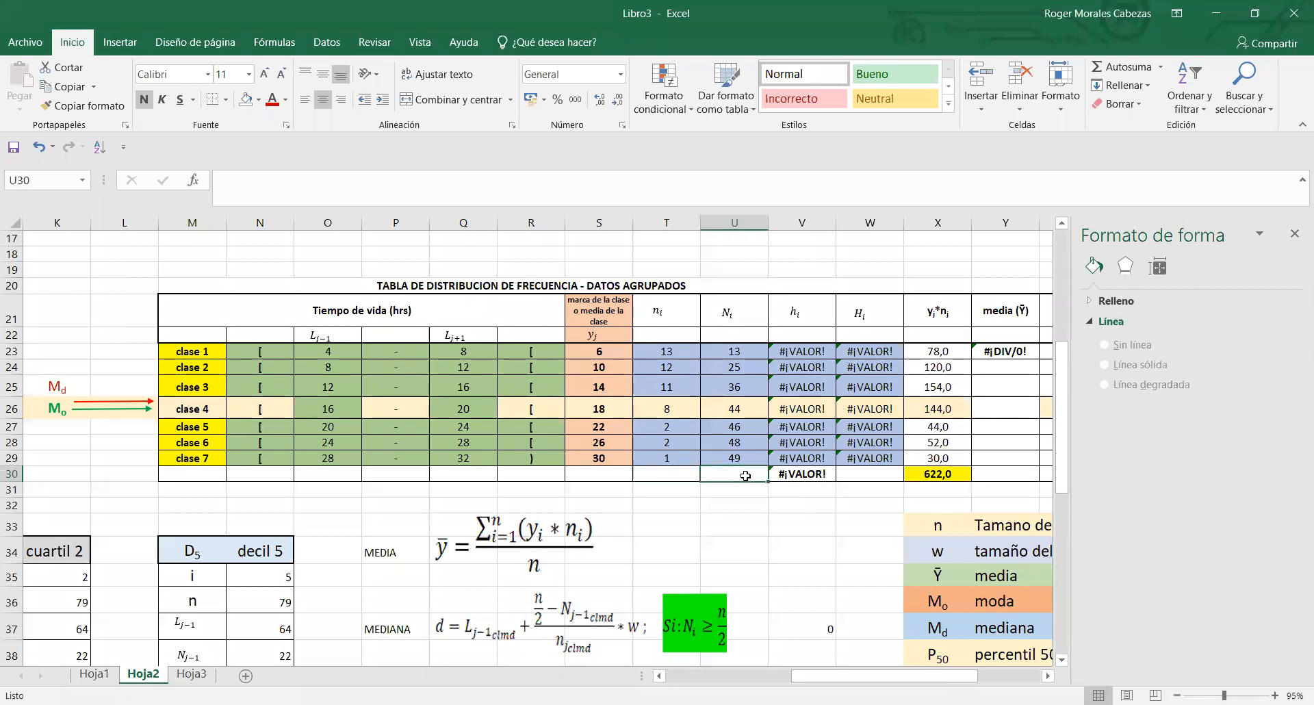
{"action": "left_click", "coordinate": [681, 474]}
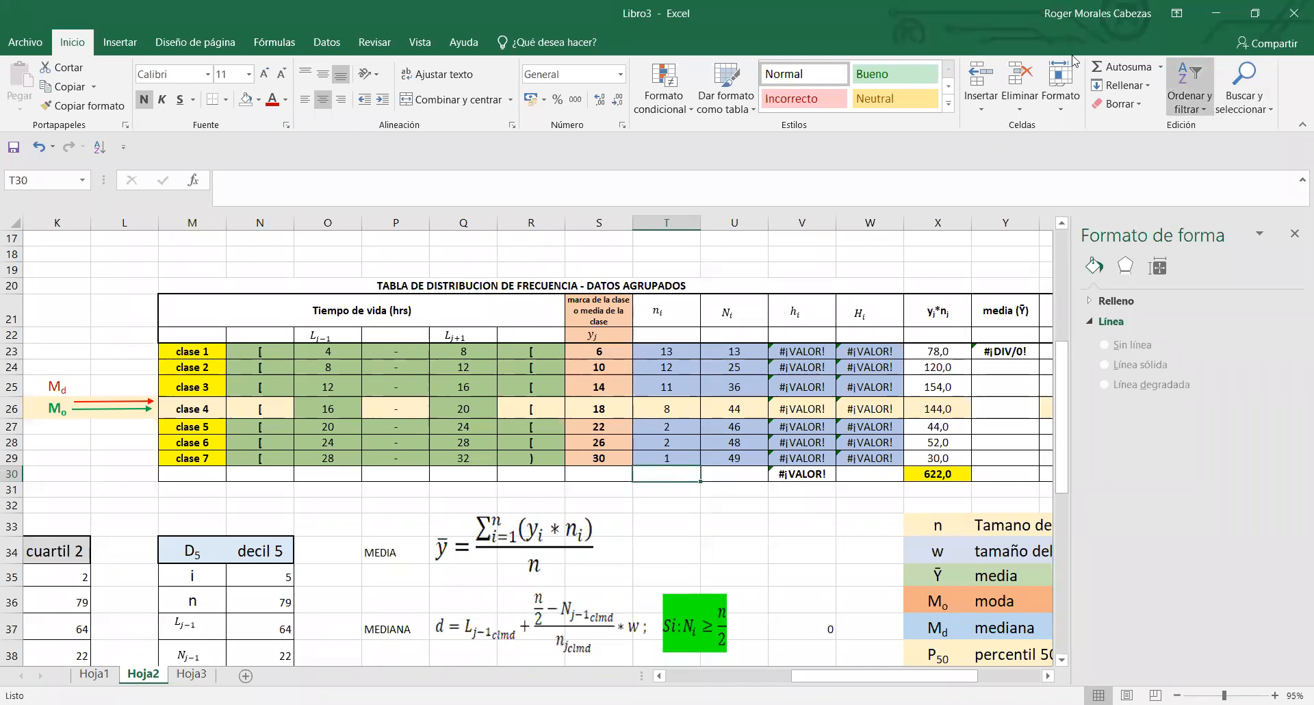
{"action": "key", "text": "alt+Tab"}
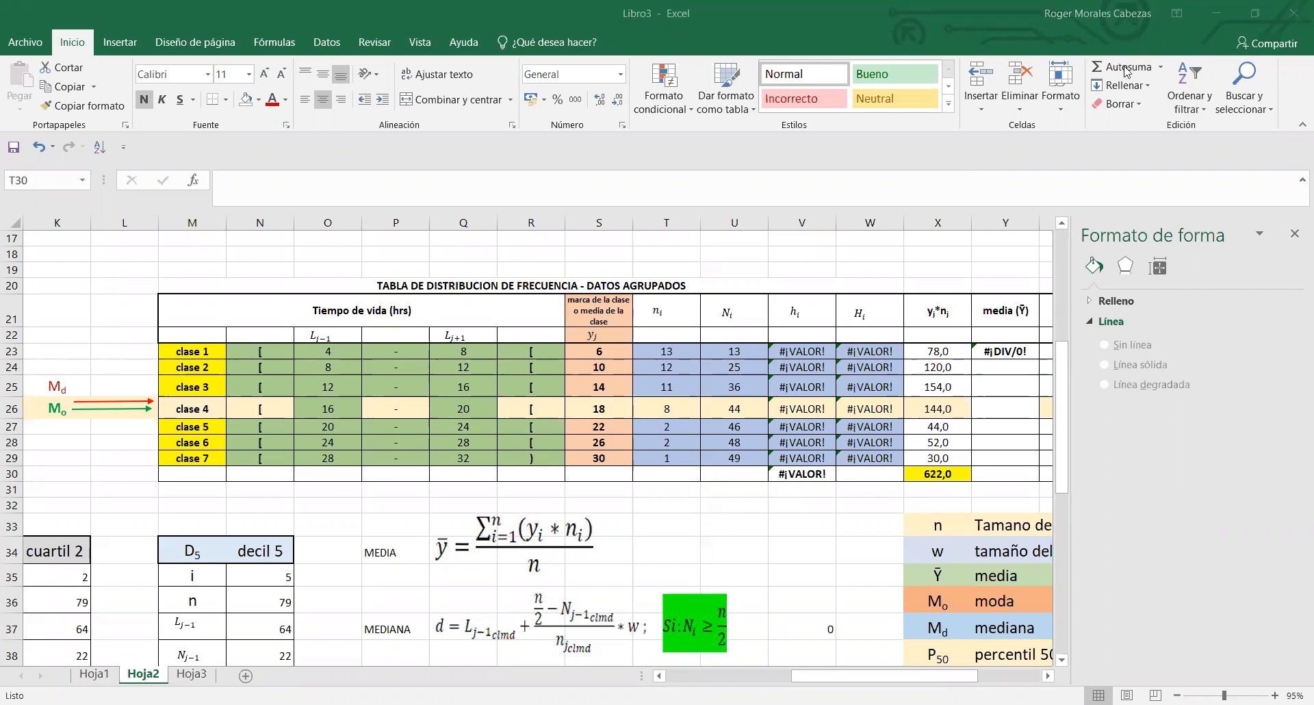
{"action": "key", "text": "alt+Tab"}
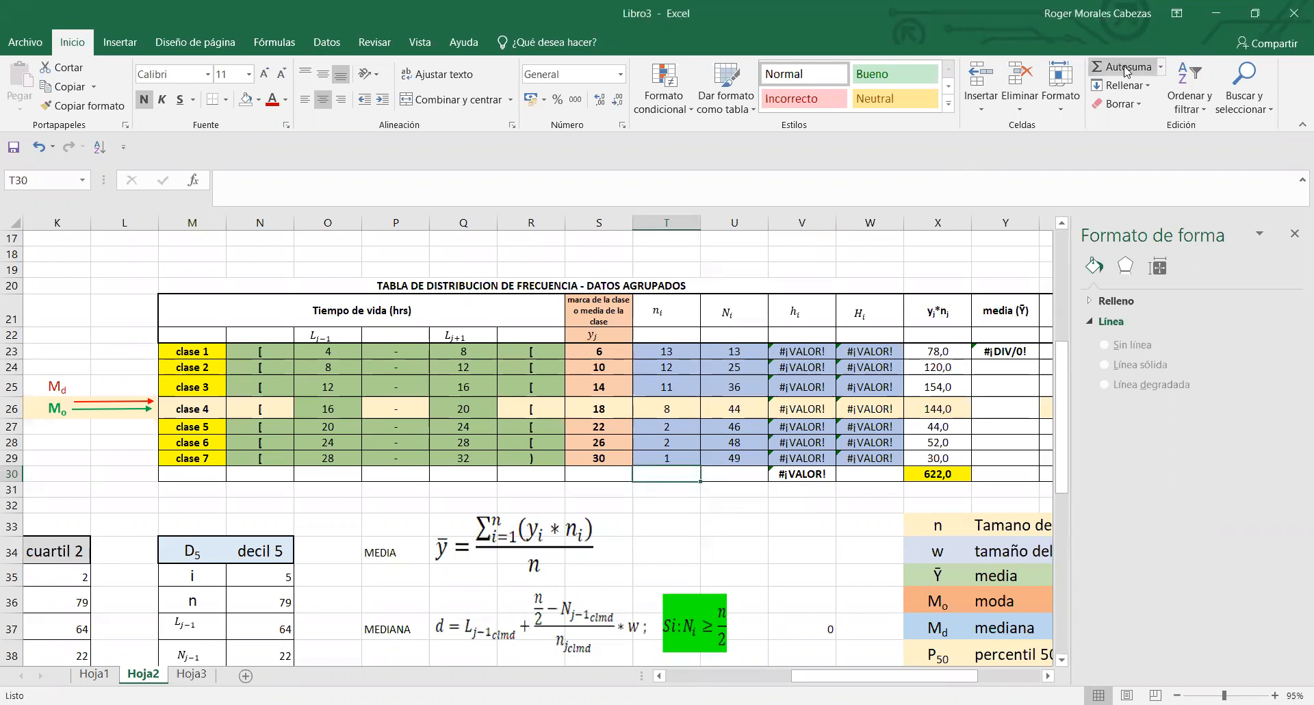
{"action": "left_click", "coordinate": [1126, 70]}
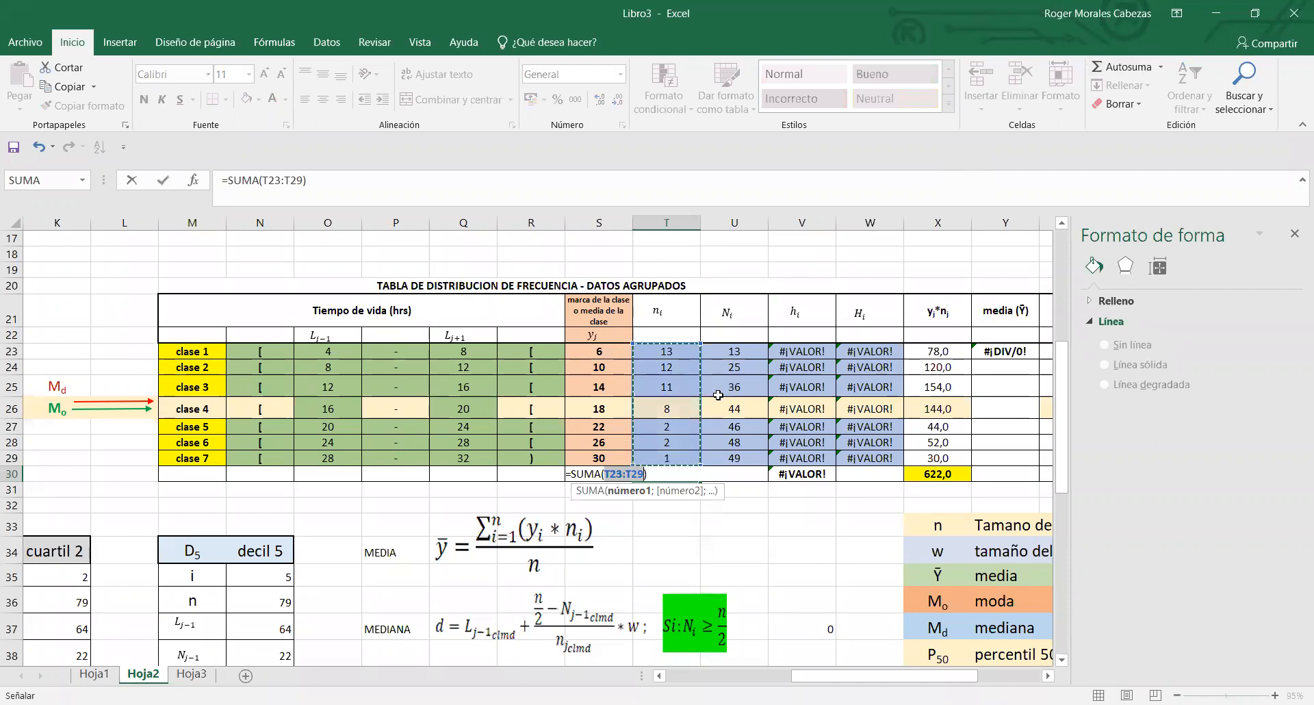
{"action": "key", "text": "Return"}
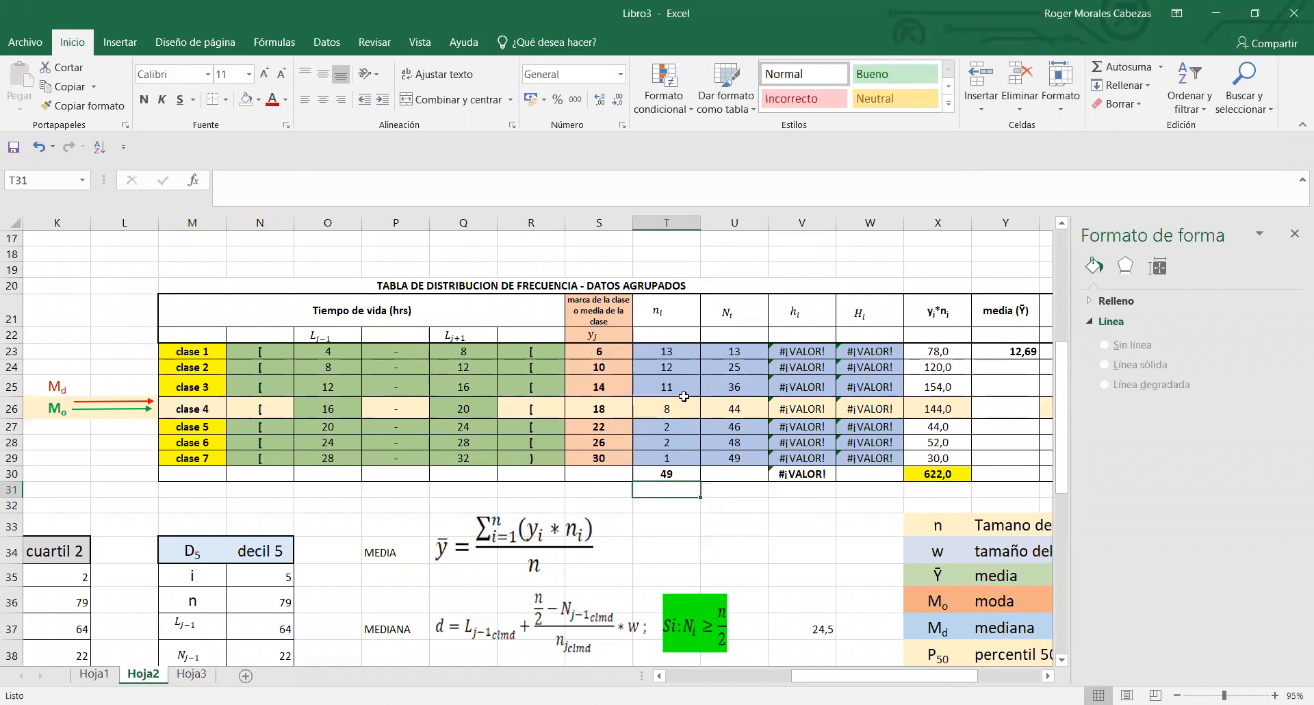
- Check the frequency total in T30 against the numbered data list by counting the entries in B11:B59
{"action": "left_click", "coordinate": [665, 473]}
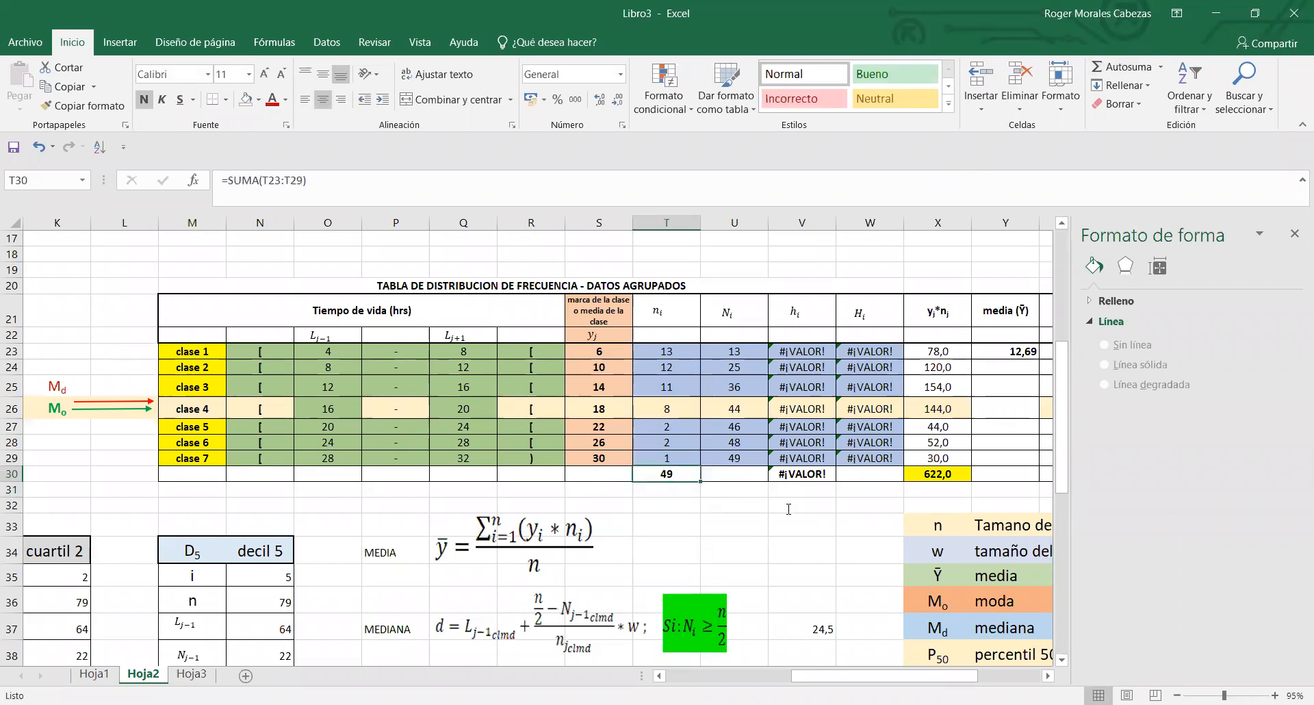
{"action": "left_click_drag", "start_coordinate": [887, 676], "coordinate": [774, 676]}
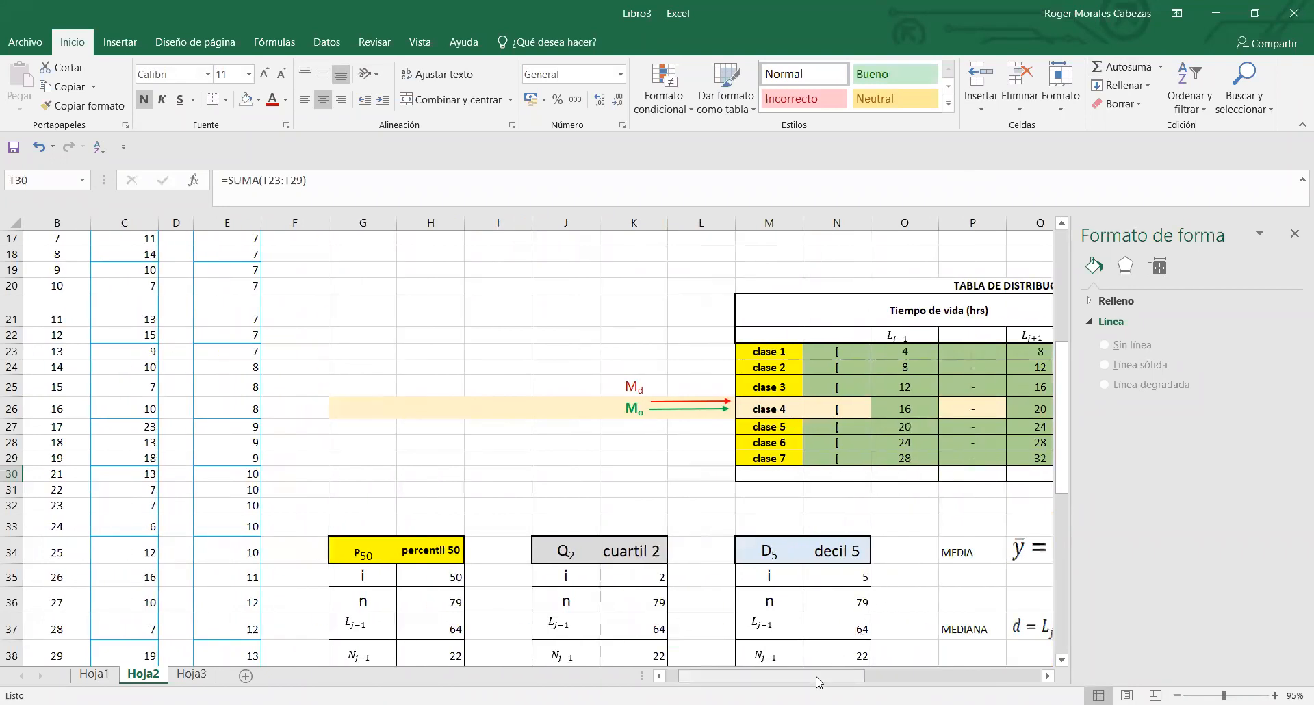
{"action": "scroll", "coordinate": [1014, 431], "scroll_direction": "left", "scroll_amount": 1}
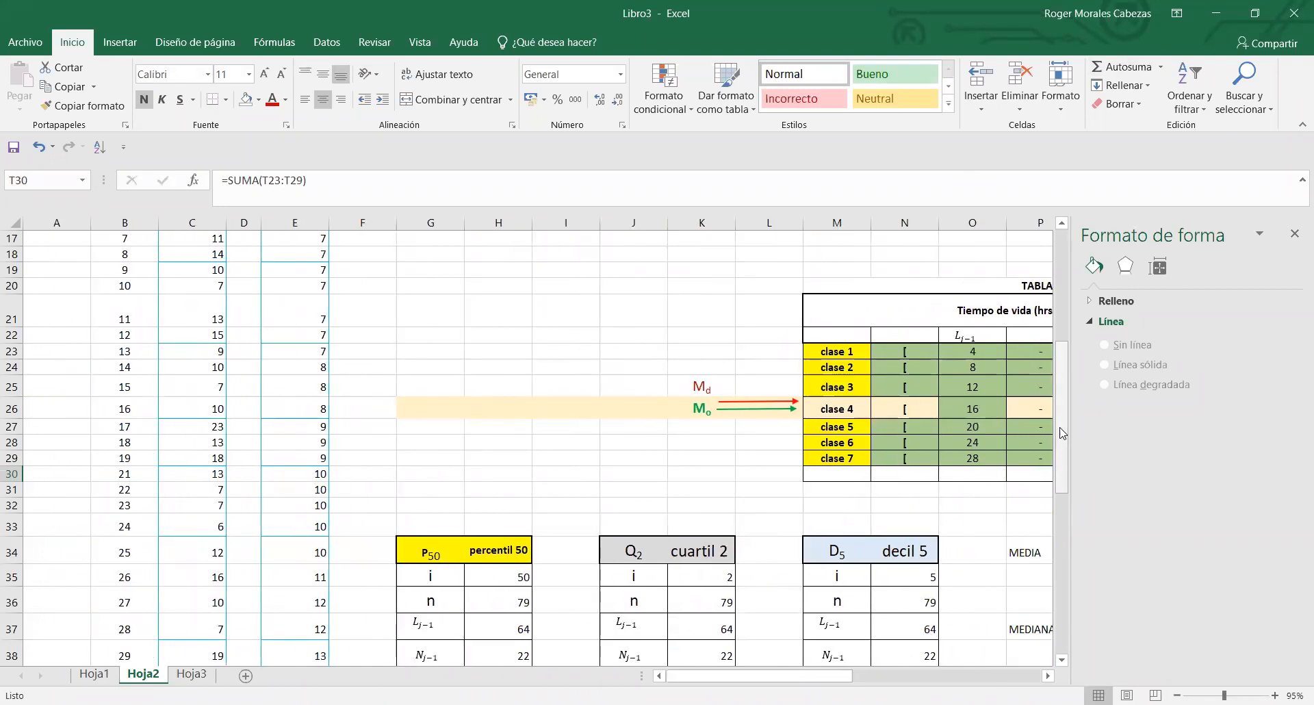
{"action": "left_click_drag", "start_coordinate": [1063, 433], "coordinate": [1062, 599]}
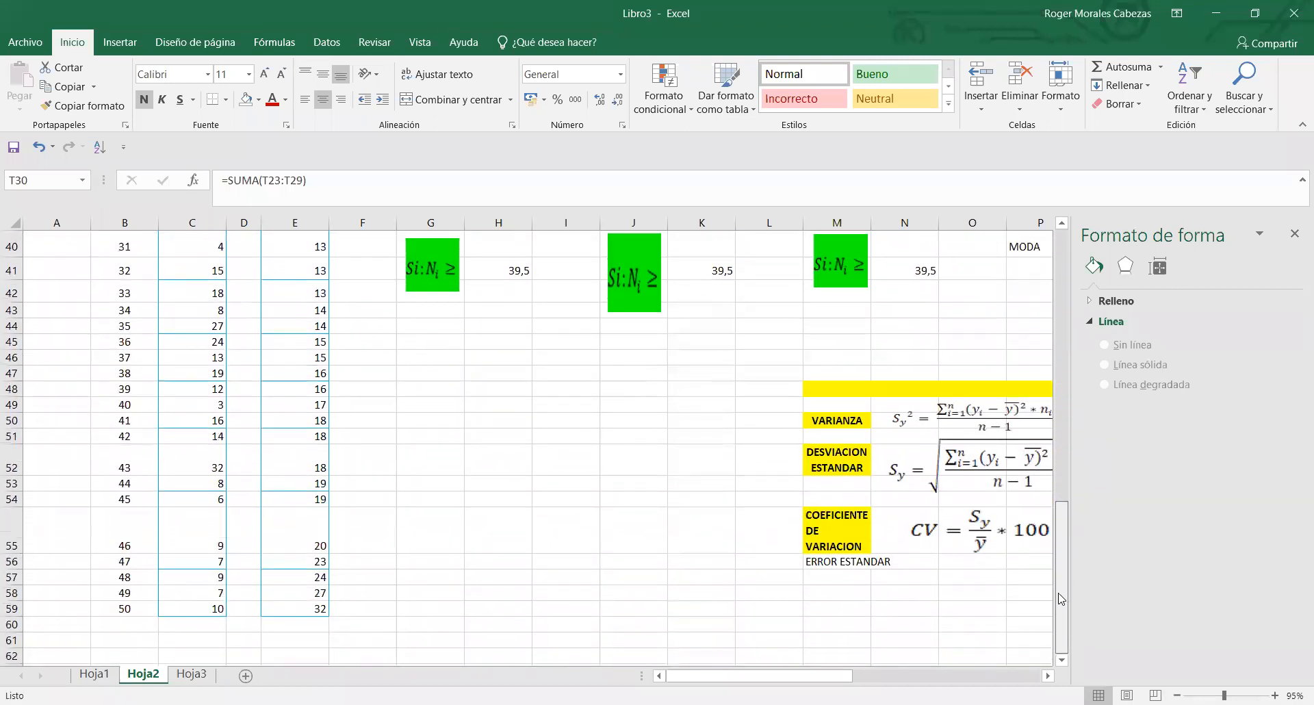
{"action": "left_click_drag", "start_coordinate": [1061, 590], "coordinate": [1061, 589]}
{"action": "left_click_drag", "start_coordinate": [1064, 520], "coordinate": [1029, 281]}
{"action": "left_click_drag", "start_coordinate": [109, 352], "coordinate": [164, 662]}
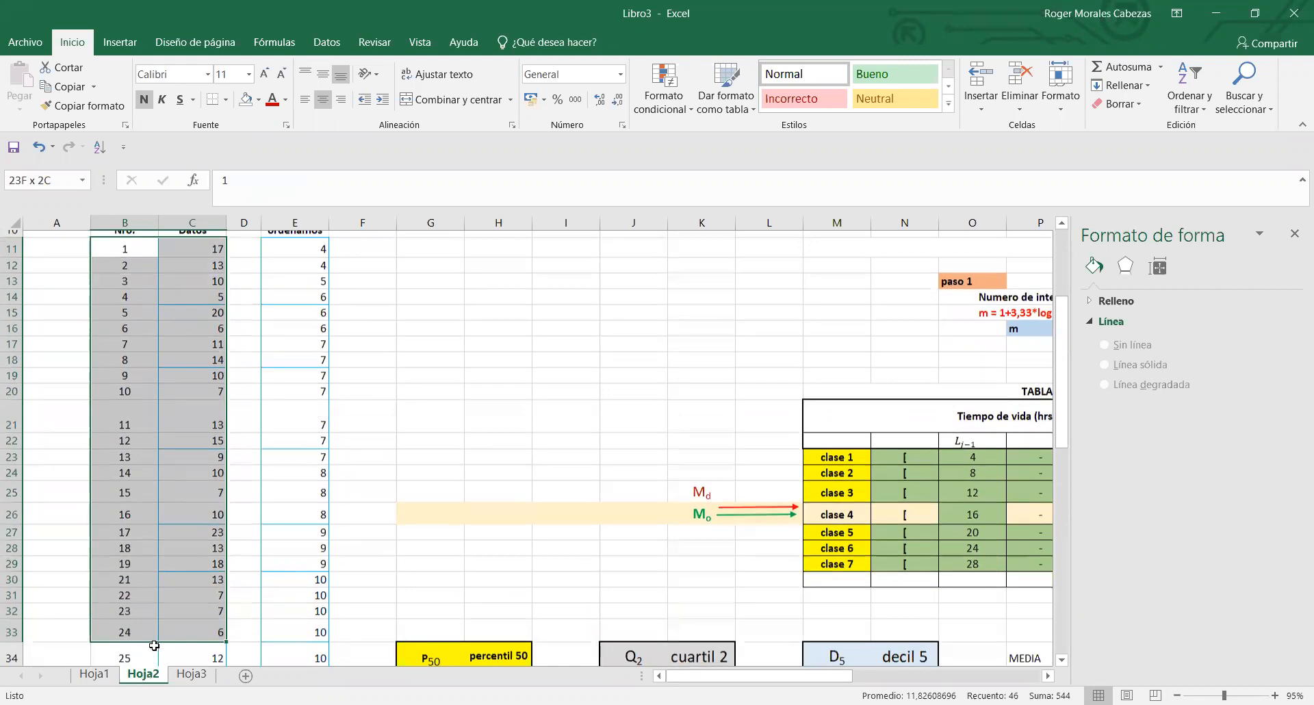
{"action": "left_click_drag", "start_coordinate": [154, 638], "coordinate": [154, 636]}
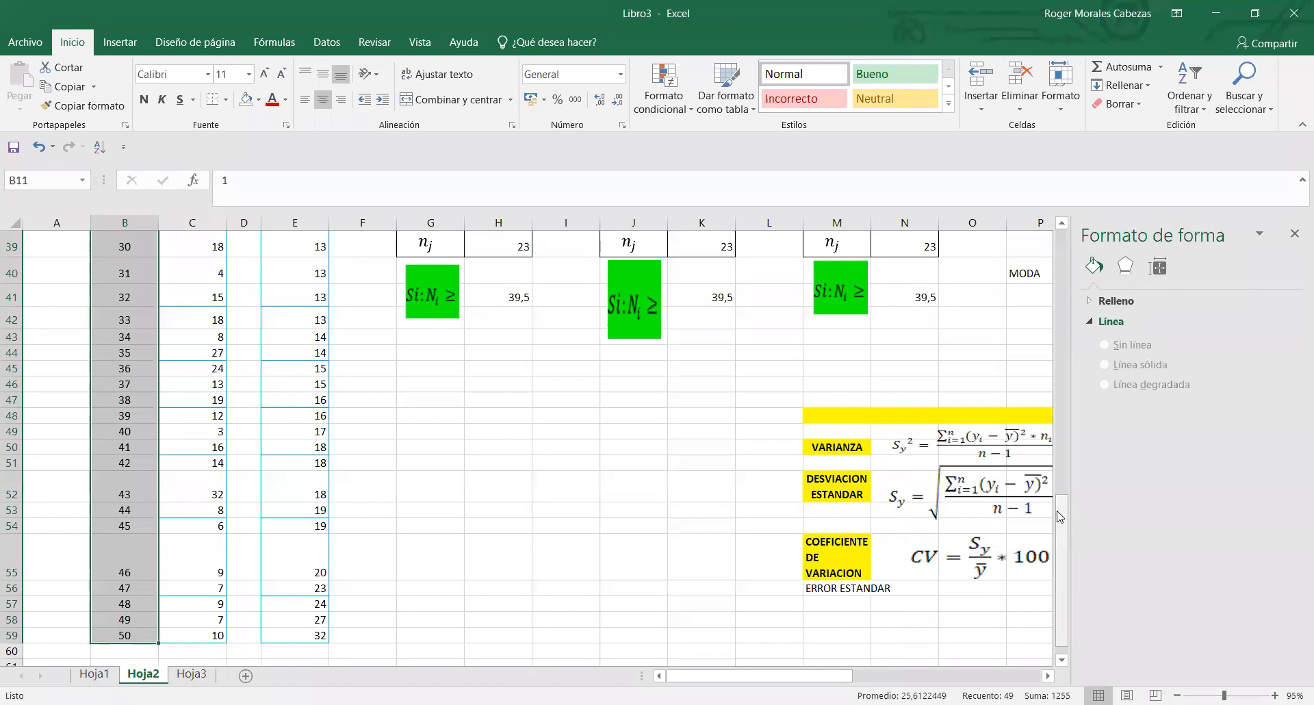
{"action": "left_click", "coordinate": [1066, 345]}
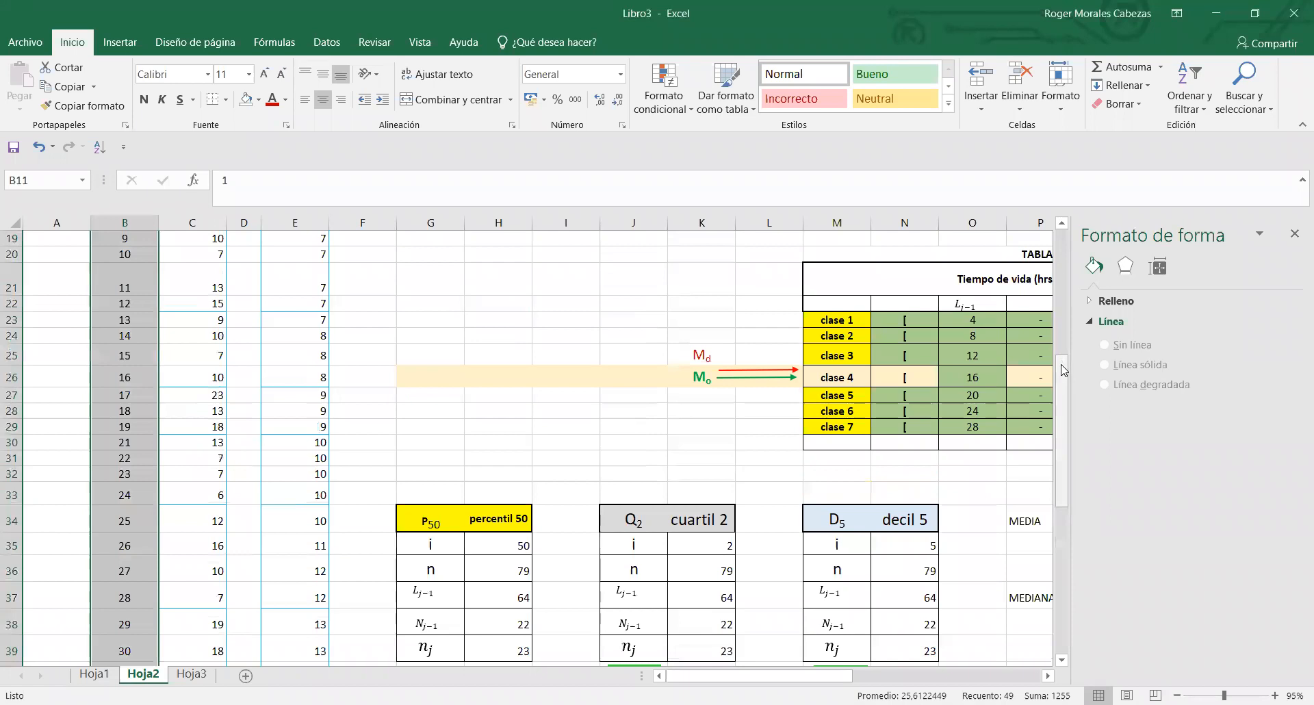
{"action": "left_click_drag", "start_coordinate": [1065, 369], "coordinate": [1065, 256]}
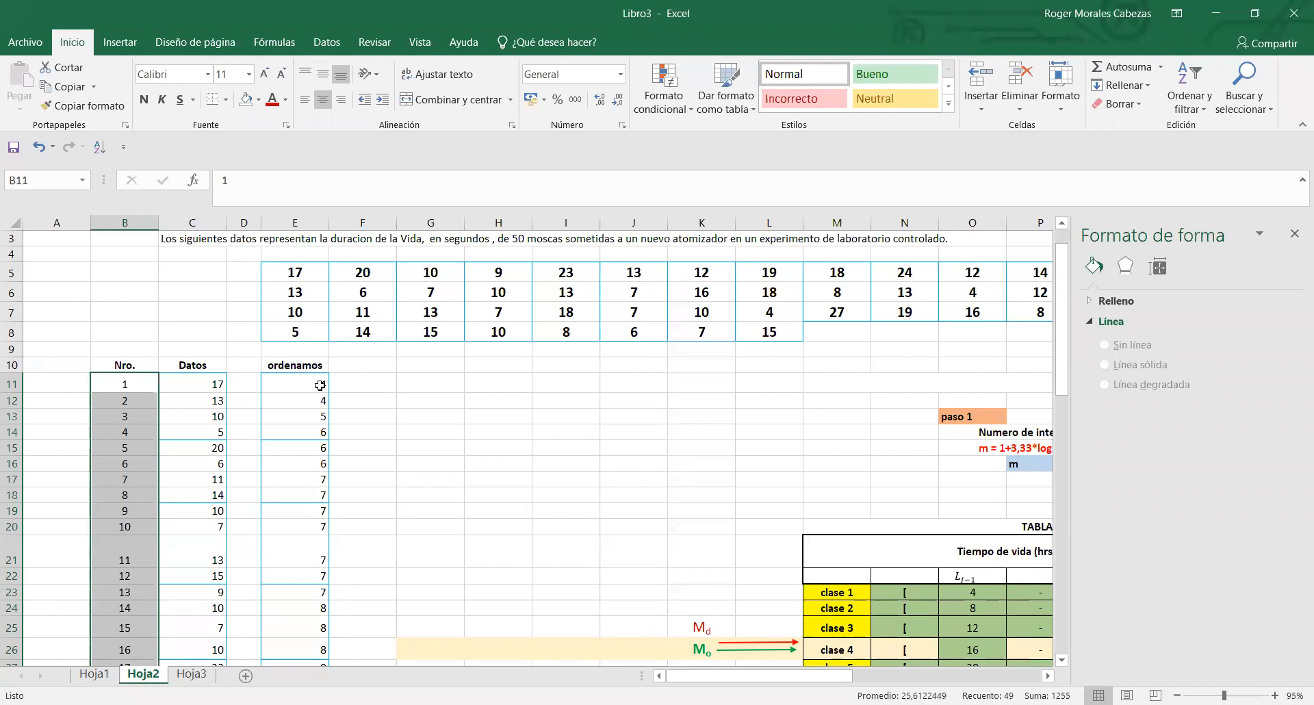
- Try 3 as the first ordered value in E11, then restore it to 4 after checking the raw data in E5:R8
{"action": "left_click", "coordinate": [320, 382]}
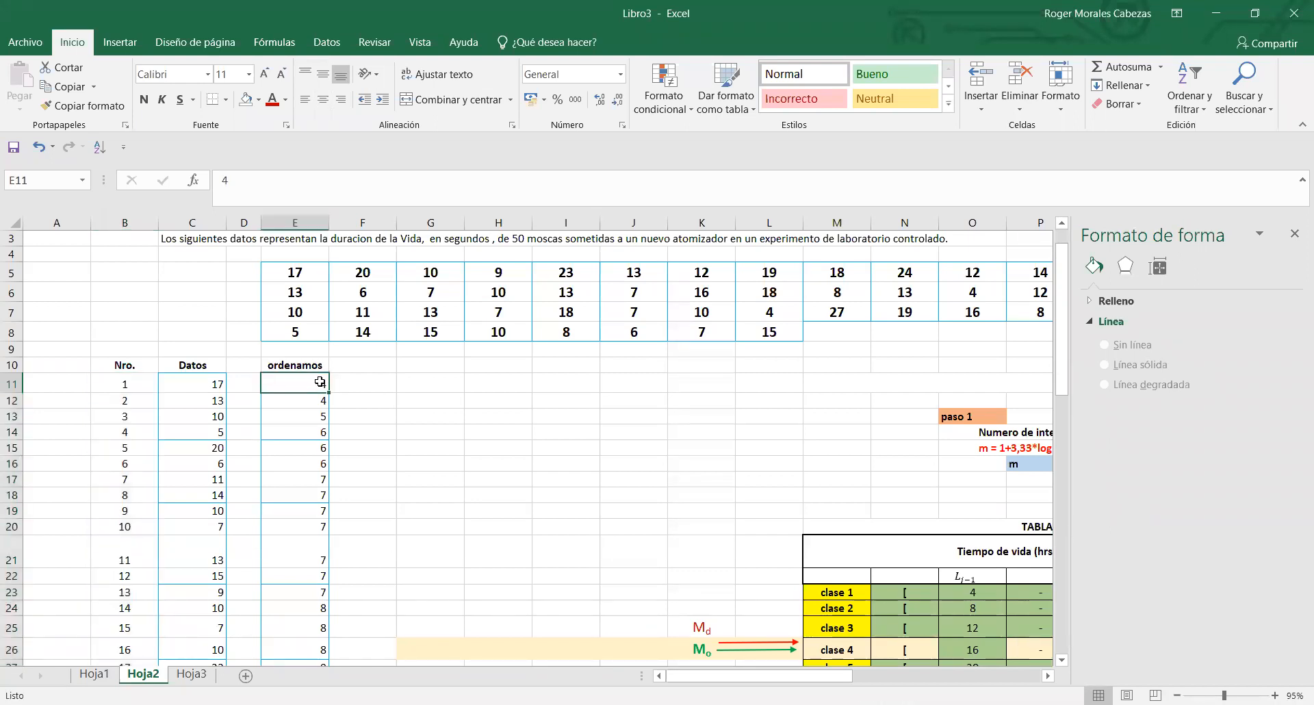
{"action": "type", "text": "3"}
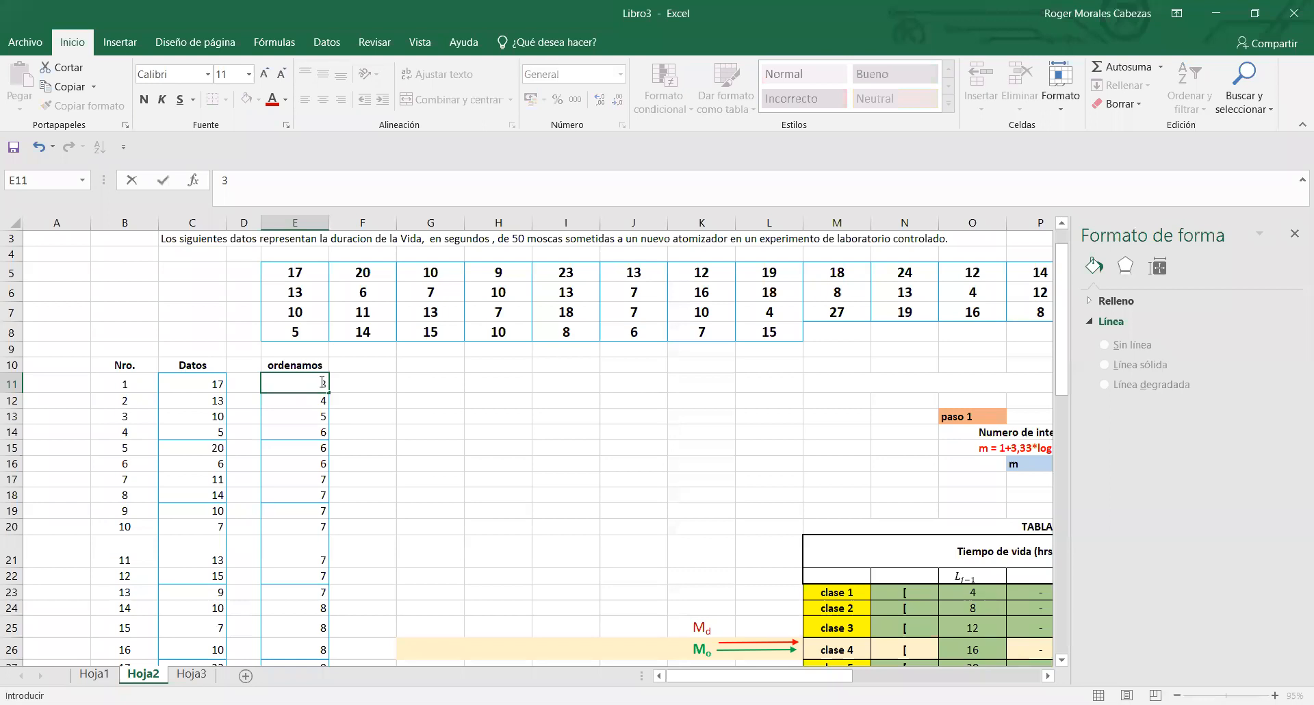
{"action": "left_click", "coordinate": [351, 379]}
{"action": "left_click_drag", "start_coordinate": [314, 269], "coordinate": [983, 332]}
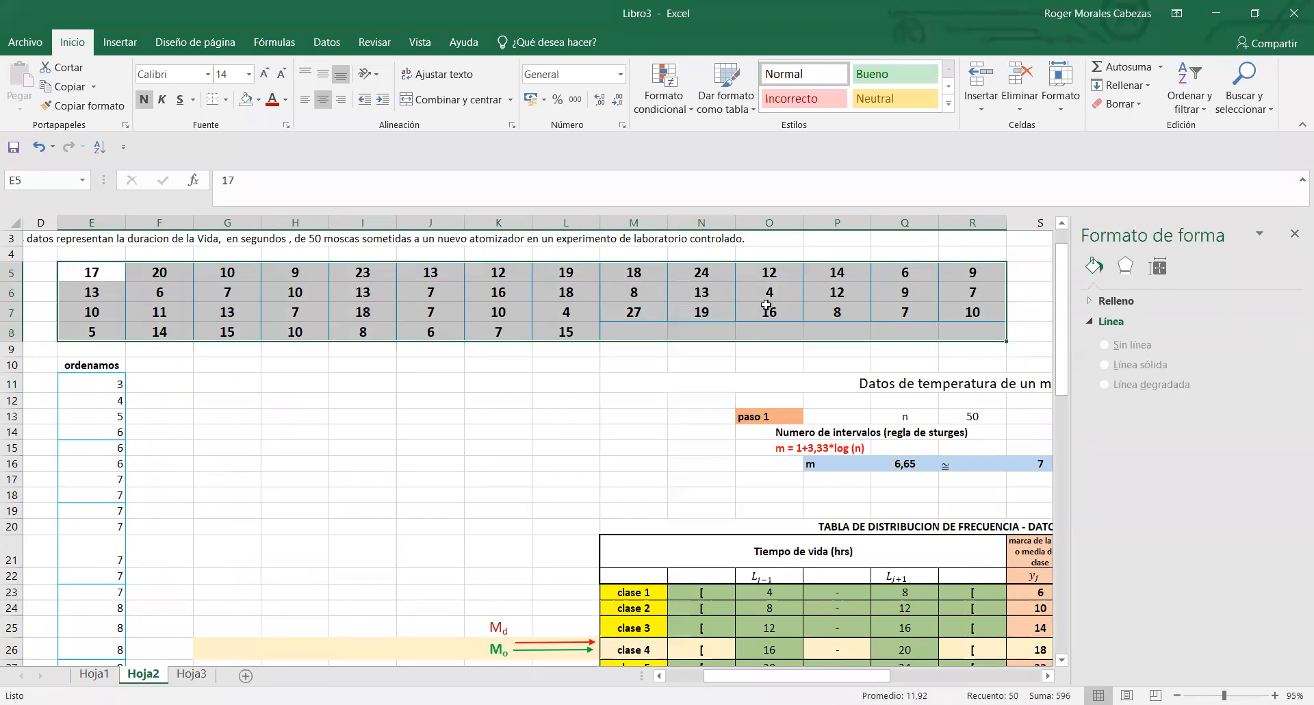
{"action": "left_click", "coordinate": [101, 383]}
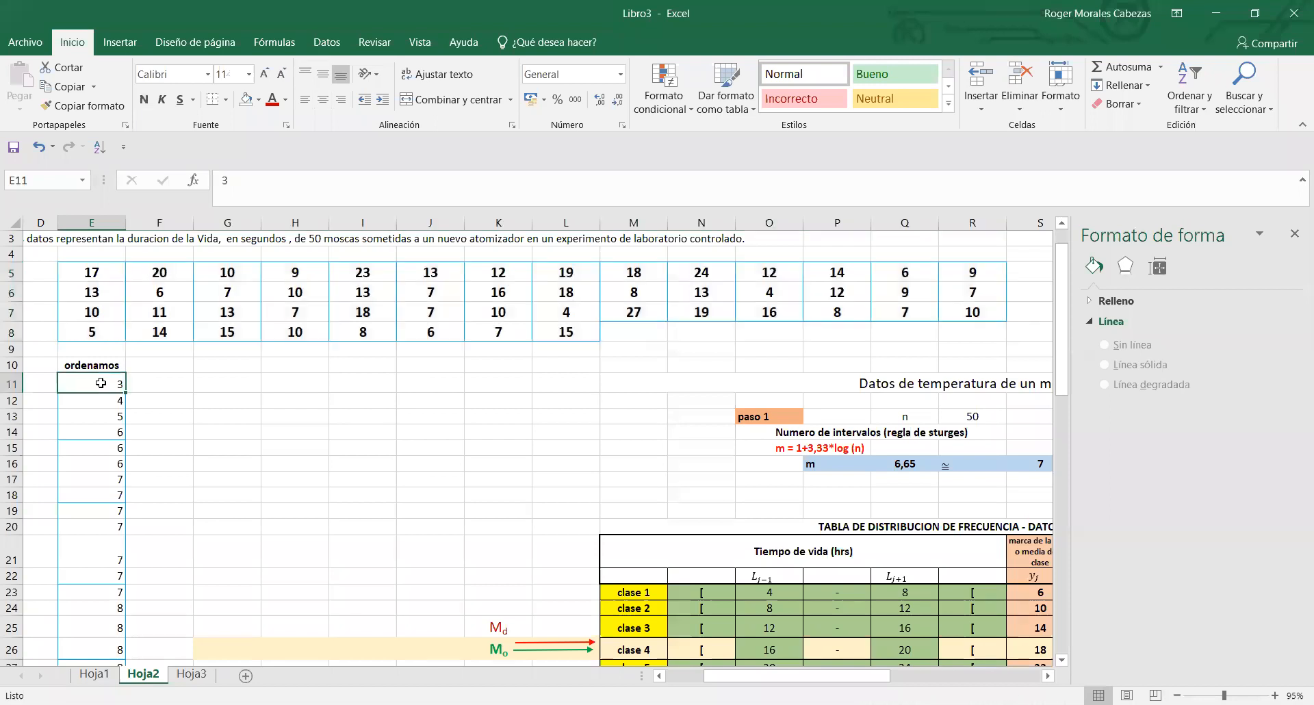
{"action": "type", "text": "4"}
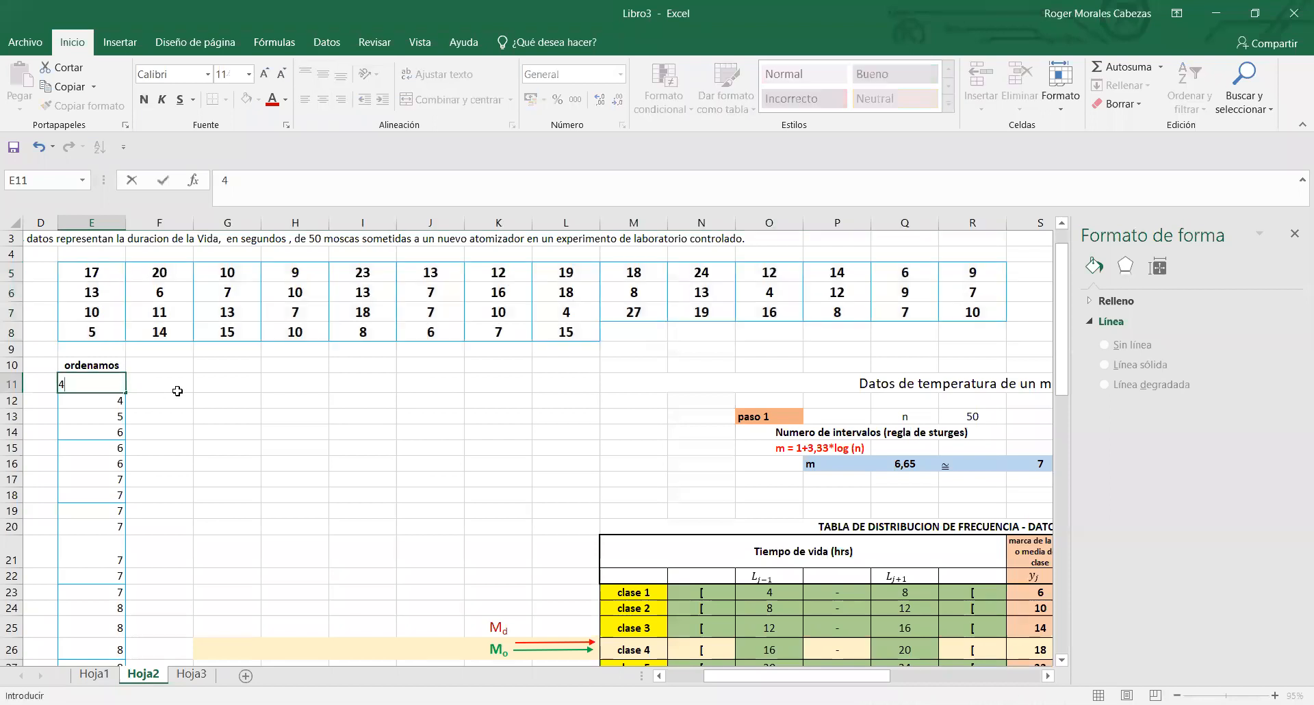
{"action": "left_click", "coordinate": [177, 391]}
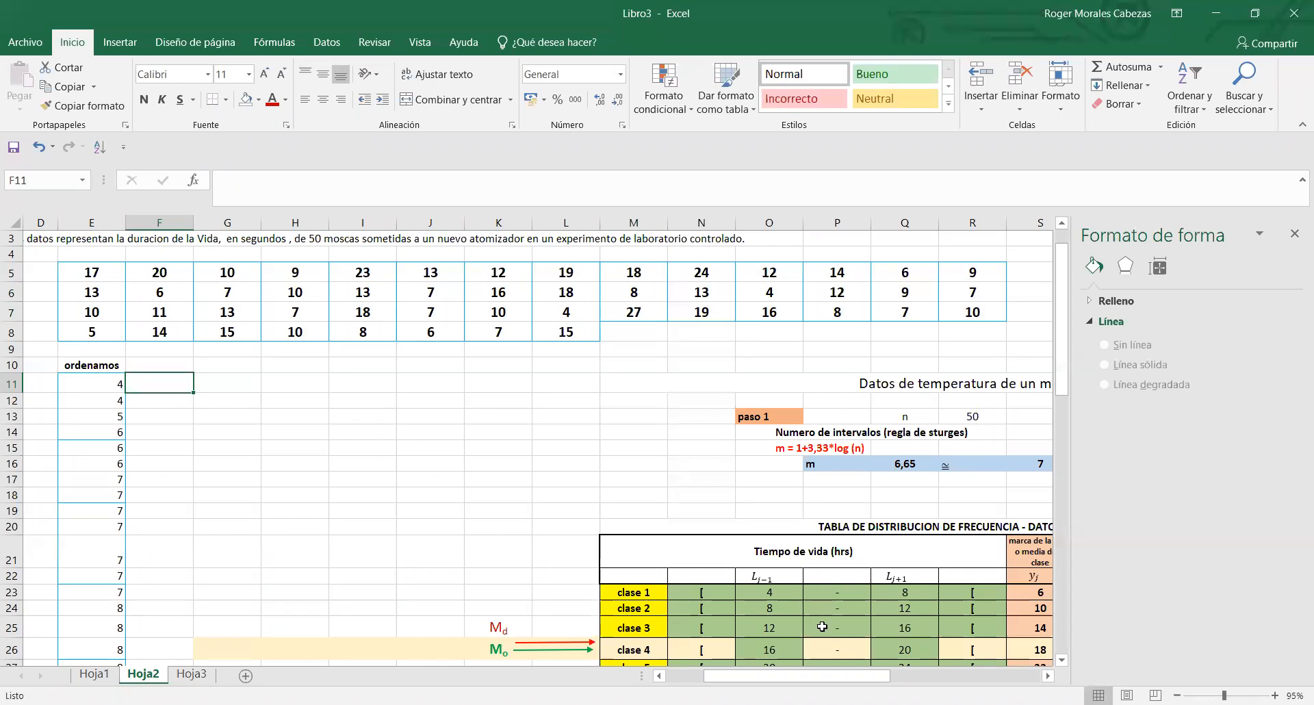
- Count the ordered values in column E by selecting from E59 up to E11
{"action": "left_click_drag", "start_coordinate": [815, 678], "coordinate": [779, 677]}
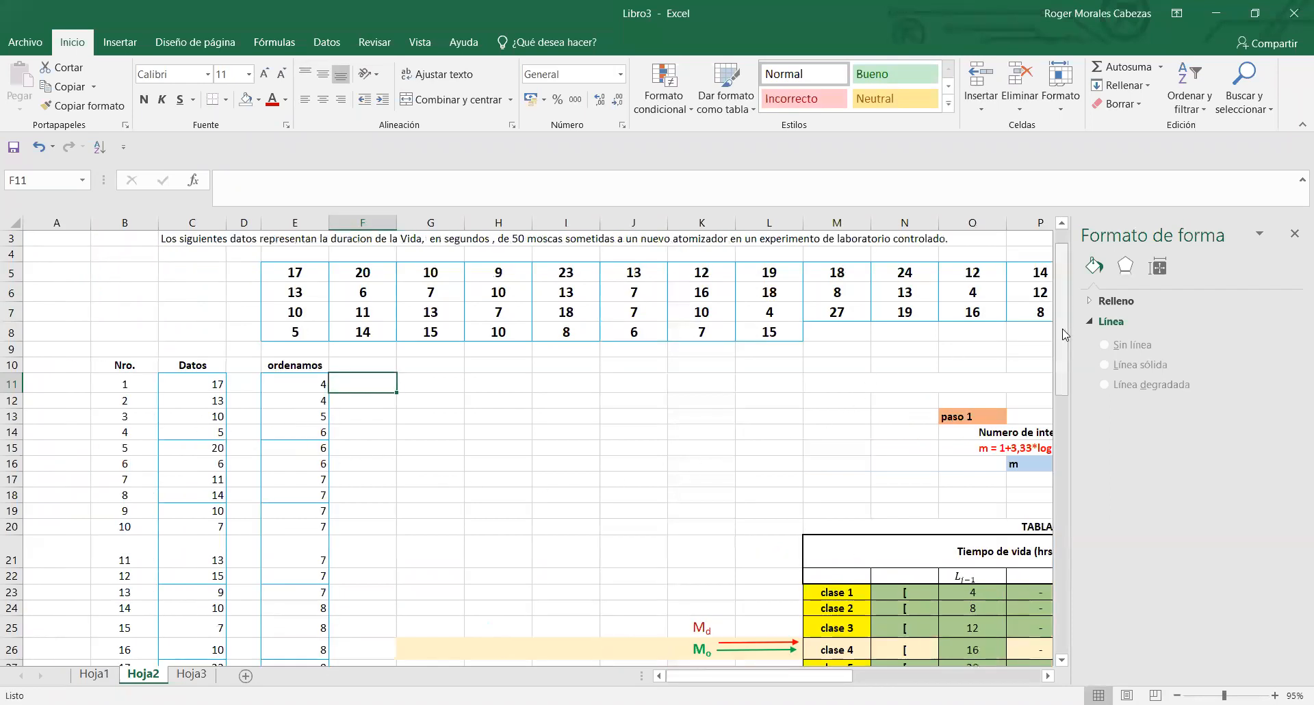
{"action": "left_click_drag", "start_coordinate": [1065, 334], "coordinate": [1073, 604]}
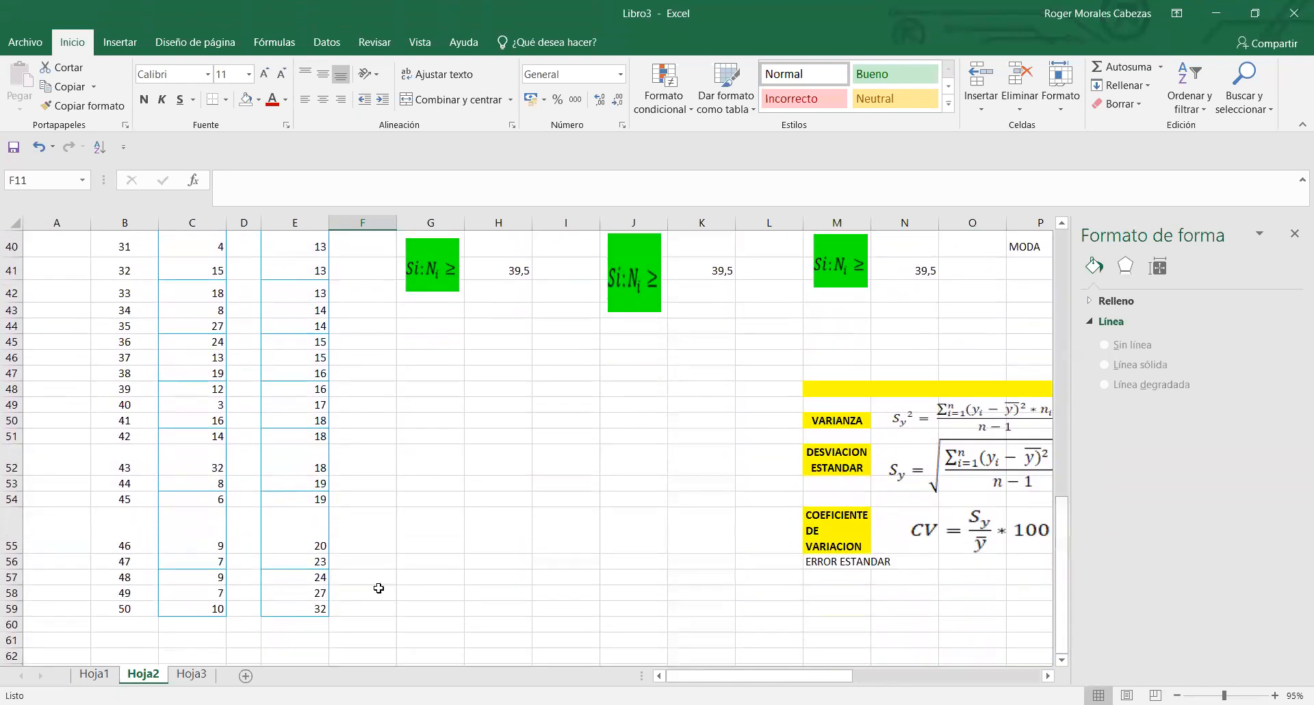
{"action": "left_click_drag", "start_coordinate": [302, 606], "coordinate": [302, 593]}
{"action": "left_click_drag", "start_coordinate": [291, 482], "coordinate": [312, 265]}
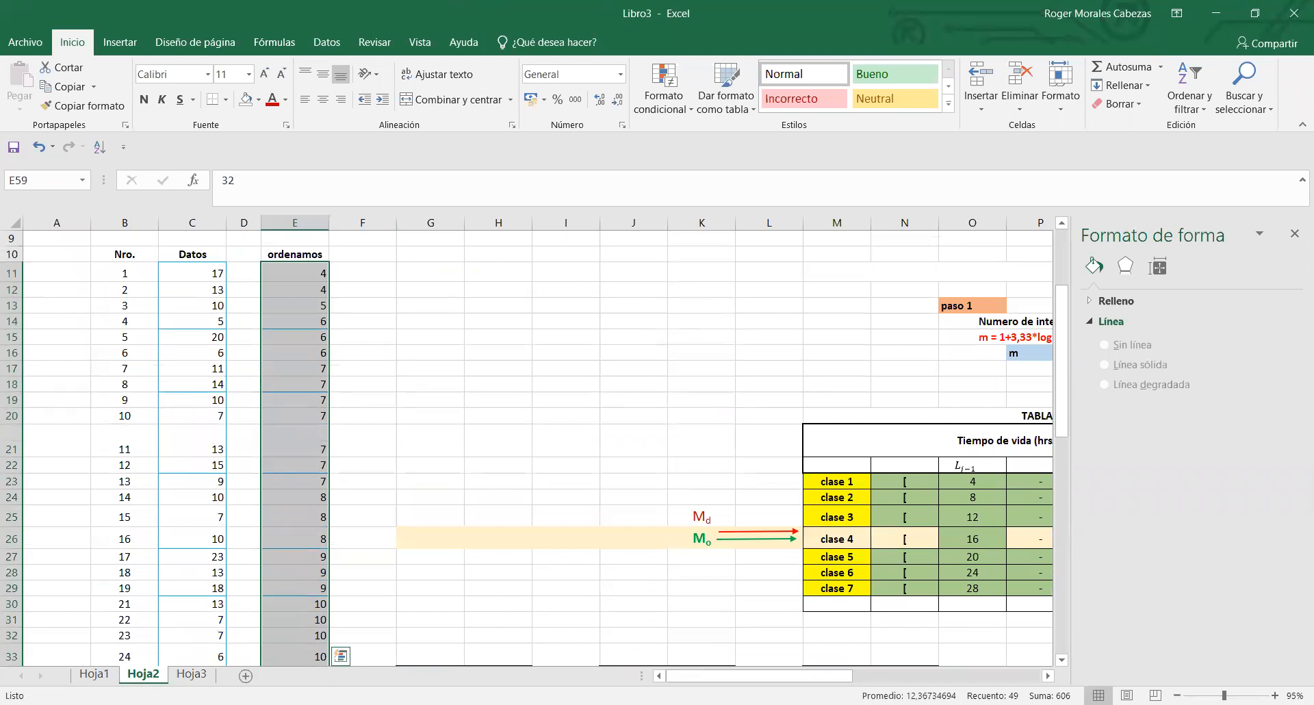
- Count the entries of the Nro. numbering column from B11 to B59
{"action": "left_click", "coordinate": [135, 277]}
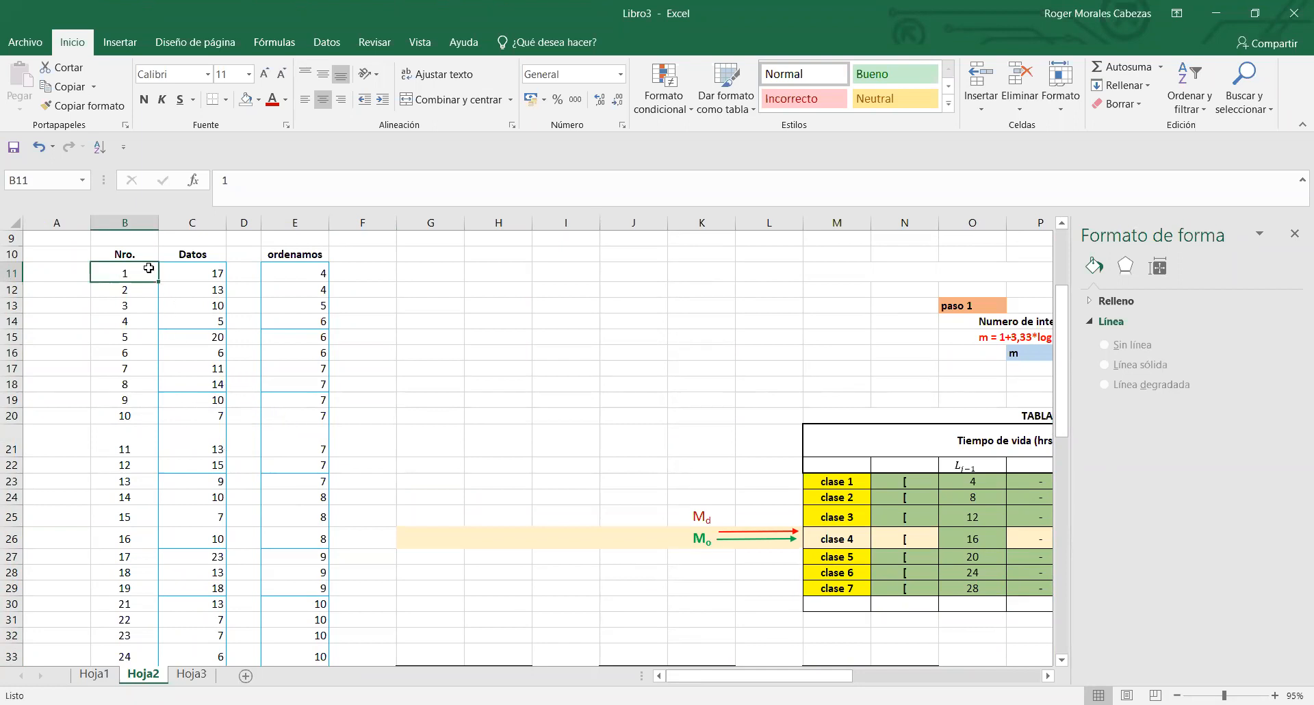
{"action": "mouse_move", "coordinate": [148, 273]}
{"action": "left_mouse_down"}
{"action": "mouse_move", "coordinate": [149, 294]}
{"action": "mouse_move", "coordinate": [151, 278]}
{"action": "left_mouse_up"}
{"action": "left_click_drag", "start_coordinate": [142, 268], "coordinate": [139, 678]}
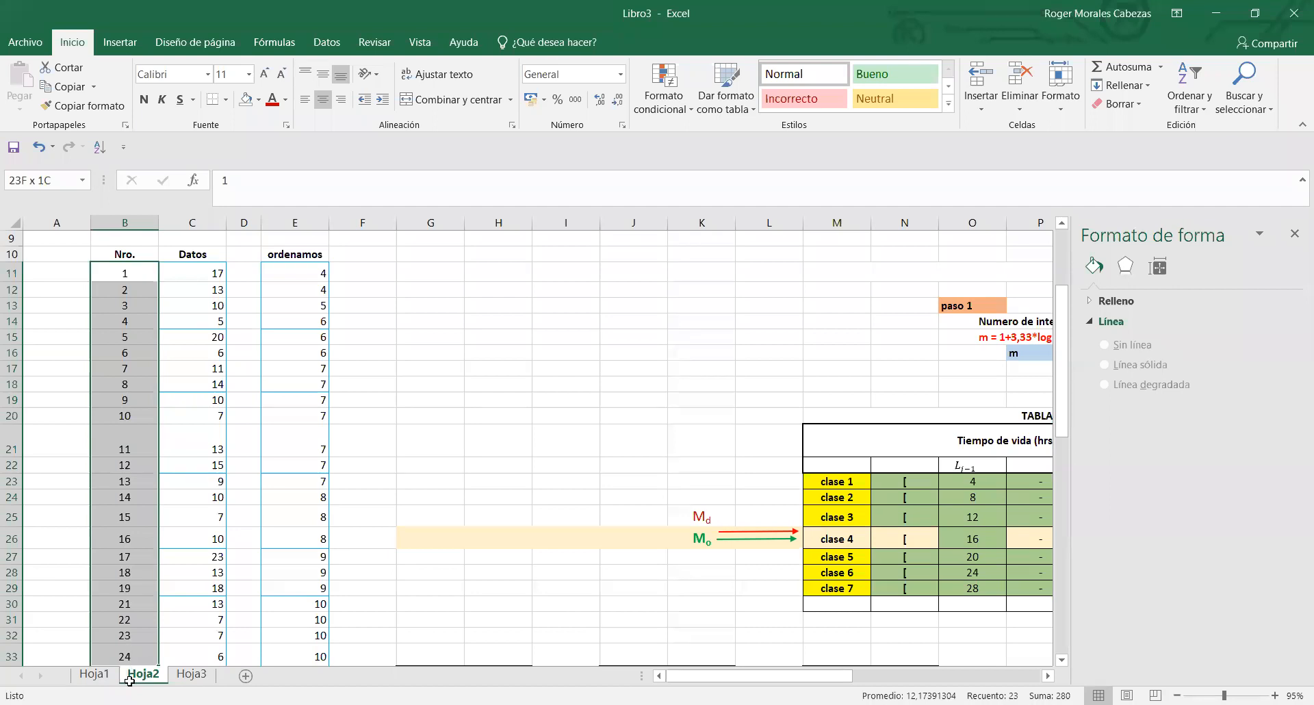
{"action": "mouse_move", "coordinate": [129, 642]}
{"action": "left_mouse_down"}
{"action": "mouse_move", "coordinate": [123, 625]}
{"action": "mouse_move", "coordinate": [127, 637]}
{"action": "left_mouse_up"}
{"action": "scroll", "coordinate": [127, 636], "scroll_direction": "down", "scroll_amount": 10}
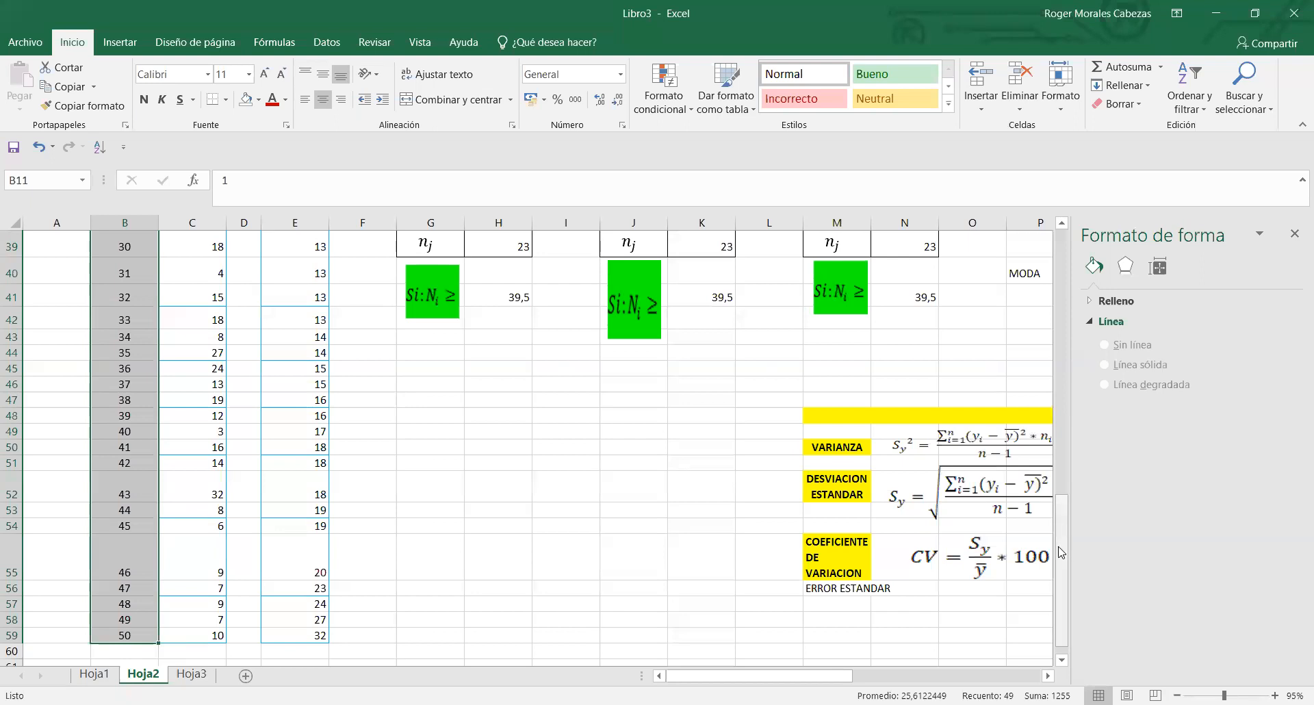
{"action": "left_click_drag", "start_coordinate": [1061, 552], "coordinate": [1058, 434]}
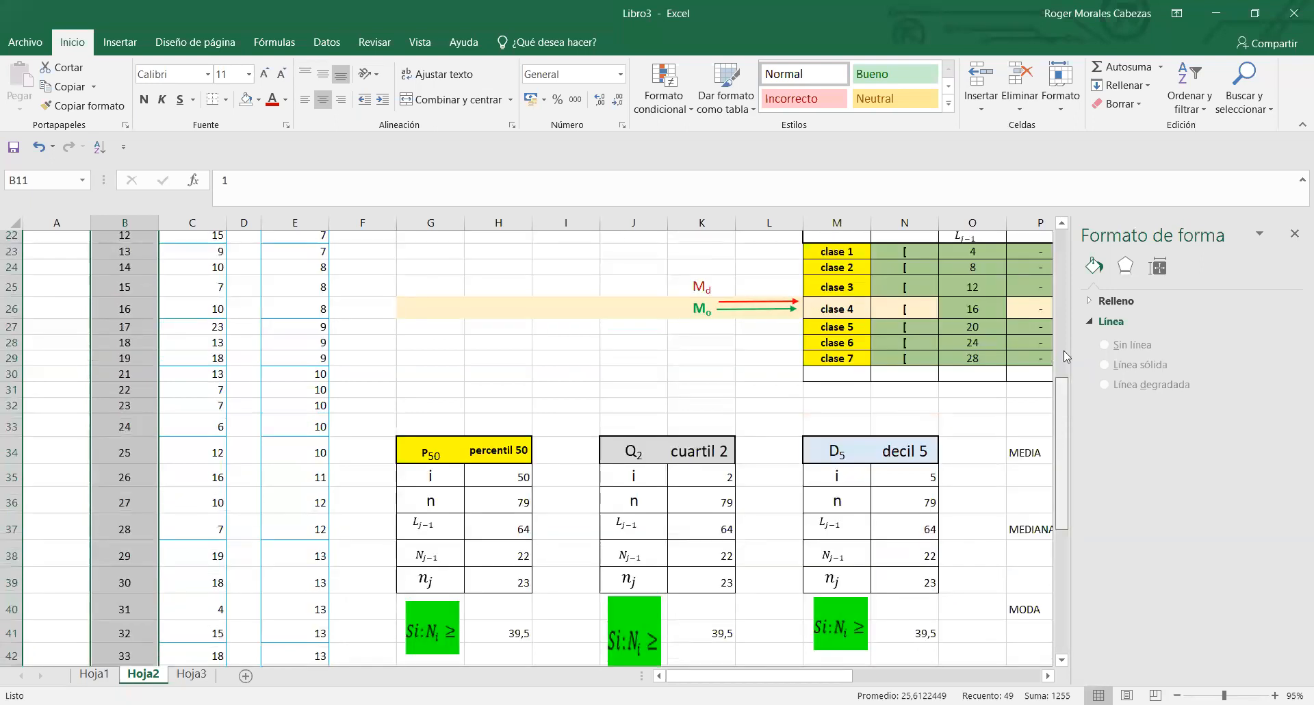
{"action": "scroll", "coordinate": [628, 444], "scroll_direction": "up", "scroll_amount": 6}
- Count the original fly-lifetime values in the raw data block E5:R8 for comparison with the ordered list
{"action": "left_click", "coordinate": [628, 443]}
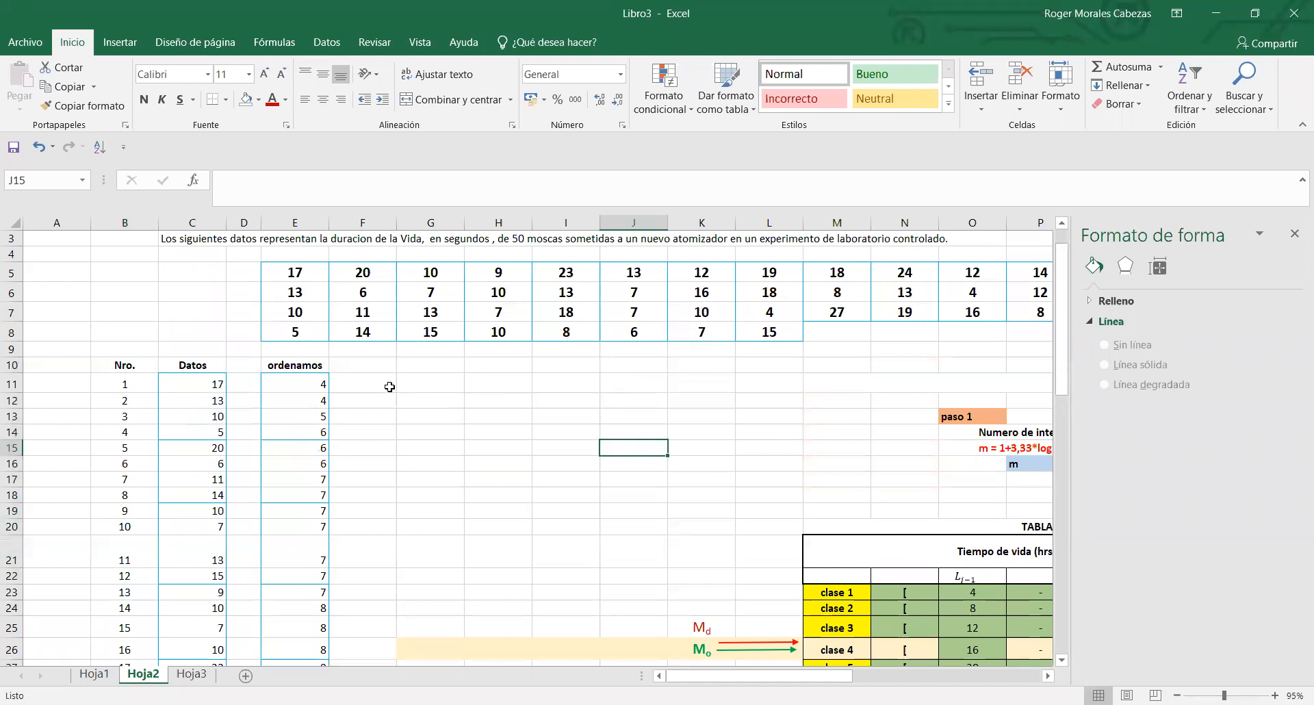
{"action": "left_click", "coordinate": [312, 388]}
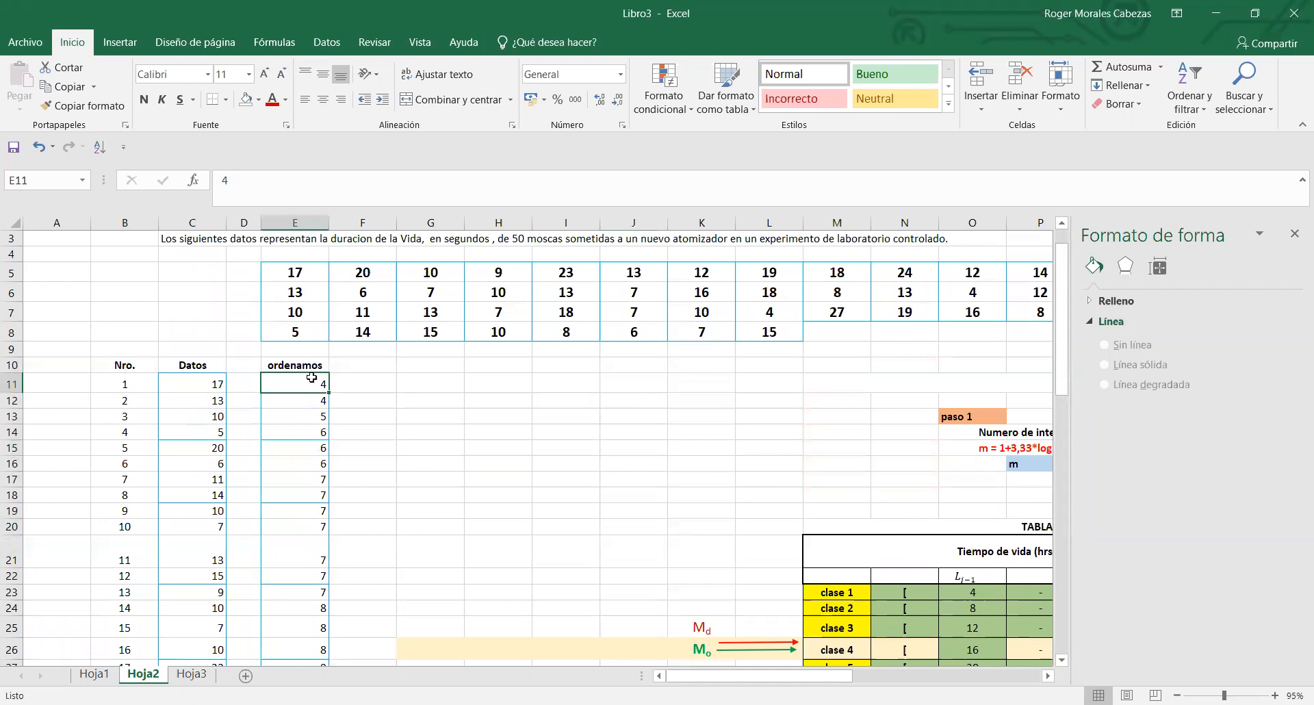
{"action": "left_click_drag", "start_coordinate": [292, 271], "coordinate": [975, 334]}
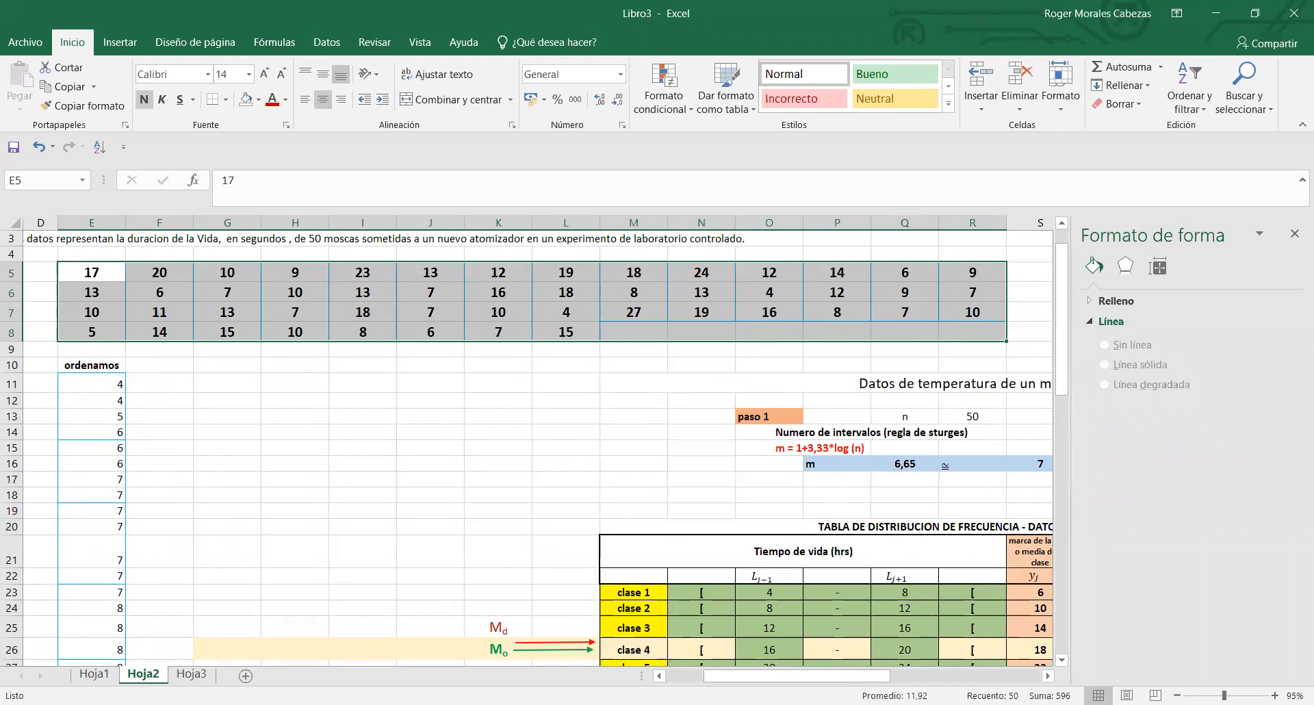
{"action": "left_click_drag", "start_coordinate": [831, 684], "coordinate": [778, 680]}
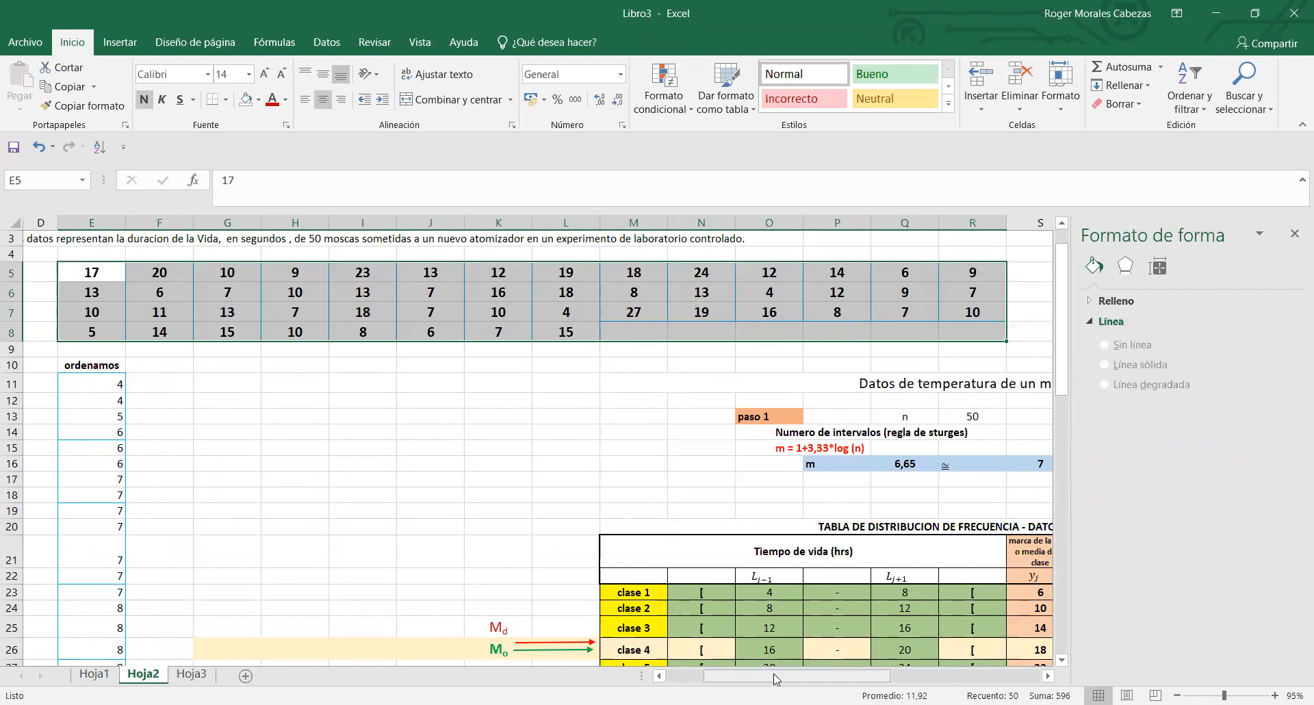
{"action": "left_click", "coordinate": [408, 417]}
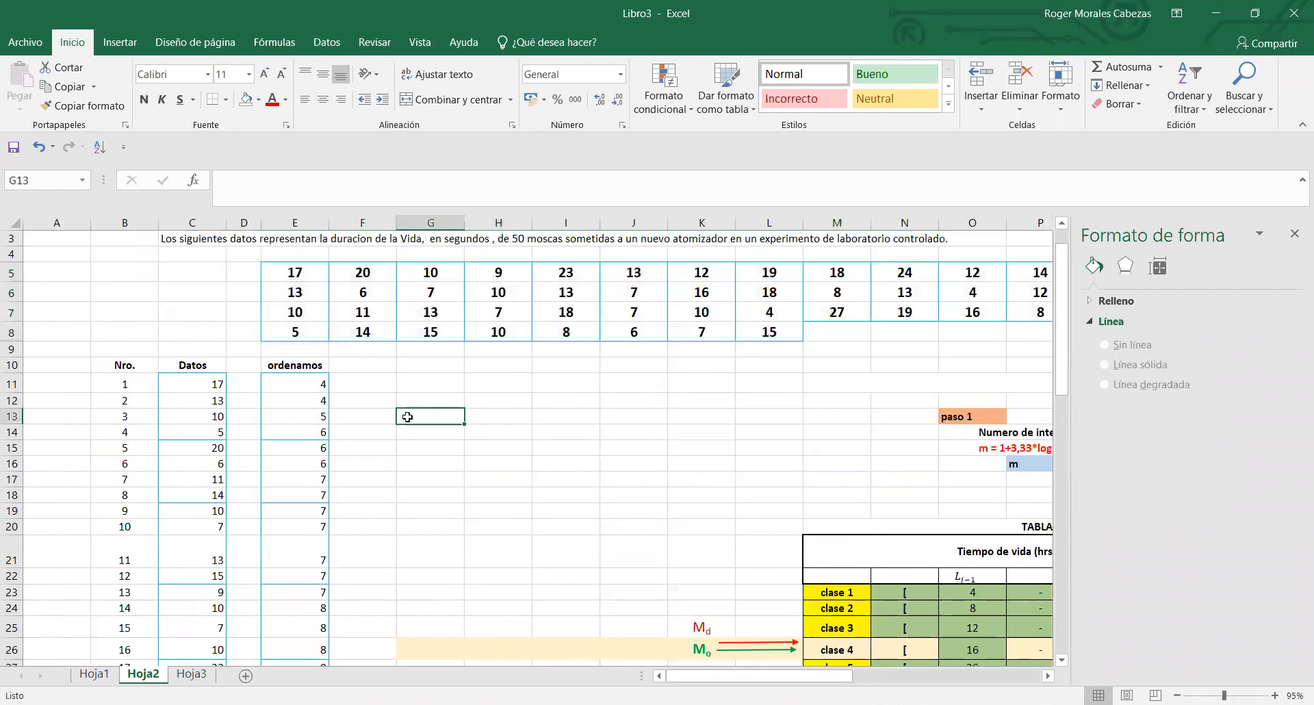
{"action": "left_click", "coordinate": [291, 379]}
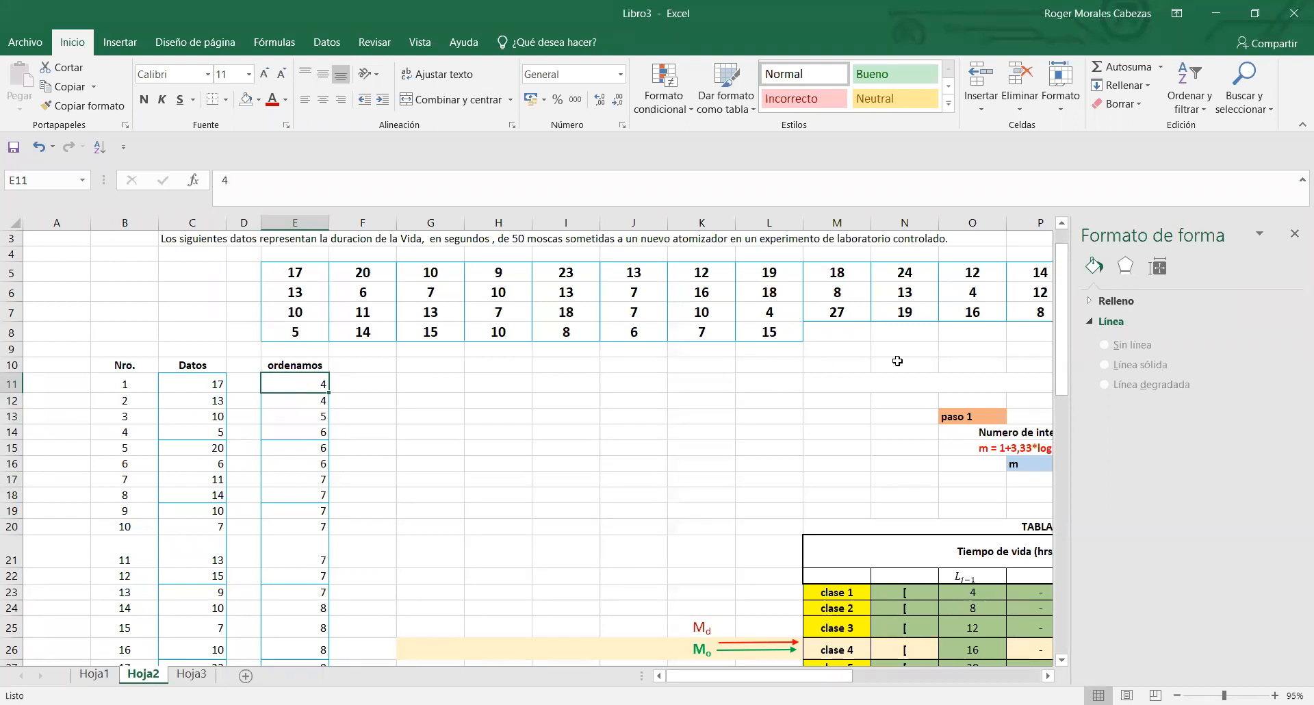
- Examine the numbering around B29:B30 and the neighbouring values in C27:C29 and E27:E30 for a missing data entry
{"action": "left_click_drag", "start_coordinate": [1062, 332], "coordinate": [1065, 439]}
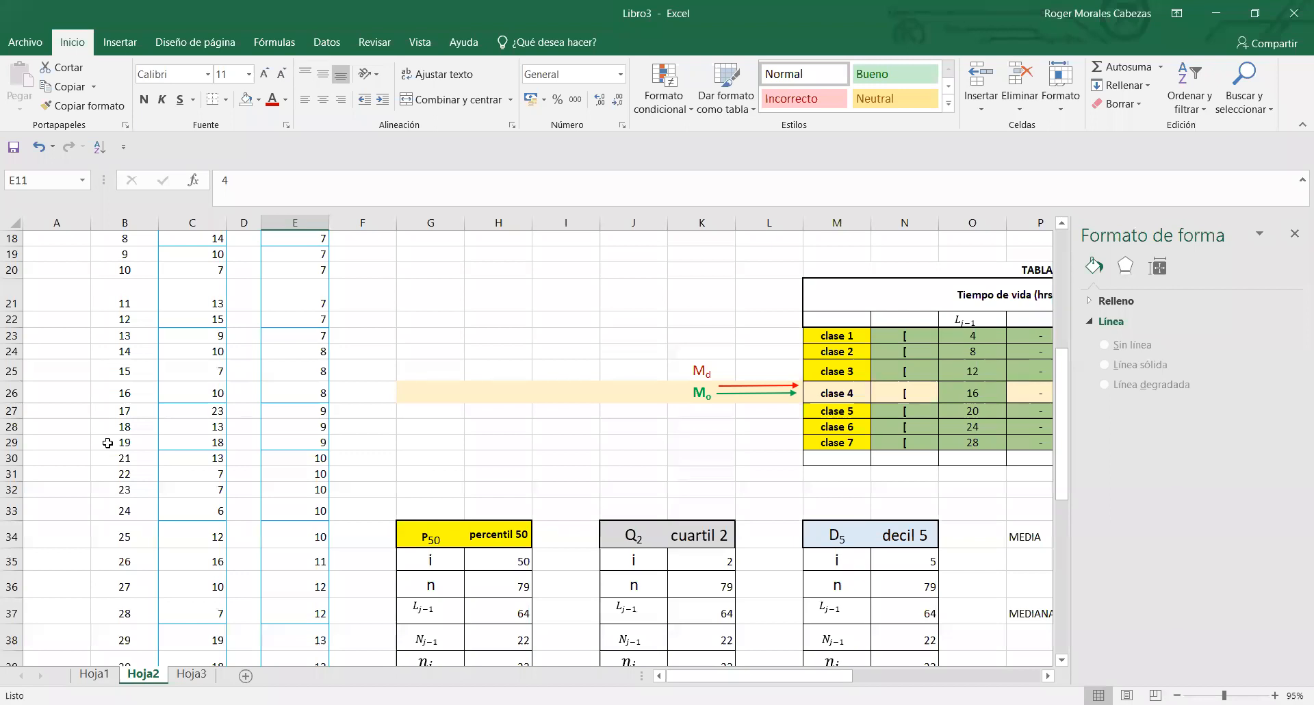
{"action": "left_click", "coordinate": [111, 443]}
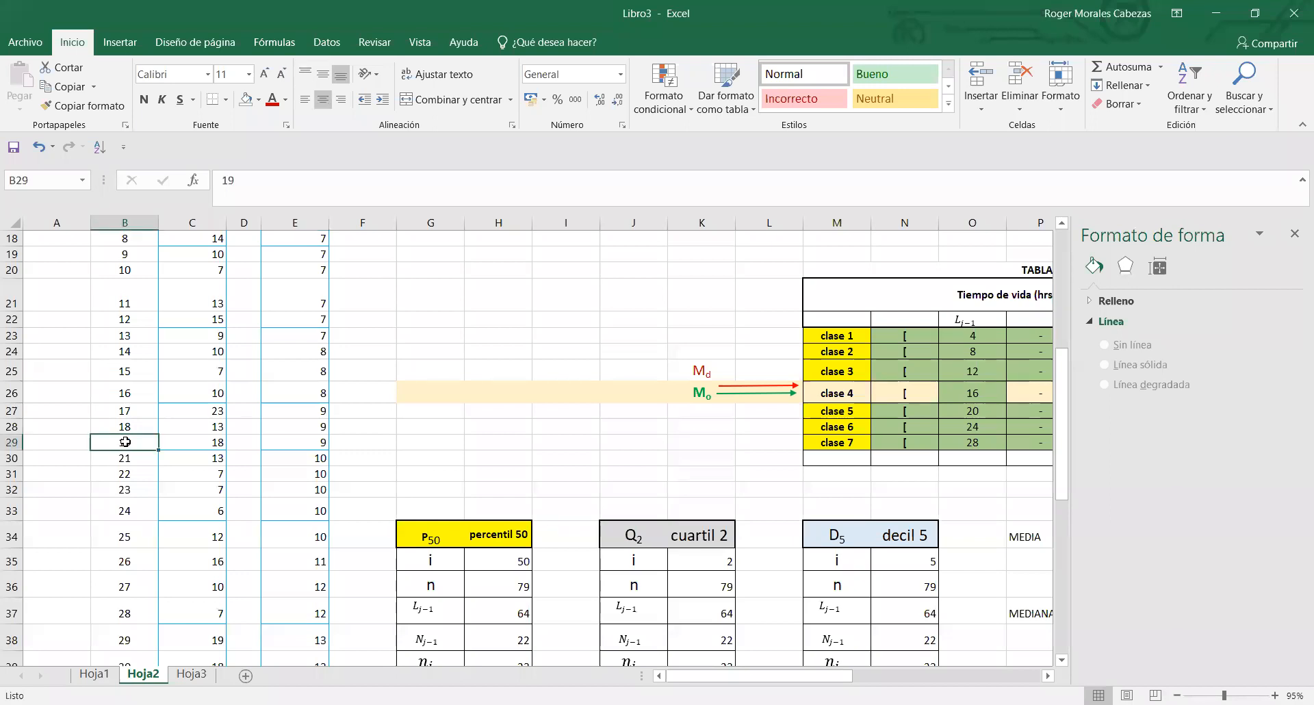
{"action": "left_click", "coordinate": [845, 444]}
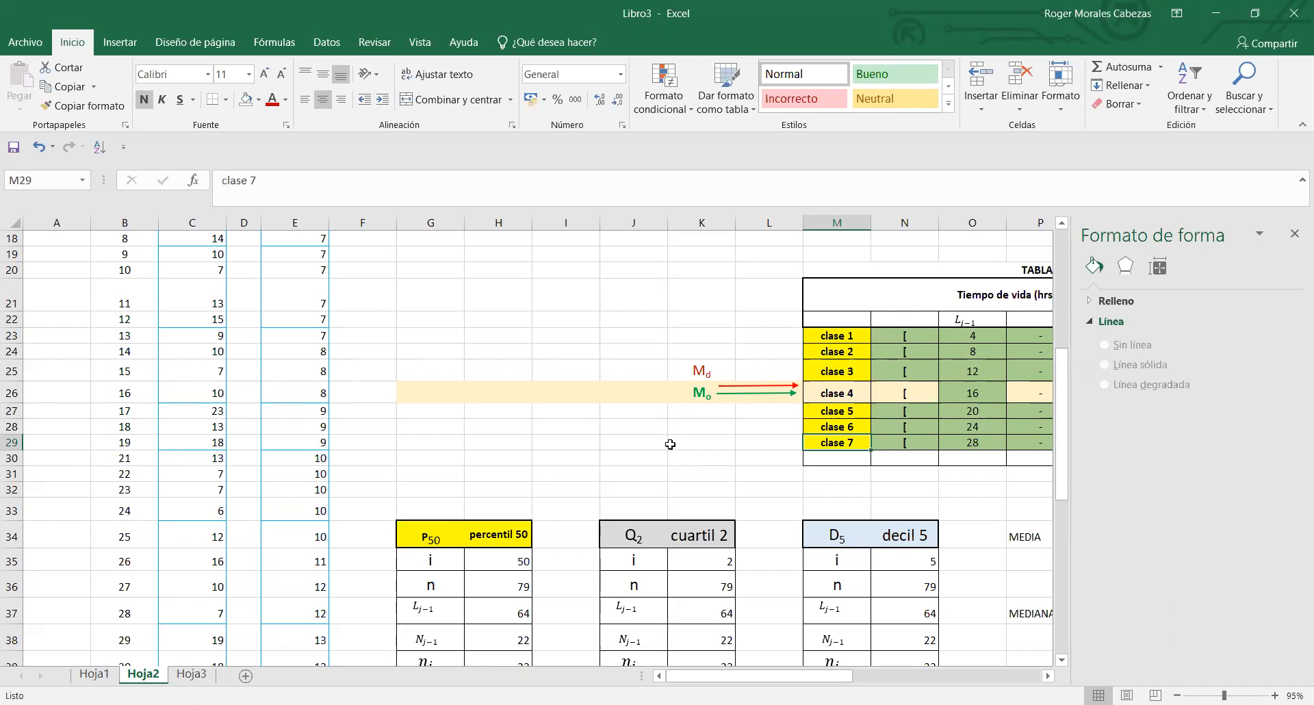
{"action": "mouse_move", "coordinate": [834, 676]}
{"action": "left_mouse_down"}
{"action": "mouse_move", "coordinate": [881, 674]}
{"action": "mouse_move", "coordinate": [826, 680]}
{"action": "left_mouse_up"}
{"action": "left_click_drag", "start_coordinate": [317, 412], "coordinate": [319, 443]}
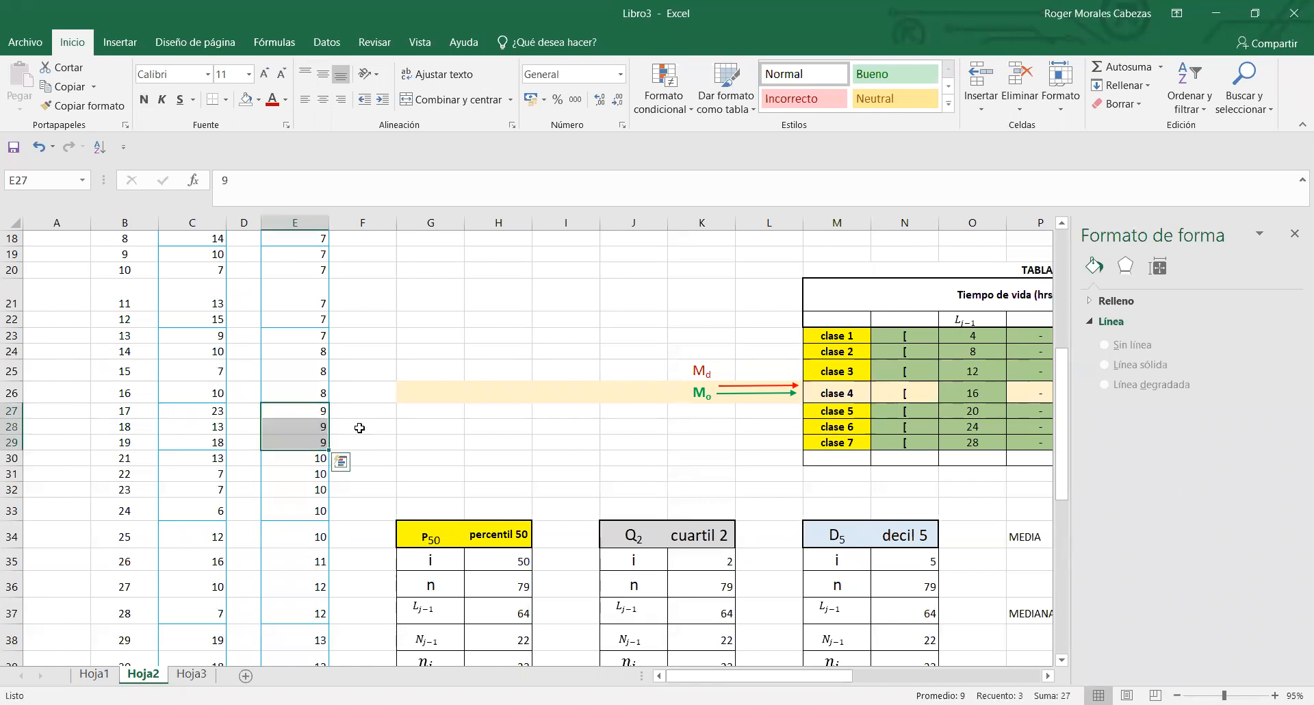
{"action": "left_click_drag", "start_coordinate": [219, 412], "coordinate": [217, 447]}
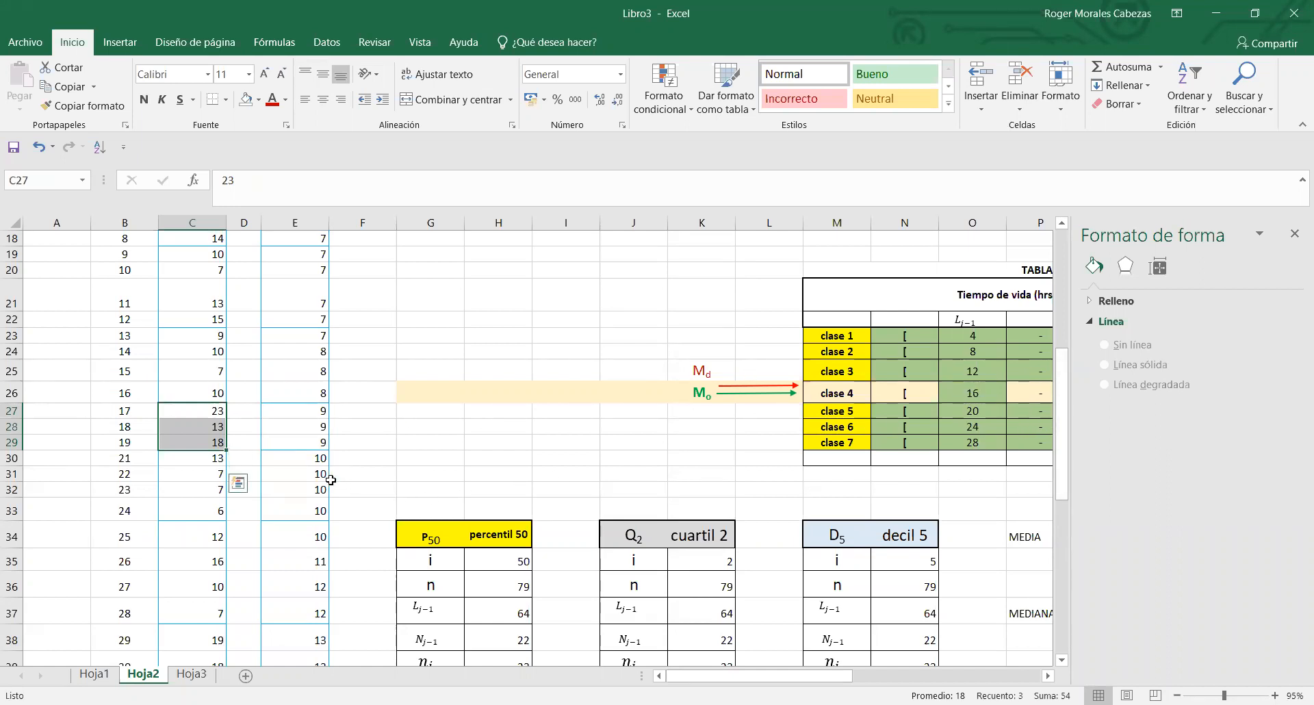
{"action": "left_click", "coordinate": [317, 459]}
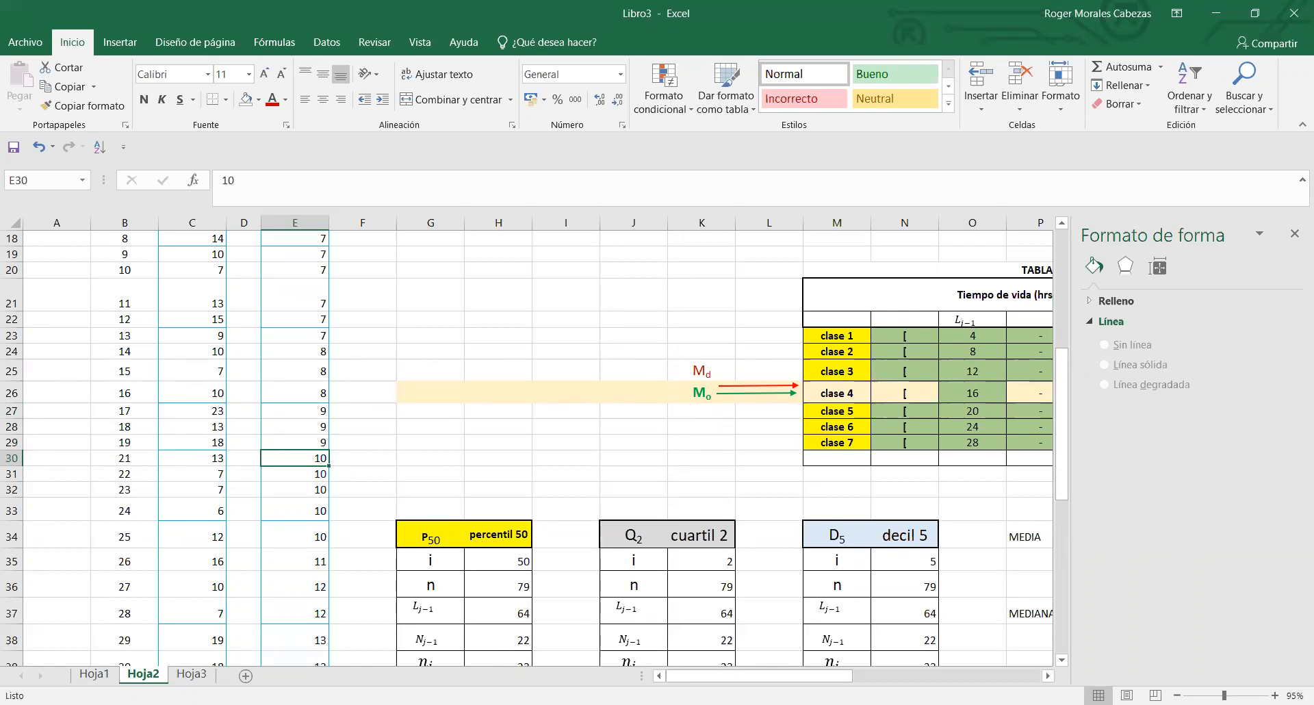
{"action": "left_click_drag", "start_coordinate": [724, 681], "coordinate": [760, 681]}
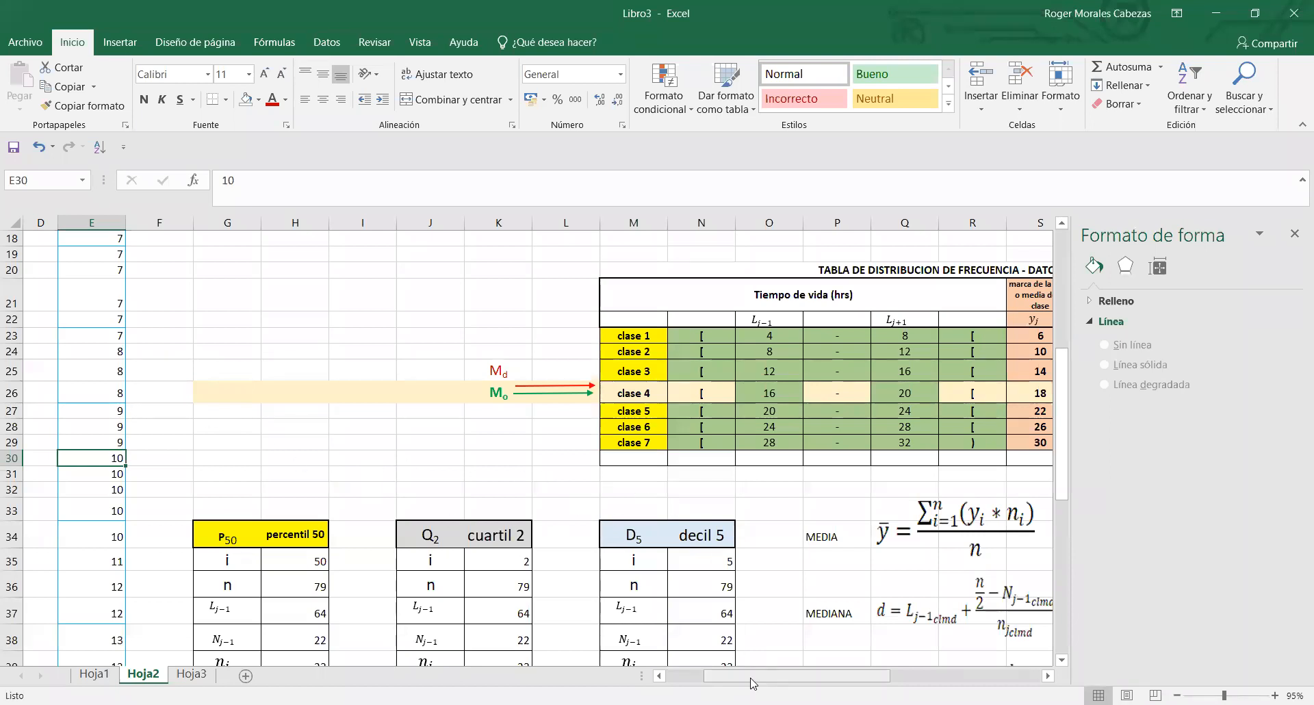
{"action": "left_click_drag", "start_coordinate": [714, 682], "coordinate": [676, 683]}
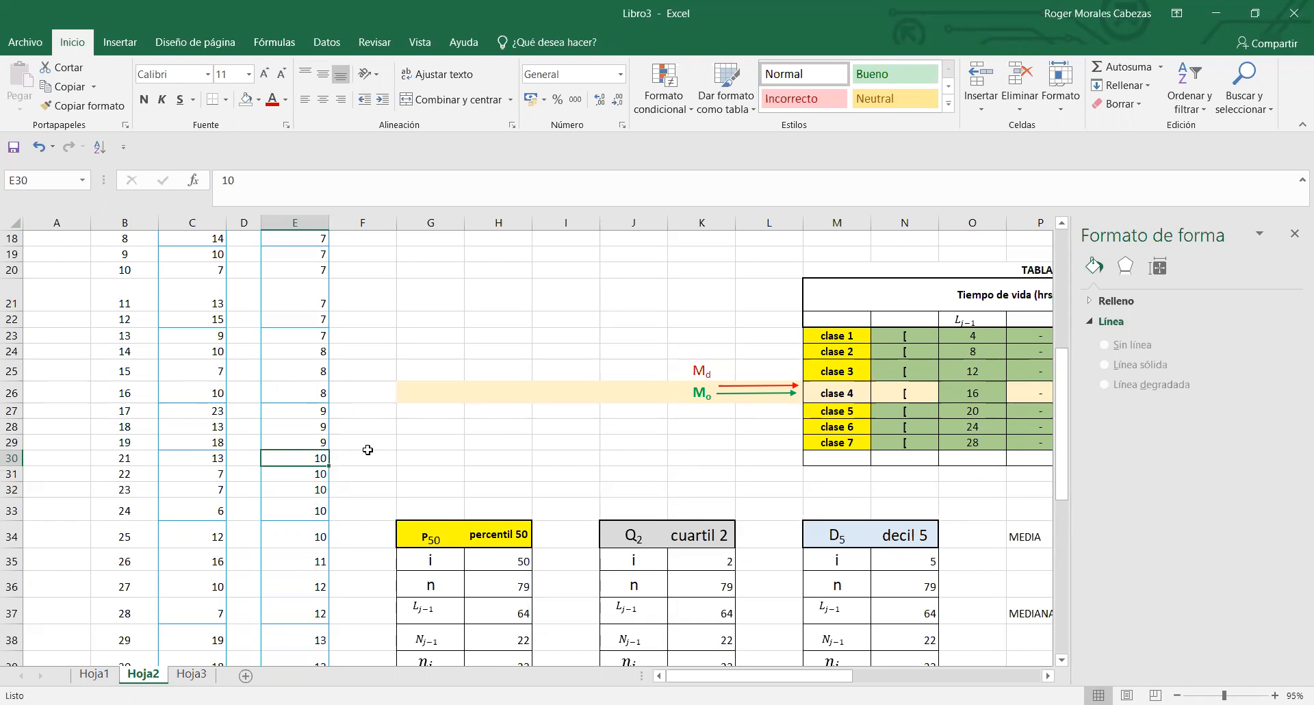
- Check the class 2 limits in O24:Q24 and set that class's absolute frequency in T24 to 13
{"action": "left_click_drag", "start_coordinate": [847, 679], "coordinate": [883, 676]}
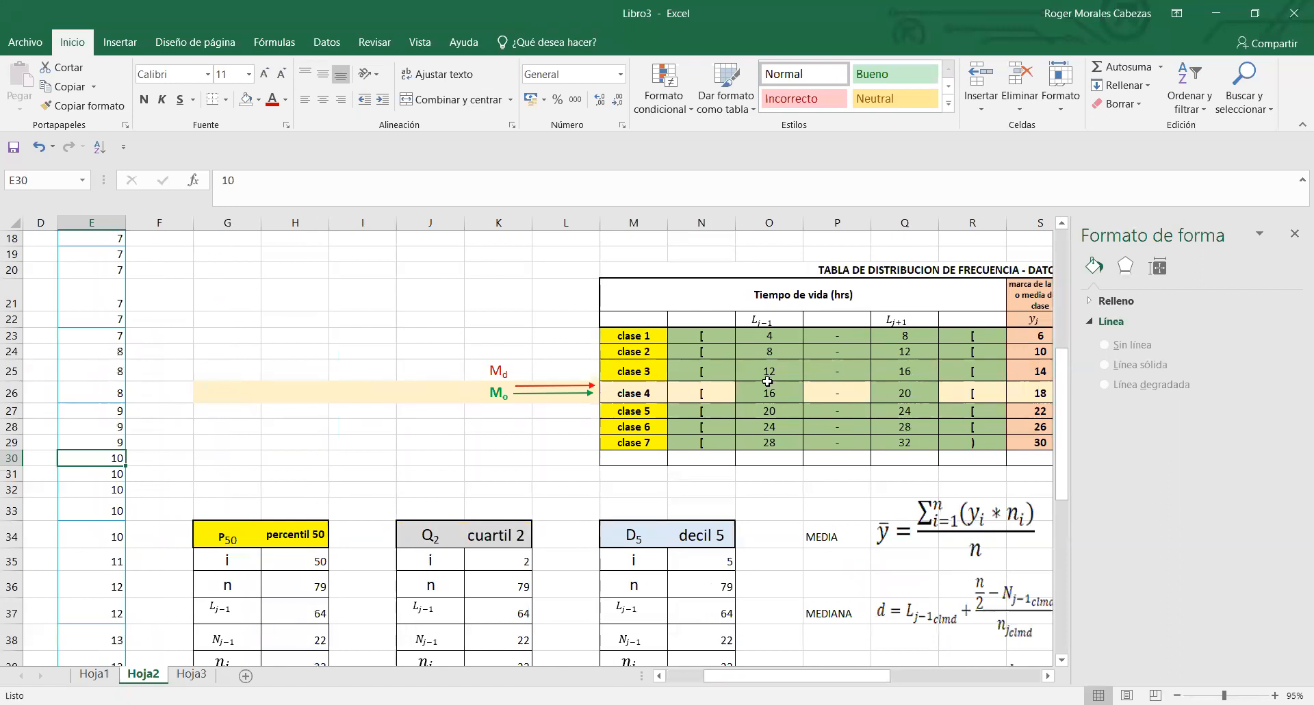
{"action": "left_click", "coordinate": [772, 370]}
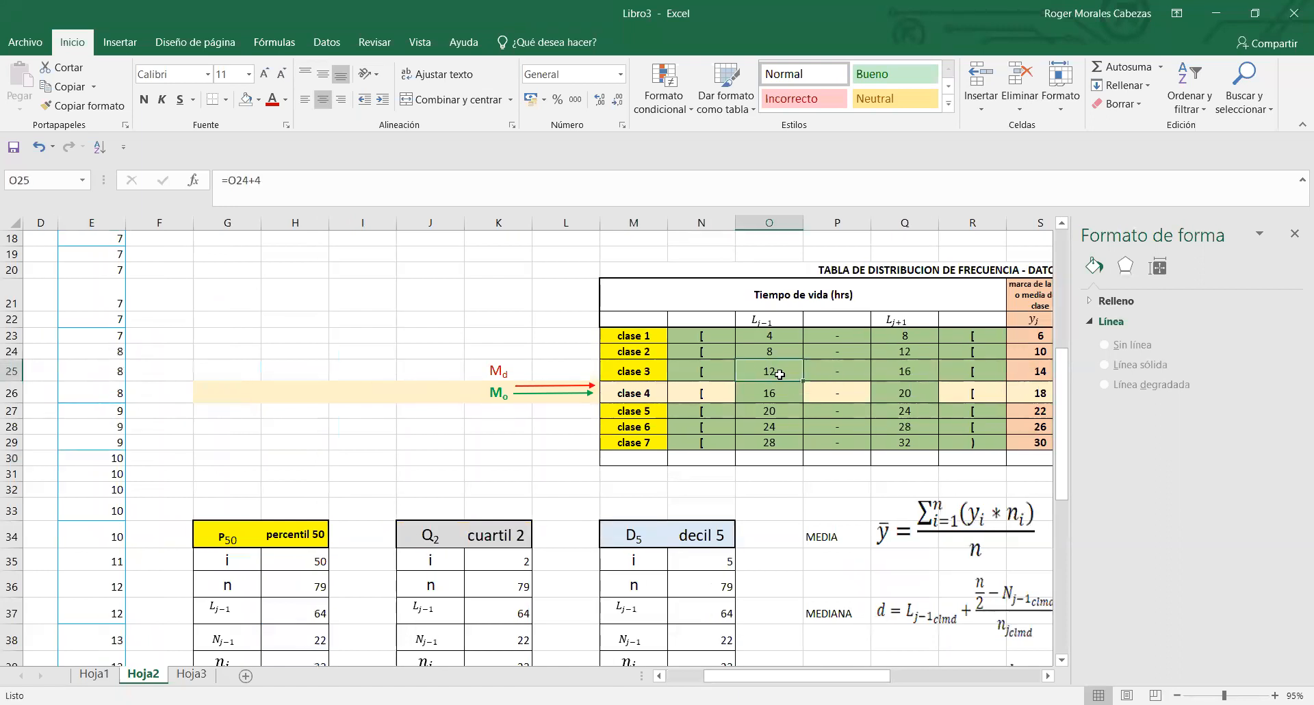
{"action": "left_click", "coordinate": [785, 351]}
{"action": "left_click_drag", "start_coordinate": [785, 351], "coordinate": [885, 351]}
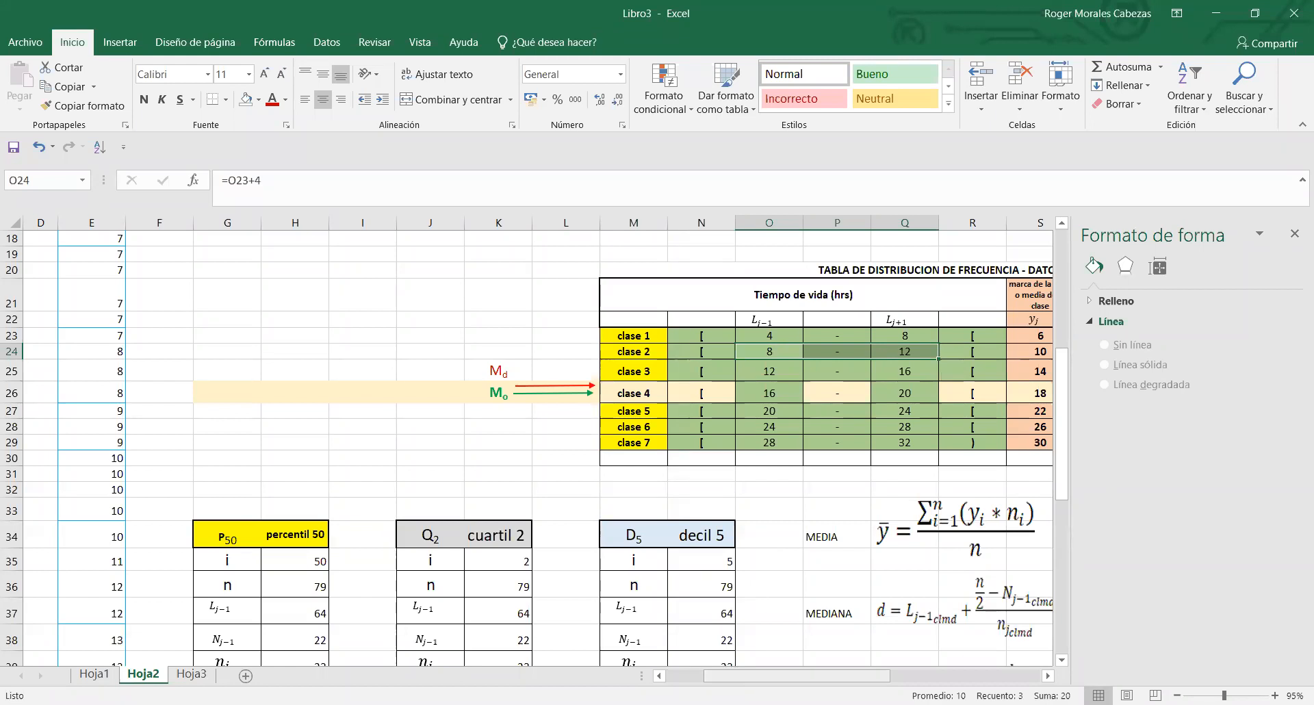
{"action": "left_click_drag", "start_coordinate": [797, 677], "coordinate": [847, 678]}
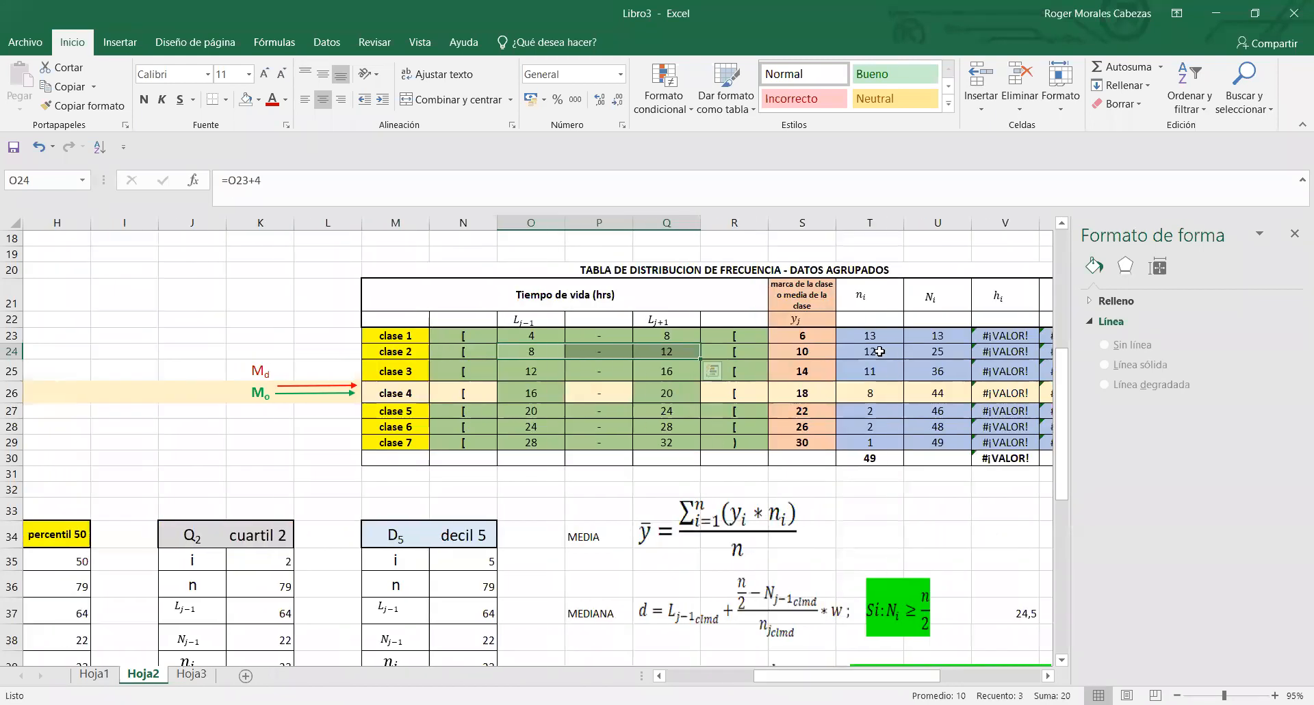
{"action": "left_click", "coordinate": [880, 349]}
{"action": "type", "text": "13"}
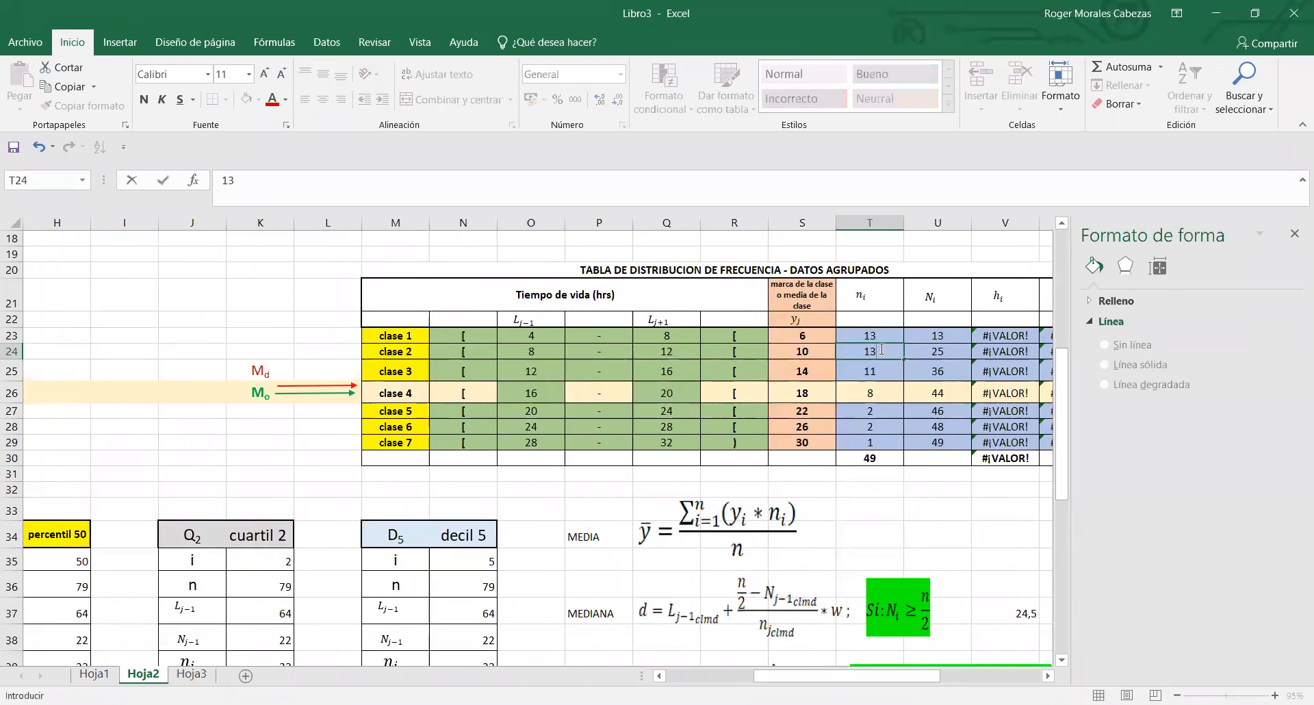
{"action": "key", "text": "Return"}
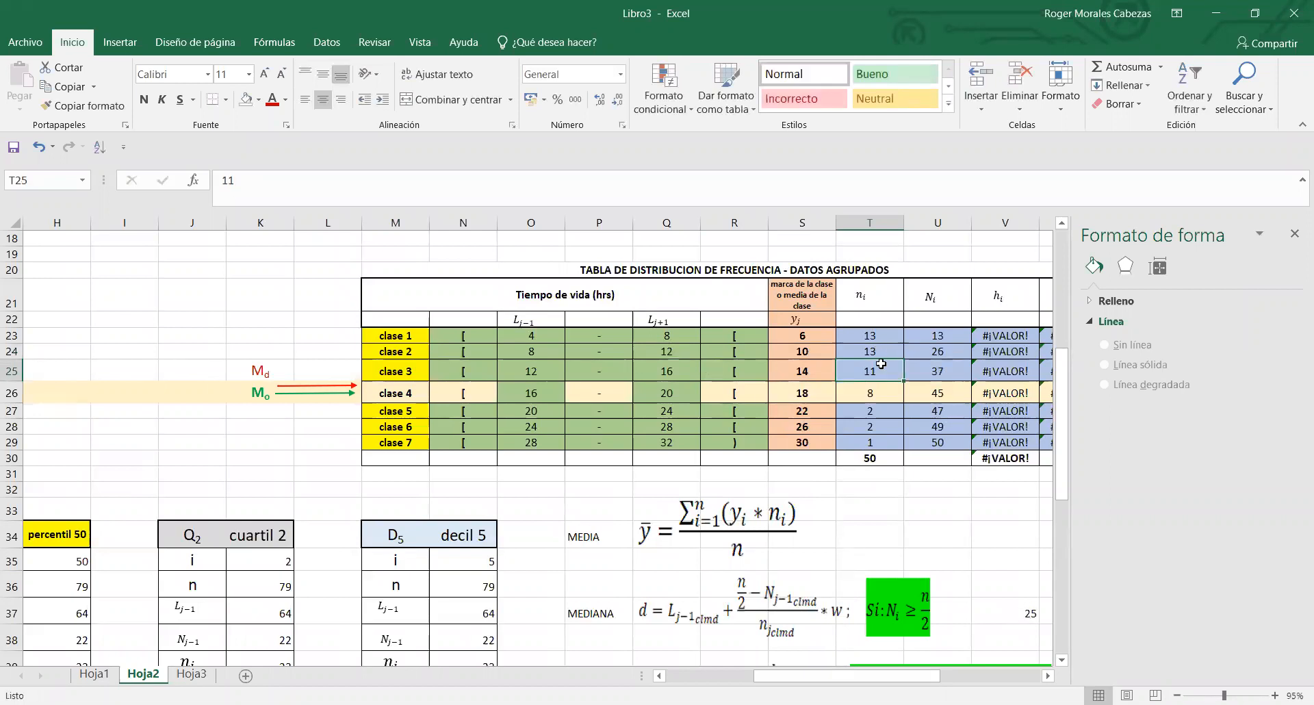
- Copy the cell format of class 3's mark in S25 onto class 4's mark in S26
{"action": "left_click_drag", "start_coordinate": [834, 678], "coordinate": [749, 679]}
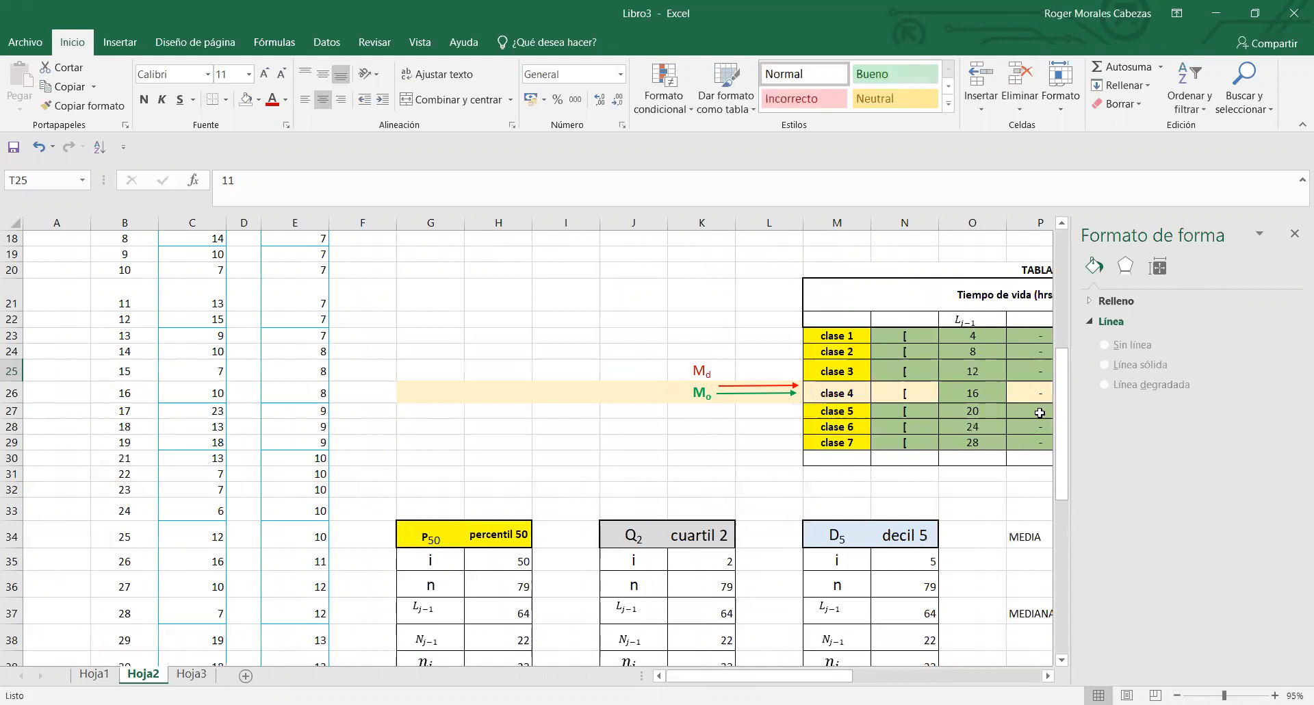
{"action": "left_click_drag", "start_coordinate": [1060, 405], "coordinate": [1060, 349]}
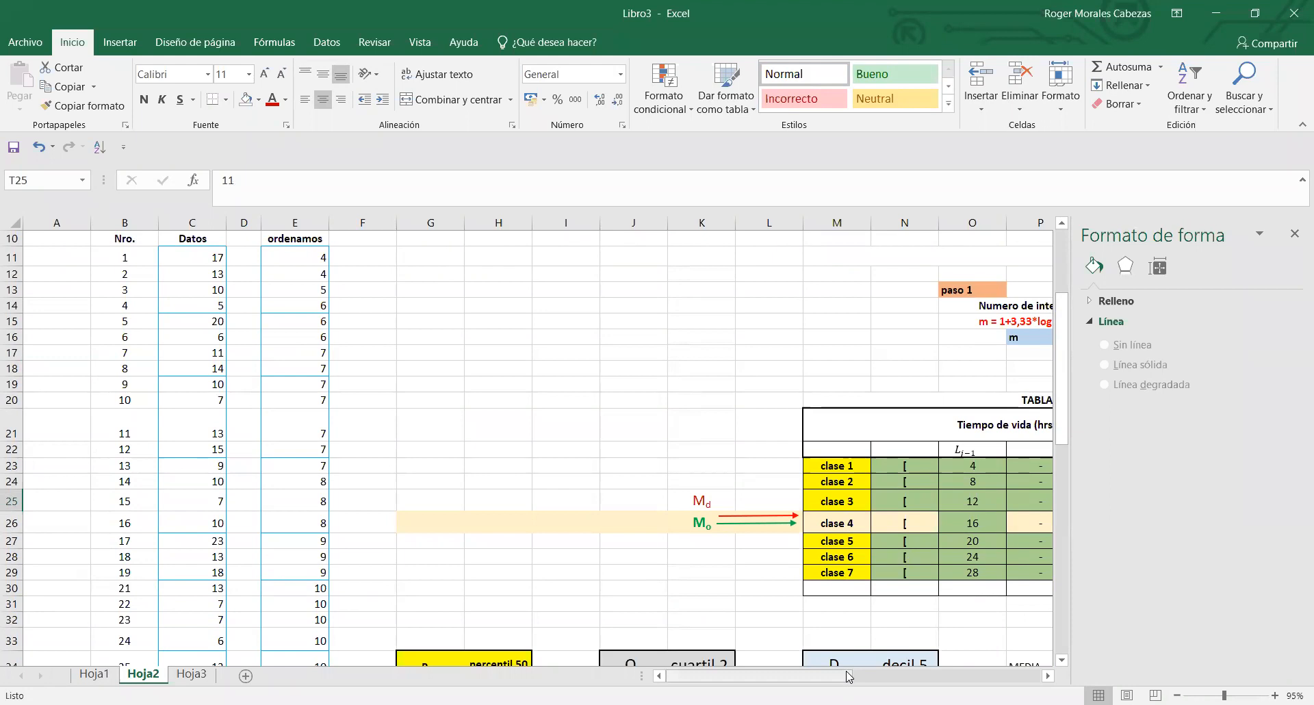
{"action": "scroll", "coordinate": [913, 668], "scroll_direction": "right", "scroll_amount": 3}
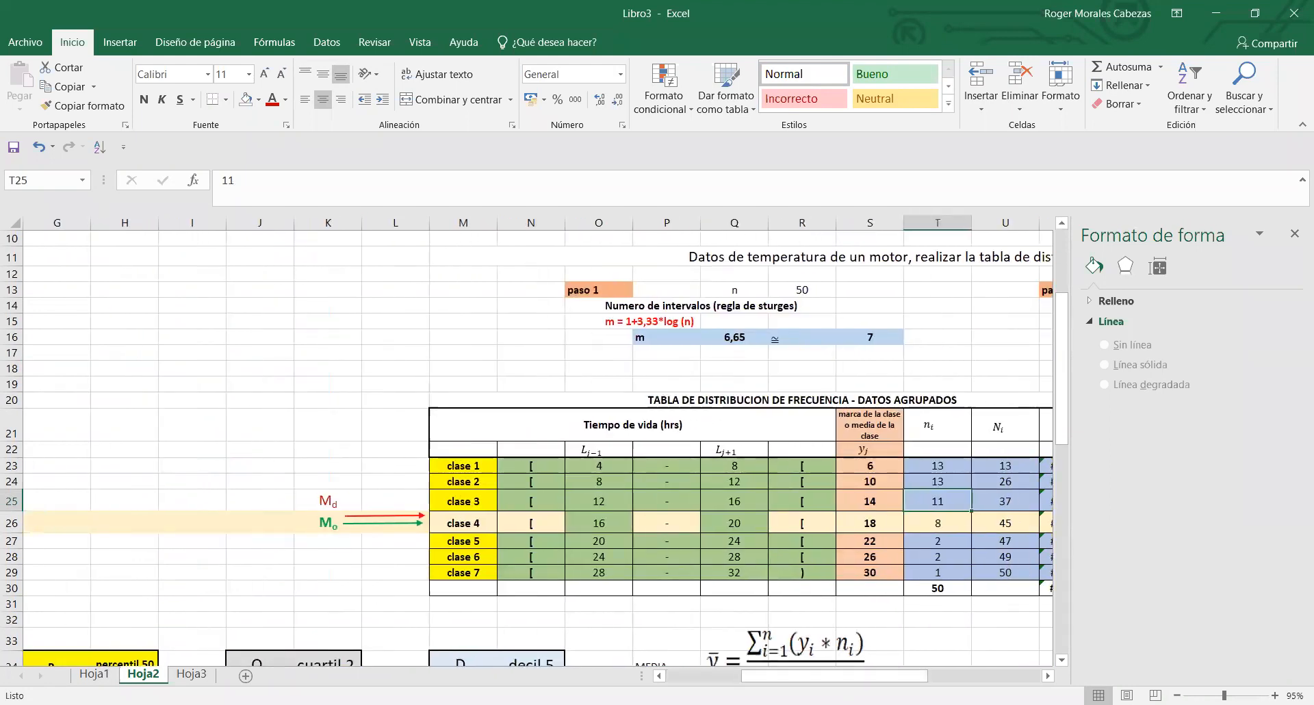
{"action": "left_click_drag", "start_coordinate": [916, 676], "coordinate": [952, 676]}
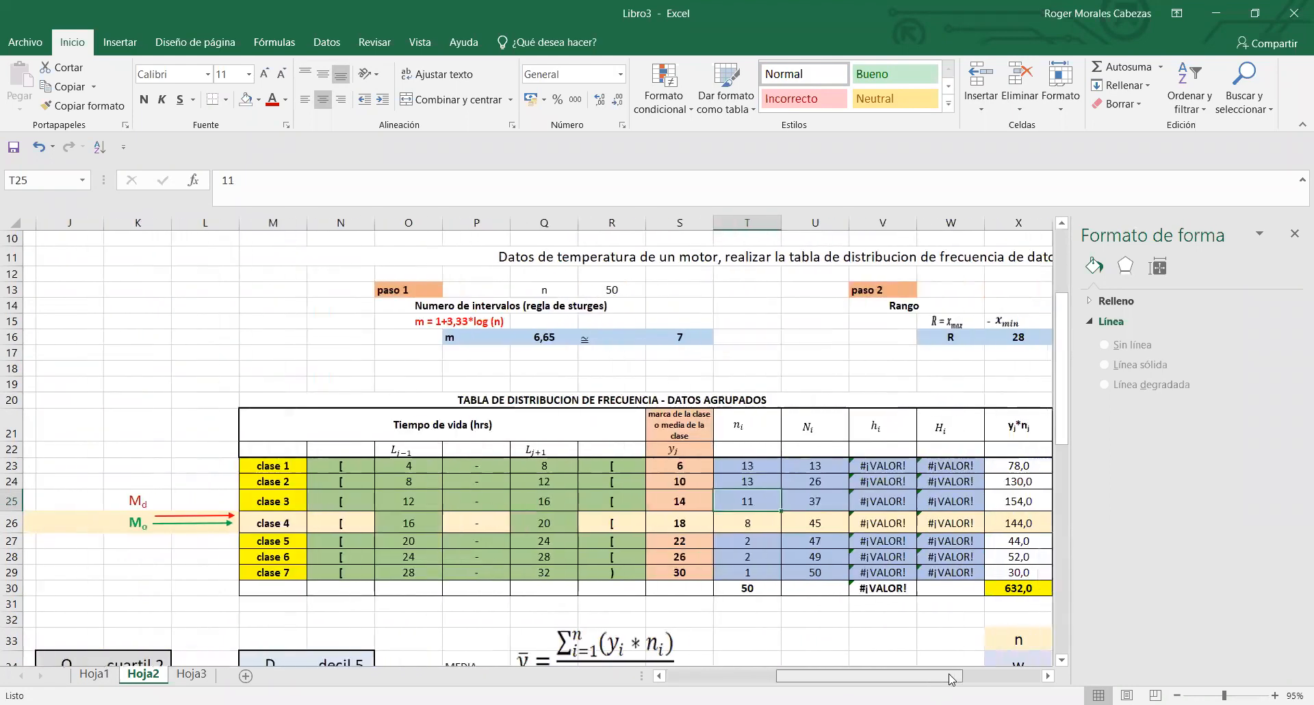
{"action": "left_click", "coordinate": [678, 504]}
{"action": "left_click", "coordinate": [82, 106]}
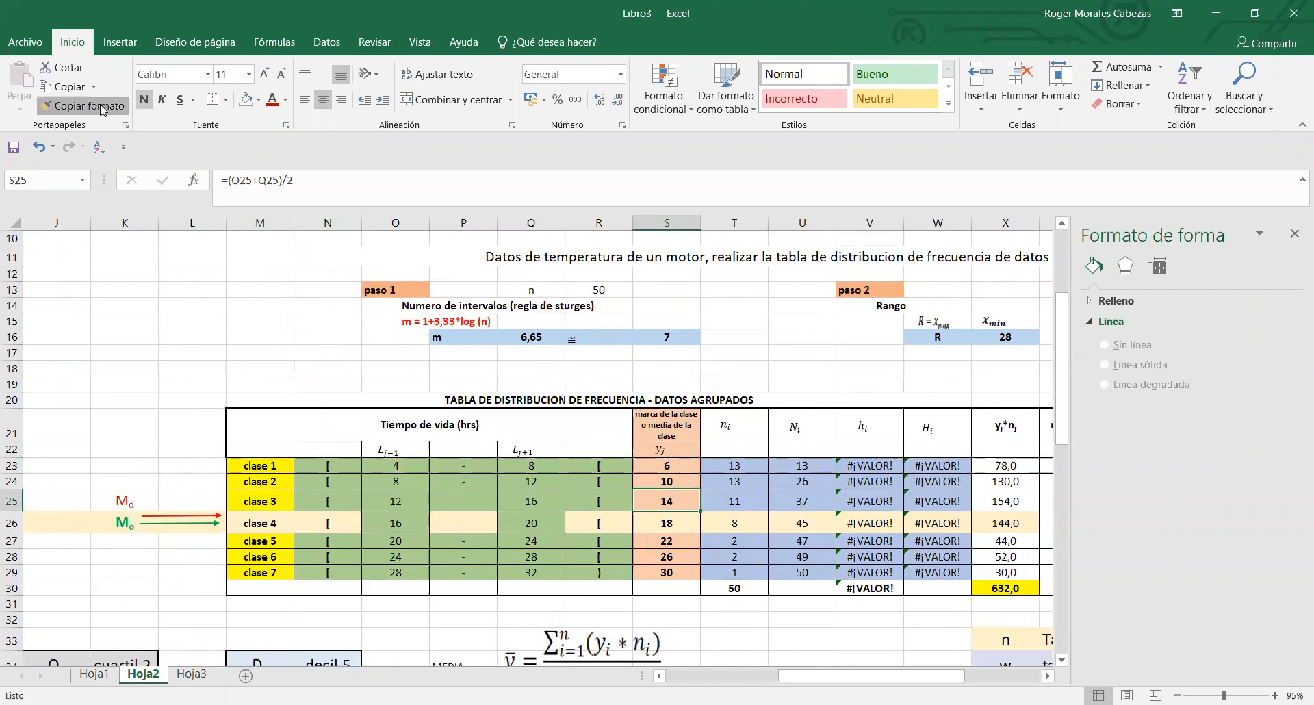
{"action": "left_click", "coordinate": [681, 520]}
{"action": "left_click", "coordinate": [699, 621]}
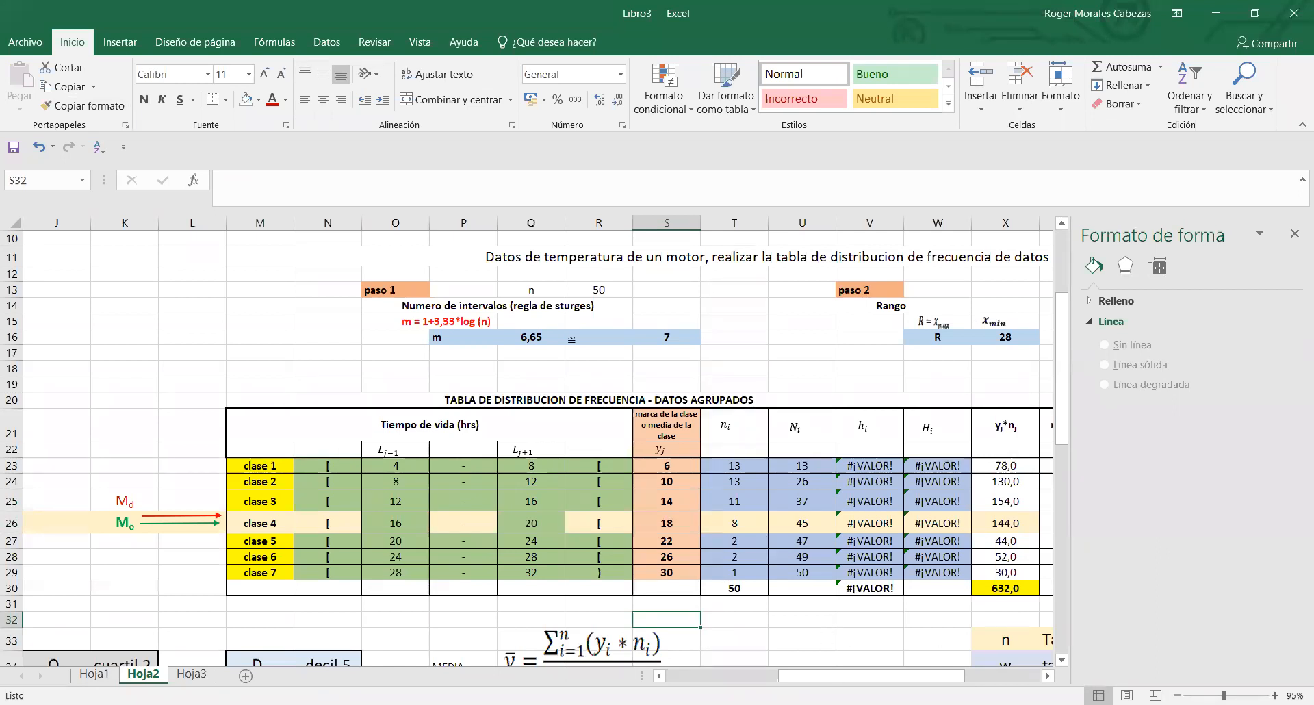
- Apply the format of T25 to class 4's frequency cell T26, and extend T26's format over U25:W26
{"action": "left_click_drag", "start_coordinate": [855, 679], "coordinate": [881, 679]}
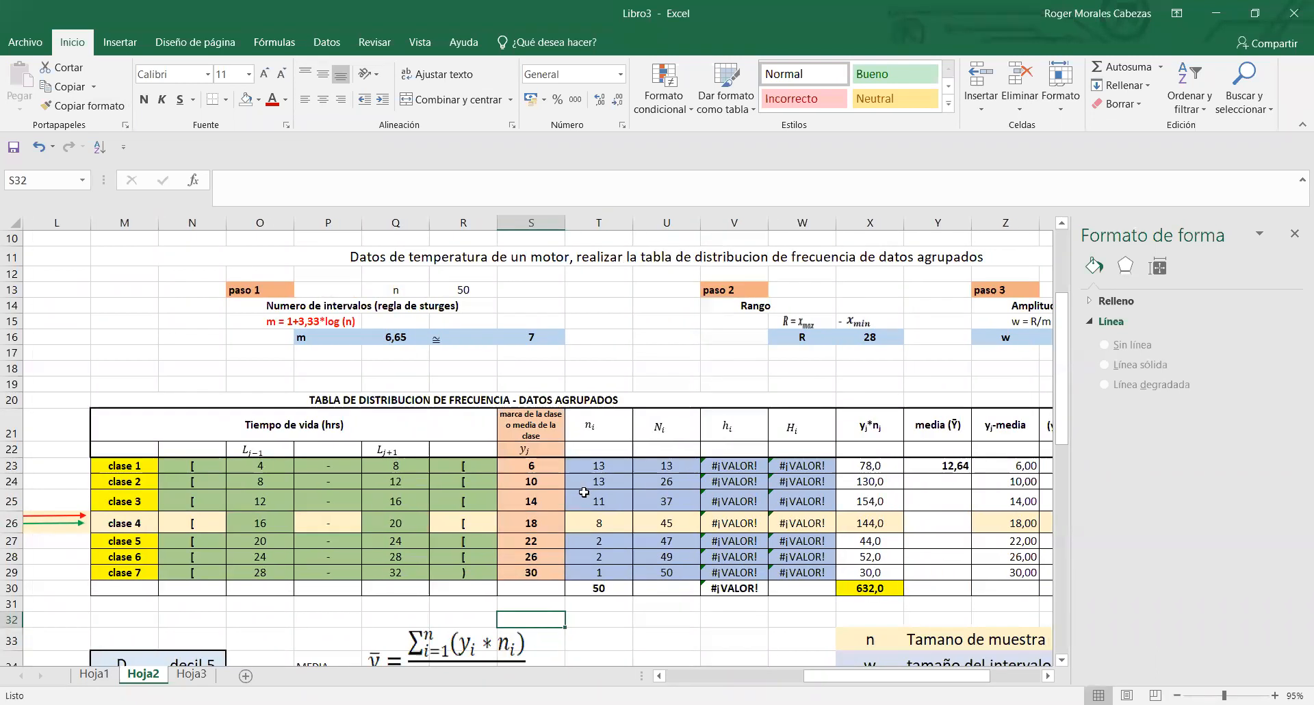
{"action": "left_click", "coordinate": [599, 501]}
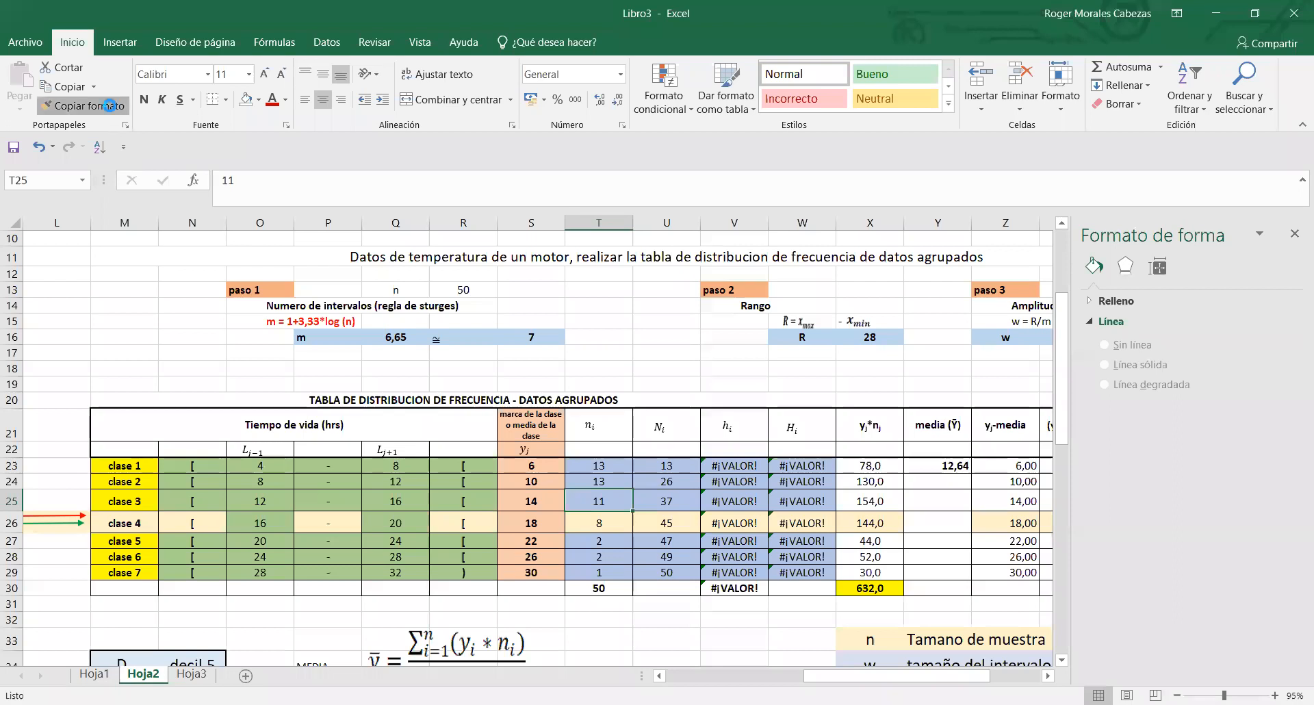
{"action": "left_click", "coordinate": [605, 522]}
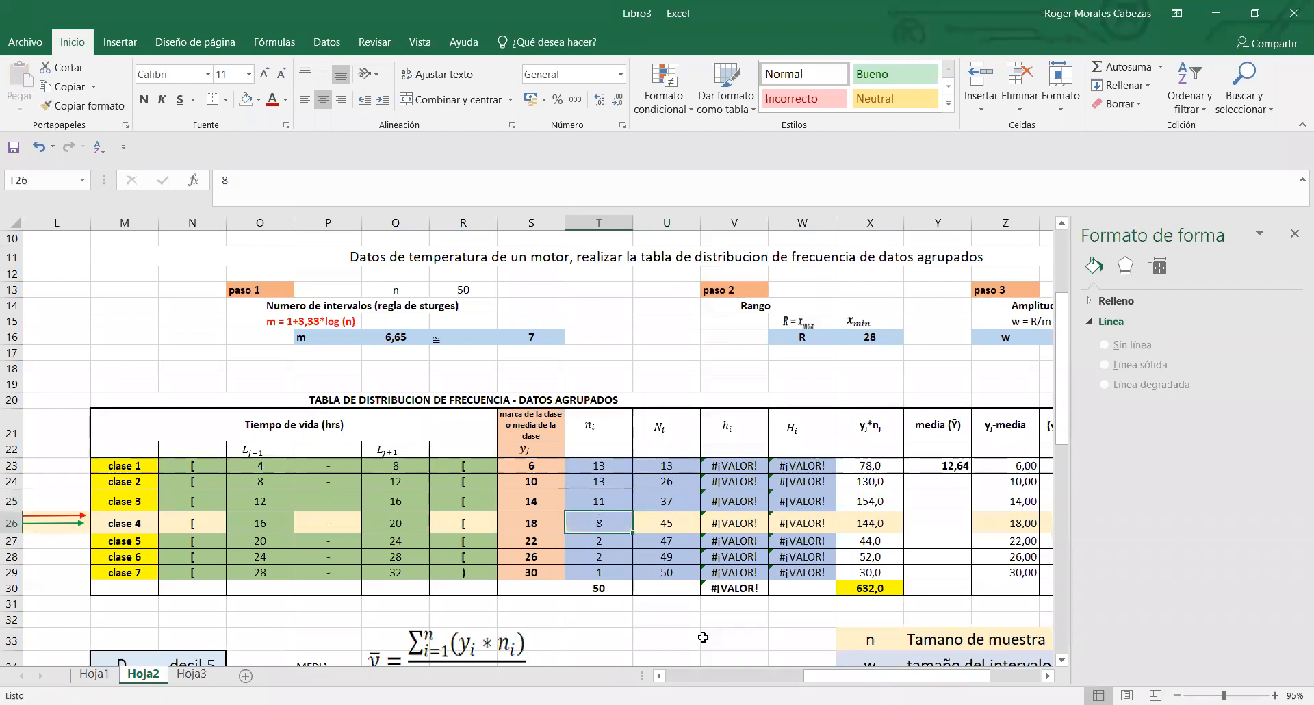
{"action": "left_click", "coordinate": [688, 465]}
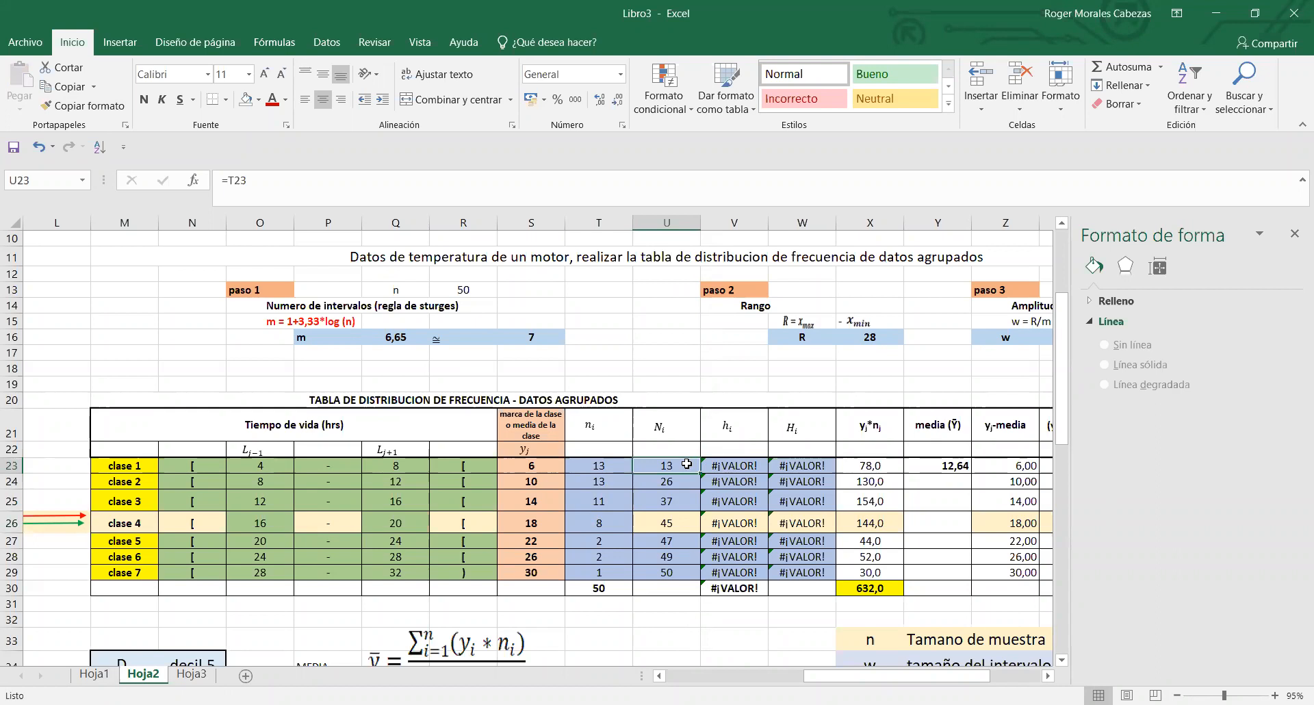
{"action": "left_click", "coordinate": [617, 523]}
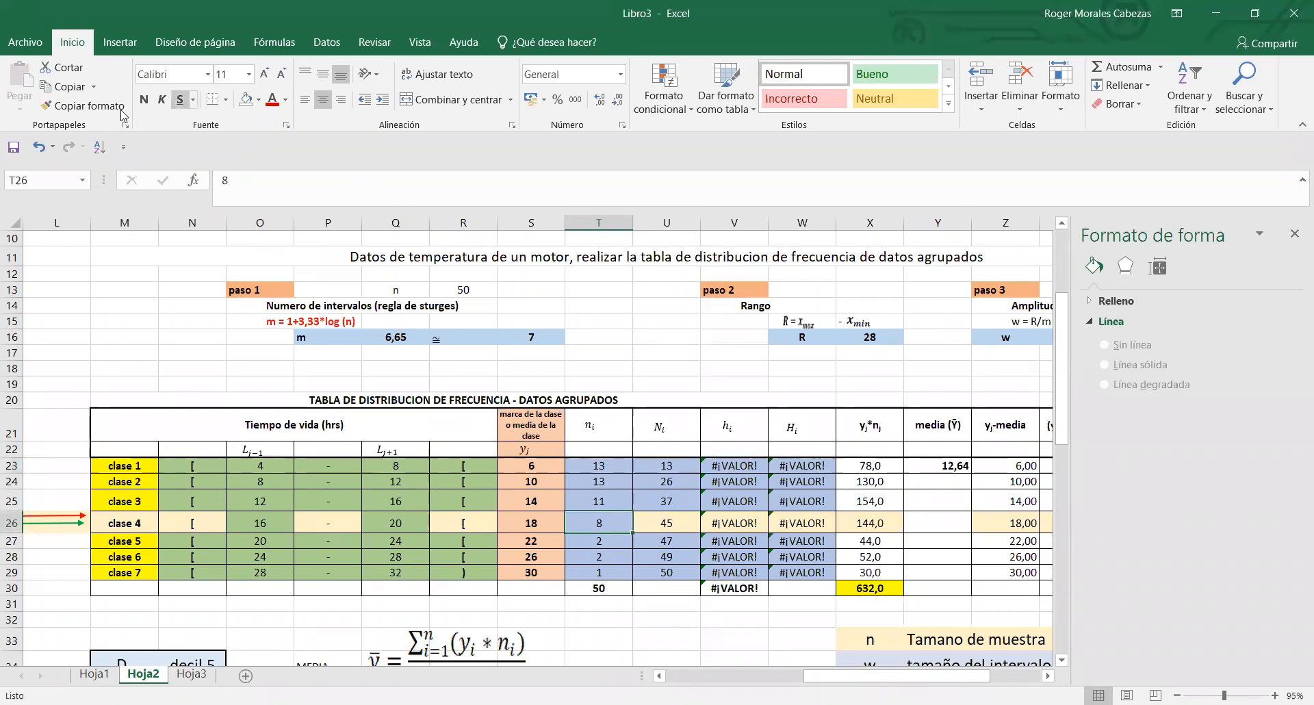
{"action": "left_click", "coordinate": [82, 105]}
{"action": "left_click_drag", "start_coordinate": [667, 522], "coordinate": [791, 510]}
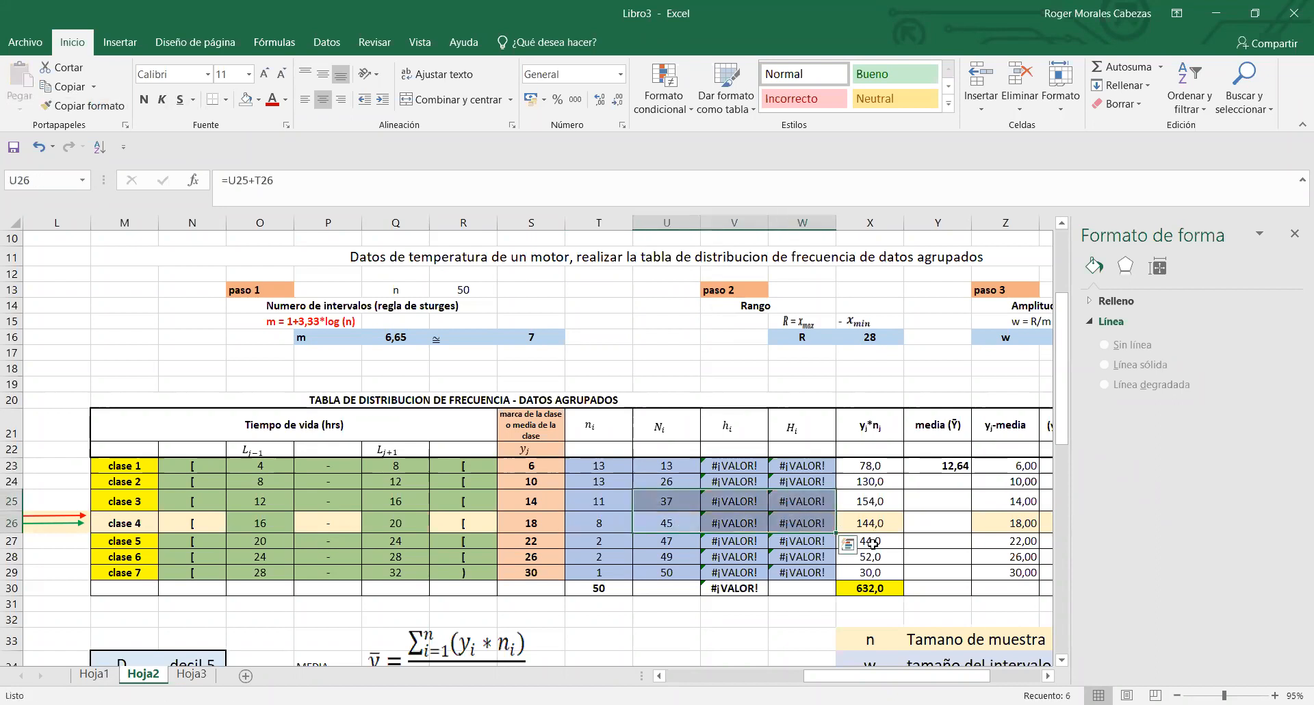
{"action": "left_click", "coordinate": [965, 561]}
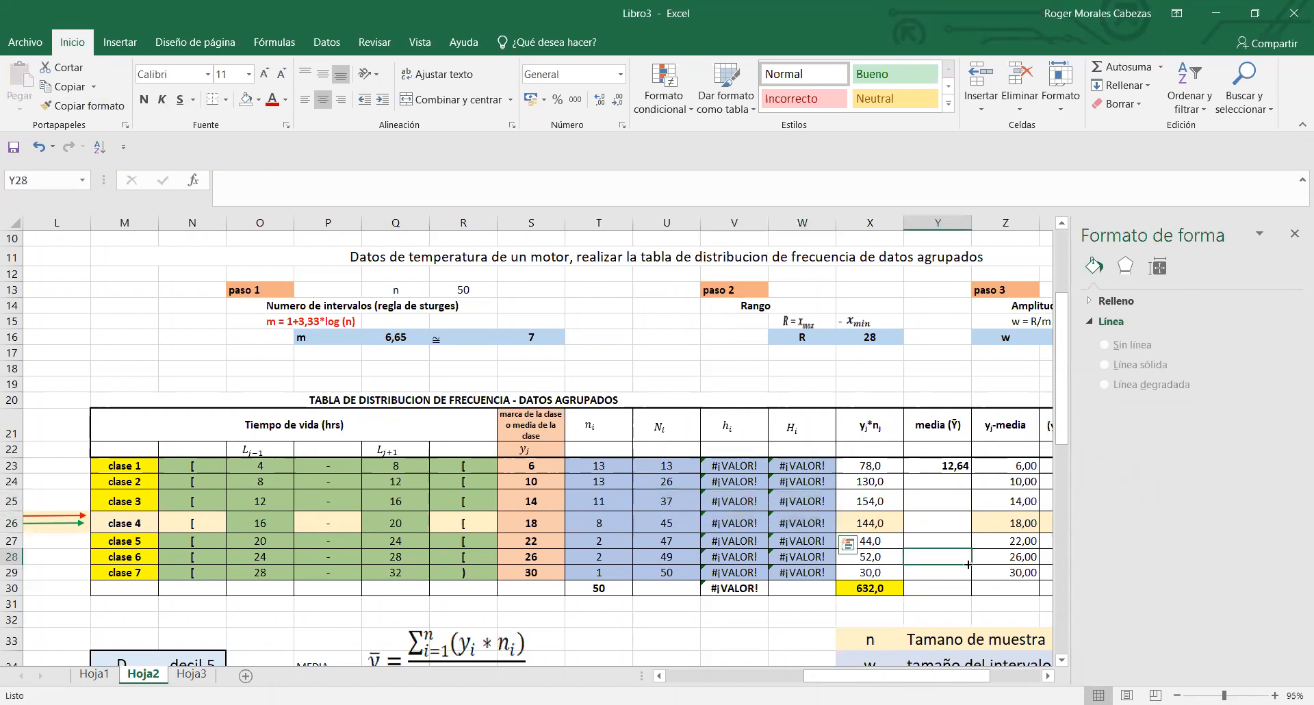
- Review the cumulative frequency formulas in U23:U29 and compare the last one with the frequency total in T30
{"action": "left_click", "coordinate": [637, 468]}
{"action": "left_click_drag", "start_coordinate": [625, 465], "coordinate": [648, 465]}
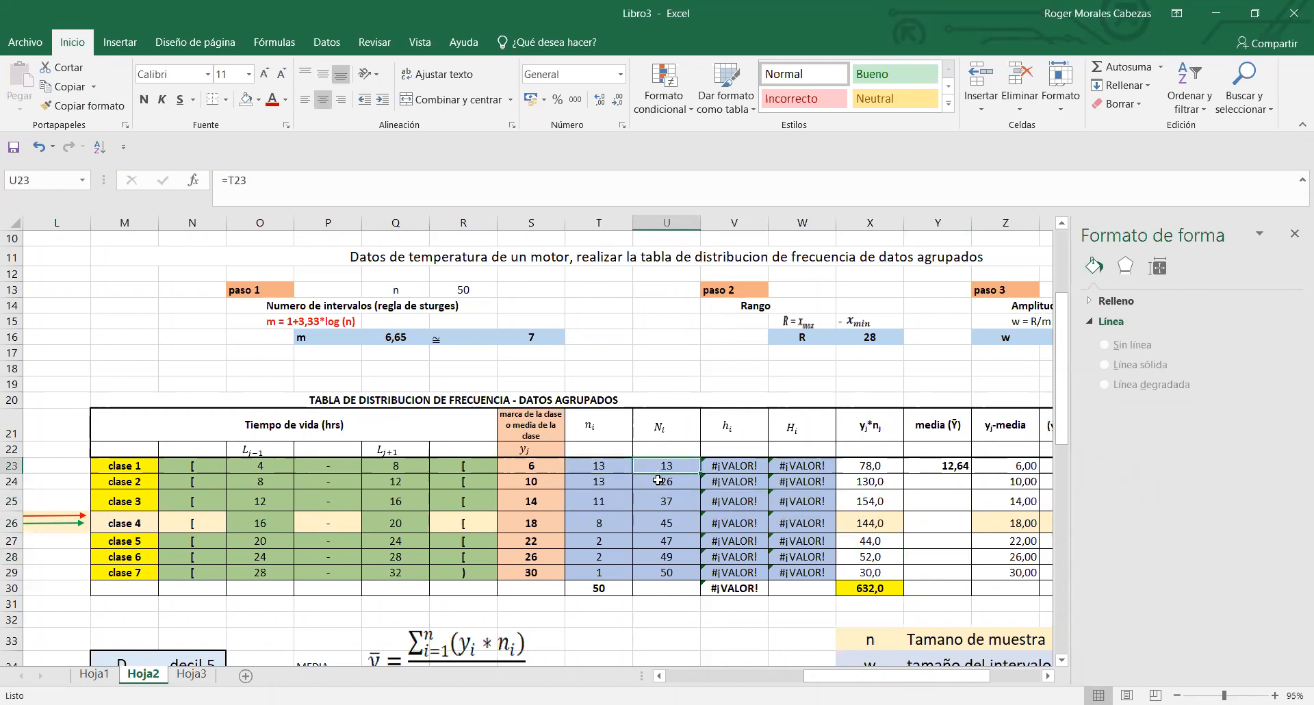
{"action": "double_click", "coordinate": [658, 481]}
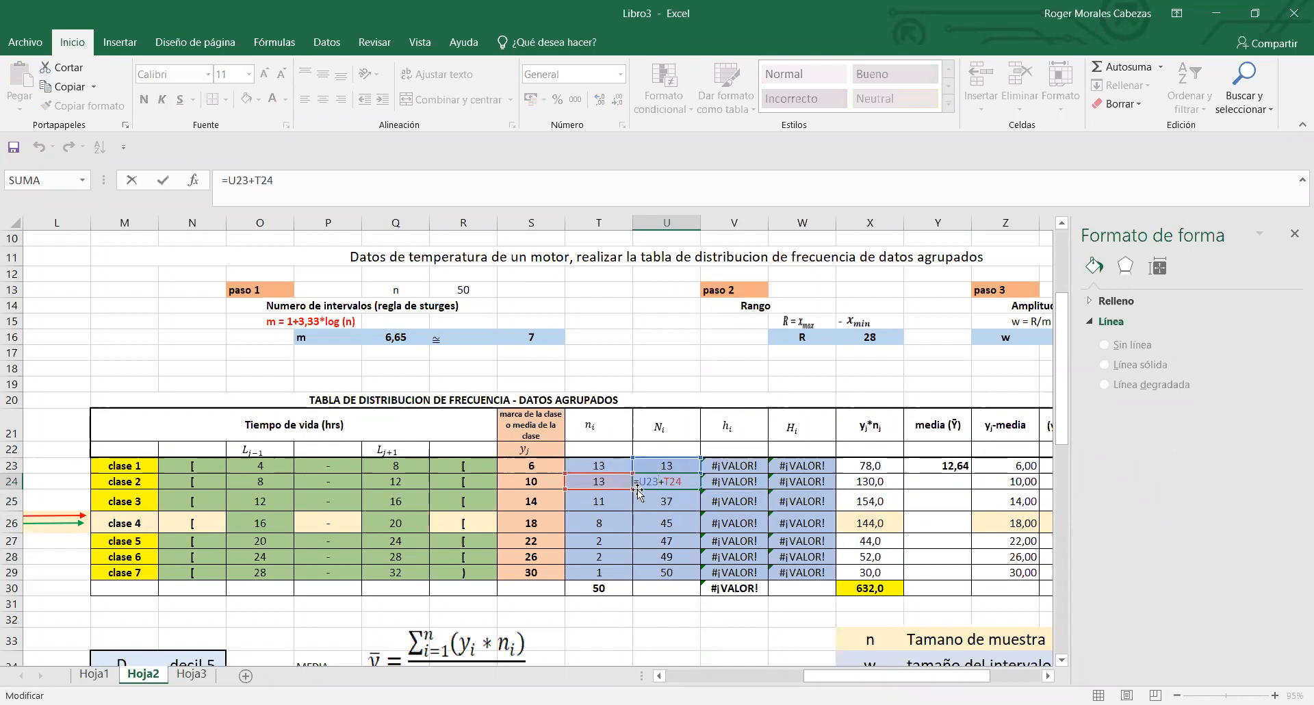
{"action": "double_click", "coordinate": [662, 501]}
{"action": "left_click", "coordinate": [673, 523]}
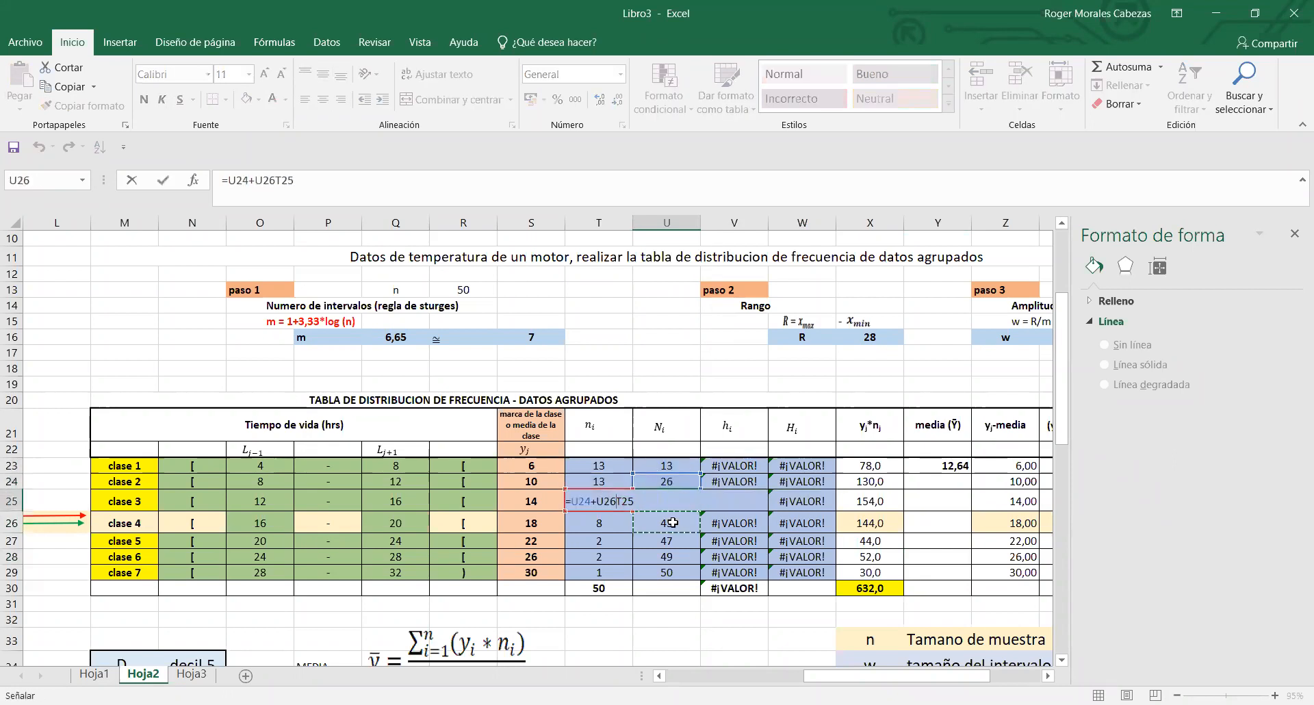
{"action": "key", "text": "Escape"}
{"action": "key", "text": "Down"}
{"action": "key", "text": "Down"}
{"action": "key", "text": "Down"}
{"action": "key", "text": "Down"}
{"action": "double_click", "coordinate": [665, 544]}
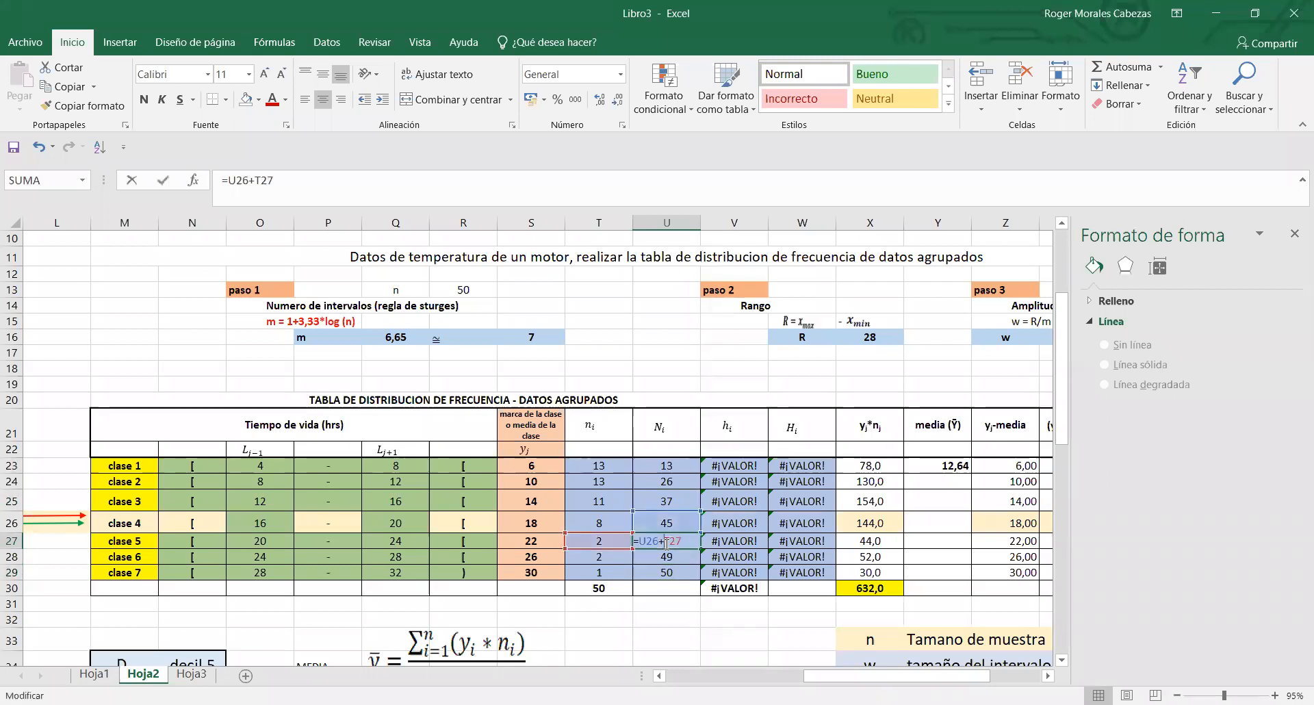
{"action": "left_click", "coordinate": [669, 575]}
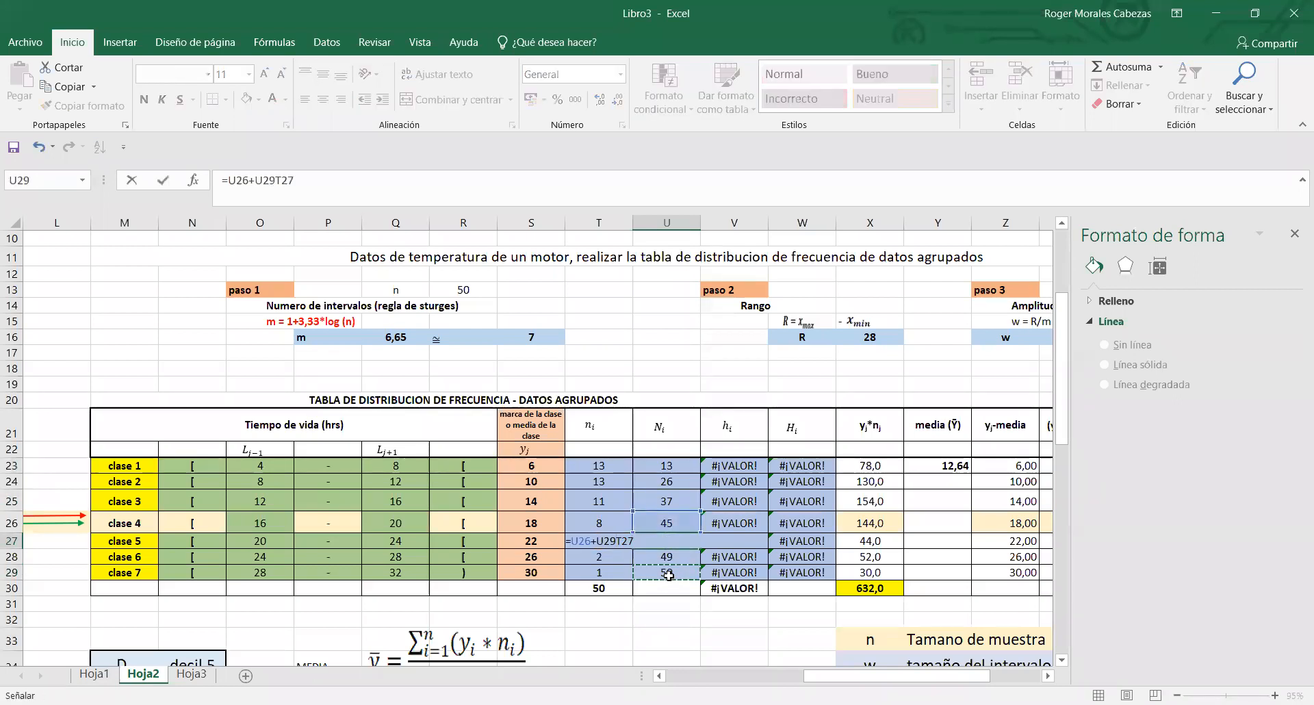
{"action": "key", "text": "Escape"}
{"action": "left_click", "coordinate": [665, 570]}
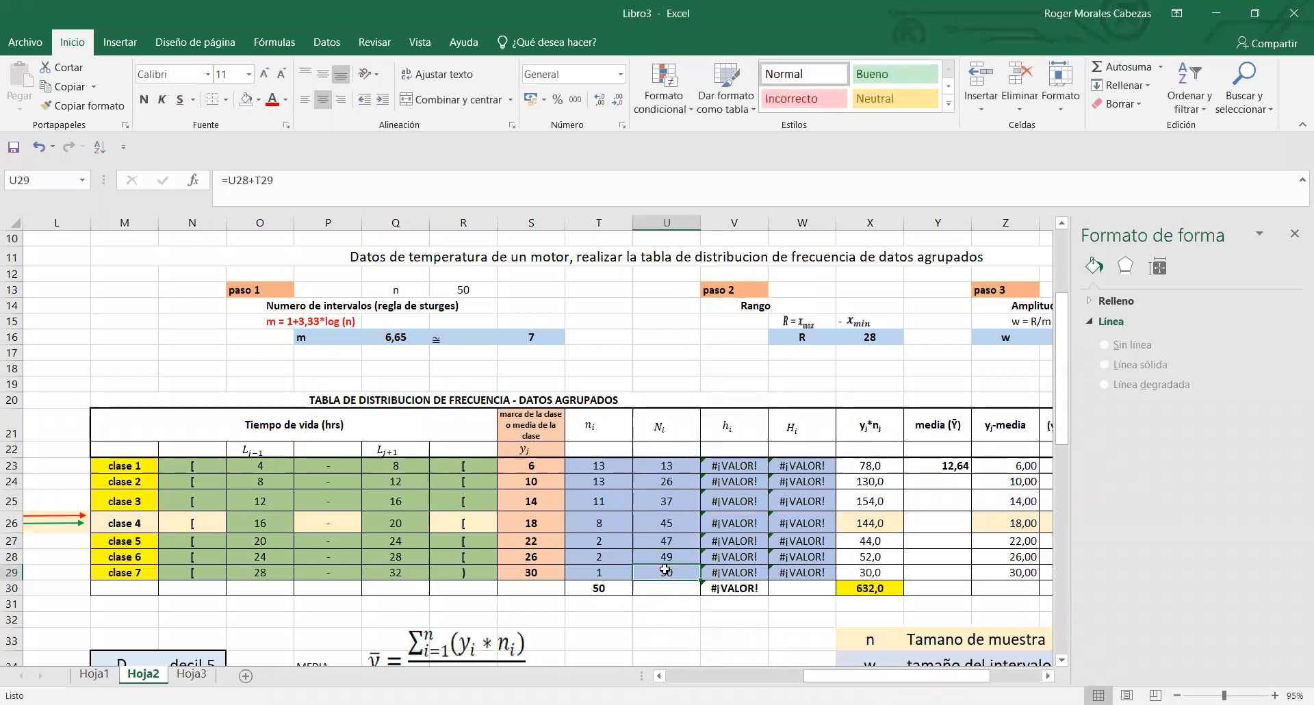
{"action": "left_click", "coordinate": [624, 591]}
{"action": "left_click", "coordinate": [670, 573]}
- Correct class 1's relative frequency formula in V23 to =T23/T30 and copy it down to V29
{"action": "double_click", "coordinate": [737, 467]}
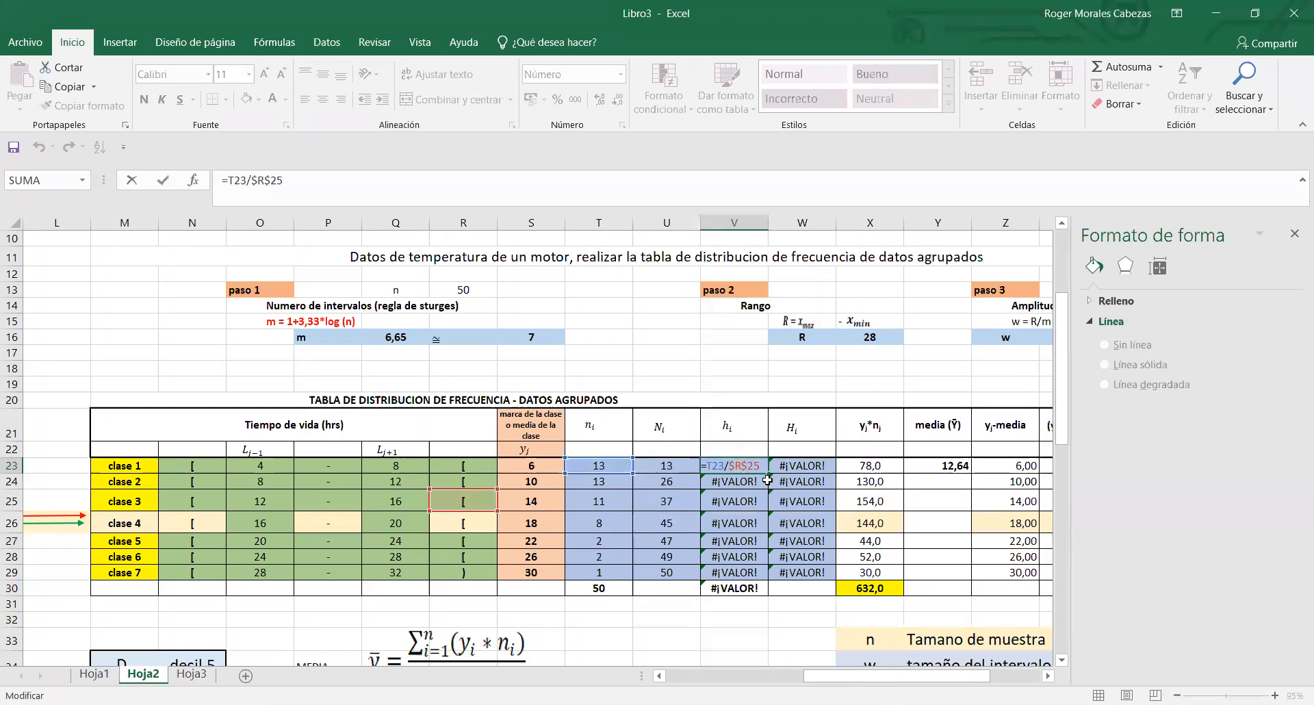
{"action": "left_click", "coordinate": [765, 468]}
{"action": "key", "text": "BackSpace"}
{"action": "key", "text": "BackSpace"}
{"action": "key", "text": "BackSpace"}
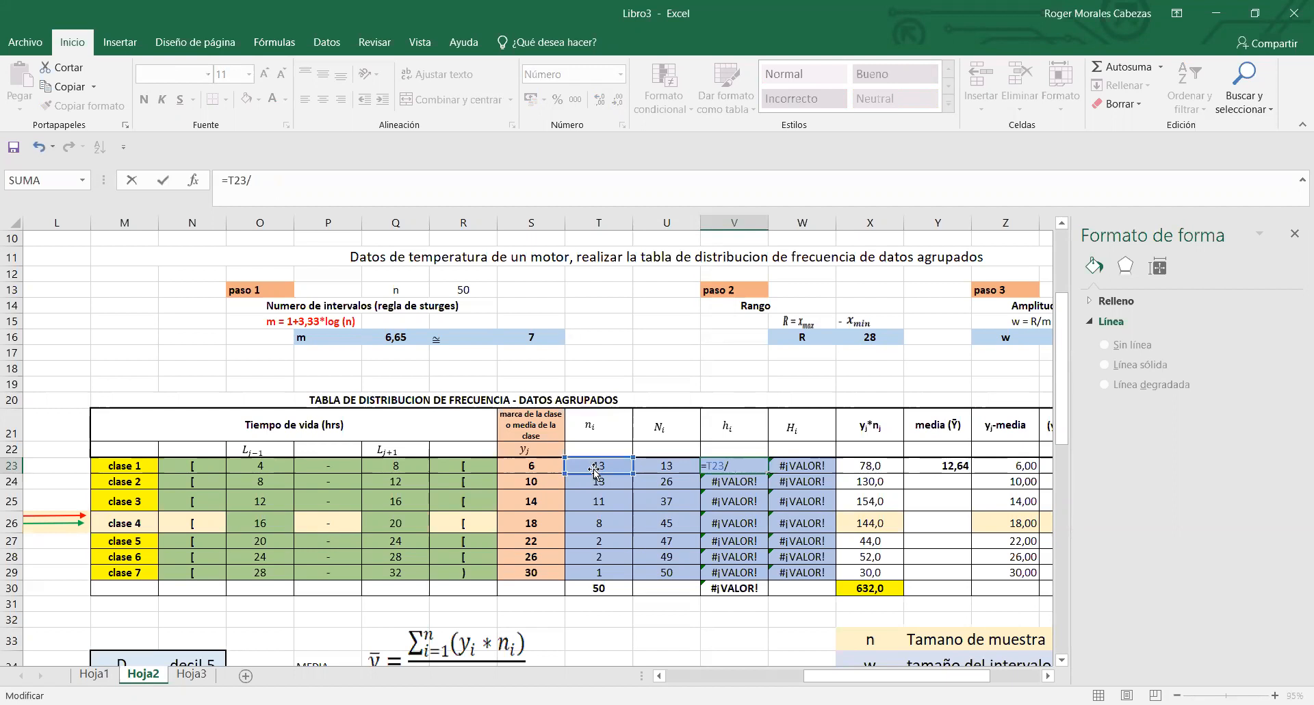
{"action": "left_click", "coordinate": [615, 587]}
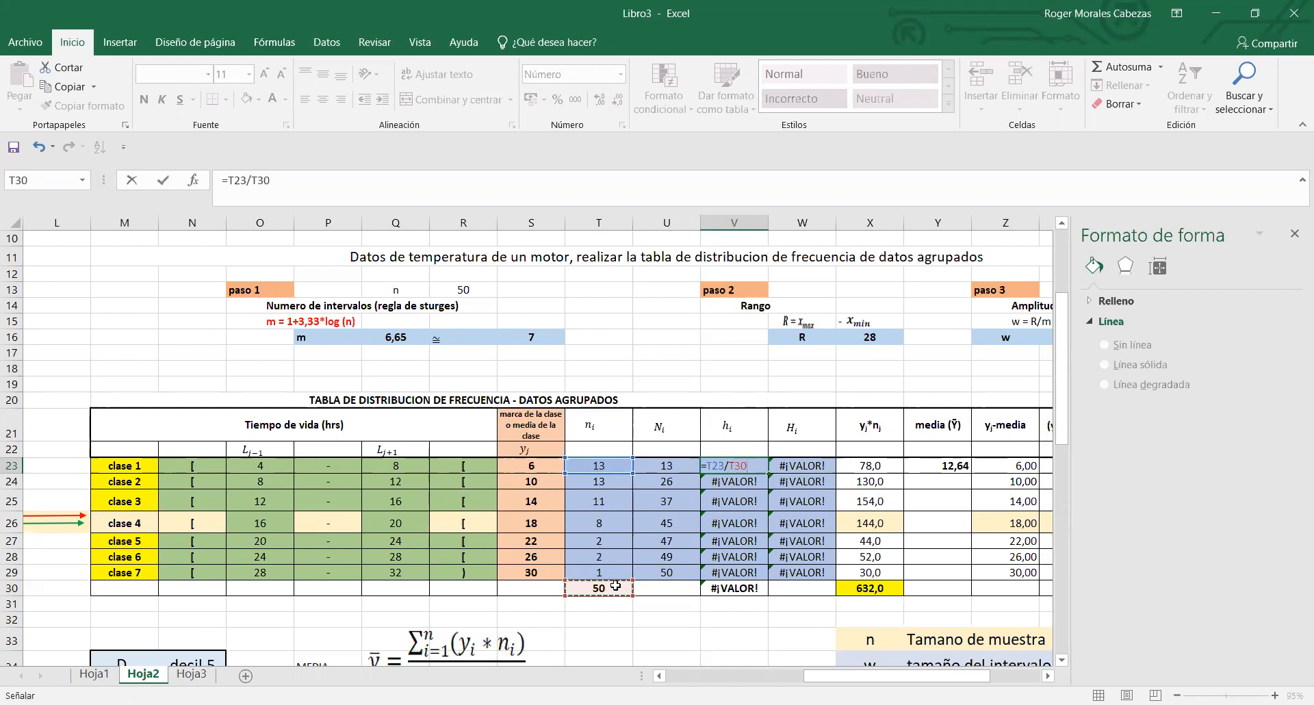
{"action": "key", "text": "Return"}
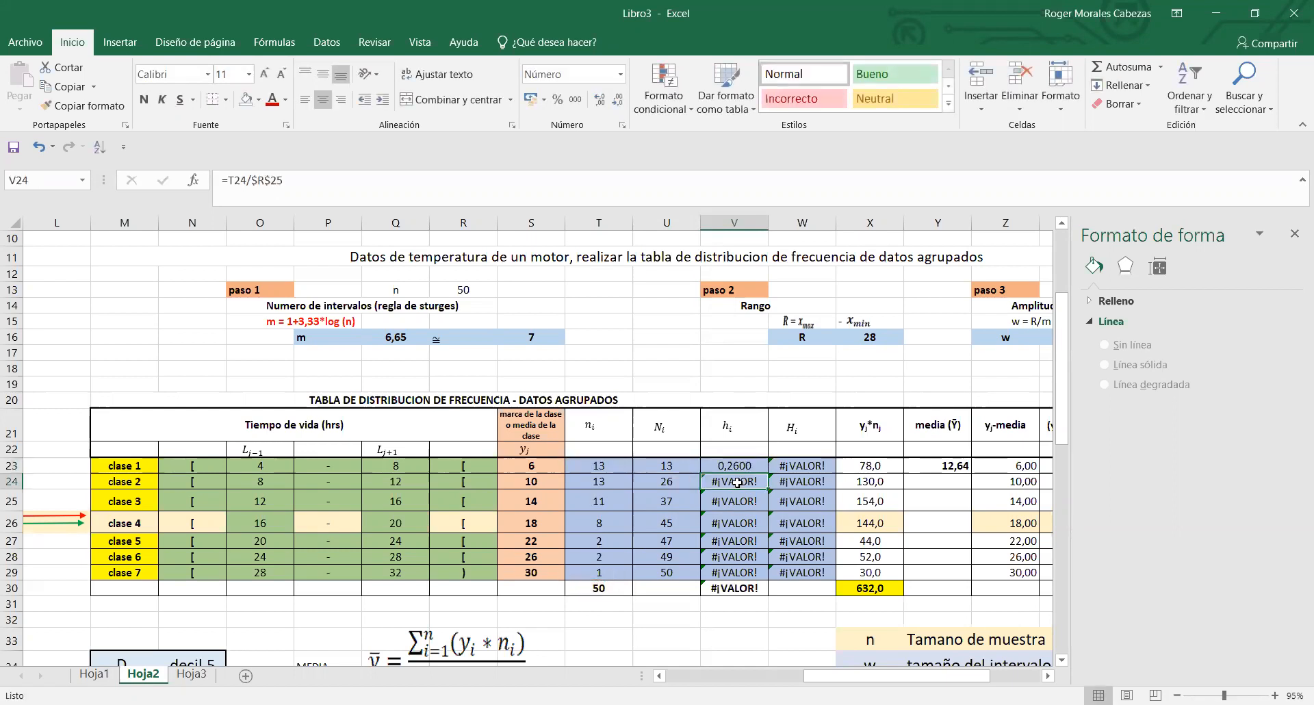
{"action": "left_click", "coordinate": [730, 467]}
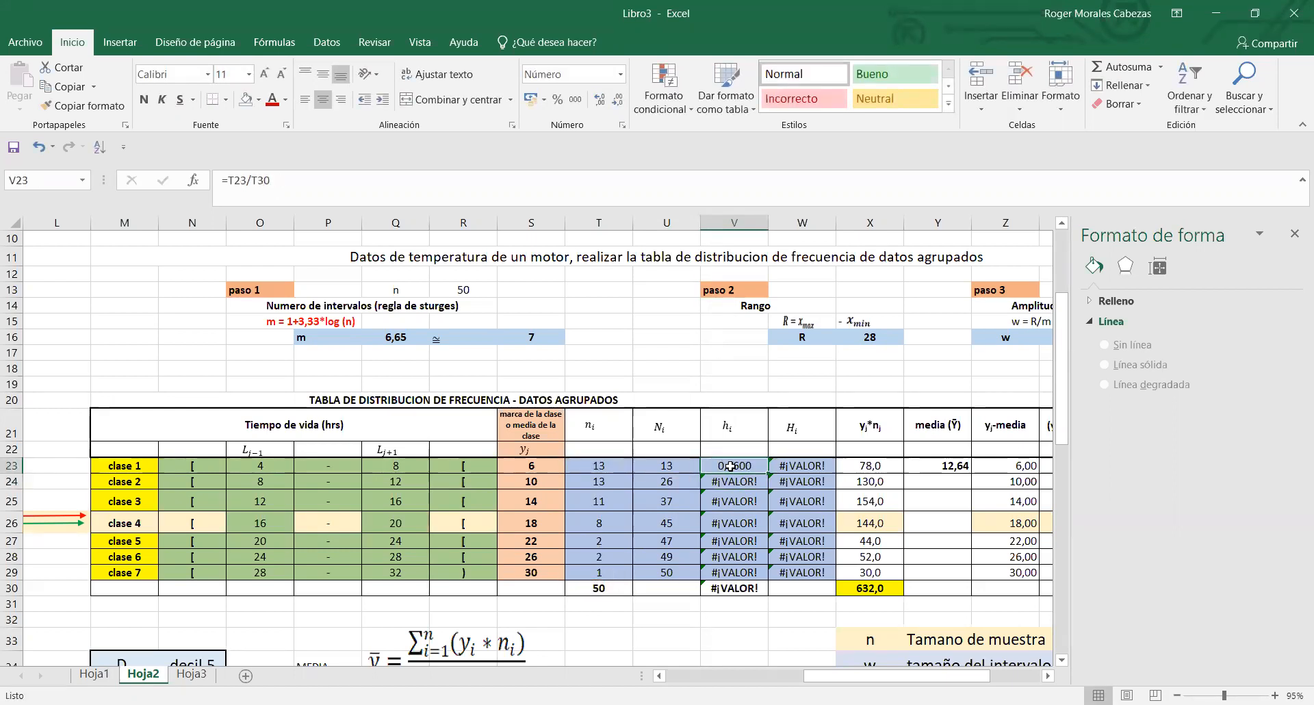
{"action": "left_click_drag", "start_coordinate": [771, 473], "coordinate": [756, 575]}
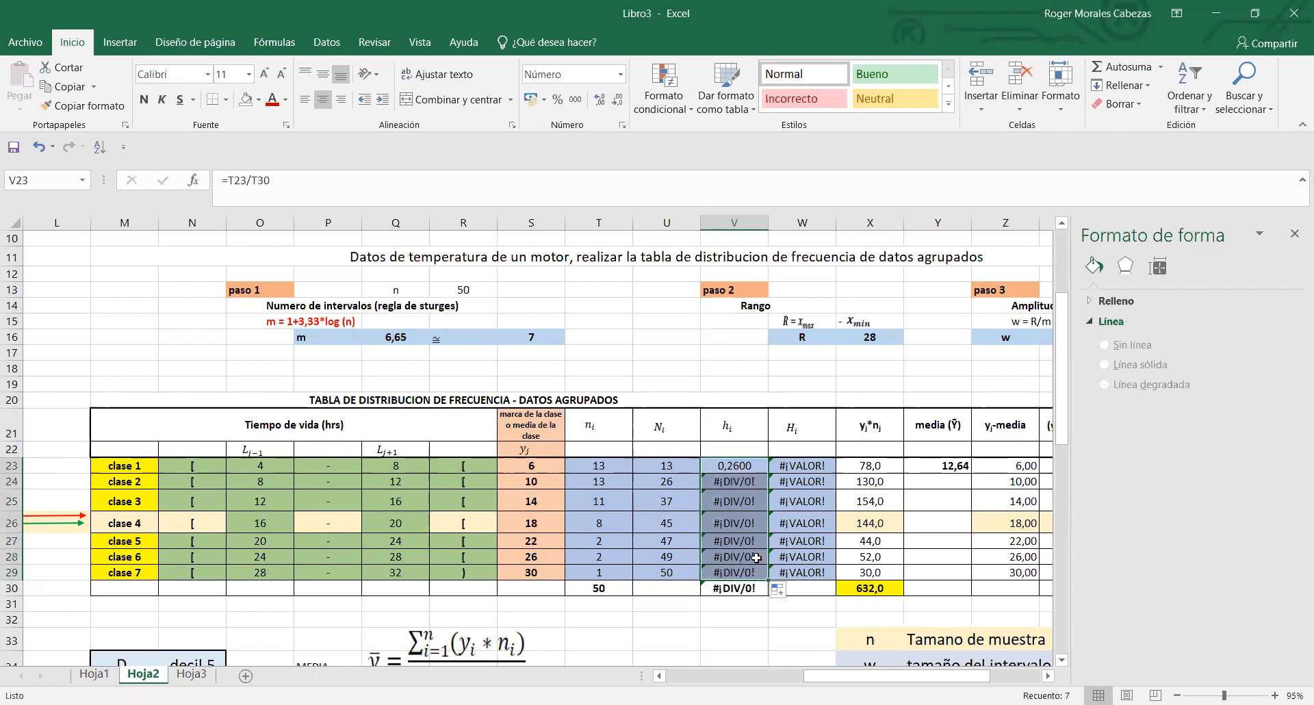
- Make the total's reference absolute in class 1's relative frequency formula, =T23/$T$30 in V23, and copy it down to V29
{"action": "double_click", "coordinate": [732, 472]}
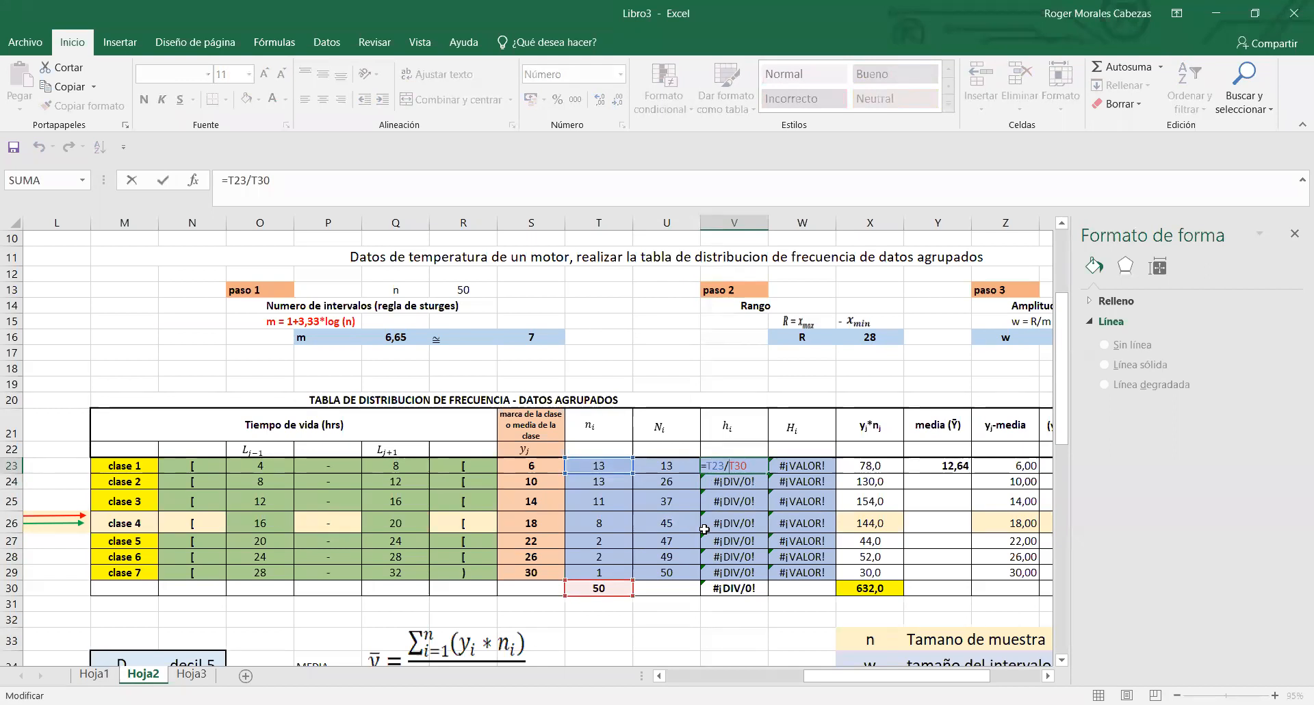
{"action": "key", "text": "F4"}
{"action": "key", "text": "Return"}
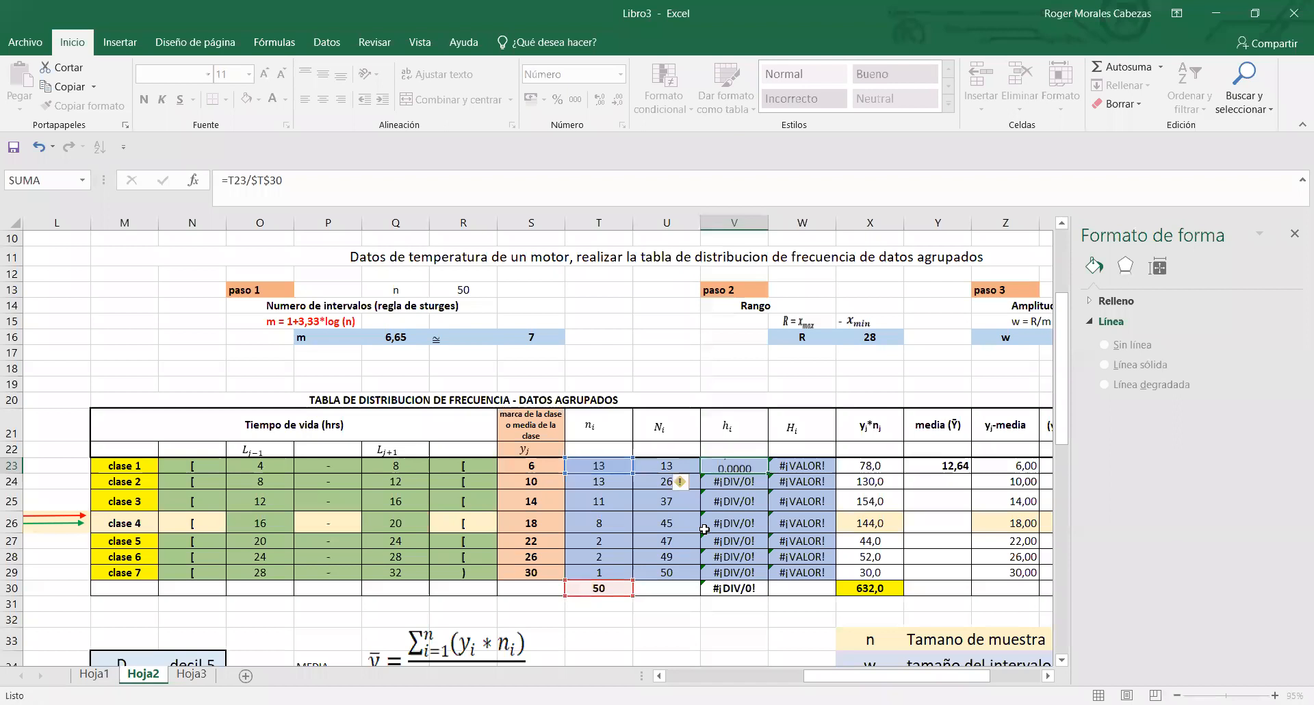
{"action": "left_click", "coordinate": [751, 468]}
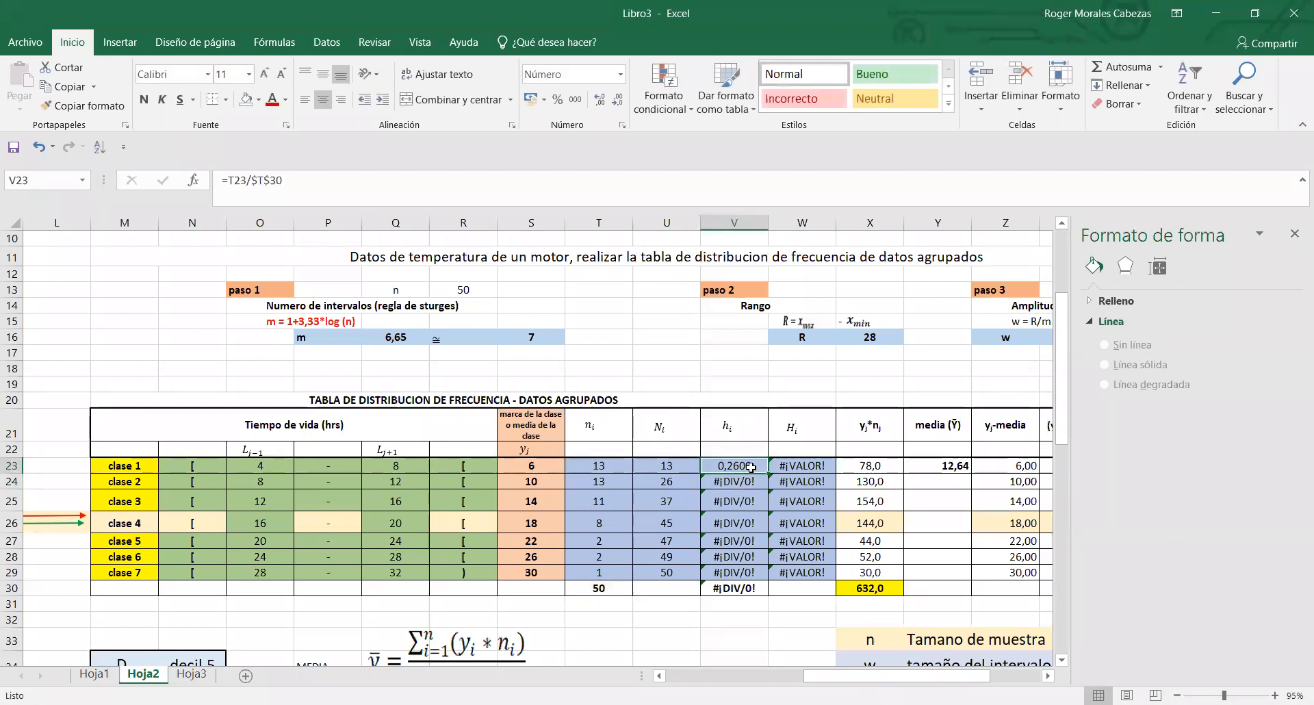
{"action": "left_click_drag", "start_coordinate": [767, 473], "coordinate": [735, 572]}
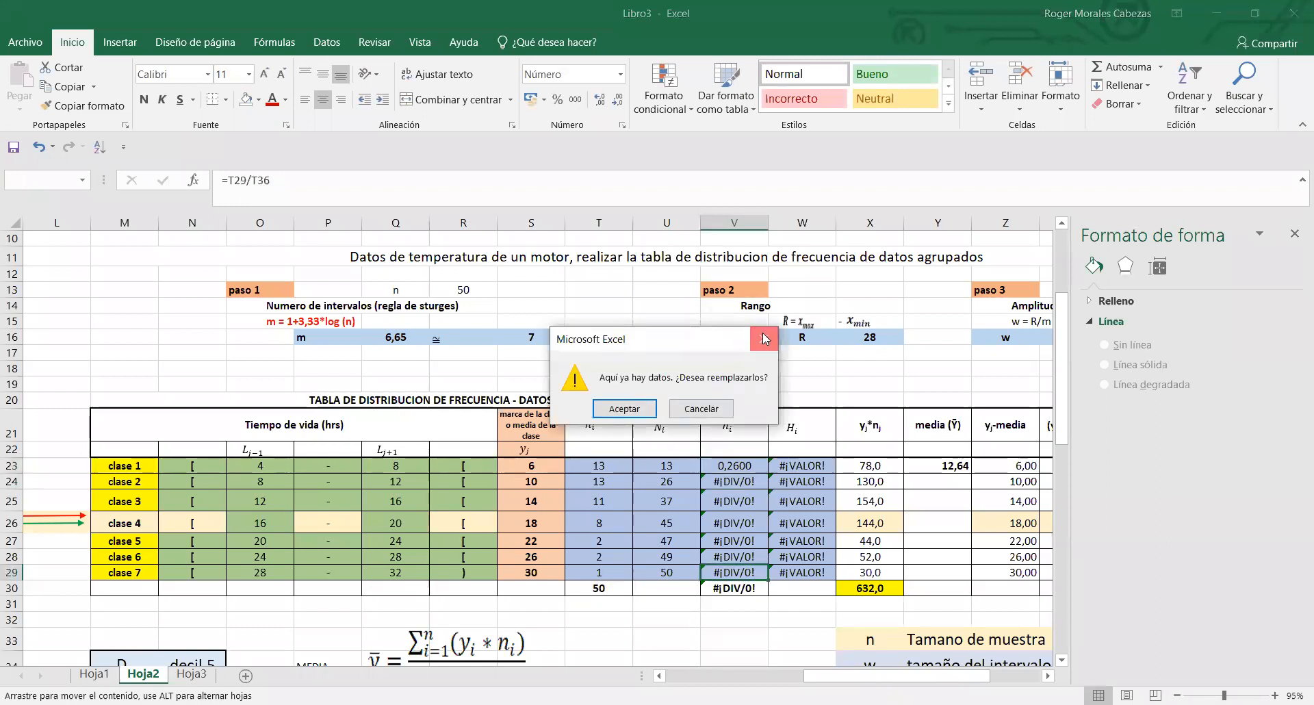
{"action": "key", "text": "Escape"}
{"action": "left_click_drag", "start_coordinate": [772, 472], "coordinate": [771, 581]}
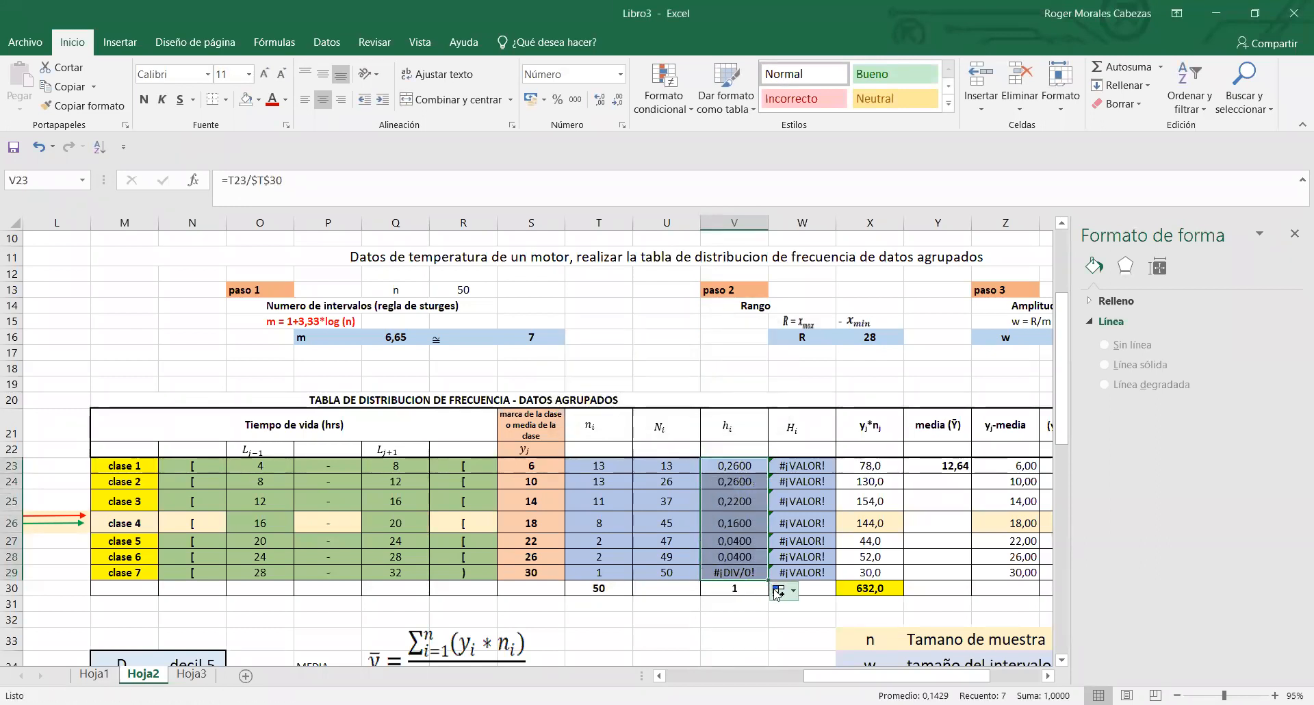
{"action": "left_click", "coordinate": [770, 625]}
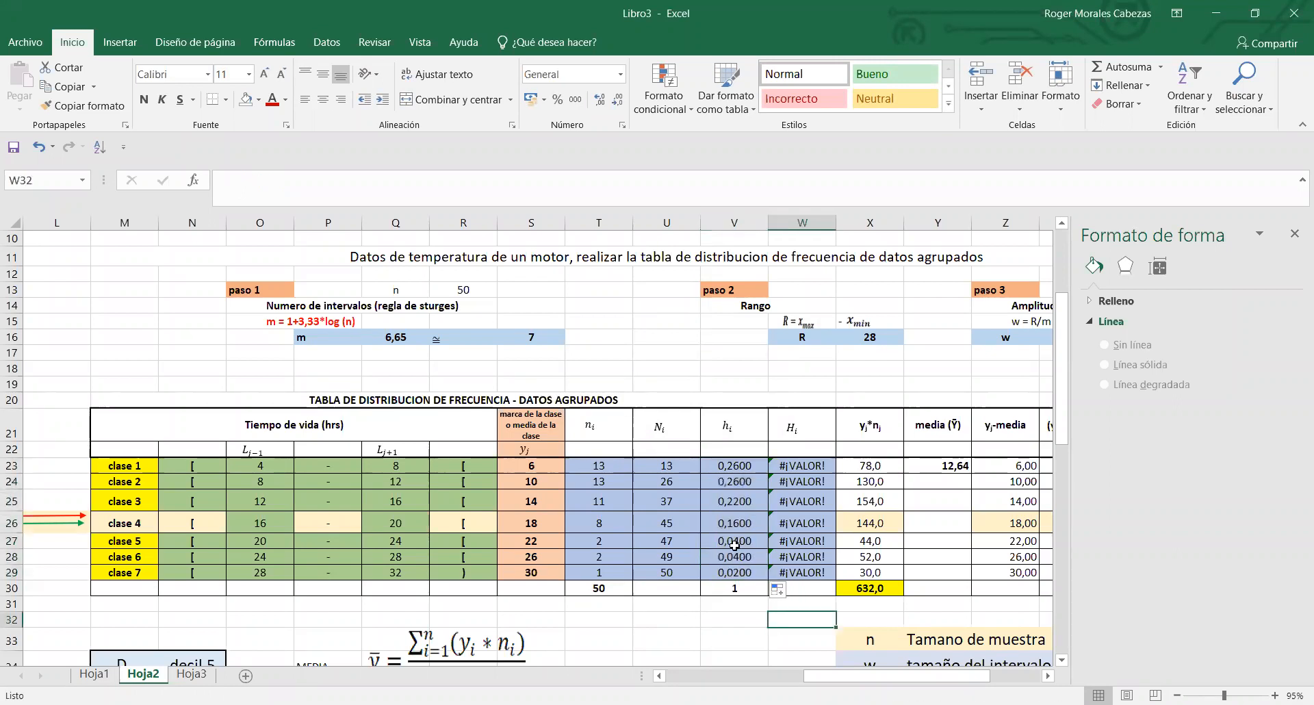
- Check the relative frequency formula in V23 and copy it down again over V24:V29
{"action": "double_click", "coordinate": [729, 466]}
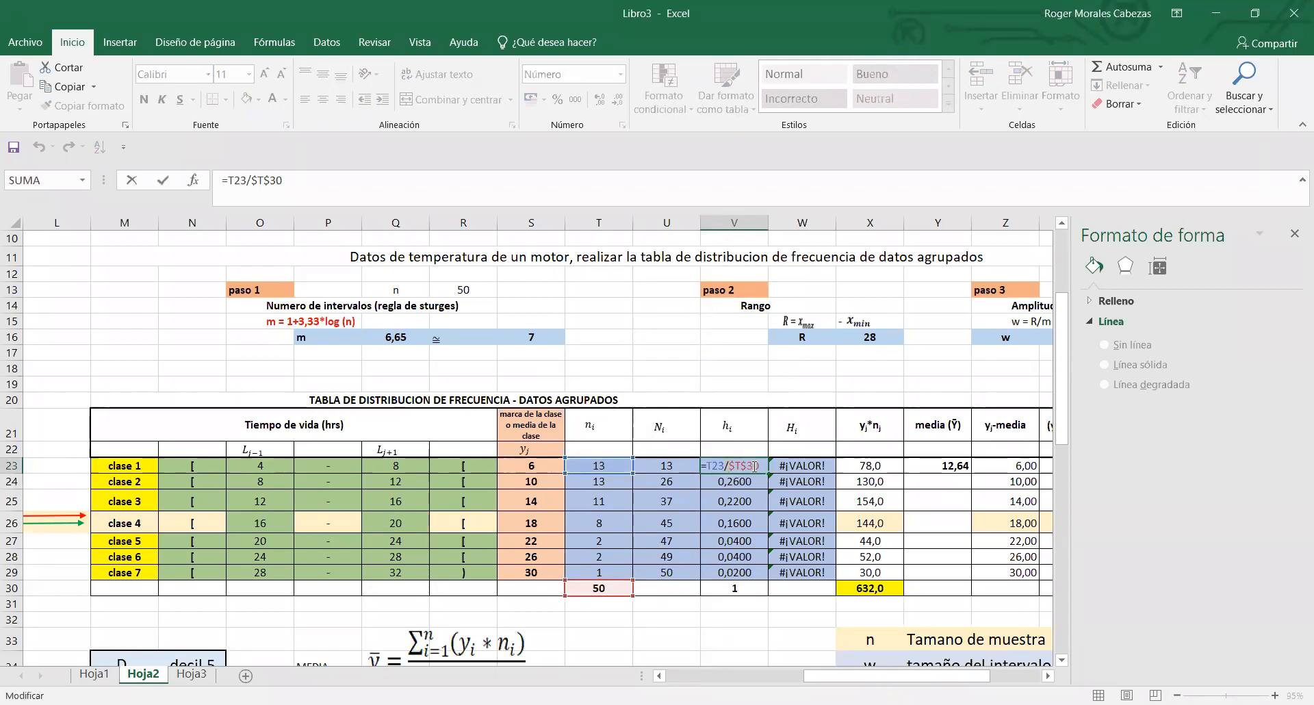
{"action": "key", "text": "Return"}
{"action": "left_click", "coordinate": [755, 467]}
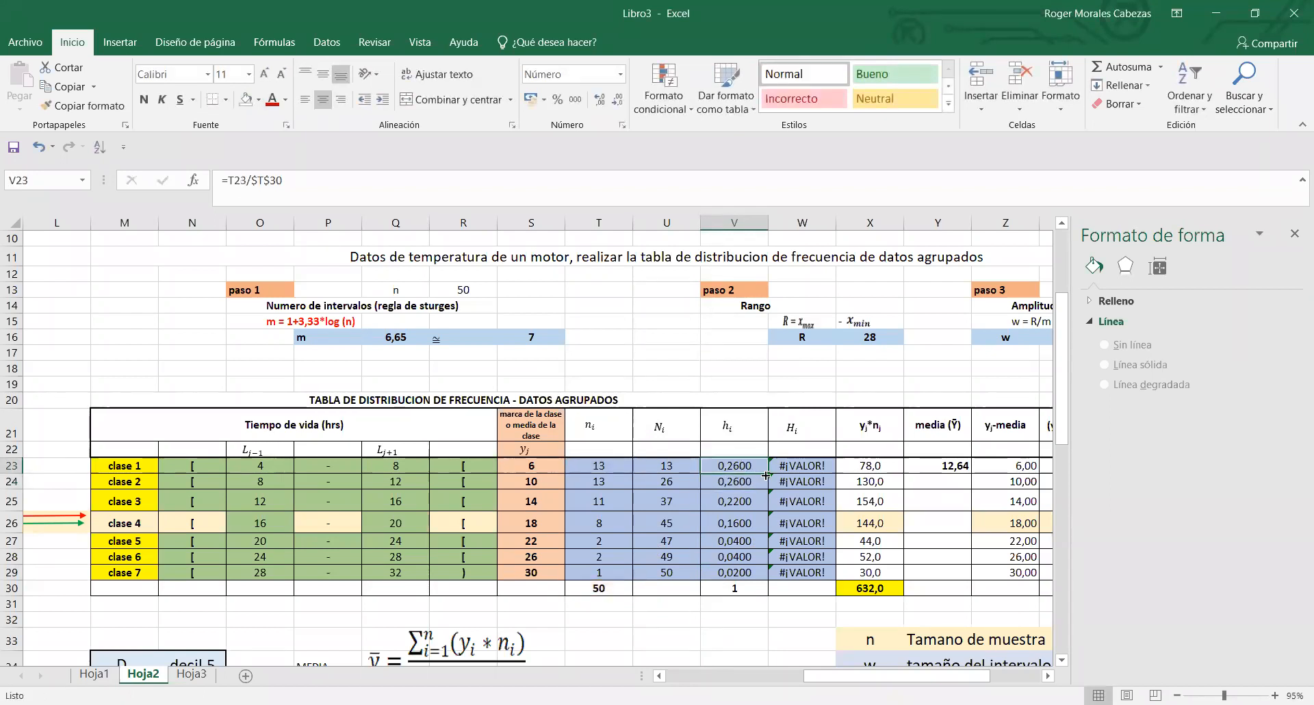
{"action": "left_click_drag", "start_coordinate": [767, 475], "coordinate": [768, 575]}
- Change class 1's relative frequency formula in V23 to =T23/50 and copy it down to V29
{"action": "left_click", "coordinate": [755, 465]}
{"action": "double_click", "coordinate": [755, 464]}
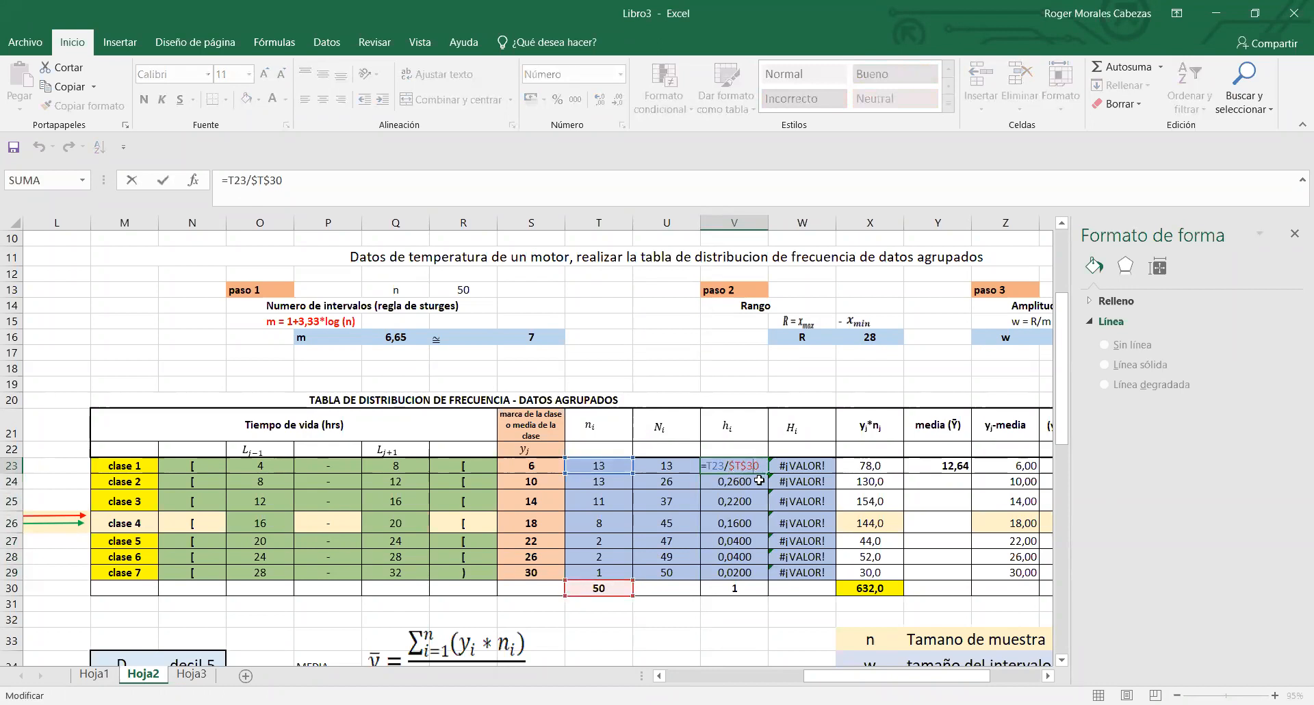
{"action": "key", "text": "BackSpace"}
{"action": "key", "text": "BackSpace"}
{"action": "key", "text": "BackSpace"}
{"action": "key", "text": "BackSpace"}
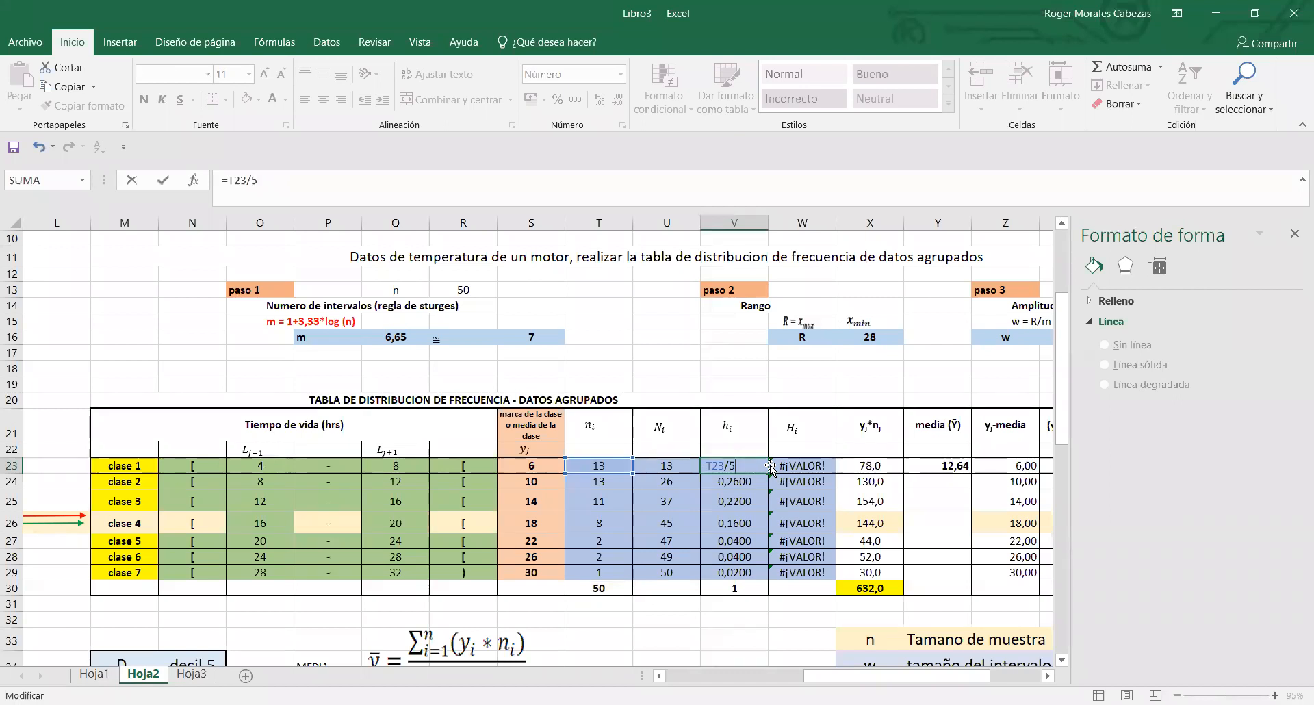
{"action": "key", "text": "Return"}
{"action": "left_click", "coordinate": [767, 470]}
{"action": "left_click_drag", "start_coordinate": [766, 472], "coordinate": [777, 575]}
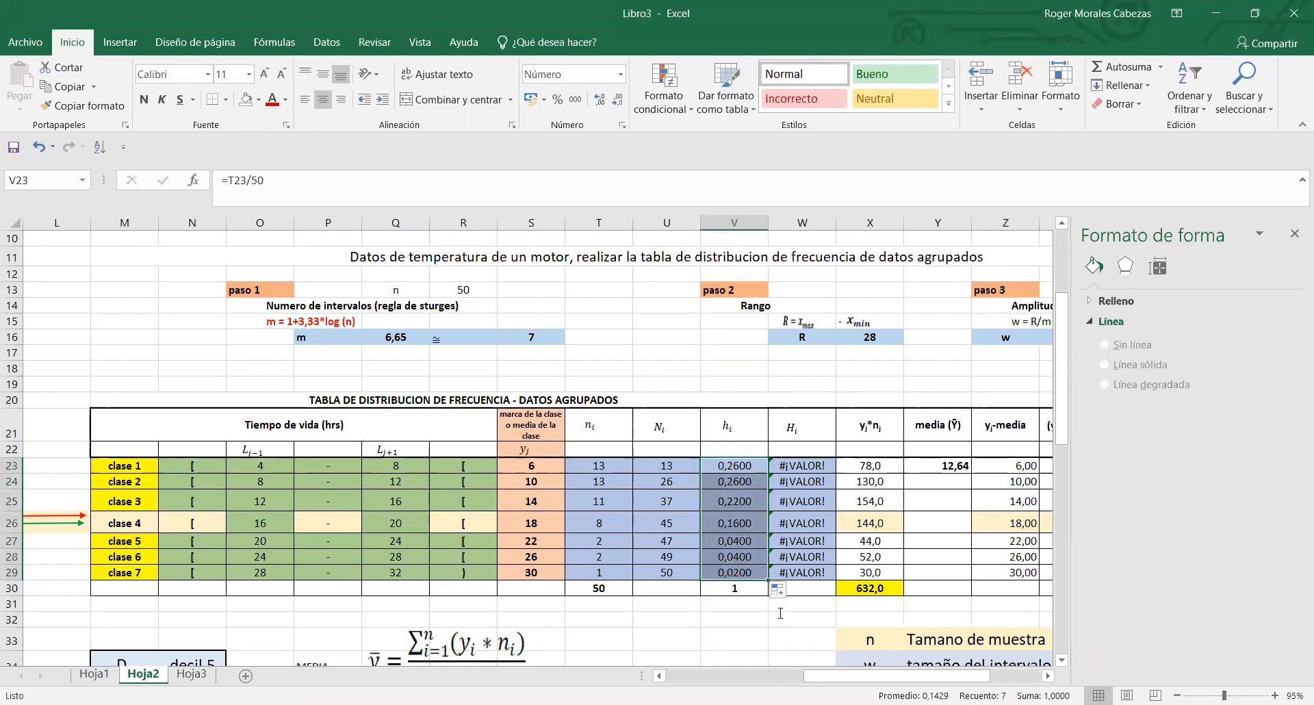
{"action": "left_click_drag", "start_coordinate": [792, 617], "coordinate": [663, 602]}
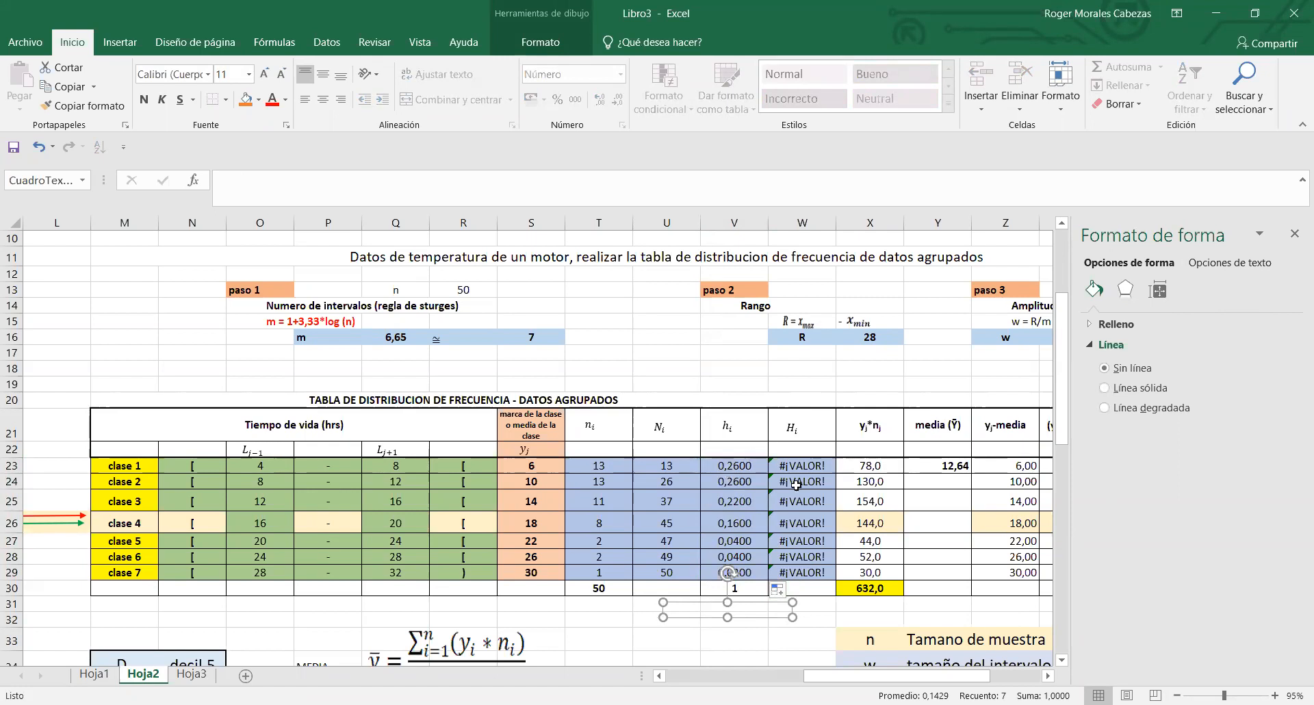
{"action": "left_click", "coordinate": [788, 634]}
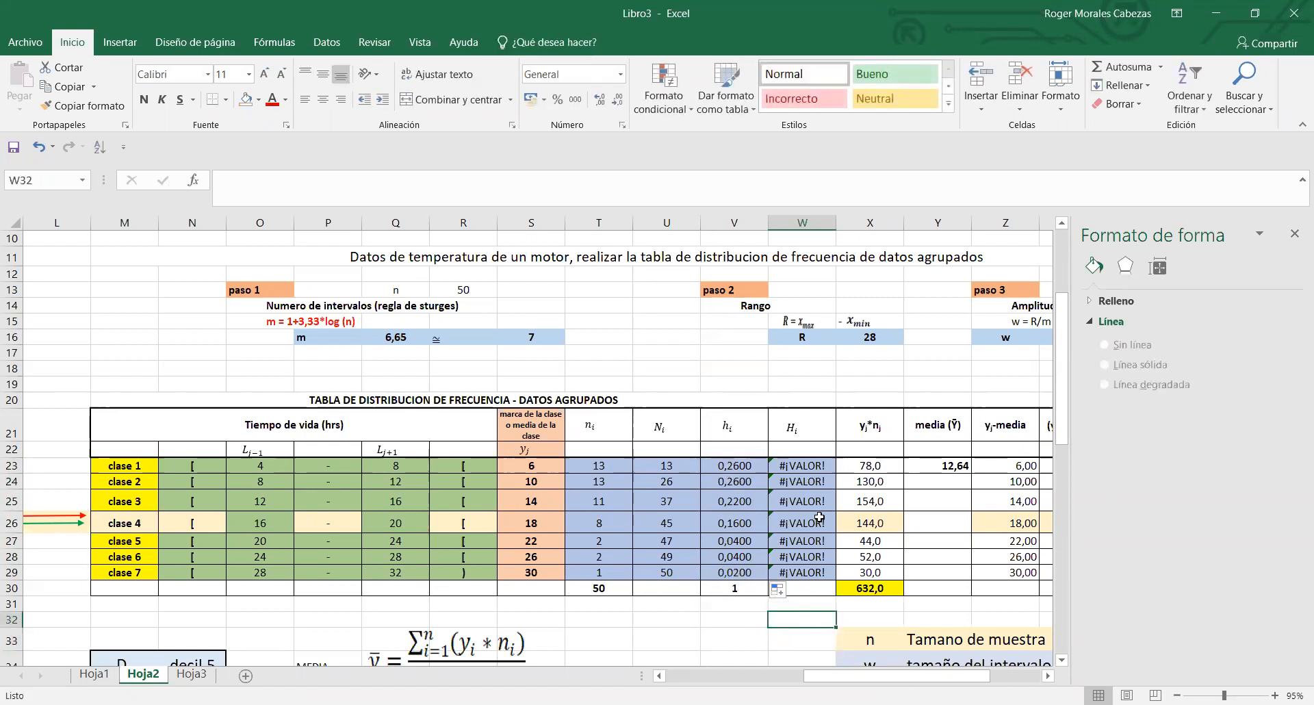
- Replace class 1's cumulative relative frequency formula in W23 with =V23
{"action": "left_click", "coordinate": [811, 469]}
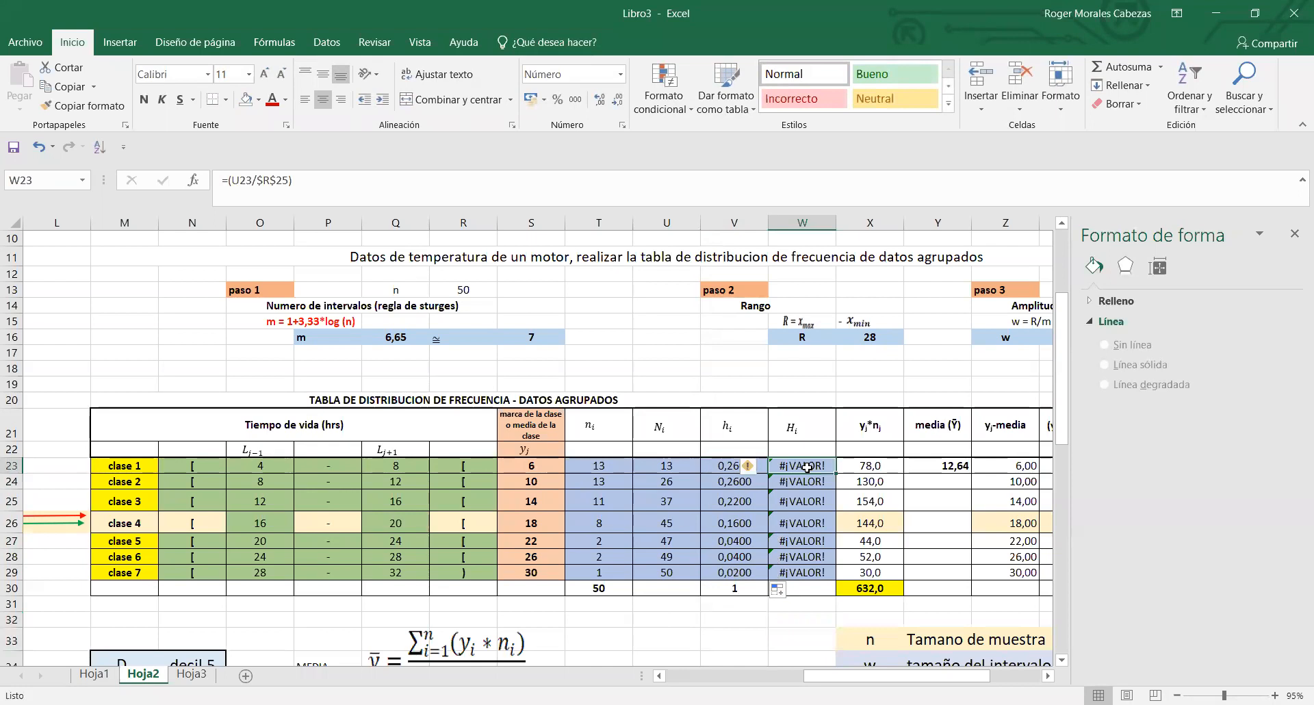
{"action": "double_click", "coordinate": [807, 467]}
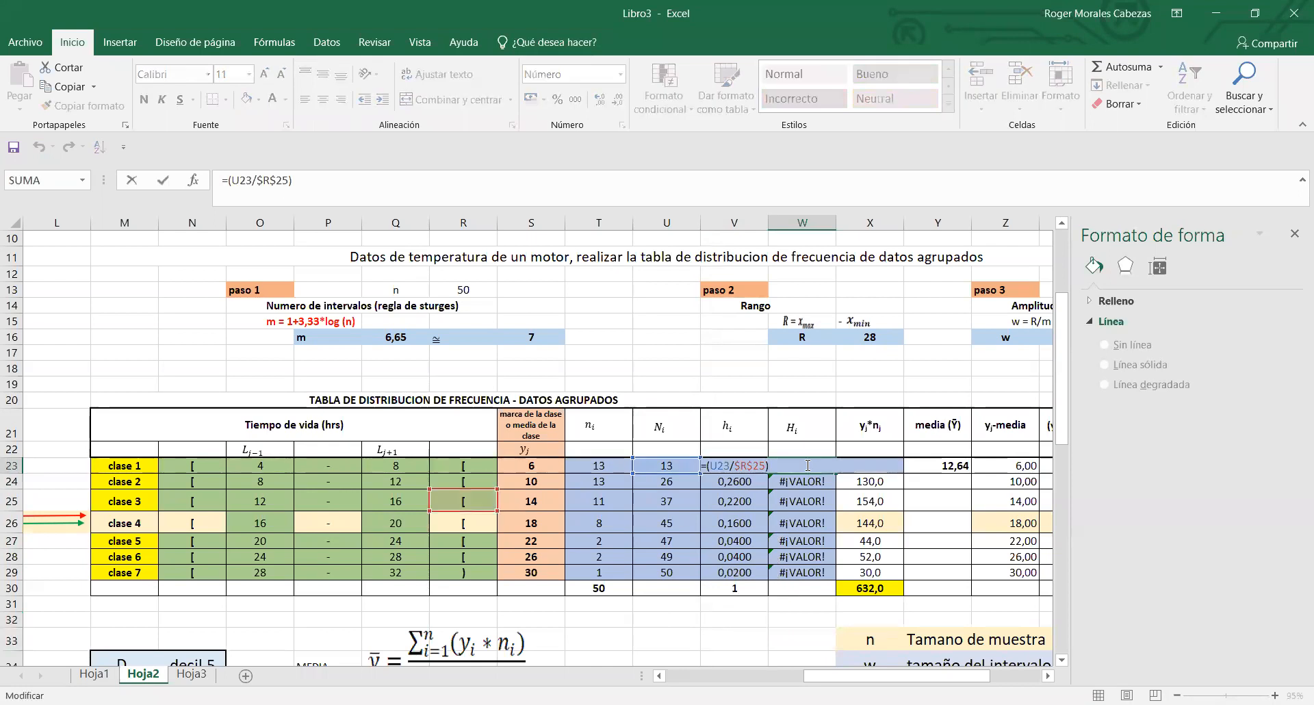
{"action": "left_click", "coordinate": [918, 483]}
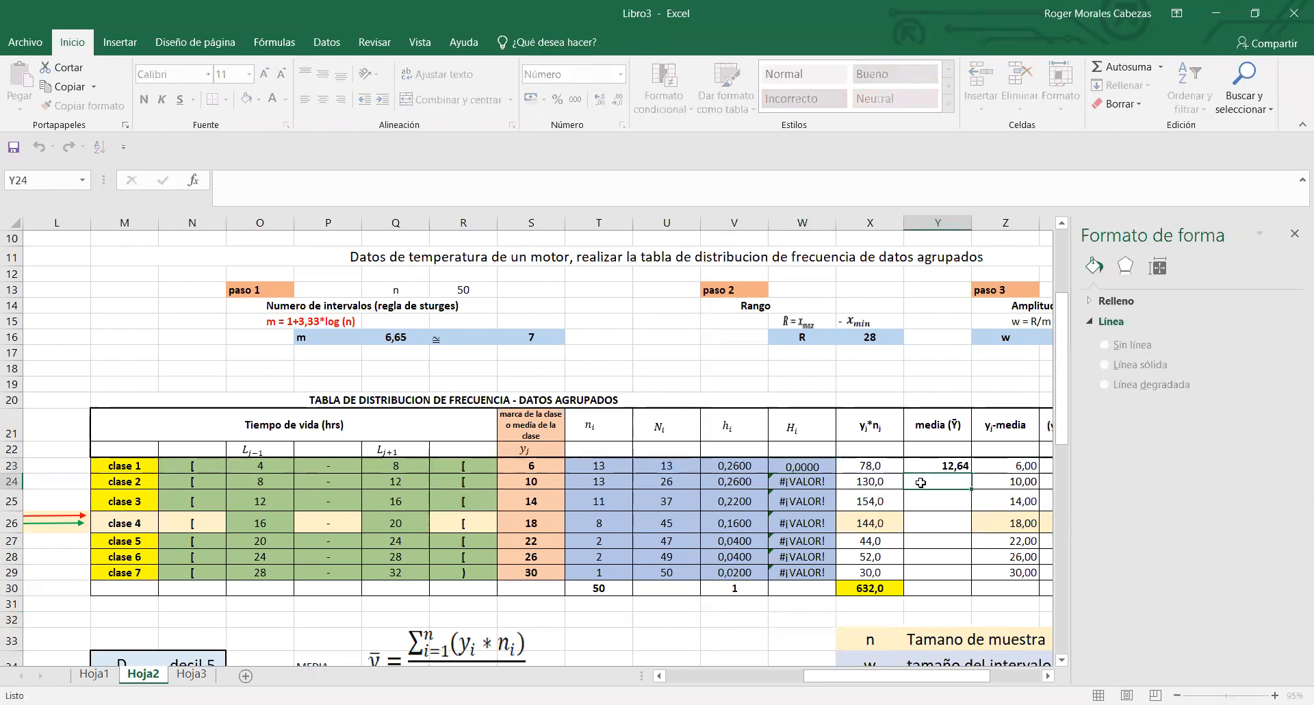
{"action": "left_click", "coordinate": [808, 468]}
{"action": "key", "text": "Delete"}
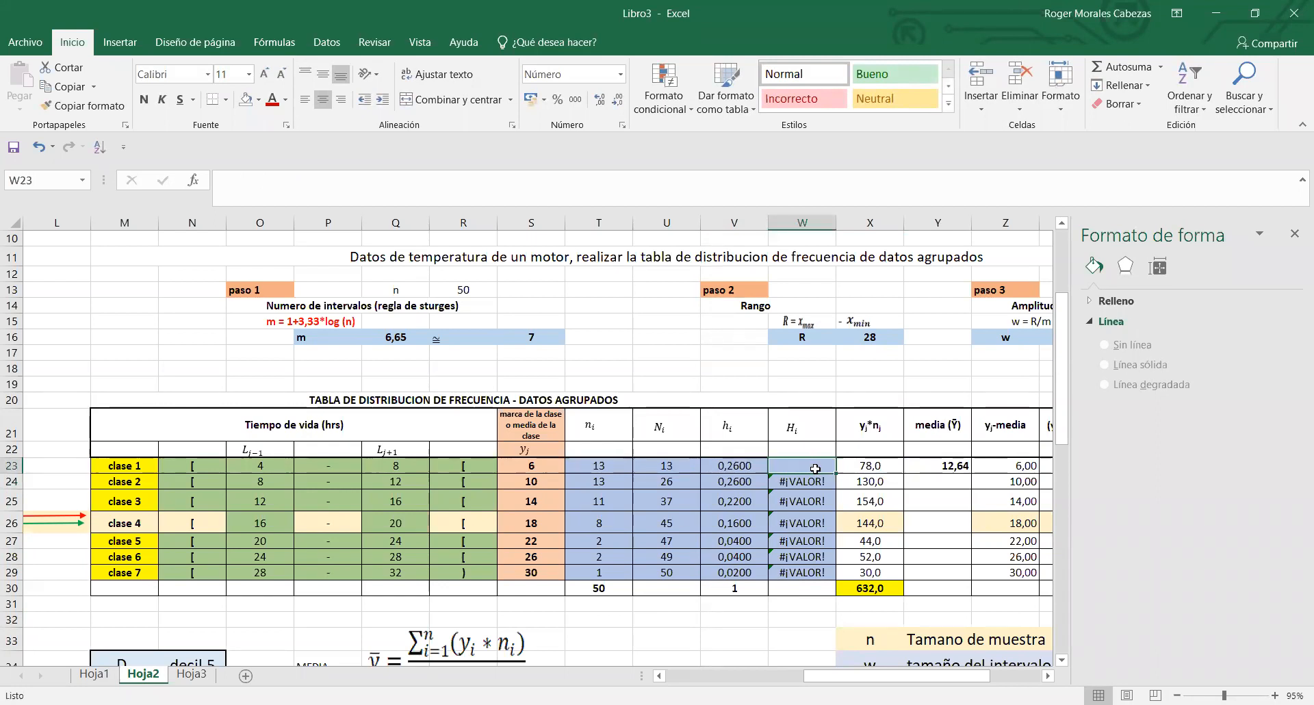
{"action": "type", "text": "="}
{"action": "left_click", "coordinate": [734, 466]}
{"action": "key", "text": "Return"}
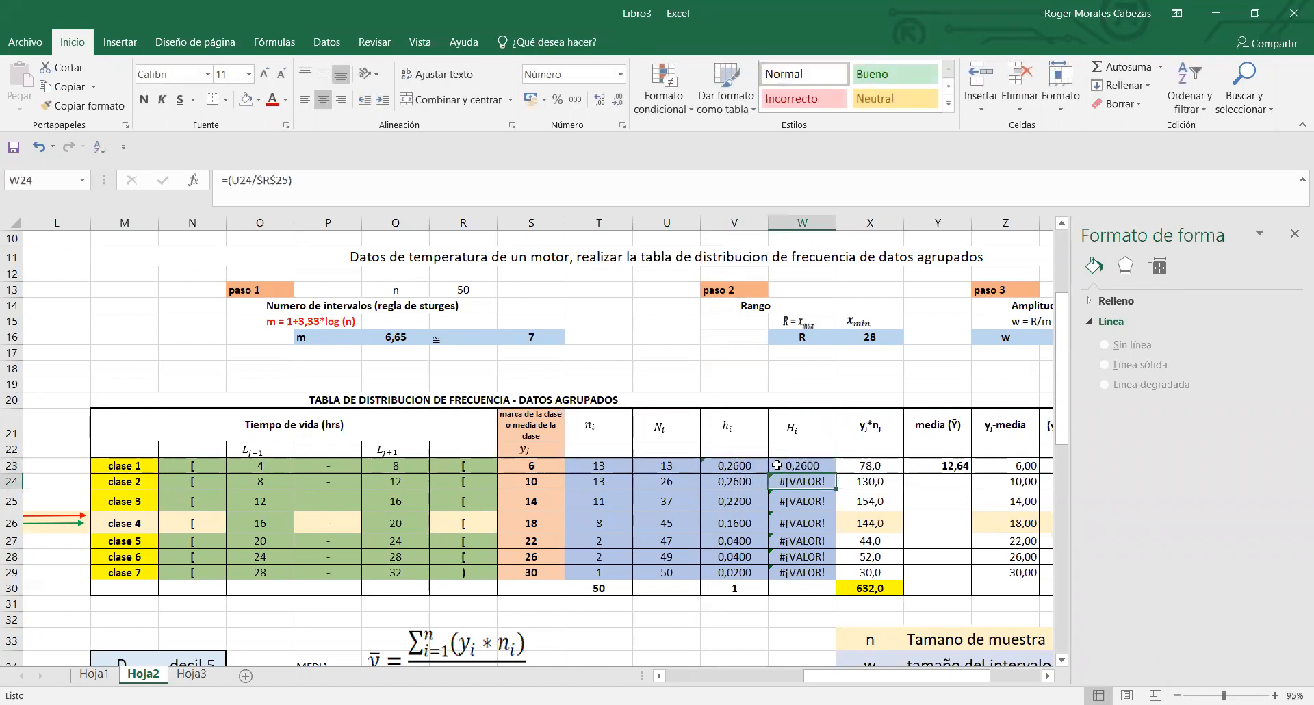
- Replace class 2's cumulative relative frequency formula in W24 with =W23+V24
{"action": "double_click", "coordinate": [798, 481]}
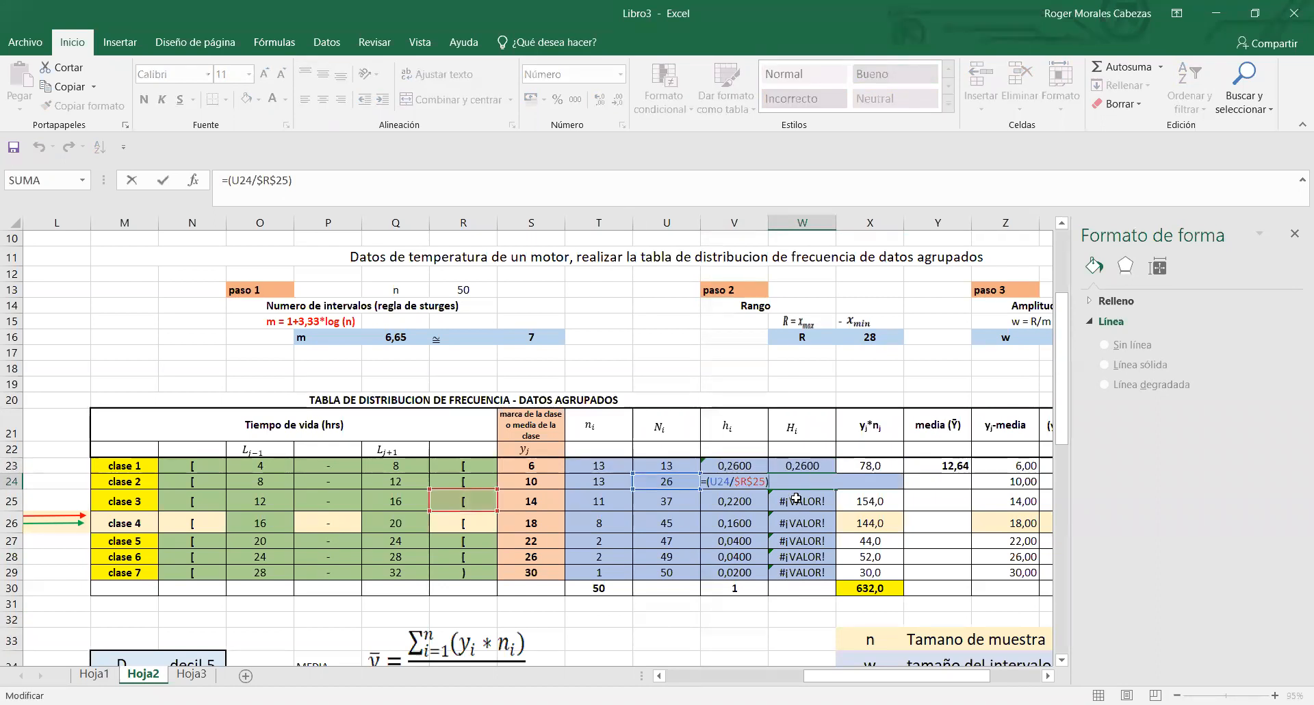
{"action": "key", "text": "Return"}
{"action": "left_click", "coordinate": [806, 484]}
{"action": "key", "text": "Delete"}
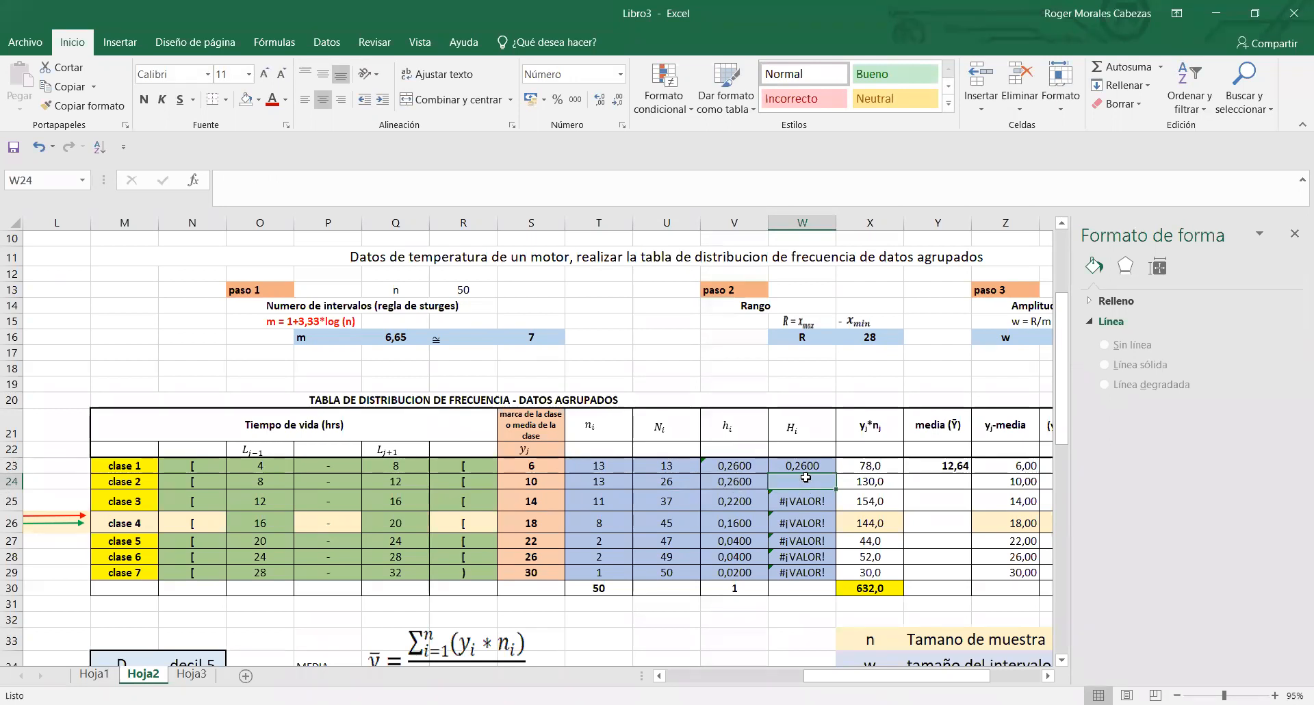
{"action": "type", "text": "="}
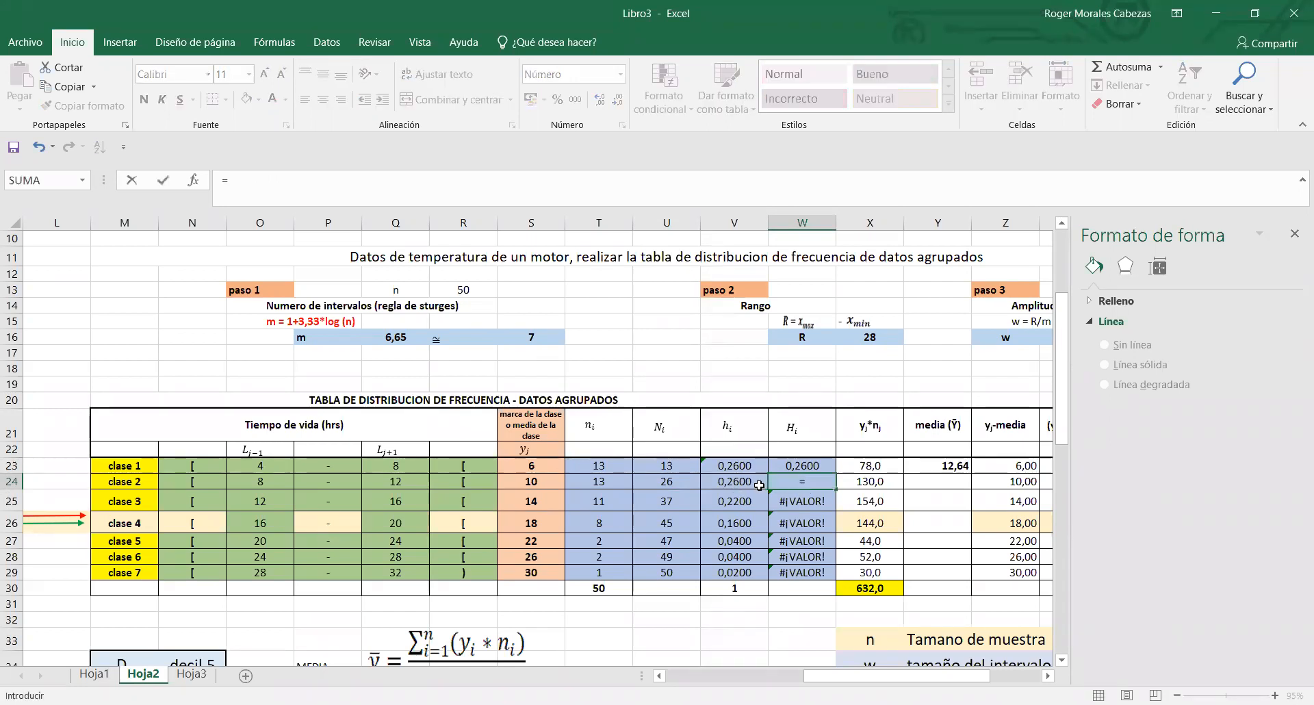
{"action": "left_click", "coordinate": [778, 465]}
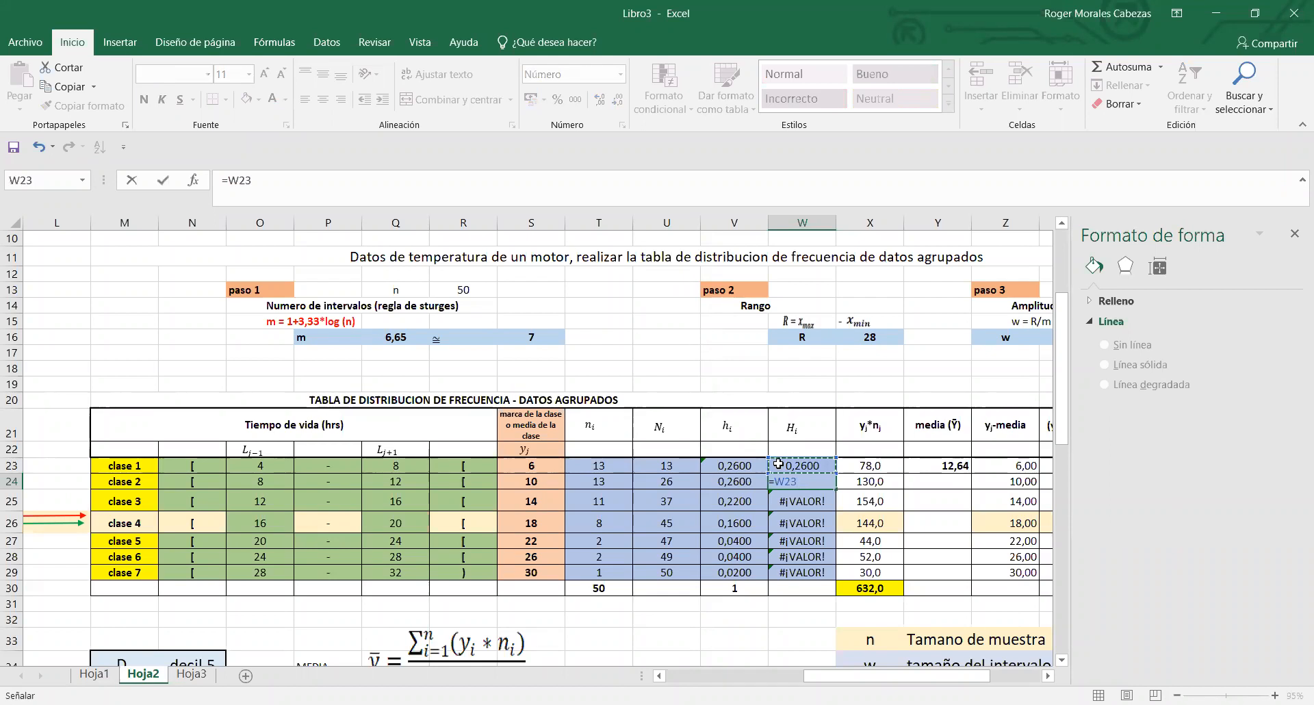
{"action": "type", "text": "+"}
{"action": "left_click", "coordinate": [753, 481]}
{"action": "key", "text": "Return"}
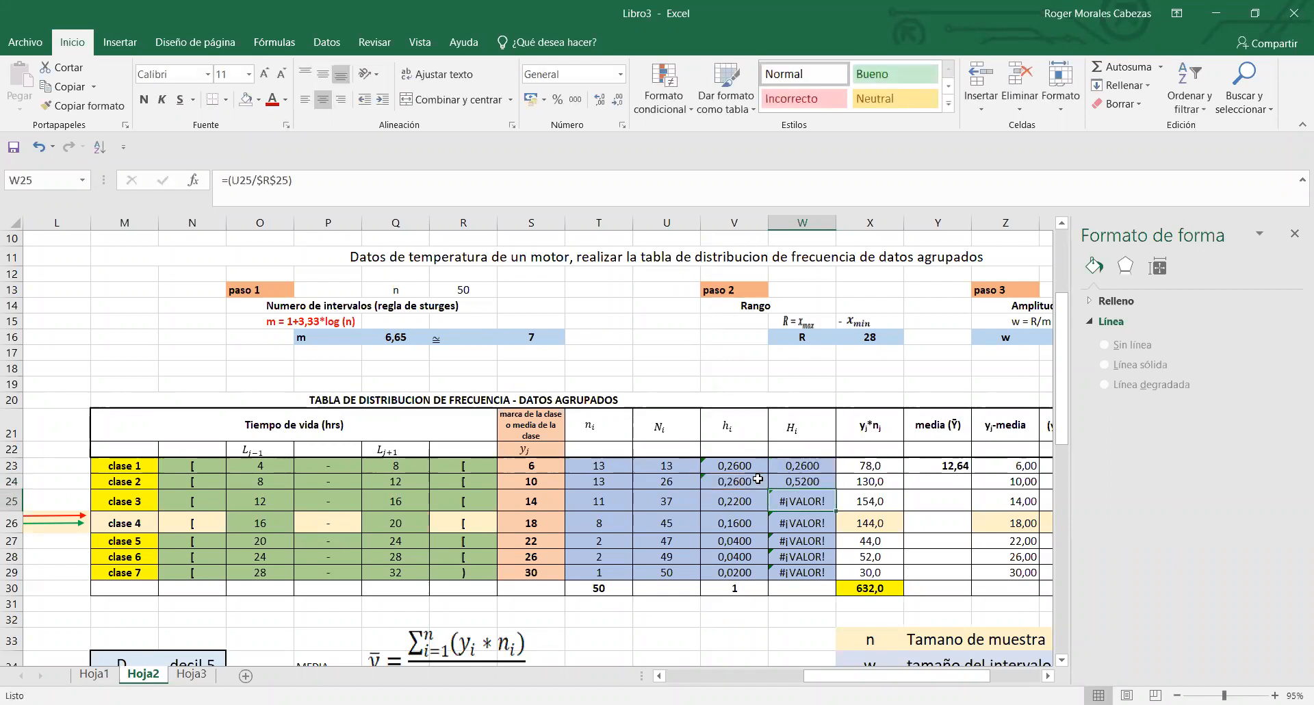
- Try to extend the cumulative relative frequency formulas of W23:W24 together down to W29
{"action": "left_click", "coordinate": [802, 479]}
{"action": "left_click_drag", "start_coordinate": [809, 467], "coordinate": [826, 575]}
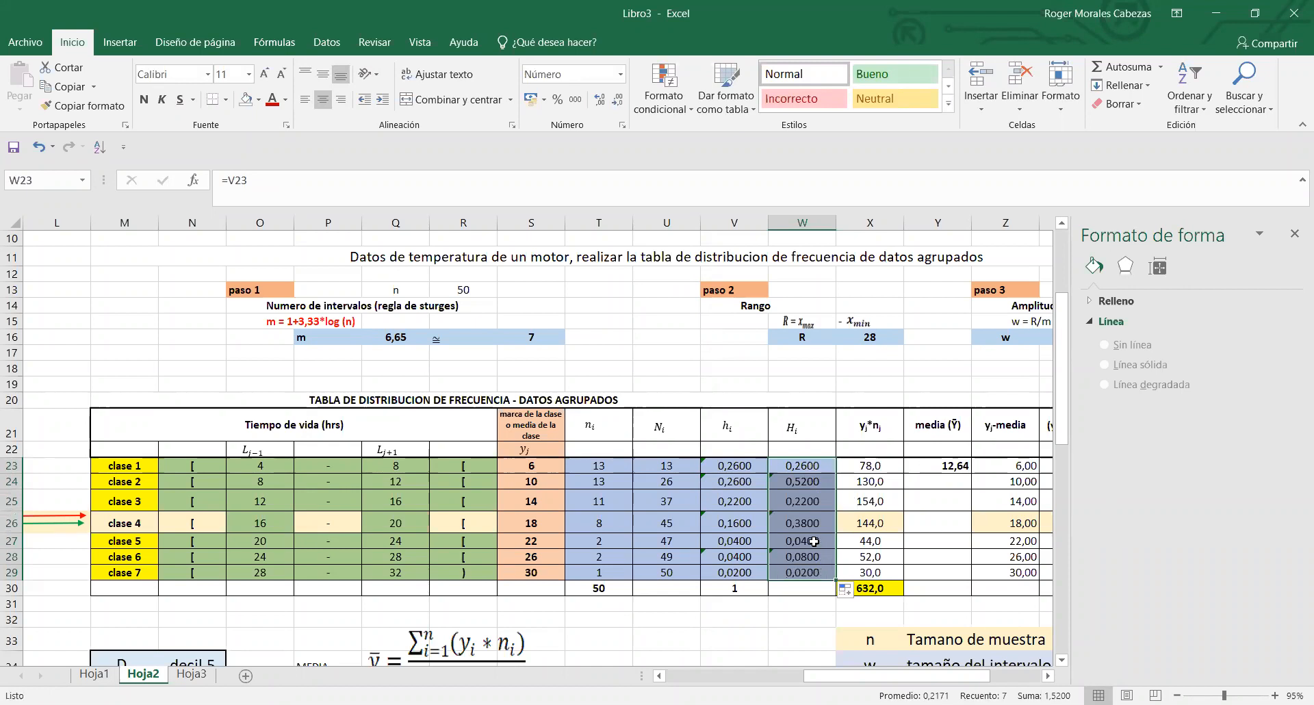
{"action": "key", "text": "ctrl+z"}
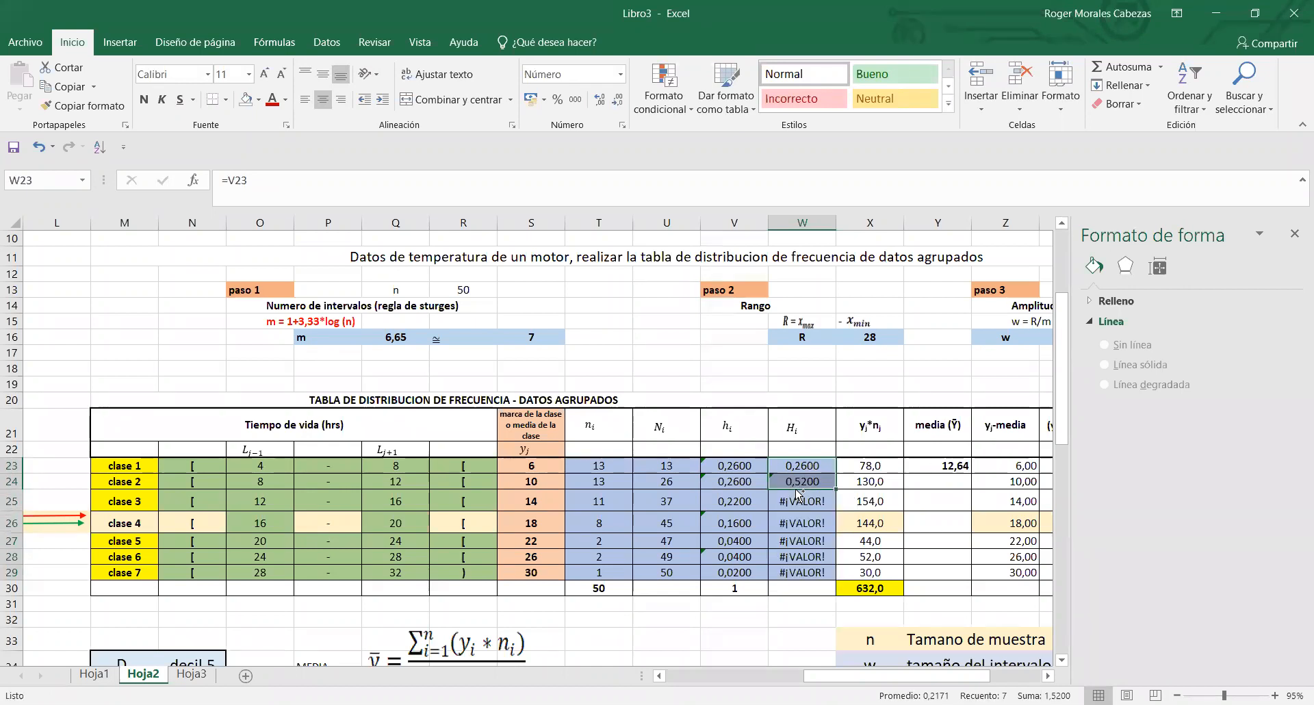
- Replace class 3's cumulative relative frequency formula in W25 with =W24+V25
{"action": "left_click", "coordinate": [799, 479]}
{"action": "double_click", "coordinate": [803, 495]}
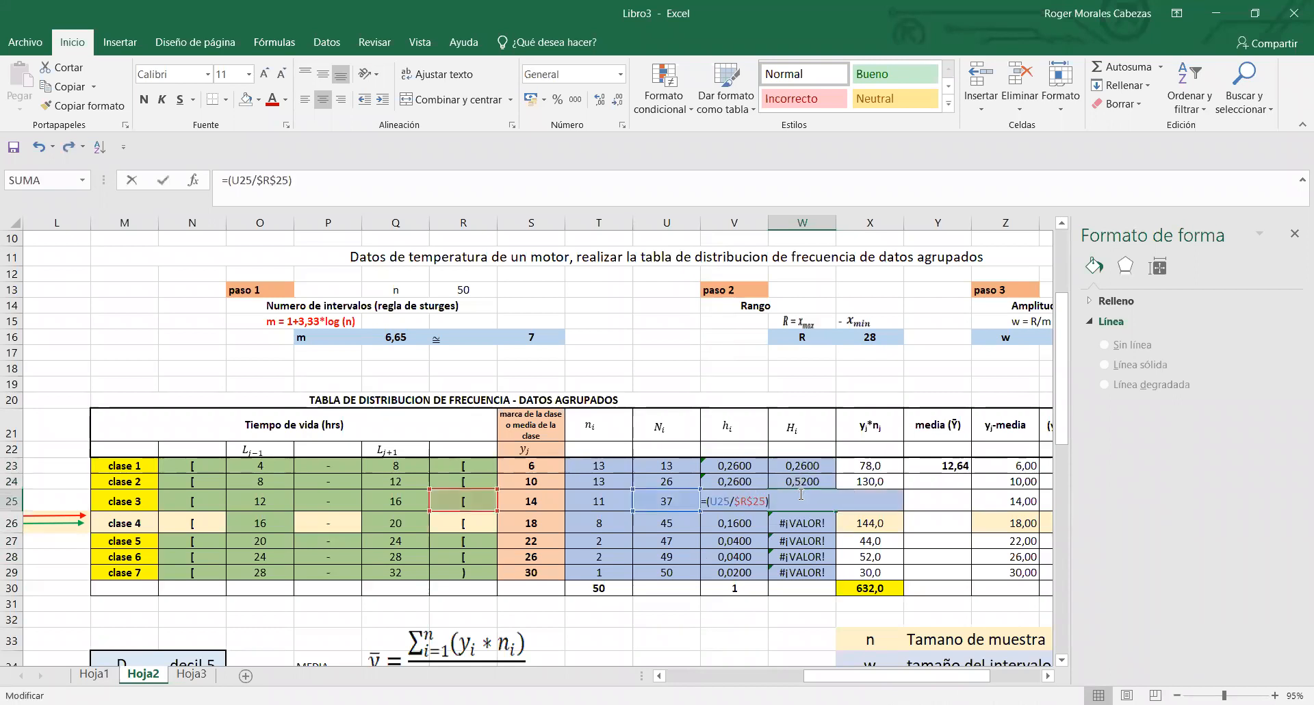
{"action": "key", "text": "Escape"}
{"action": "left_click", "coordinate": [810, 481]}
{"action": "left_click", "coordinate": [818, 492]}
{"action": "key", "text": "Delete"}
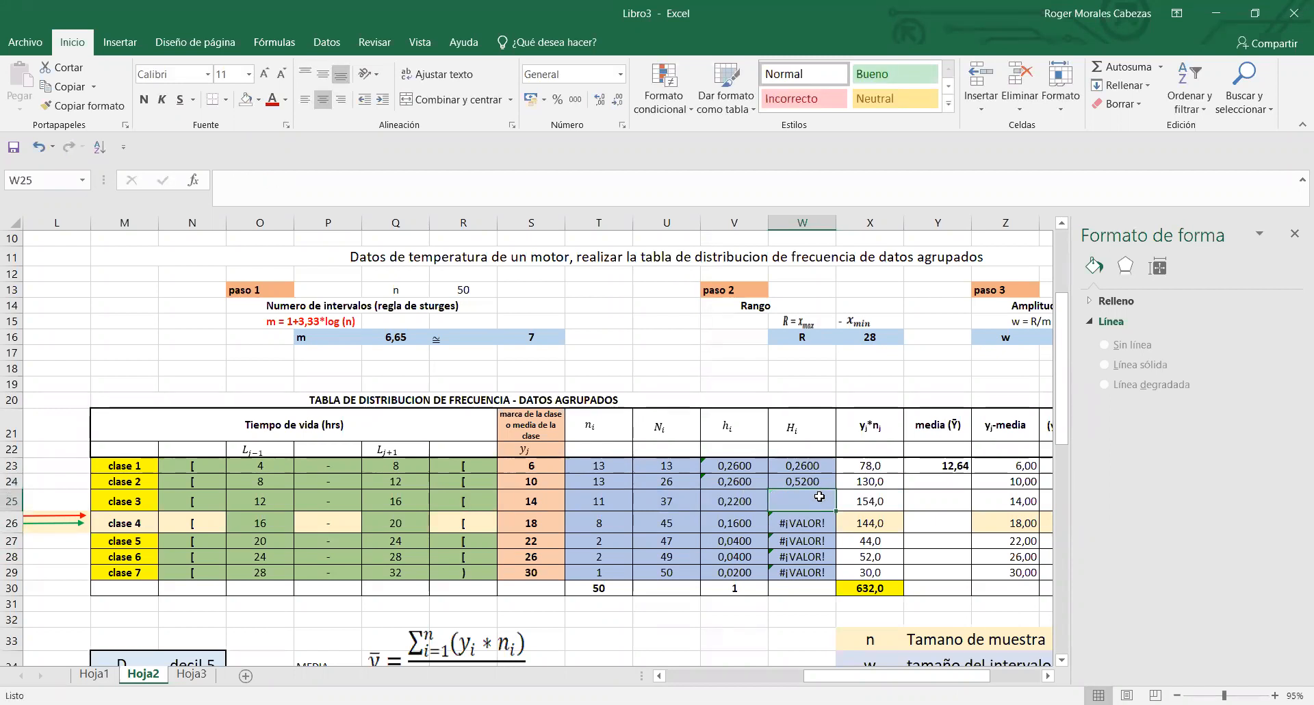
{"action": "type", "text": "="}
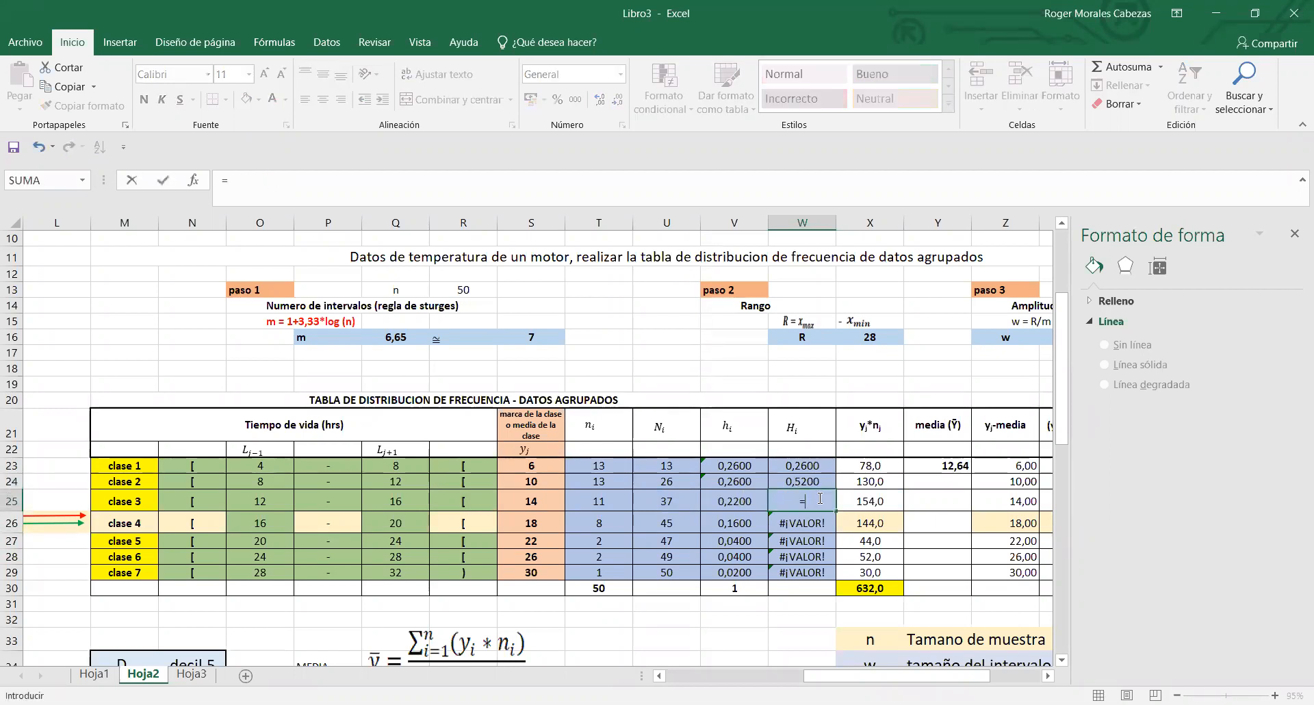
{"action": "left_click", "coordinate": [803, 480]}
{"action": "type", "text": "+"}
{"action": "left_click", "coordinate": [745, 496]}
{"action": "key", "text": "Return"}
- Extend the cumulative relative frequency formulas from W24:W25 down to W29 and check class 7's formula
{"action": "left_click_drag", "start_coordinate": [796, 484], "coordinate": [832, 575]}
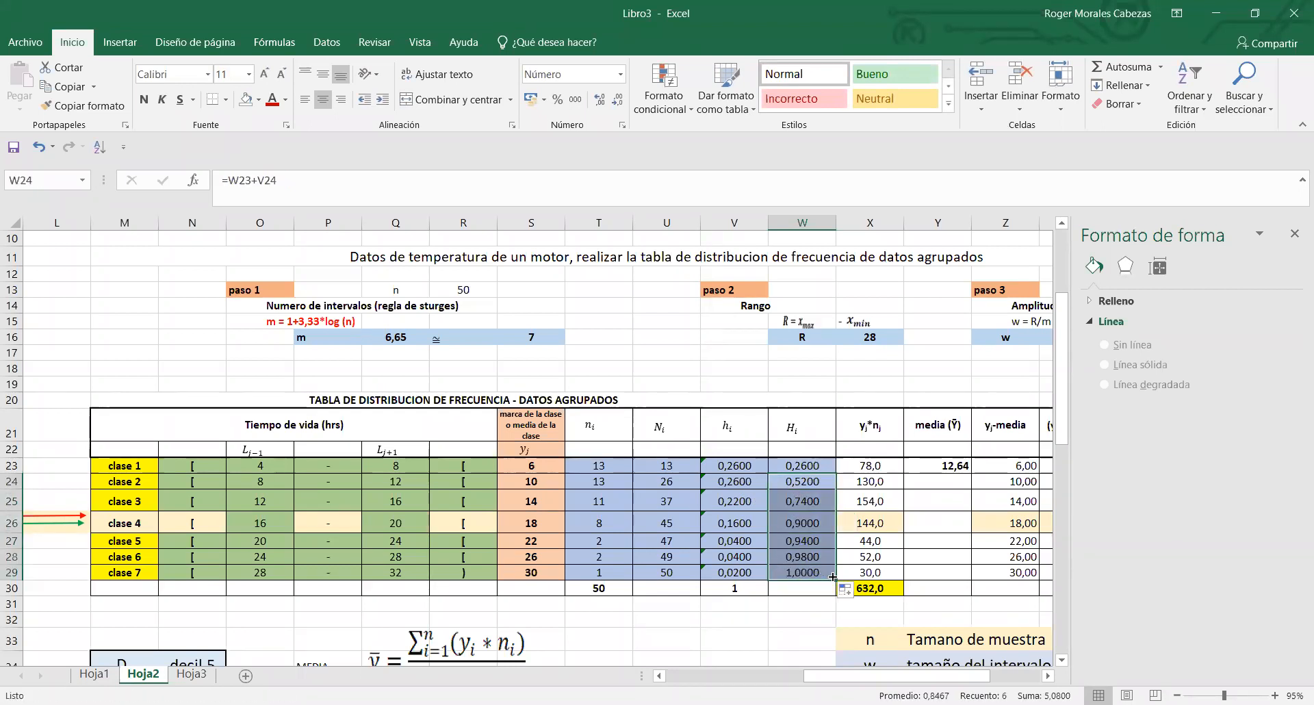
{"action": "left_click", "coordinate": [818, 587]}
{"action": "left_click", "coordinate": [818, 570]}
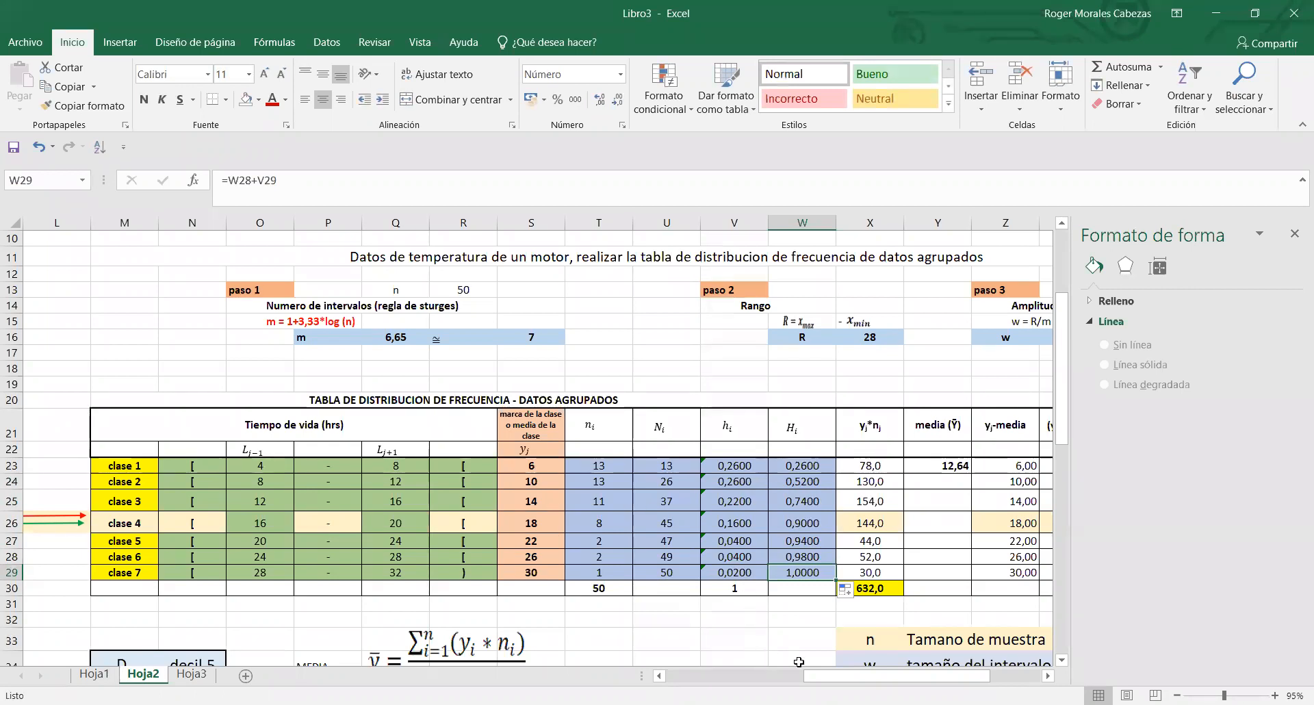
- Examine the frequency table in M21:W30 and the additional mean and deviation columns in X20:AB30, starting with column X
{"action": "left_click_drag", "start_coordinate": [819, 678], "coordinate": [807, 679]}
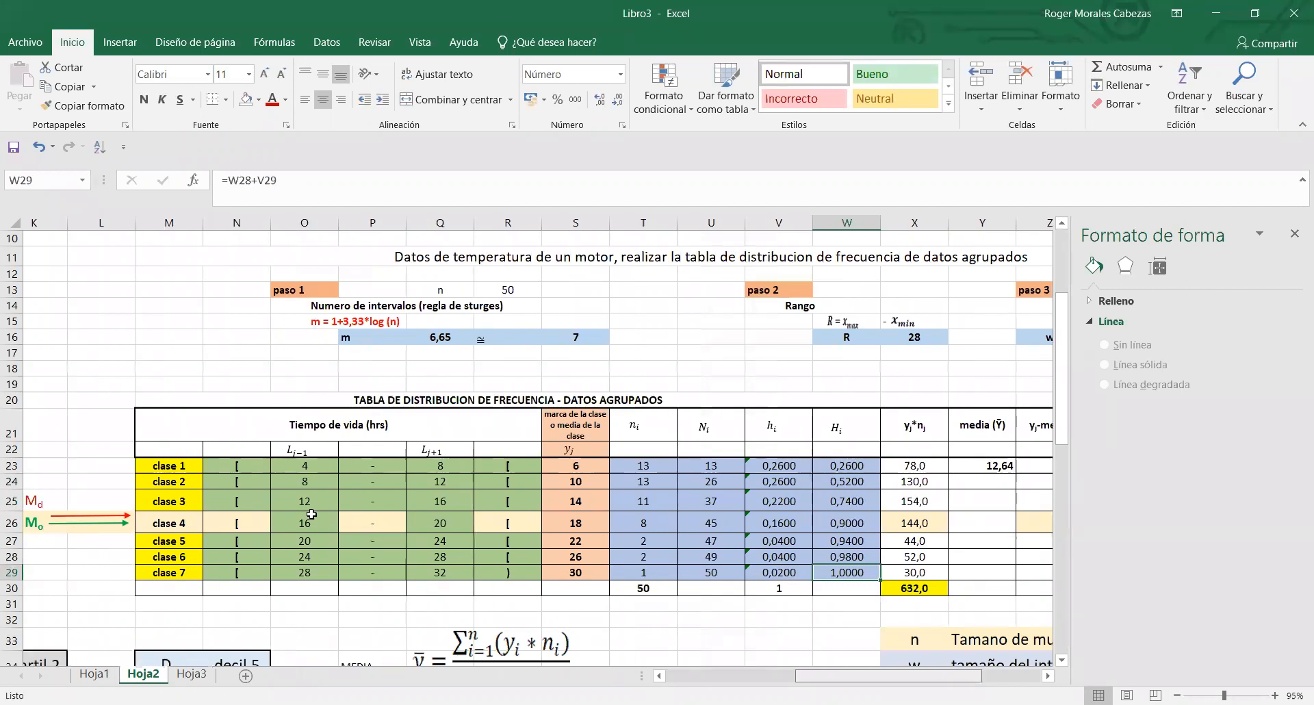
{"action": "left_click", "coordinate": [257, 424]}
{"action": "left_click_drag", "start_coordinate": [620, 441], "coordinate": [881, 588]}
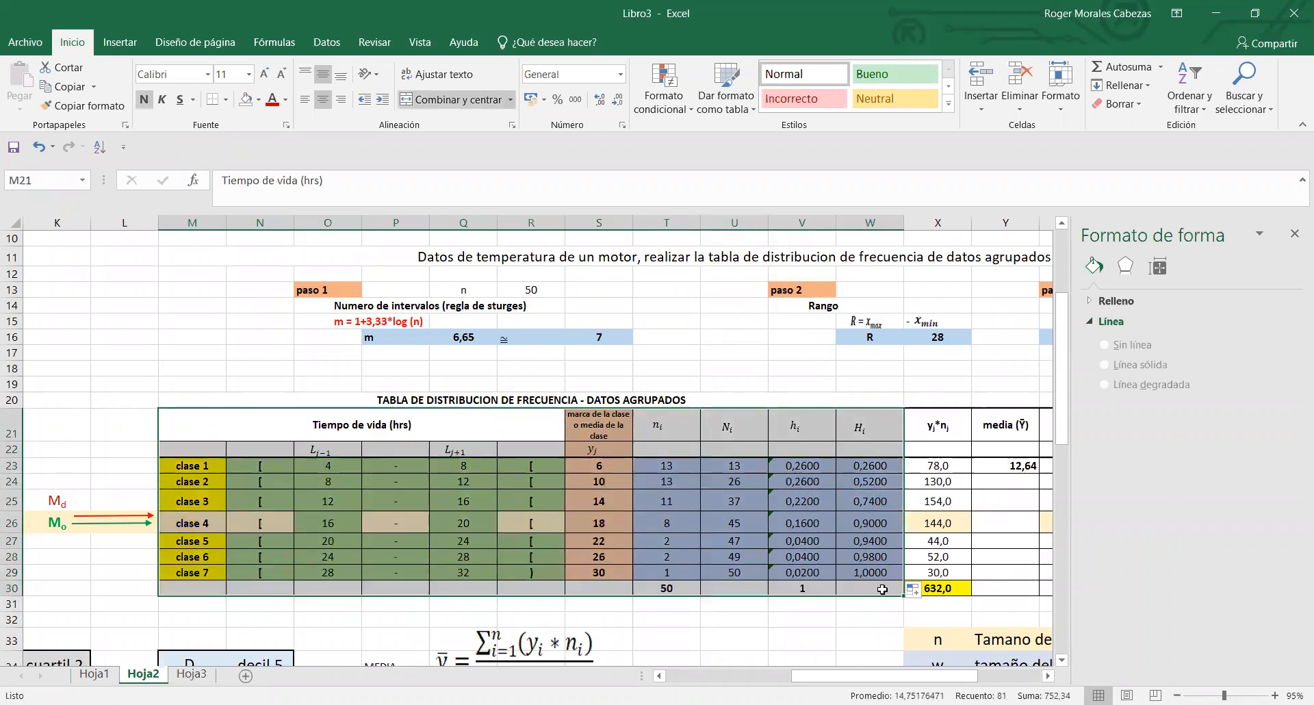
{"action": "left_click_drag", "start_coordinate": [911, 677], "coordinate": [976, 682]}
{"action": "left_click_drag", "start_coordinate": [614, 400], "coordinate": [881, 587]}
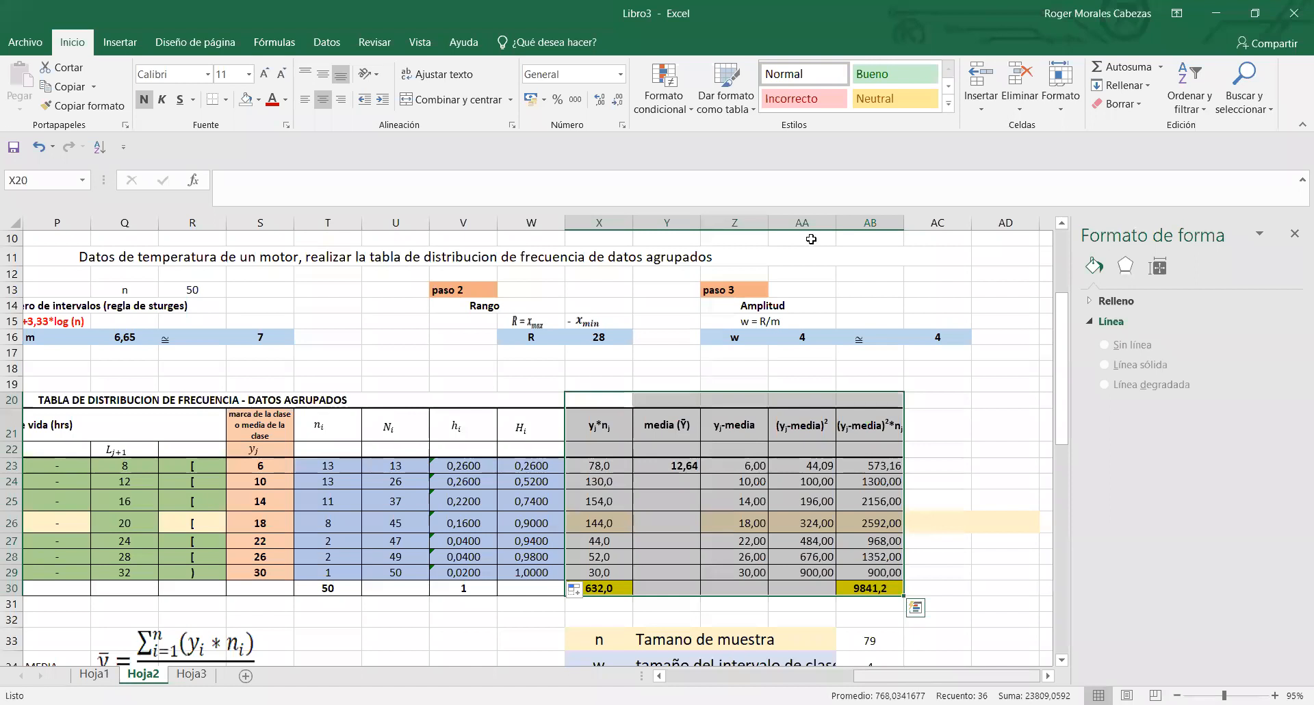
{"action": "left_click", "coordinate": [907, 391]}
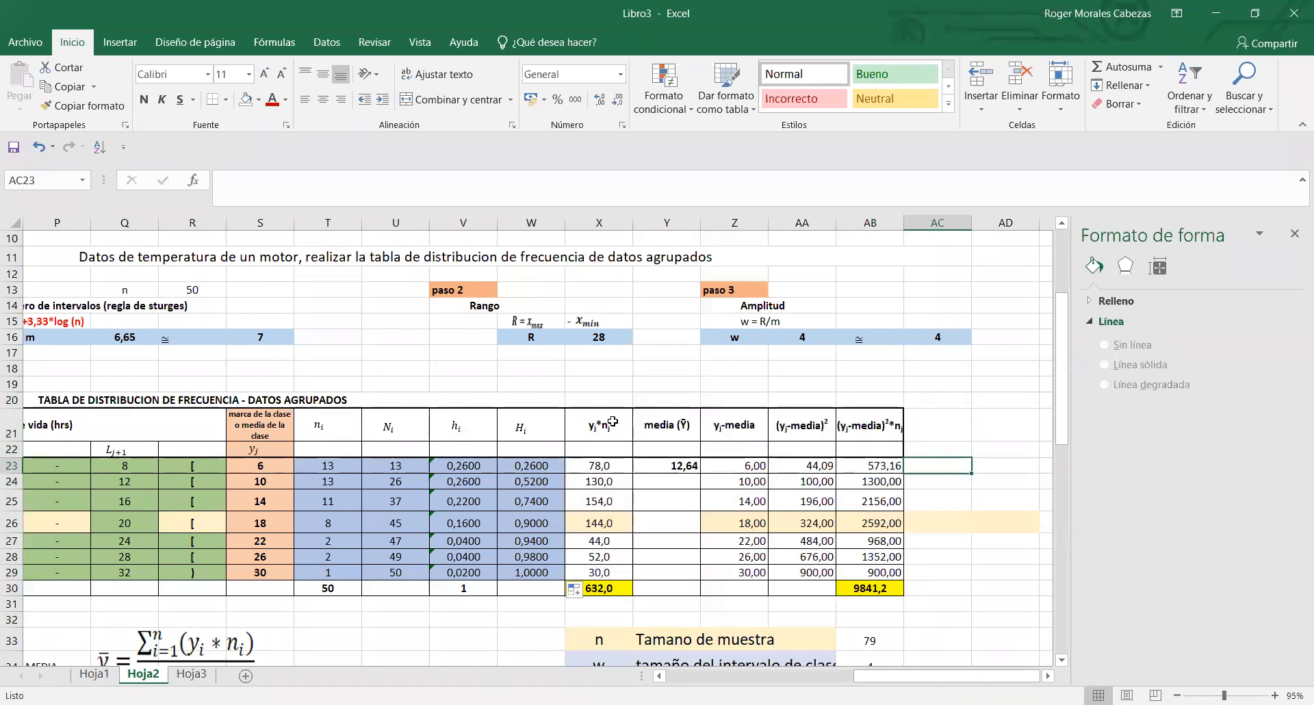
{"action": "left_click", "coordinate": [612, 421]}
{"action": "left_click", "coordinate": [593, 223]}
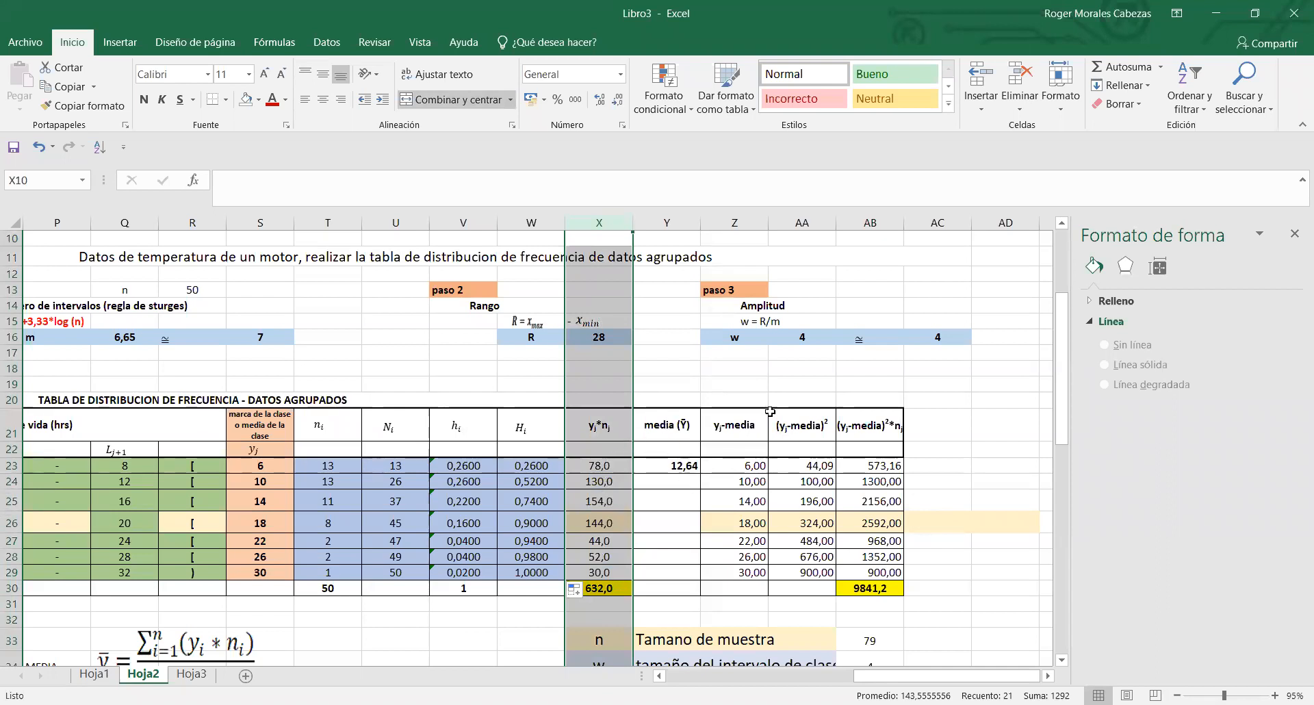
- Examine the deviation columns Z:AB with their total in AB30, and the dispersion measures section in rows 48 to 55
{"action": "left_click_drag", "start_coordinate": [755, 225], "coordinate": [883, 466]}
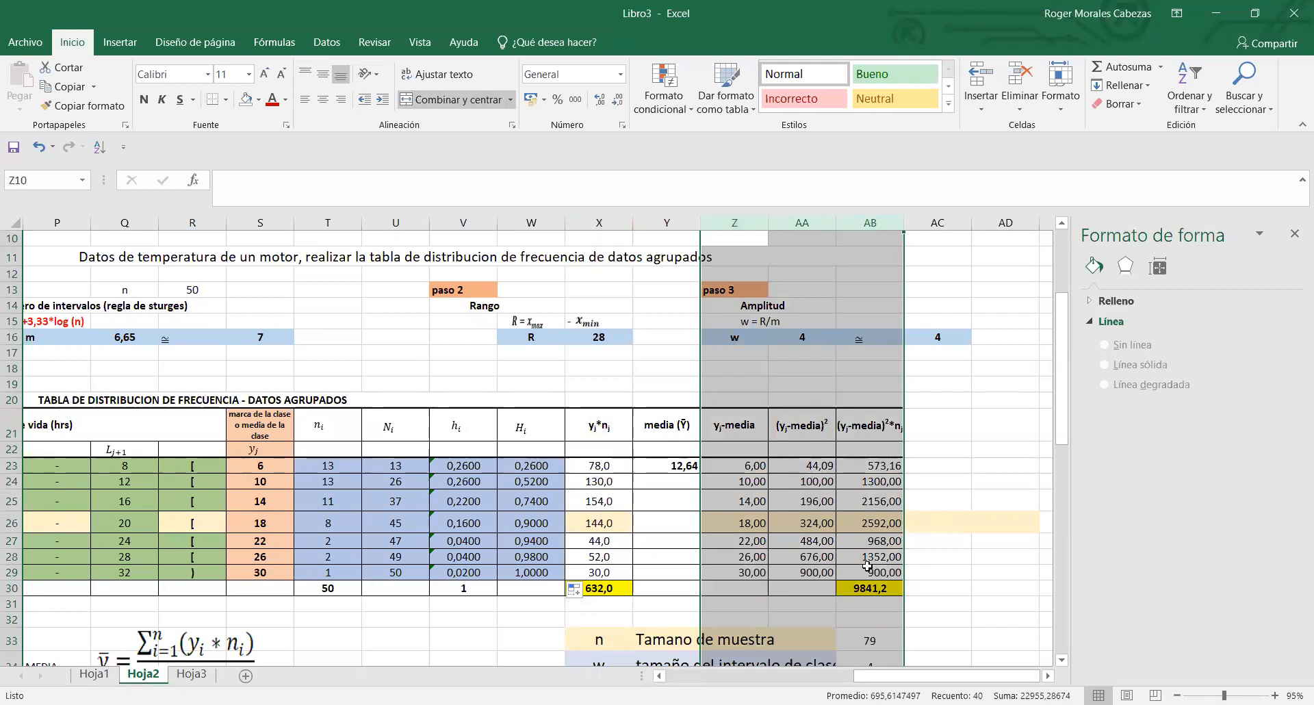
{"action": "left_click", "coordinate": [864, 588]}
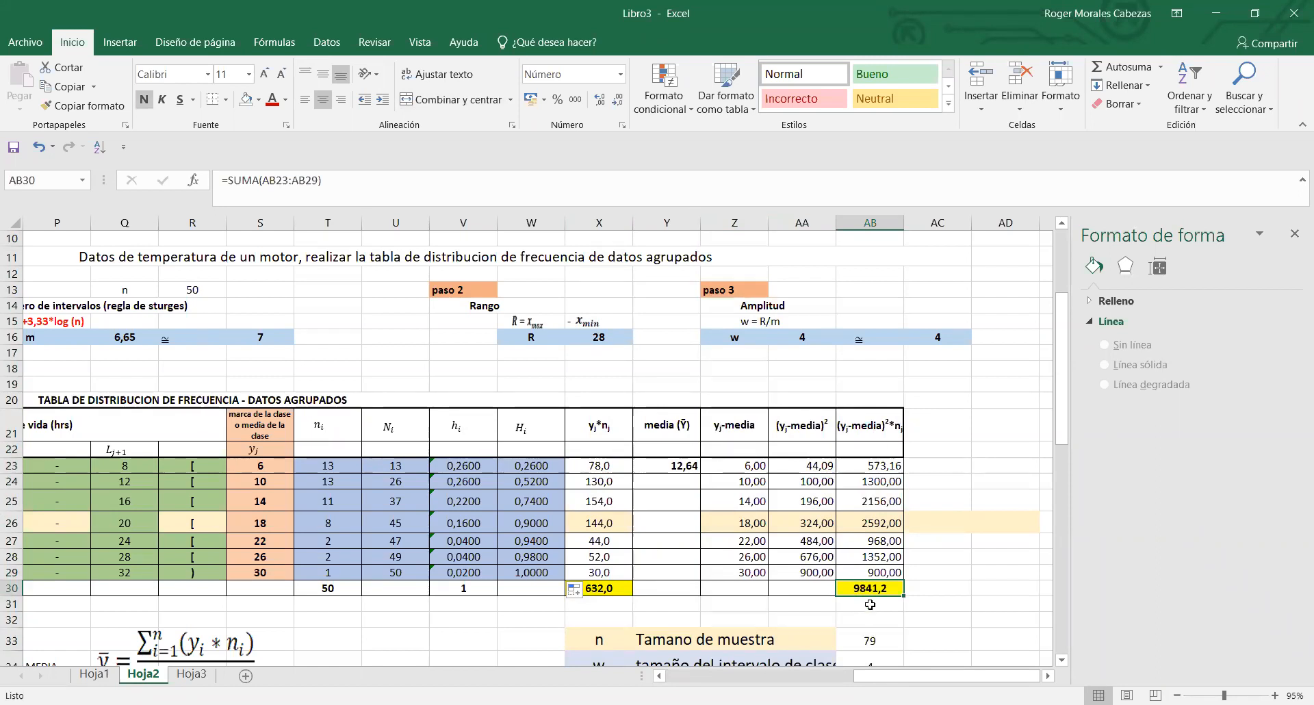
{"action": "left_click_drag", "start_coordinate": [1062, 388], "coordinate": [1094, 604]}
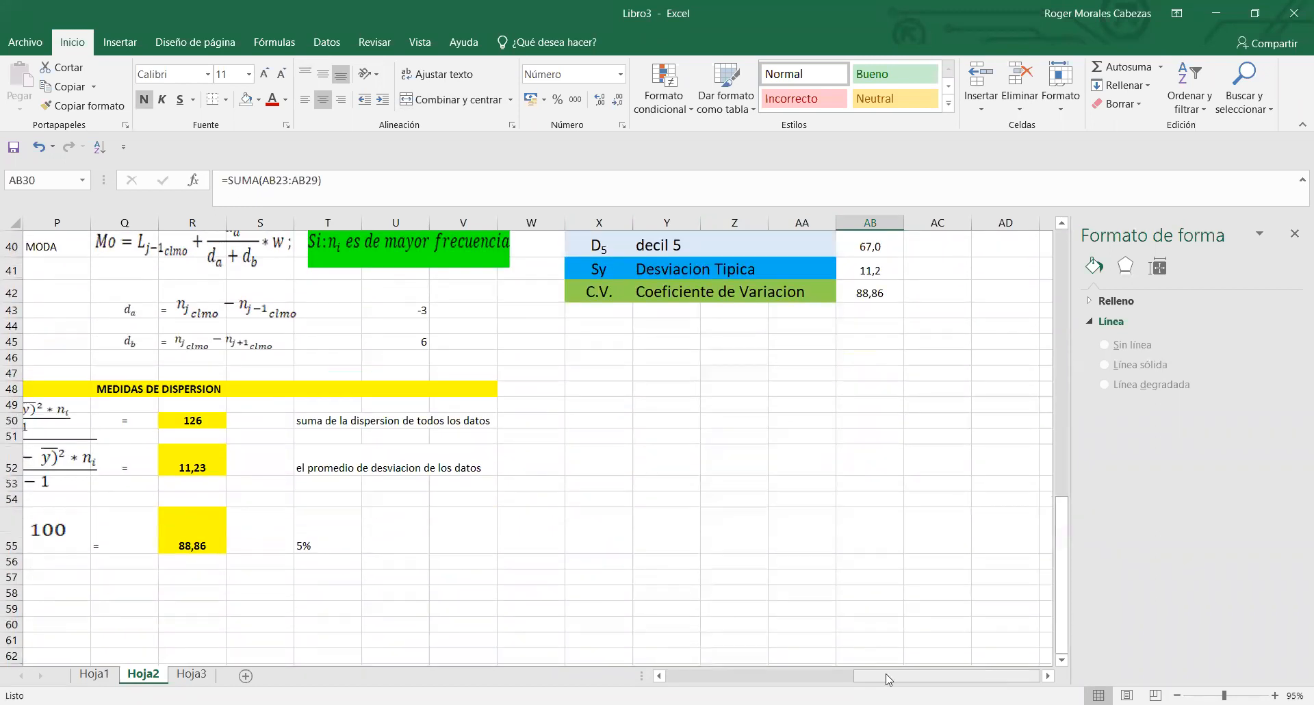
{"action": "left_click_drag", "start_coordinate": [888, 679], "coordinate": [801, 679]}
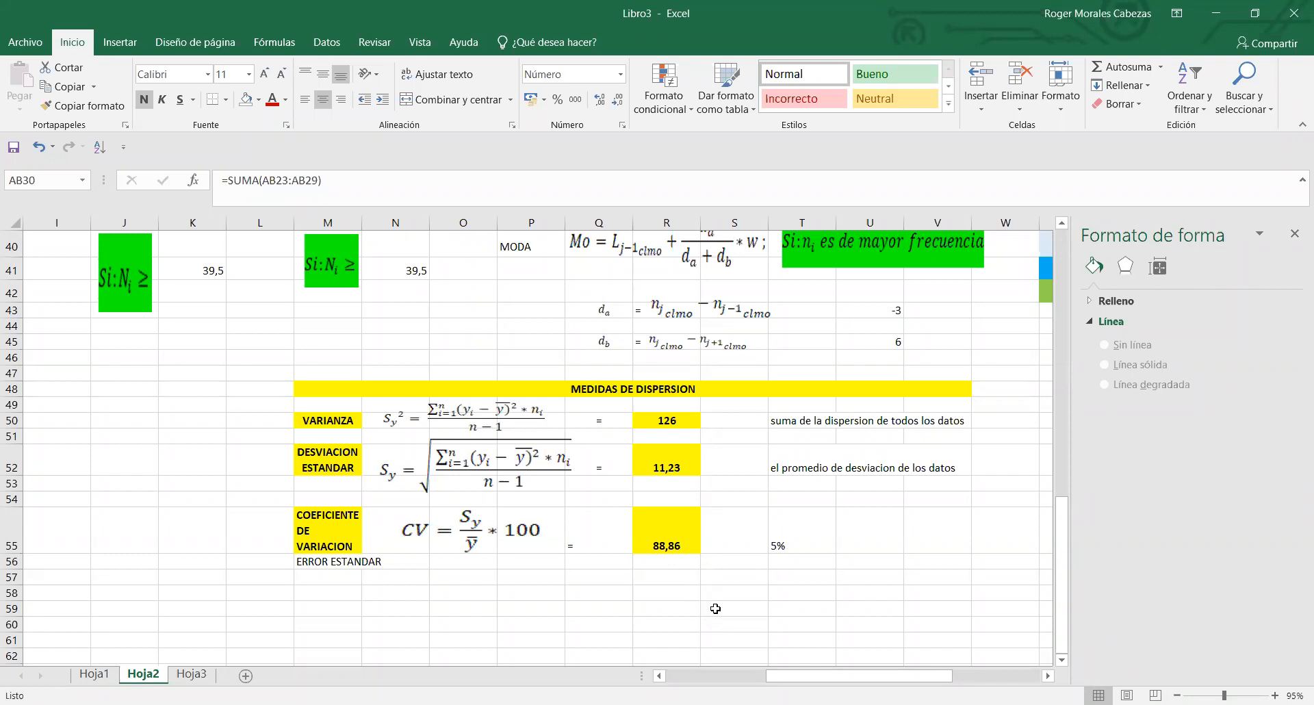
{"action": "left_click_drag", "start_coordinate": [897, 677], "coordinate": [972, 677]}
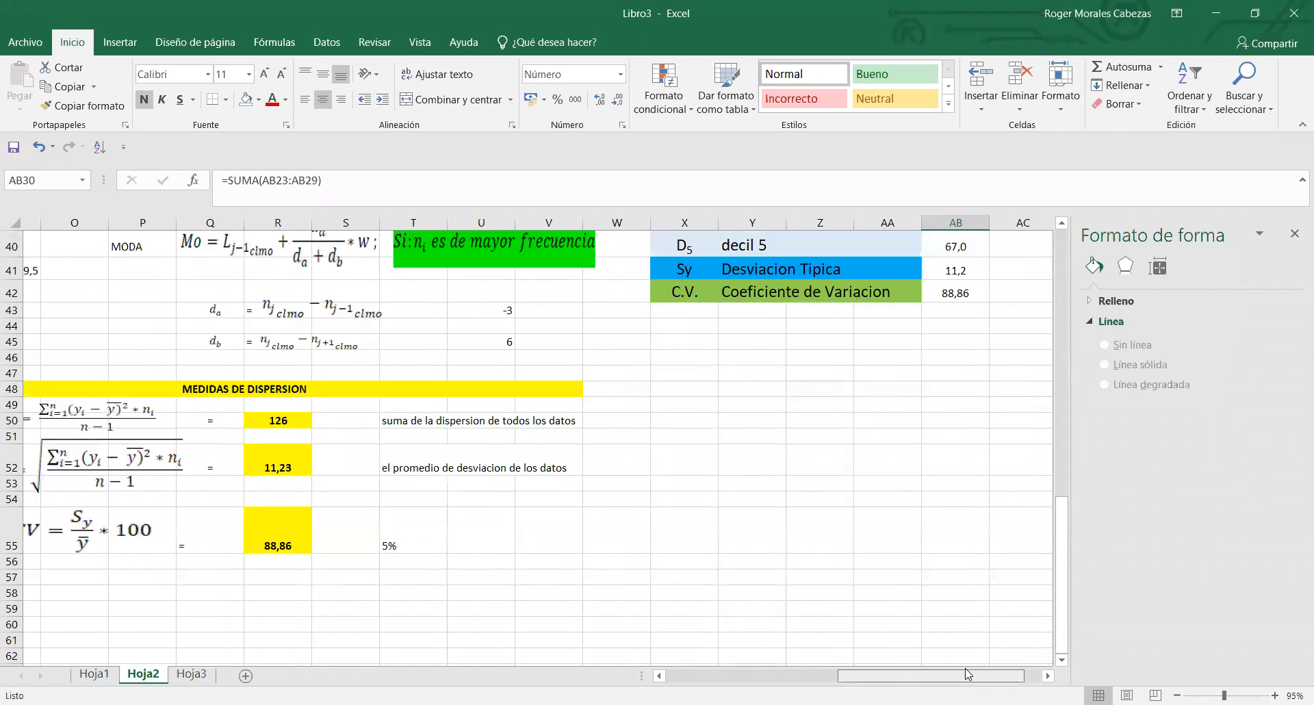
{"action": "left_click_drag", "start_coordinate": [1060, 602], "coordinate": [1073, 394]}
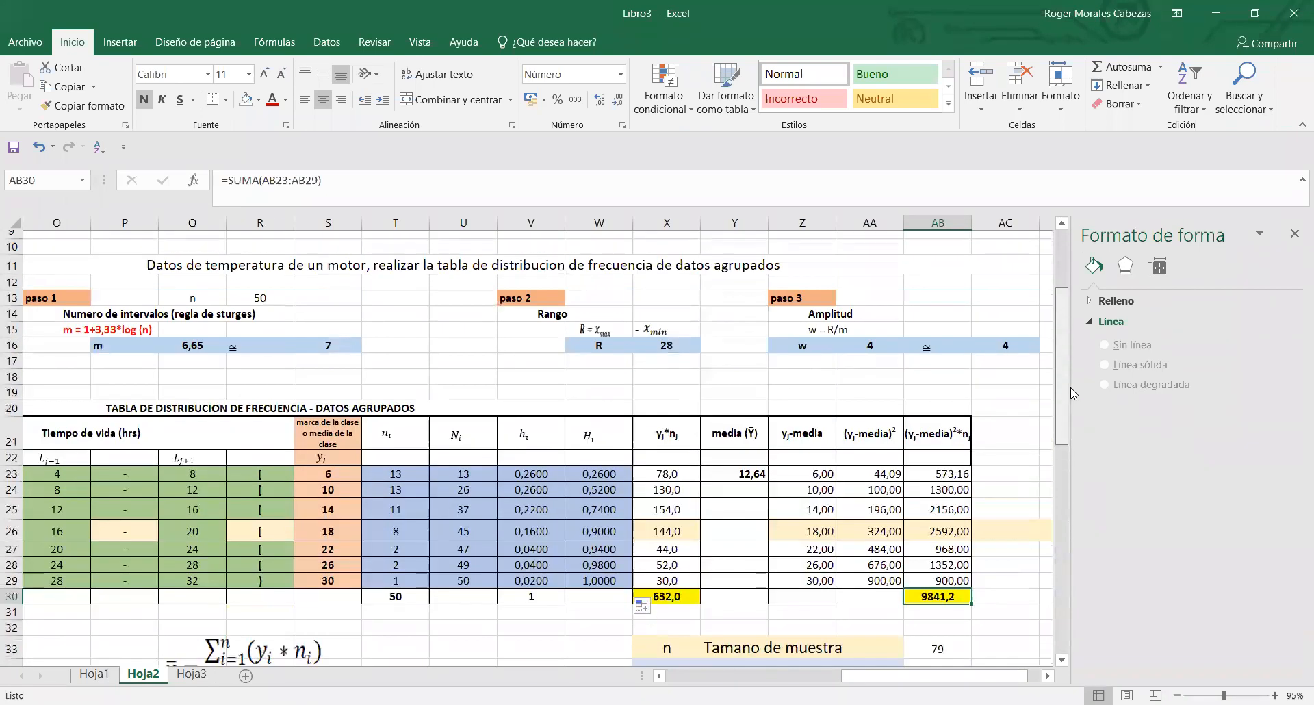
- Clear the contents of X23:AB29 in the product, mean and deviation columns, keeping the totals in row 30
{"action": "left_click_drag", "start_coordinate": [686, 466], "coordinate": [945, 561]}
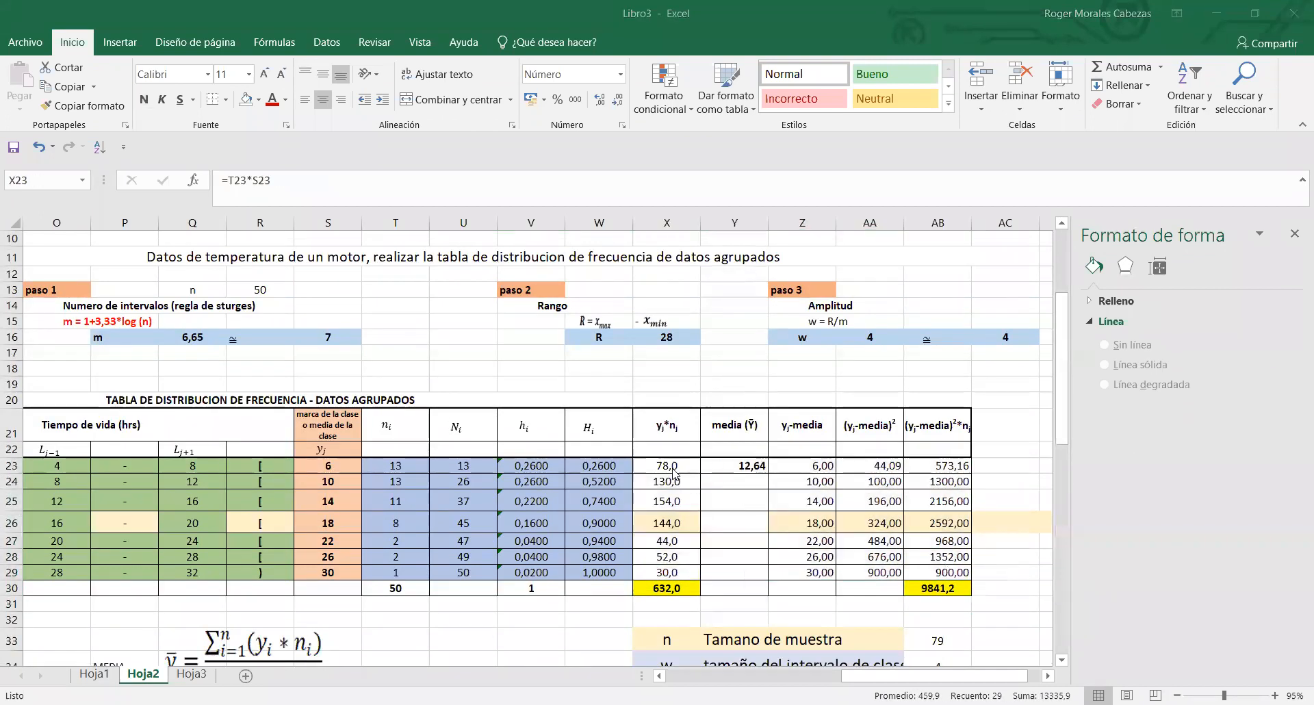
{"action": "left_click_drag", "start_coordinate": [673, 472], "coordinate": [938, 569]}
{"action": "key", "text": "Delete"}
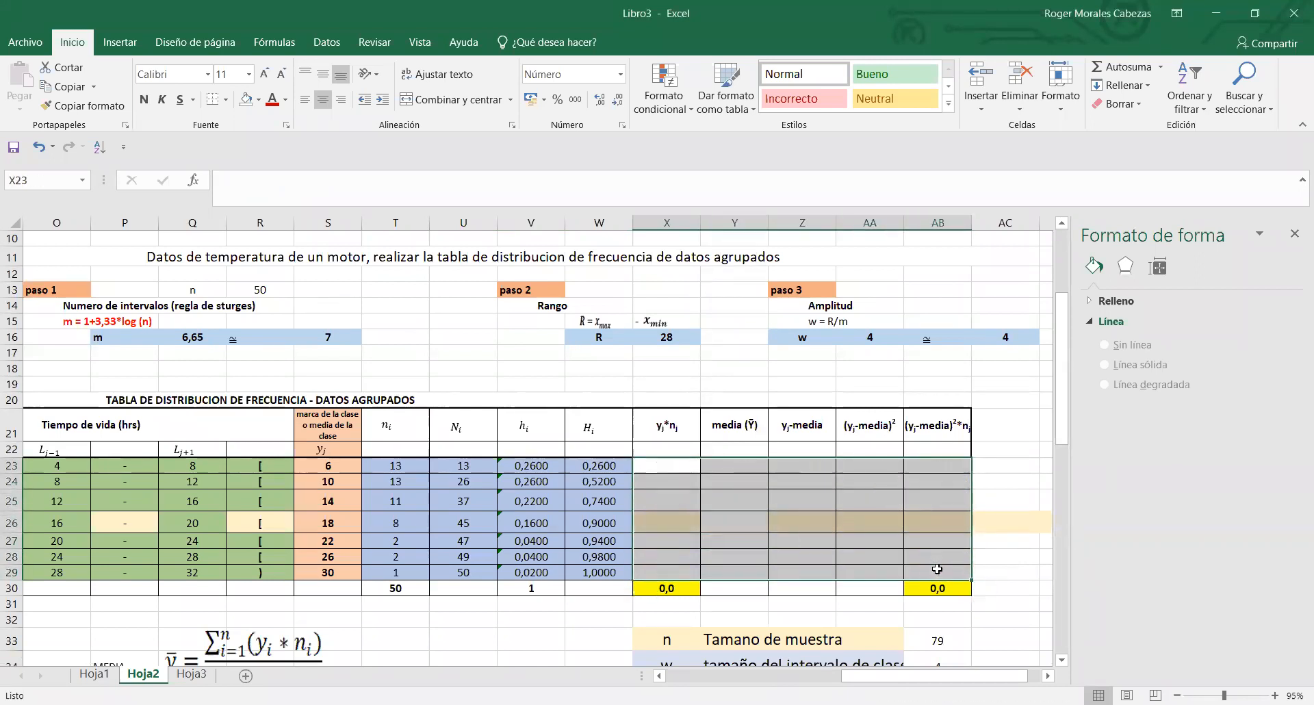
- Enter =S23*T23 in X23 for the class mark times frequency and extend the formula down to X29
{"action": "left_click", "coordinate": [690, 468]}
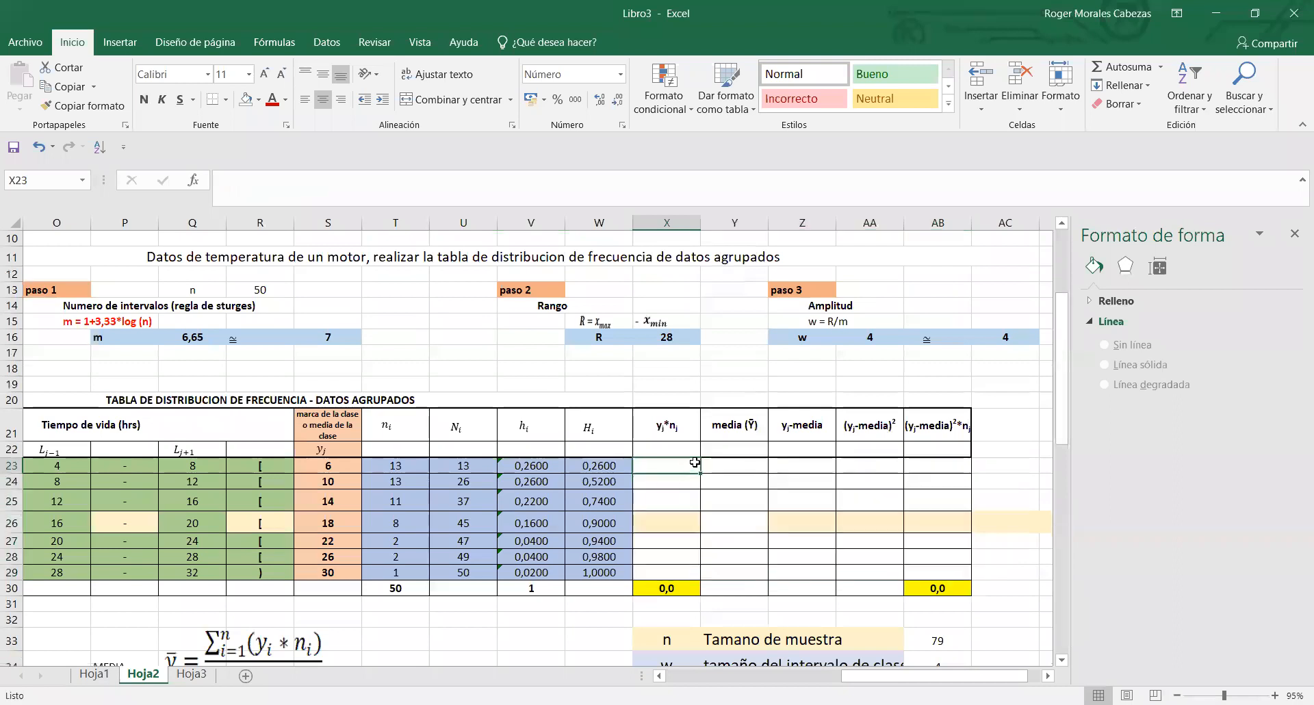
{"action": "left_click", "coordinate": [417, 472]}
{"action": "left_click", "coordinate": [672, 463]}
{"action": "type", "text": "="}
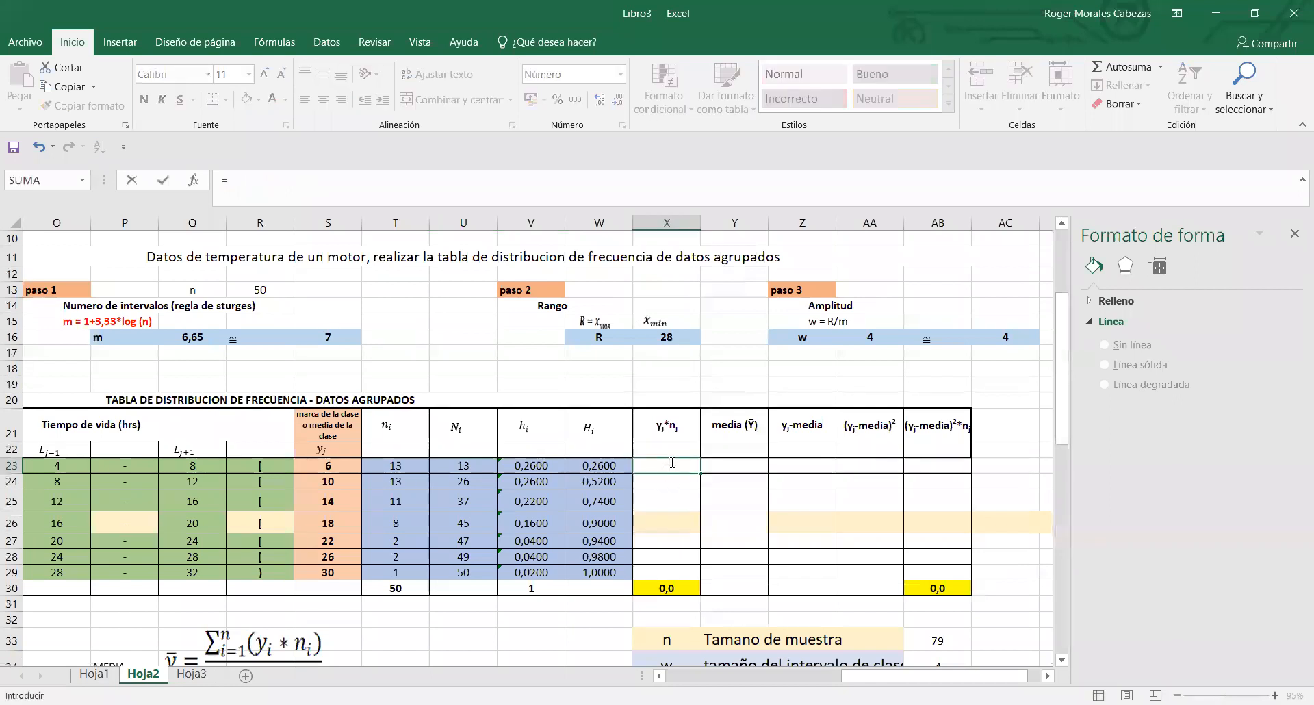
{"action": "left_click", "coordinate": [344, 467]}
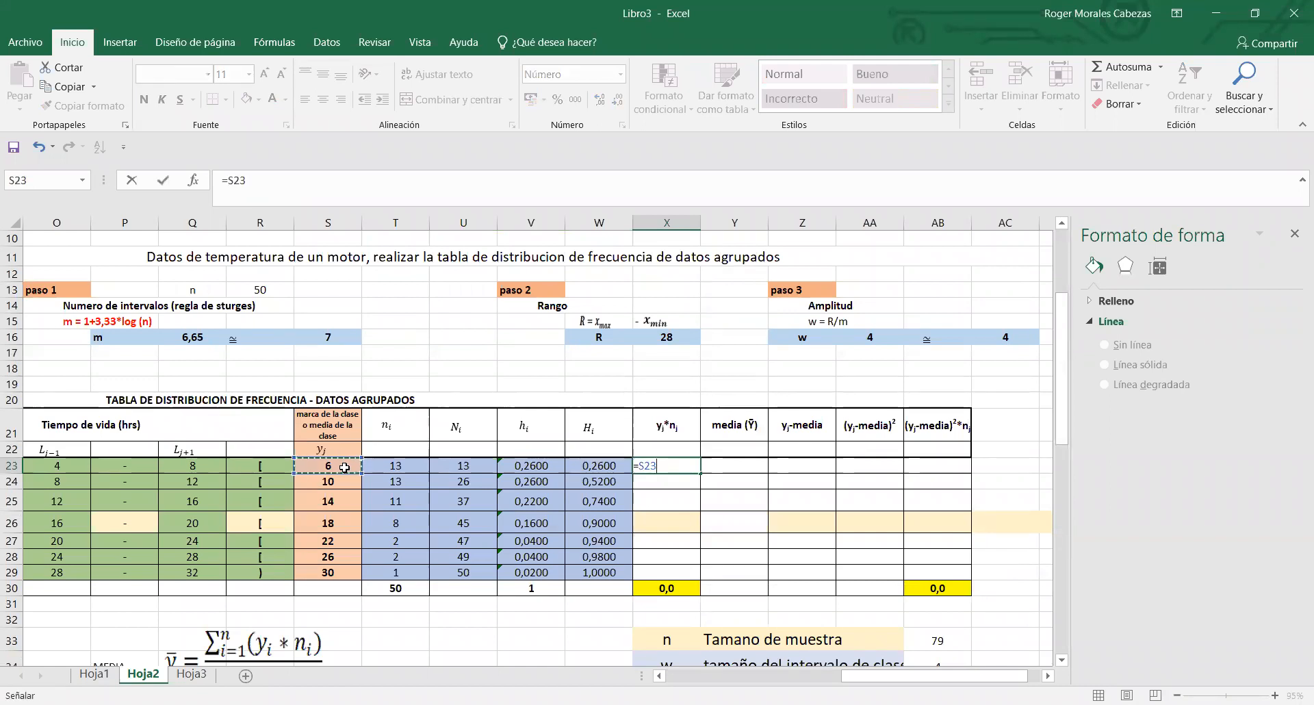
{"action": "type", "text": "*"}
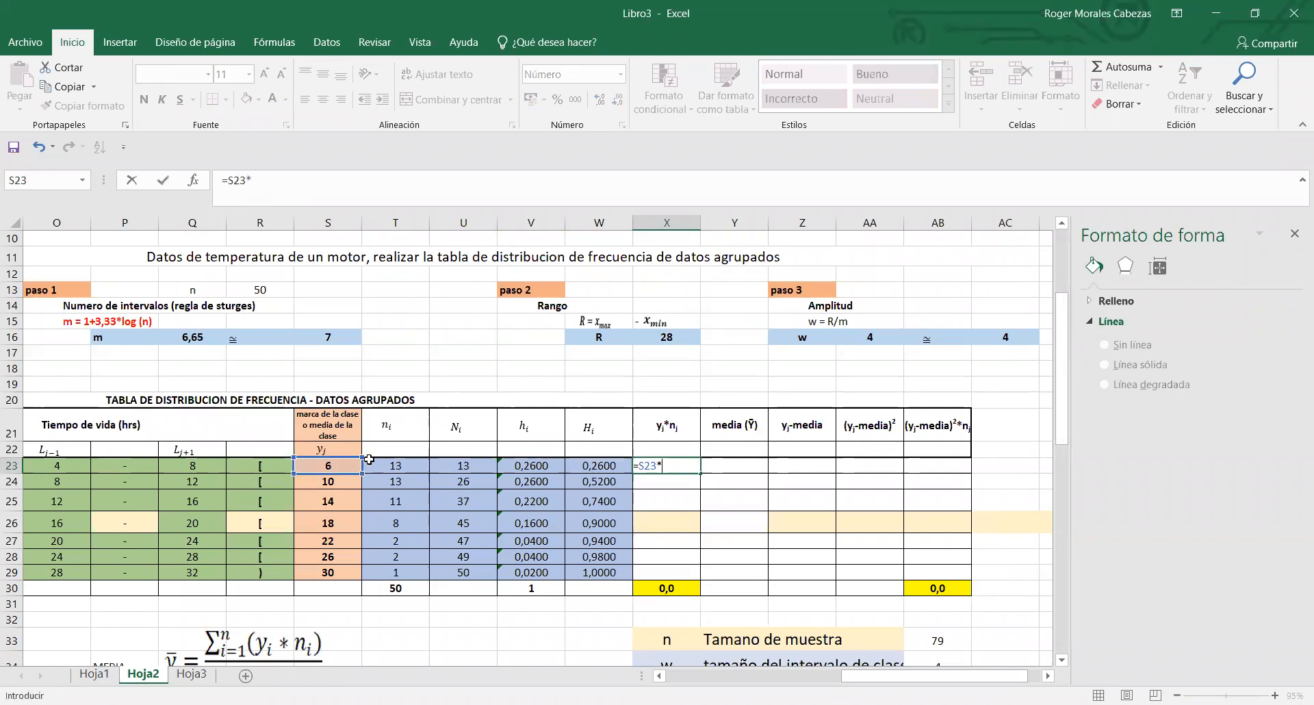
{"action": "left_click", "coordinate": [377, 463]}
{"action": "key", "text": "Return"}
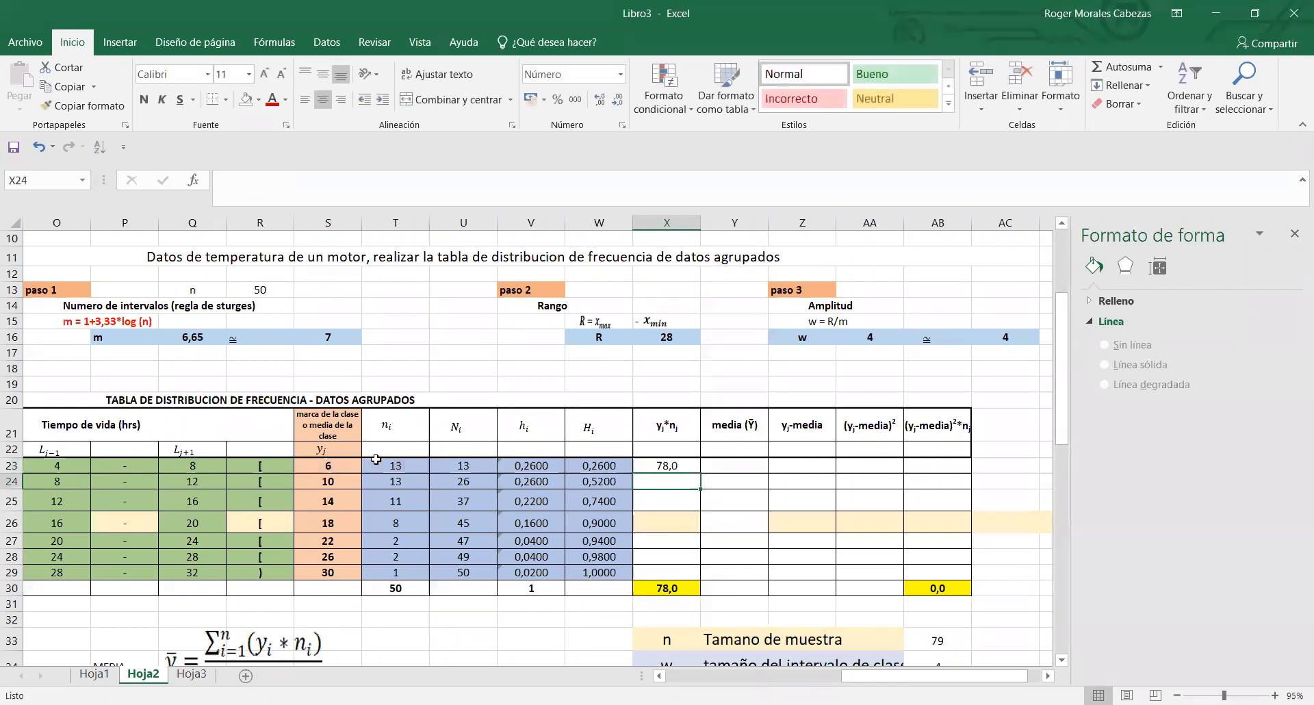
{"action": "left_click", "coordinate": [680, 466]}
{"action": "left_click_drag", "start_coordinate": [699, 474], "coordinate": [704, 573]}
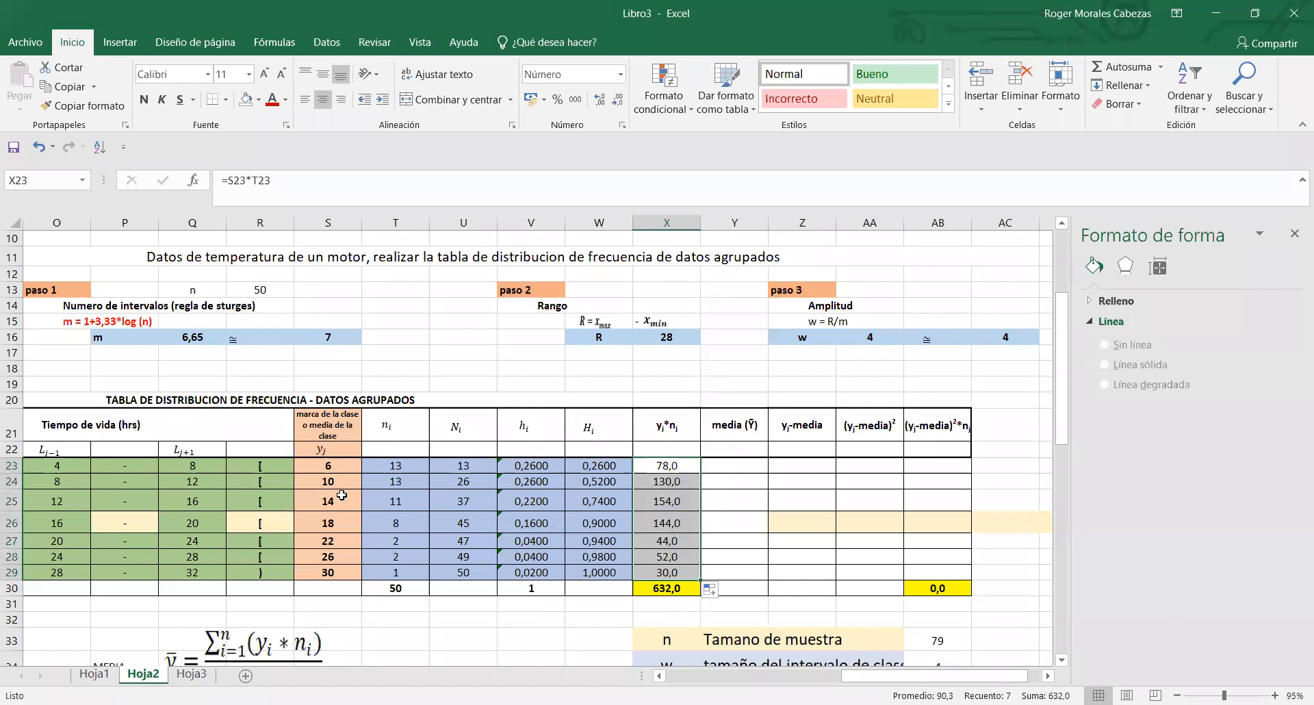
- Delete the yi*ni total in X30 and recreate it with AutoSum as =SUMA(X23:X29)
{"action": "double_click", "coordinate": [692, 588]}
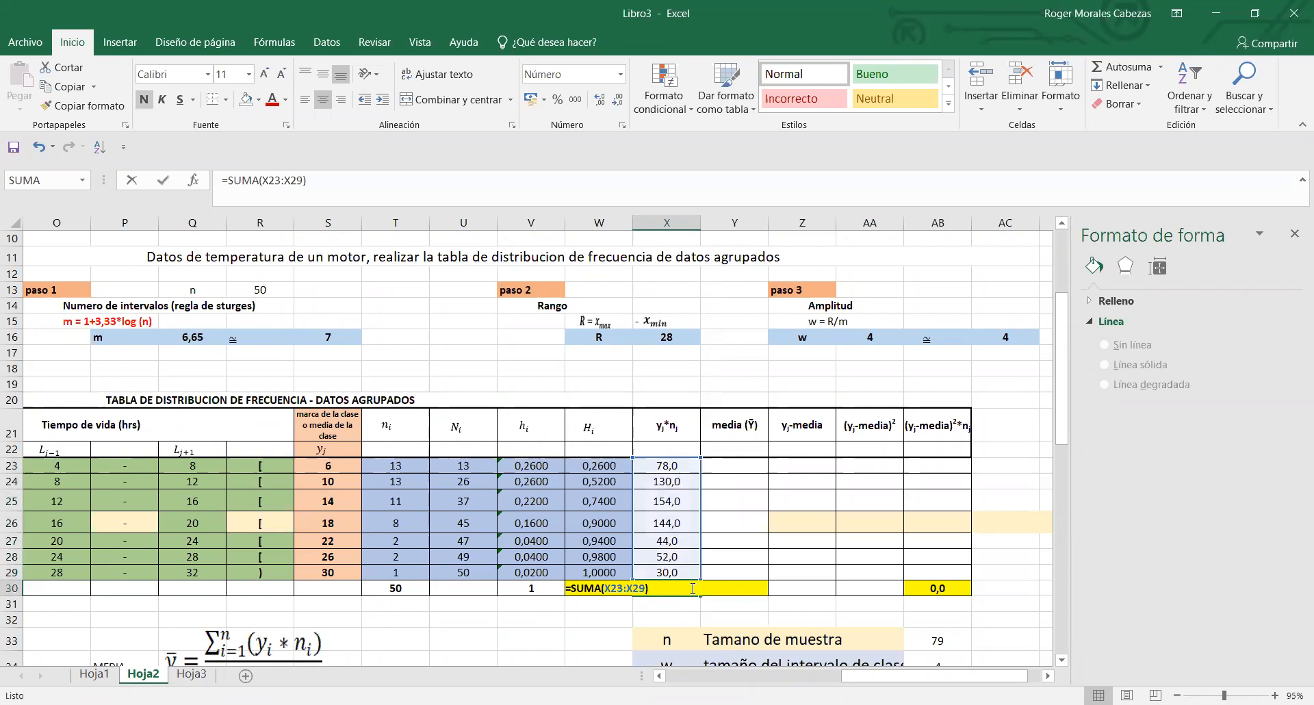
{"action": "key", "text": "Escape"}
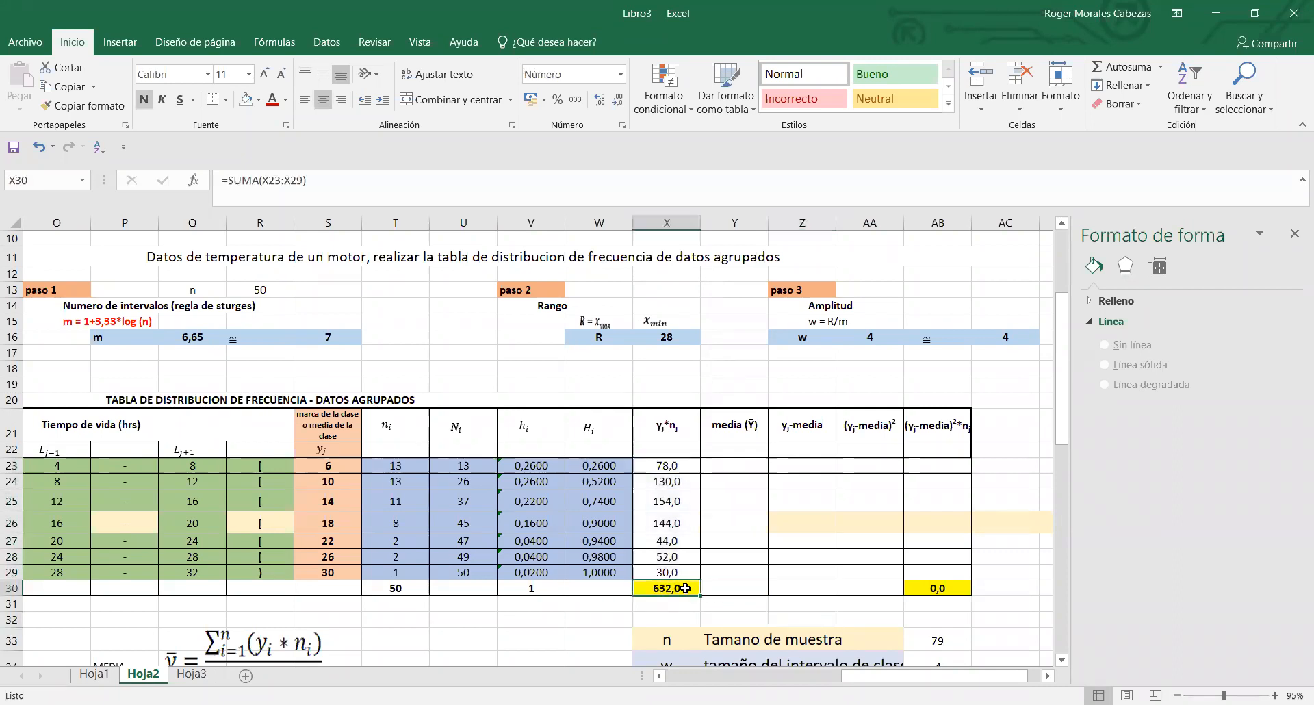
{"action": "key", "text": "Delete"}
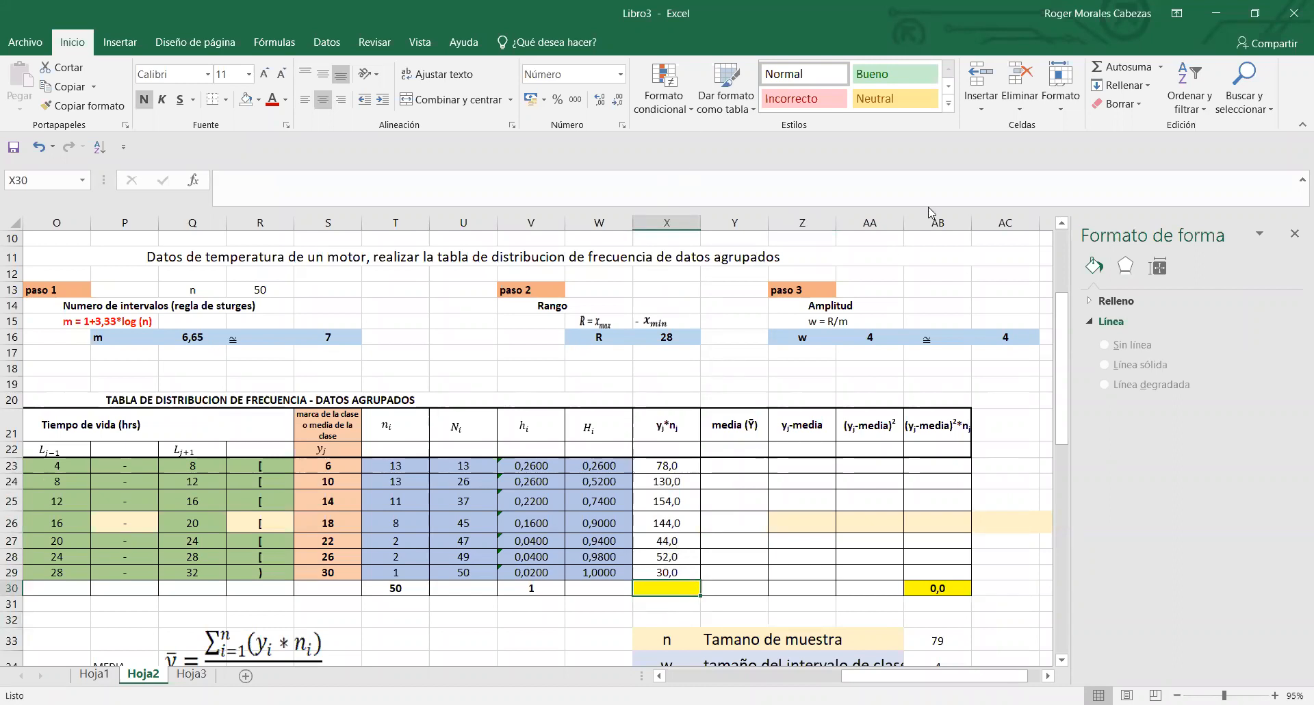
{"action": "left_click", "coordinate": [1116, 63]}
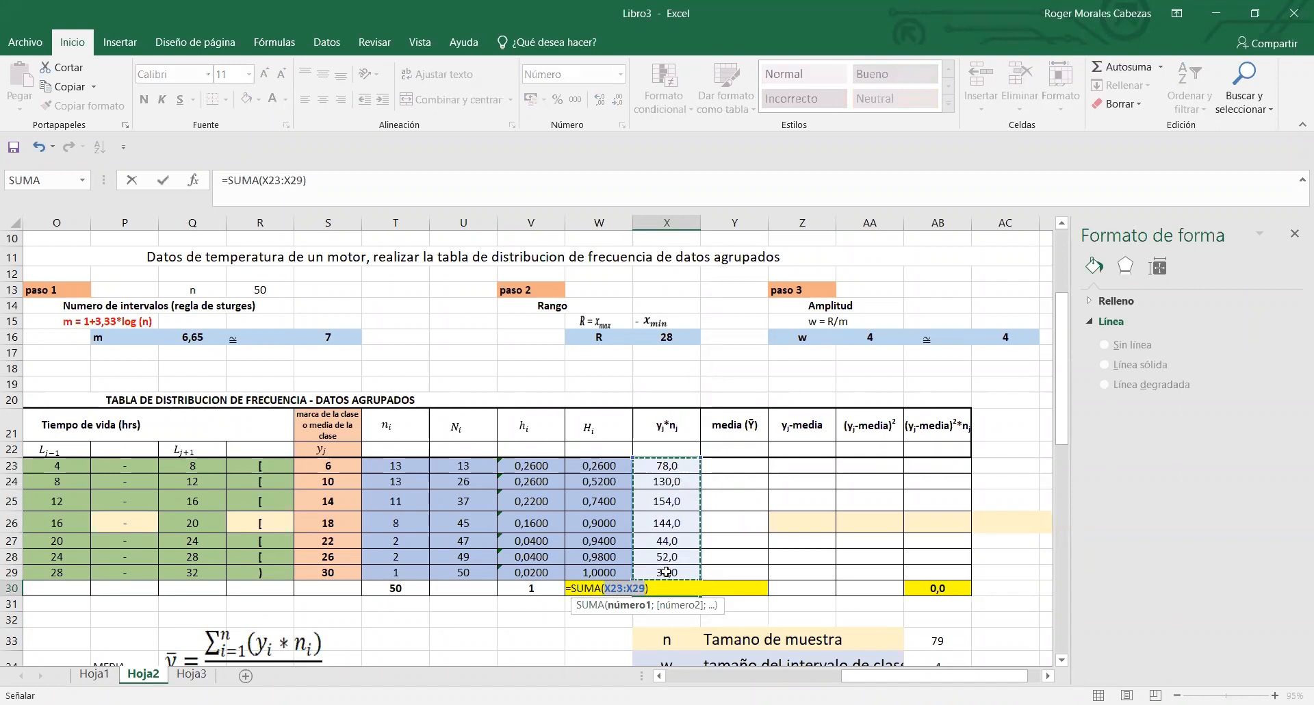
{"action": "key", "text": "Return"}
{"action": "left_click", "coordinate": [684, 586]}
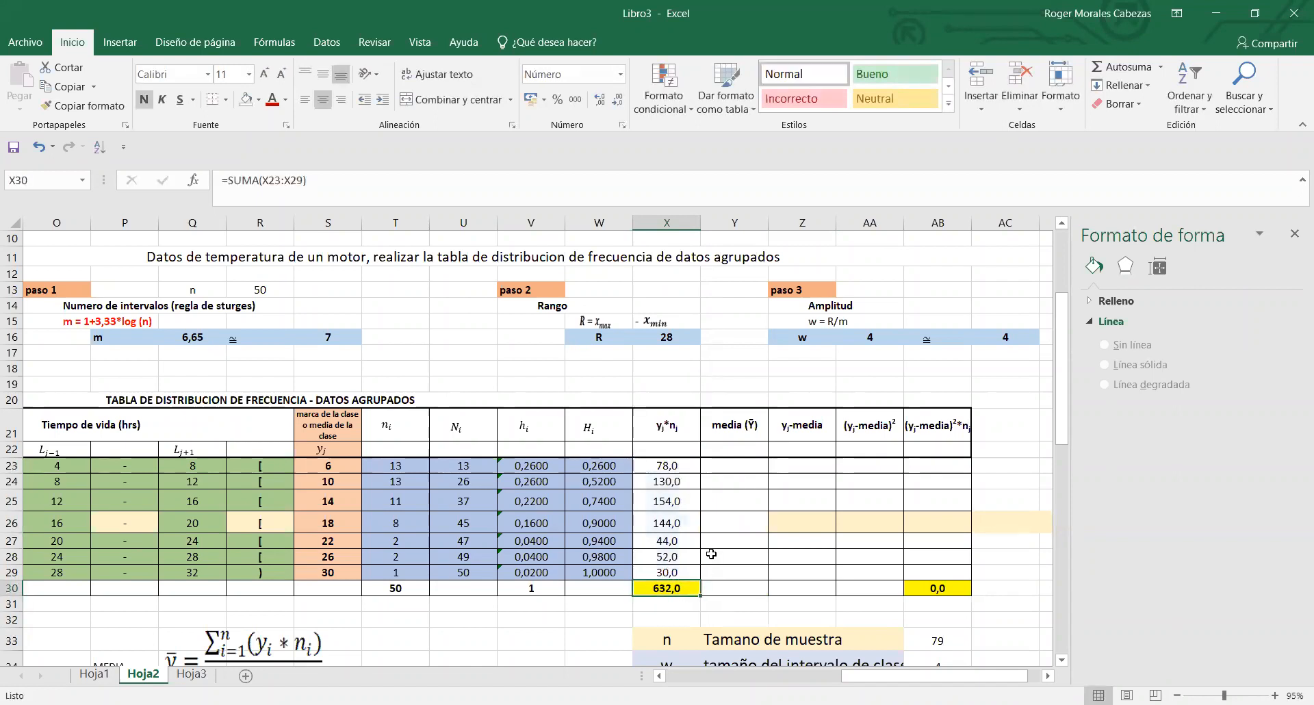